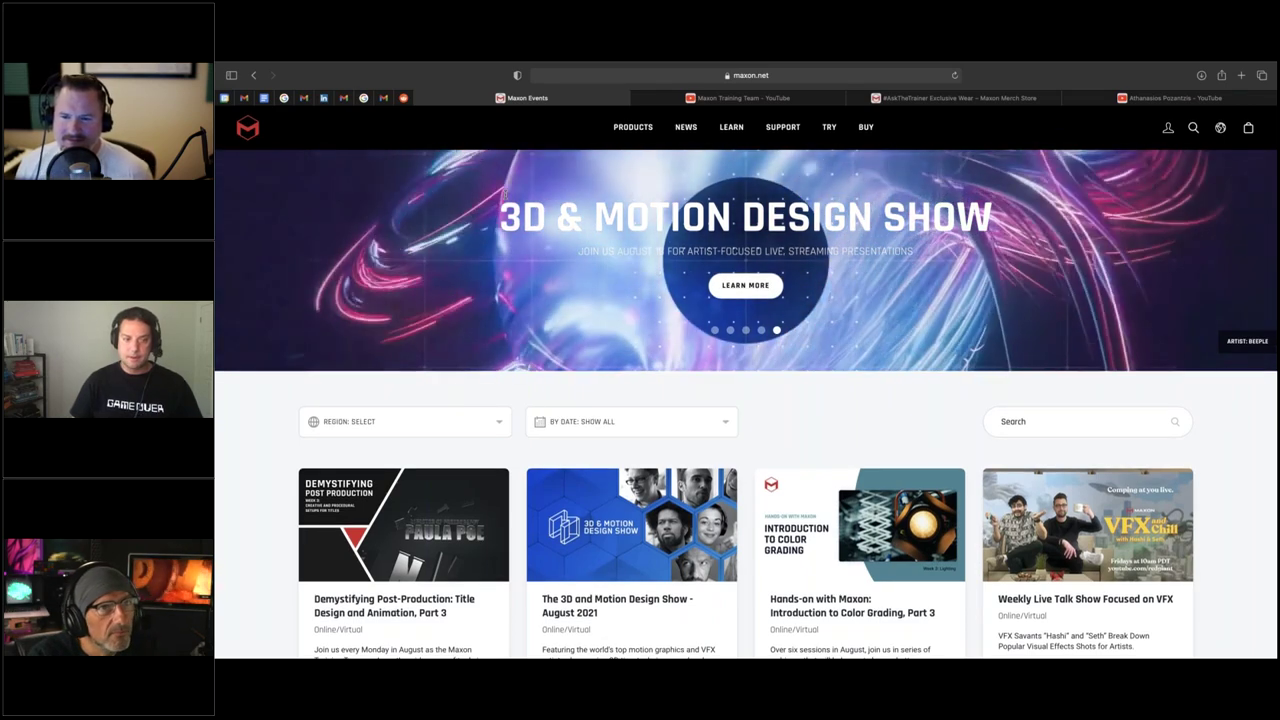
Scroll the Maxon Events page past the banner to the grid of upcoming event cards
{"action": "scroll", "coordinate": [505, 195], "scroll_direction": "down", "scroll_amount": 3}
{"action": "scroll", "coordinate": [505, 195], "scroll_direction": "down", "scroll_amount": 4}
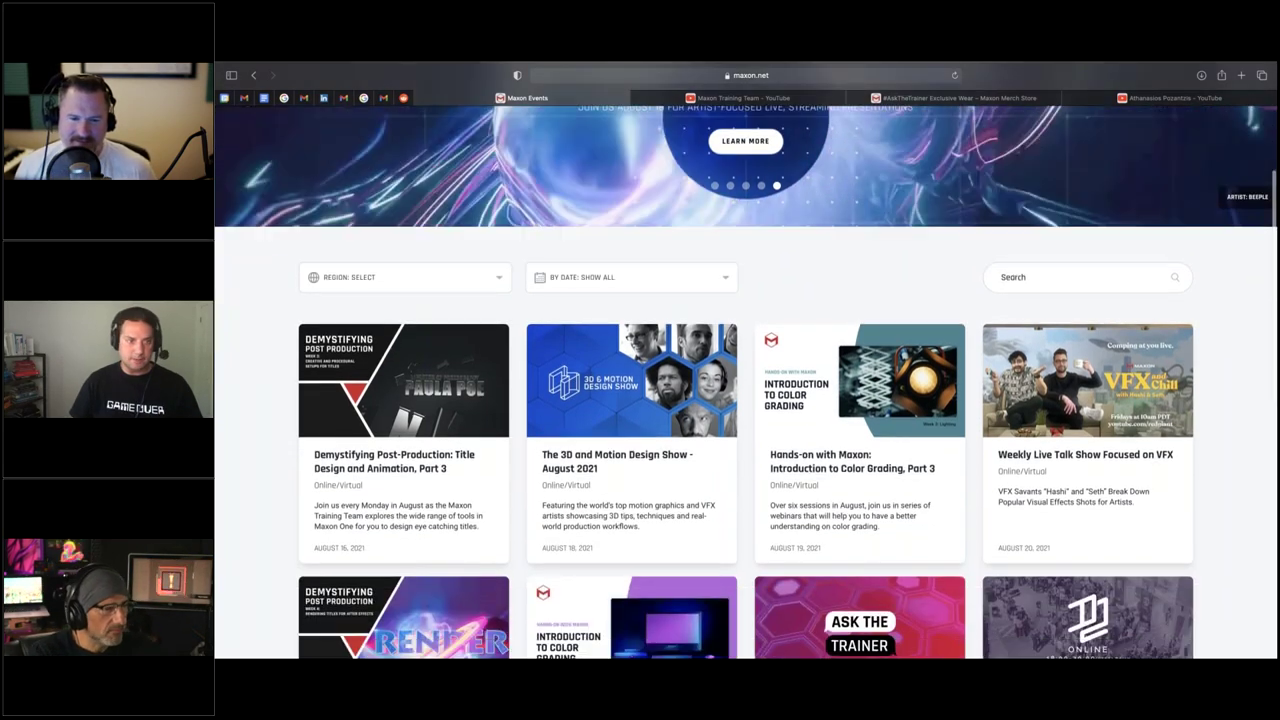
{"action": "scroll", "coordinate": [746, 380], "scroll_direction": "down", "scroll_amount": 1}
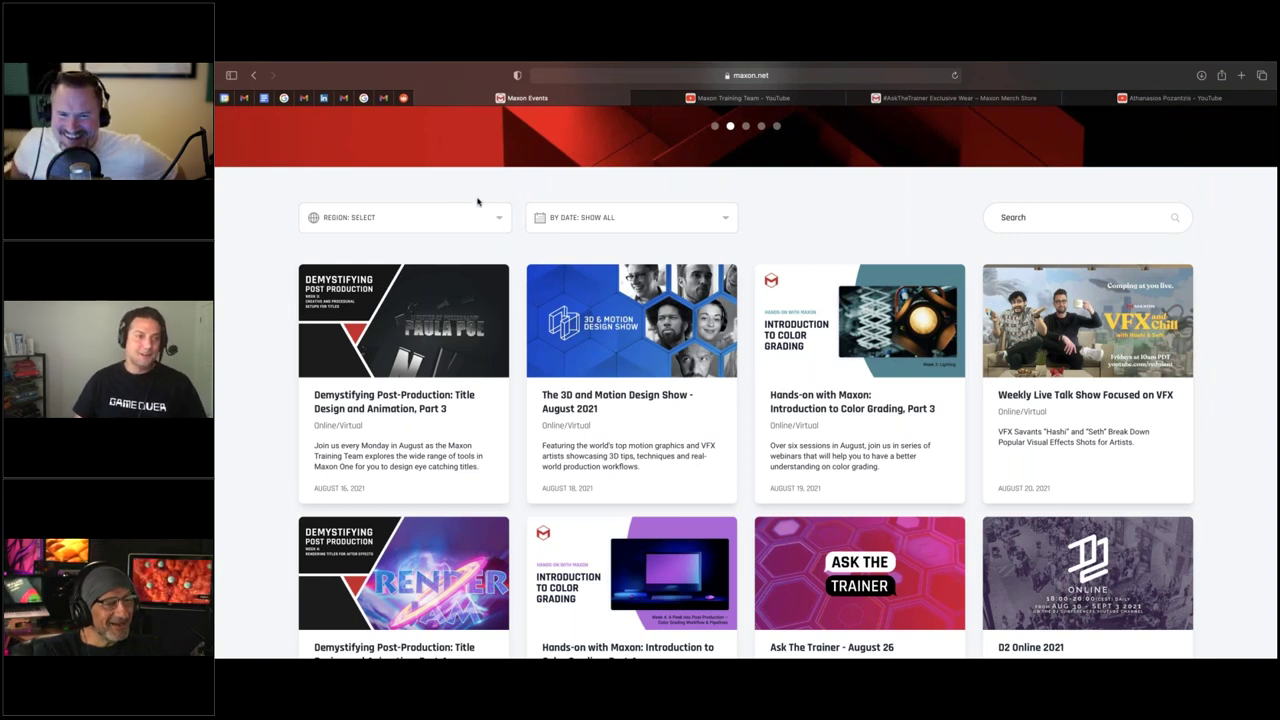
{"action": "scroll", "coordinate": [477, 201], "scroll_direction": "down", "scroll_amount": 2}
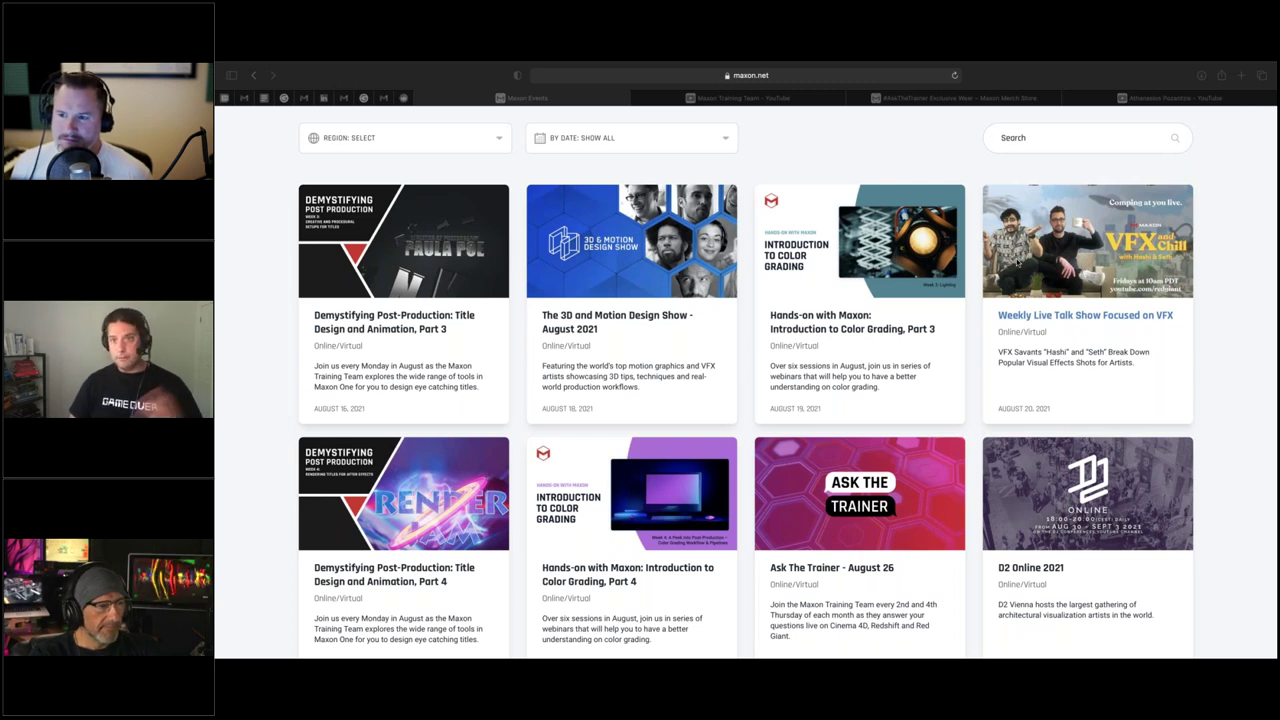
Copy the Maxon Merch Store page address, then switch to the Maxon Training Team YouTube channel
{"action": "left_click", "coordinate": [918, 100]}
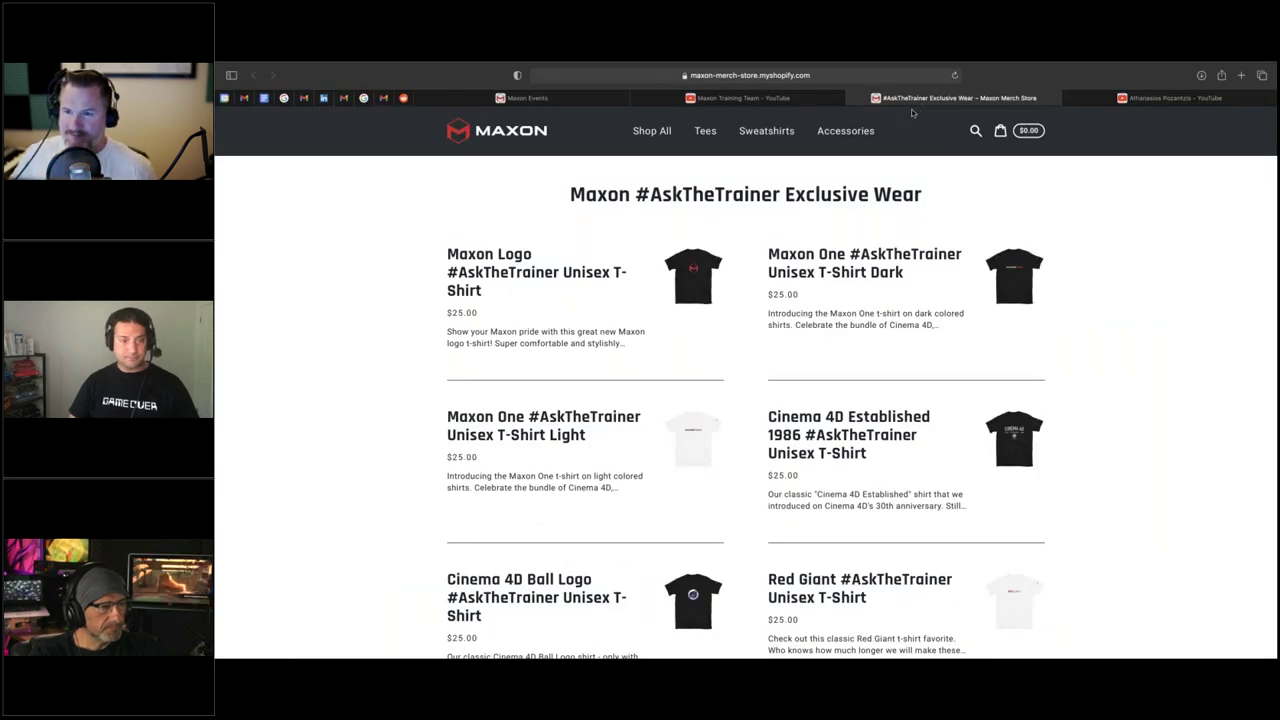
{"action": "left_click", "coordinate": [826, 75]}
{"action": "right_click", "coordinate": [757, 75]}
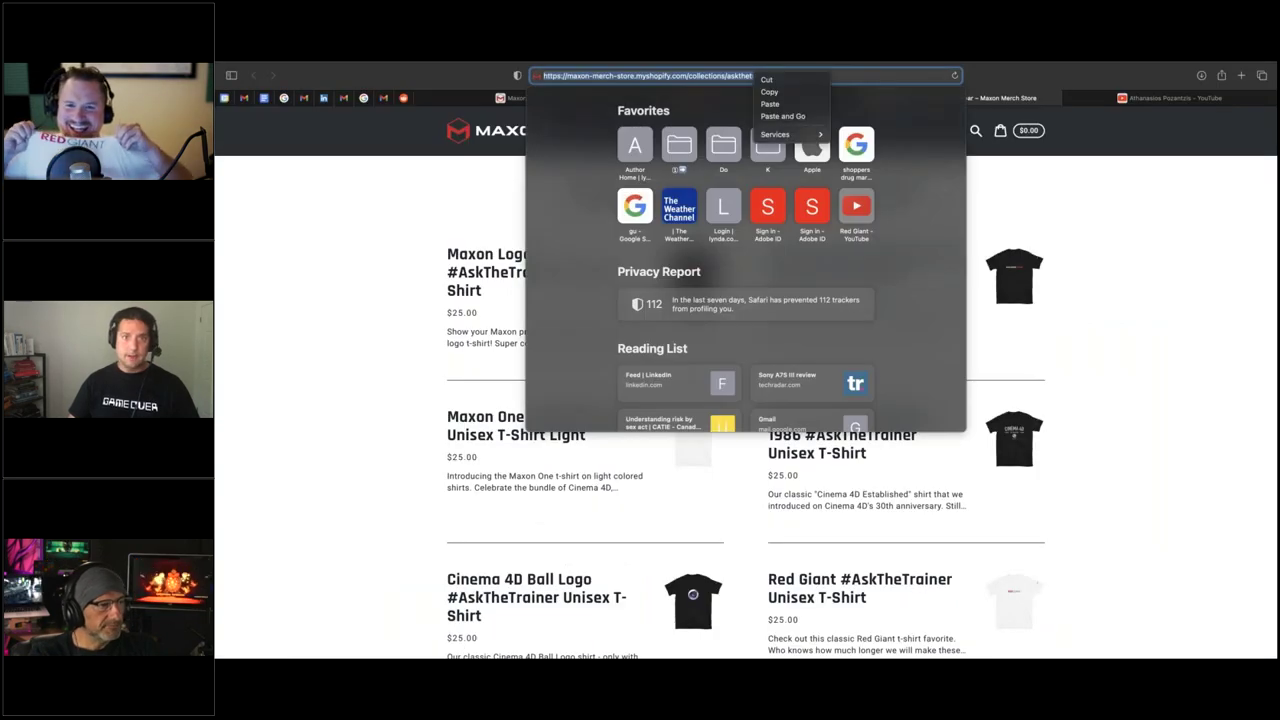
{"action": "left_click", "coordinate": [782, 96]}
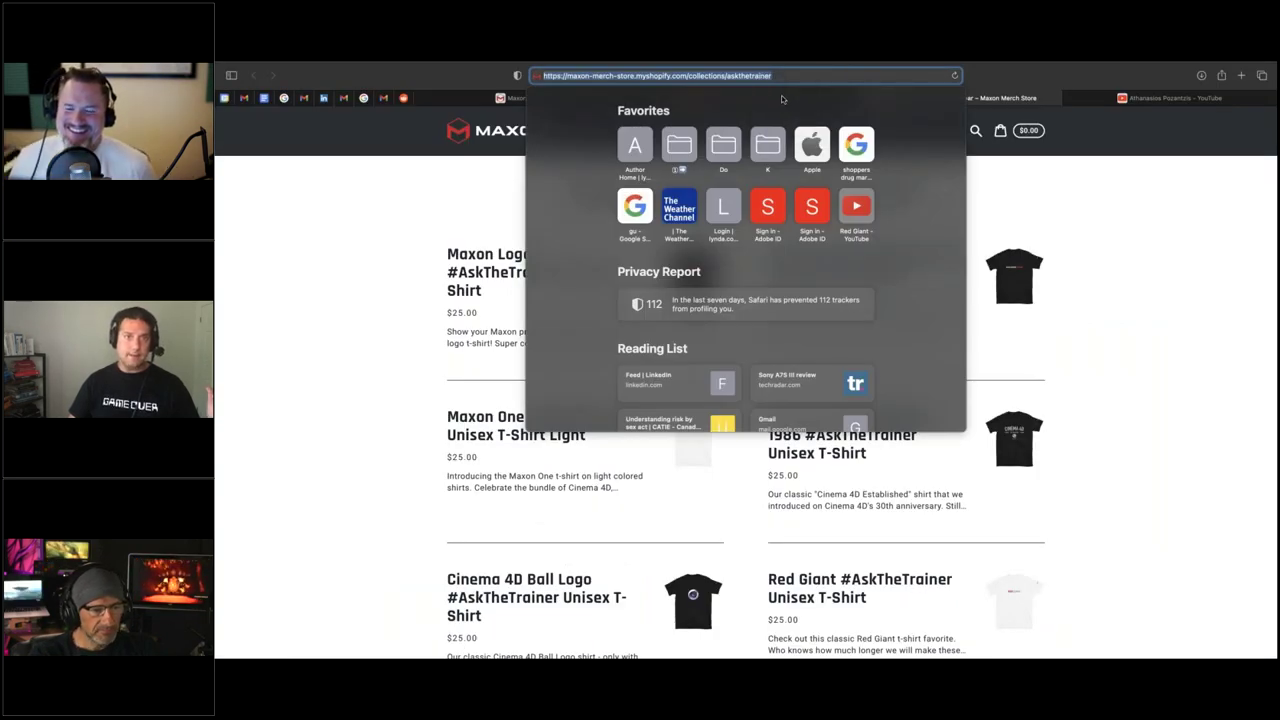
{"action": "left_click", "coordinate": [366, 263]}
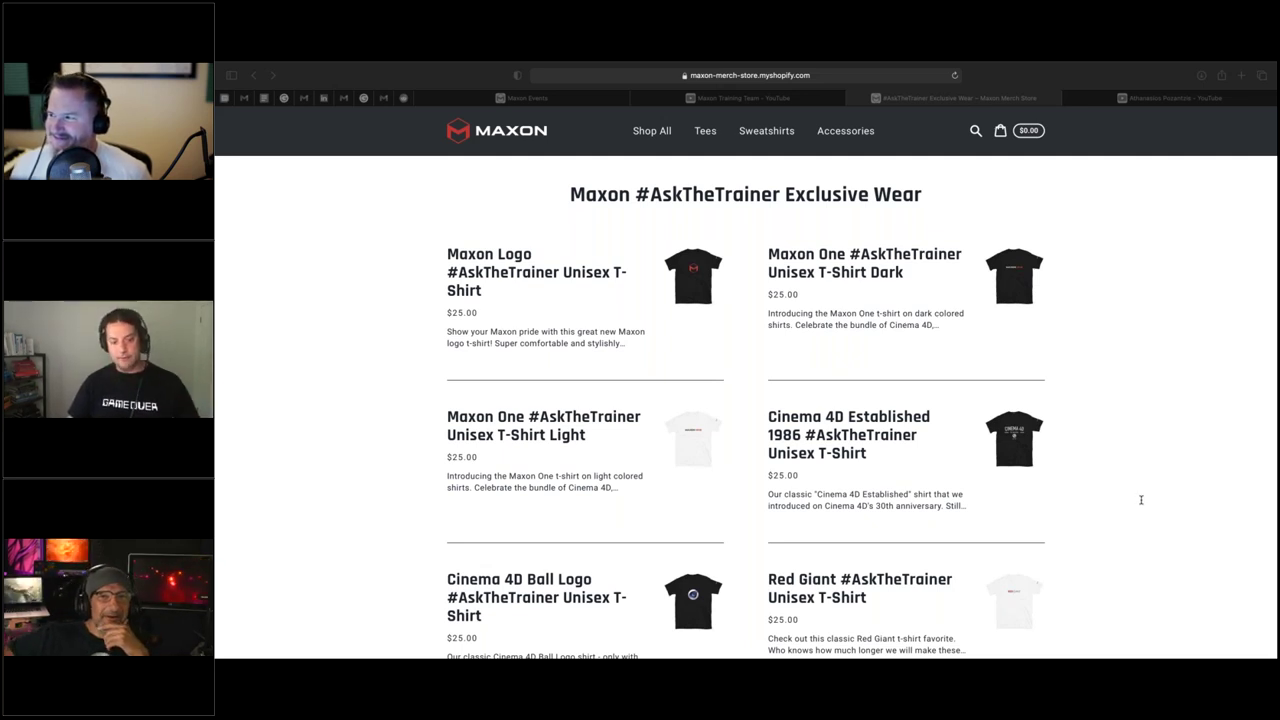
{"action": "left_click", "coordinate": [778, 100]}
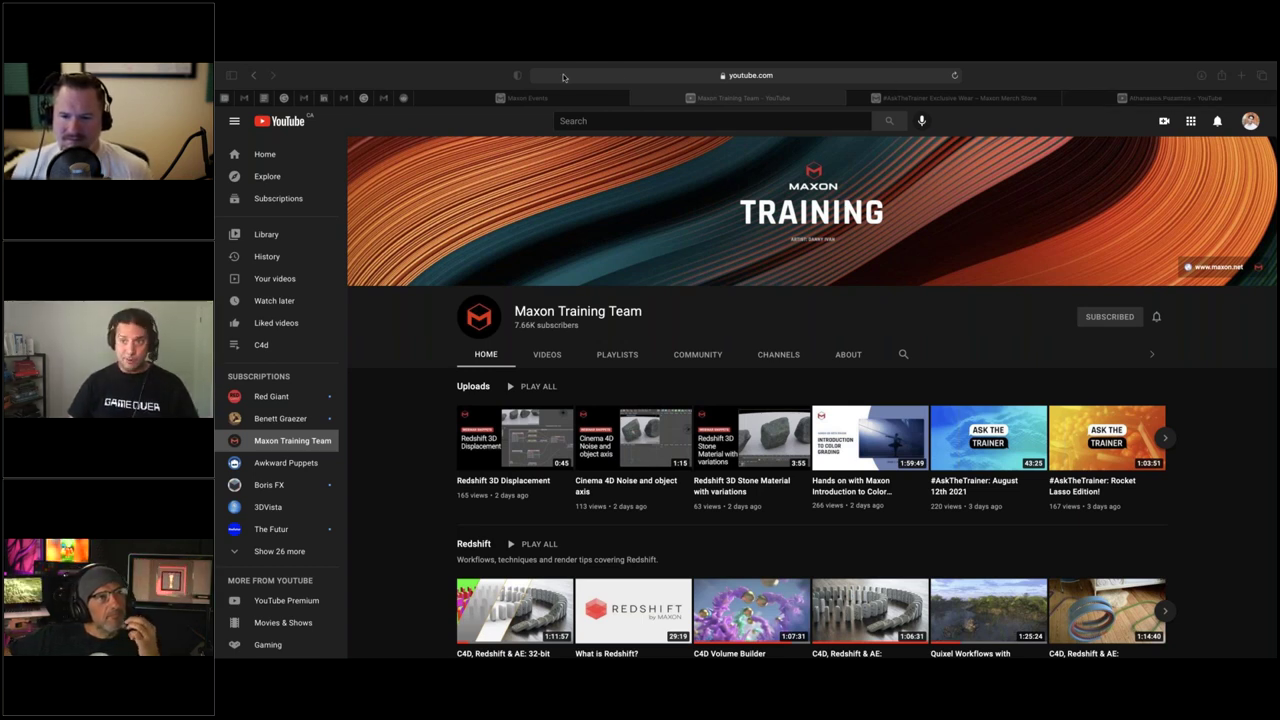
Bring up the Knowsman Nose YouTube channel and copy its web address
{"action": "left_click", "coordinate": [1141, 98]}
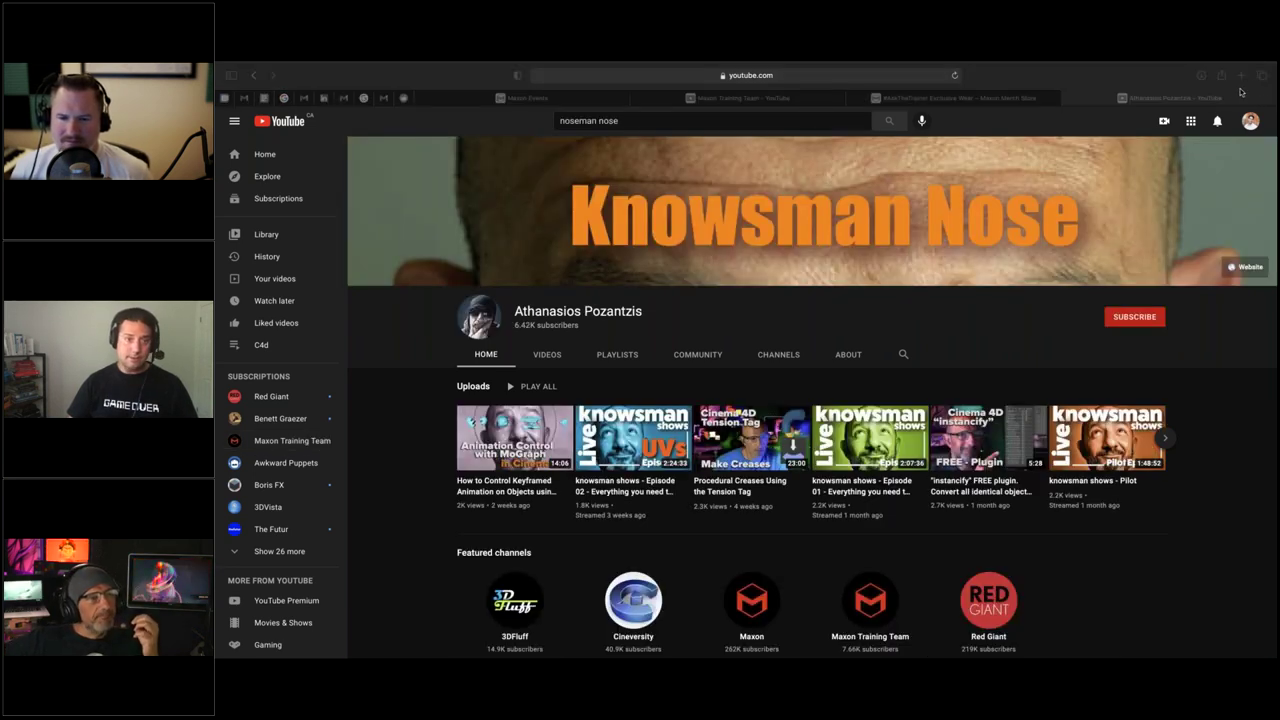
{"action": "left_click", "coordinate": [766, 78]}
{"action": "right_click", "coordinate": [766, 78]}
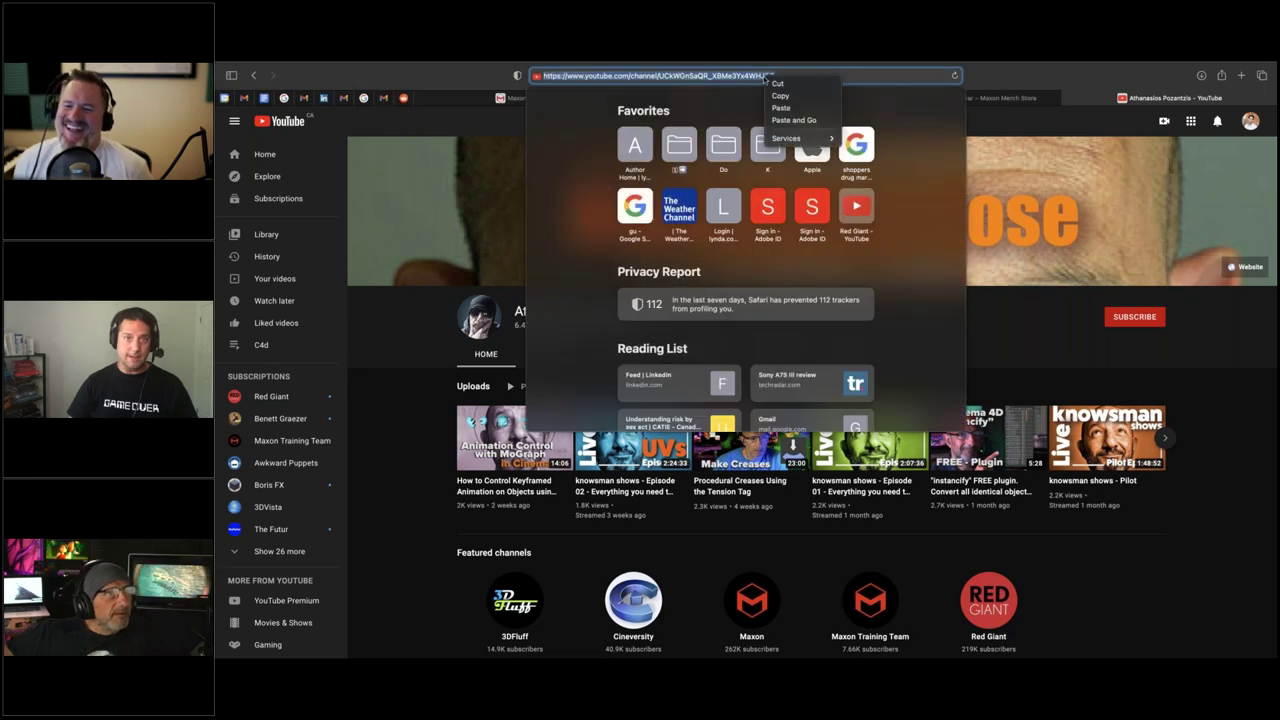
{"action": "left_click", "coordinate": [780, 96]}
{"action": "left_click", "coordinate": [452, 197]}
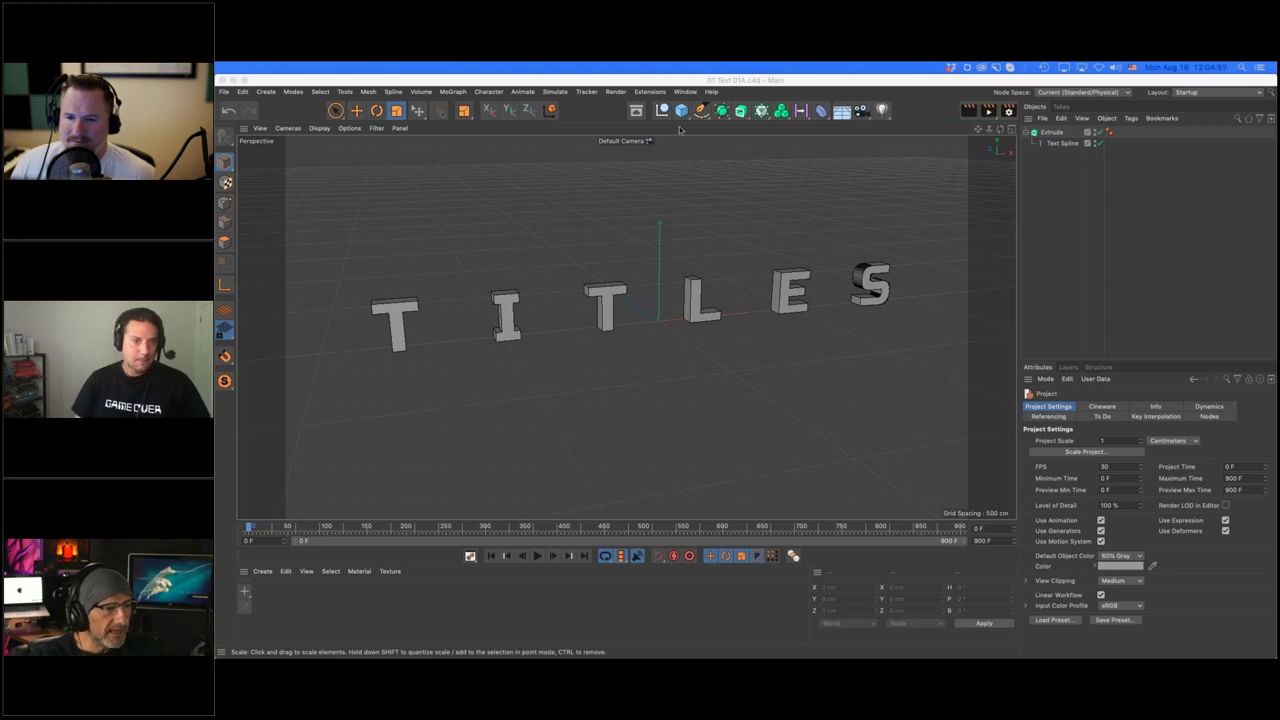
Switch to the 08 Fill Hair 01A.c4d scene and render the hair-filled TITLES letters
{"action": "left_click", "coordinate": [685, 91]}
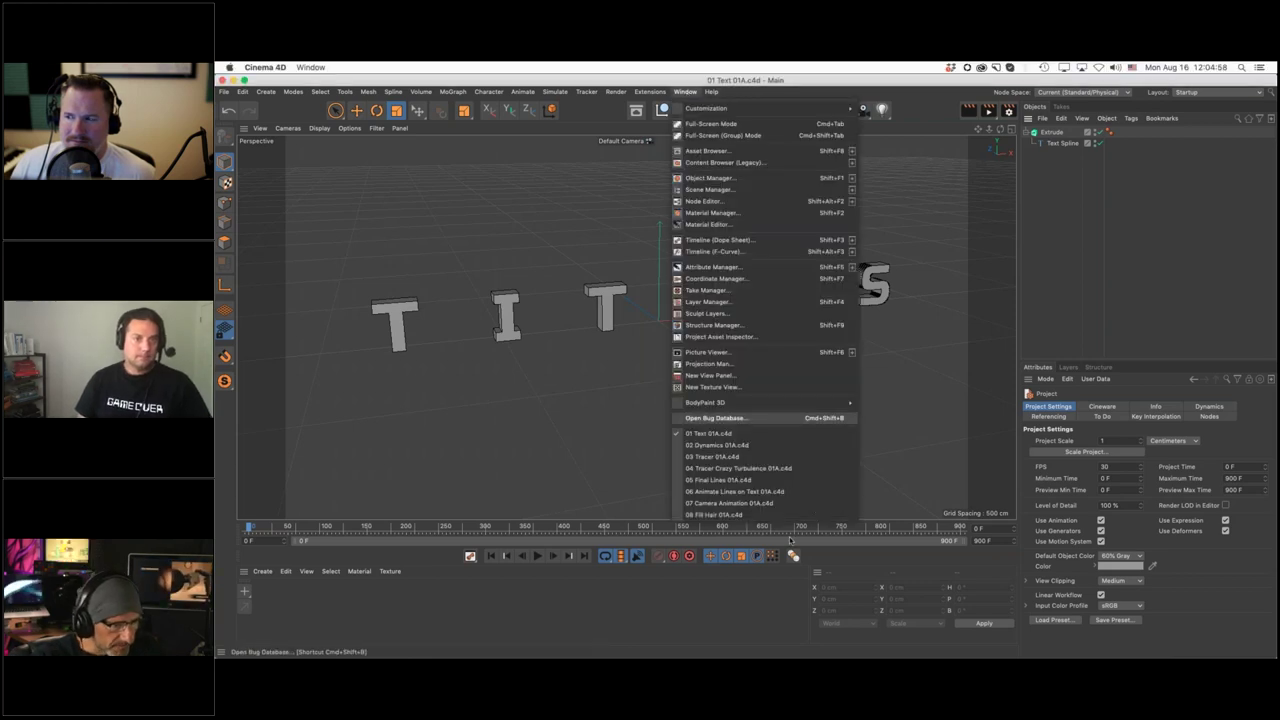
{"action": "left_click", "coordinate": [718, 514]}
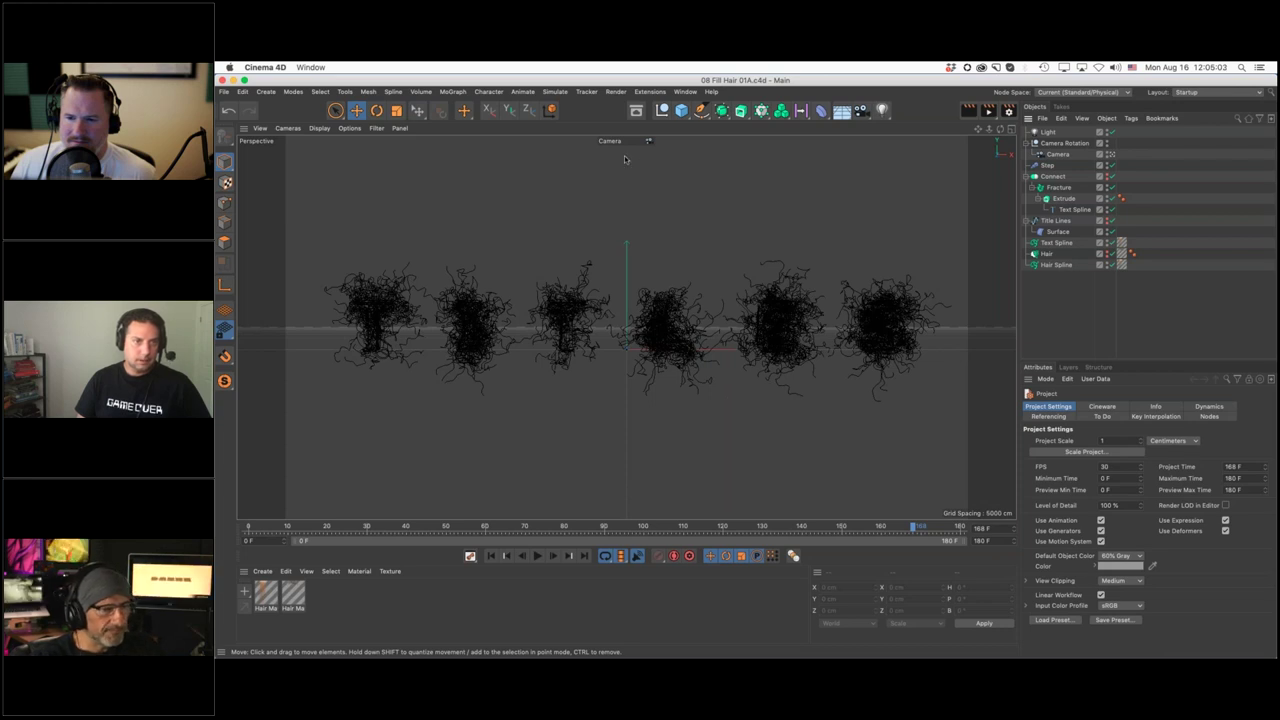
{"action": "left_click", "coordinate": [967, 111]}
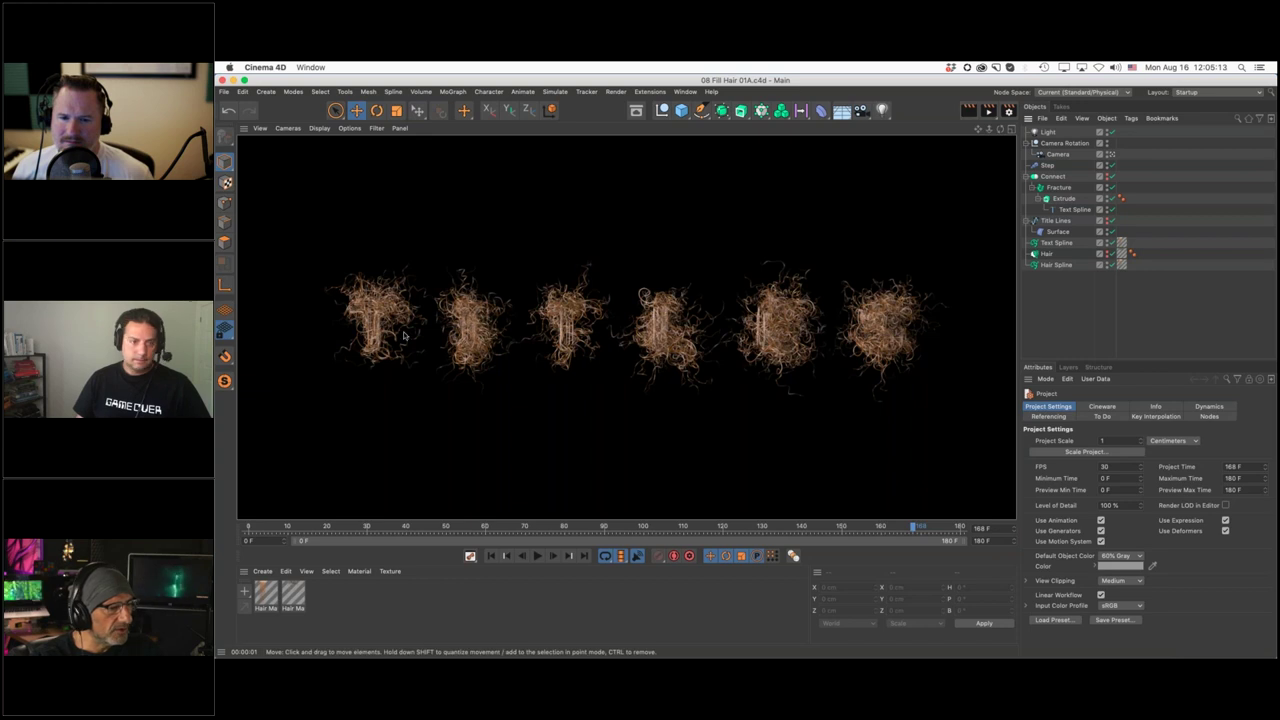
Rewind the animation to frame 7 and render the hair letters there
{"action": "left_click", "coordinate": [415, 527]}
{"action": "left_click_drag", "start_coordinate": [262, 527], "coordinate": [553, 532]}
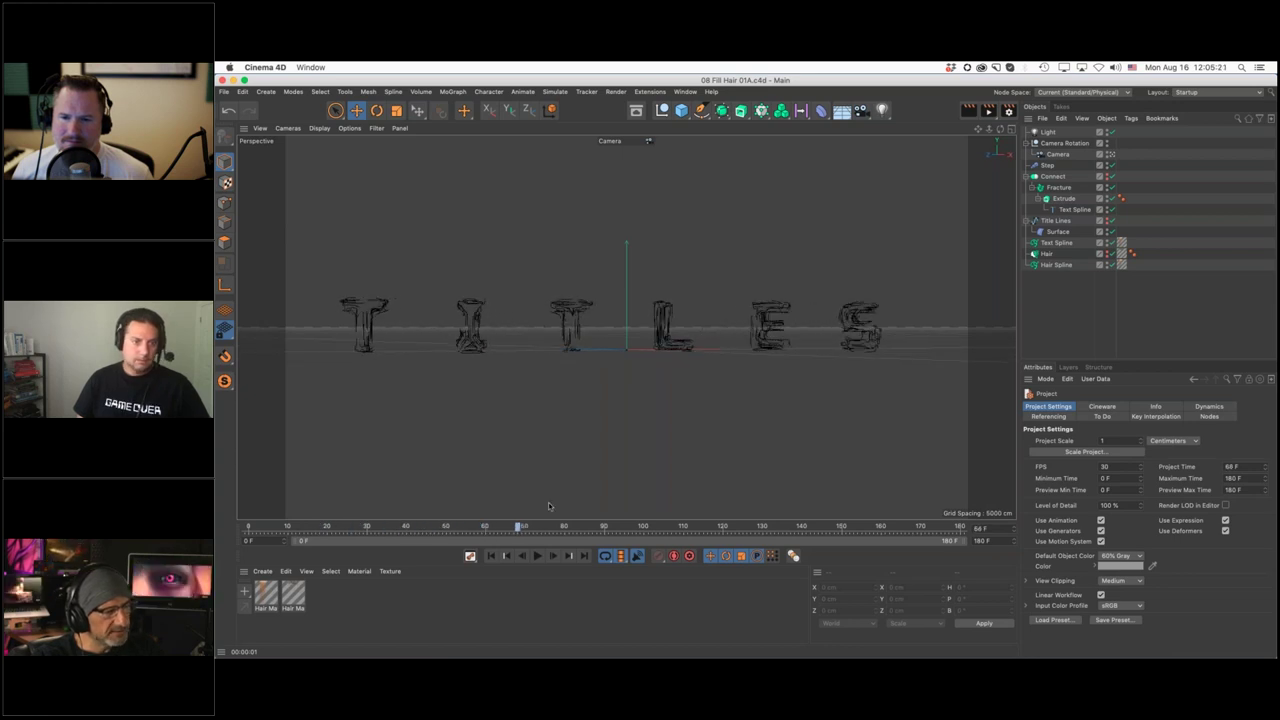
{"action": "left_click", "coordinate": [967, 110]}
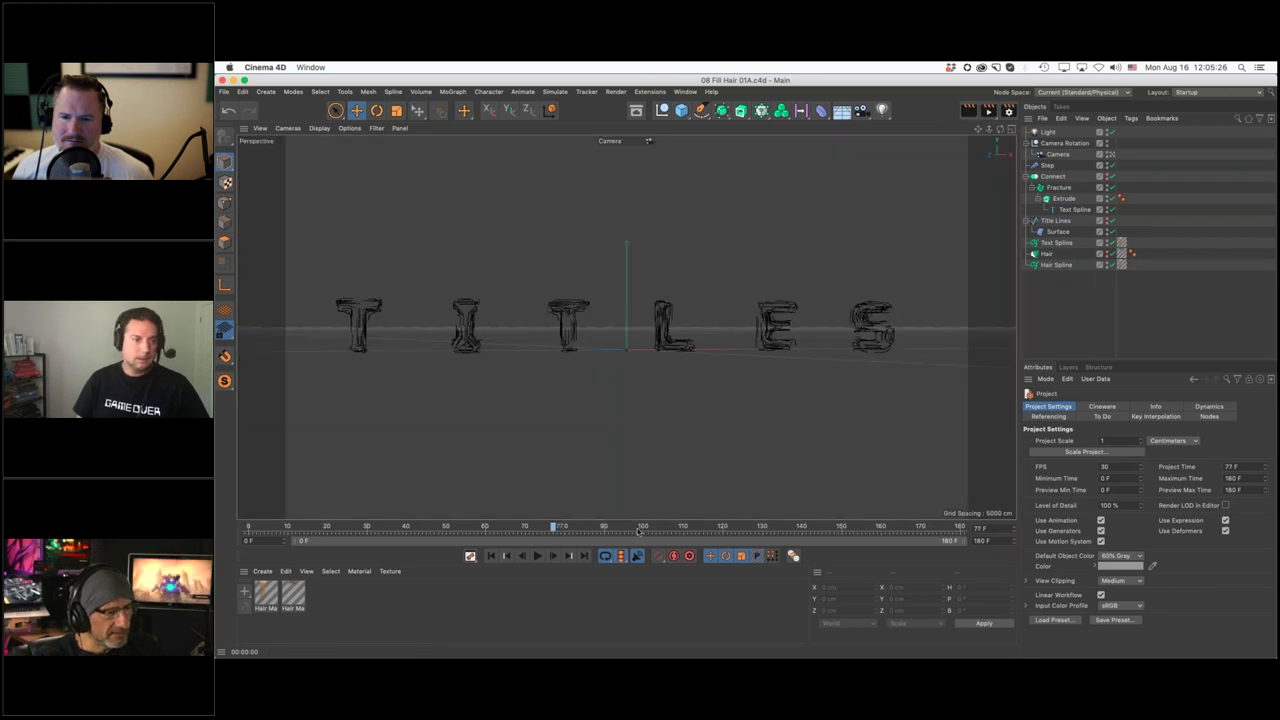
Advance through frames 117 to 163, rendering the thickening hair along the way
{"action": "left_click_drag", "start_coordinate": [639, 532], "coordinate": [770, 533]}
{"action": "left_click", "coordinate": [968, 110]}
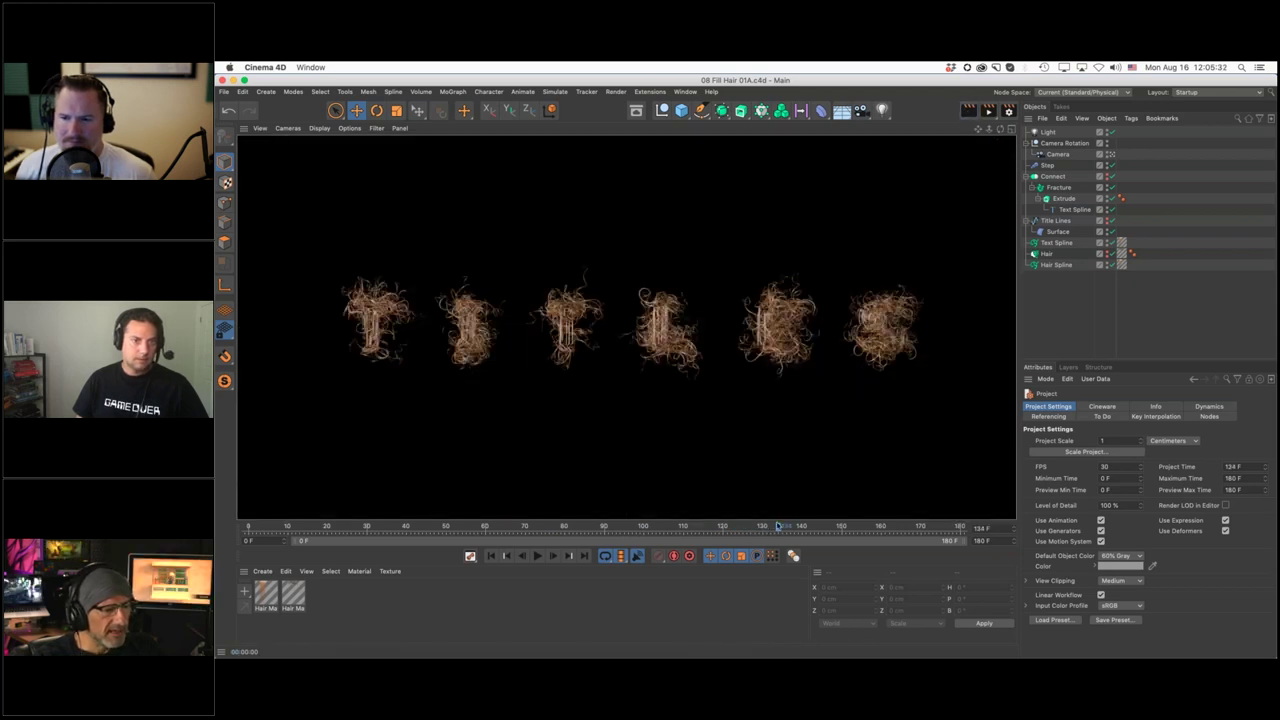
{"action": "left_click_drag", "start_coordinate": [778, 527], "coordinate": [841, 527]}
{"action": "key", "text": "f"}
{"action": "key", "text": "f"}
{"action": "key", "text": "f"}
{"action": "key", "text": "f"}
{"action": "key", "text": "f"}
{"action": "left_click", "coordinate": [891, 527]}
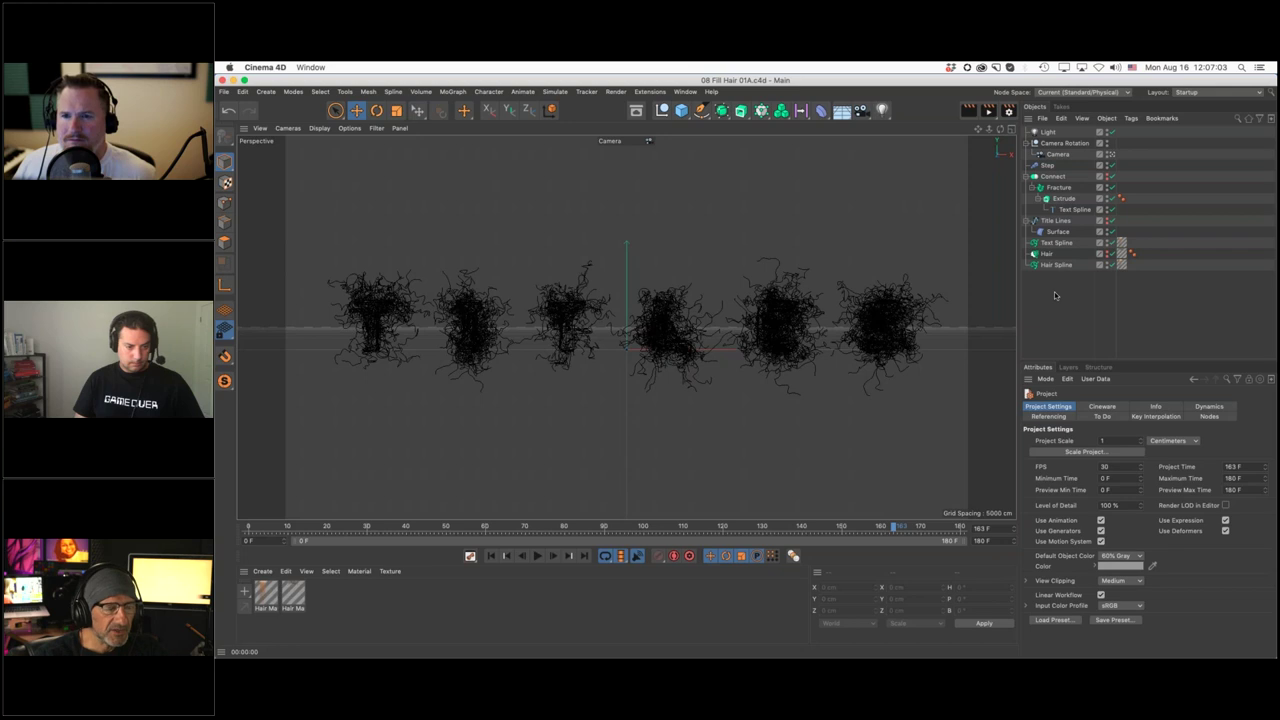
Render the hair letters at frame 163 and show the list of open scene files
{"action": "left_click", "coordinate": [970, 116]}
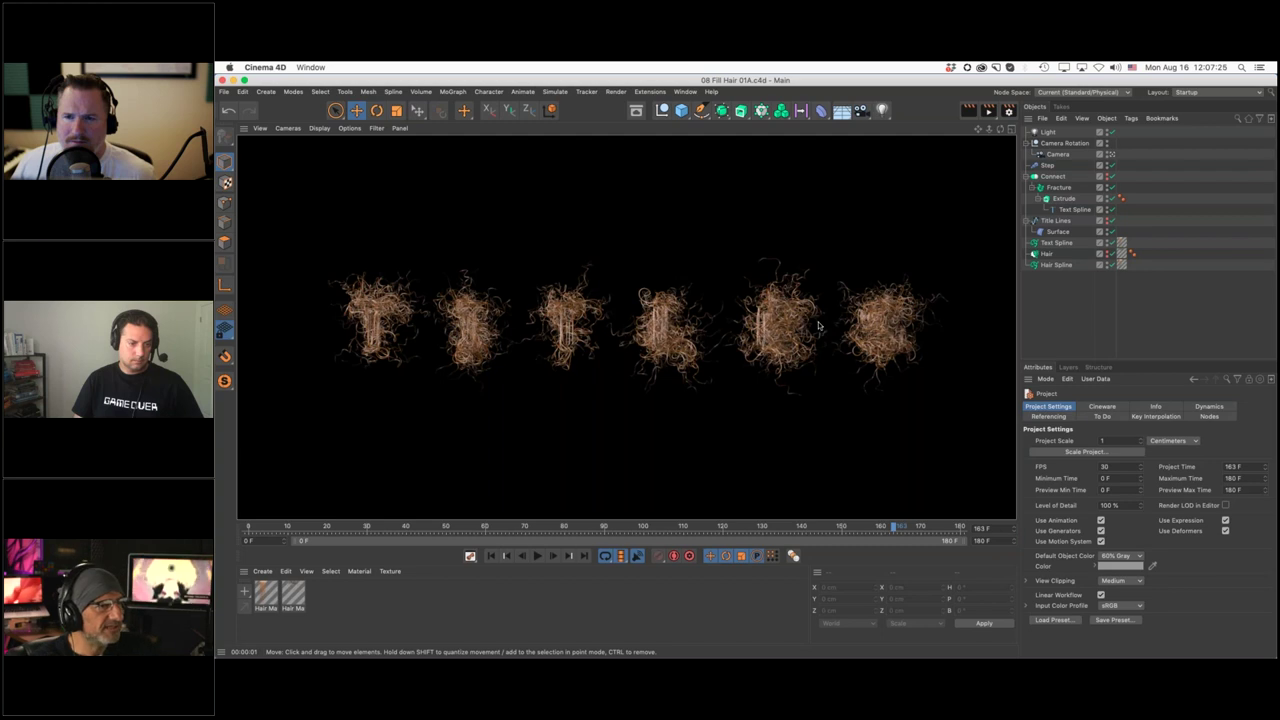
{"action": "left_click", "coordinate": [685, 91]}
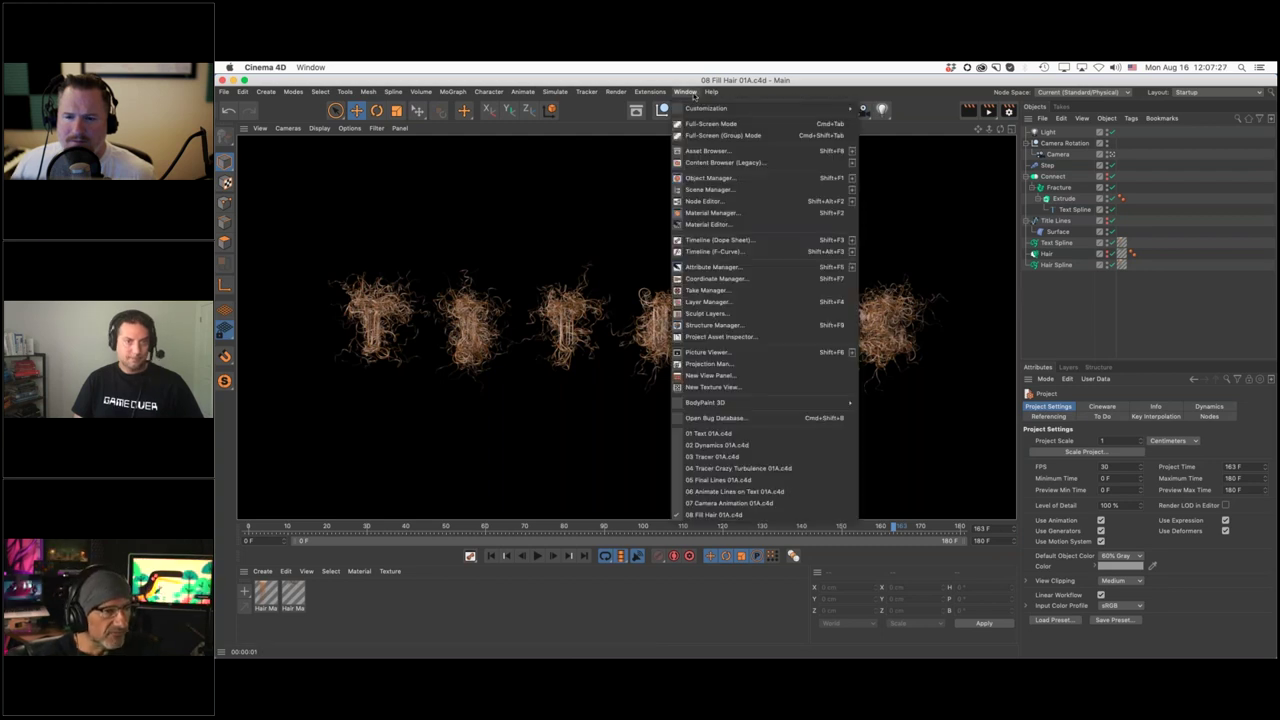
Return to 01 Text 01A.c4d at frame 0, select the Text Spline and orbit around TITLES
{"action": "left_click", "coordinate": [737, 432]}
{"action": "left_click", "coordinate": [256, 527]}
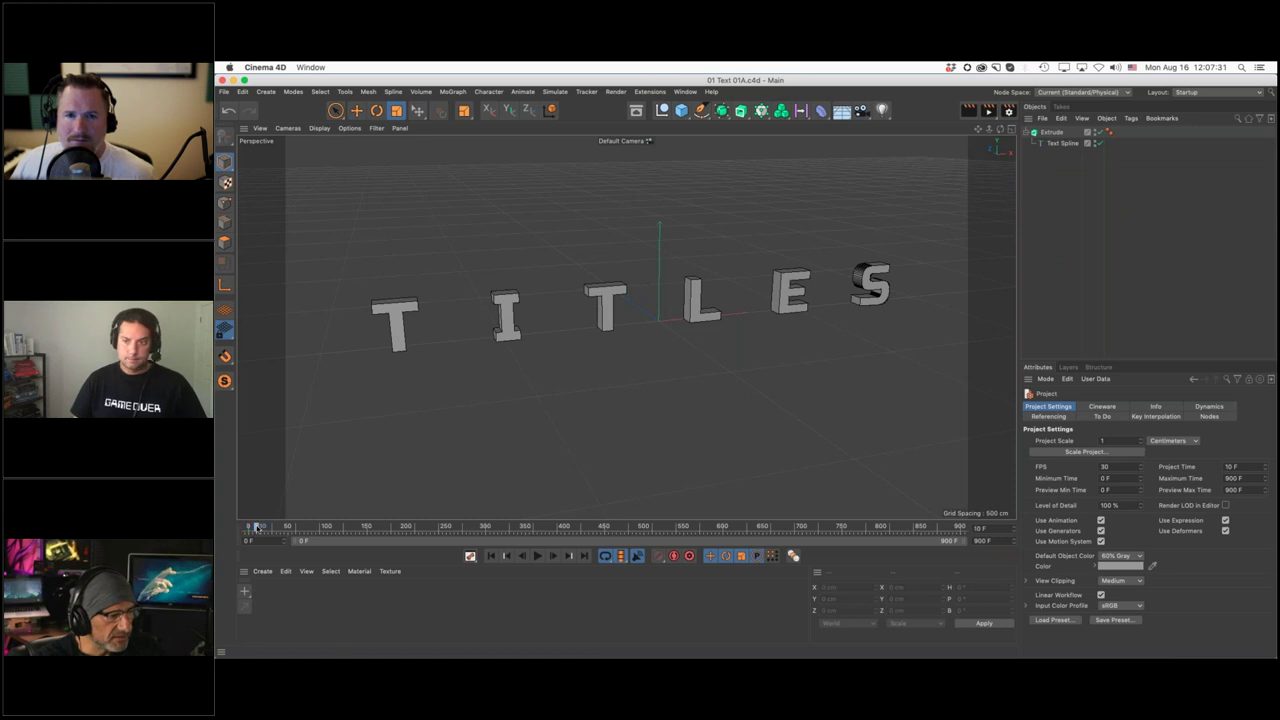
{"action": "left_click", "coordinate": [249, 527]}
{"action": "left_click", "coordinate": [1060, 144]}
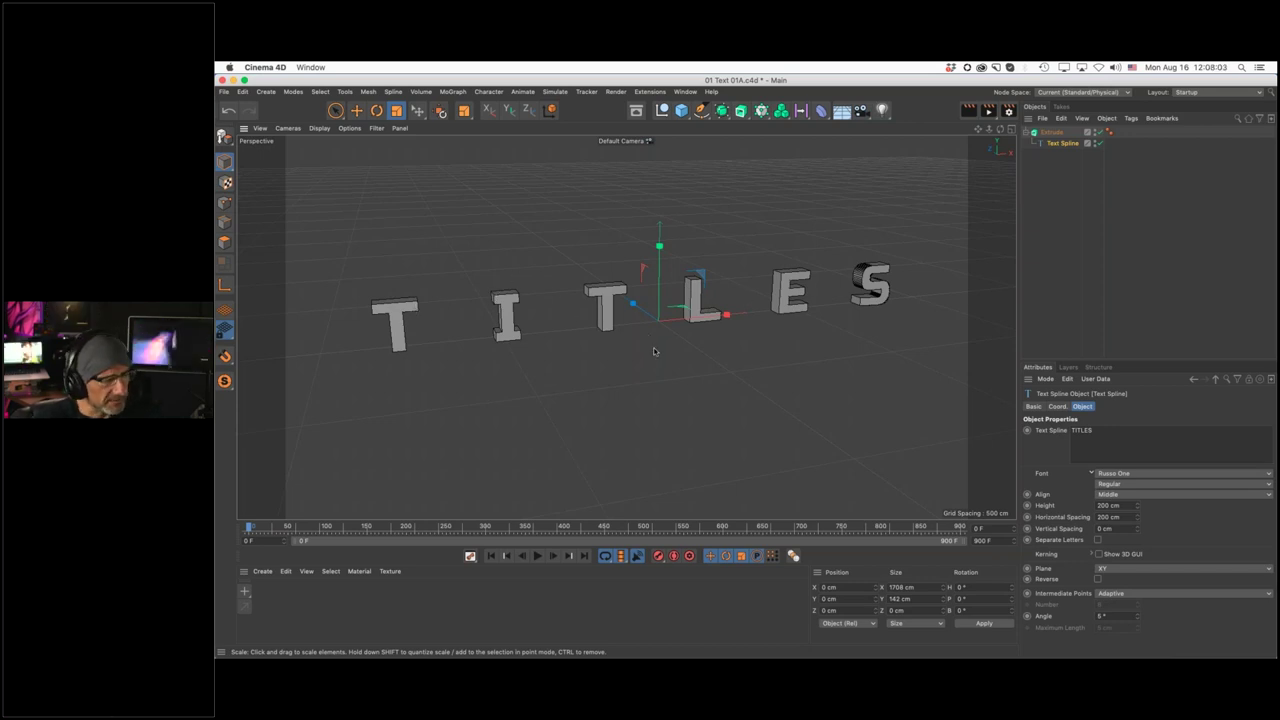
{"action": "left_click_drag", "start_coordinate": [713, 307], "coordinate": [439, 318], "text": "alt"}
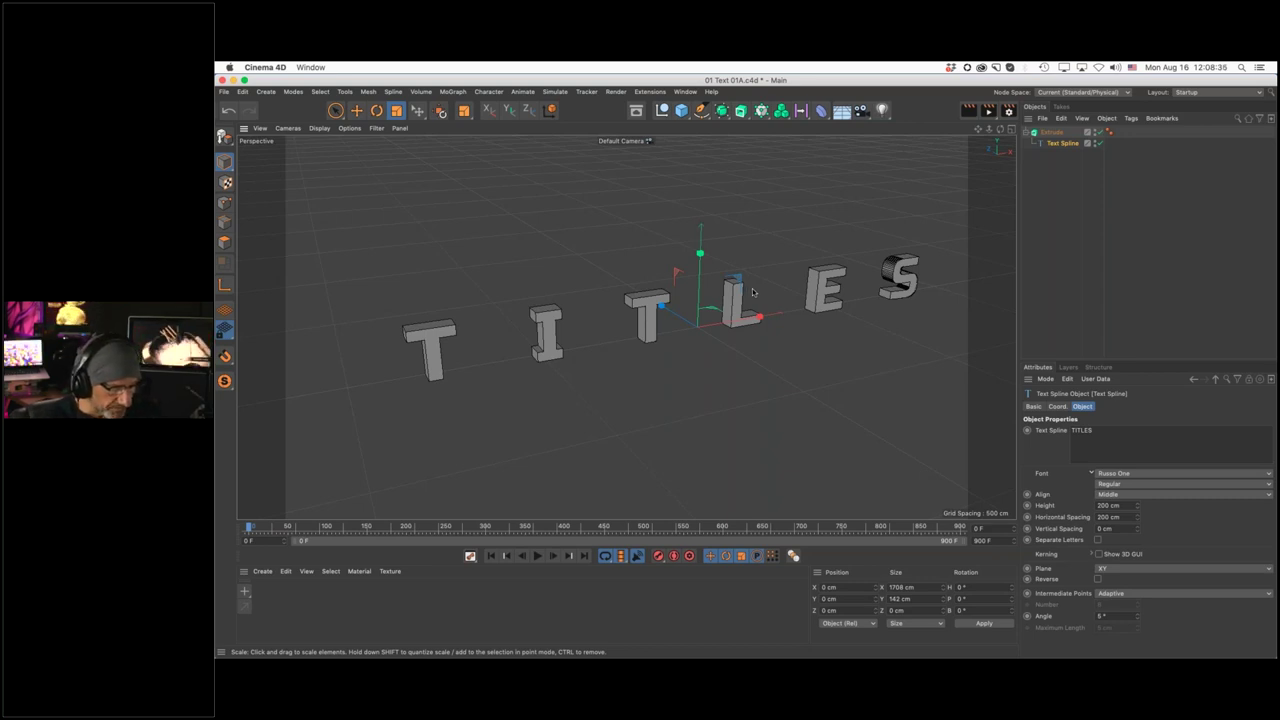
Add a Cloner holding a Sphere, distributing clones over the Extrude text object
{"action": "left_click", "coordinate": [761, 112]}
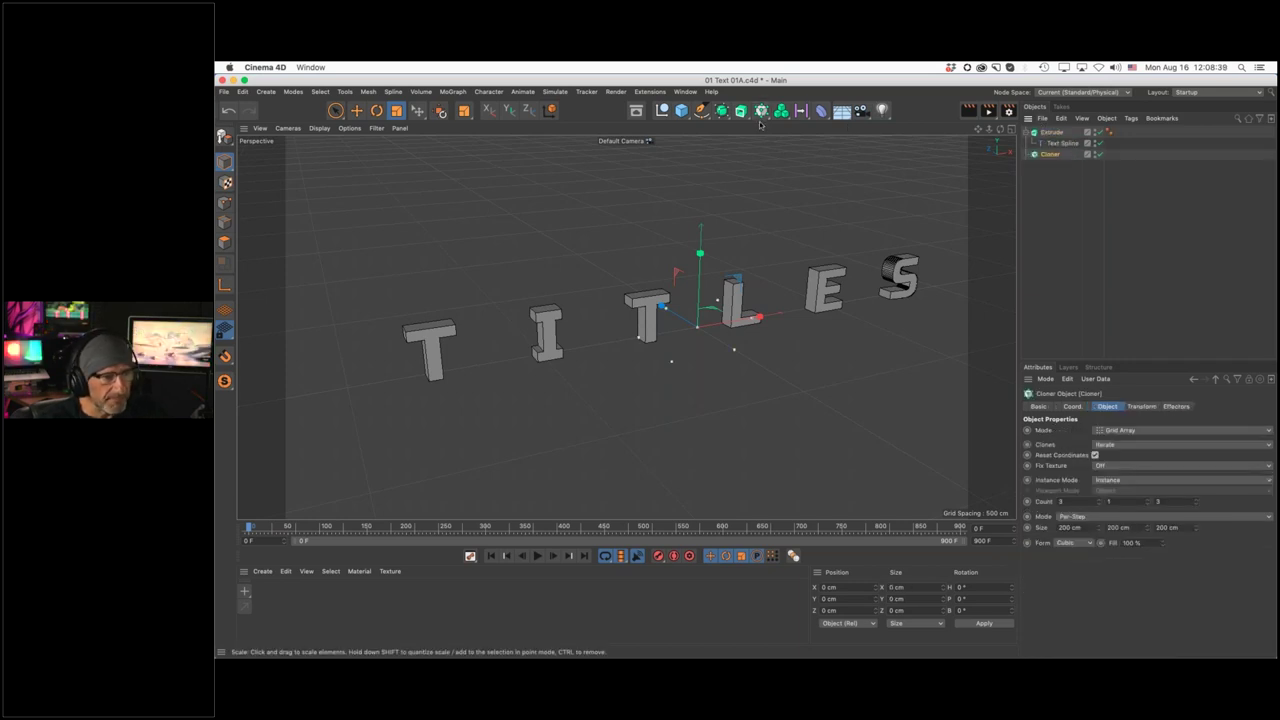
{"action": "left_click_drag", "start_coordinate": [681, 111], "coordinate": [922, 125]}
{"action": "left_click_drag", "start_coordinate": [1040, 132], "coordinate": [1063, 168]}
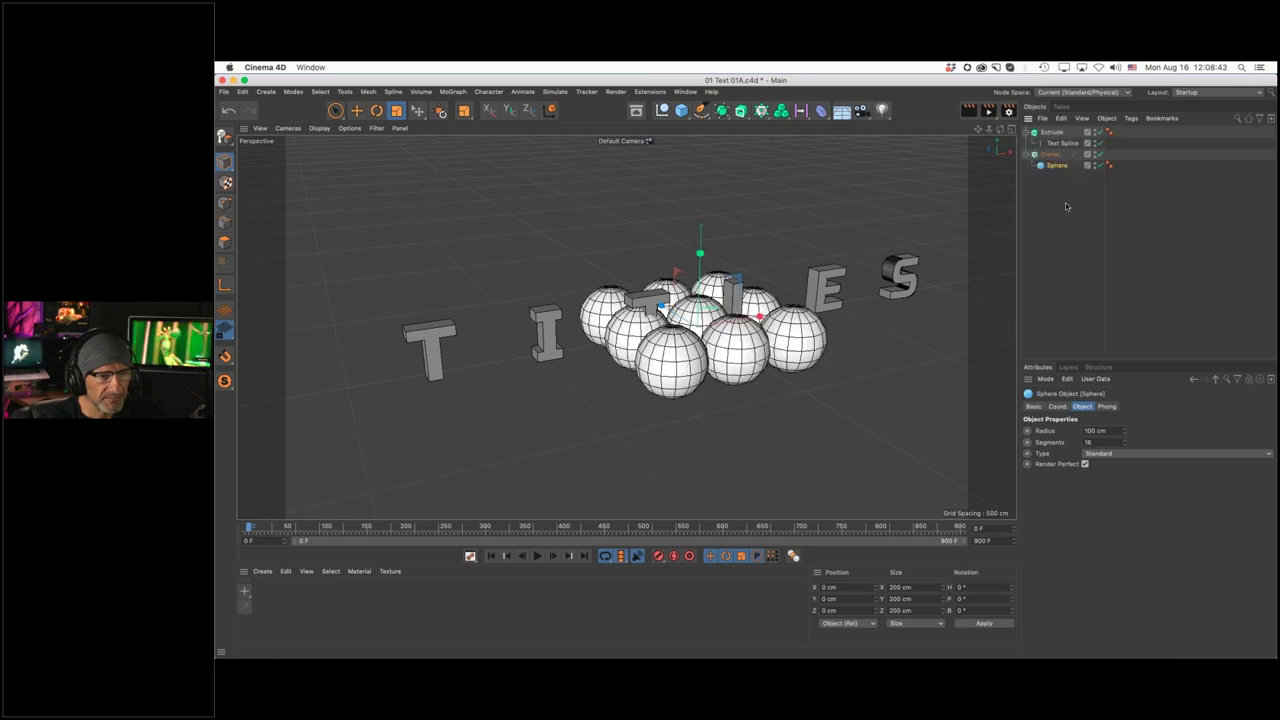
{"action": "left_click", "coordinate": [1050, 155]}
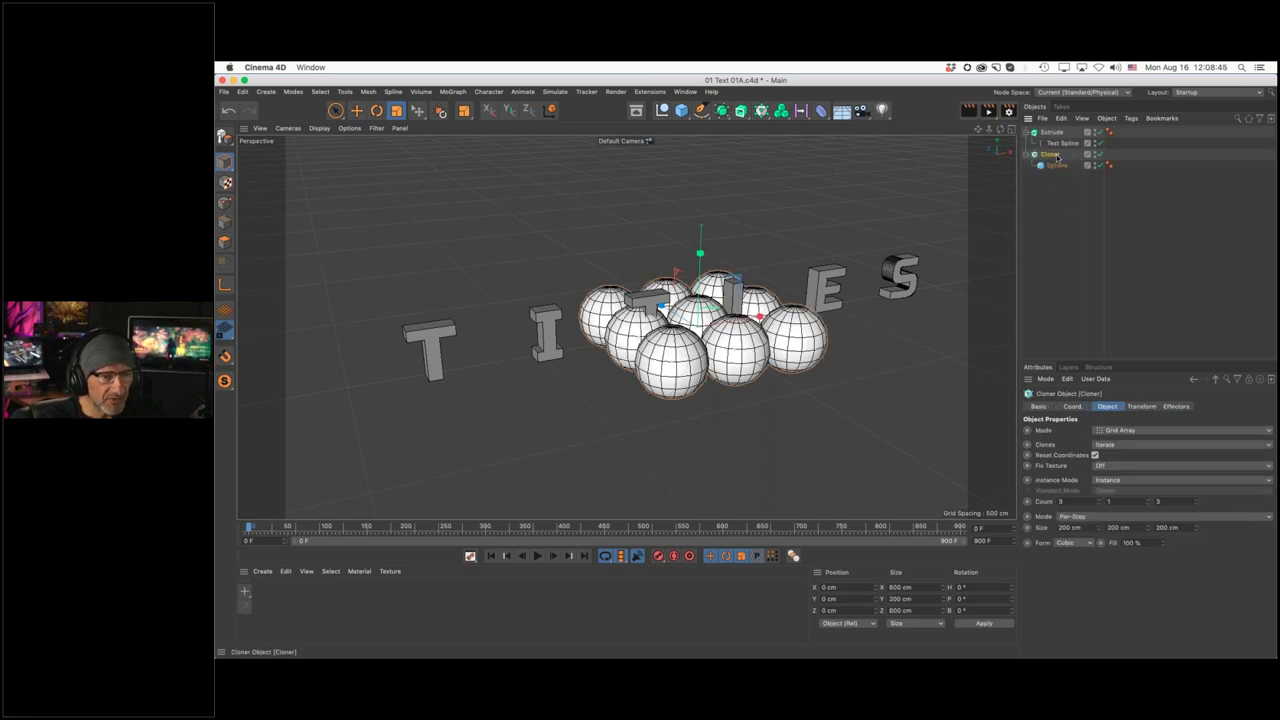
{"action": "left_click", "coordinate": [1121, 431]}
{"action": "left_click", "coordinate": [1115, 434]}
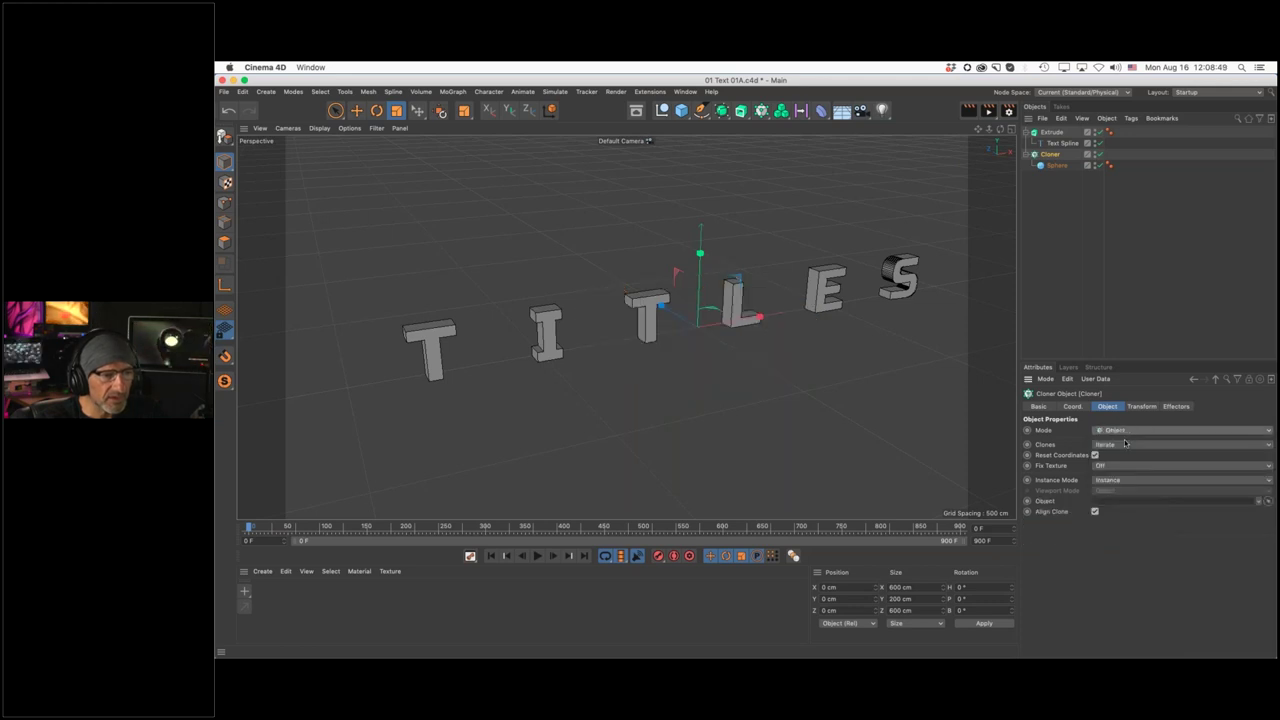
{"action": "left_click_drag", "start_coordinate": [1049, 135], "coordinate": [1131, 506]}
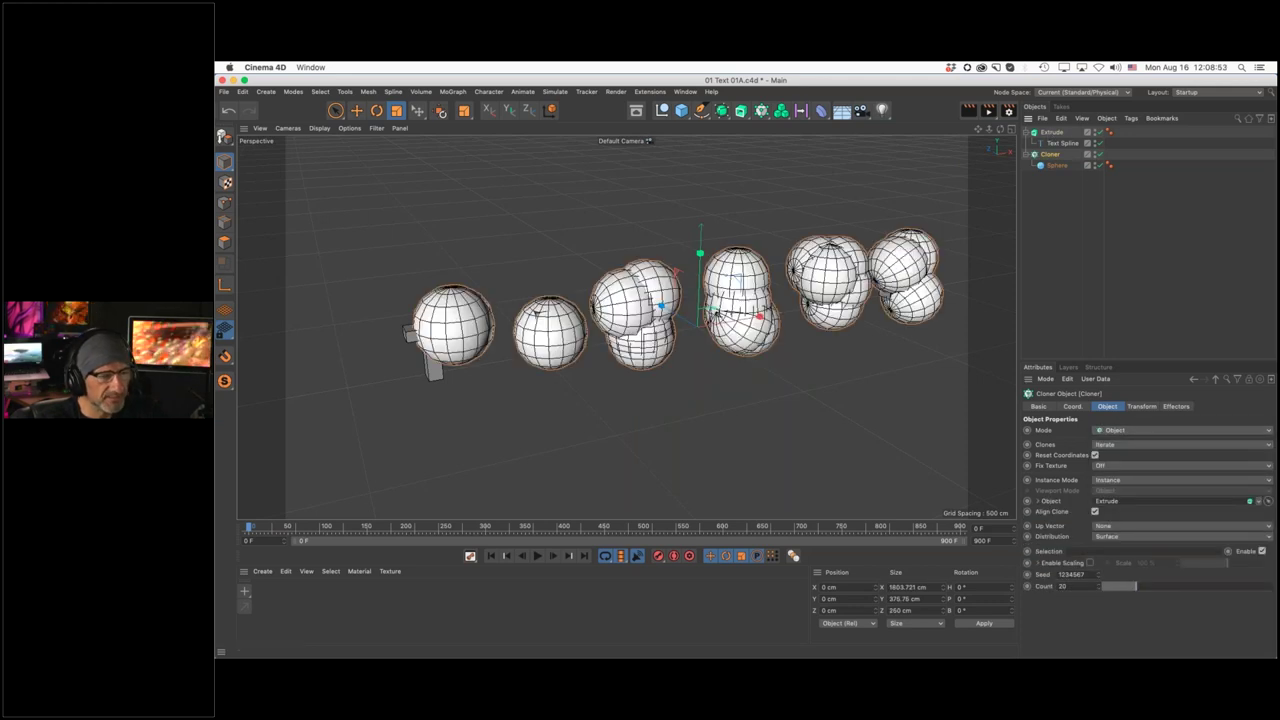
Set the cloned Sphere's radius to 2 cm
{"action": "left_click", "coordinate": [1060, 166]}
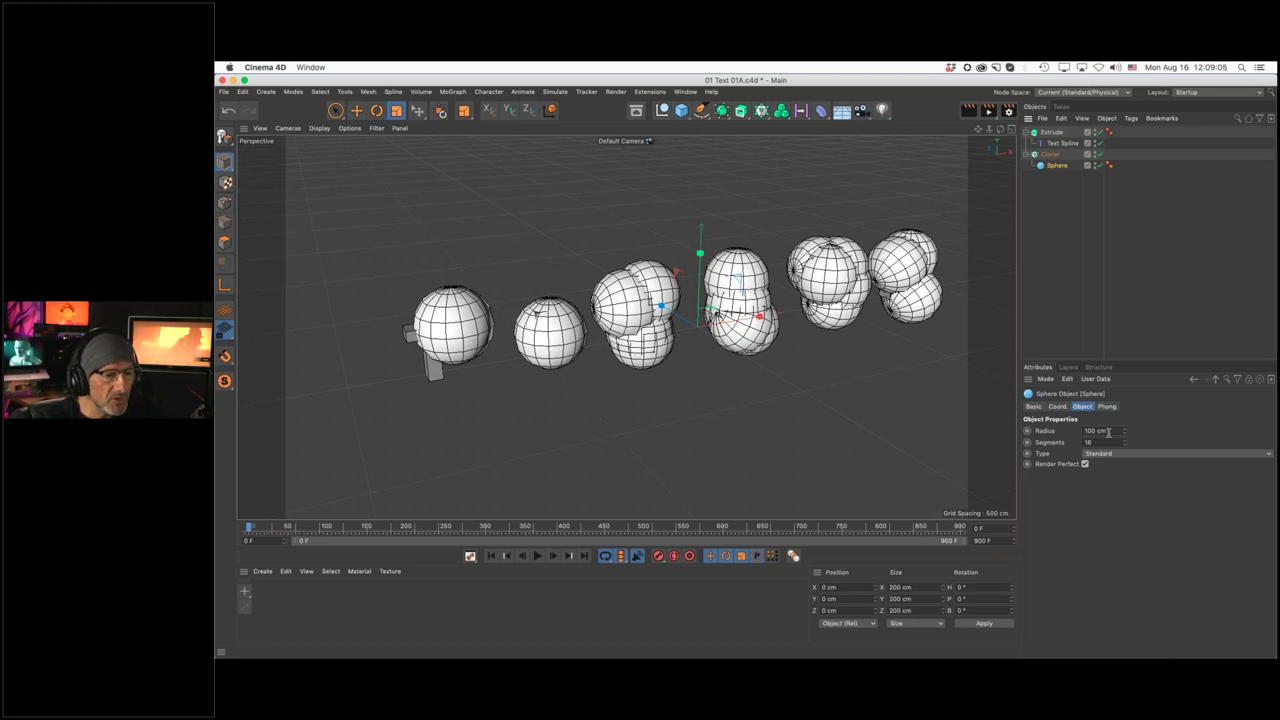
{"action": "double_click", "coordinate": [1108, 432]}
{"action": "type", "text": "2"}
{"action": "key", "text": "Return"}
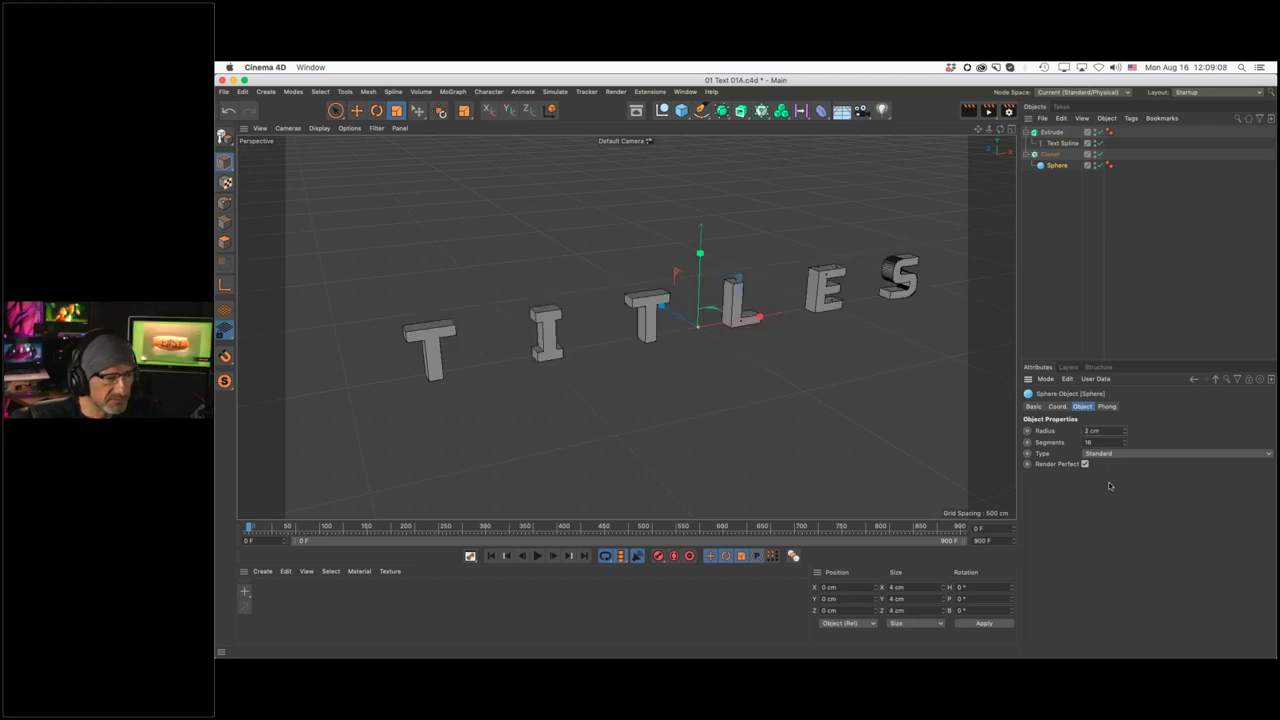
{"action": "scroll", "coordinate": [900, 305], "scroll_direction": "up", "scroll_amount": 5}
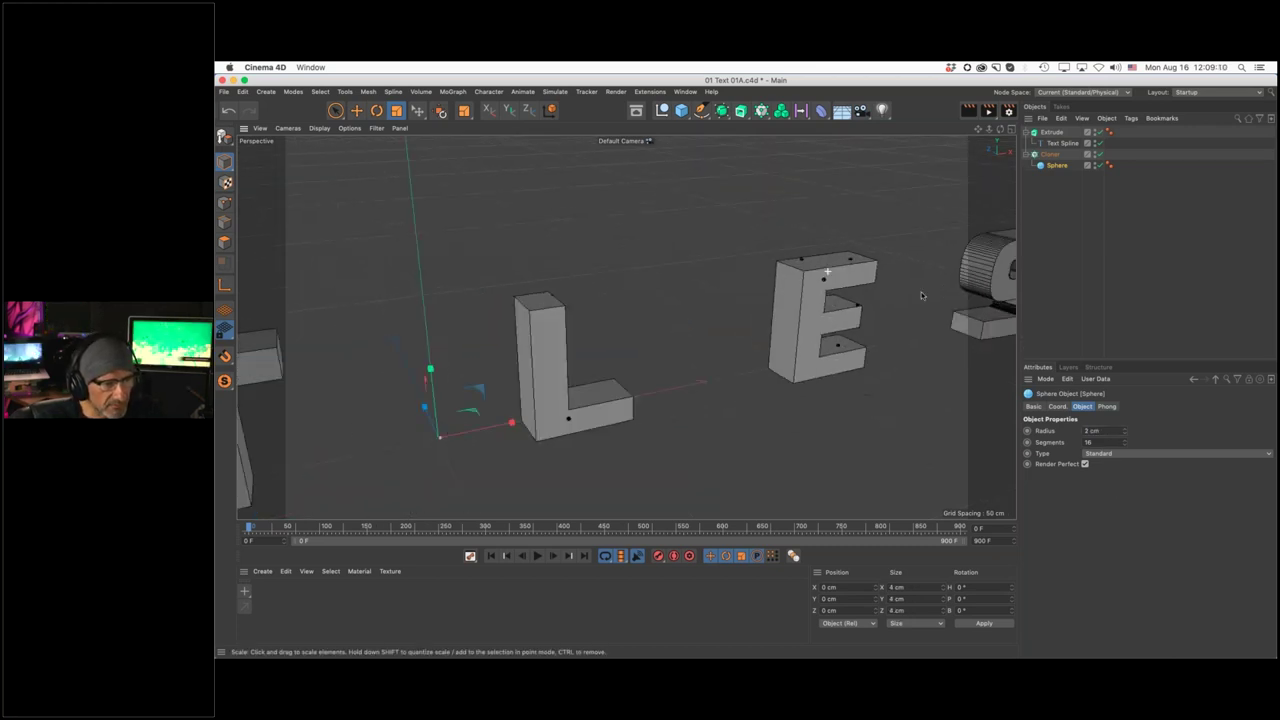
{"action": "scroll", "coordinate": [922, 296], "scroll_direction": "down", "scroll_amount": 5}
Set the Cloner count to 500 and the Sphere segments to 3
{"action": "left_click", "coordinate": [1050, 154]}
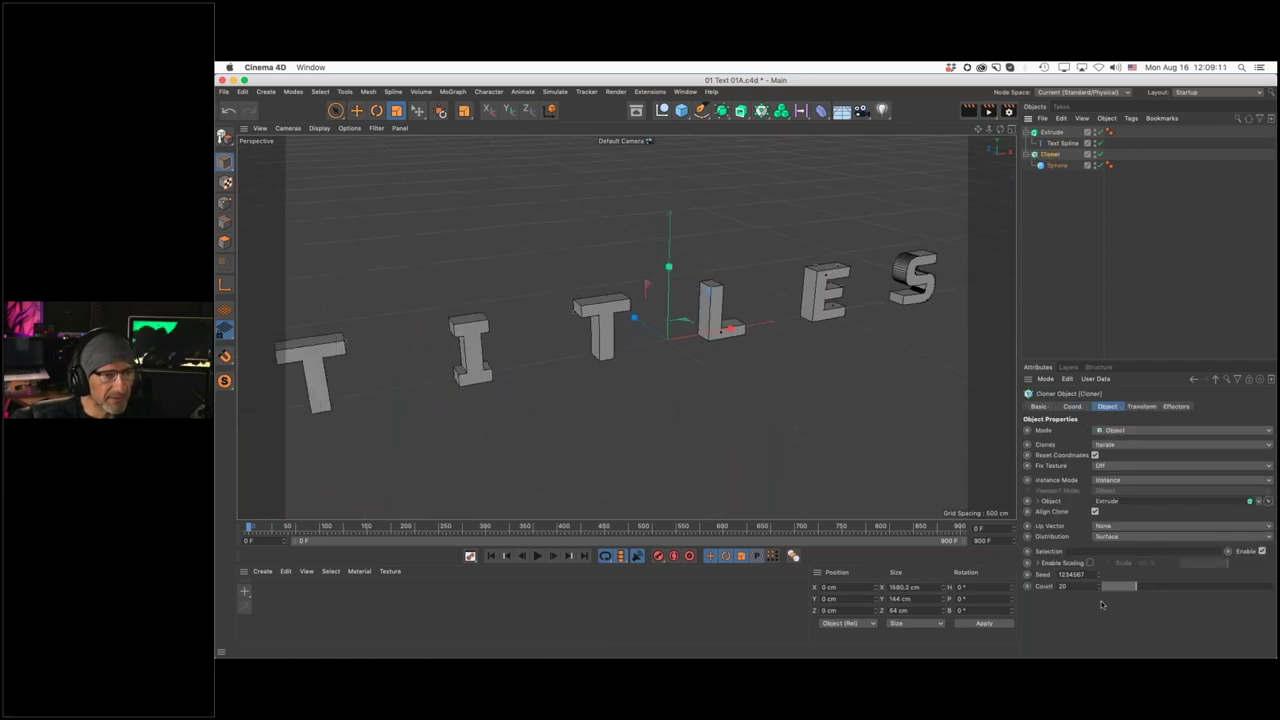
{"action": "double_click", "coordinate": [1062, 587]}
{"action": "type", "text": "500"}
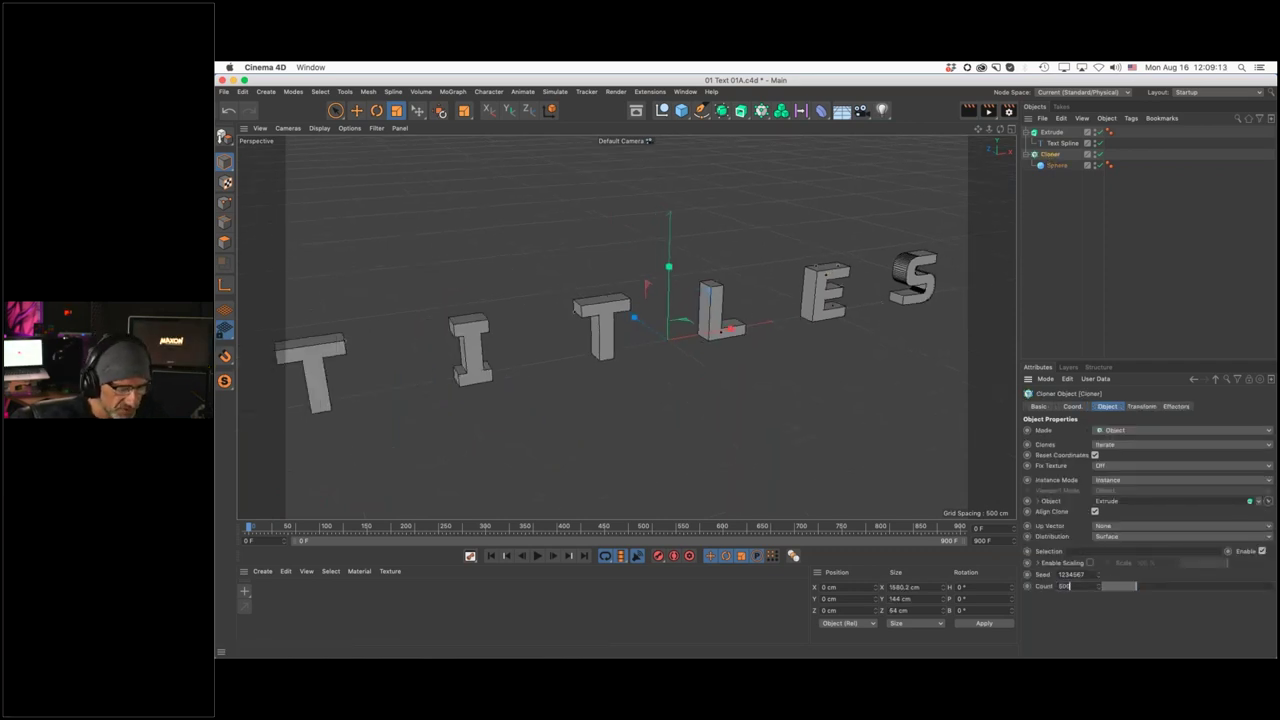
{"action": "key", "text": "Return"}
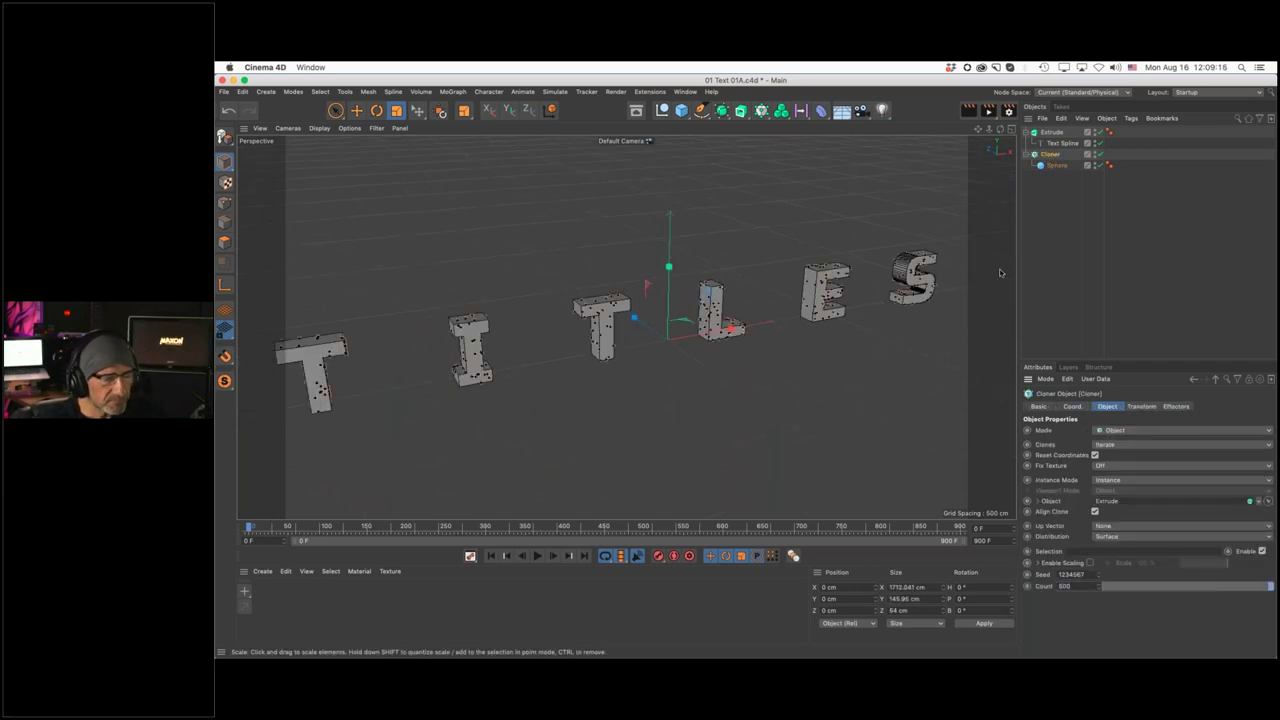
{"action": "left_click", "coordinate": [1056, 165]}
{"action": "left_click", "coordinate": [1100, 442]}
{"action": "type", "text": "3"}
{"action": "left_click", "coordinate": [1053, 235]}
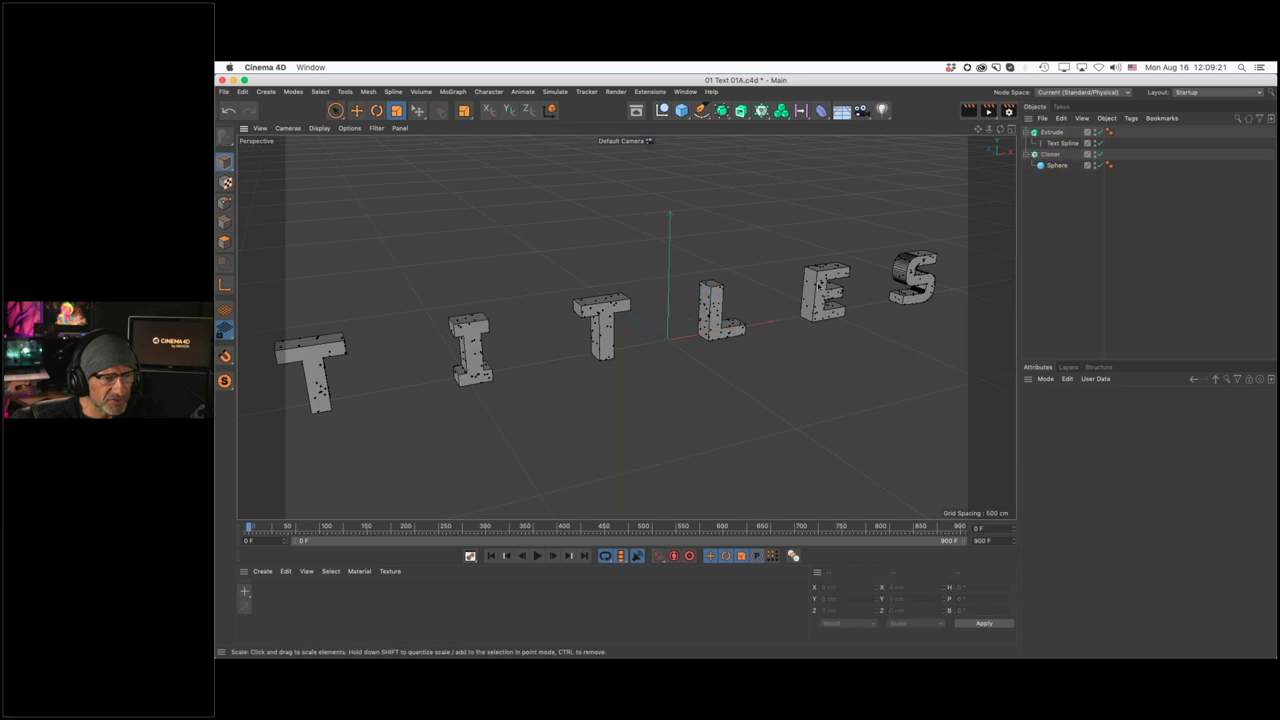
{"action": "scroll", "coordinate": [790, 297], "scroll_direction": "up", "scroll_amount": 10}
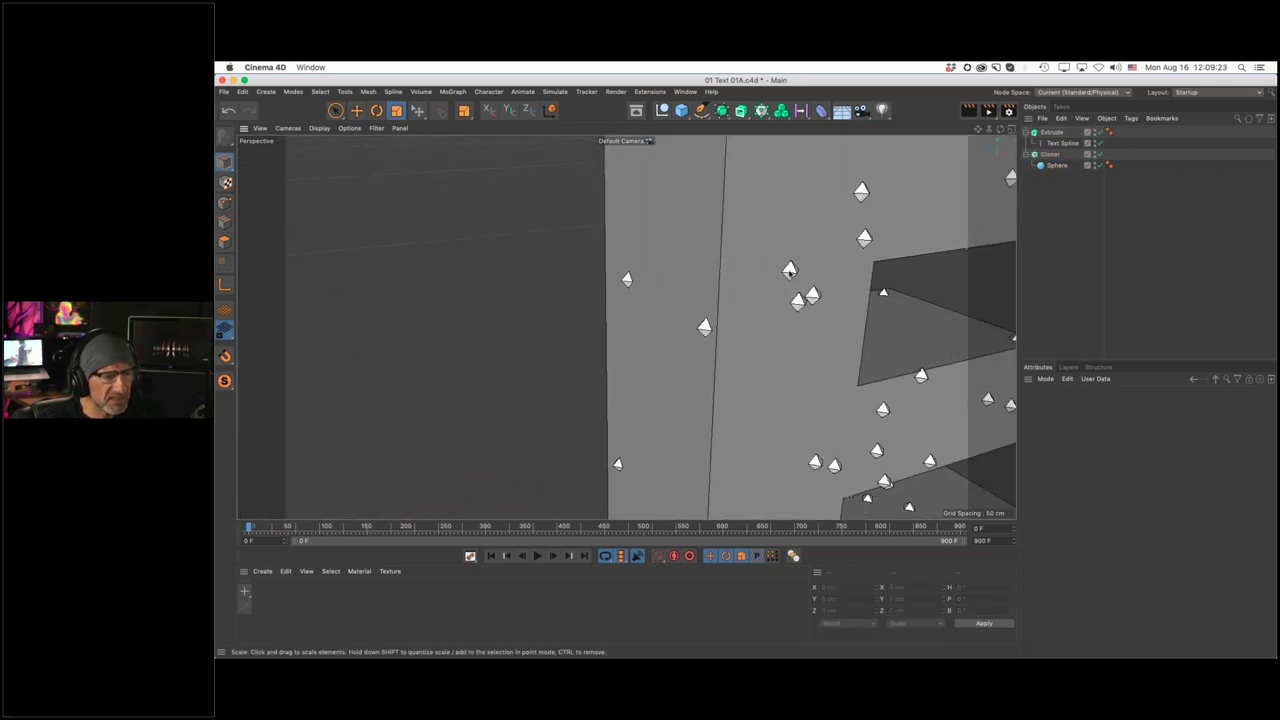
{"action": "scroll", "coordinate": [810, 270], "scroll_direction": "down", "scroll_amount": 10}
{"action": "scroll", "coordinate": [700, 373], "scroll_direction": "down", "scroll_amount": 10}
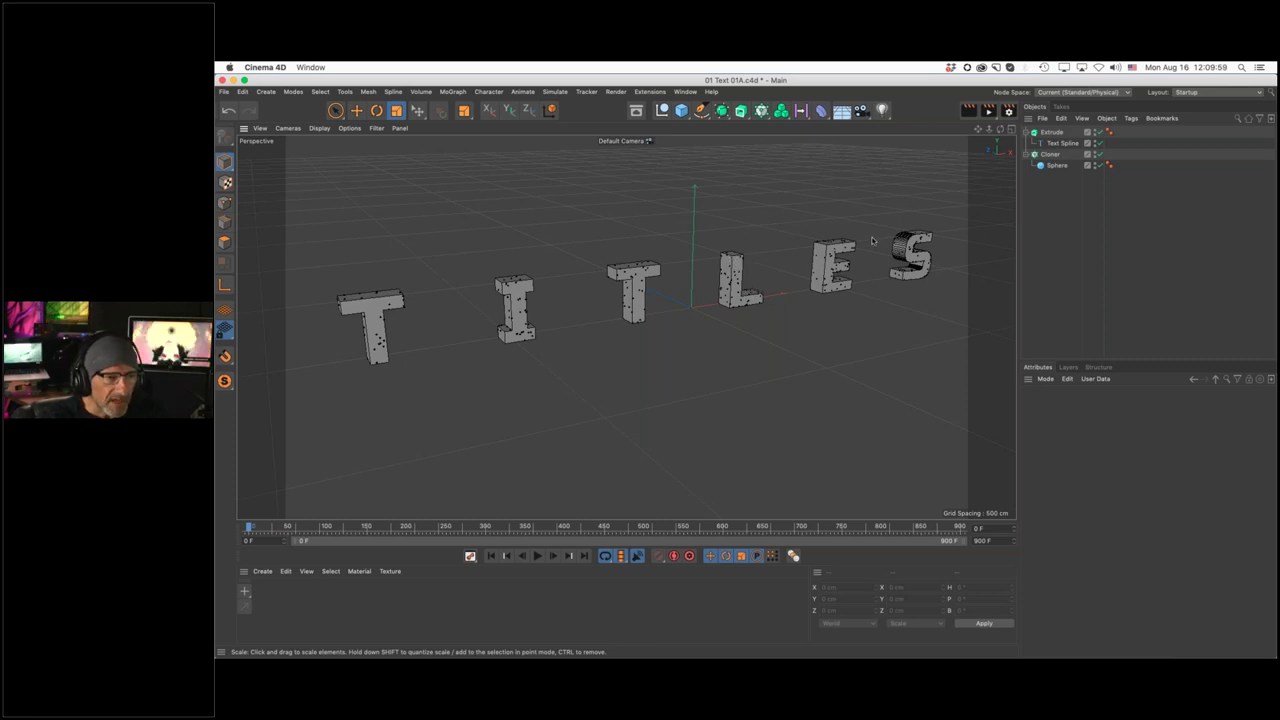
Give the Cloner a Rigid Body simulation tag, then test-play and rewind to frame 0
{"action": "right_click", "coordinate": [1048, 155]}
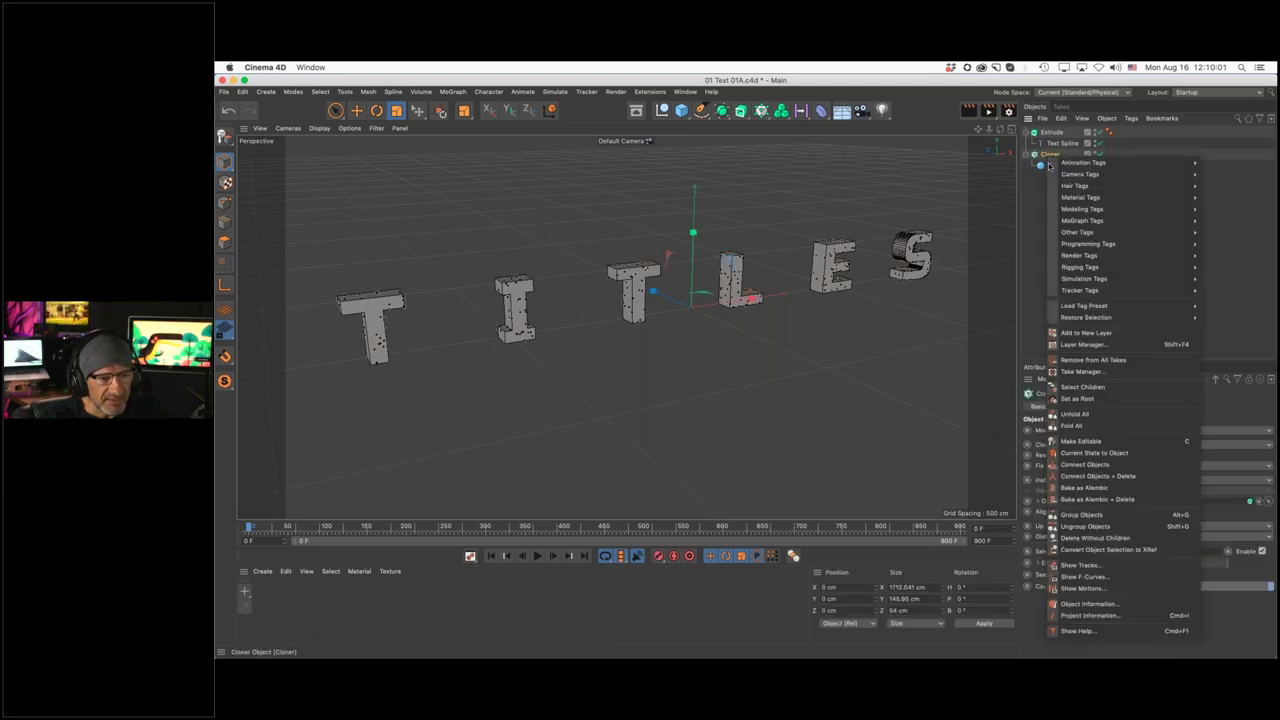
{"action": "mouse_move", "coordinate": [1130, 280]}
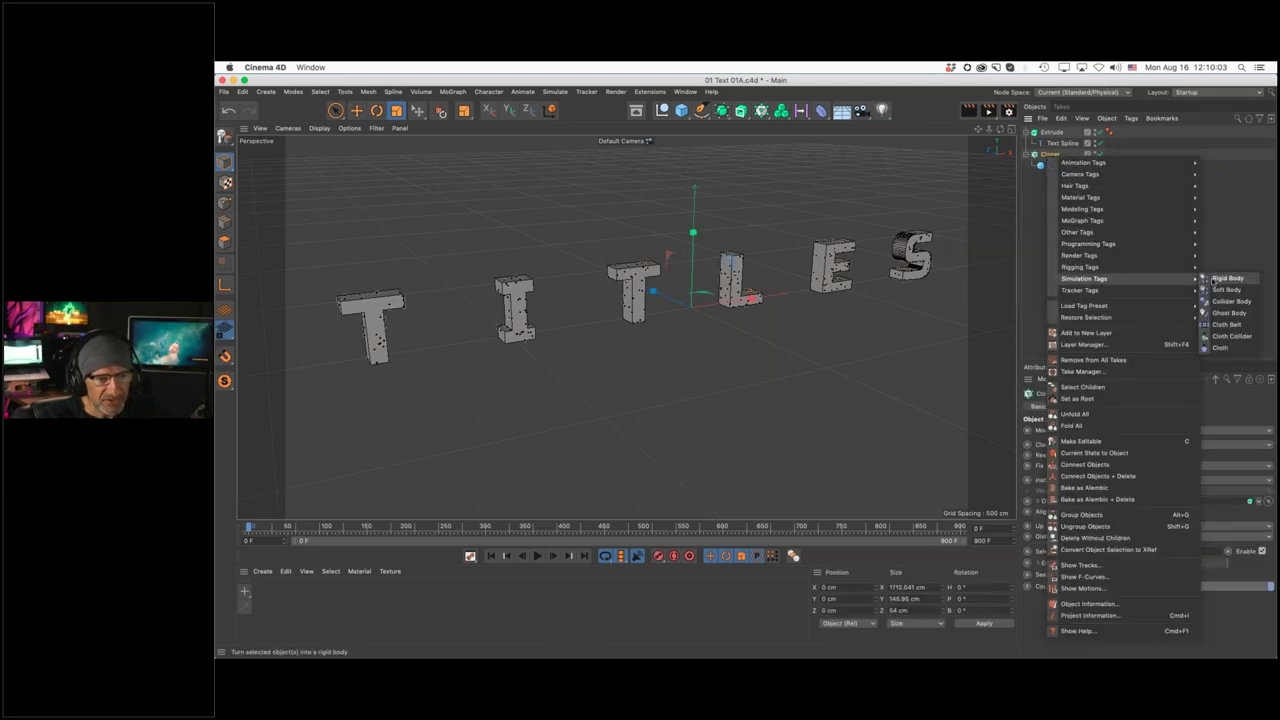
{"action": "left_click", "coordinate": [1213, 280]}
{"action": "left_click", "coordinate": [538, 557]}
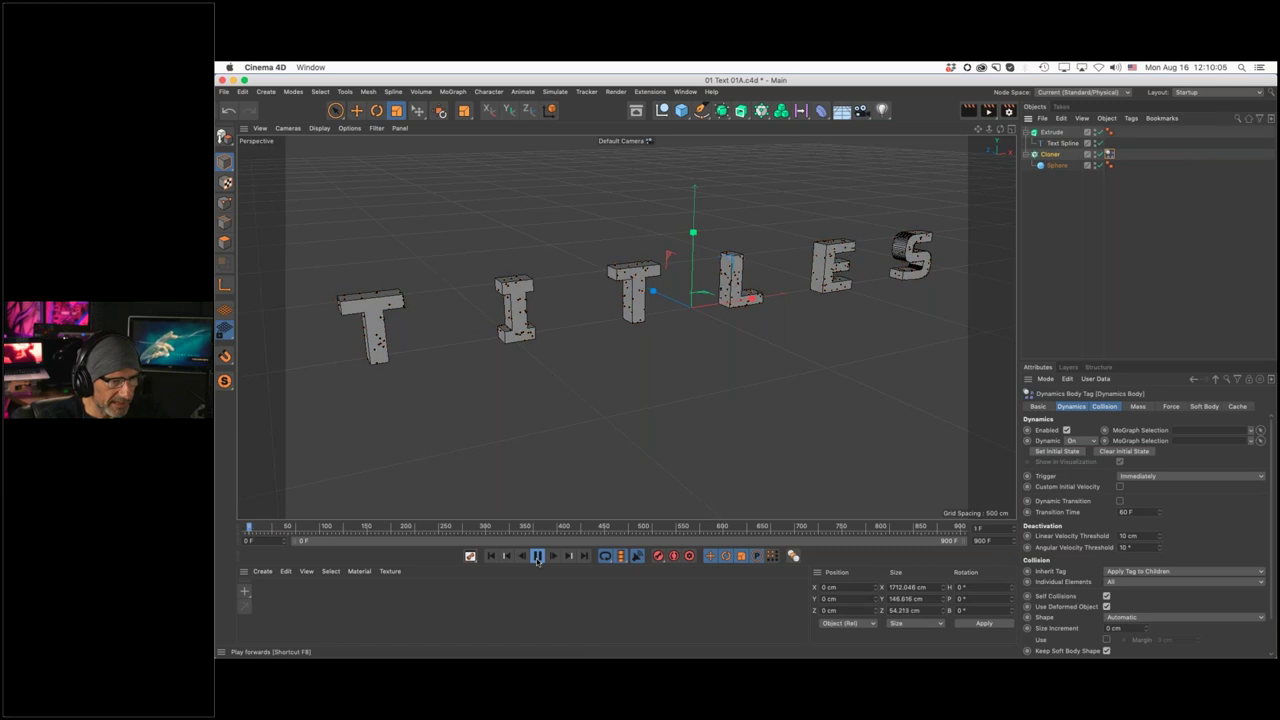
{"action": "key", "text": "F8"}
{"action": "key", "text": "shift+f"}
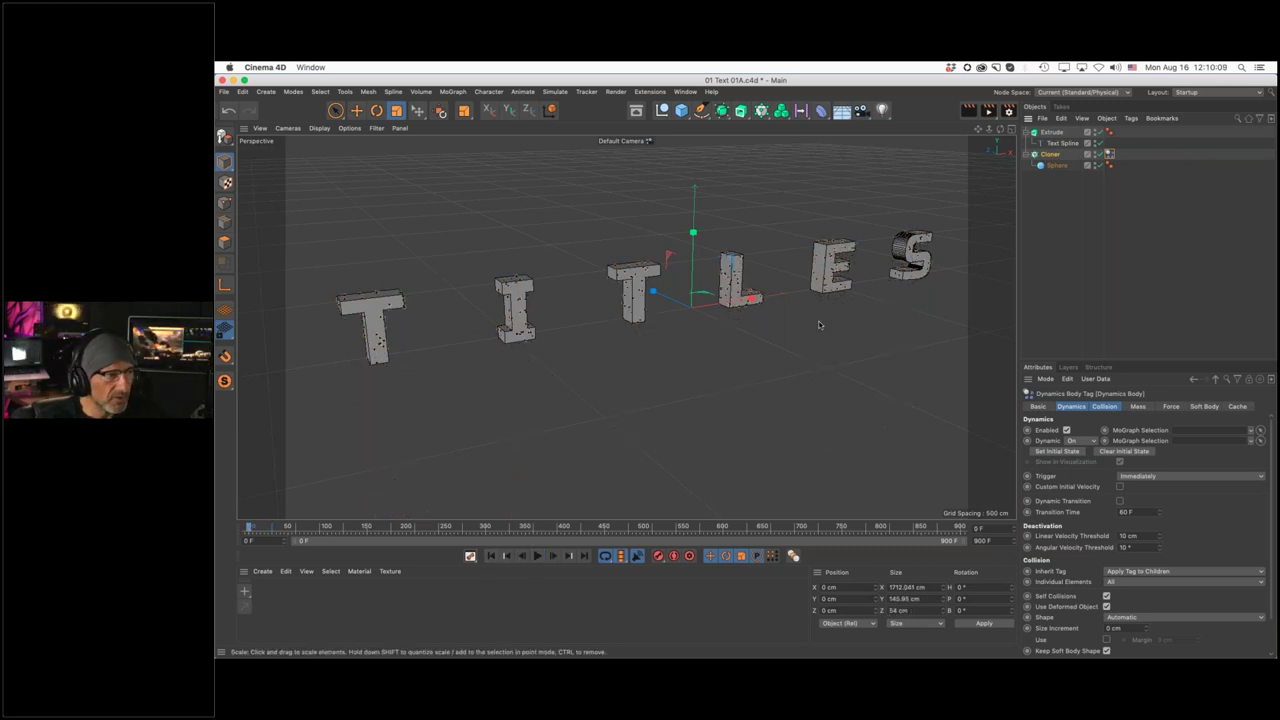
{"action": "left_click", "coordinate": [242, 91]}
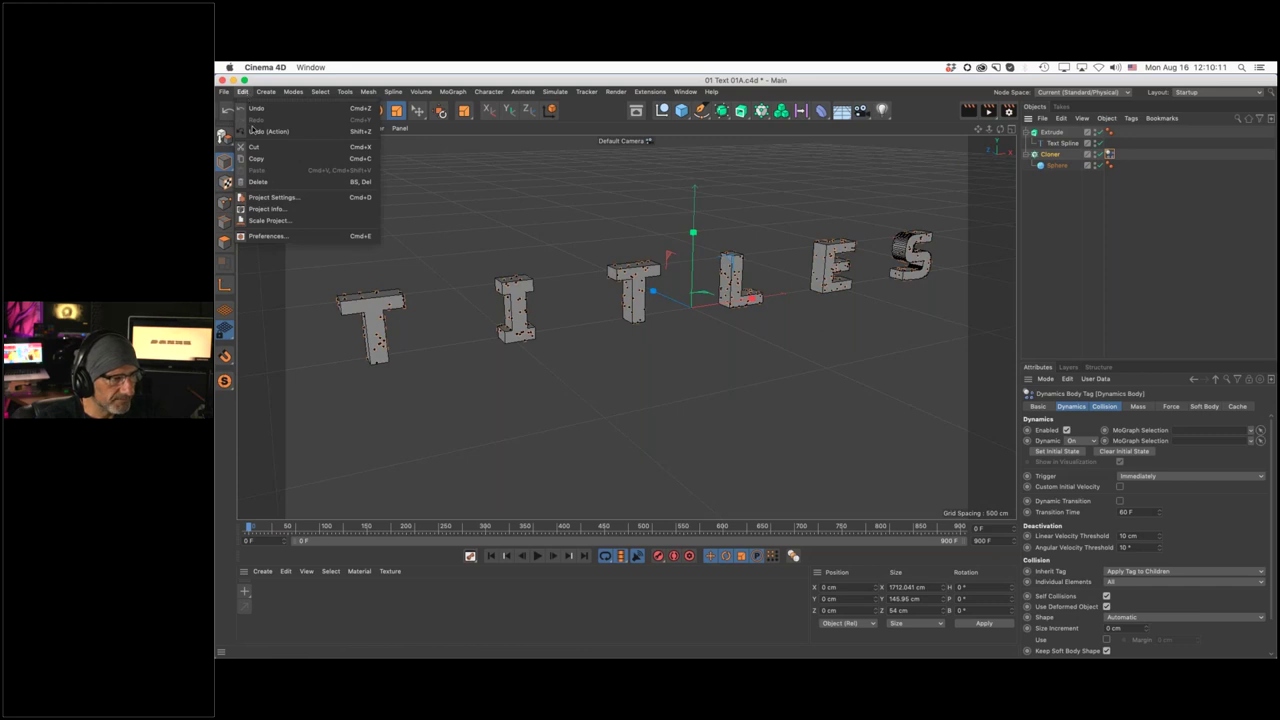
Set the project's dynamics gravity to 0 cm in Project Settings
{"action": "left_click", "coordinate": [272, 197]}
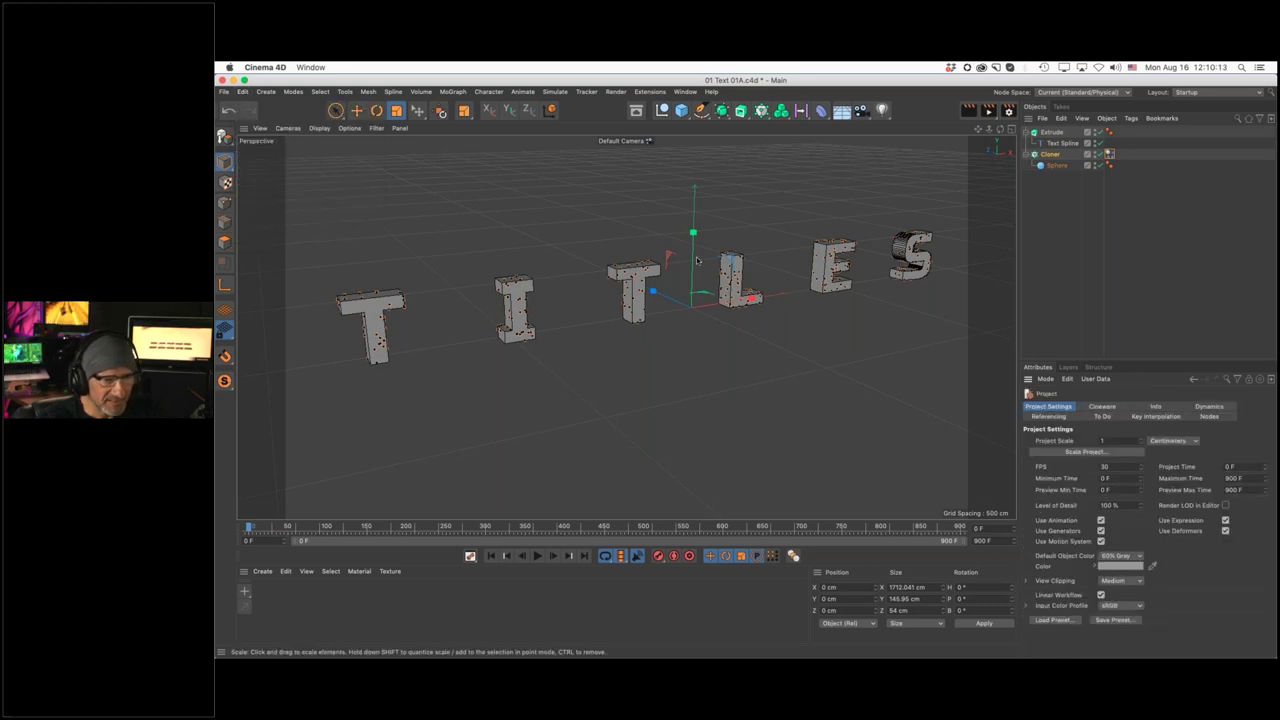
{"action": "left_click", "coordinate": [1210, 406]}
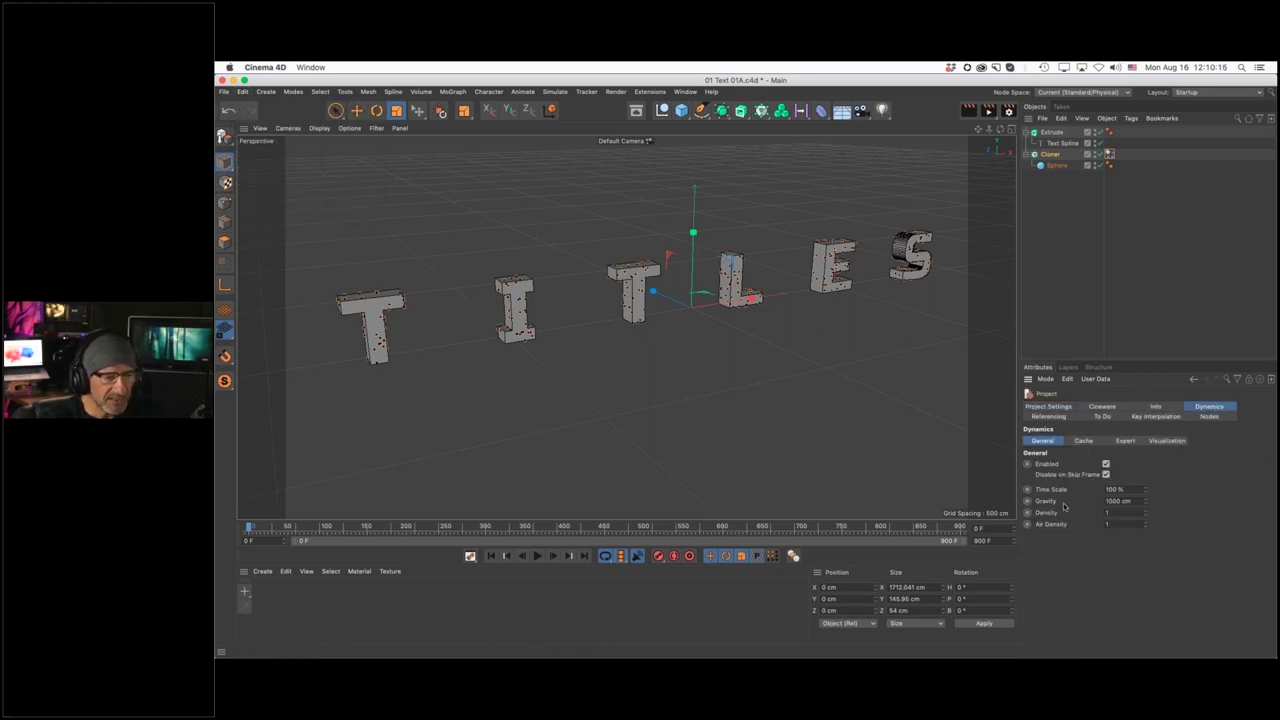
{"action": "double_click", "coordinate": [1116, 500]}
{"action": "type", "text": "0"}
{"action": "key", "text": "Return"}
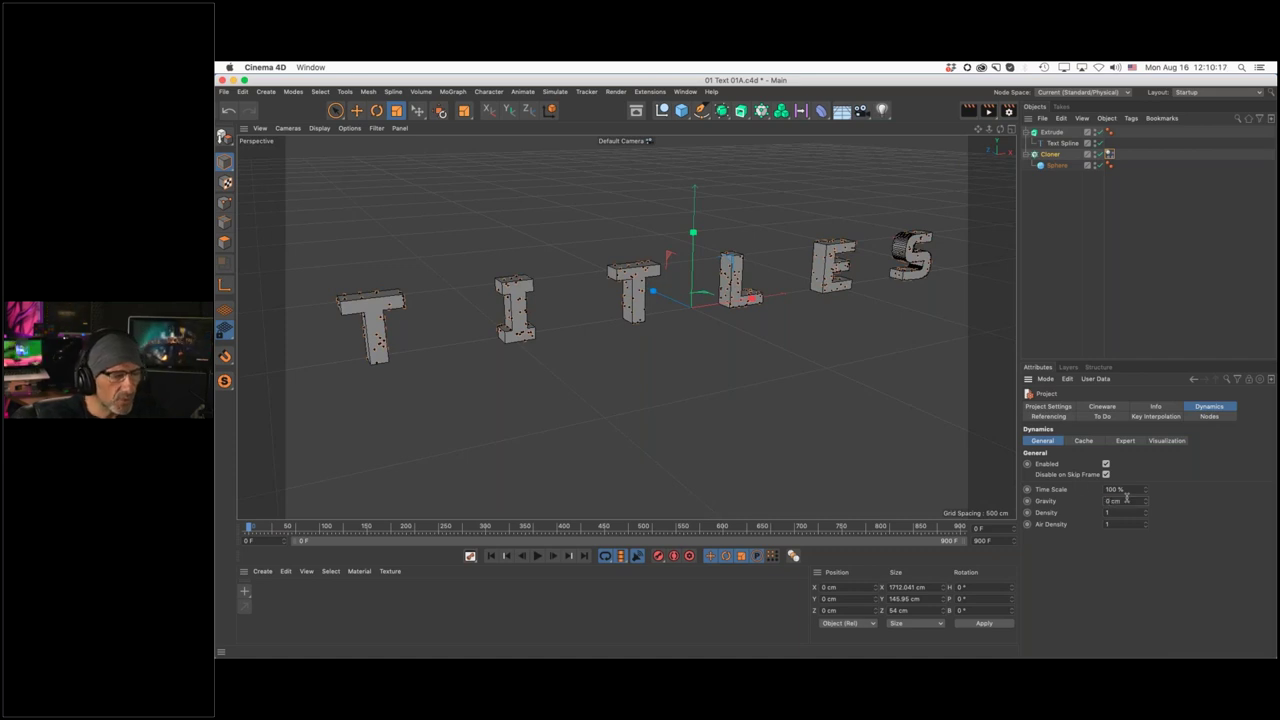
Test-play the gravity-free simulation, rewind, face the letters, and add a Volume Builder
{"action": "left_click", "coordinate": [537, 556]}
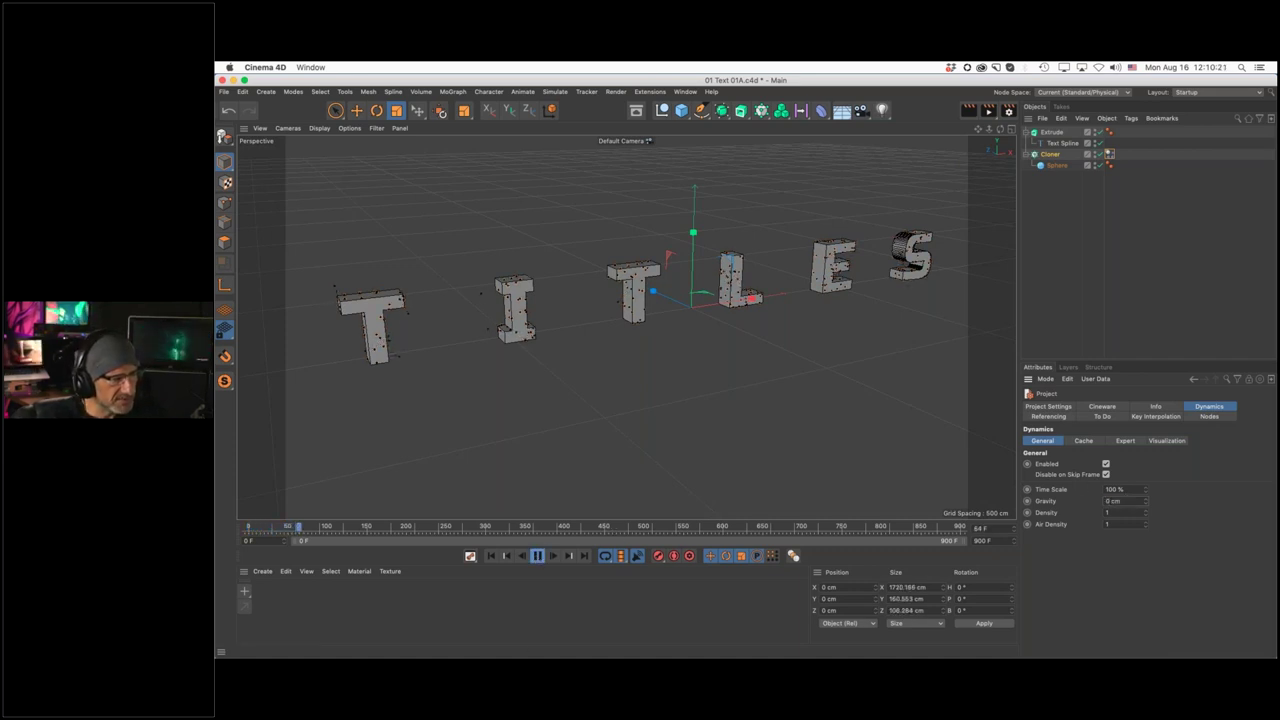
{"action": "key", "text": "shift+f"}
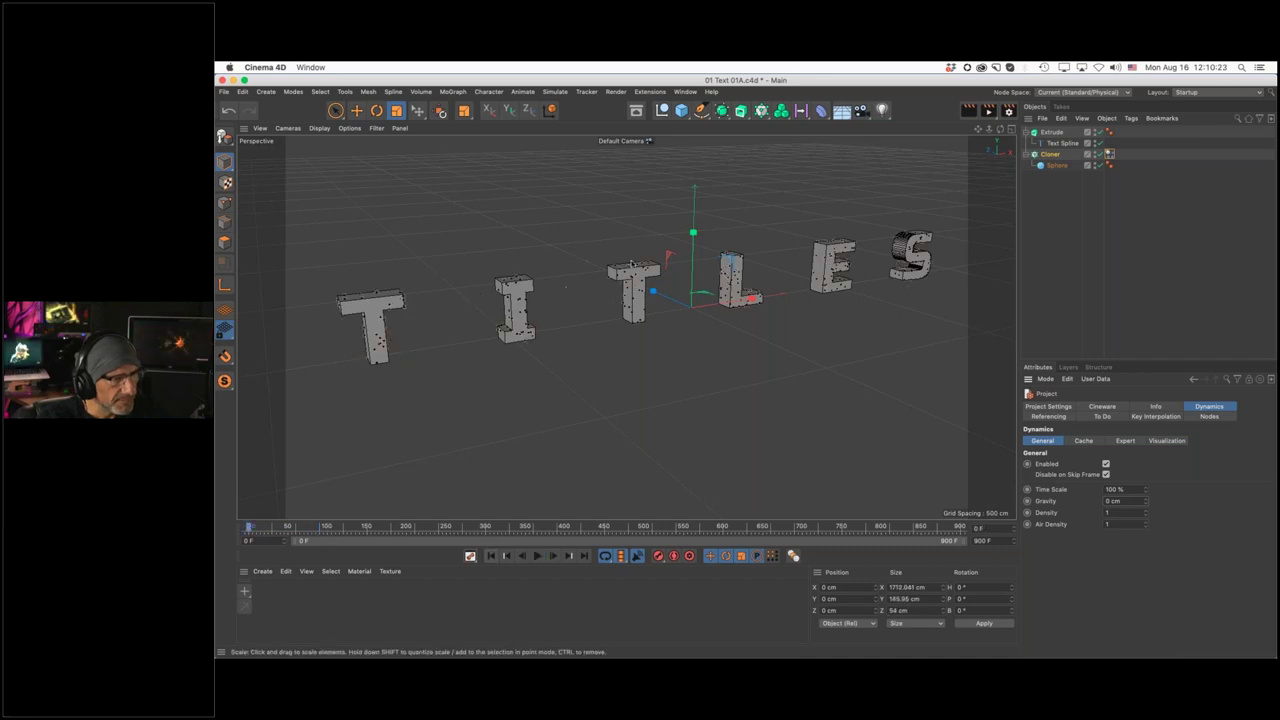
{"action": "scroll", "coordinate": [650, 295], "scroll_direction": "up", "scroll_amount": 6}
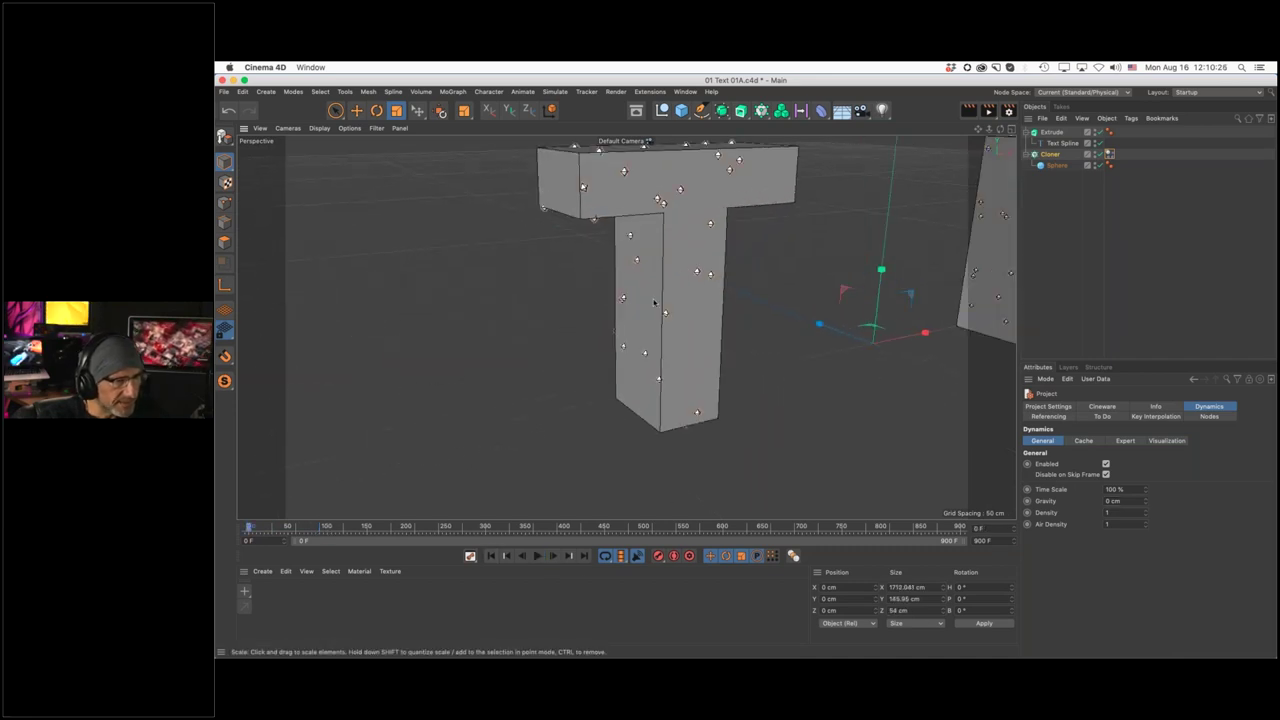
{"action": "scroll", "coordinate": [590, 308], "scroll_direction": "up", "scroll_amount": 8}
{"action": "scroll", "coordinate": [826, 297], "scroll_direction": "down", "scroll_amount": 3}
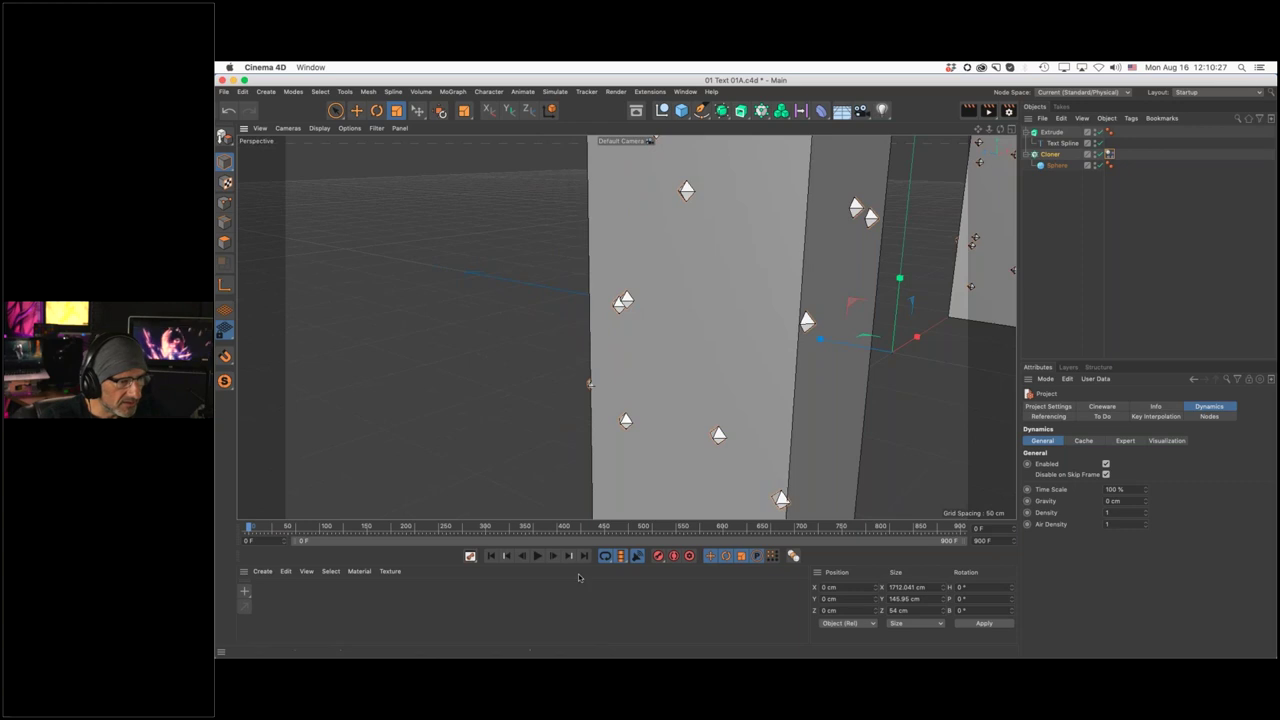
{"action": "left_click", "coordinate": [540, 561]}
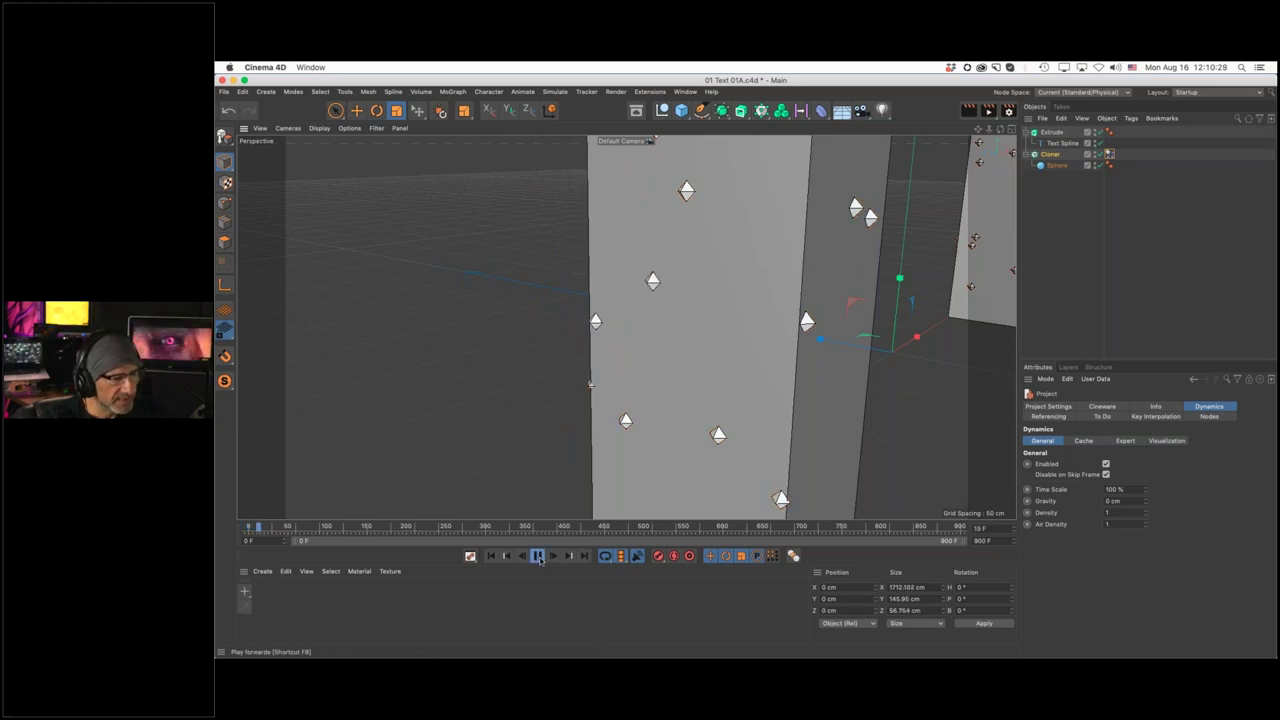
{"action": "left_click", "coordinate": [490, 557]}
{"action": "scroll", "coordinate": [709, 409], "scroll_direction": "down", "scroll_amount": 8}
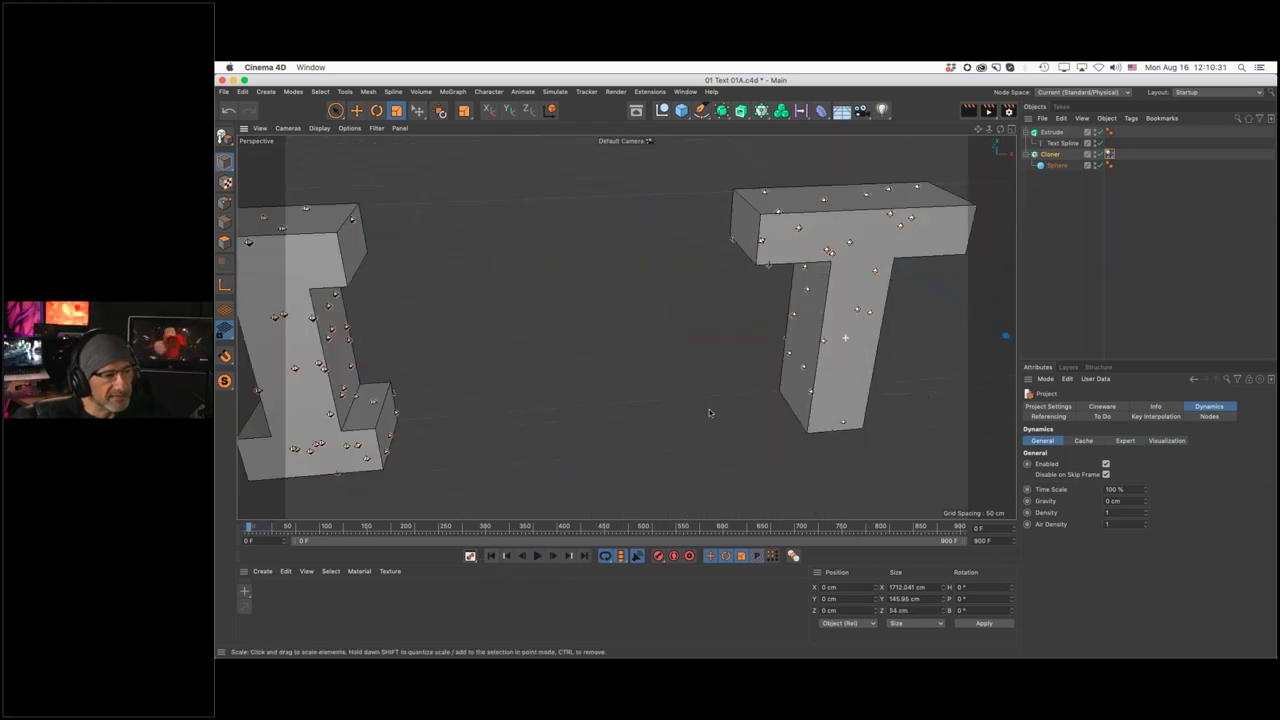
{"action": "left_click_drag", "start_coordinate": [620, 330], "coordinate": [638, 324], "text": "alt"}
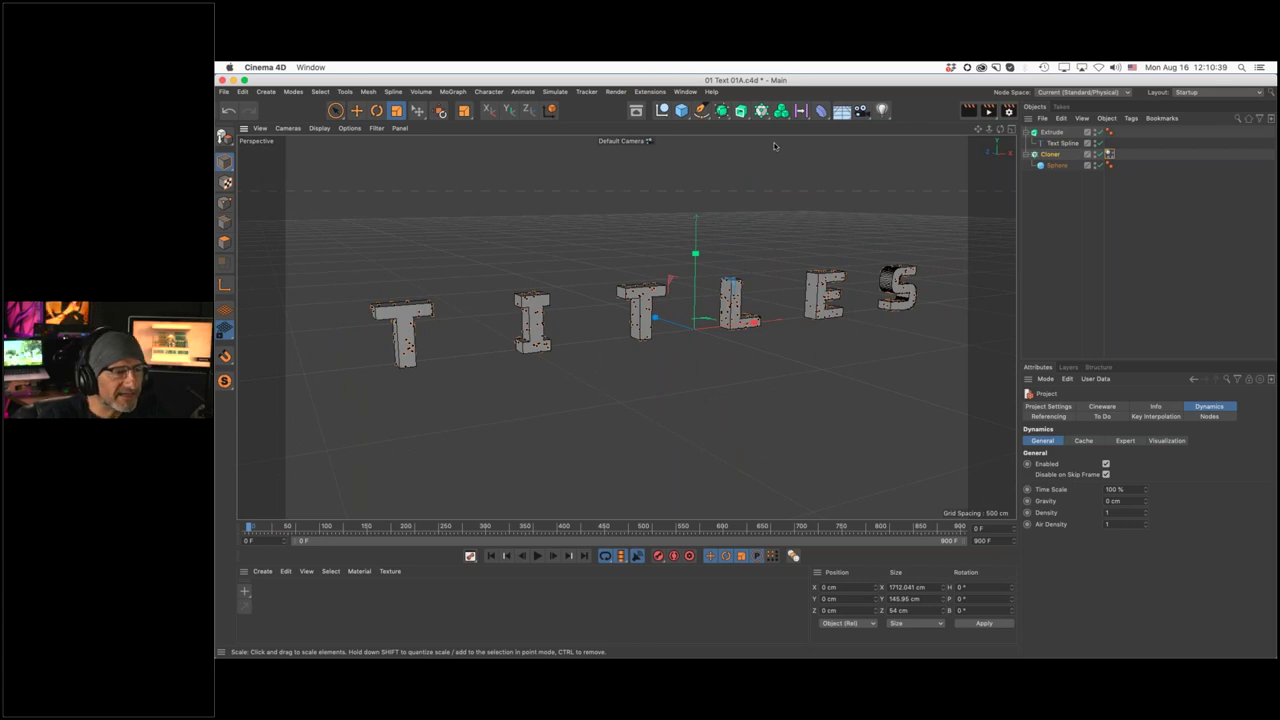
{"action": "left_click_drag", "start_coordinate": [781, 110], "coordinate": [848, 128]}
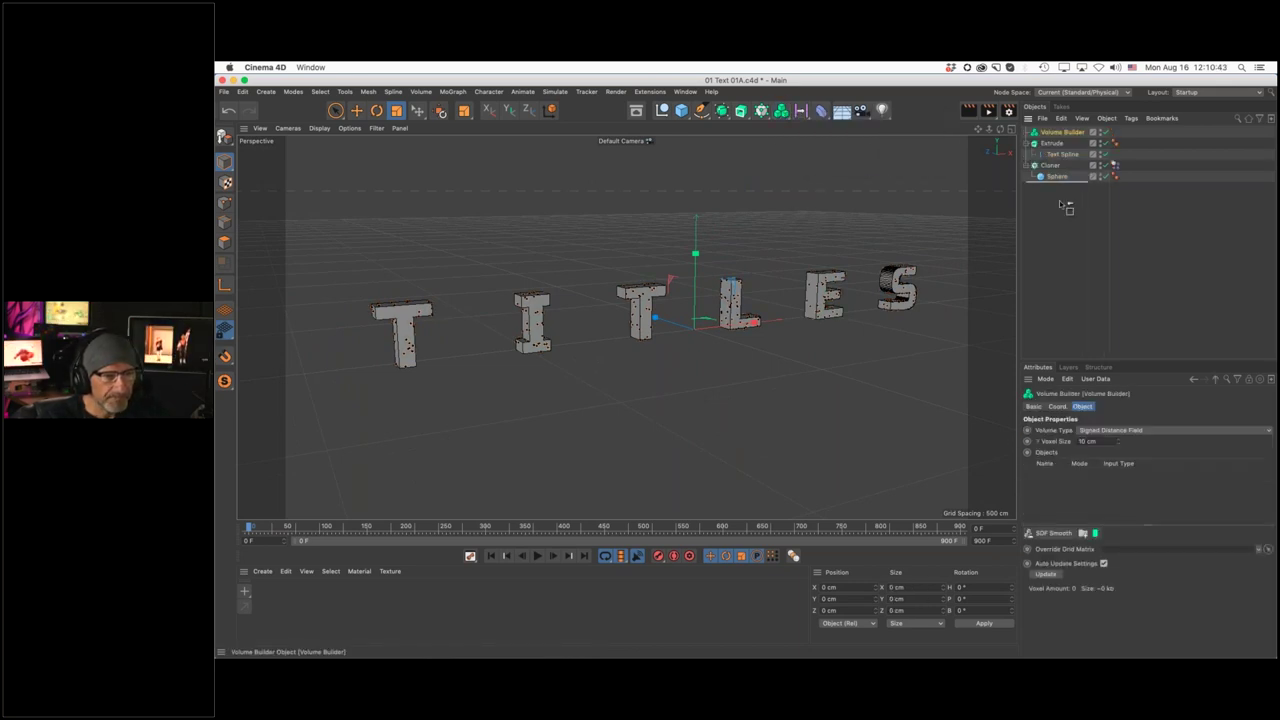
Move the Volume Builder below the Cloner, set its type to Vector, and nest the Extrude inside it
{"action": "left_click_drag", "start_coordinate": [1066, 207], "coordinate": [1065, 180]}
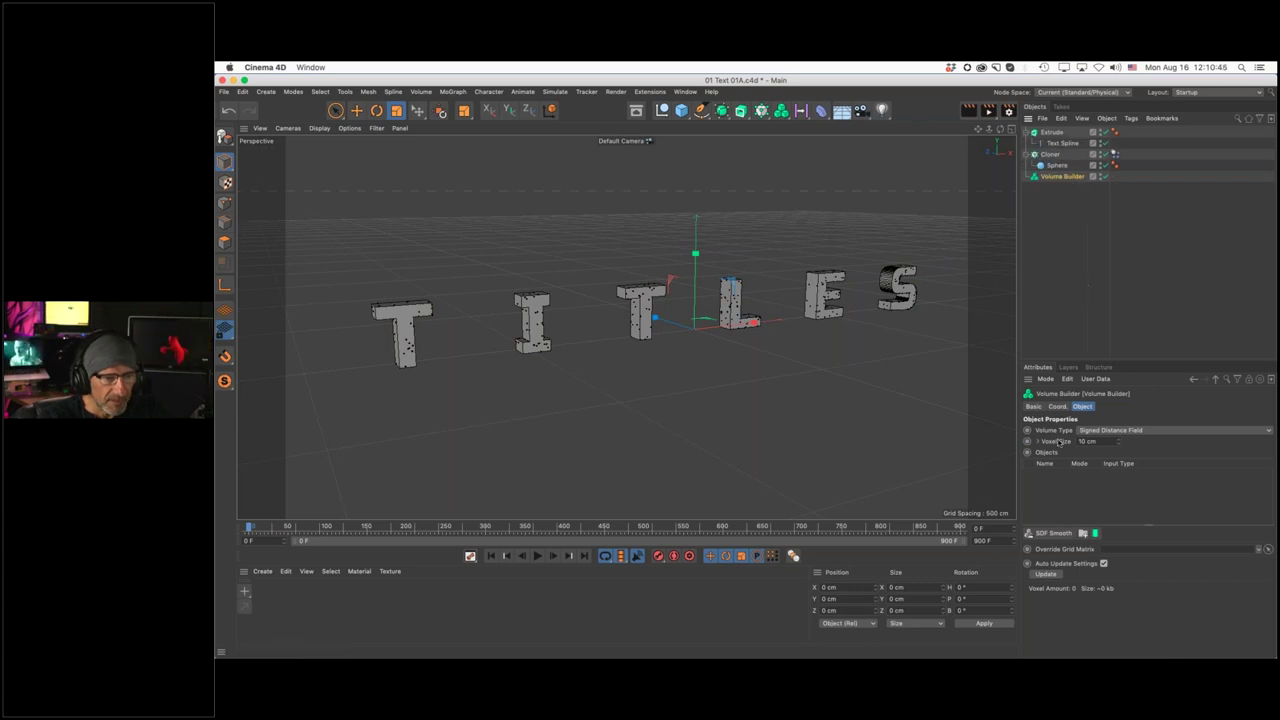
{"action": "left_click", "coordinate": [1102, 432]}
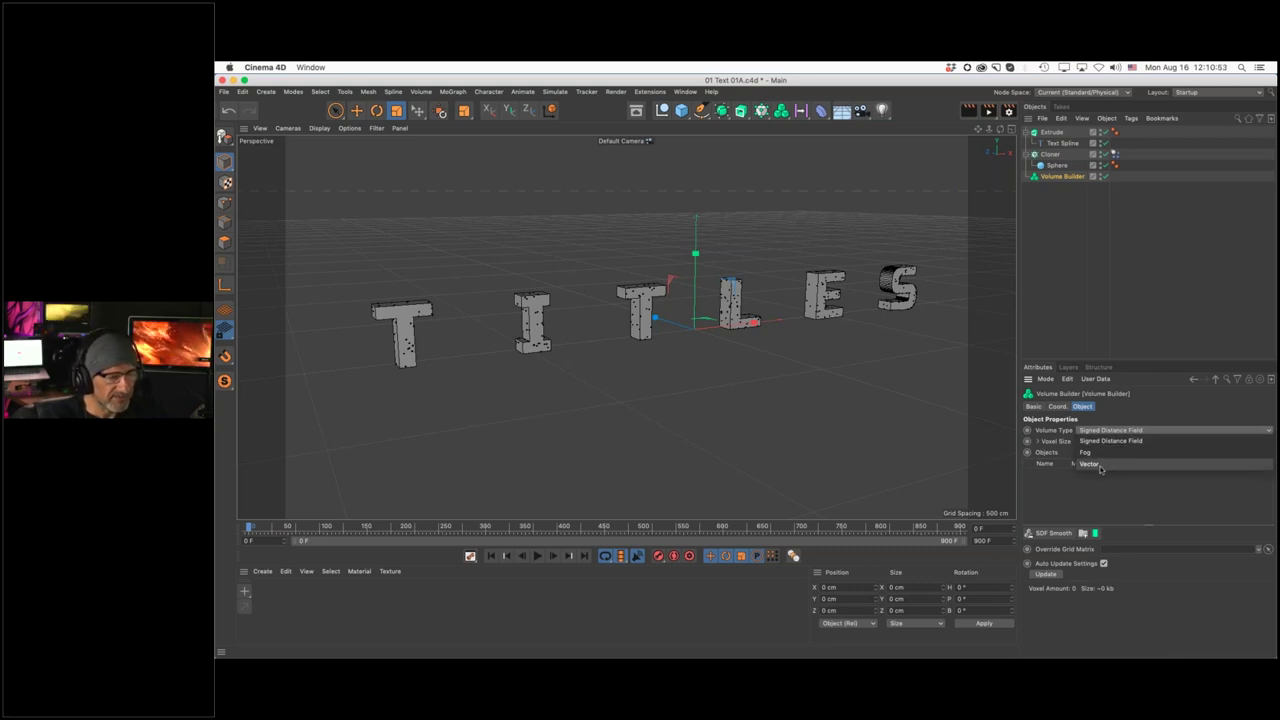
{"action": "left_click", "coordinate": [1100, 467]}
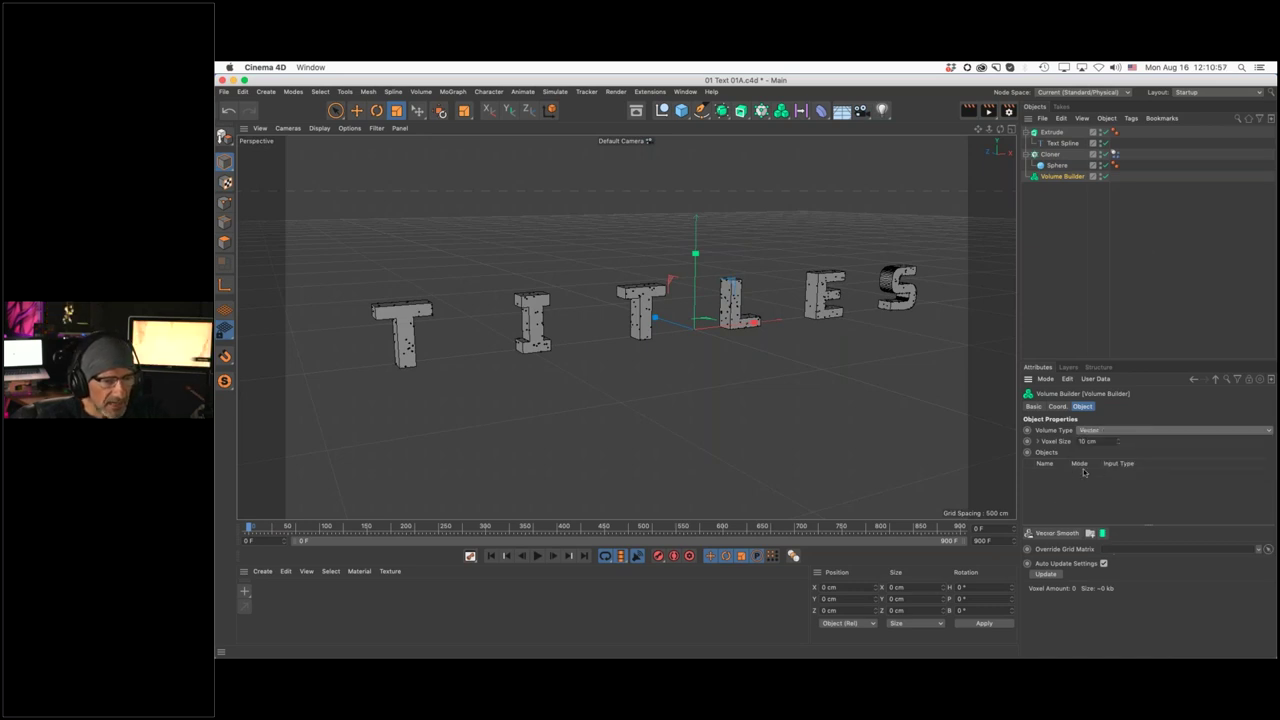
{"action": "left_click_drag", "start_coordinate": [1050, 132], "coordinate": [1060, 176]}
{"action": "scroll", "coordinate": [703, 318], "scroll_direction": "up", "scroll_amount": 6}
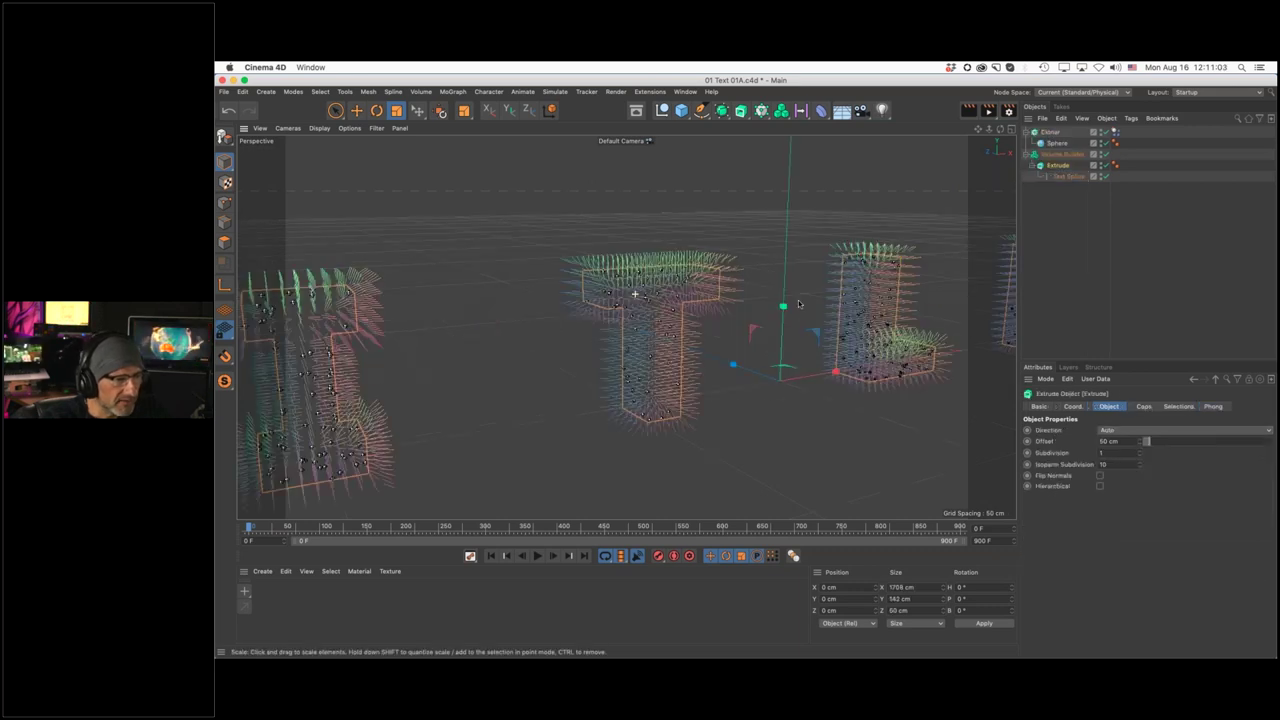
{"action": "left_click_drag", "start_coordinate": [703, 318], "coordinate": [520, 243], "text": "alt"}
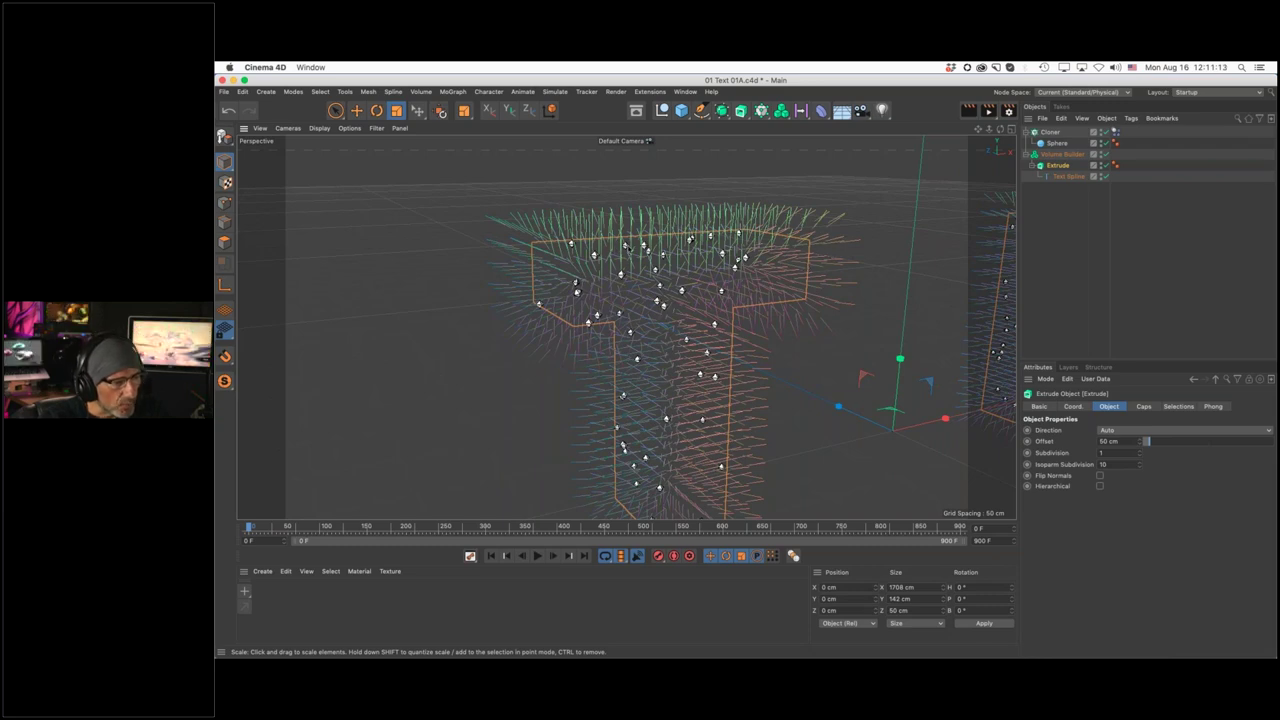
{"action": "scroll", "coordinate": [593, 255], "scroll_direction": "up", "scroll_amount": 10}
{"action": "scroll", "coordinate": [640, 256], "scroll_direction": "up", "scroll_amount": 3}
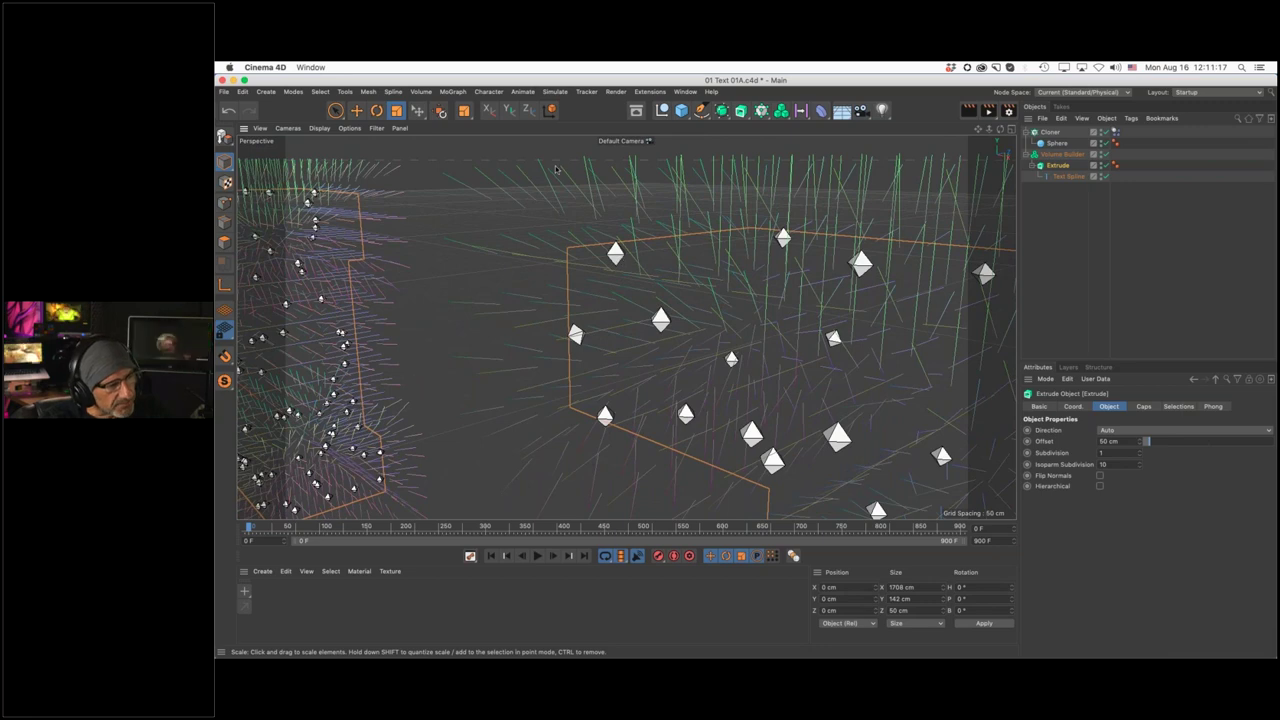
{"action": "scroll", "coordinate": [857, 354], "scroll_direction": "down", "scroll_amount": 10}
{"action": "left_click_drag", "start_coordinate": [857, 354], "coordinate": [818, 310], "text": "alt"}
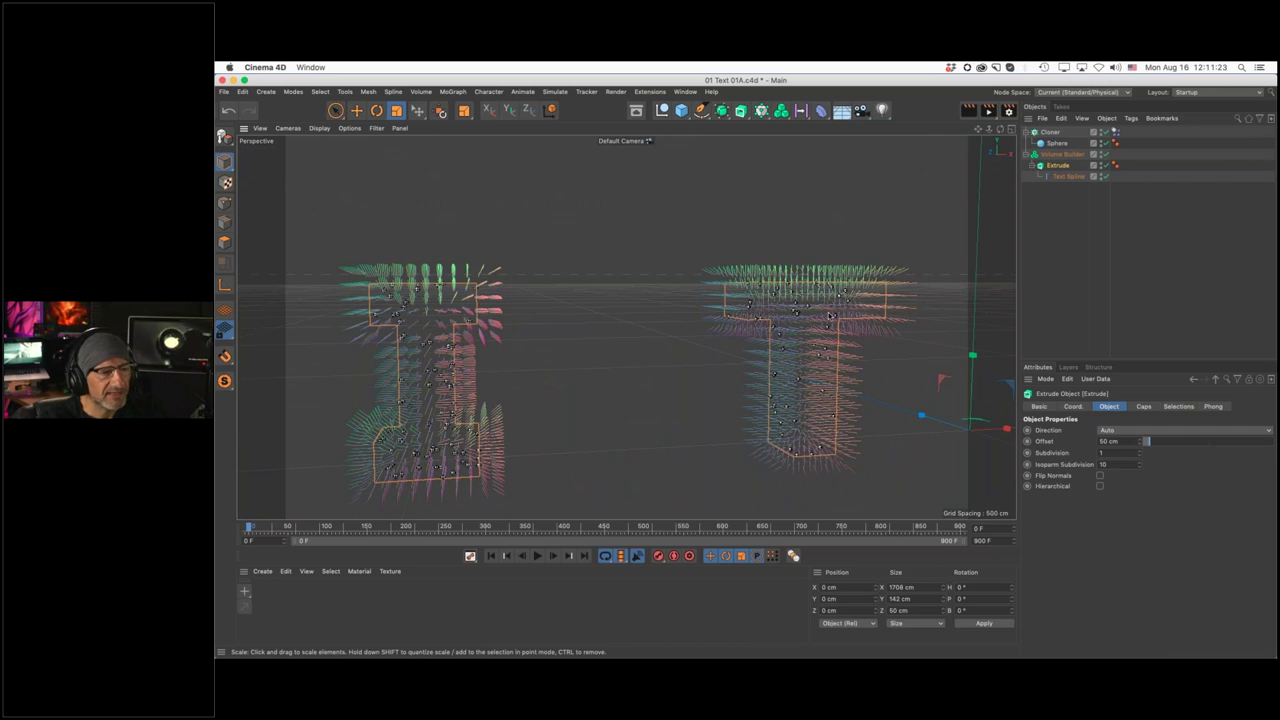
Add a Vector Curl filter layer to the Volume Builder, then view the whole letter row
{"action": "left_click", "coordinate": [1087, 155]}
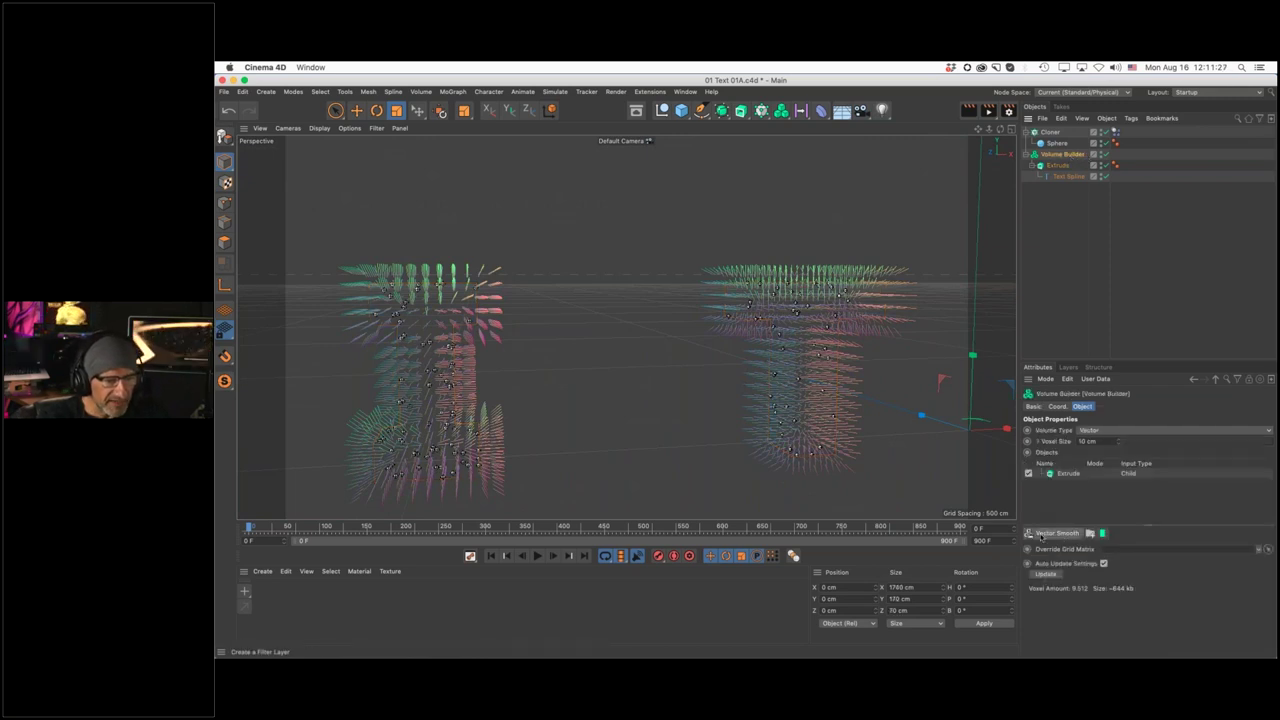
{"action": "left_click", "coordinate": [1054, 535]}
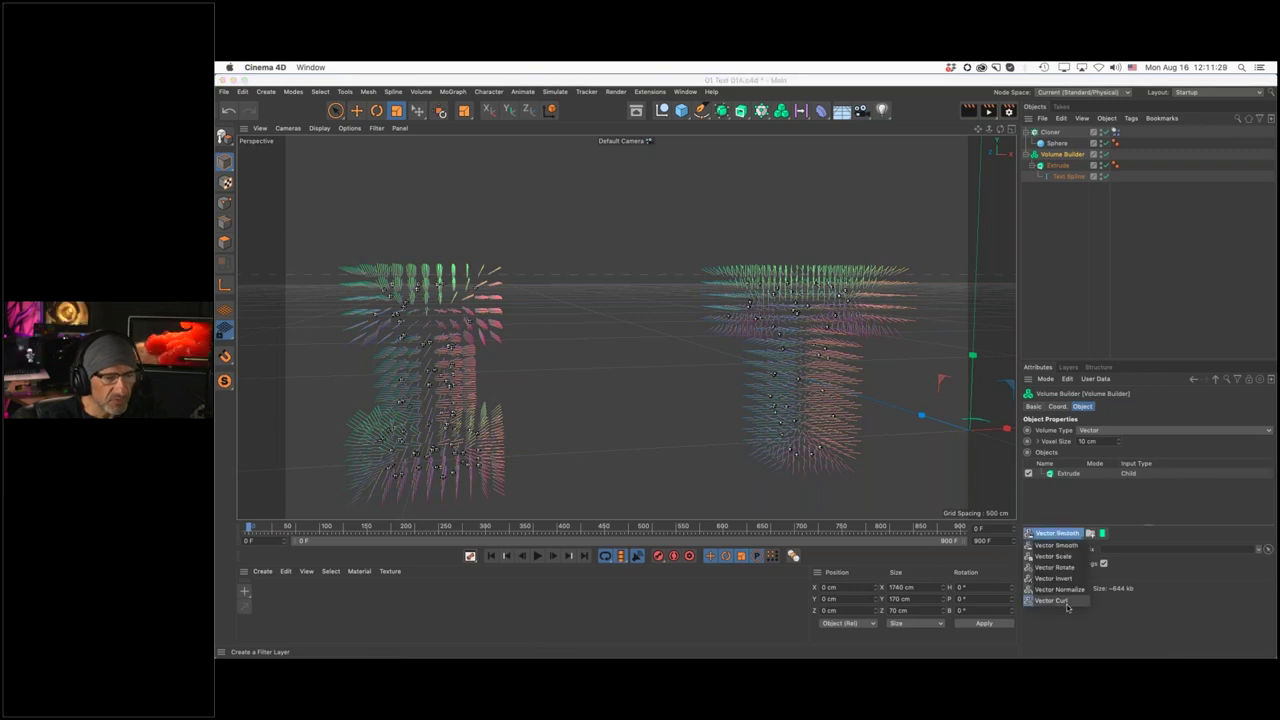
{"action": "left_click", "coordinate": [1066, 601]}
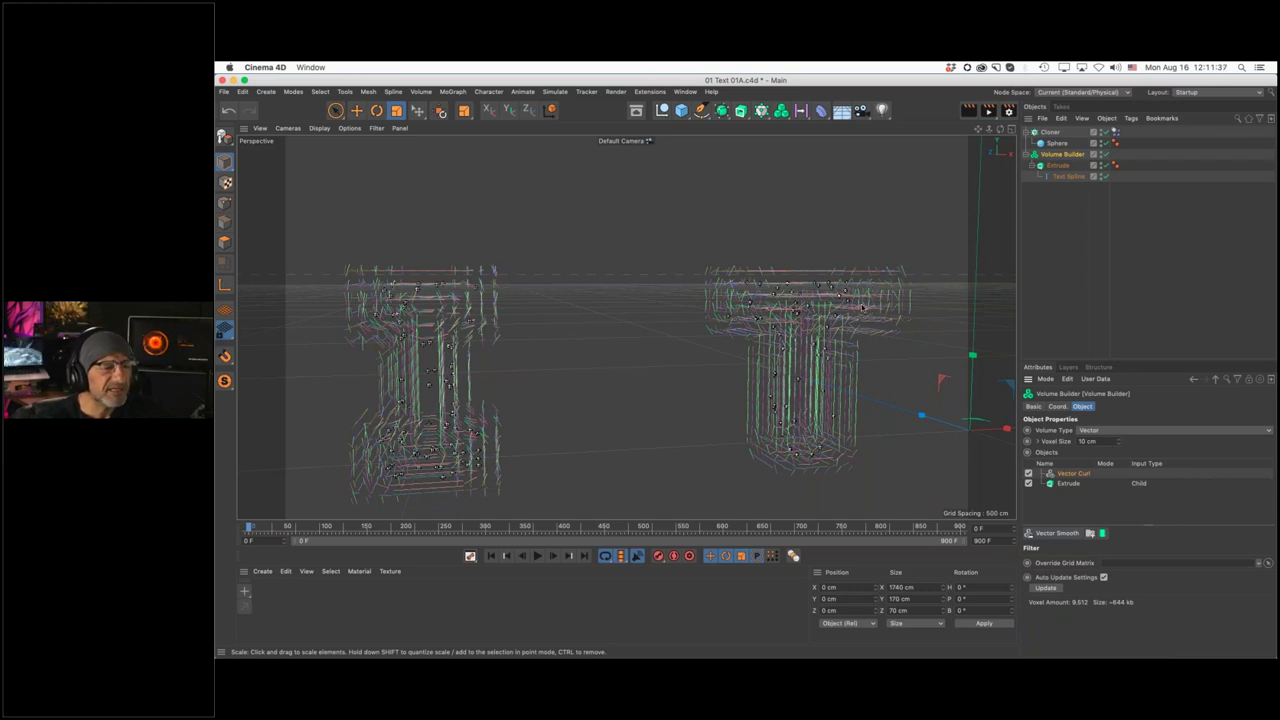
{"action": "left_click", "coordinate": [1044, 228]}
{"action": "mouse_move", "coordinate": [824, 345]}
{"action": "left_mouse_down", "text": "alt"}
{"action": "mouse_move", "coordinate": [797, 360]}
{"action": "mouse_move", "coordinate": [673, 311]}
{"action": "mouse_move", "coordinate": [595, 311]}
{"action": "mouse_move", "coordinate": [590, 300]}
{"action": "mouse_move", "coordinate": [679, 280]}
{"action": "mouse_move", "coordinate": [620, 288]}
{"action": "mouse_move", "coordinate": [657, 279]}
{"action": "left_mouse_up", "text": "alt"}
{"action": "scroll", "coordinate": [738, 312], "scroll_direction": "down", "scroll_amount": 10}
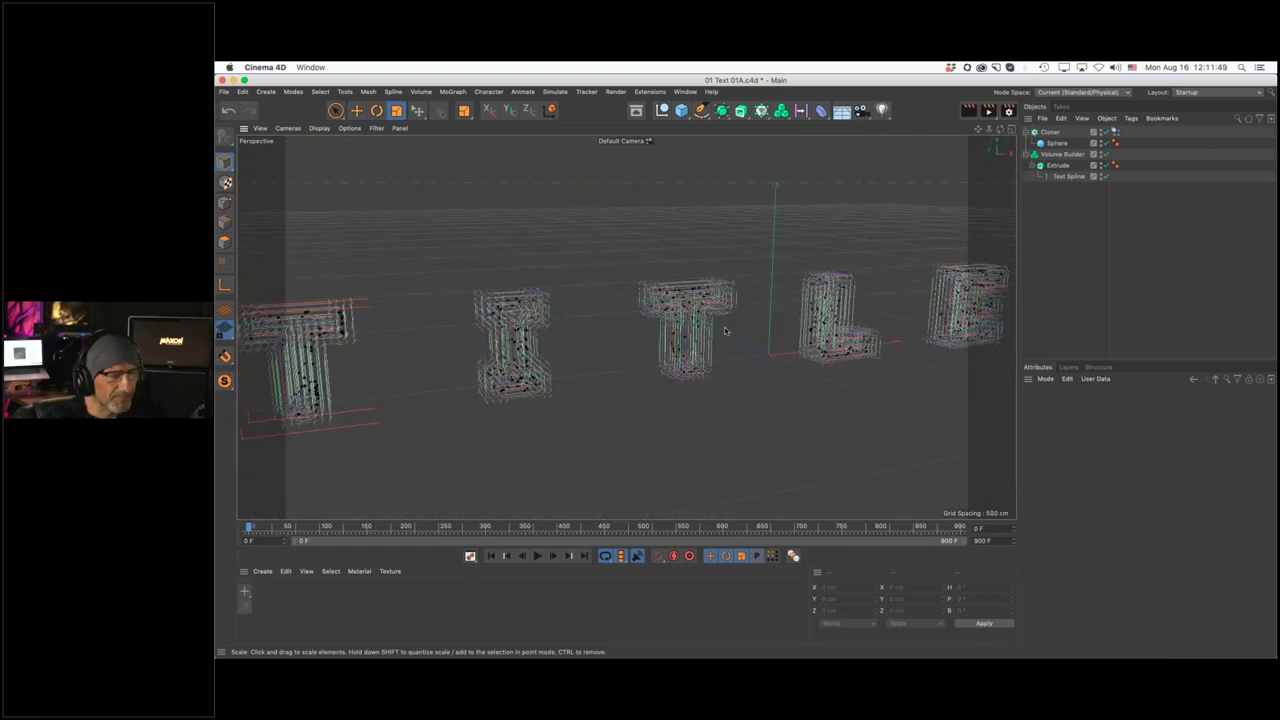
{"action": "left_click_drag", "start_coordinate": [741, 341], "coordinate": [700, 309], "text": "alt"}
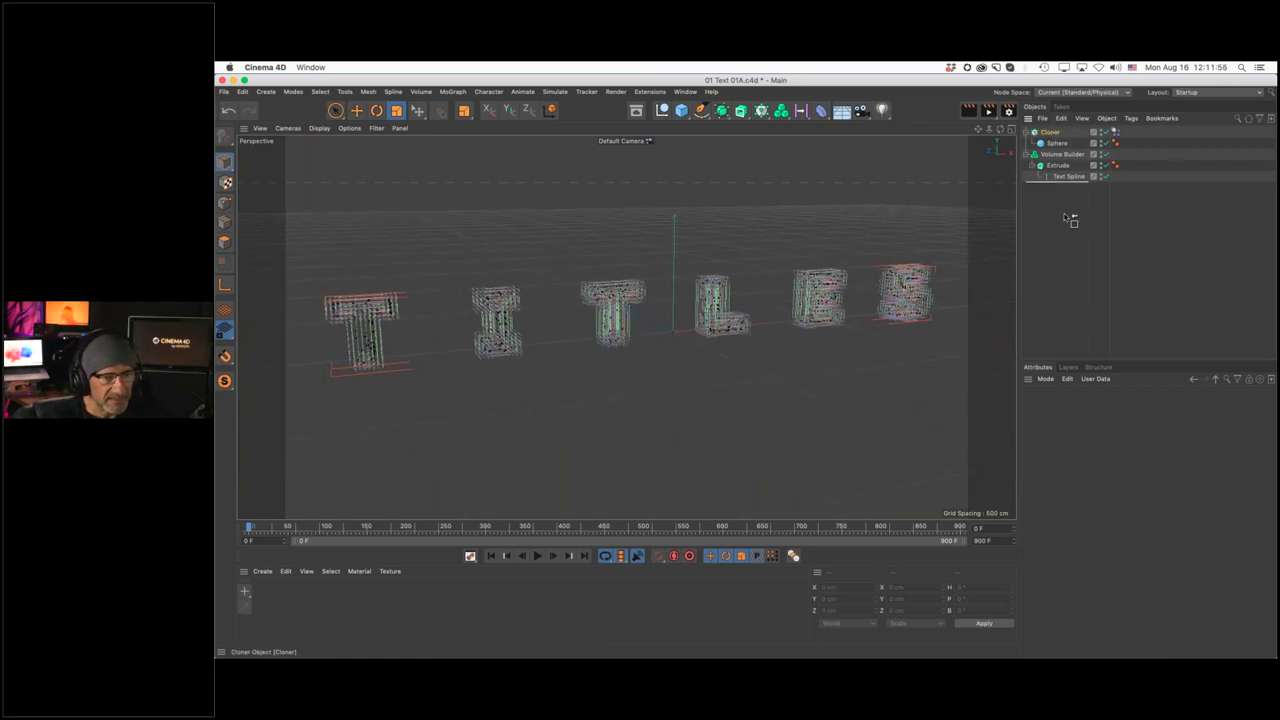
Select the Cloner and browse the Simulate Forces menu for the Field Force
{"action": "left_click", "coordinate": [1054, 184]}
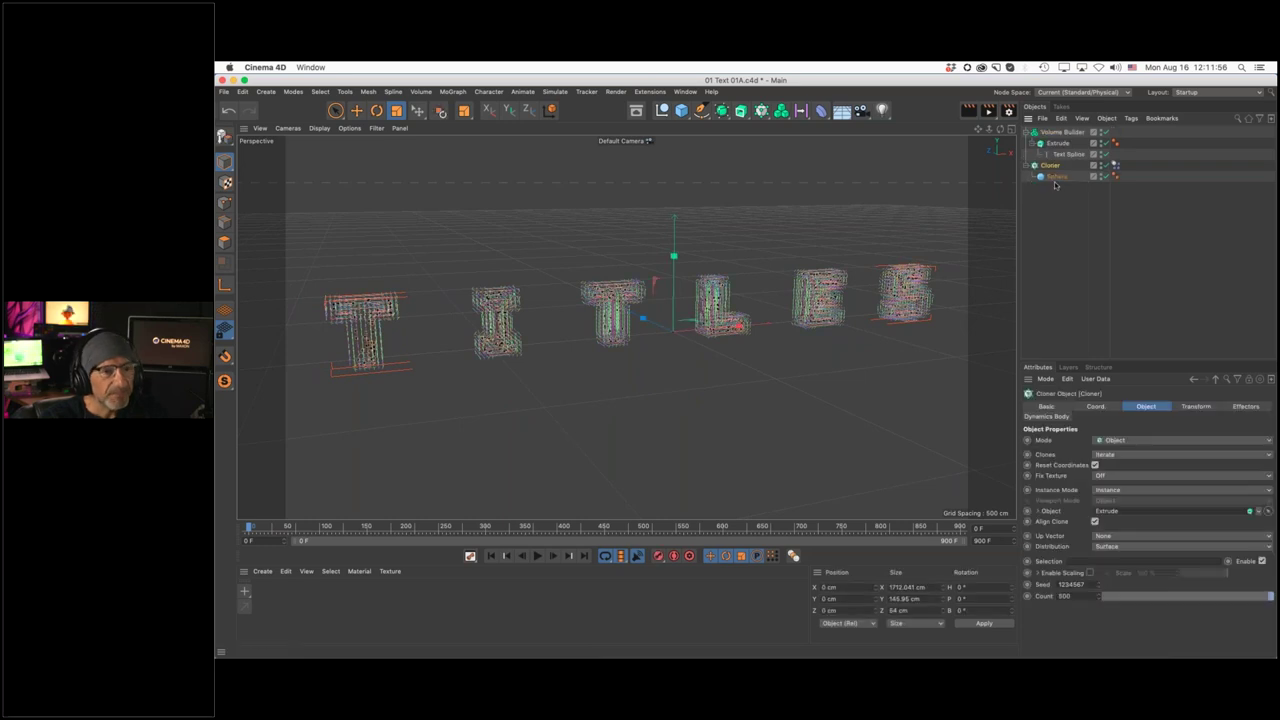
{"action": "left_click", "coordinate": [555, 91]}
{"action": "mouse_move", "coordinate": [568, 166]}
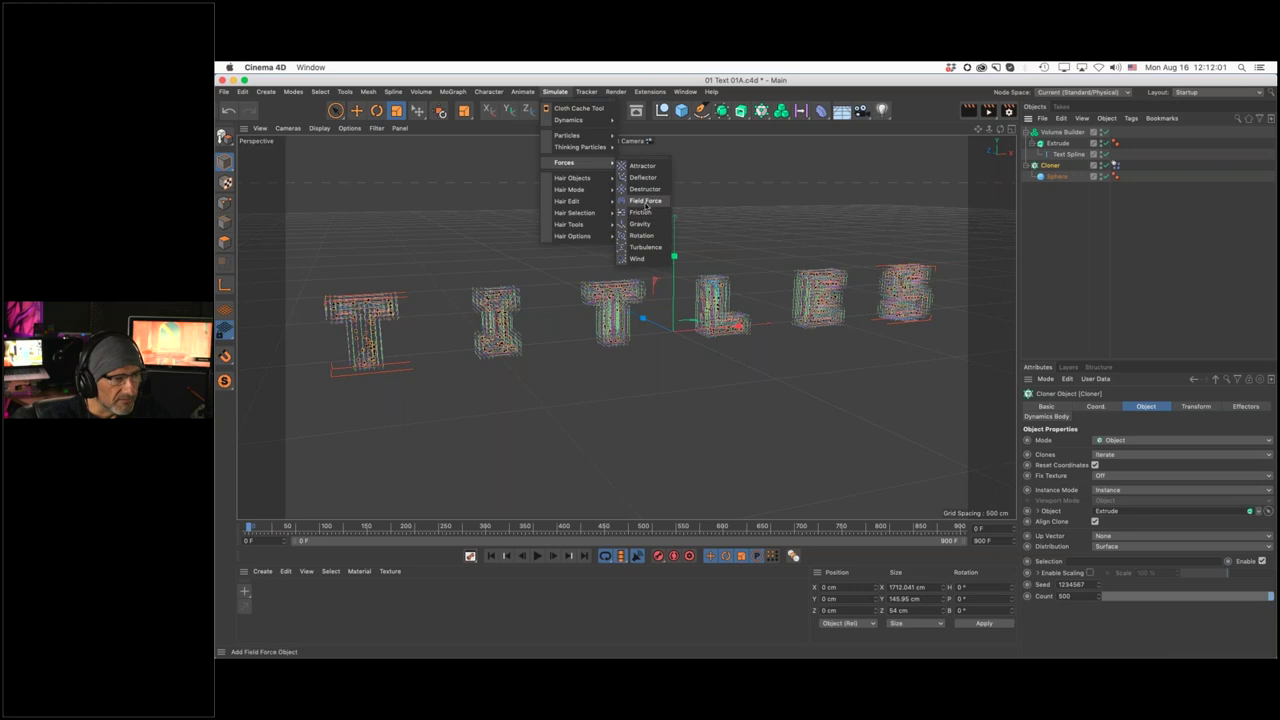
{"action": "key", "text": "Escape"}
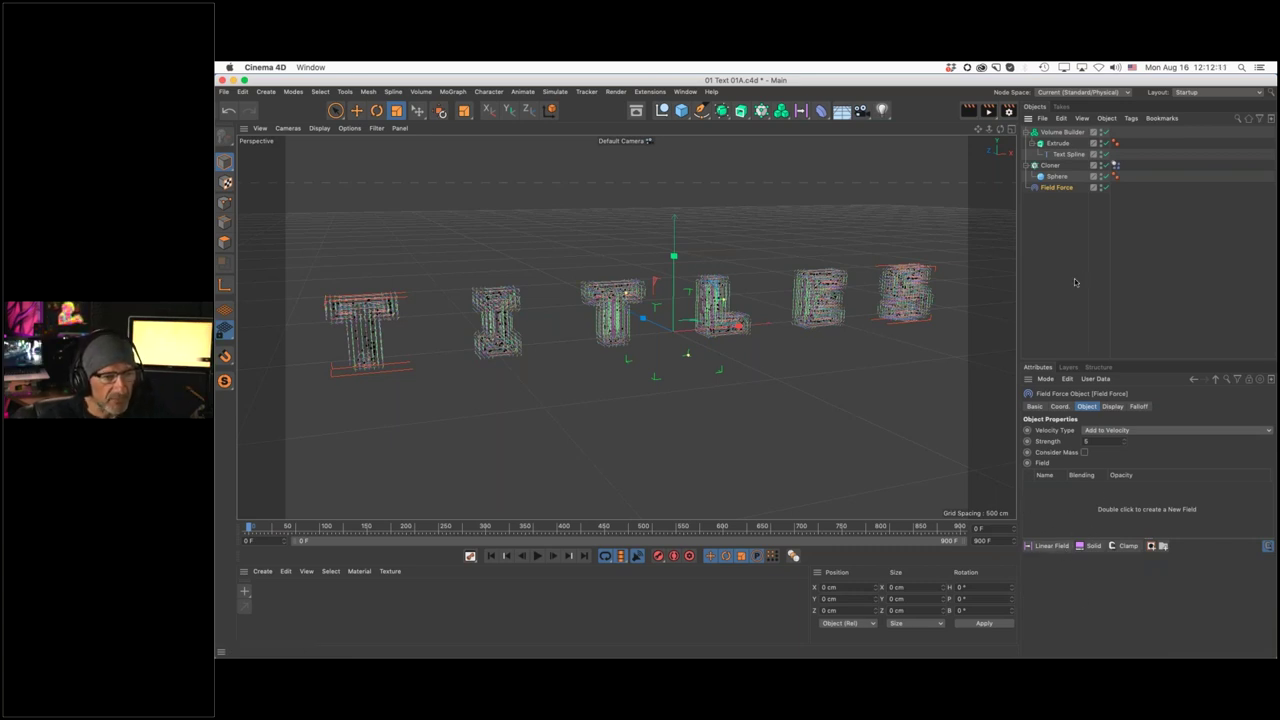
Add the Volume Builder to the Field Force's field list as a Volume Object layer, showing its remapping options
{"action": "left_click_drag", "start_coordinate": [1050, 135], "coordinate": [1072, 502]}
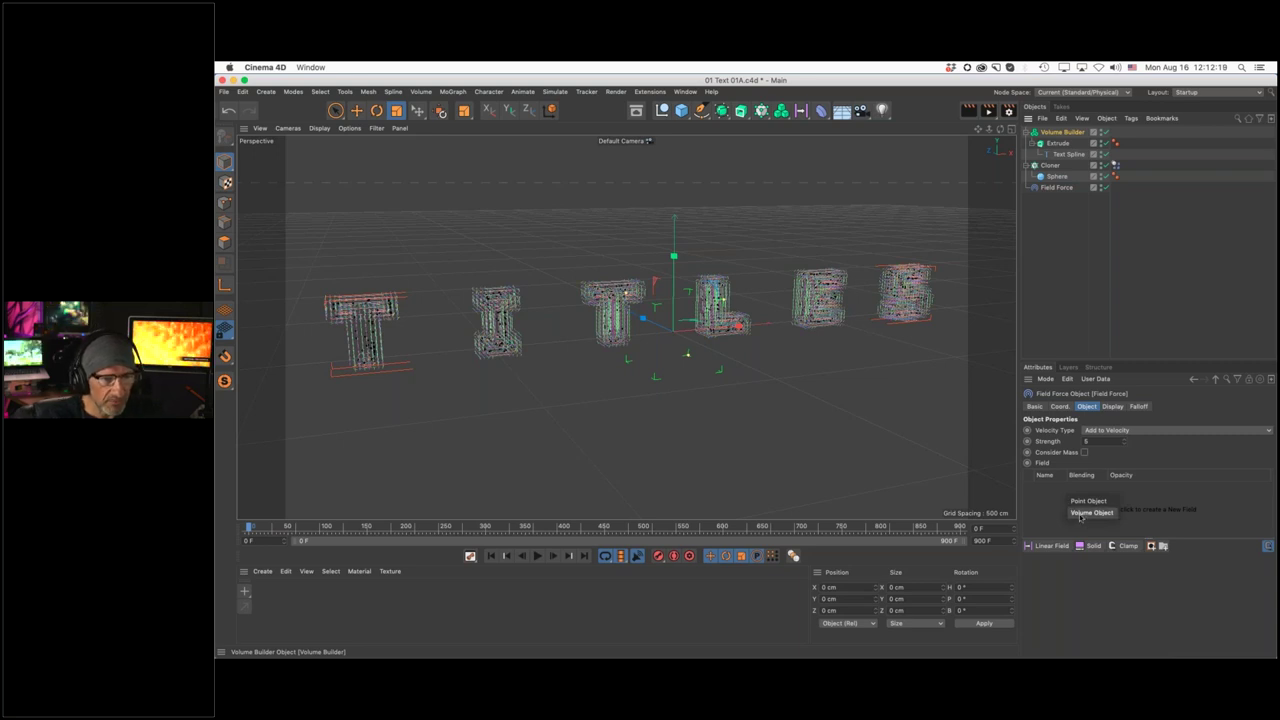
{"action": "left_click", "coordinate": [1080, 514]}
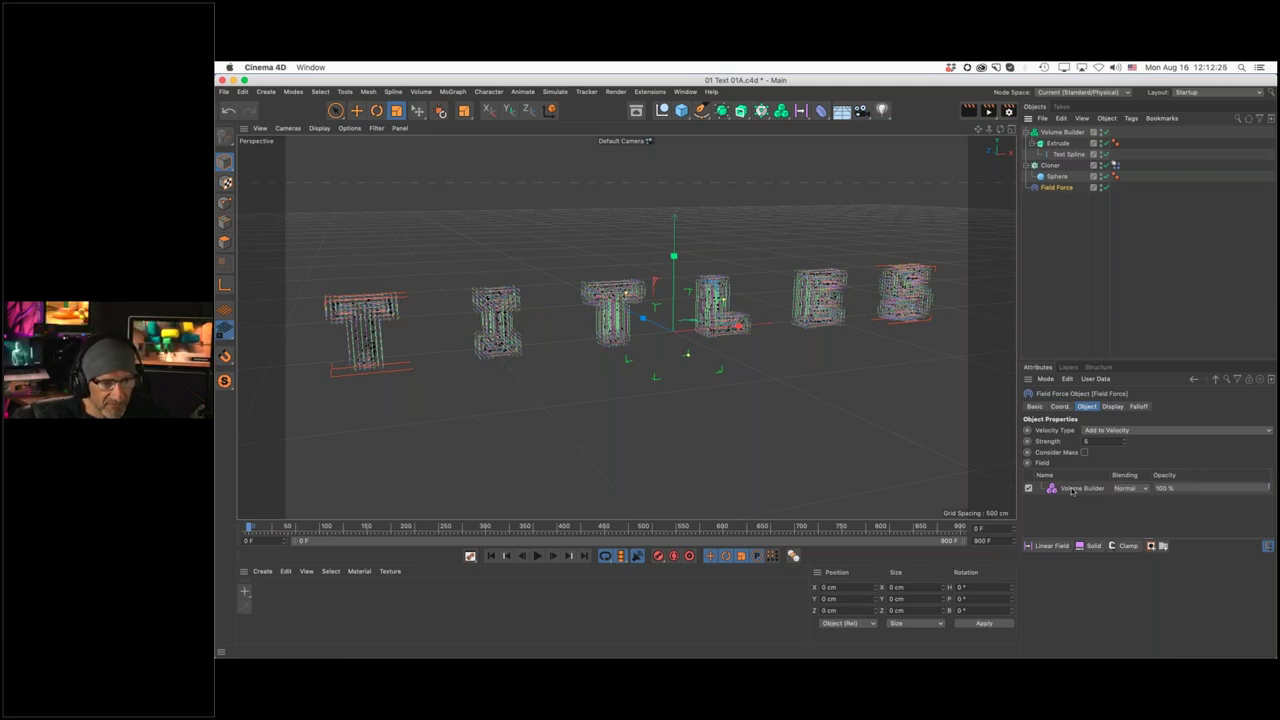
{"action": "left_click", "coordinate": [1072, 489]}
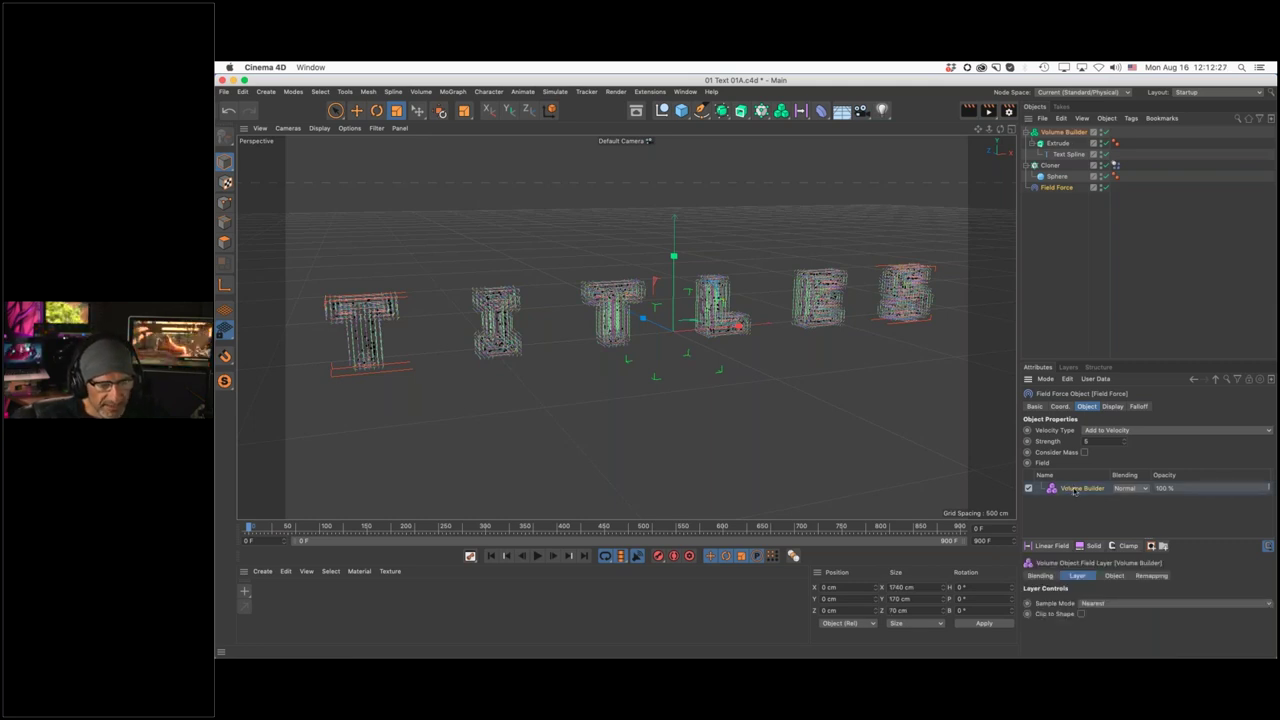
{"action": "left_click", "coordinate": [1150, 576]}
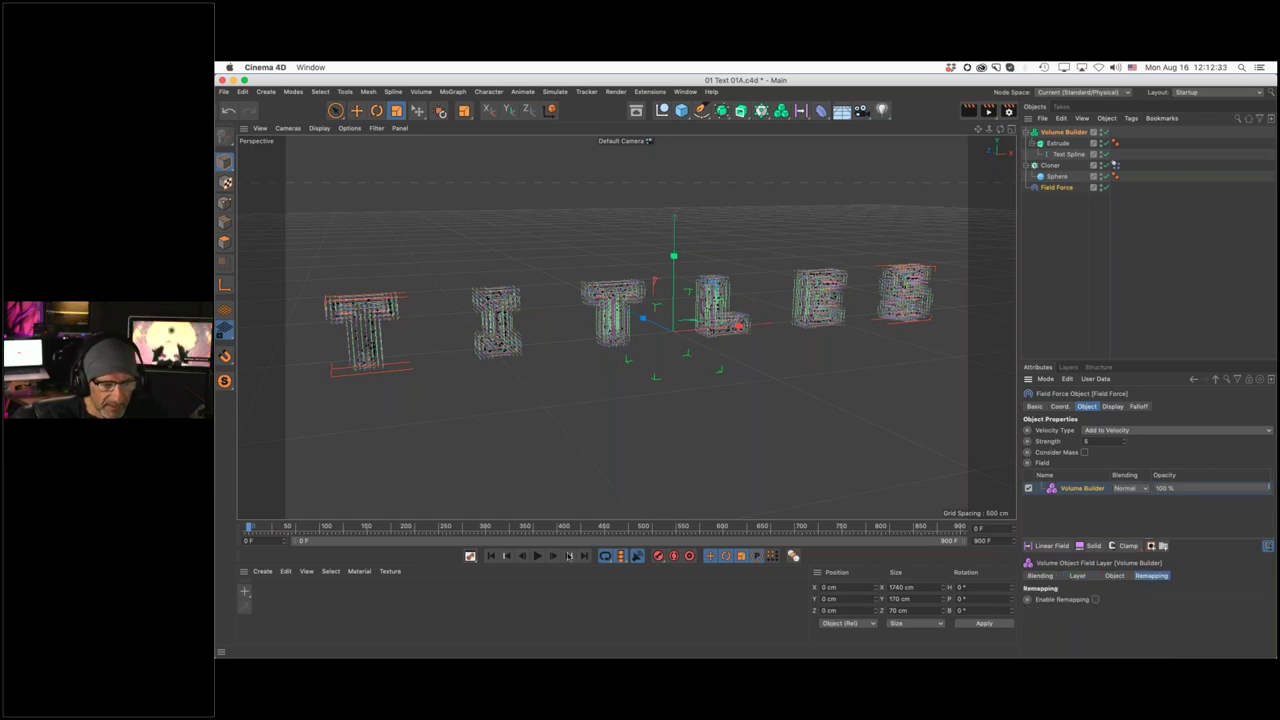
{"action": "left_click", "coordinate": [538, 556]}
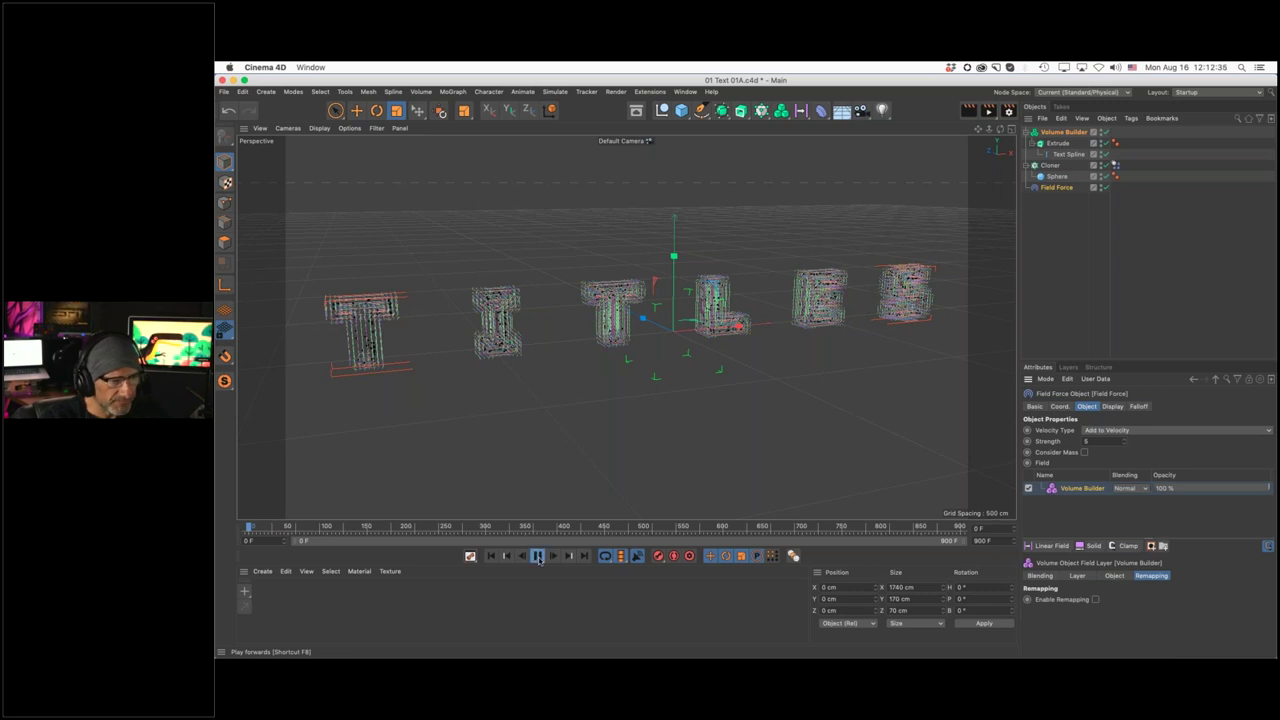
{"action": "scroll", "coordinate": [748, 300], "scroll_direction": "up", "scroll_amount": 8}
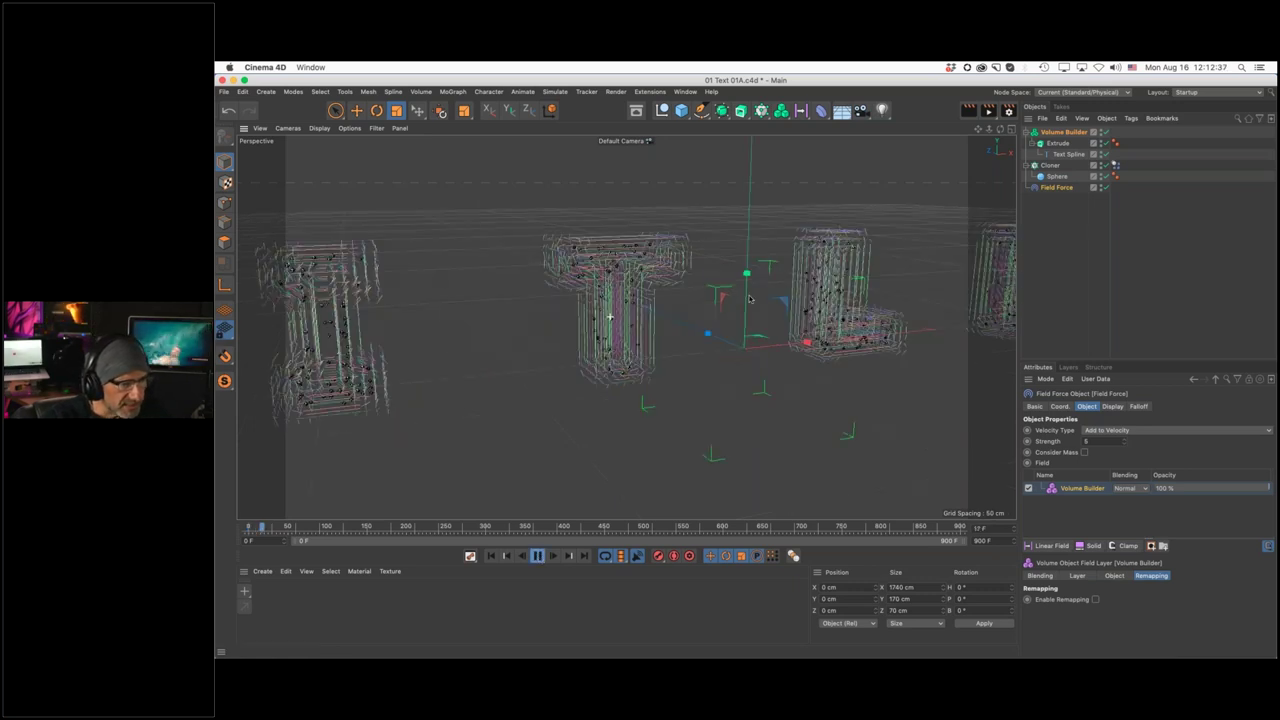
{"action": "scroll", "coordinate": [748, 300], "scroll_direction": "up", "scroll_amount": 4}
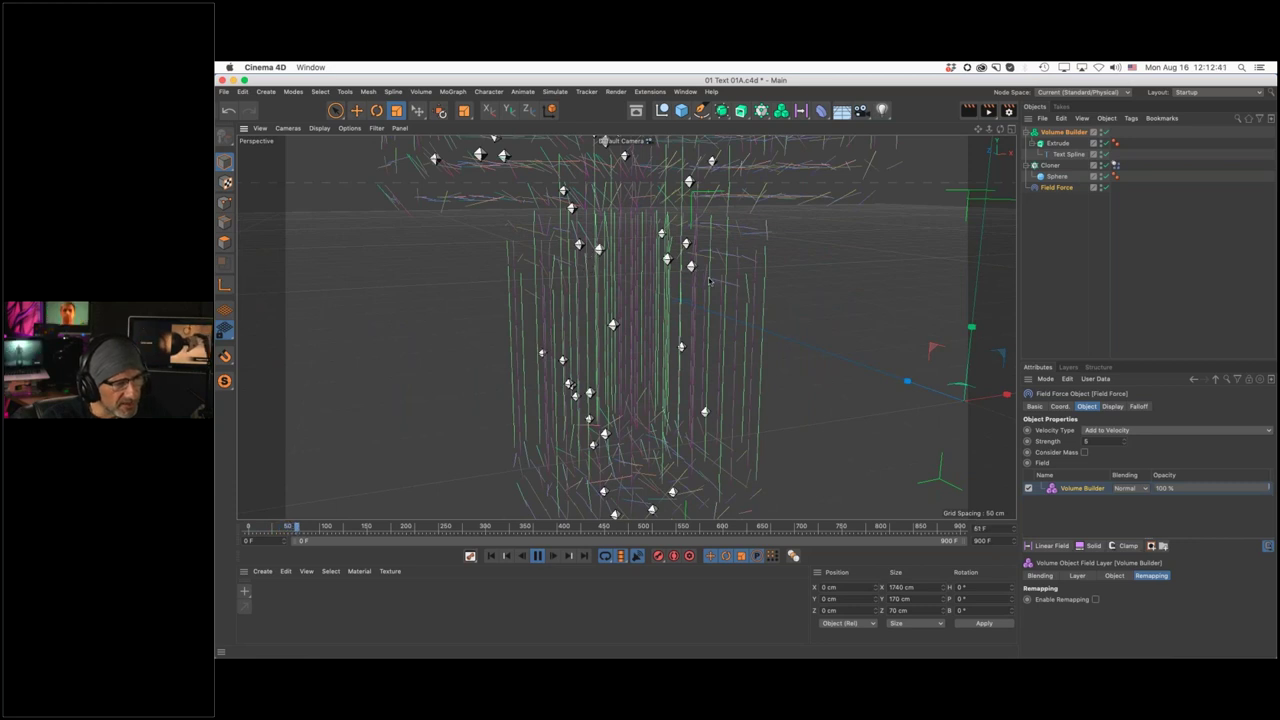
{"action": "scroll", "coordinate": [672, 300], "scroll_direction": "down", "scroll_amount": 3}
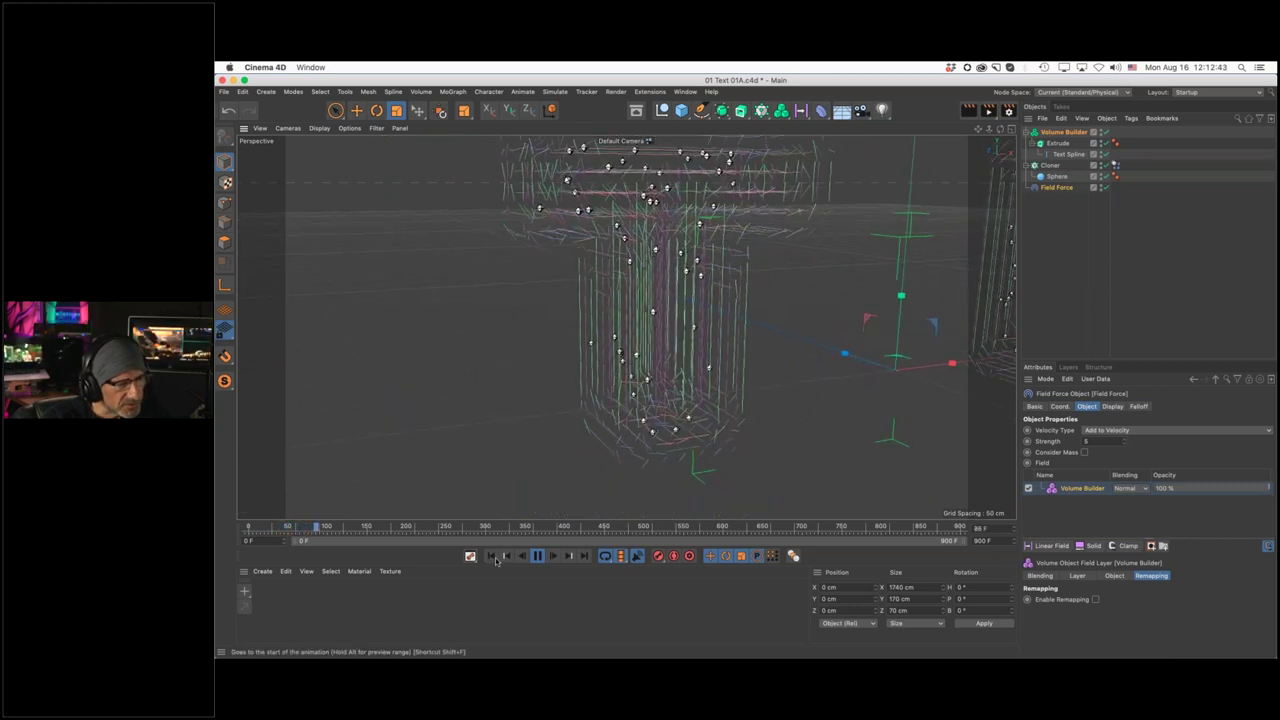
{"action": "left_click", "coordinate": [537, 557]}
{"action": "left_click", "coordinate": [491, 557]}
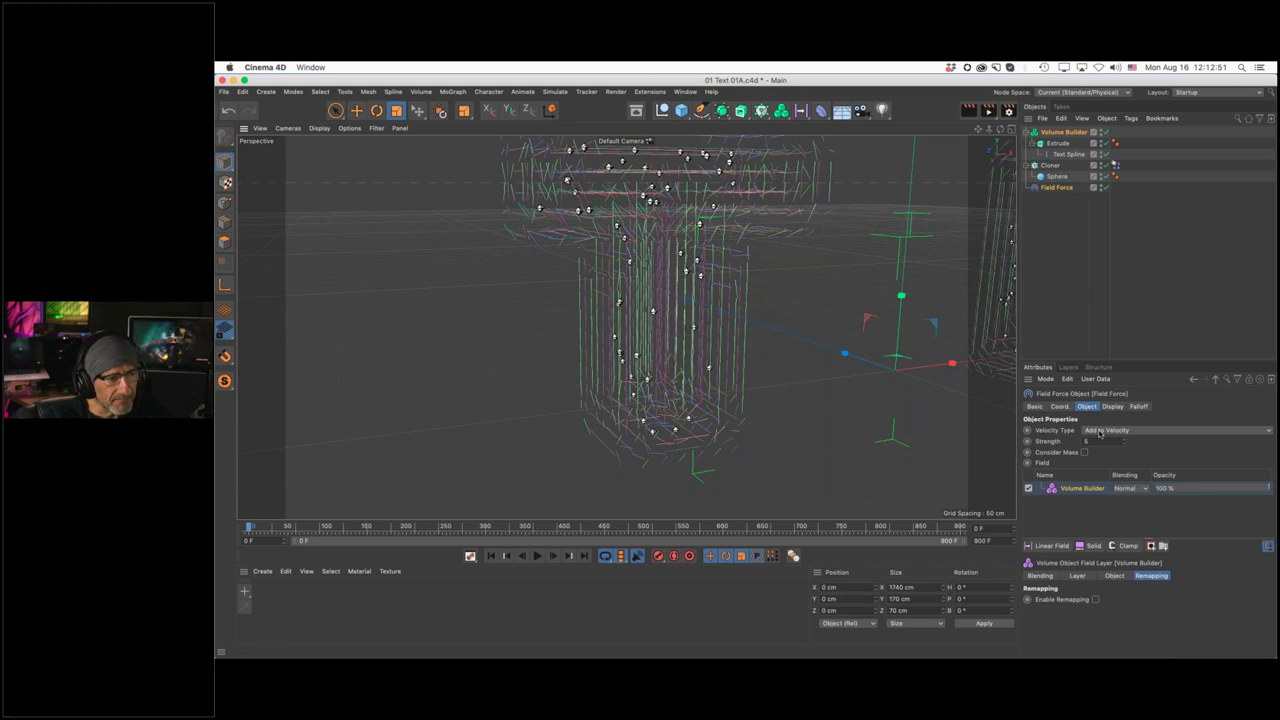
Switch the Field Force velocity type to Set Absolute Velocity and test-play the simulation
{"action": "left_click", "coordinate": [1100, 432]}
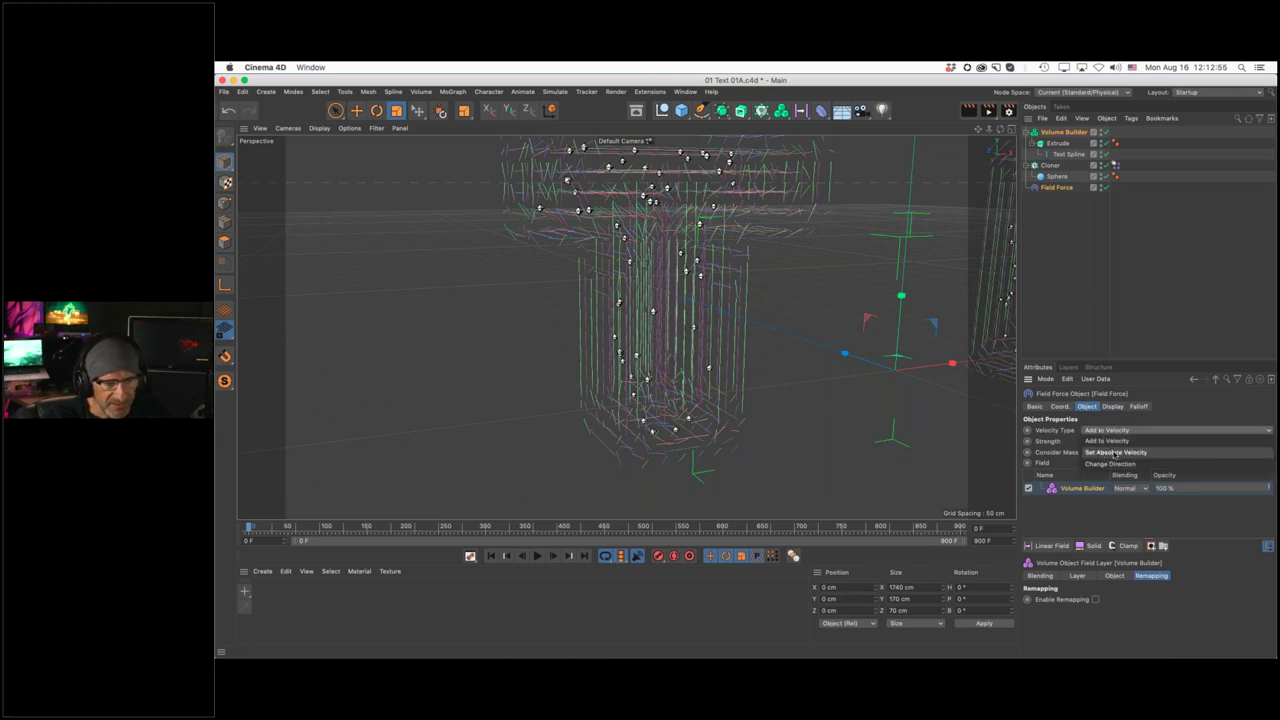
{"action": "left_click", "coordinate": [1114, 453]}
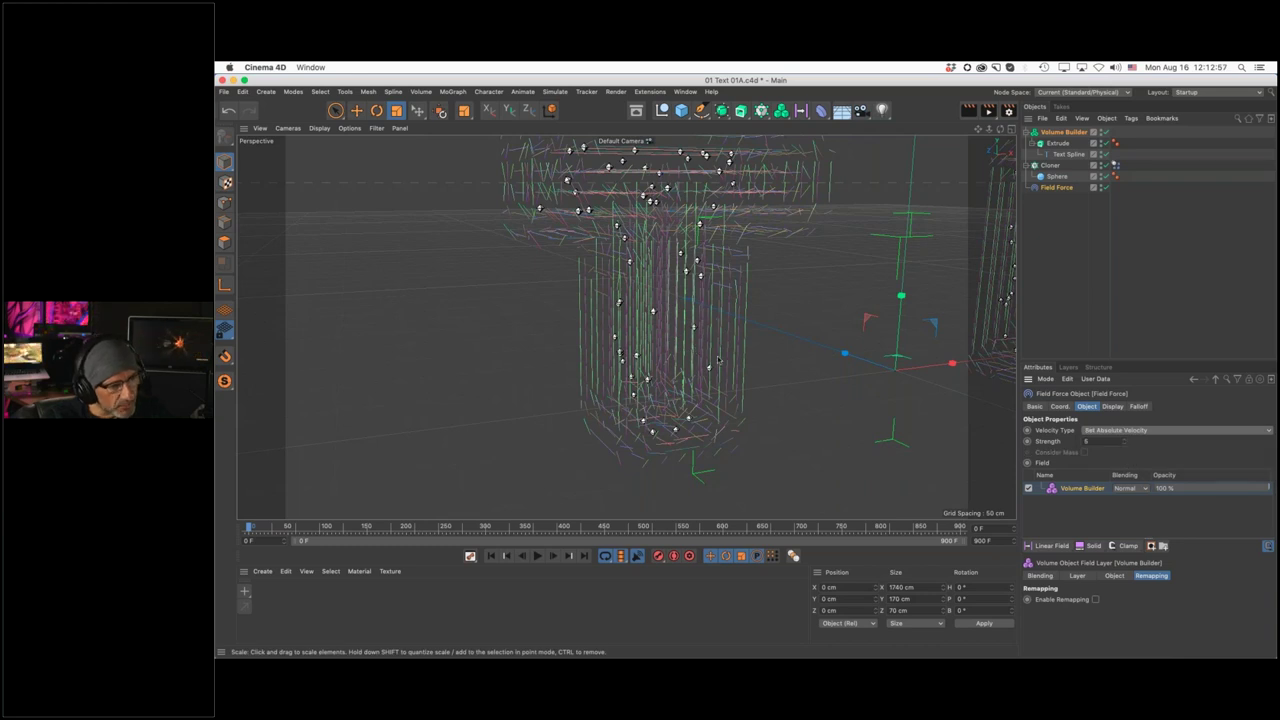
{"action": "left_click", "coordinate": [538, 557]}
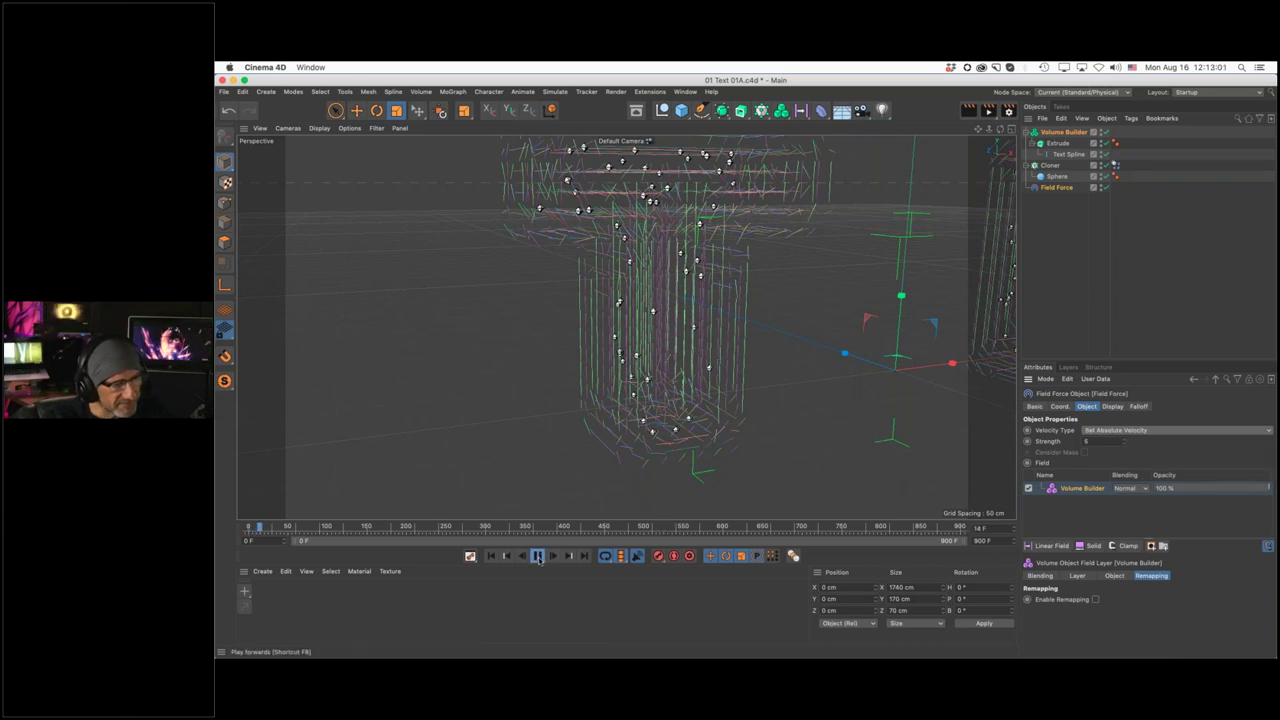
{"action": "left_click", "coordinate": [538, 557]}
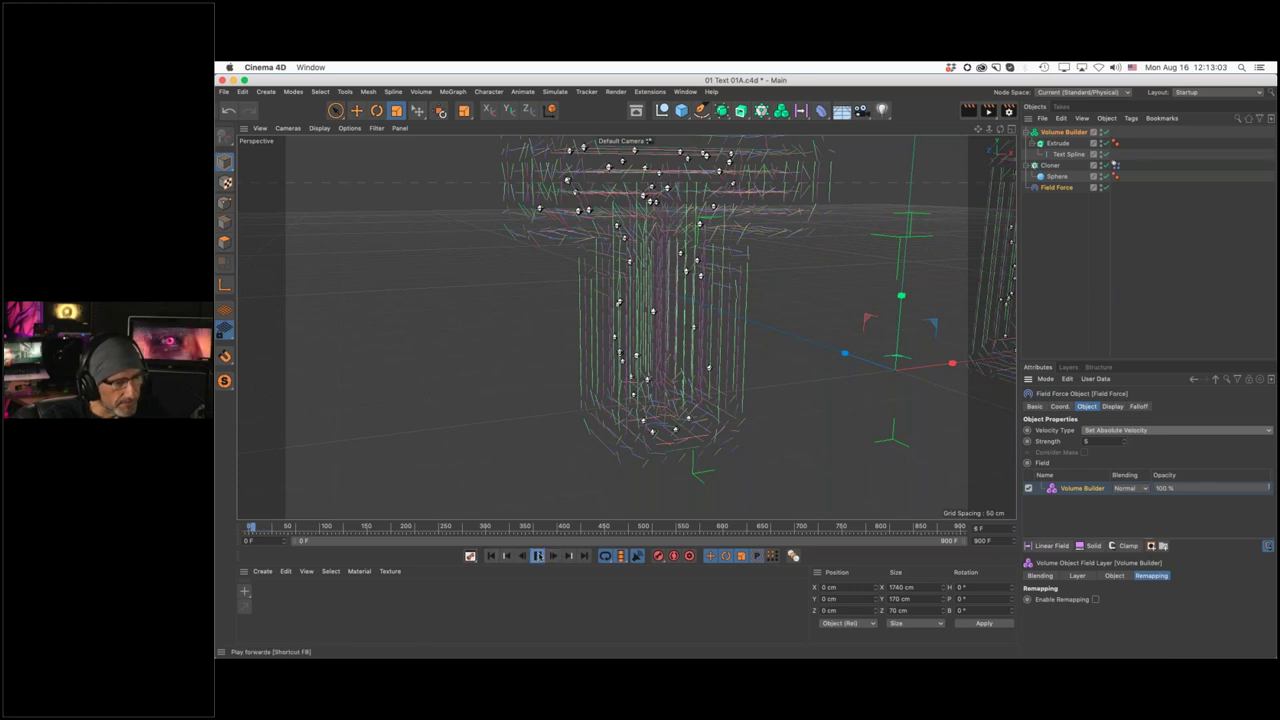
{"action": "left_click", "coordinate": [538, 557]}
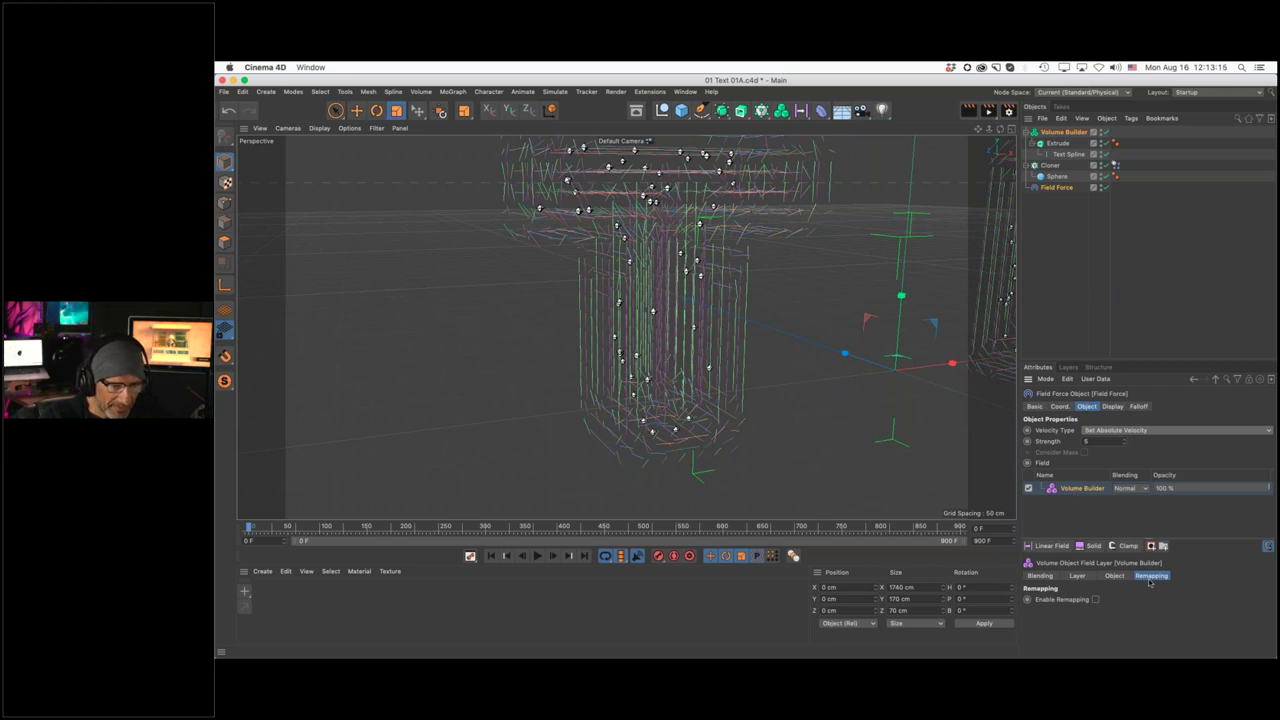
Enable remapping on the volume field layer and normalize its direction vector lengths
{"action": "left_click", "coordinate": [1095, 599]}
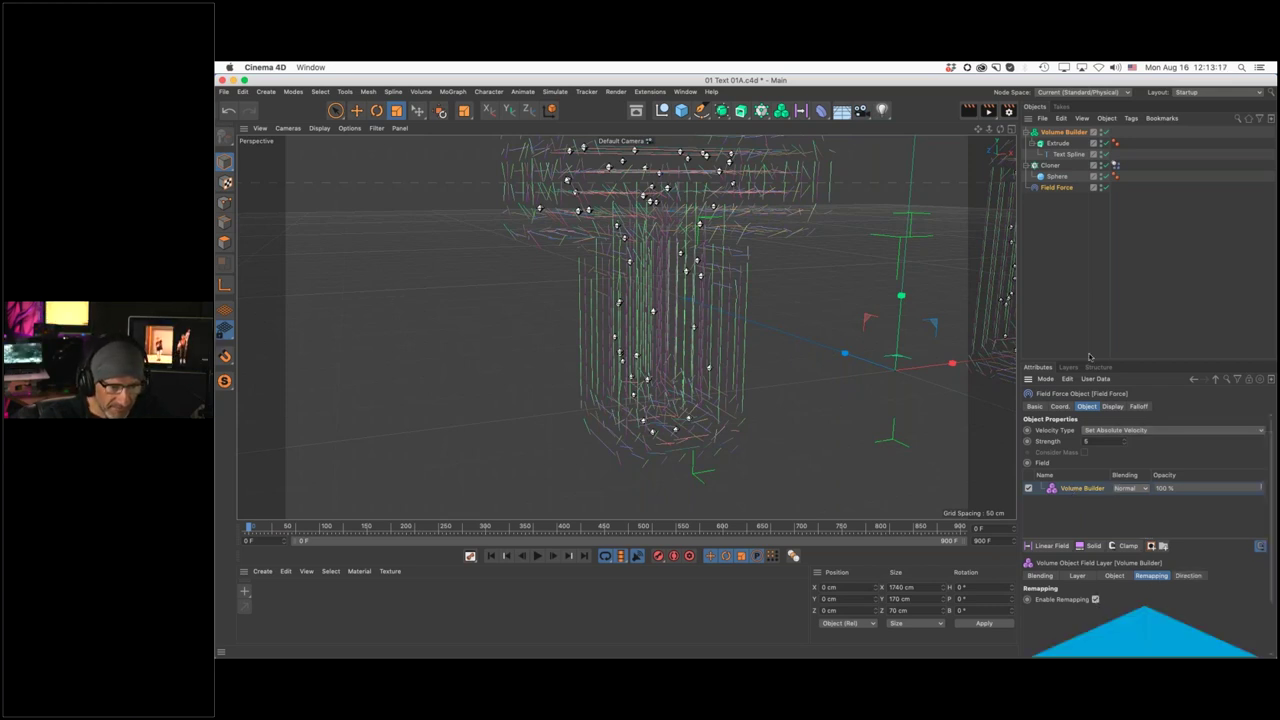
{"action": "left_click_drag", "start_coordinate": [1091, 361], "coordinate": [1099, 240]}
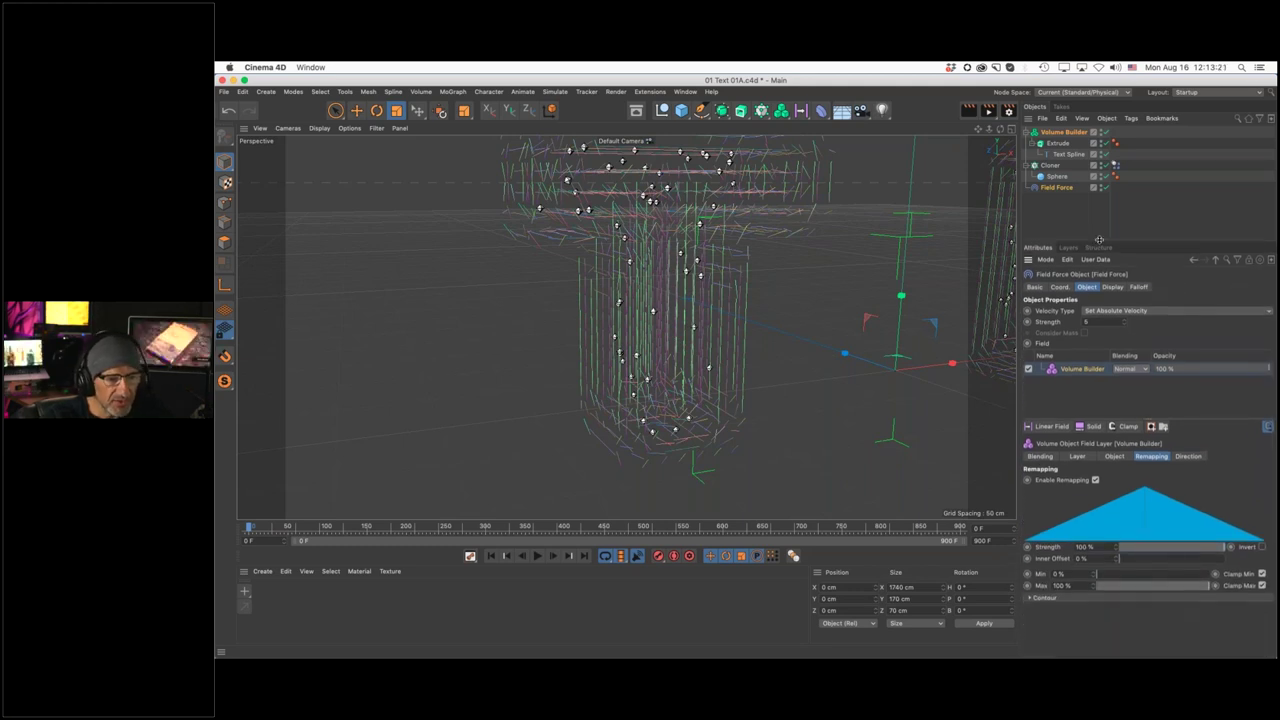
{"action": "left_click", "coordinate": [1187, 456]}
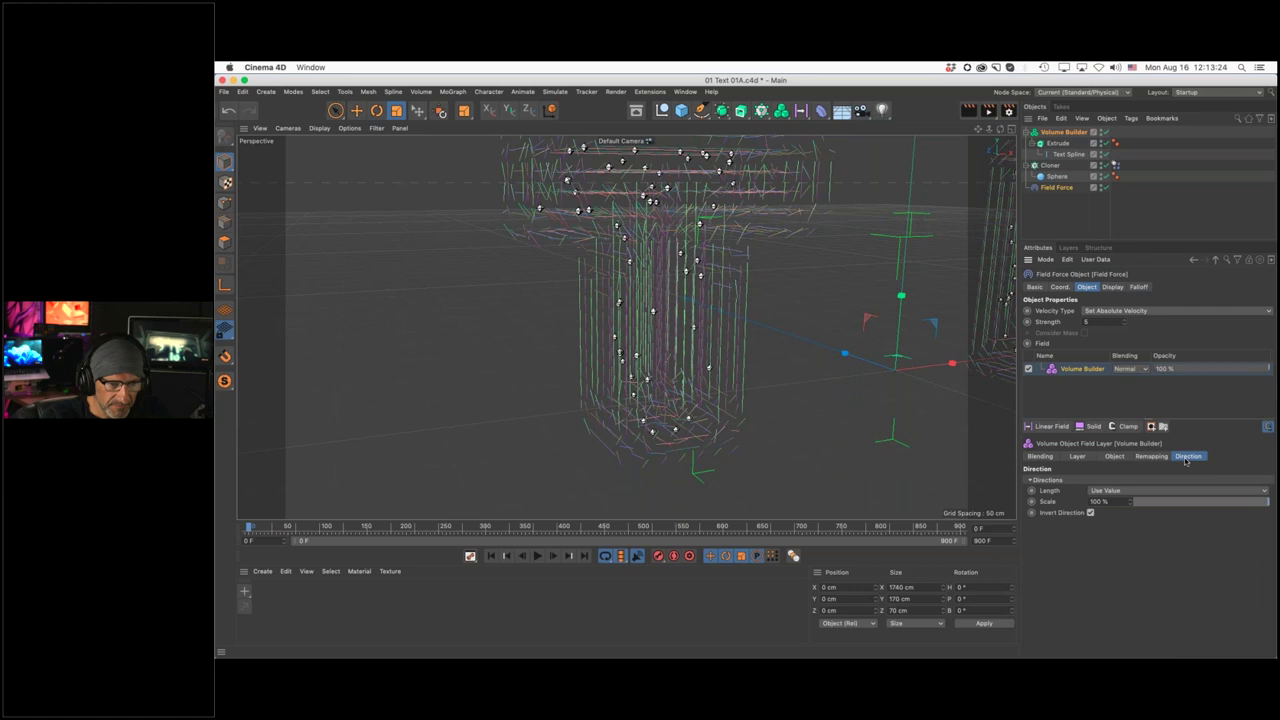
{"action": "left_click", "coordinate": [1104, 490]}
{"action": "left_click", "coordinate": [1106, 516]}
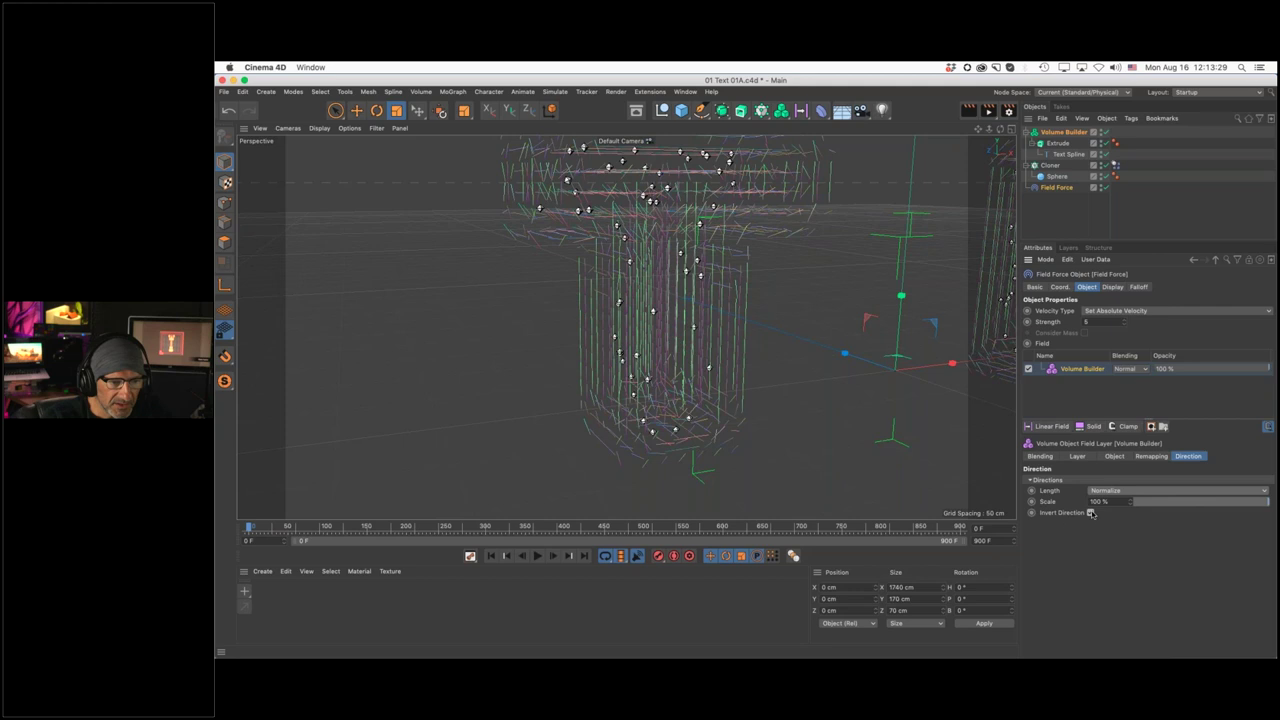
Replay the simulation from frame 0, zoom out, and clear the object selection
{"action": "left_click", "coordinate": [538, 557]}
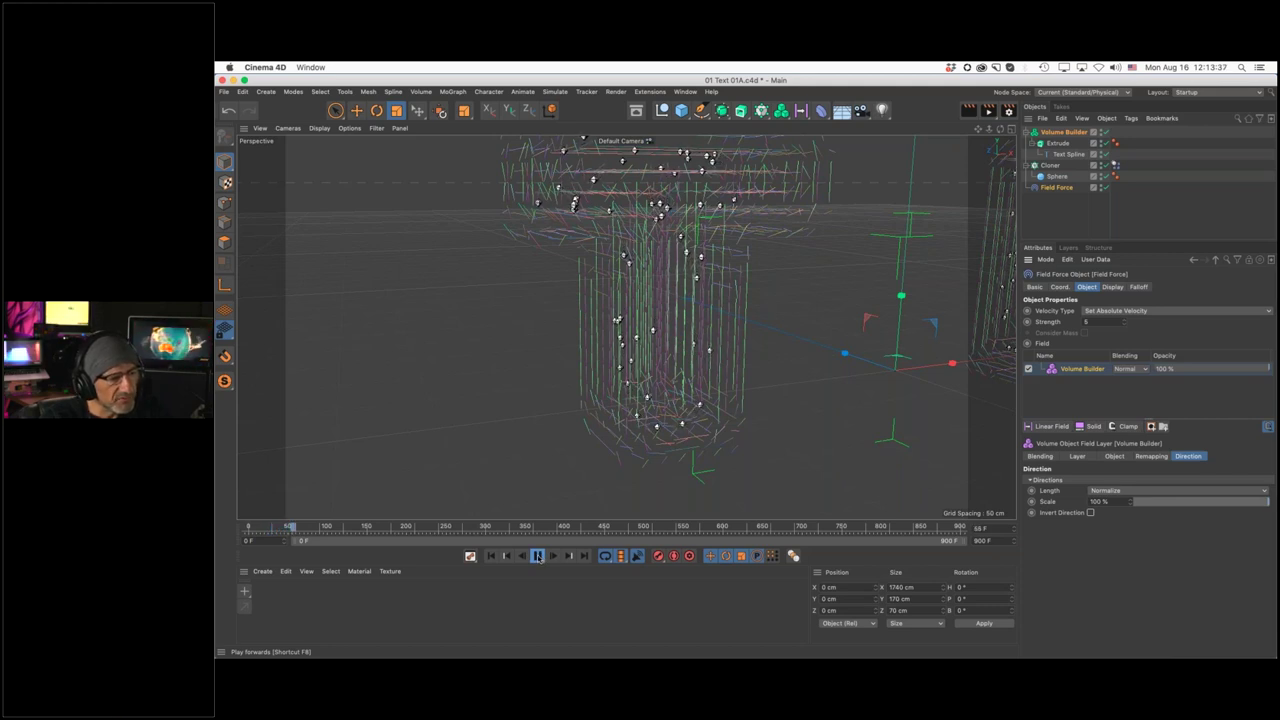
{"action": "left_click", "coordinate": [538, 557]}
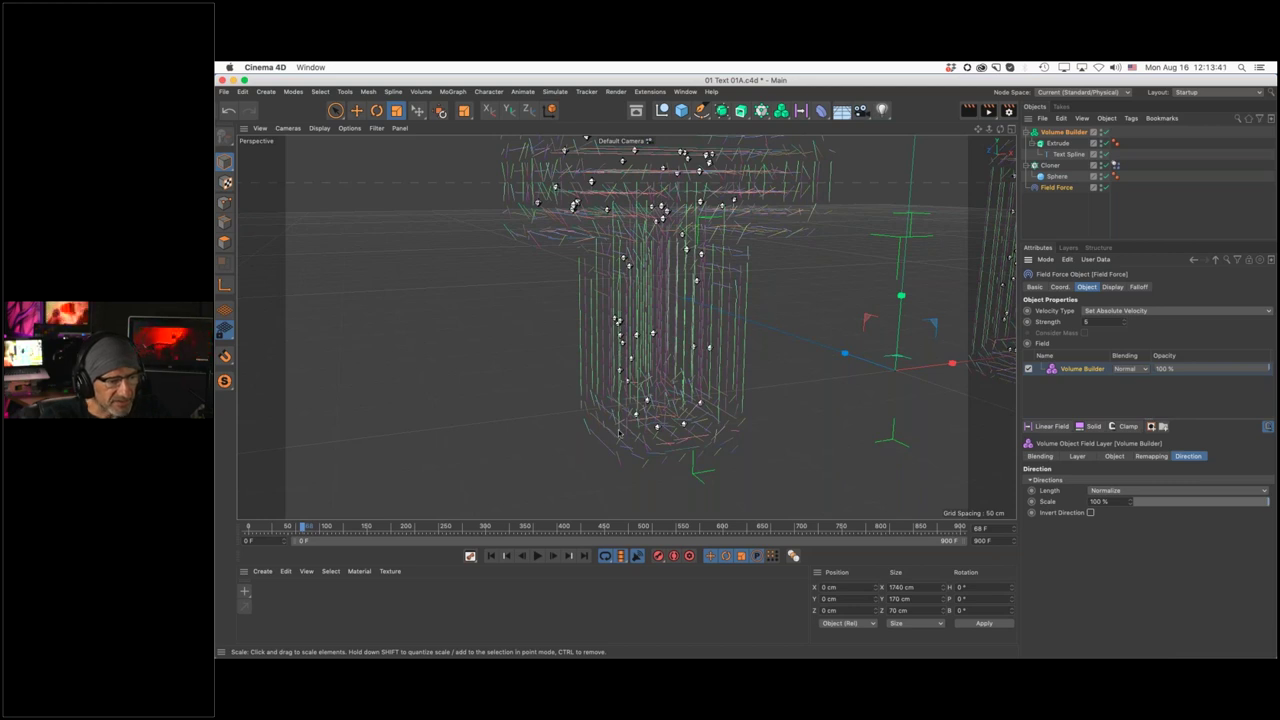
{"action": "key", "text": "shift+f"}
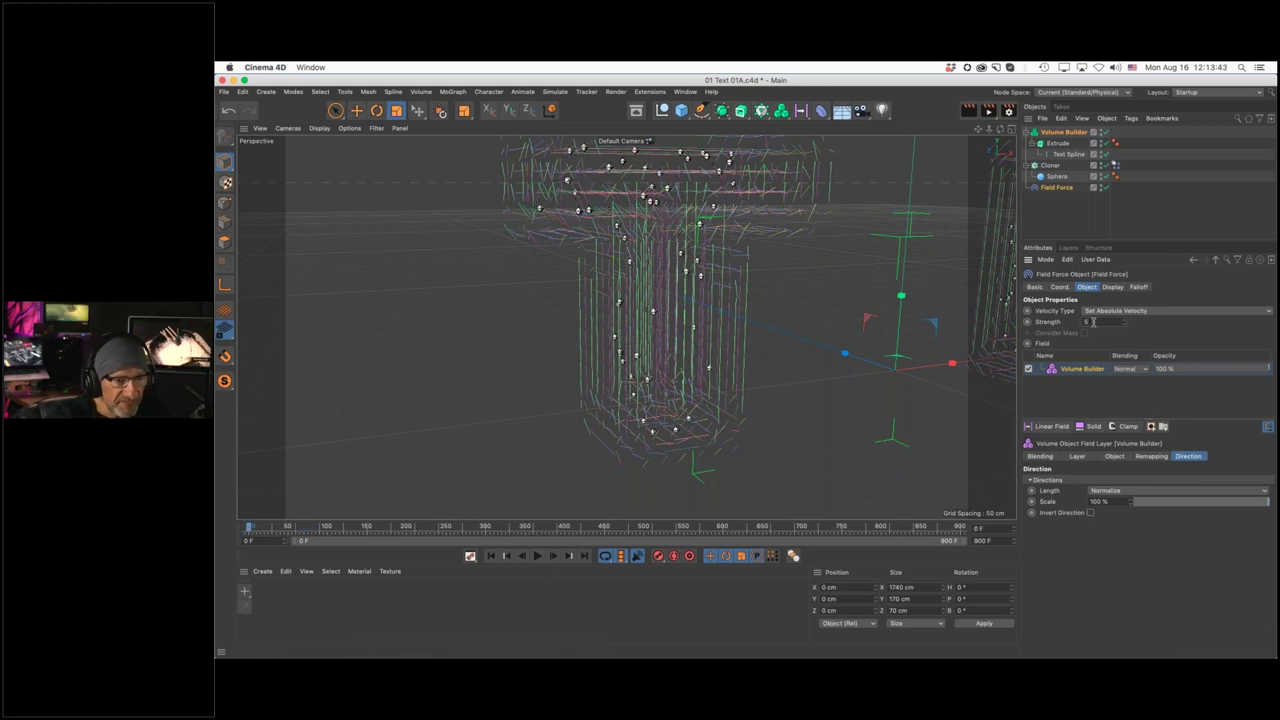
{"action": "left_click", "coordinate": [538, 557]}
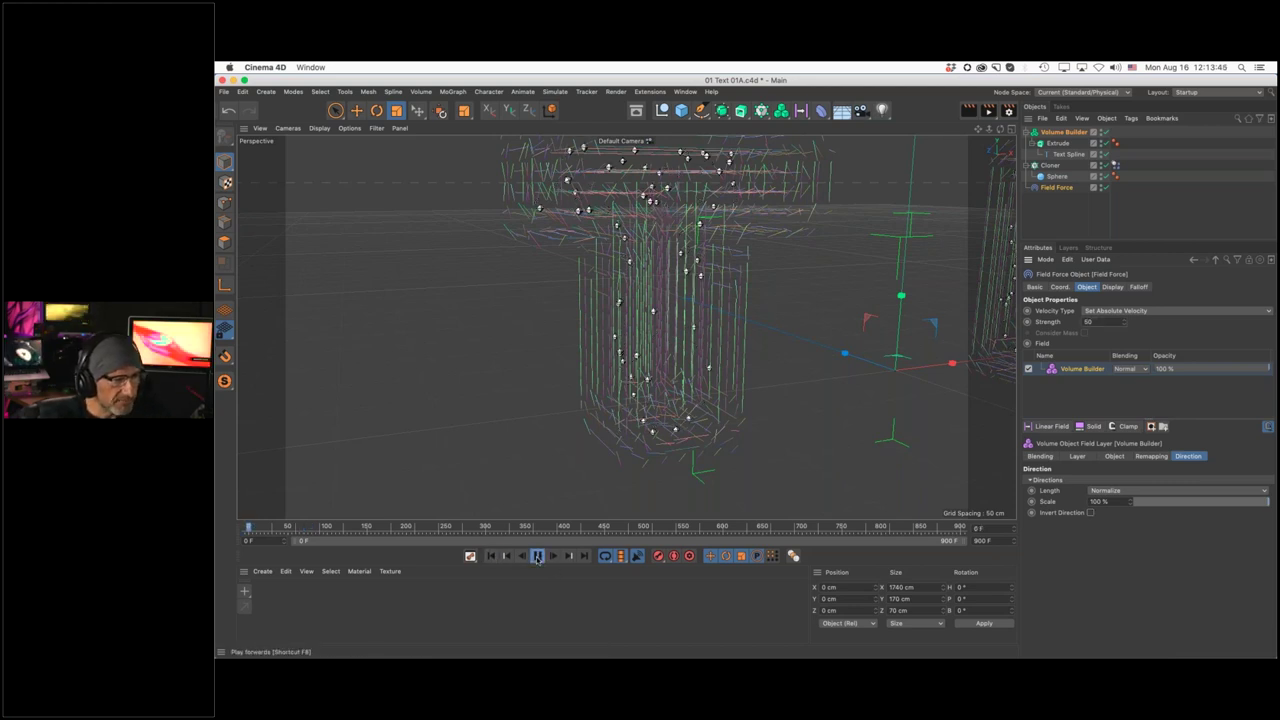
{"action": "scroll", "coordinate": [695, 345], "scroll_direction": "down", "scroll_amount": 2}
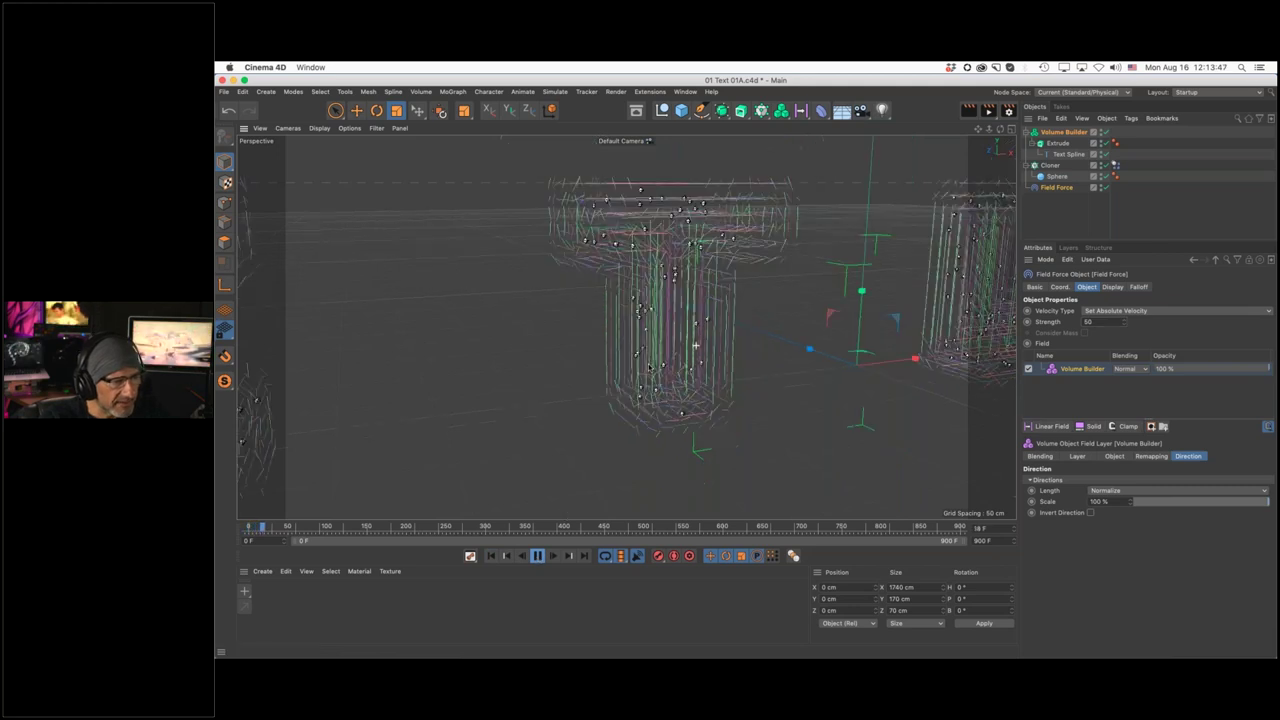
{"action": "scroll", "coordinate": [695, 345], "scroll_direction": "down", "scroll_amount": 3}
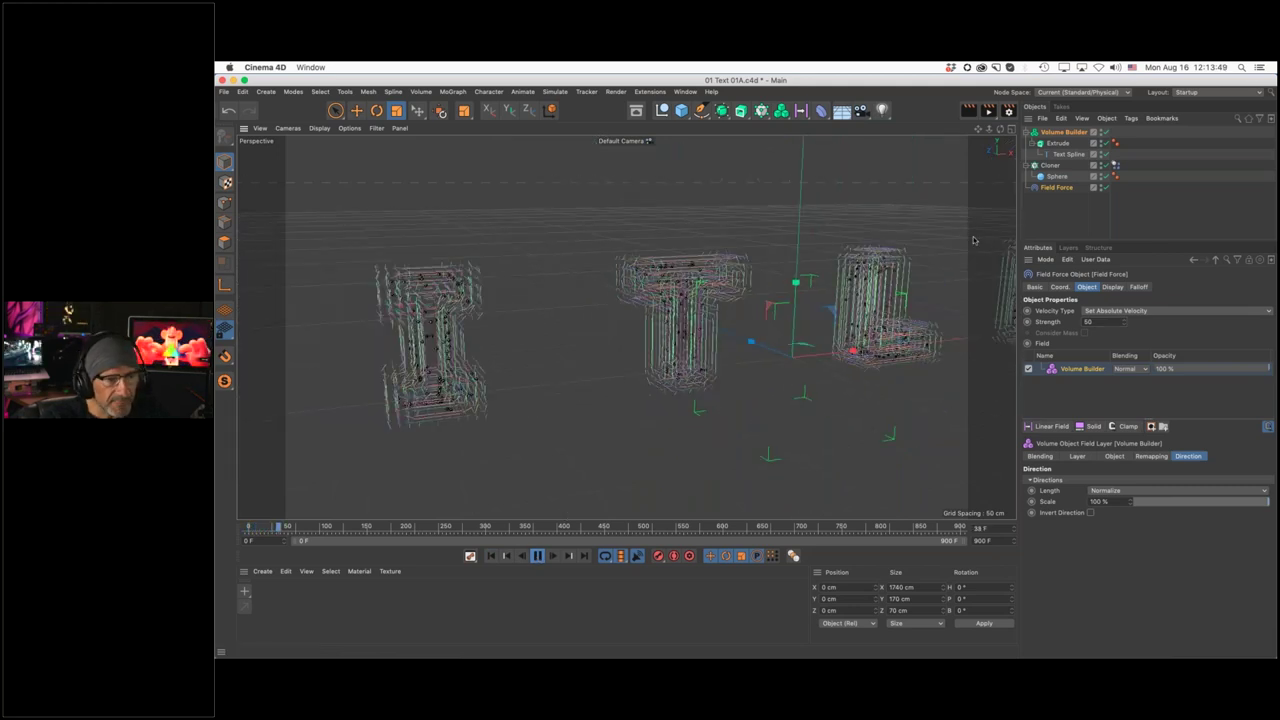
{"action": "left_click", "coordinate": [1081, 207]}
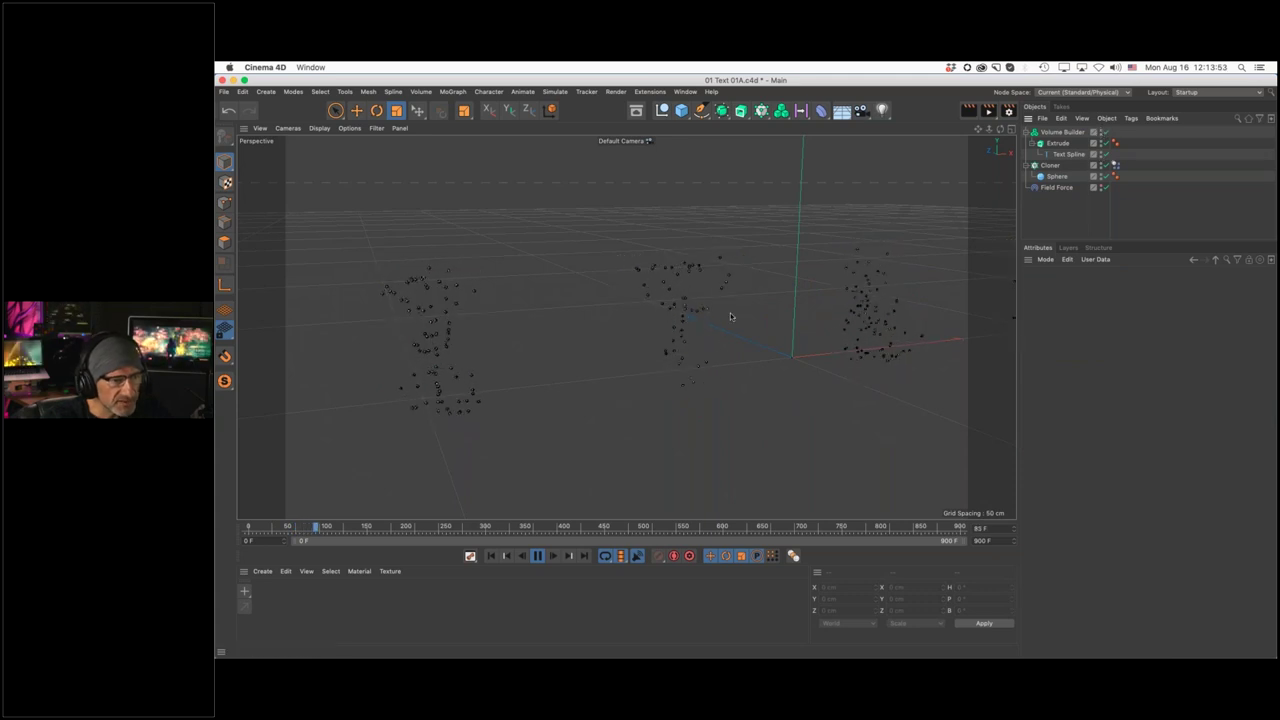
Reframe the letters, select the Cloner, stop and rewind to frame 0, then open the MoGraph menu
{"action": "left_click_drag", "start_coordinate": [709, 304], "coordinate": [695, 288], "text": "alt"}
{"action": "middle_click_drag", "start_coordinate": [806, 320], "coordinate": [755, 330], "text": "alt"}
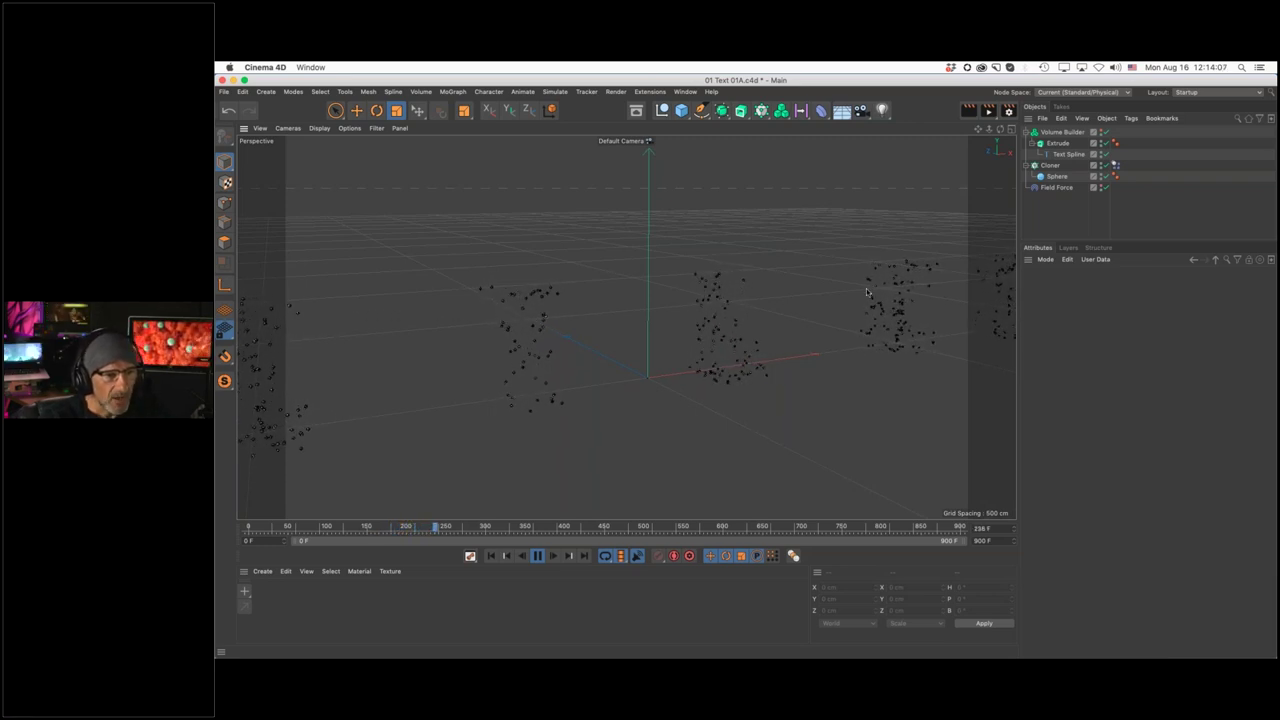
{"action": "left_click", "coordinate": [1047, 165]}
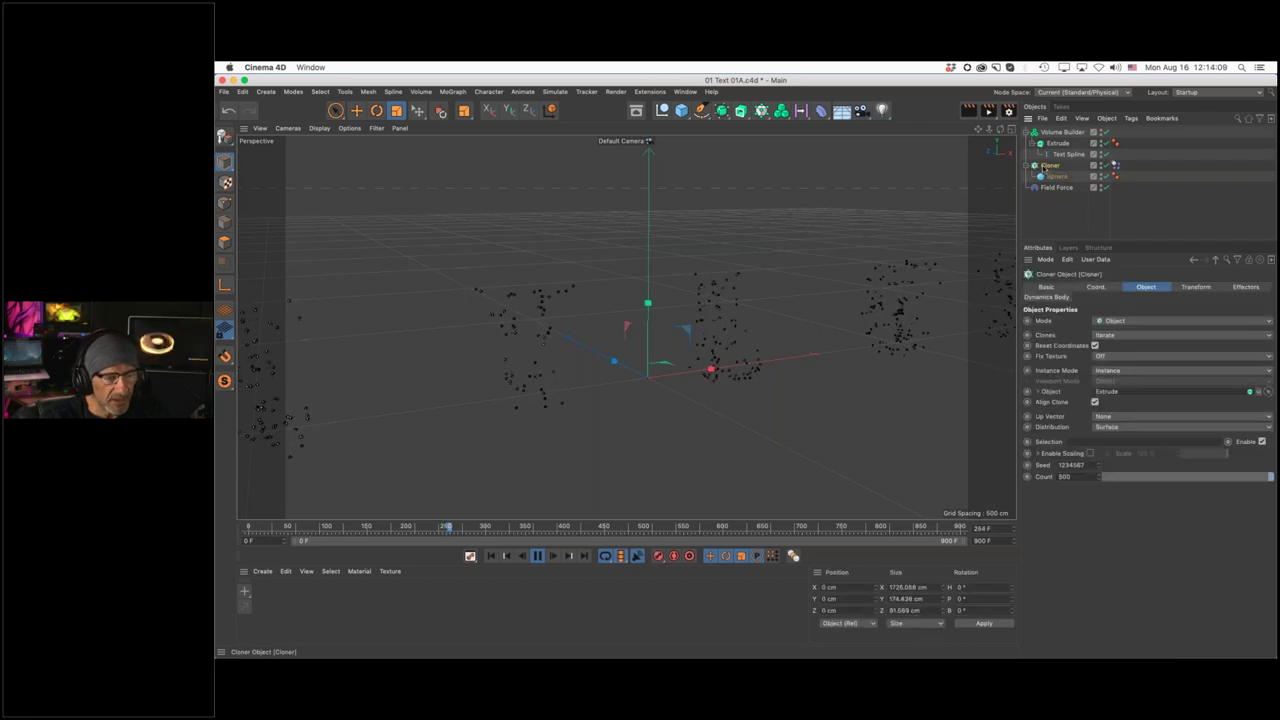
{"action": "left_click", "coordinate": [535, 556]}
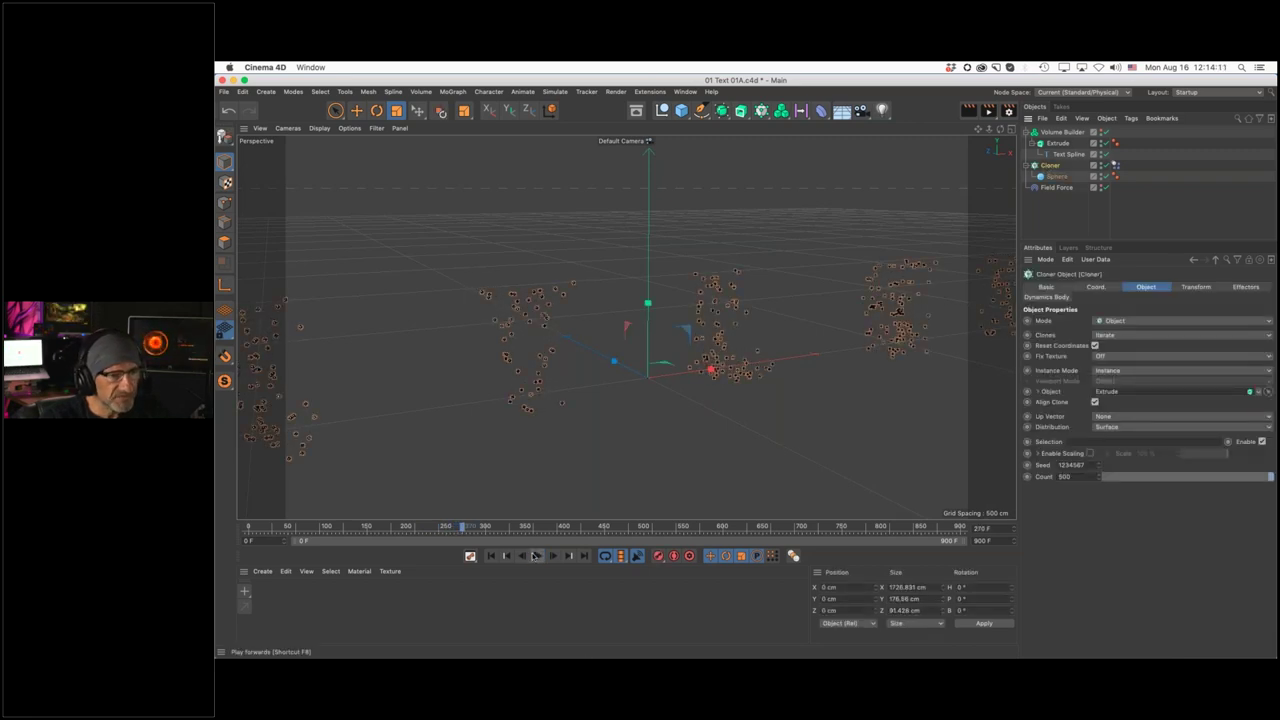
{"action": "left_click", "coordinate": [489, 556]}
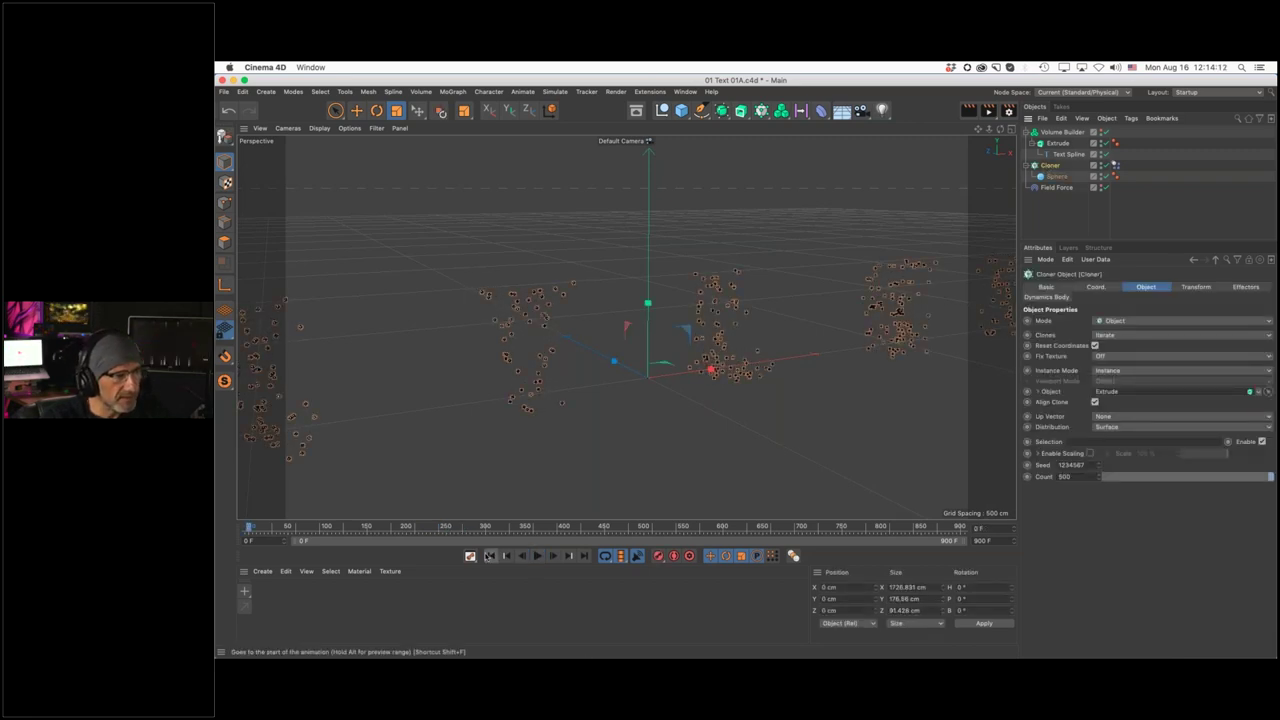
{"action": "left_click", "coordinate": [455, 92]}
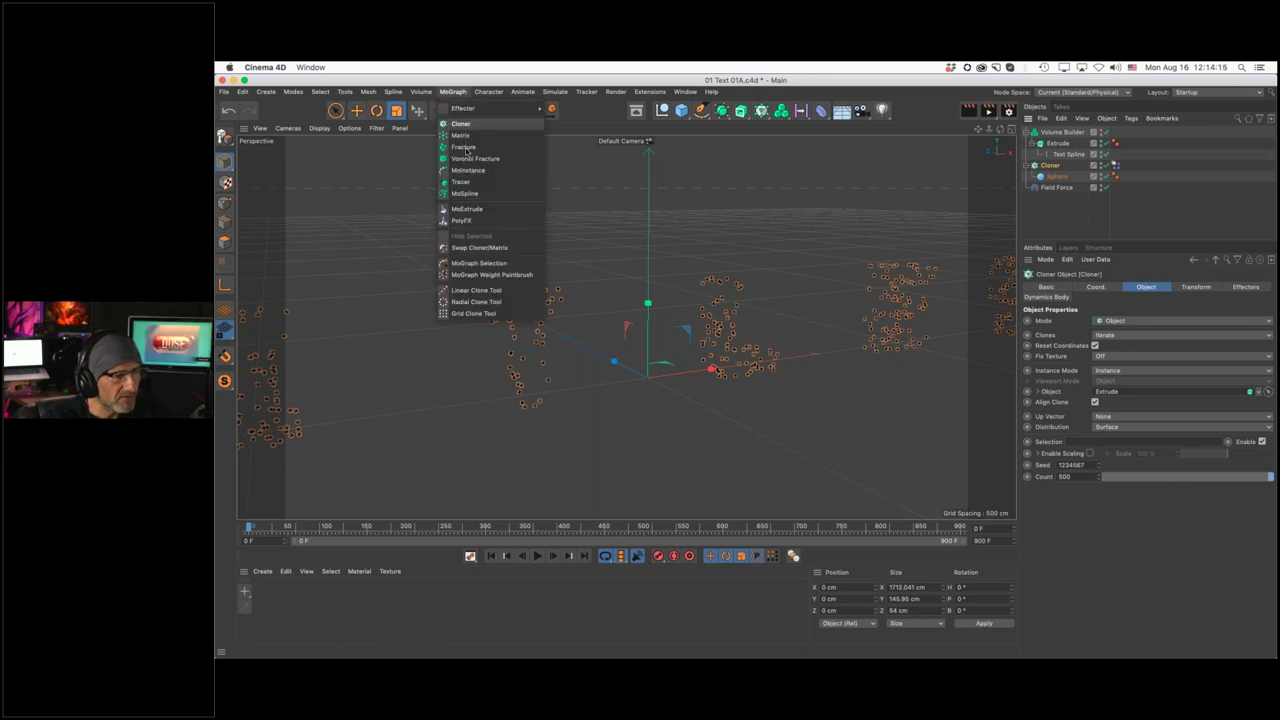
Add a Tracer at the bottom of the object list with Trace Active on and Trace Vertices off
{"action": "left_click", "coordinate": [460, 181]}
{"action": "left_click_drag", "start_coordinate": [1048, 132], "coordinate": [1050, 203]}
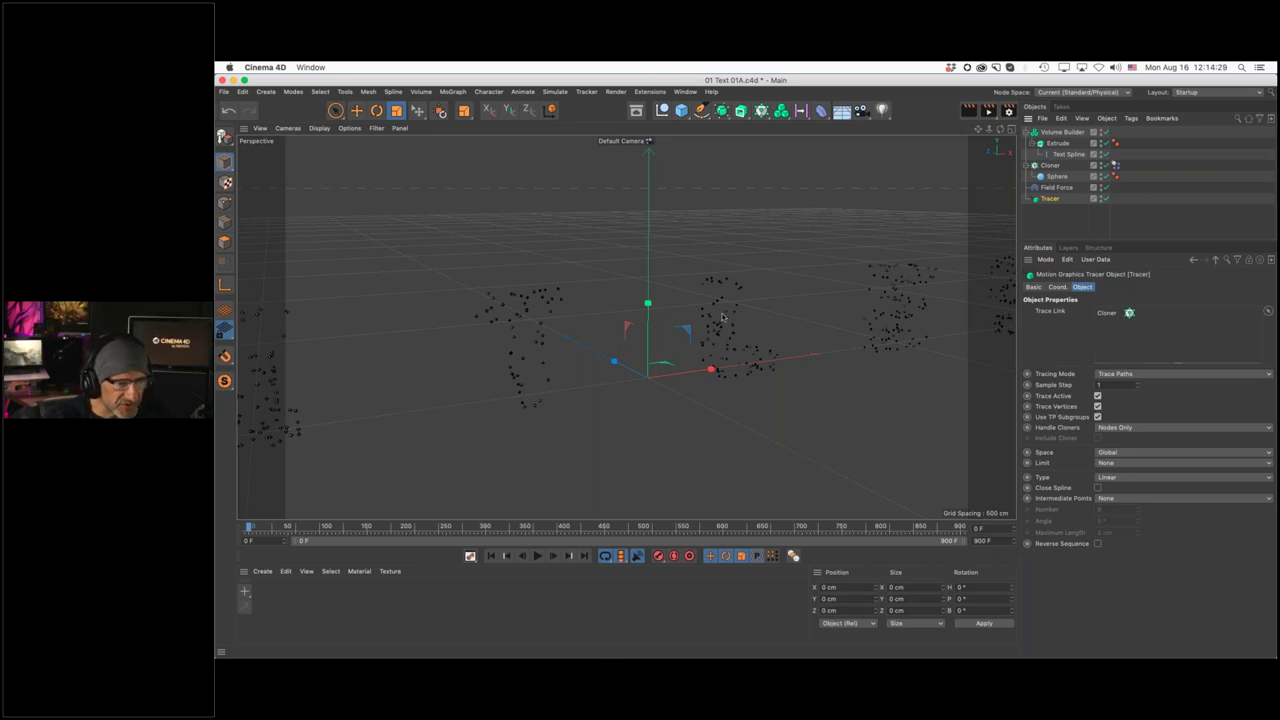
{"action": "scroll", "coordinate": [894, 313], "scroll_direction": "up", "scroll_amount": 6}
{"action": "scroll", "coordinate": [894, 313], "scroll_direction": "up", "scroll_amount": 4}
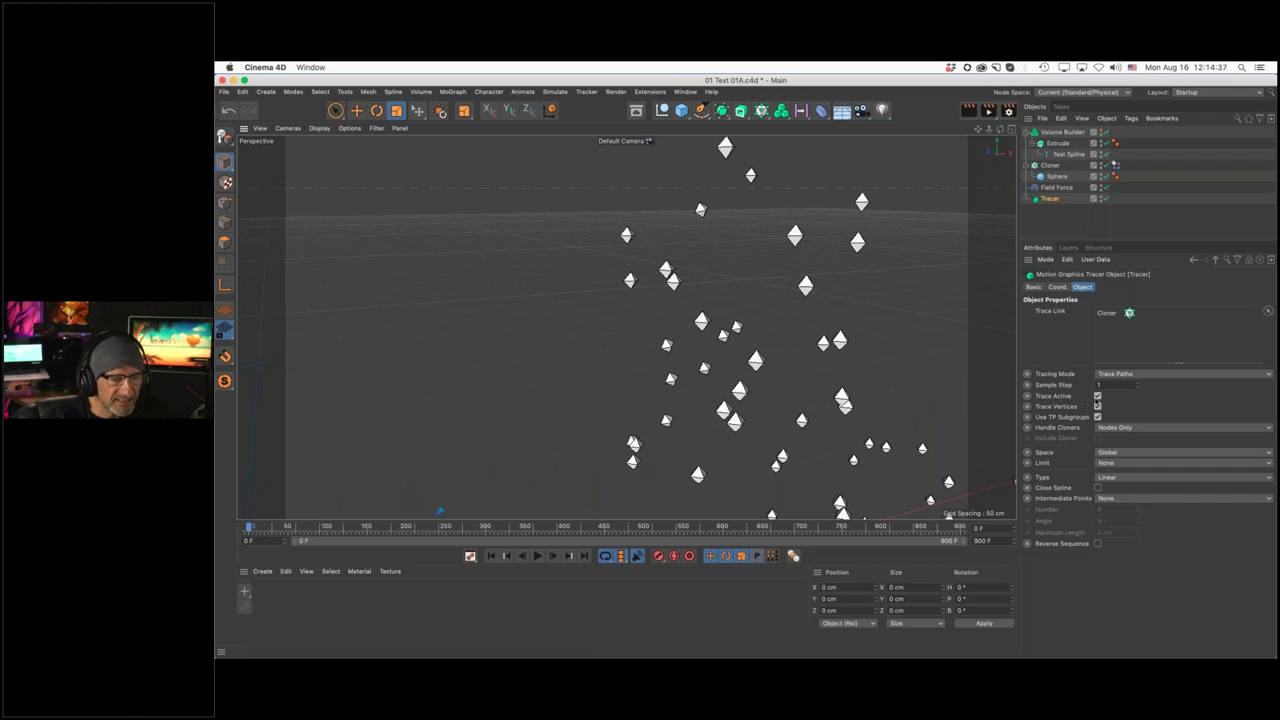
{"action": "left_click", "coordinate": [1098, 396]}
{"action": "left_click", "coordinate": [1097, 406]}
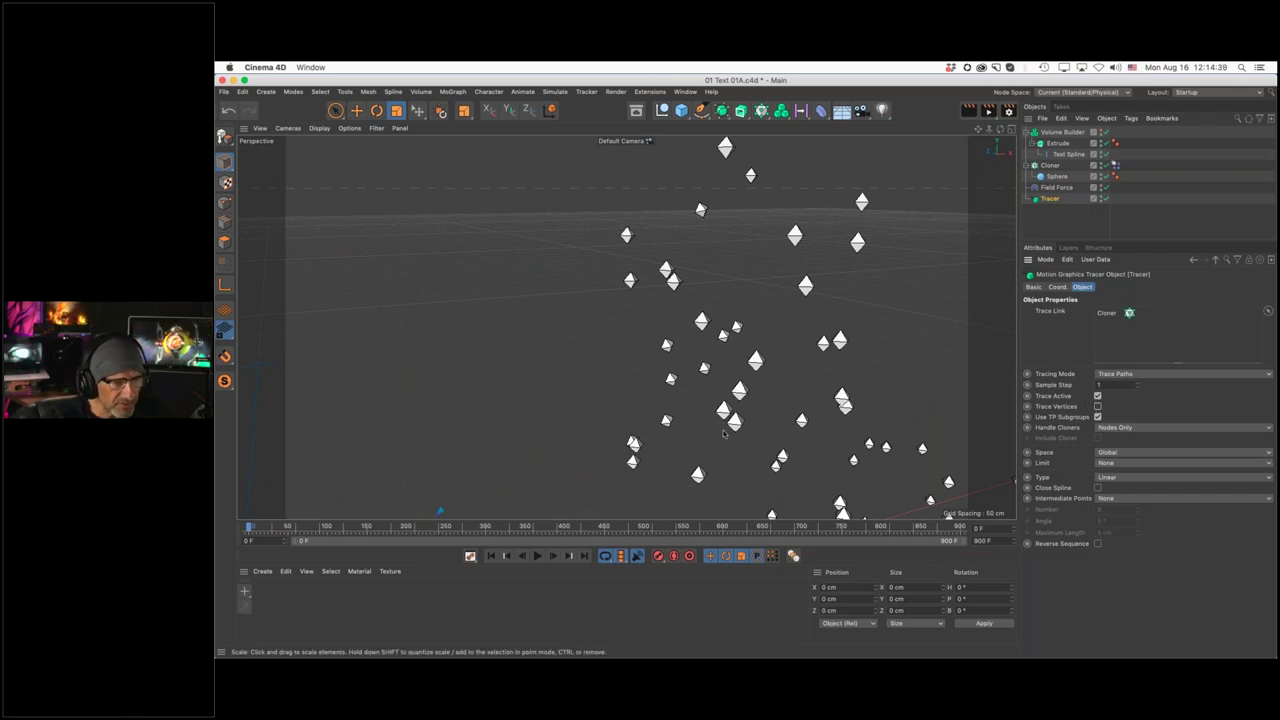
{"action": "scroll", "coordinate": [813, 397], "scroll_direction": "down", "scroll_amount": 10}
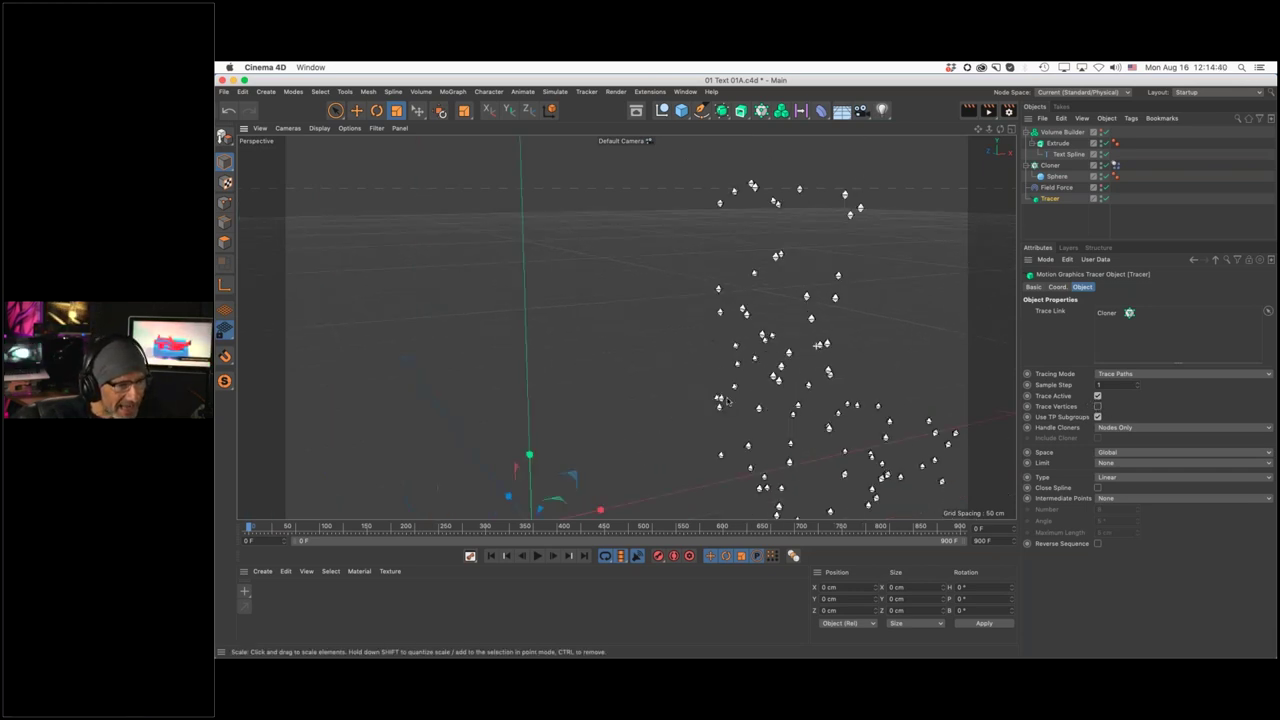
Play and pause the animation to draw the trace paths, then select the Field Force
{"action": "left_click", "coordinate": [538, 556]}
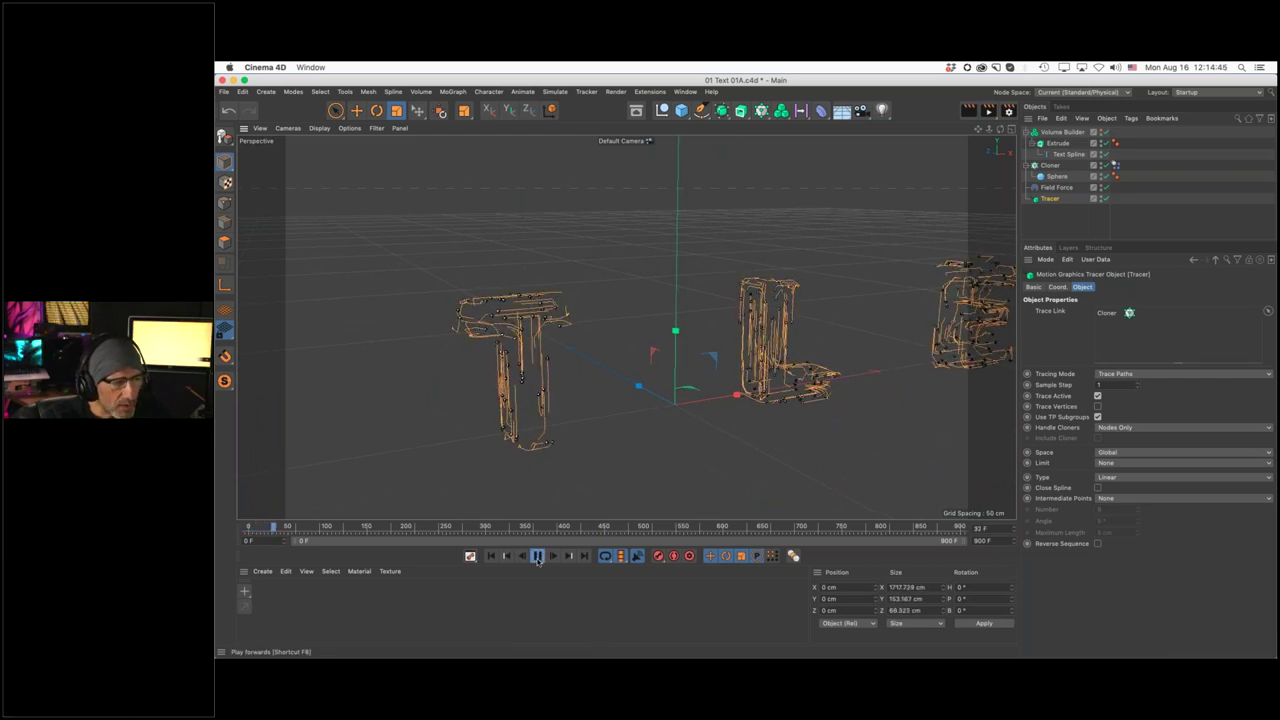
{"action": "left_click", "coordinate": [538, 556]}
{"action": "scroll", "coordinate": [894, 309], "scroll_direction": "up", "scroll_amount": 4}
{"action": "scroll", "coordinate": [894, 309], "scroll_direction": "up", "scroll_amount": 6}
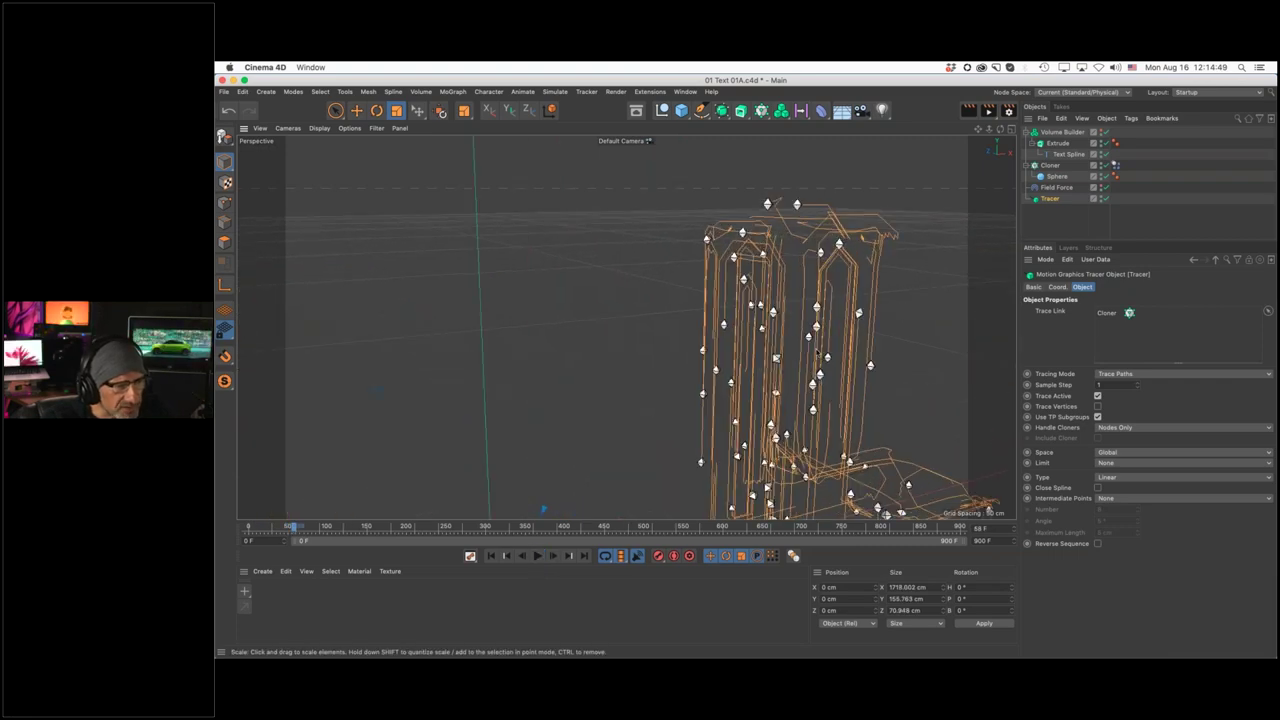
{"action": "scroll", "coordinate": [869, 276], "scroll_direction": "up", "scroll_amount": 8}
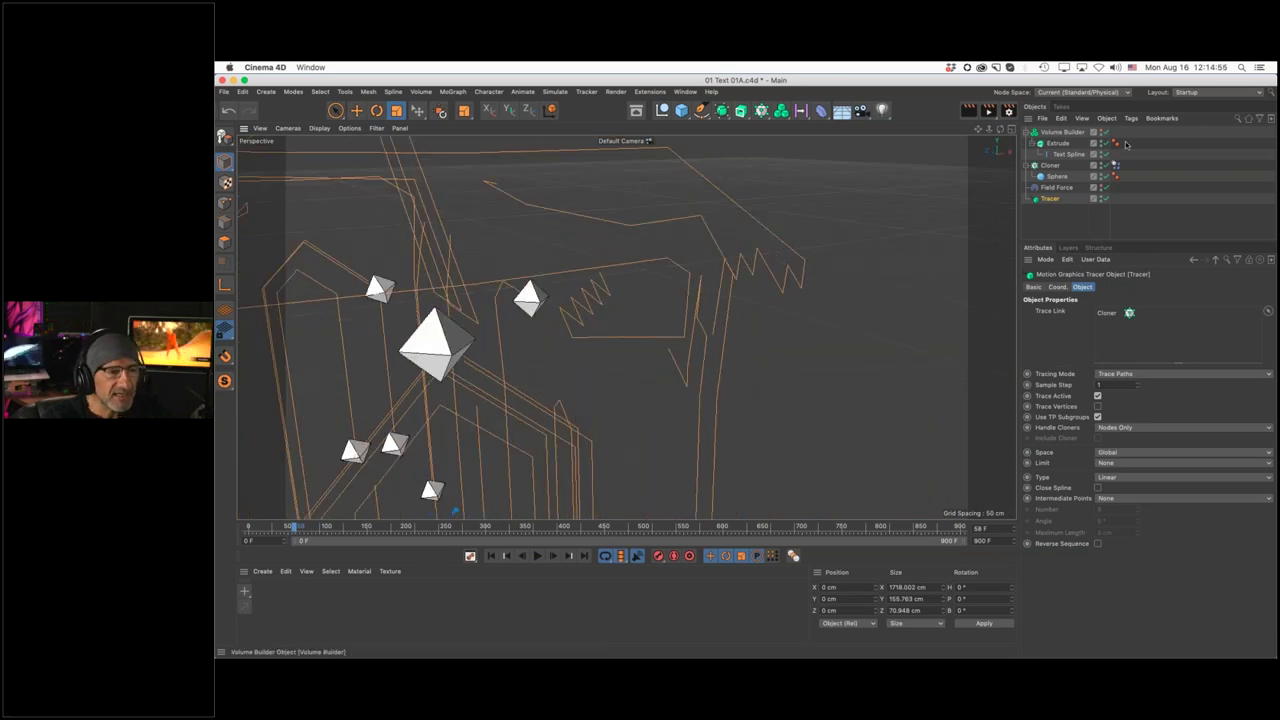
{"action": "left_click", "coordinate": [1055, 188]}
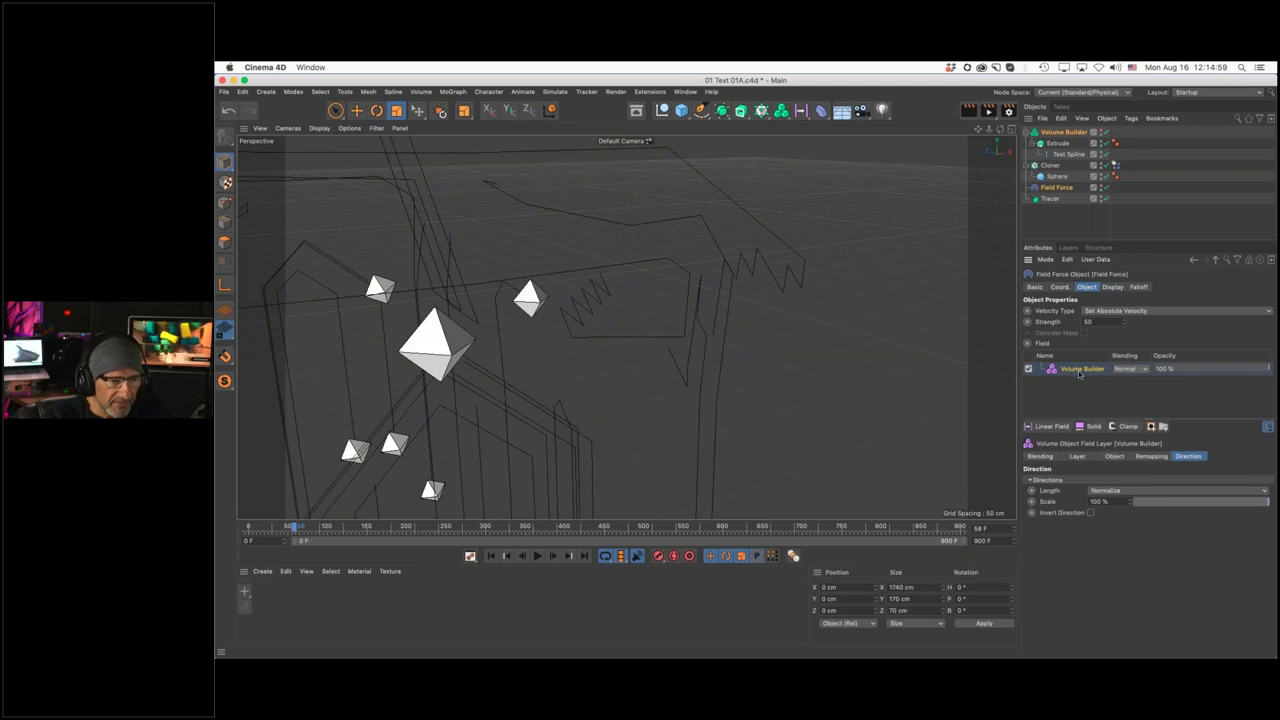
Set the Volume Builder field layer's Sample Mode to Linear and replay the animation
{"action": "left_click", "coordinate": [1077, 456]}
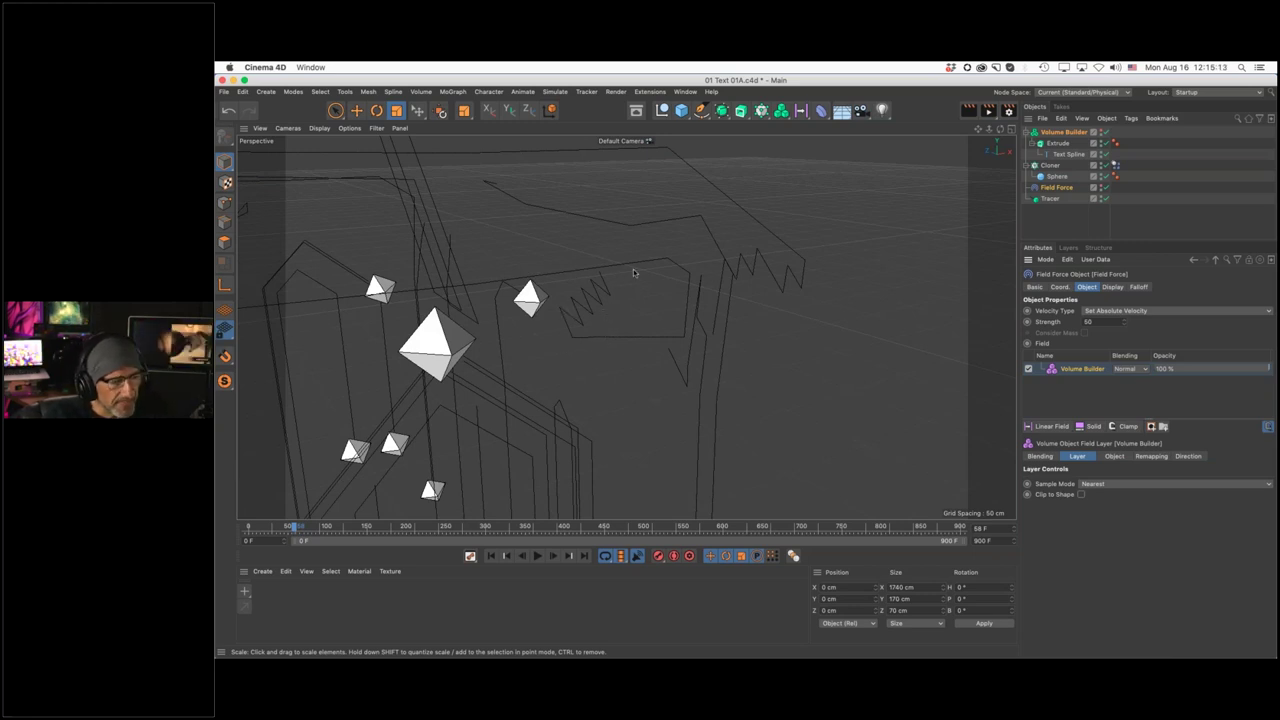
{"action": "left_click", "coordinate": [1112, 485]}
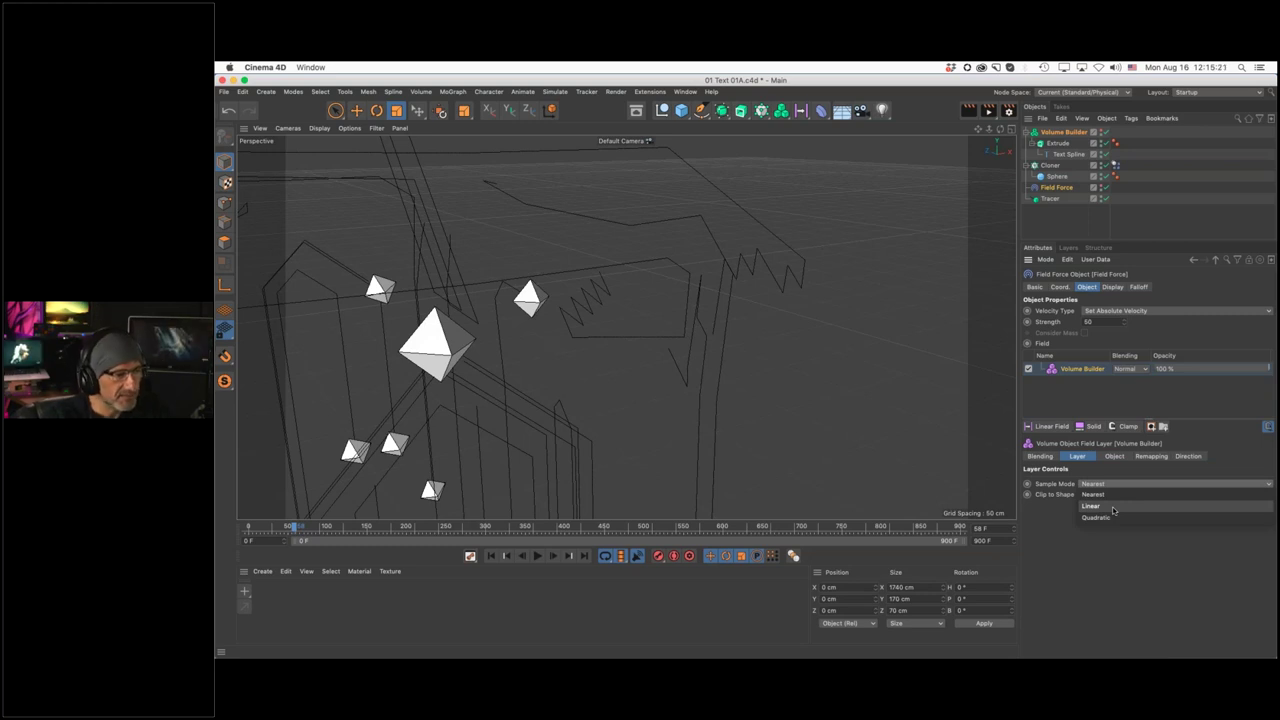
{"action": "left_click", "coordinate": [1112, 507]}
{"action": "left_click", "coordinate": [538, 556]}
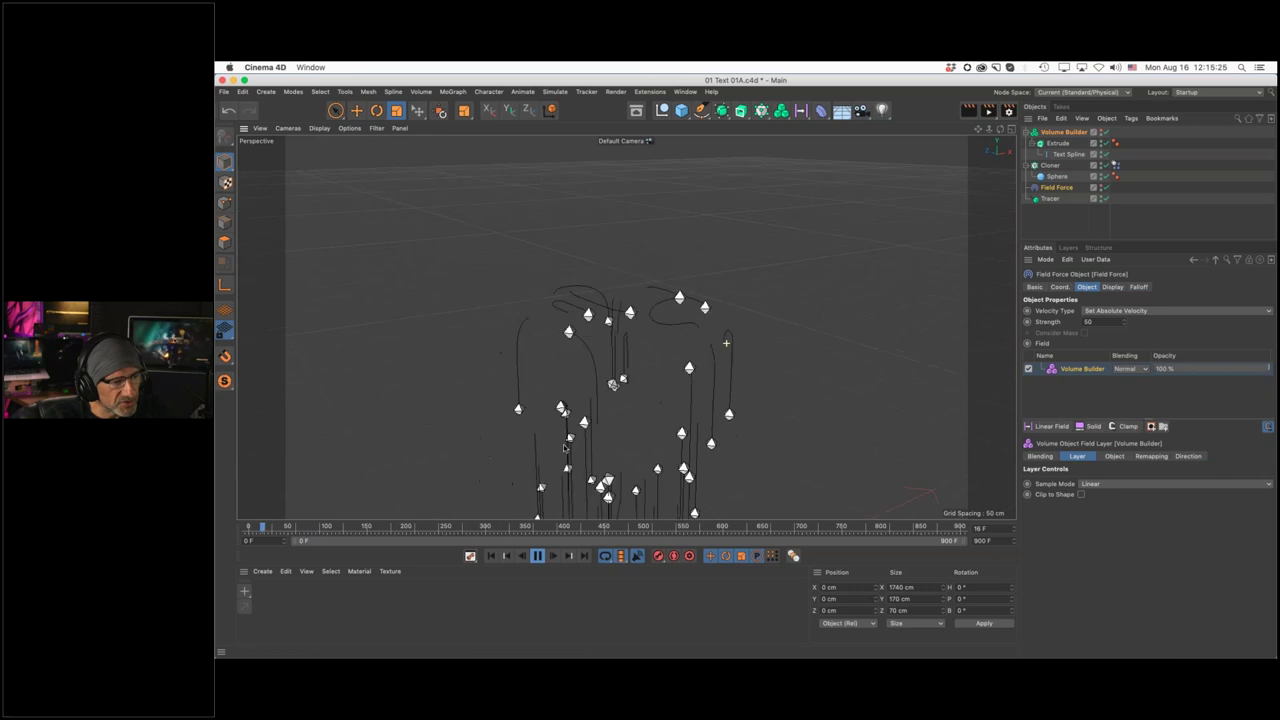
Stop, rewind, and replay the animation to watch the TITLES letters form
{"action": "scroll", "coordinate": [581, 373], "scroll_direction": "down", "scroll_amount": 3}
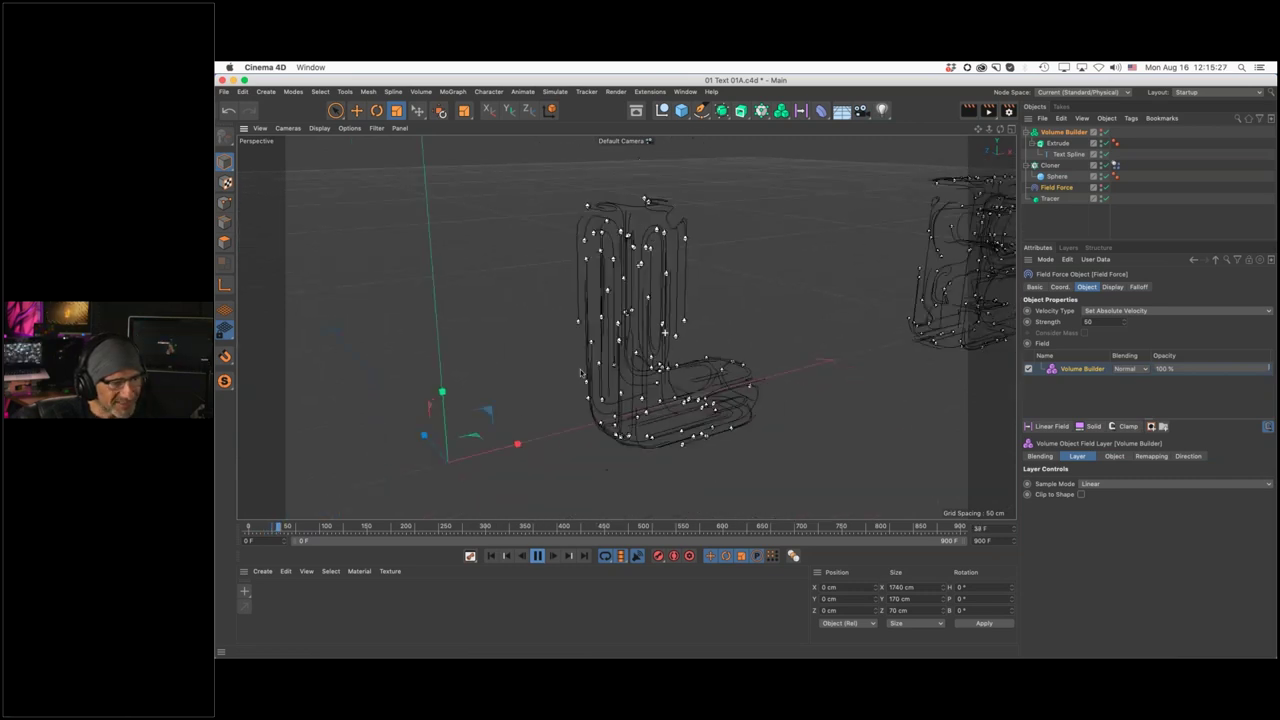
{"action": "scroll", "coordinate": [581, 373], "scroll_direction": "down", "scroll_amount": 4}
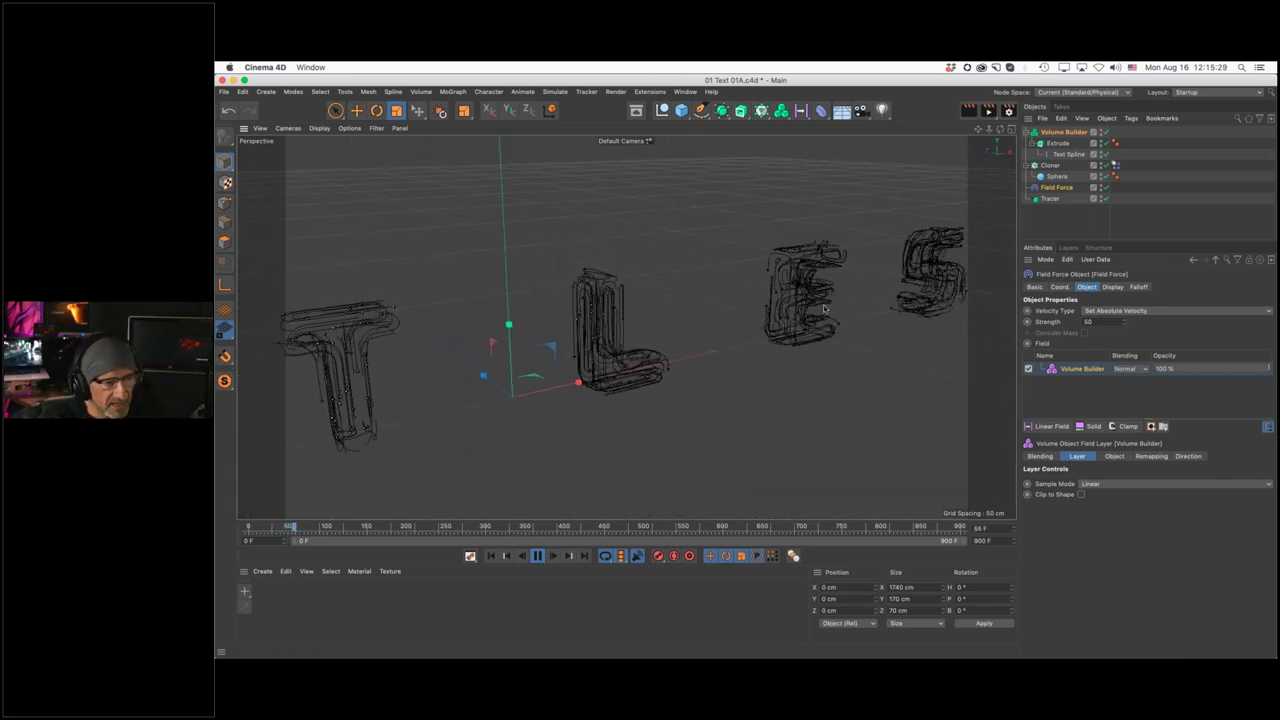
{"action": "middle_click_drag", "start_coordinate": [825, 310], "coordinate": [862, 296], "text": "alt"}
{"action": "left_click", "coordinate": [537, 556]}
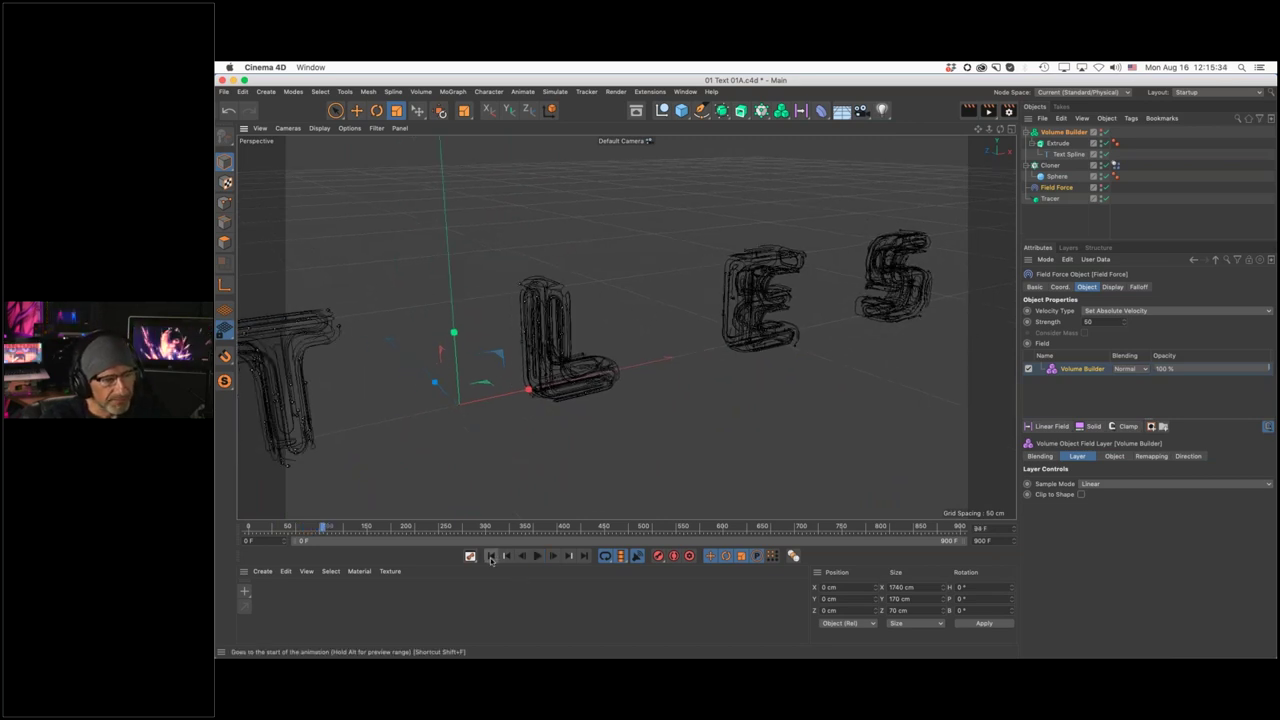
{"action": "left_click", "coordinate": [490, 557]}
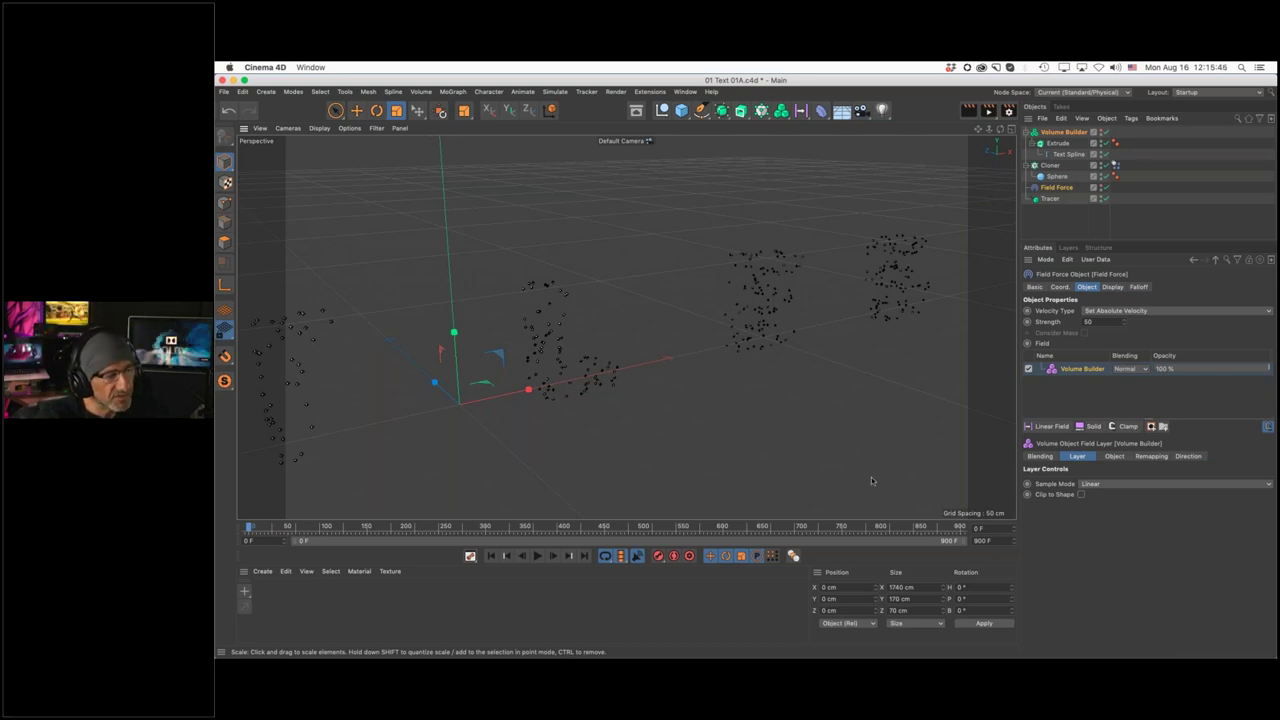
{"action": "left_click_drag", "start_coordinate": [798, 330], "coordinate": [712, 346], "text": "alt"}
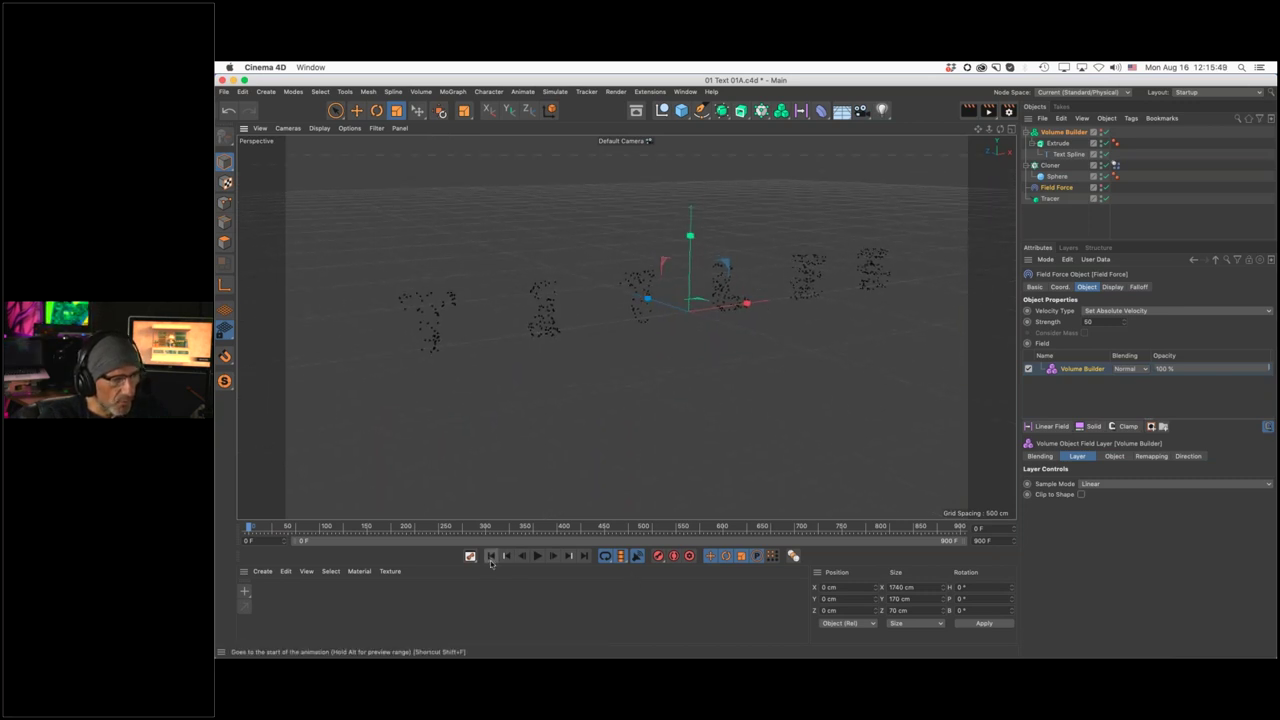
{"action": "left_click", "coordinate": [538, 556]}
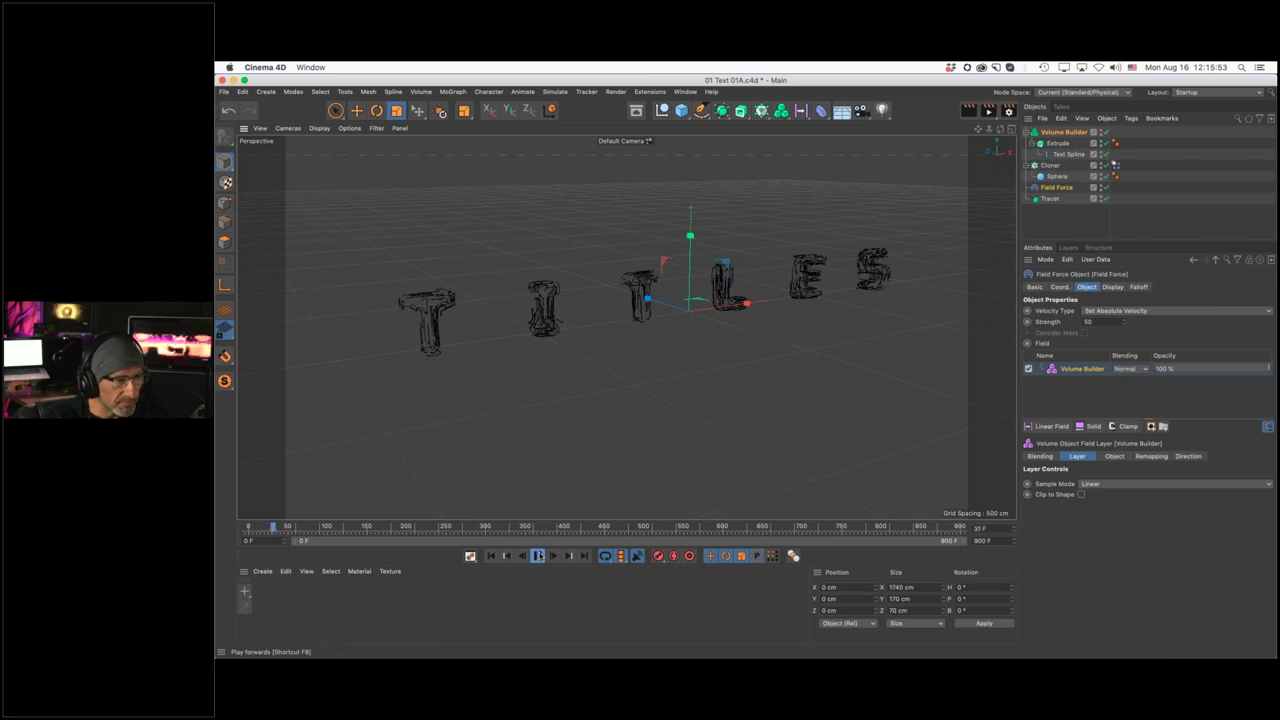
{"action": "left_click", "coordinate": [538, 556]}
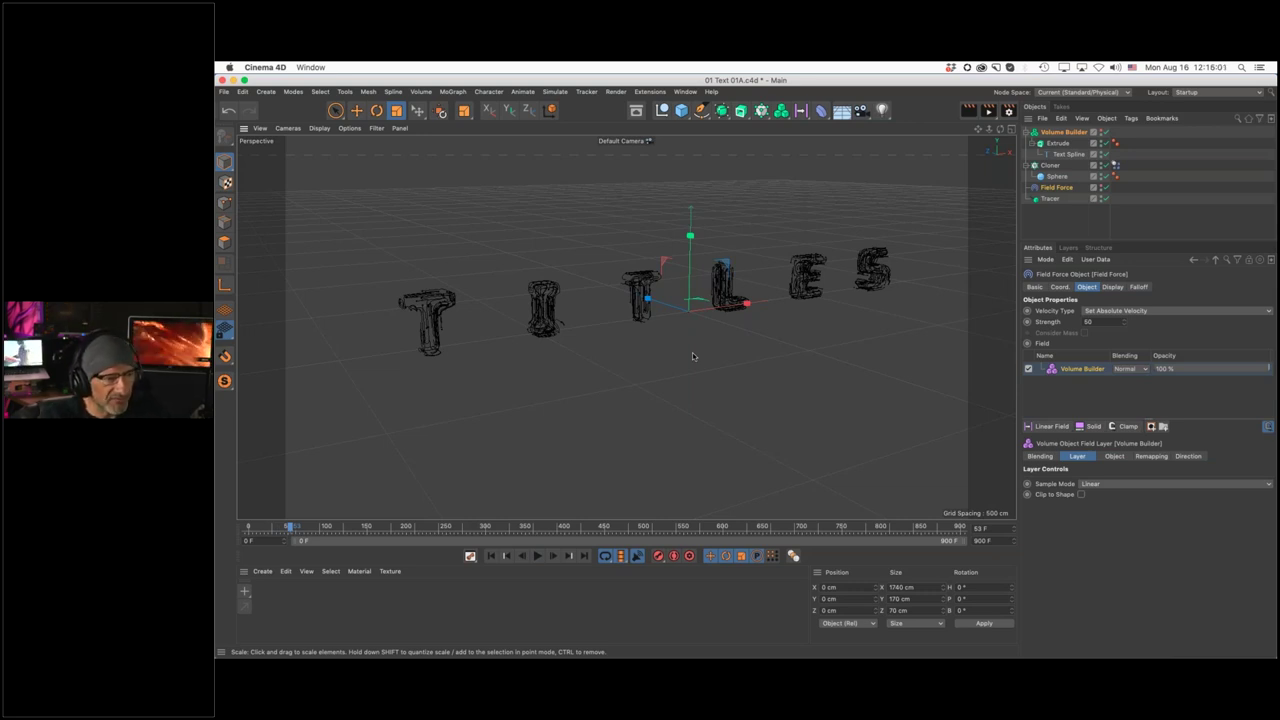
Set the scene's last frame to 90
{"action": "left_click", "coordinate": [1002, 540]}
{"action": "type", "text": "90"}
{"action": "key", "text": "Return"}
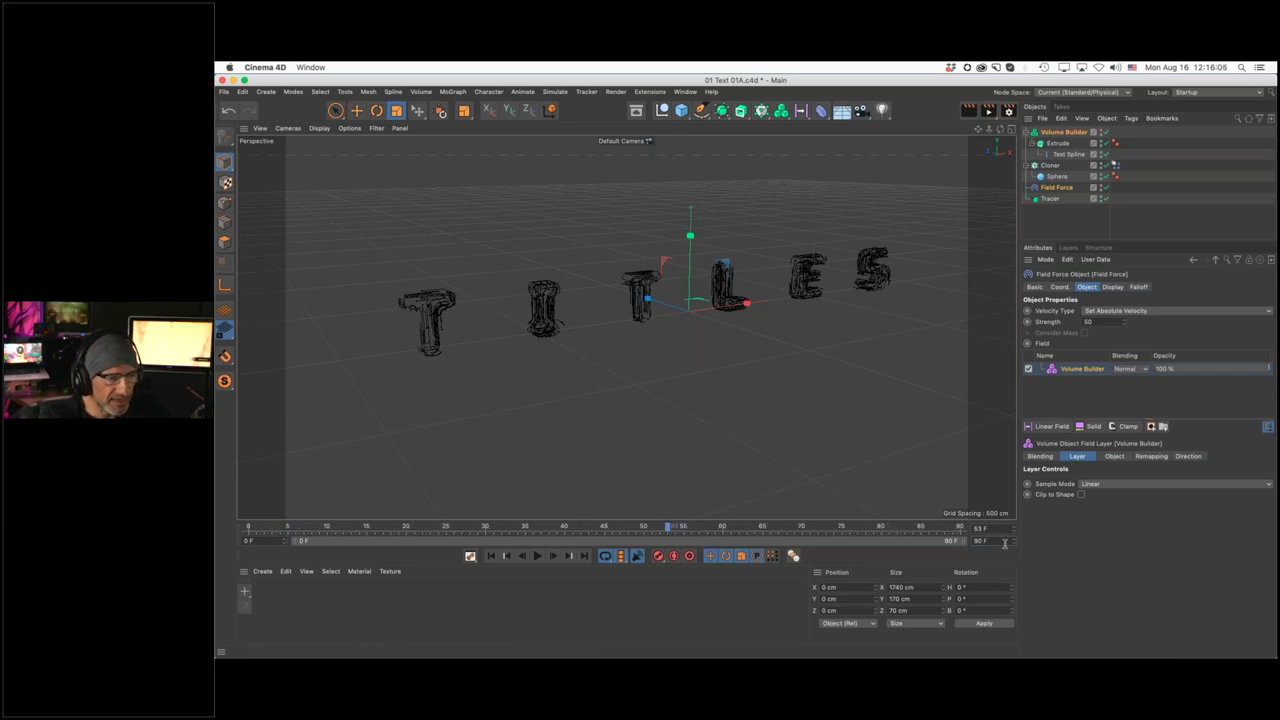
Set playback to loop, then rewind and play the 90-frame animation while zooming to inspect the letters
{"action": "left_click", "coordinate": [523, 91]}
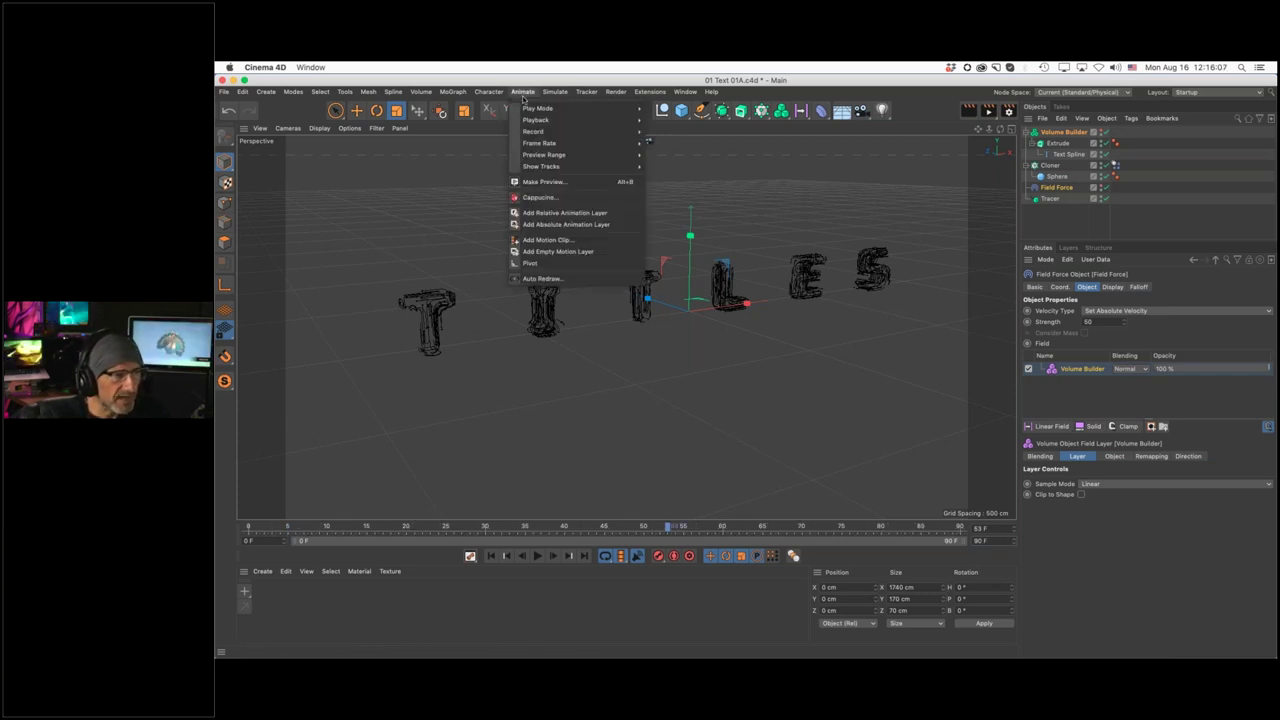
{"action": "mouse_move", "coordinate": [562, 111]}
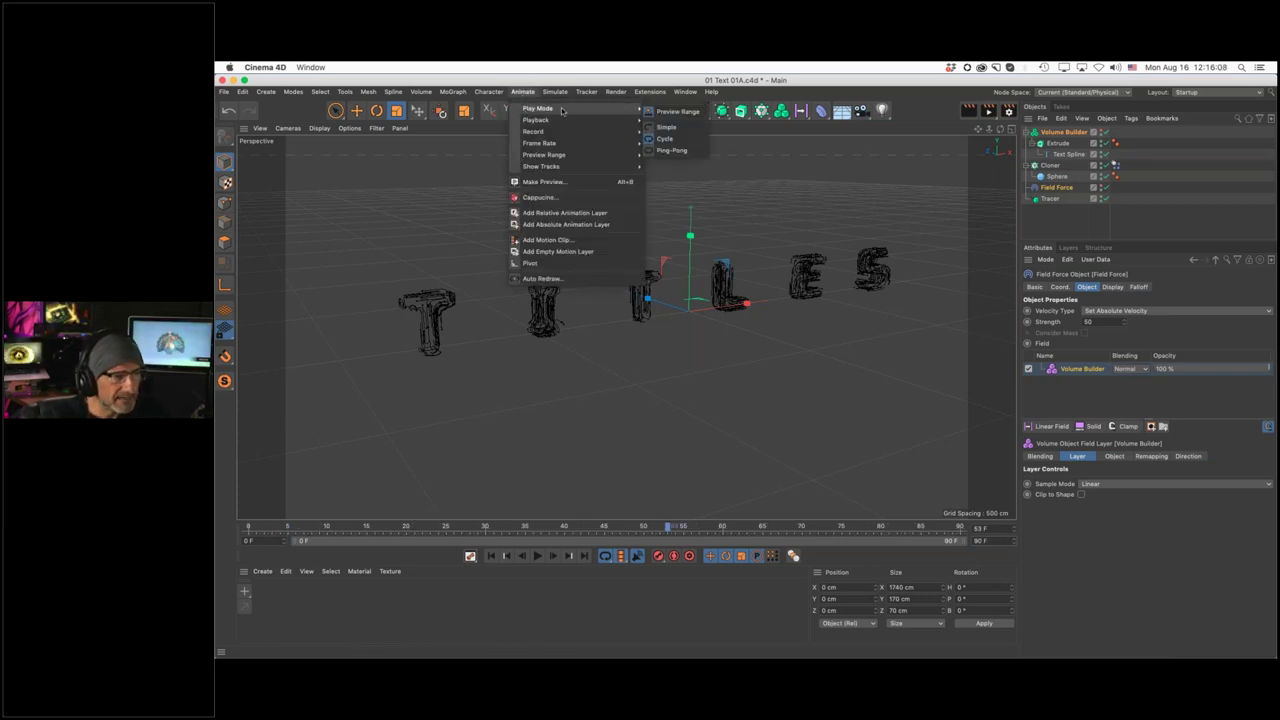
{"action": "left_click", "coordinate": [668, 140]}
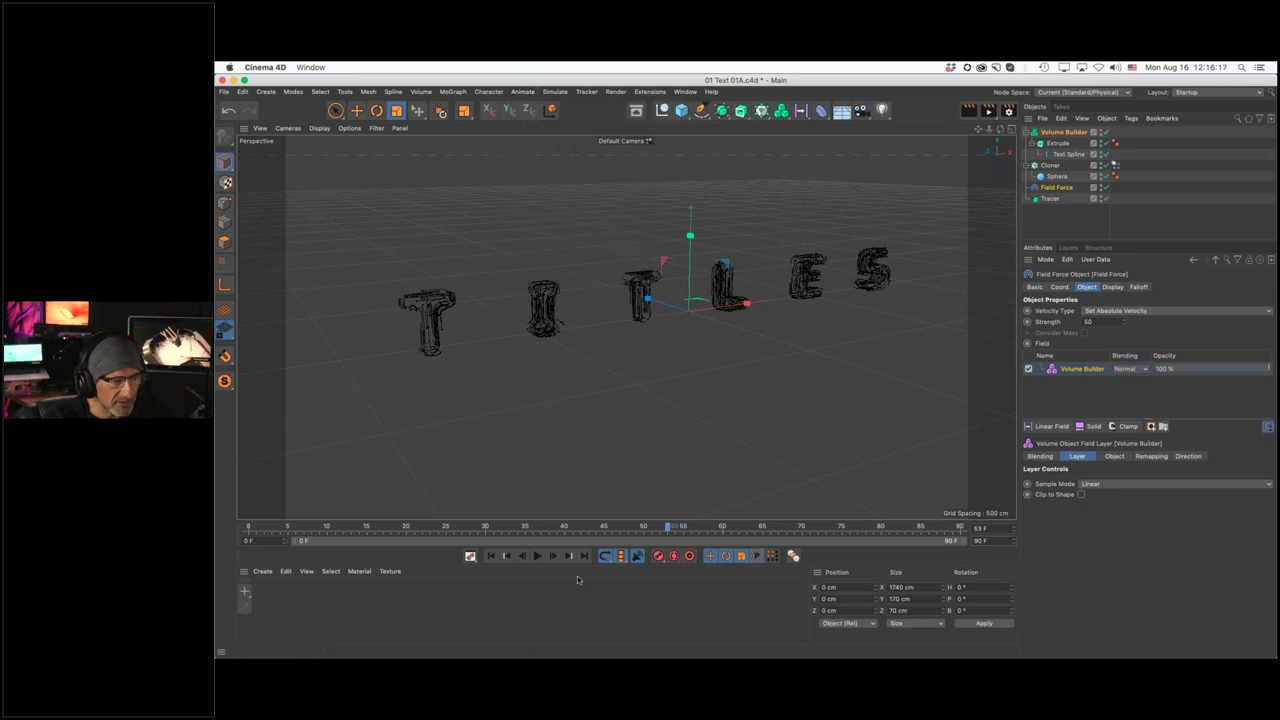
{"action": "left_click", "coordinate": [491, 556]}
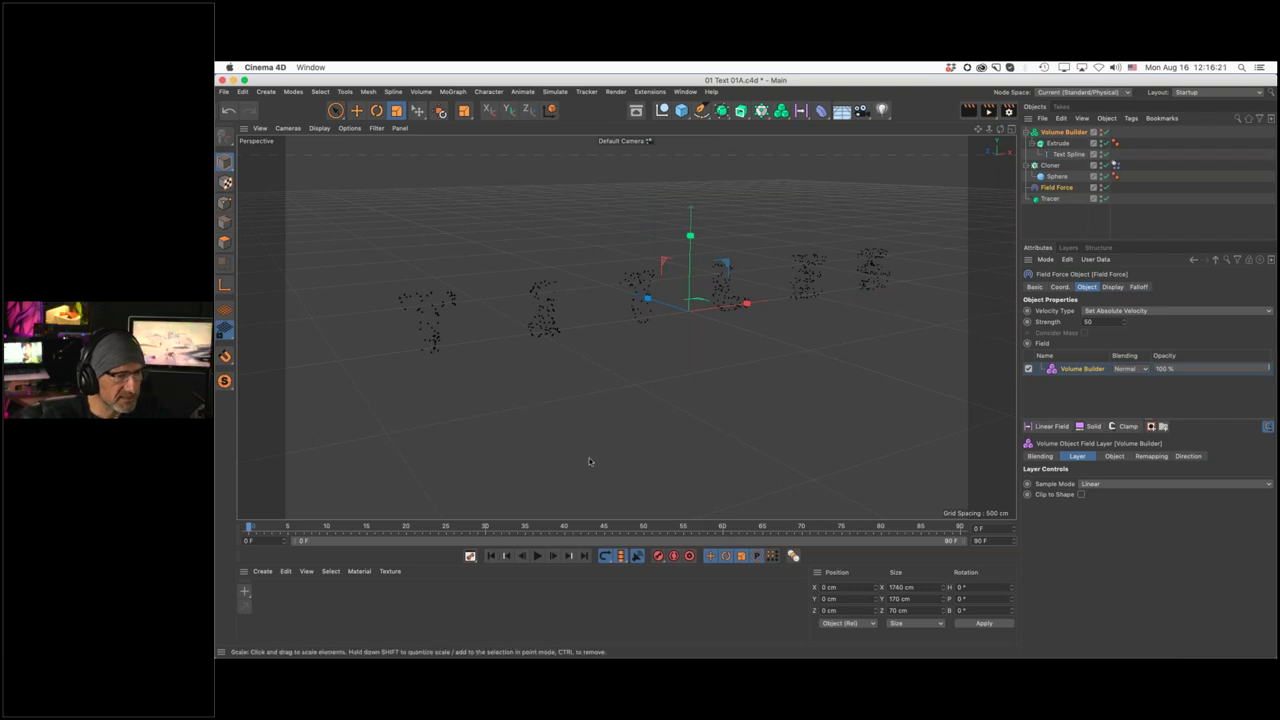
{"action": "left_click", "coordinate": [537, 556]}
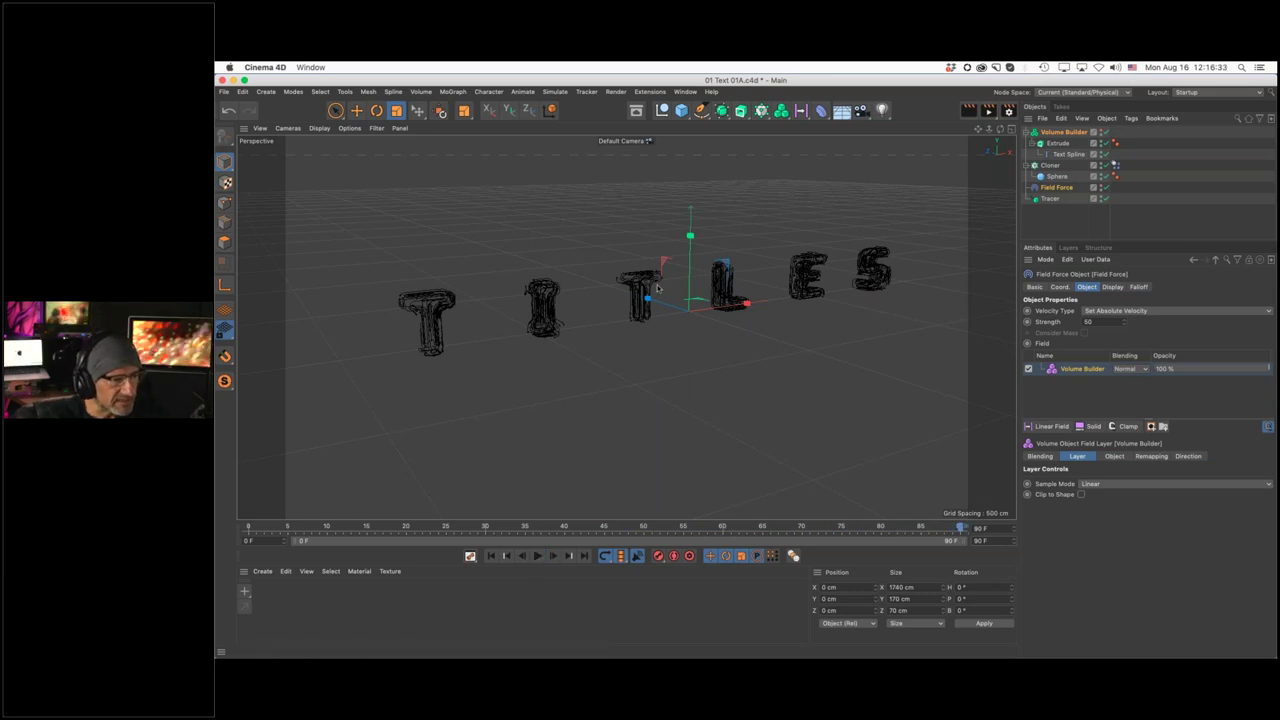
{"action": "scroll", "coordinate": [940, 272], "scroll_direction": "up", "scroll_amount": 10}
{"action": "scroll", "coordinate": [940, 272], "scroll_direction": "down", "scroll_amount": 10}
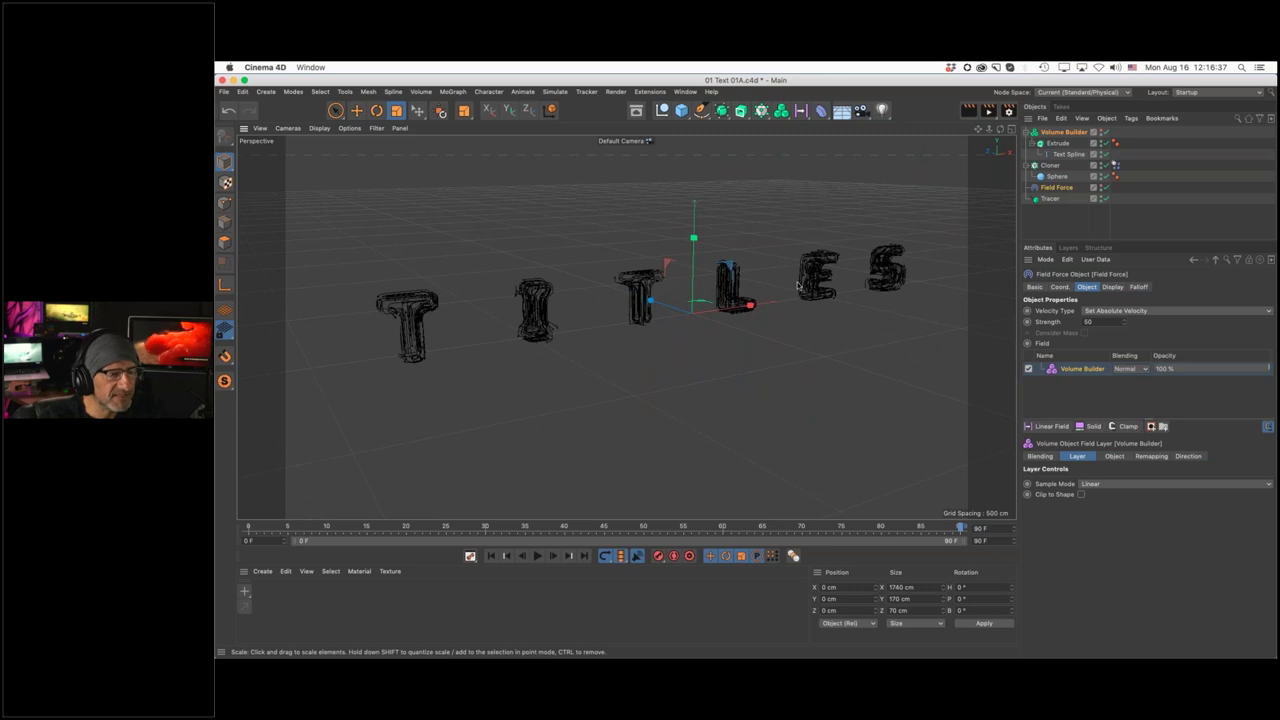
Bake the Tracer's scribble lines into a static spline with Current State to Object, then select it
{"action": "right_click", "coordinate": [1048, 204]}
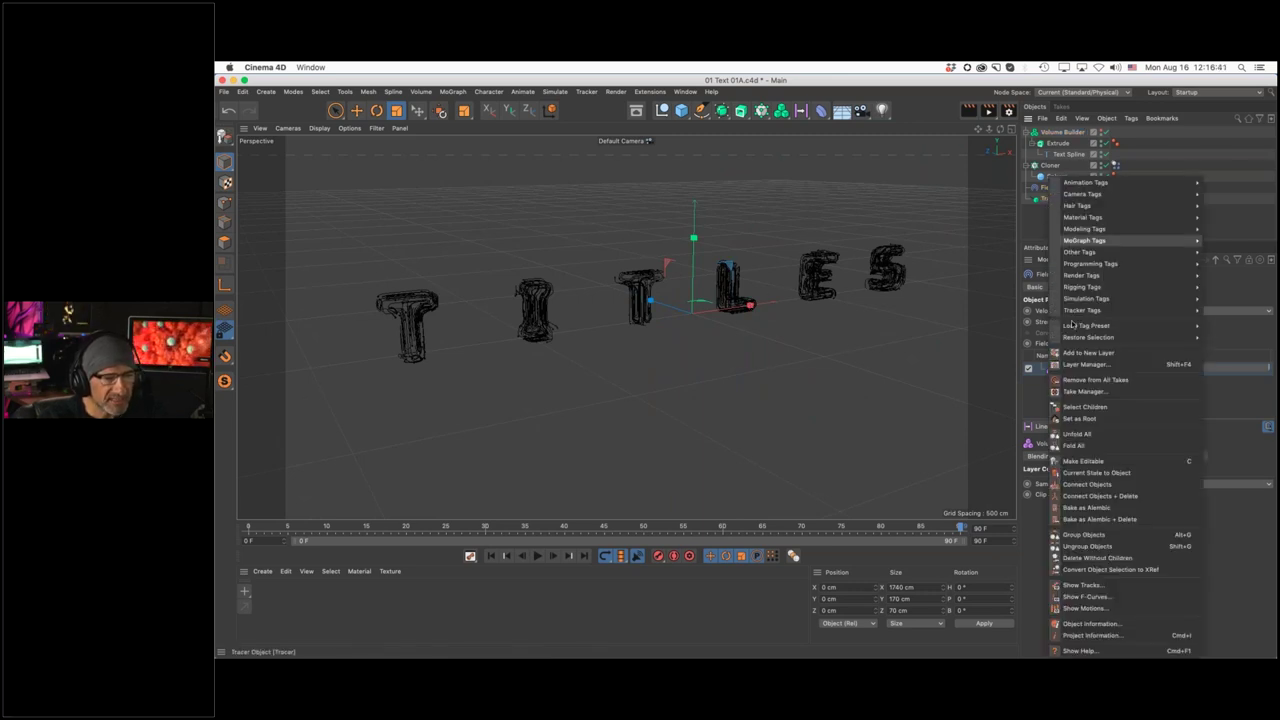
{"action": "left_click", "coordinate": [1097, 473]}
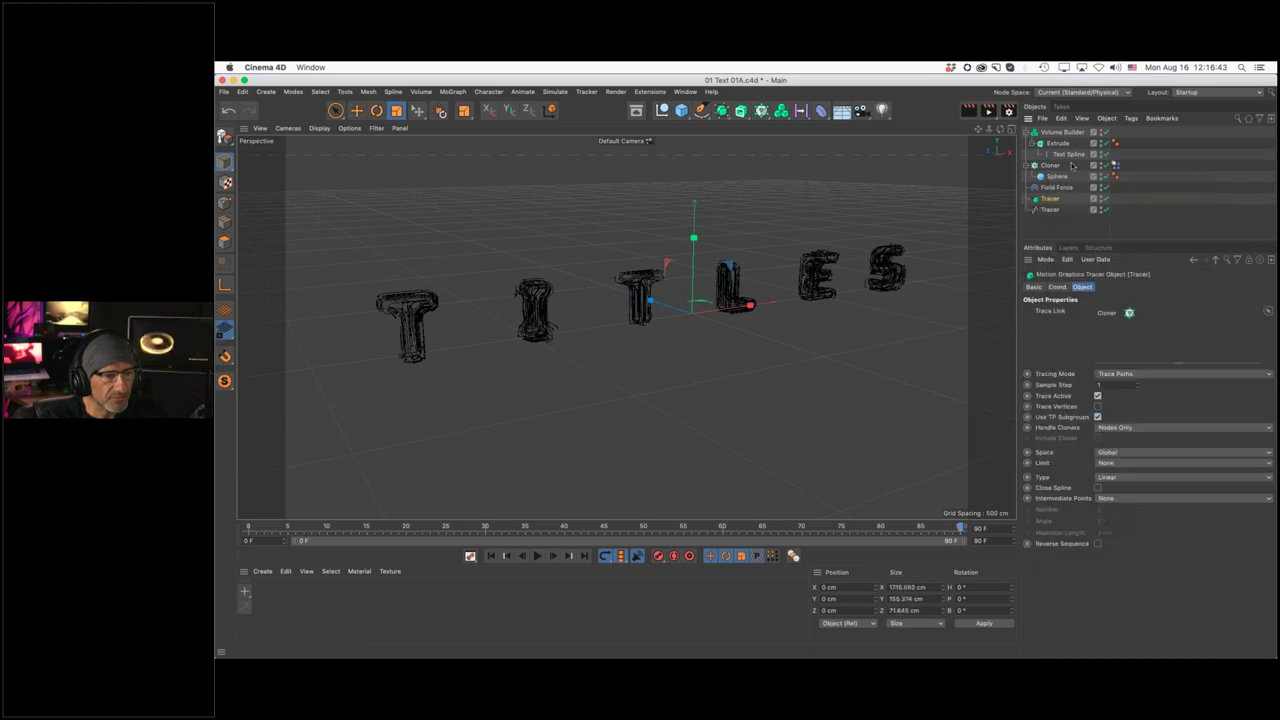
{"action": "left_click", "coordinate": [1050, 210]}
{"action": "left_click", "coordinate": [1046, 222]}
{"action": "left_click", "coordinate": [1048, 210]}
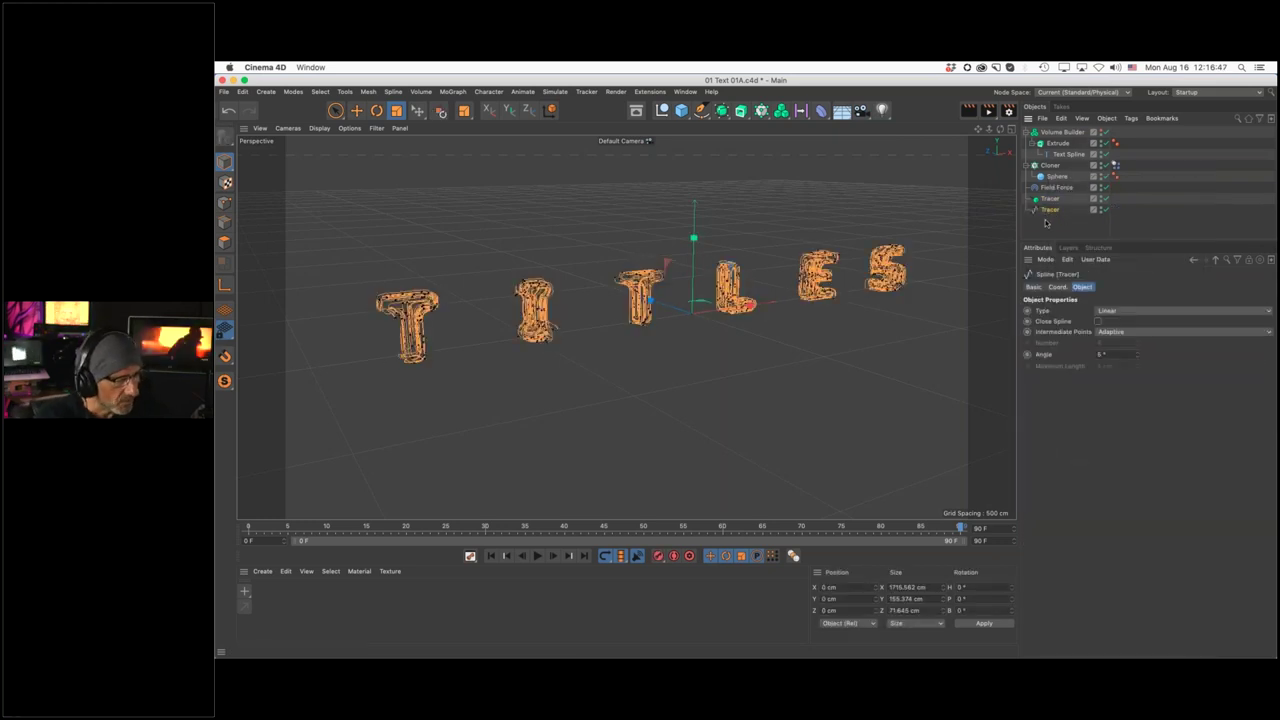
Copy the baked TITLES spline into a new empty document and inspect it from a few angles
{"action": "key", "text": "super+c"}
{"action": "key", "text": "super+n"}
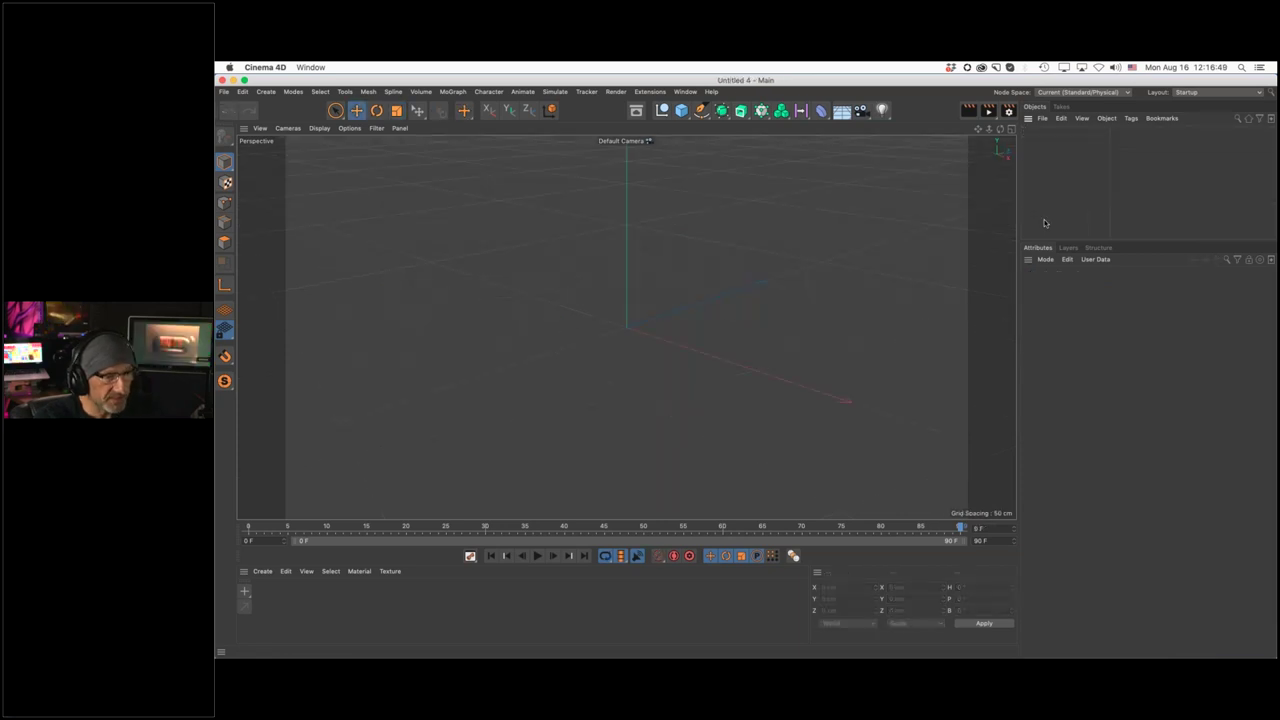
{"action": "key", "text": "super+v"}
{"action": "left_click_drag", "start_coordinate": [620, 340], "coordinate": [726, 305], "text": "alt"}
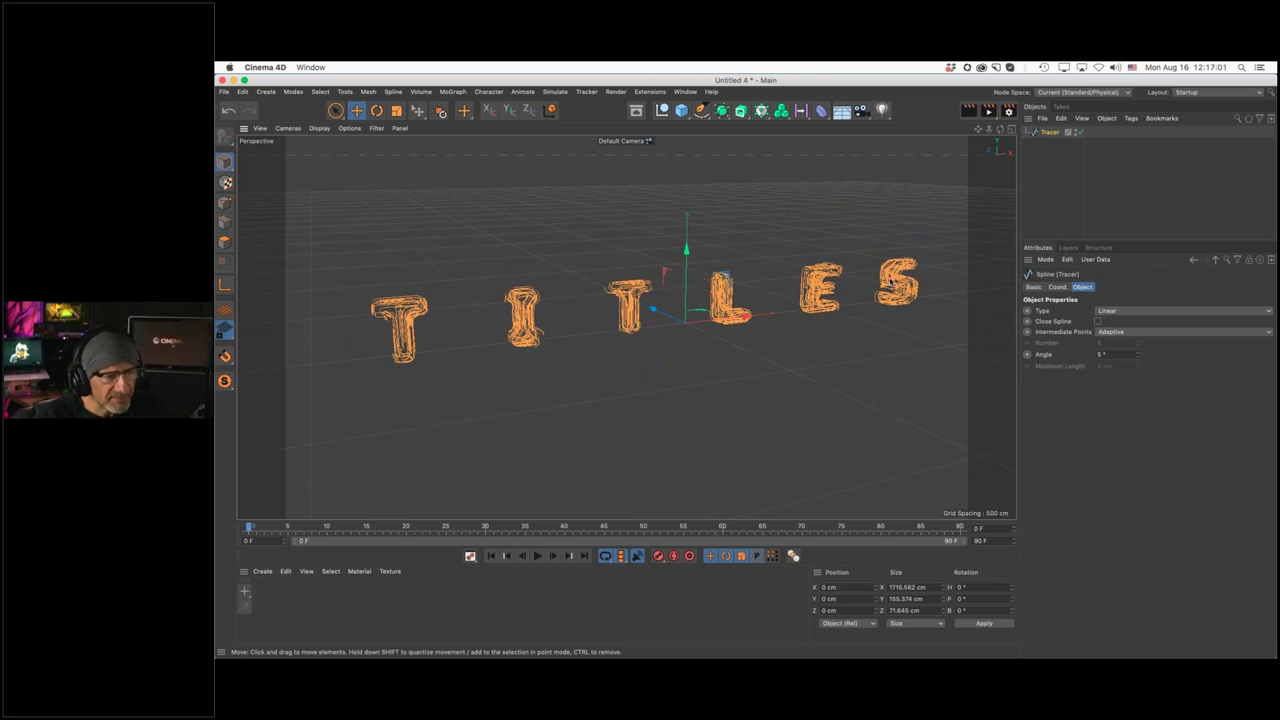
{"action": "scroll", "coordinate": [890, 283], "scroll_direction": "up", "scroll_amount": 5}
{"action": "left_click_drag", "start_coordinate": [890, 283], "coordinate": [830, 278], "text": "alt"}
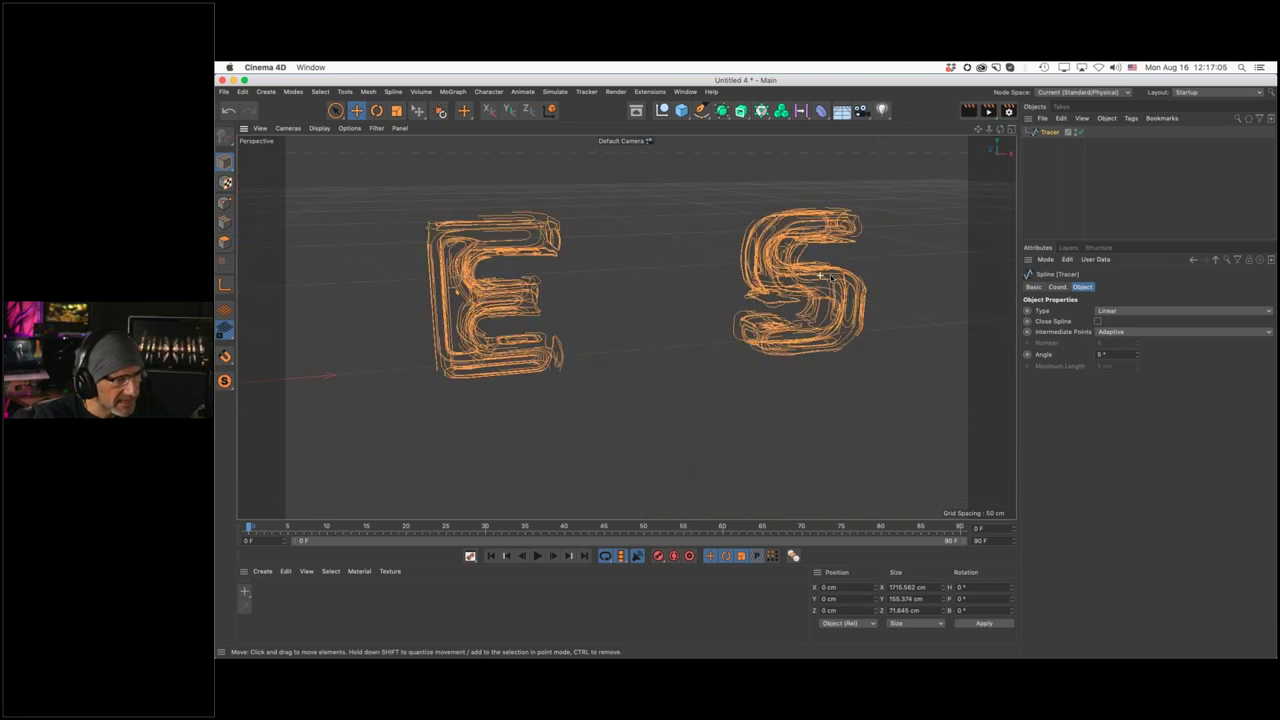
{"action": "scroll", "coordinate": [830, 278], "scroll_direction": "down", "scroll_amount": 8}
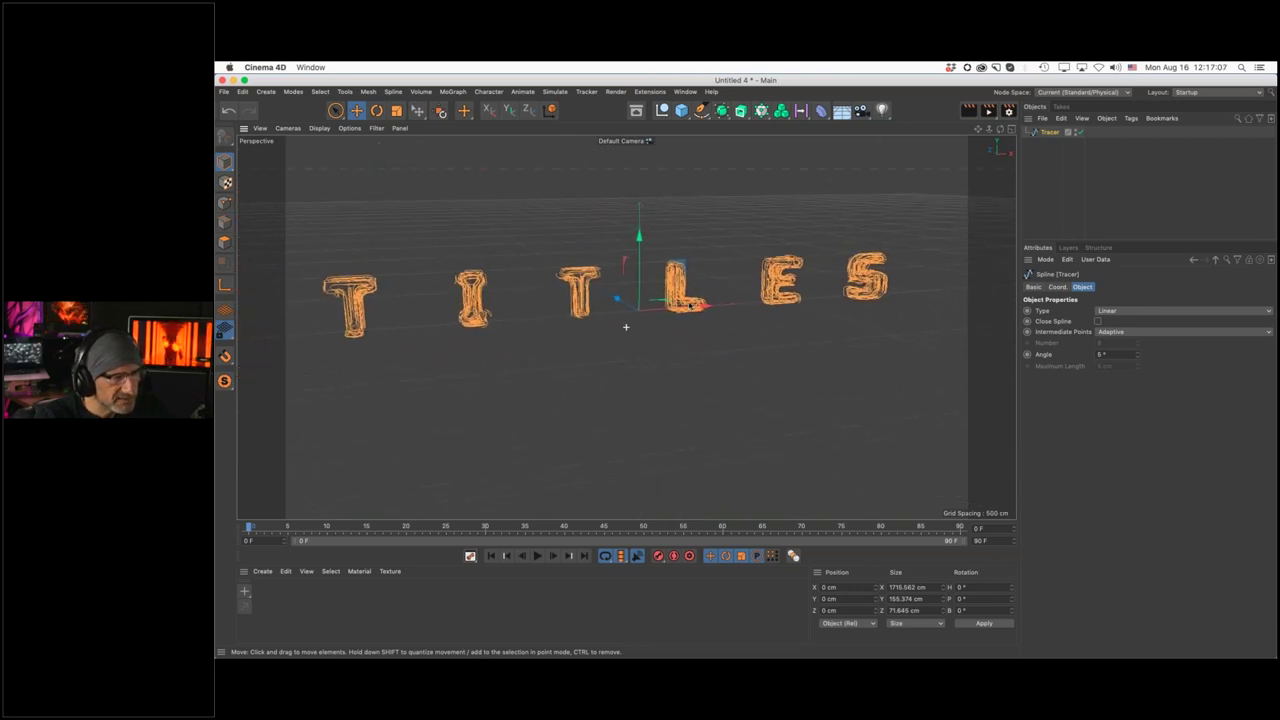
{"action": "middle_click_drag", "start_coordinate": [626, 327], "coordinate": [631, 337], "text": "alt"}
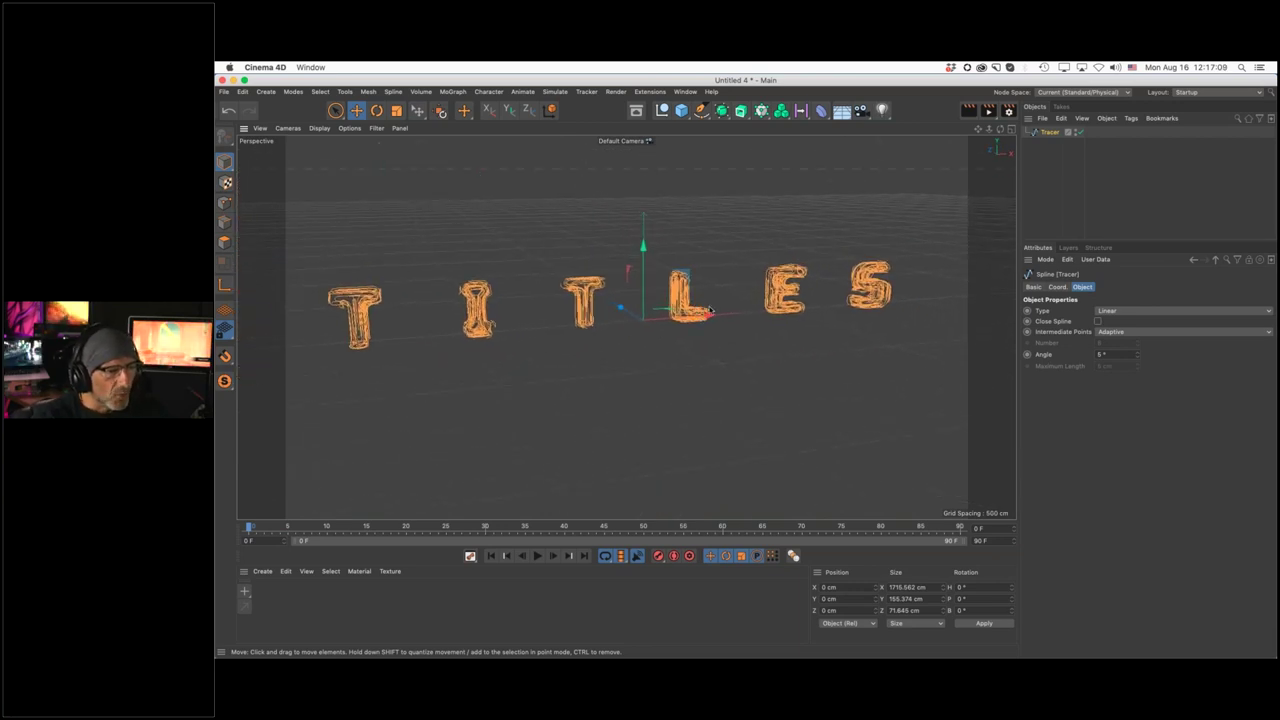
Rename the pasted spline to 'Lines Text'
{"action": "double_click", "coordinate": [1050, 133]}
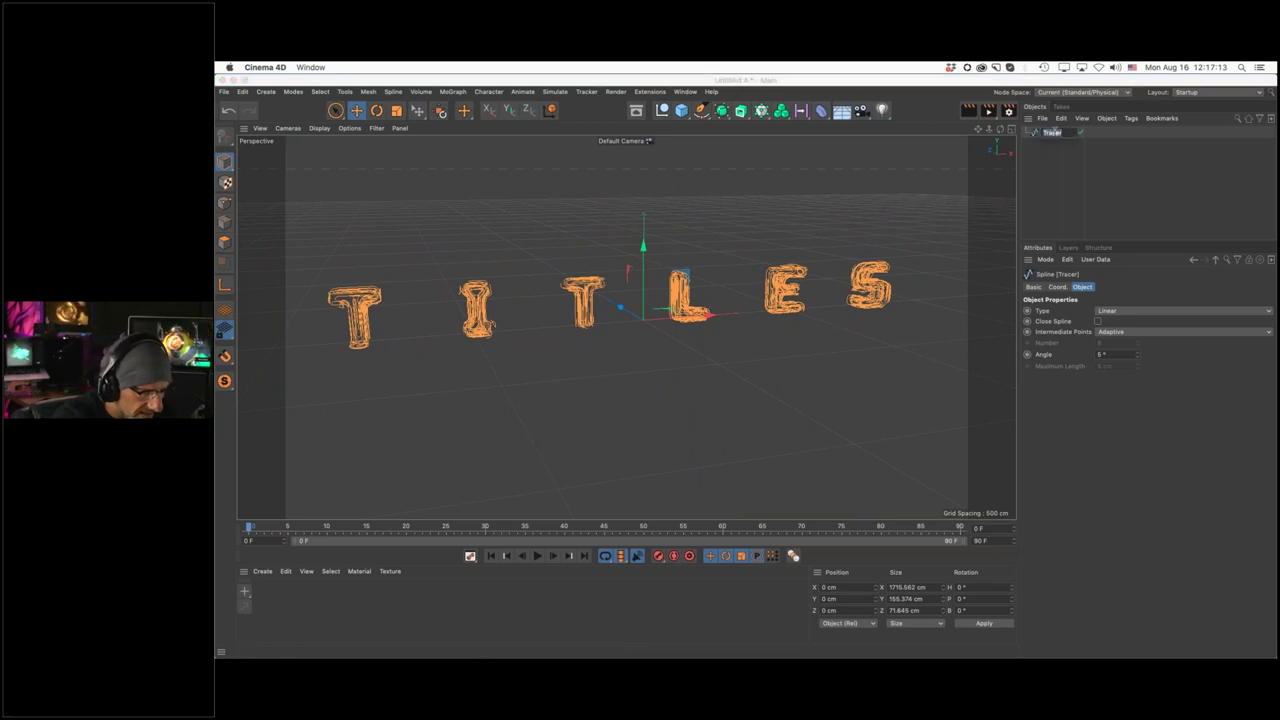
{"action": "type", "text": "Lines Text"}
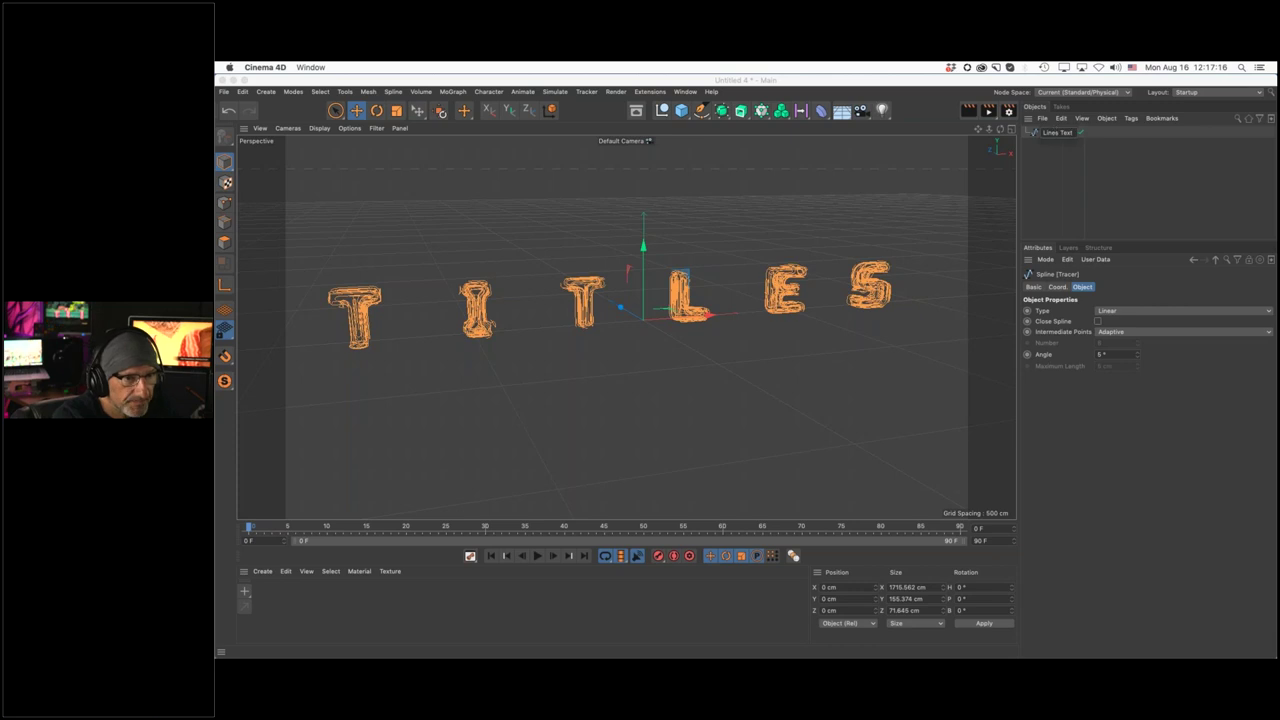
{"action": "key", "text": "Return"}
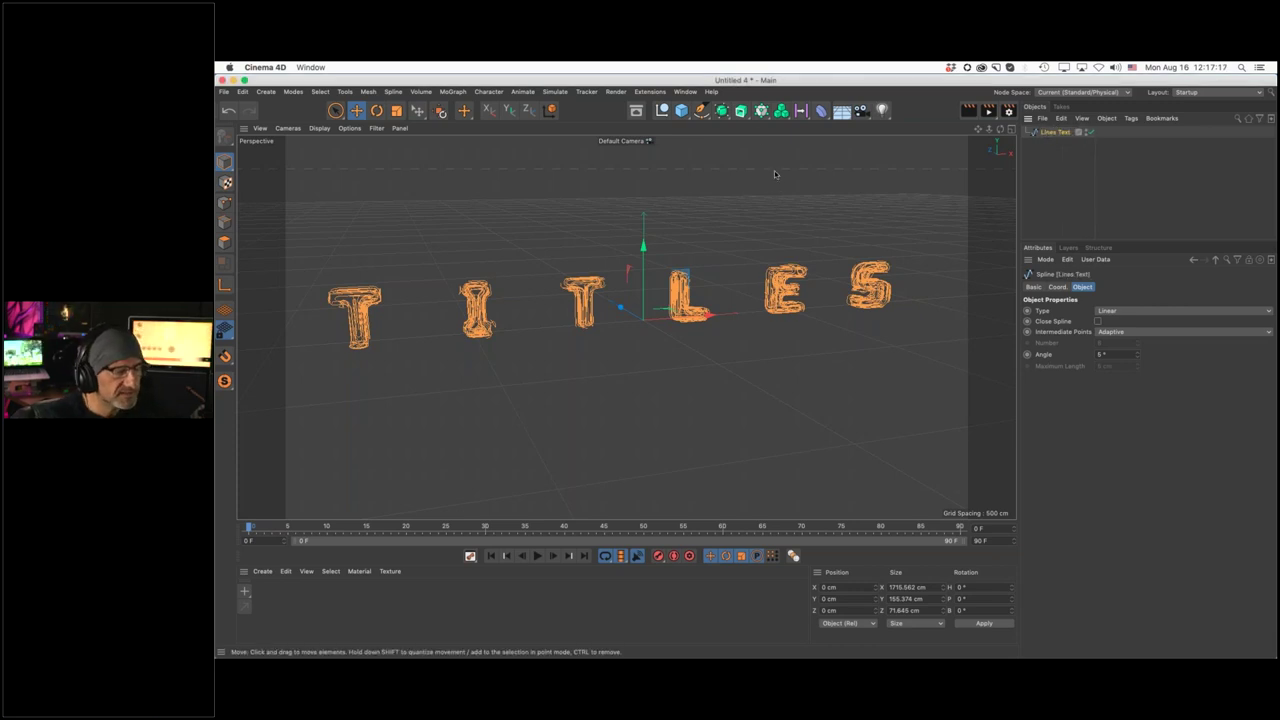
{"action": "left_click", "coordinate": [691, 93]}
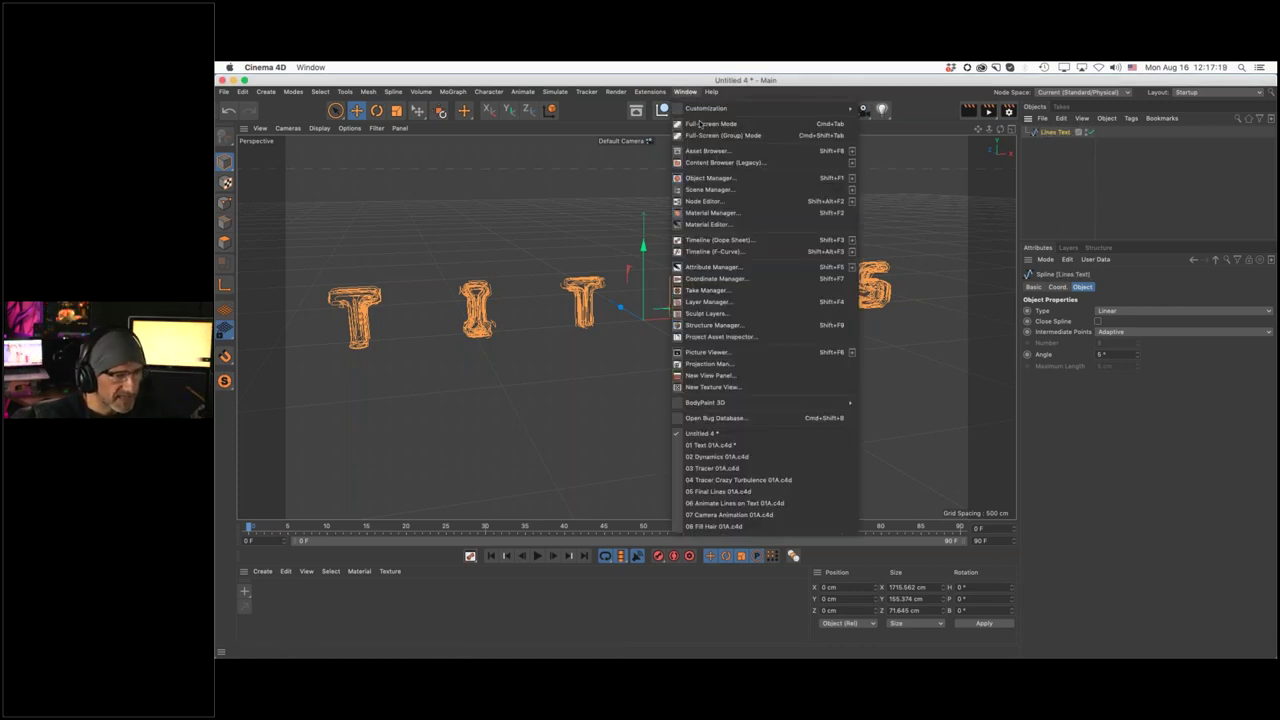
Copy the Extrude with its Text Spline from 01 Text 01A.c4d into Untitled 4
{"action": "left_click", "coordinate": [790, 435]}
{"action": "left_click", "coordinate": [1056, 144]}
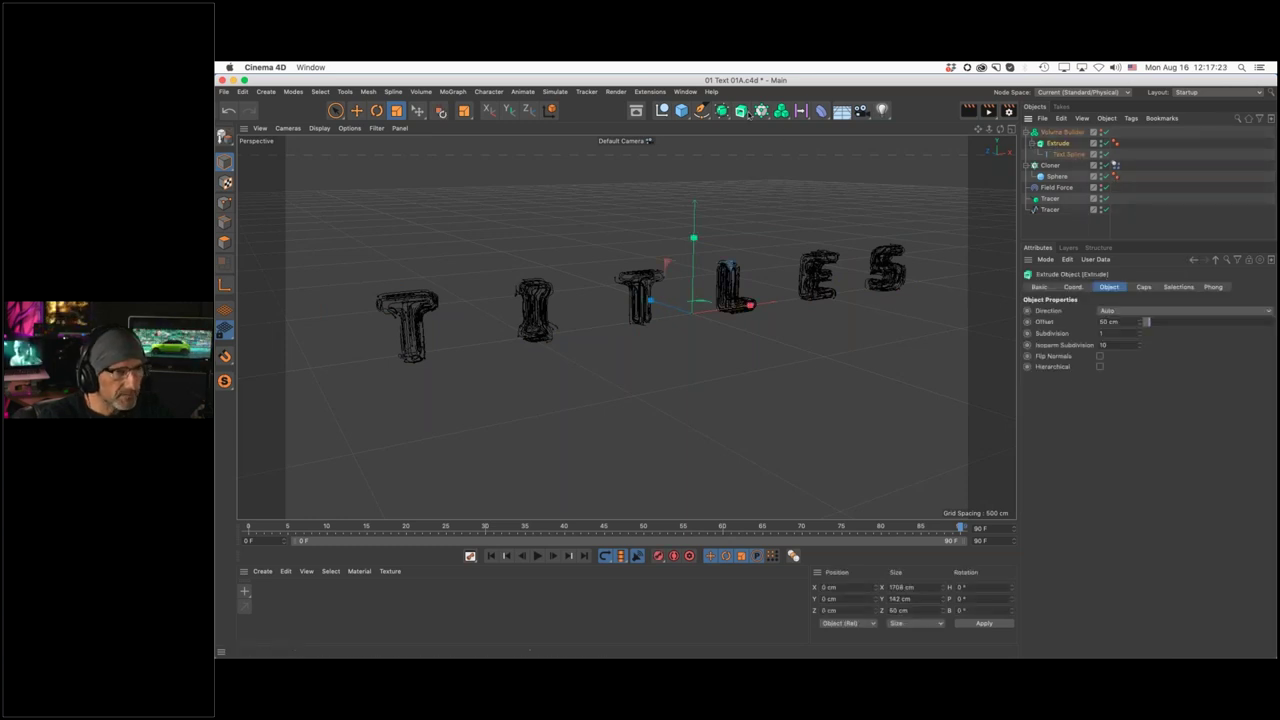
{"action": "left_click_drag", "start_coordinate": [742, 111], "coordinate": [960, 303]}
{"action": "key", "text": "super+w"}
{"action": "key", "text": "super+w"}
{"action": "key", "text": "super+w"}
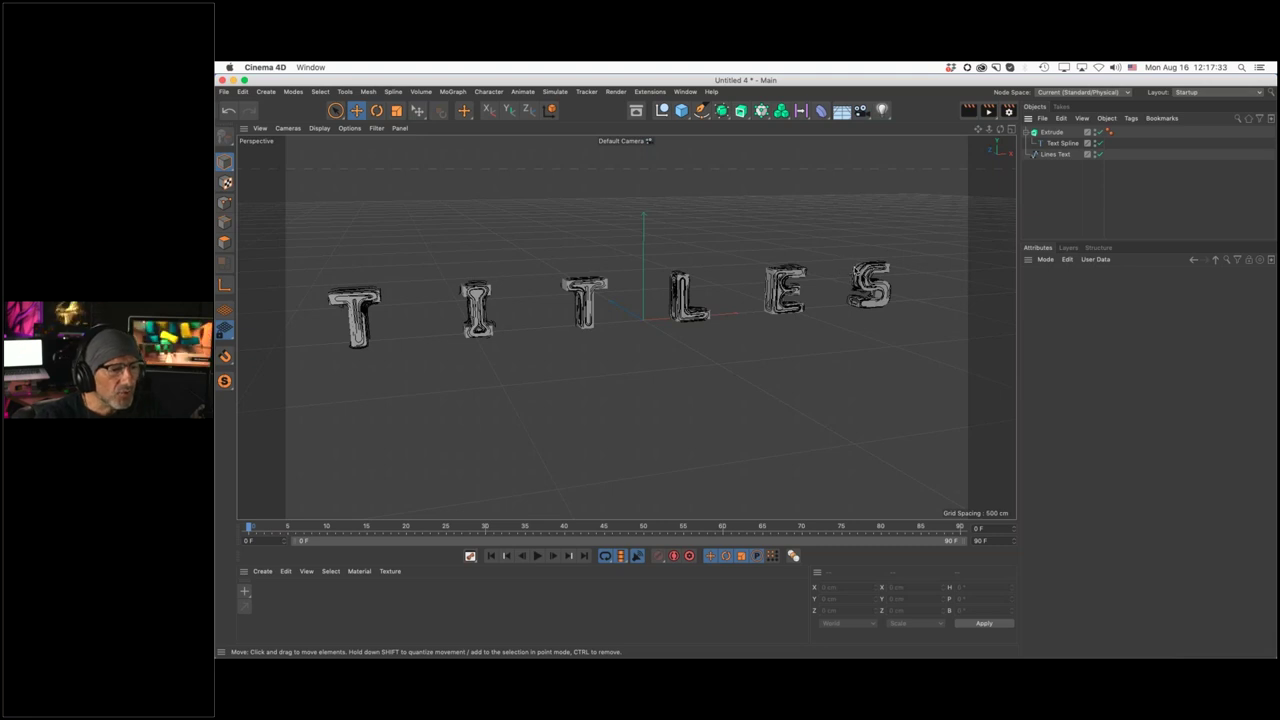
{"action": "left_click", "coordinate": [1055, 155]}
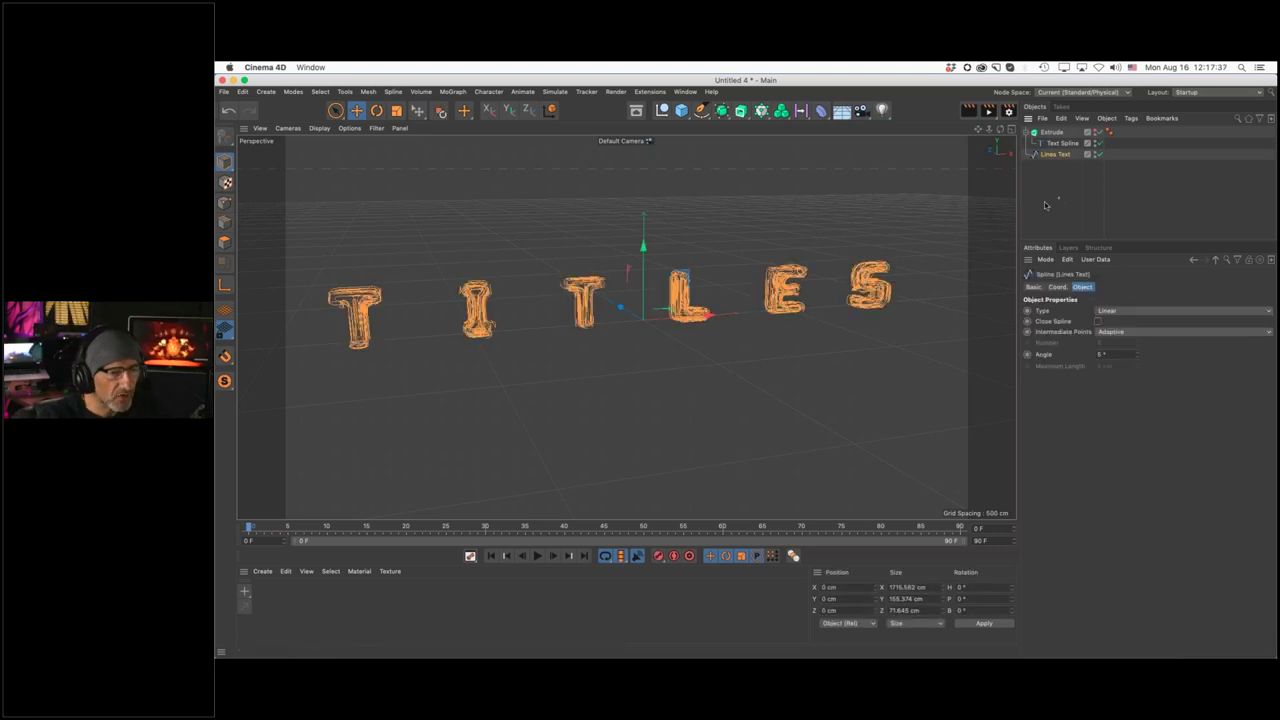
Hide the Lines Text spline so the extruded TITLES letters show plainly
{"action": "left_click", "coordinate": [843, 287]}
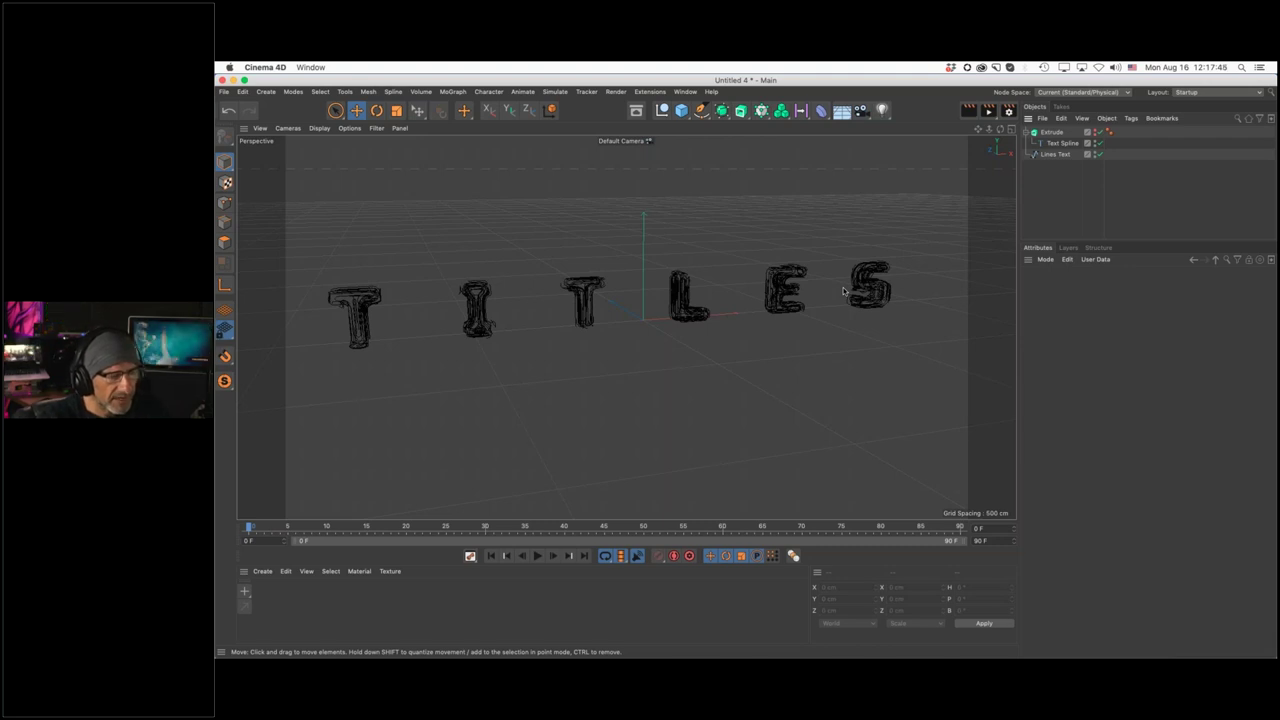
{"action": "left_click_drag", "start_coordinate": [809, 297], "coordinate": [844, 295], "text": "alt"}
{"action": "left_click", "coordinate": [1095, 153]}
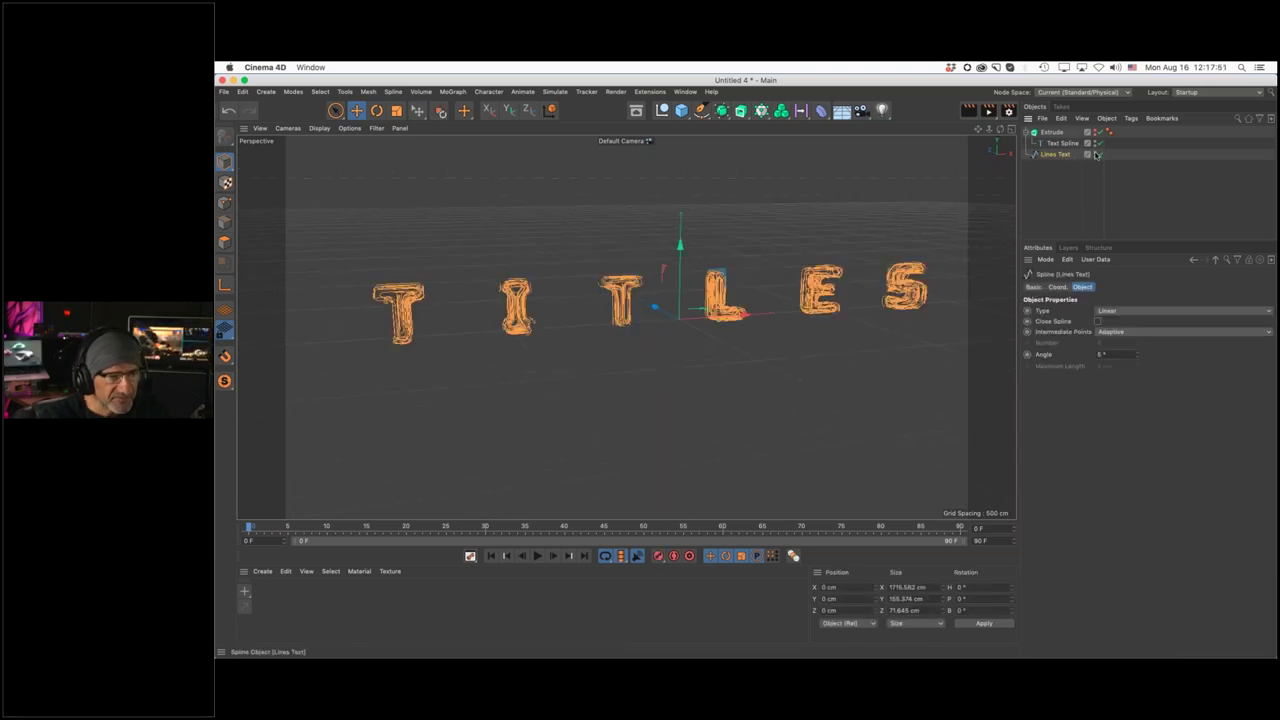
{"action": "left_click", "coordinate": [1096, 154]}
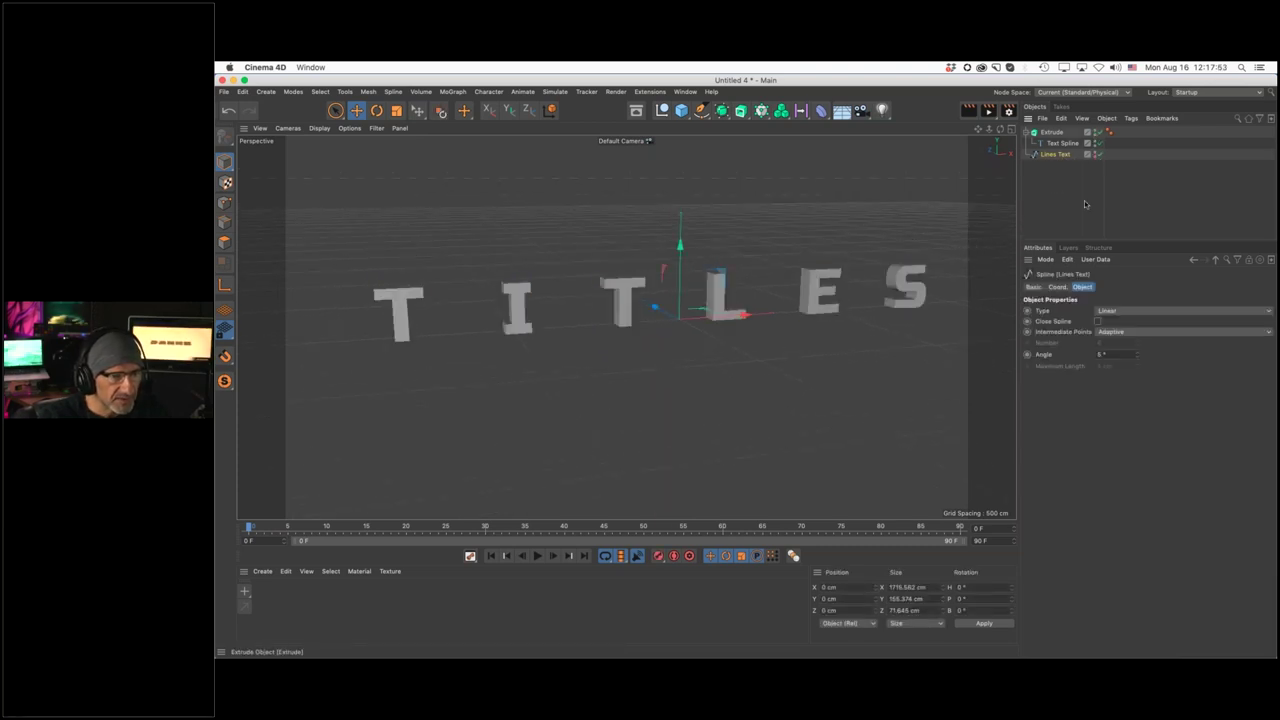
Switch the viewport display to Gouraud Shading (Lines) and select the Extrude
{"action": "left_click", "coordinate": [319, 128]}
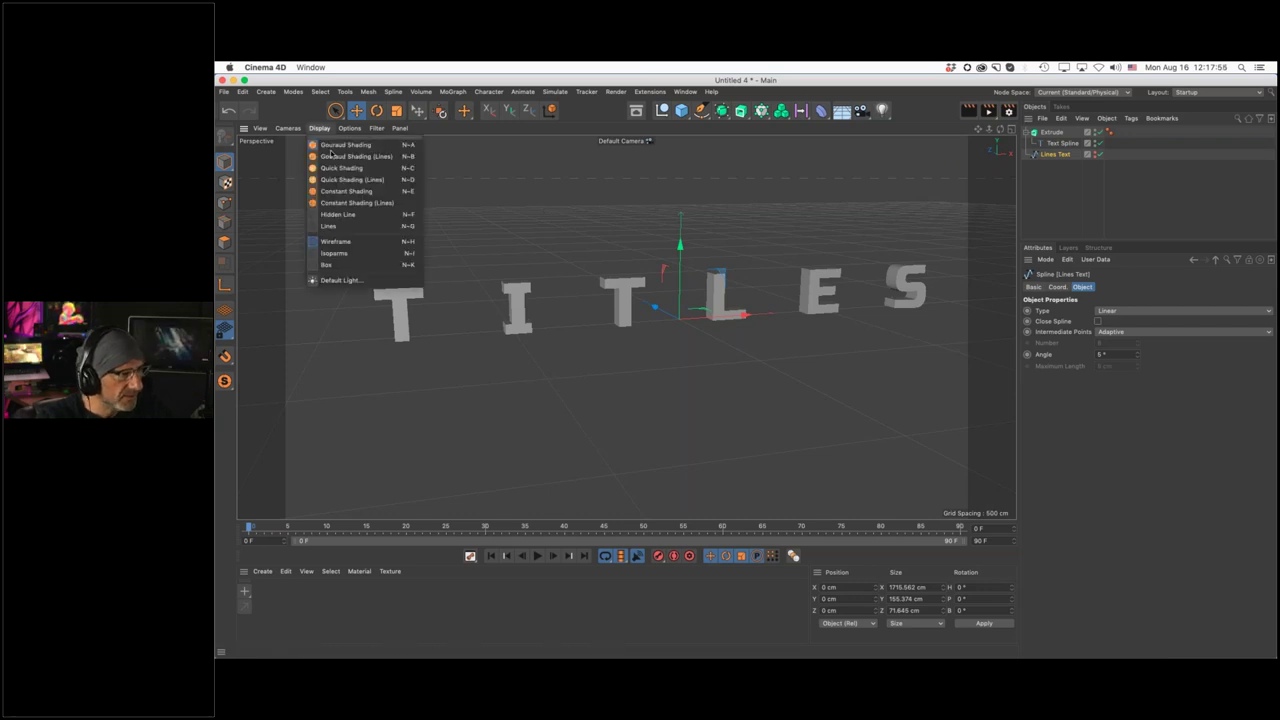
{"action": "left_click", "coordinate": [340, 156]}
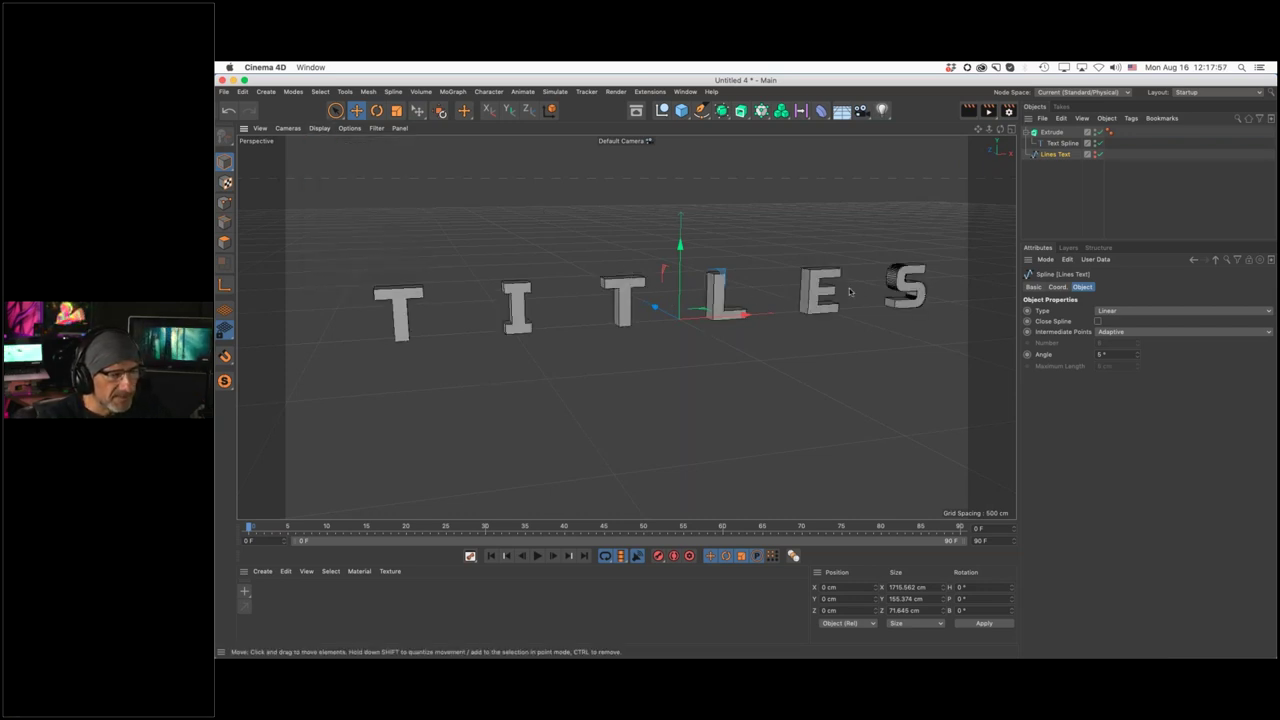
{"action": "left_click_drag", "start_coordinate": [850, 291], "coordinate": [820, 285], "text": "alt"}
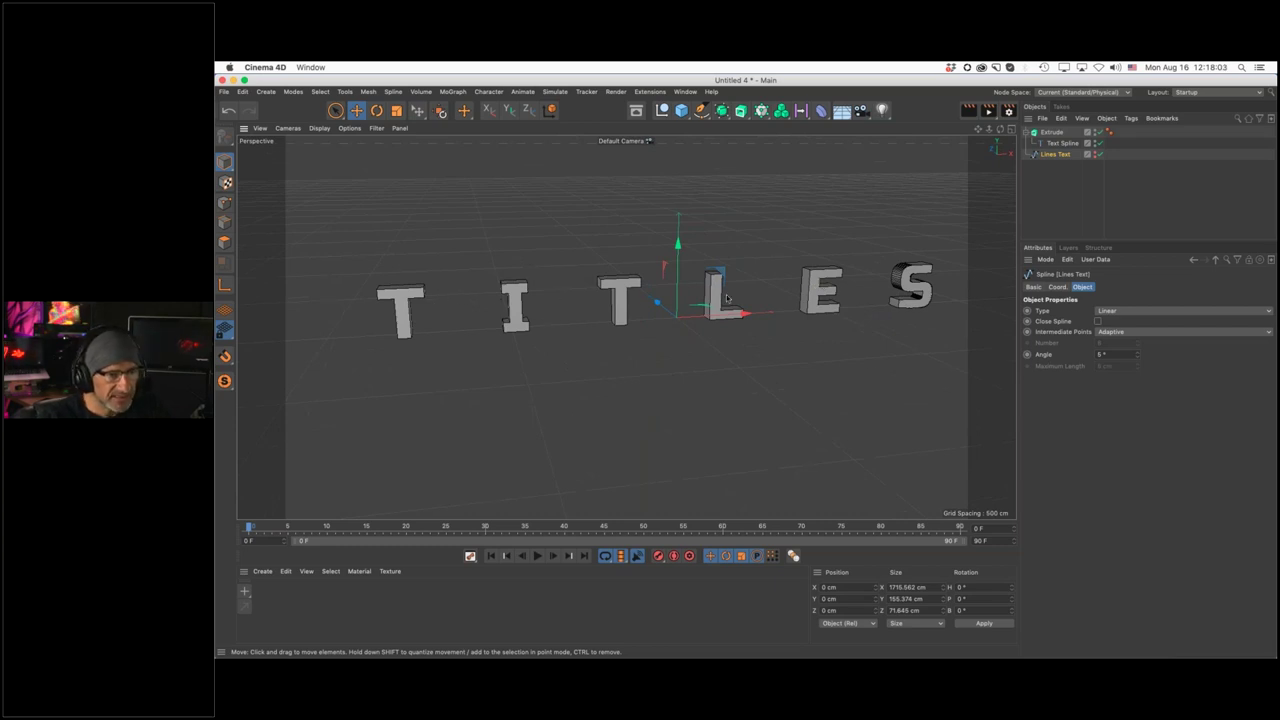
{"action": "left_click", "coordinate": [1046, 133]}
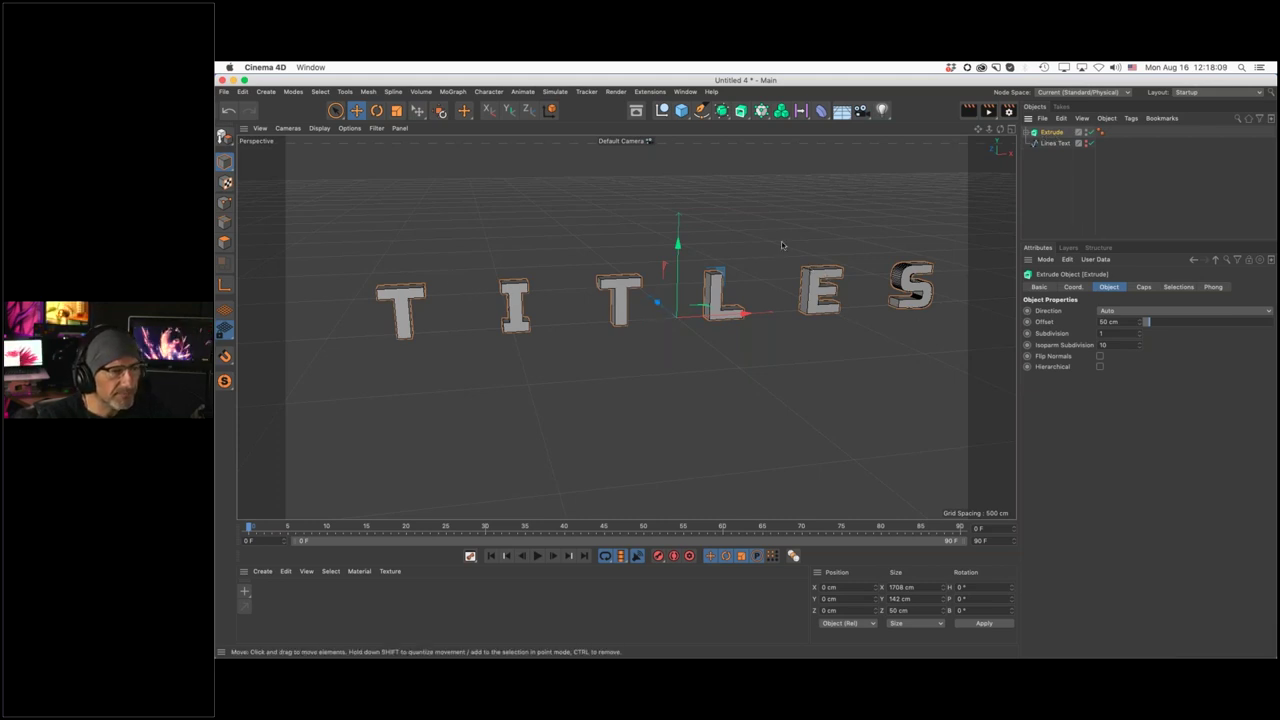
Add a Fracture object and nest the Extrude inside it
{"action": "left_click_drag", "start_coordinate": [761, 110], "coordinate": [882, 153]}
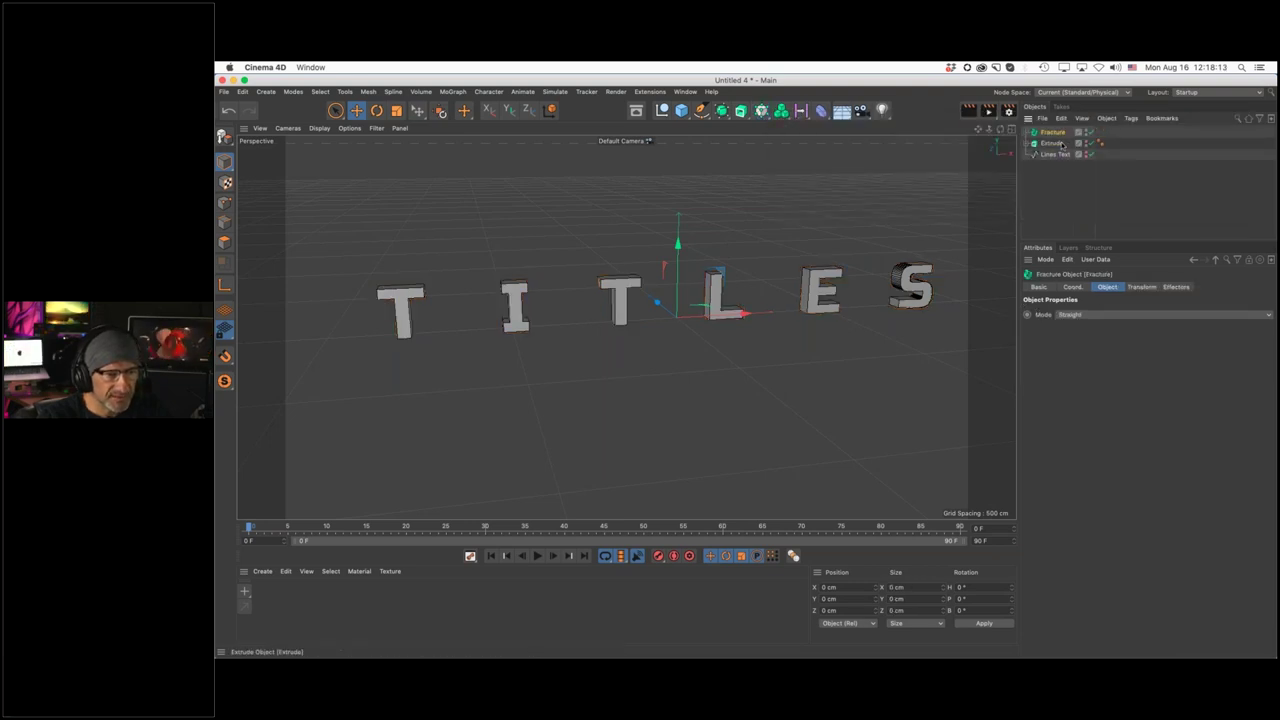
{"action": "left_click_drag", "start_coordinate": [1055, 145], "coordinate": [1056, 134]}
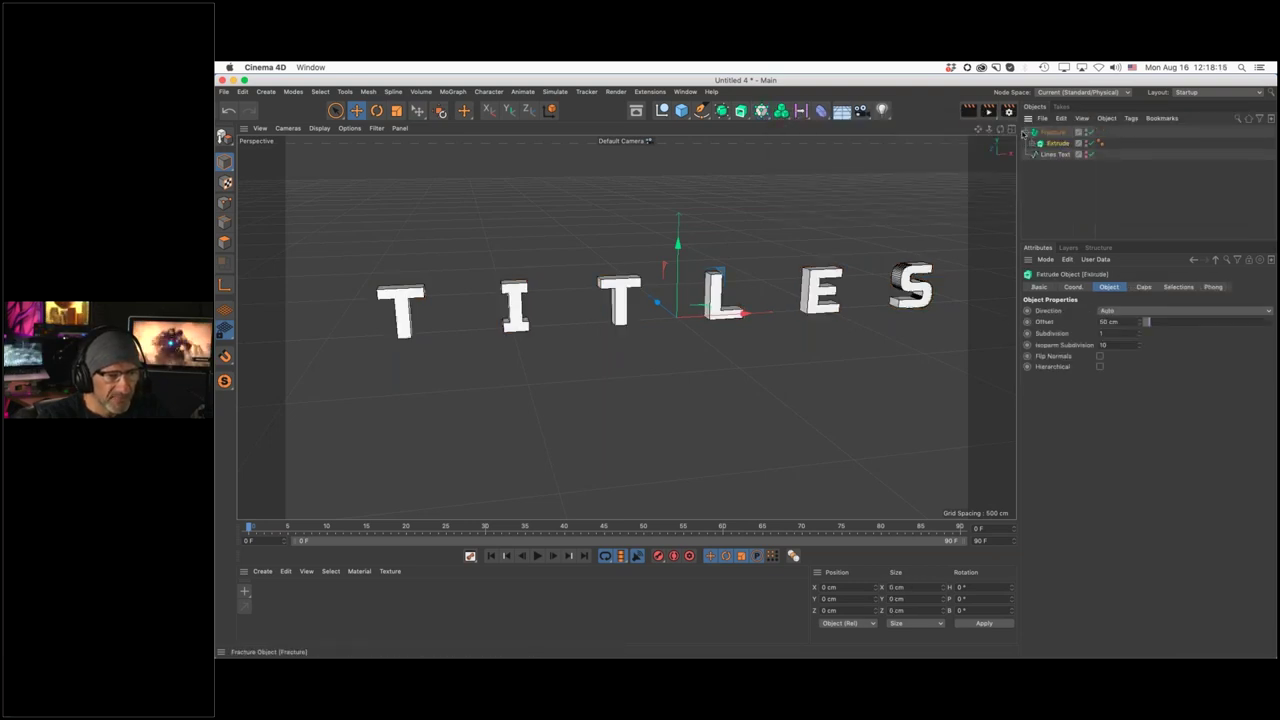
{"action": "left_click", "coordinate": [1027, 132]}
{"action": "left_click", "coordinate": [1051, 133]}
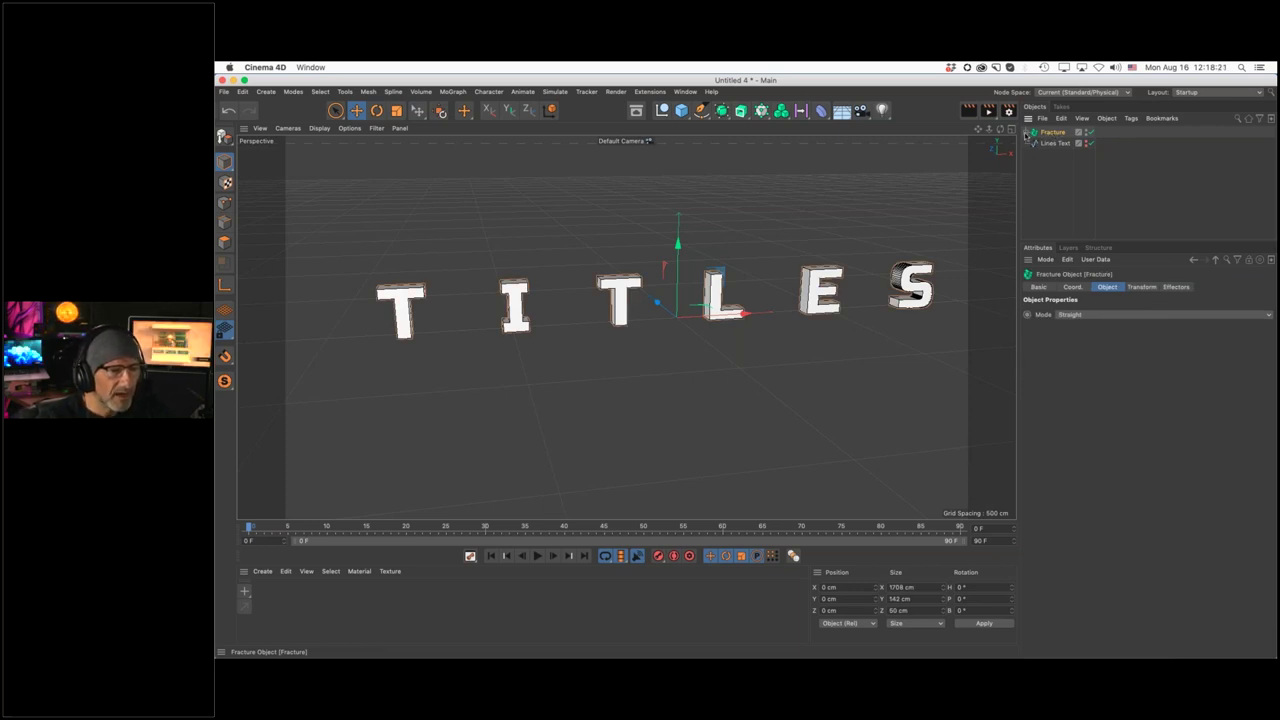
{"action": "left_click", "coordinate": [1027, 133]}
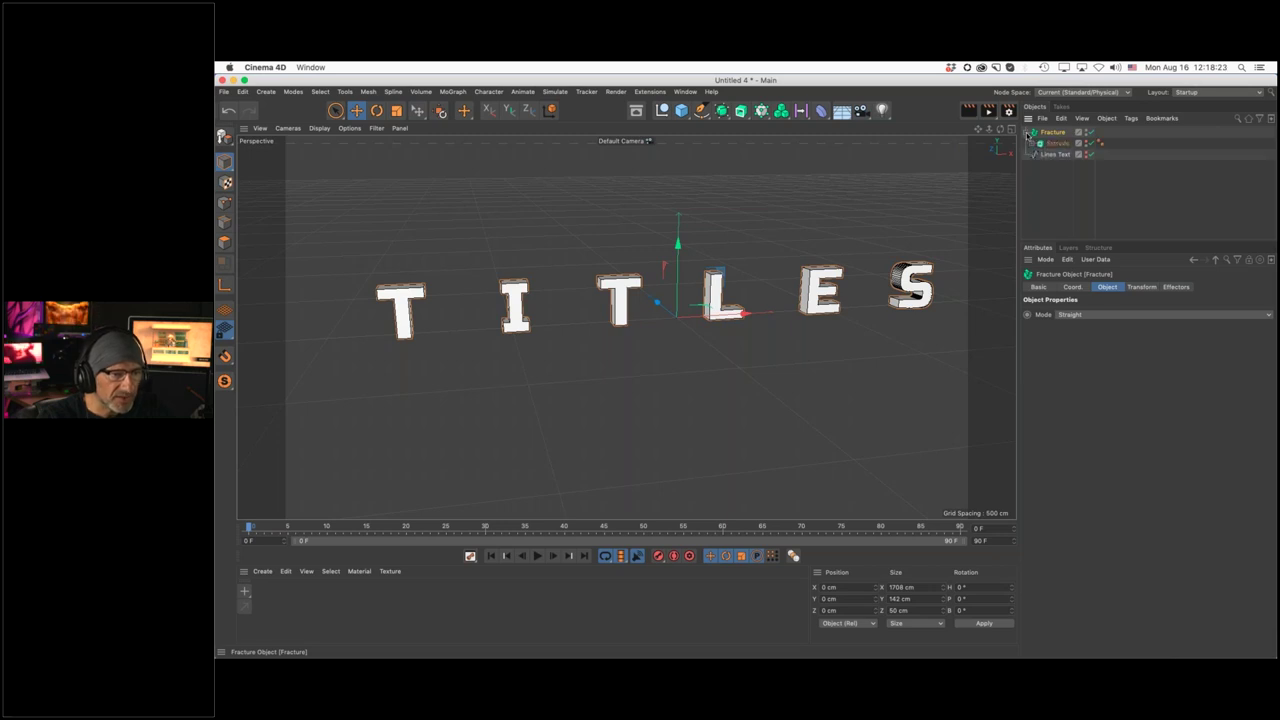
{"action": "left_click", "coordinate": [1027, 133]}
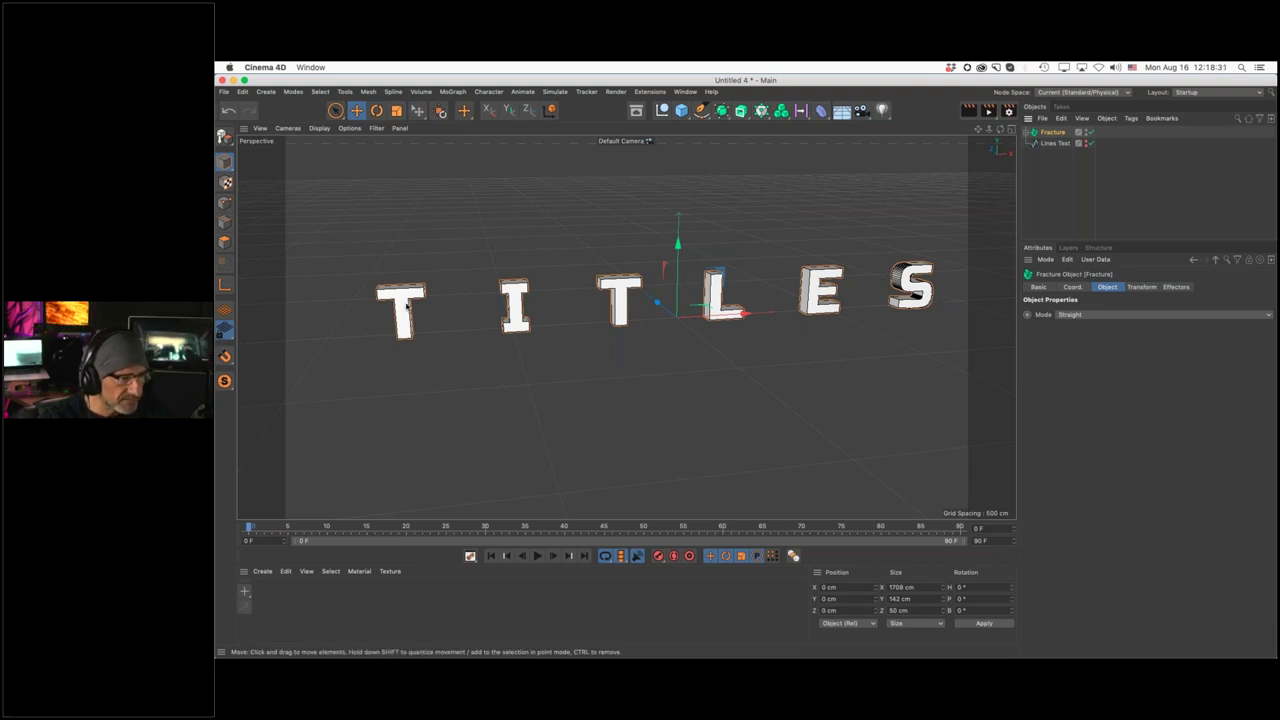
Remove the Extrude so Lines Text sits under Fracture, and set Fracture Mode to Explode Segments
{"action": "left_click", "coordinate": [1063, 315]}
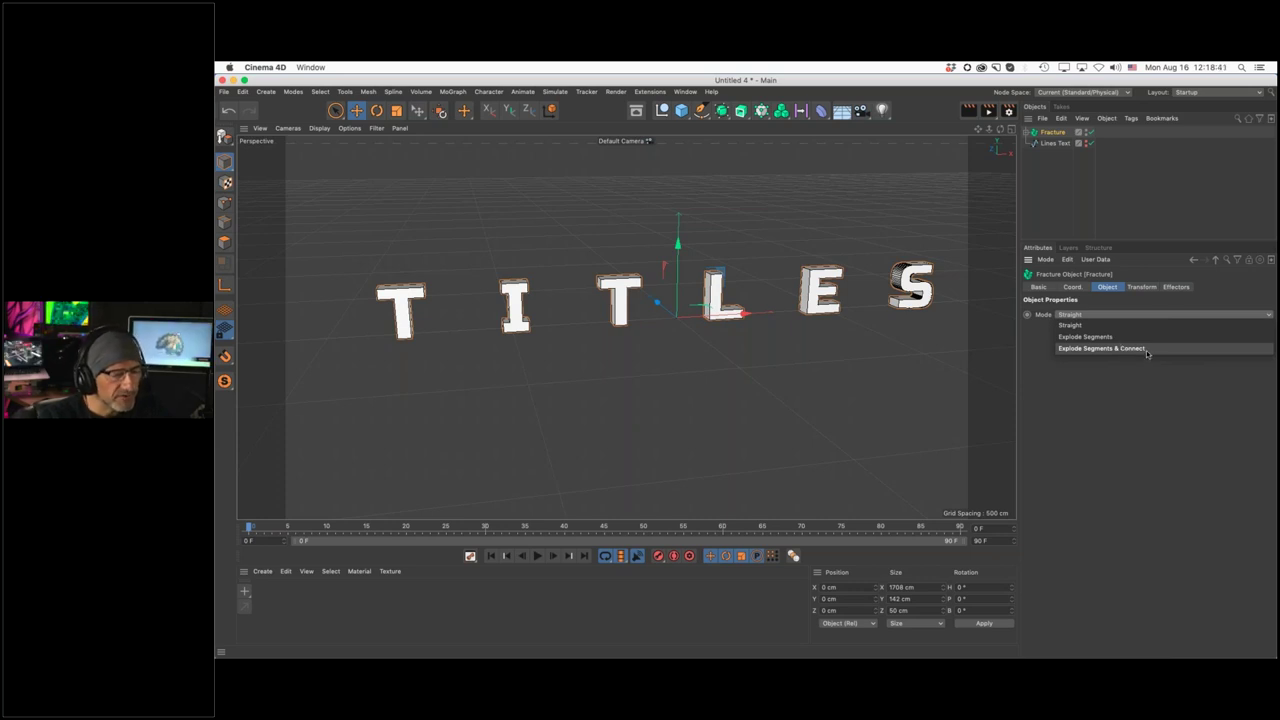
{"action": "key", "text": "Escape"}
{"action": "left_click", "coordinate": [1029, 132]}
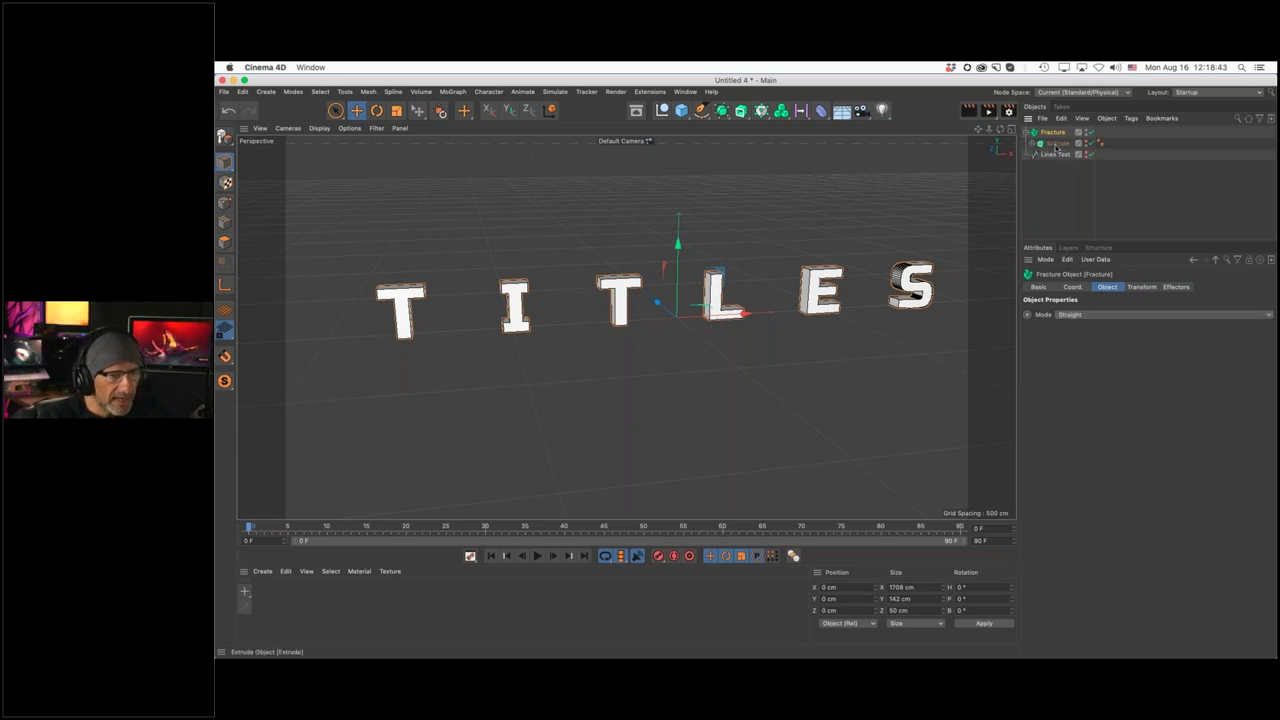
{"action": "left_click", "coordinate": [1057, 146]}
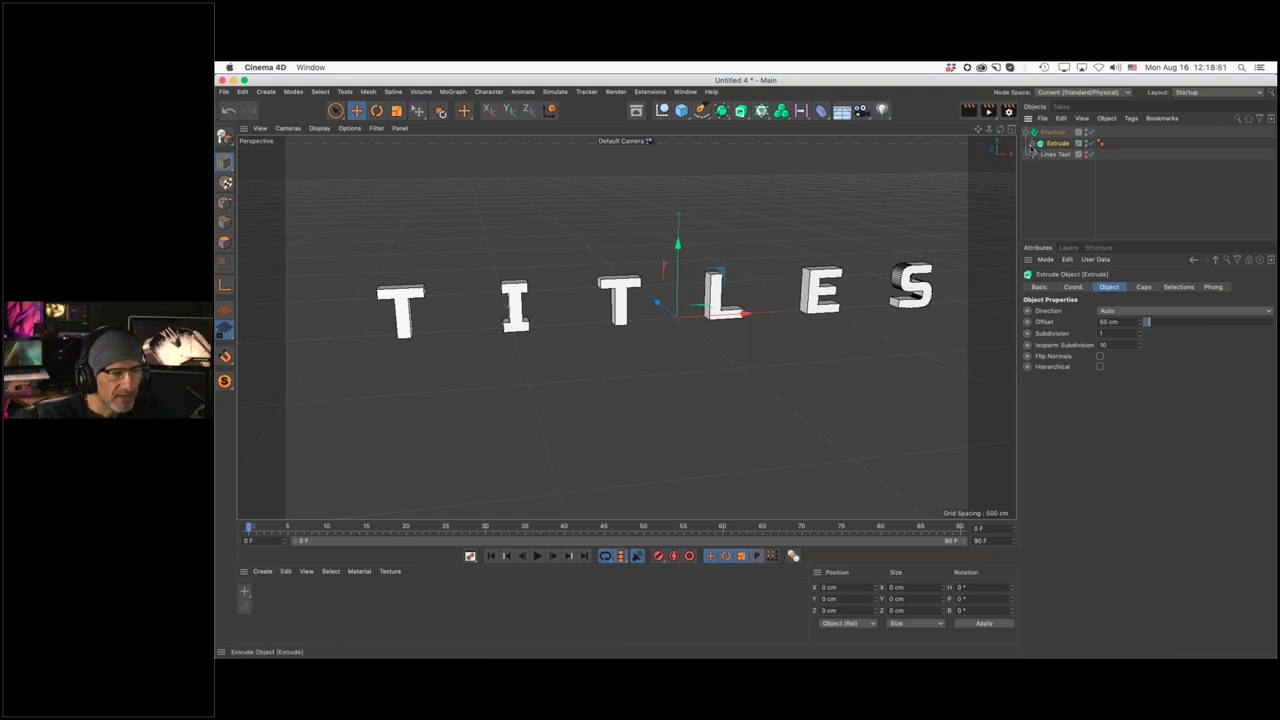
{"action": "left_click", "coordinate": [1055, 134]}
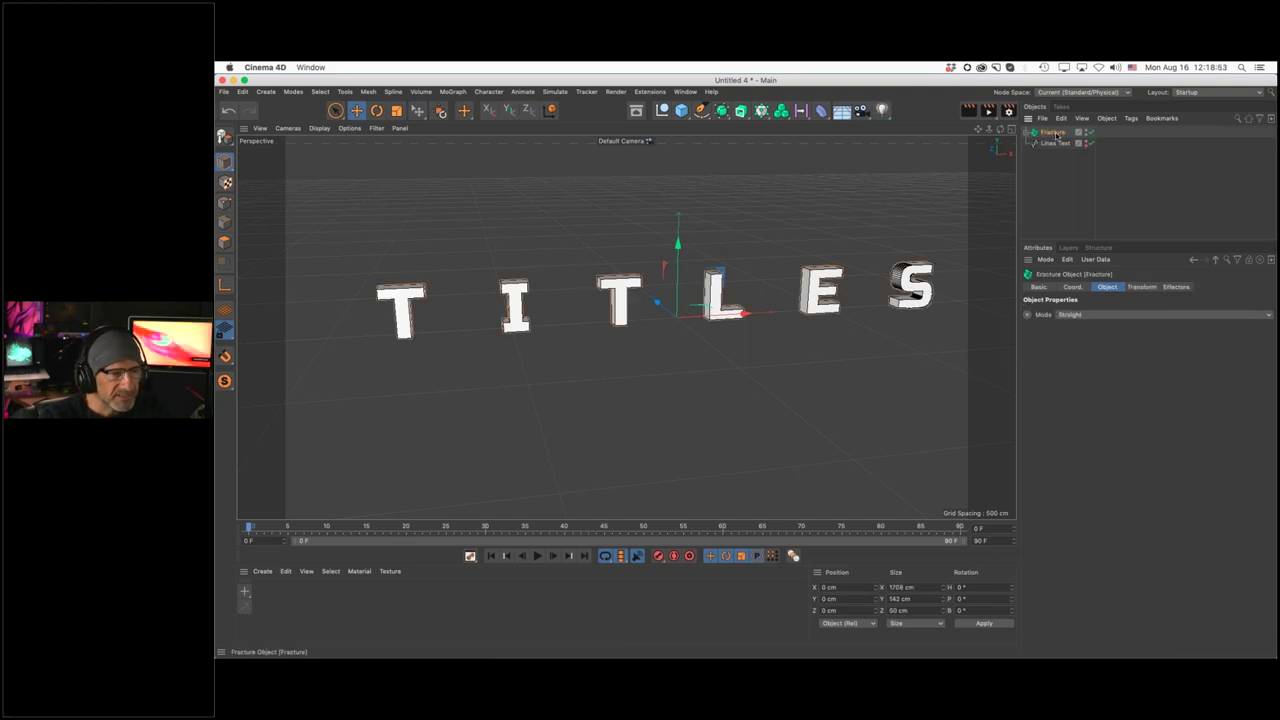
{"action": "left_click", "coordinate": [1070, 314]}
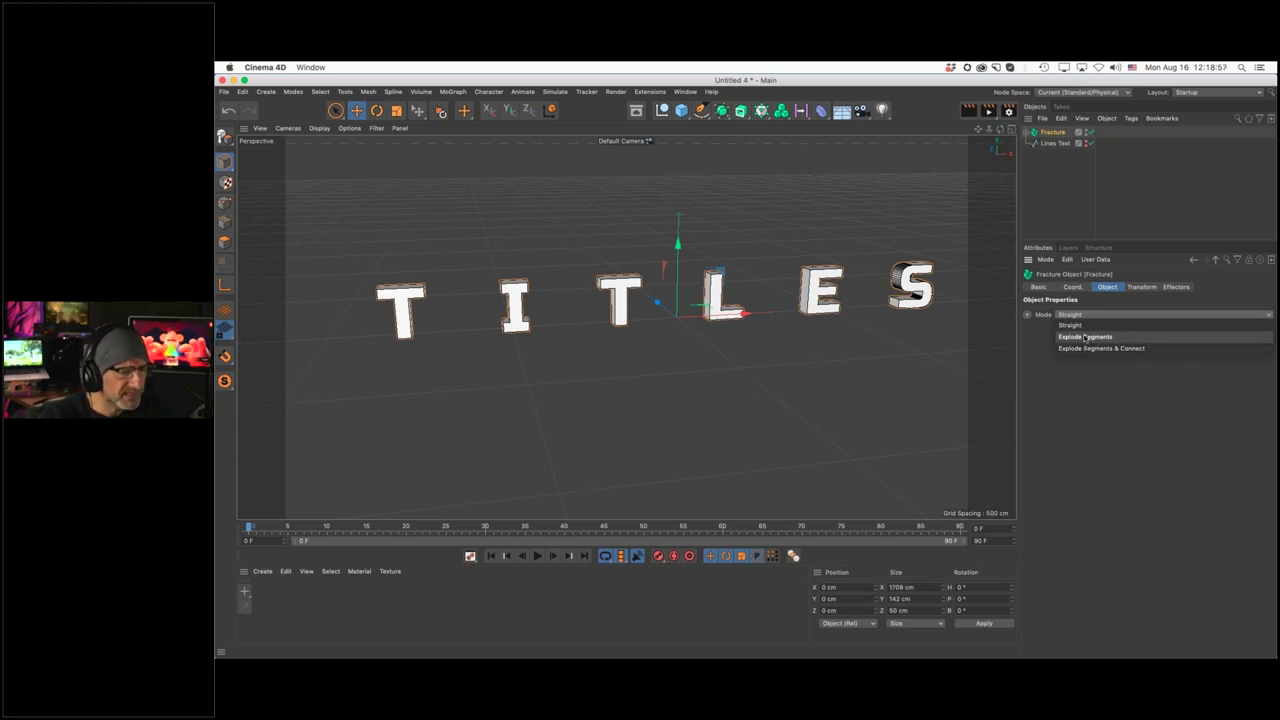
{"action": "left_click", "coordinate": [1085, 337]}
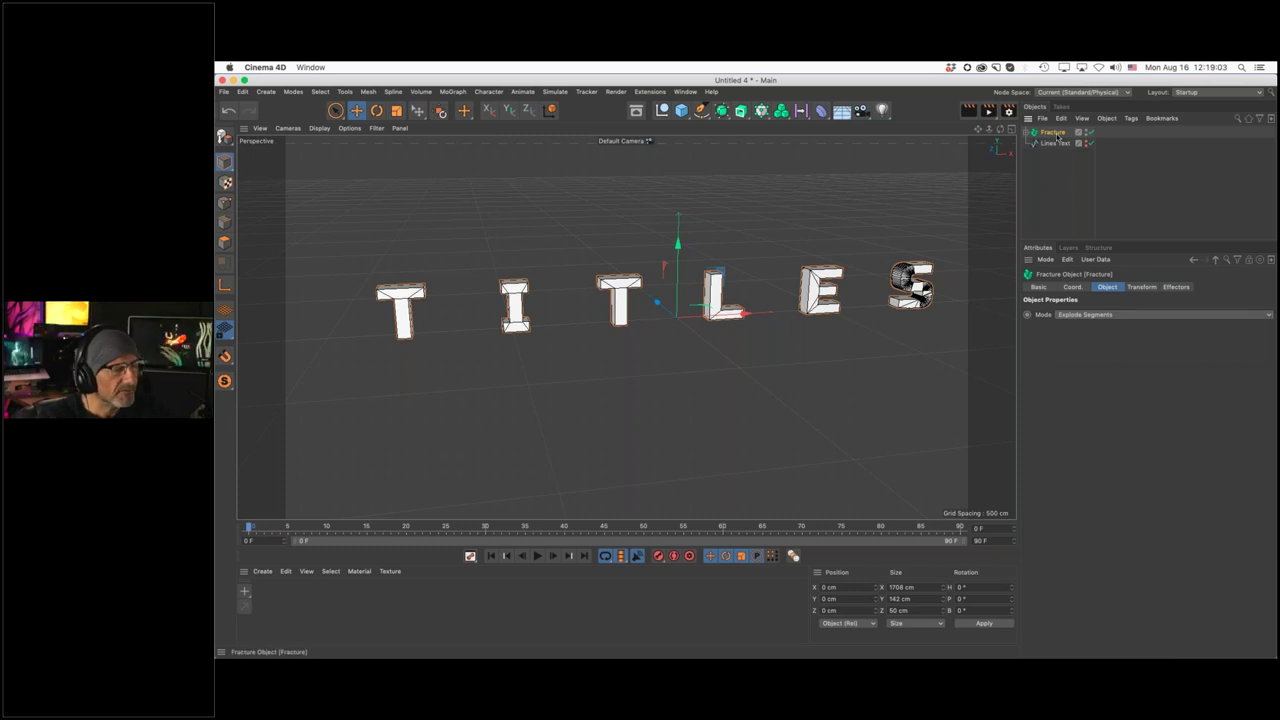
Set the timeline's end frame to 180
{"action": "middle_click_drag", "start_coordinate": [833, 280], "coordinate": [800, 286], "text": "alt"}
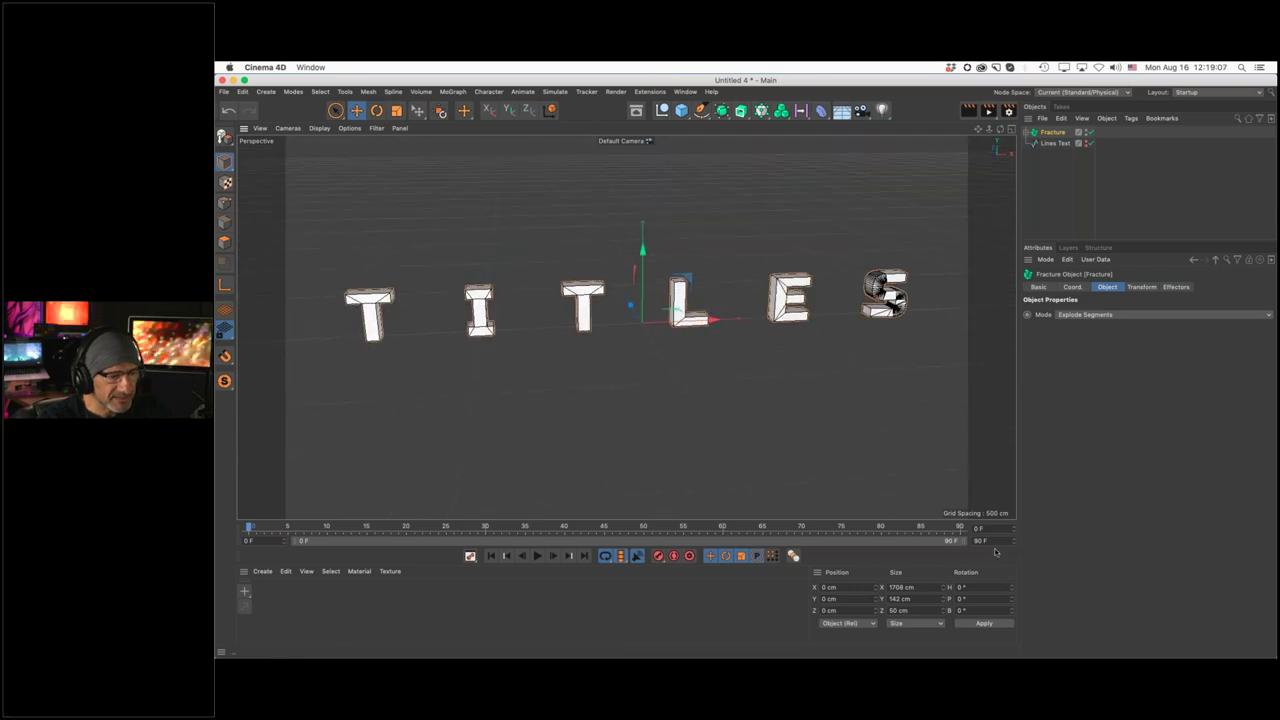
{"action": "type", "text": "180"}
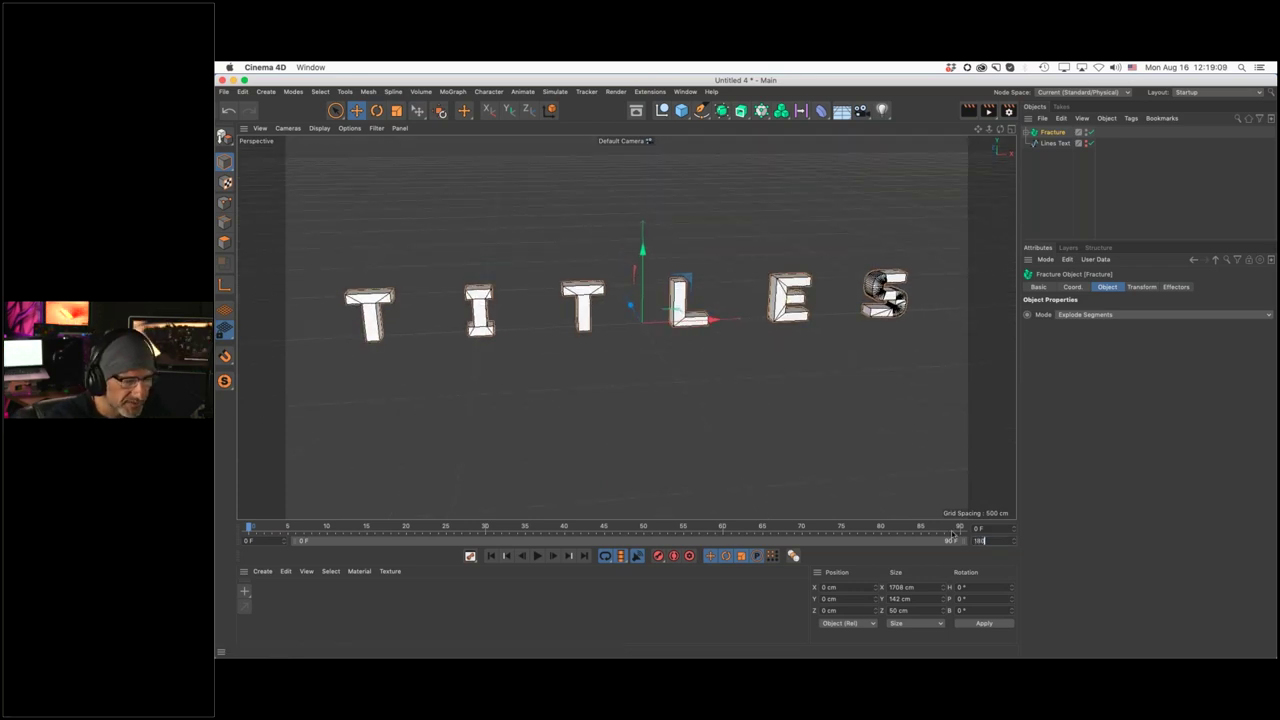
{"action": "key", "text": "Return"}
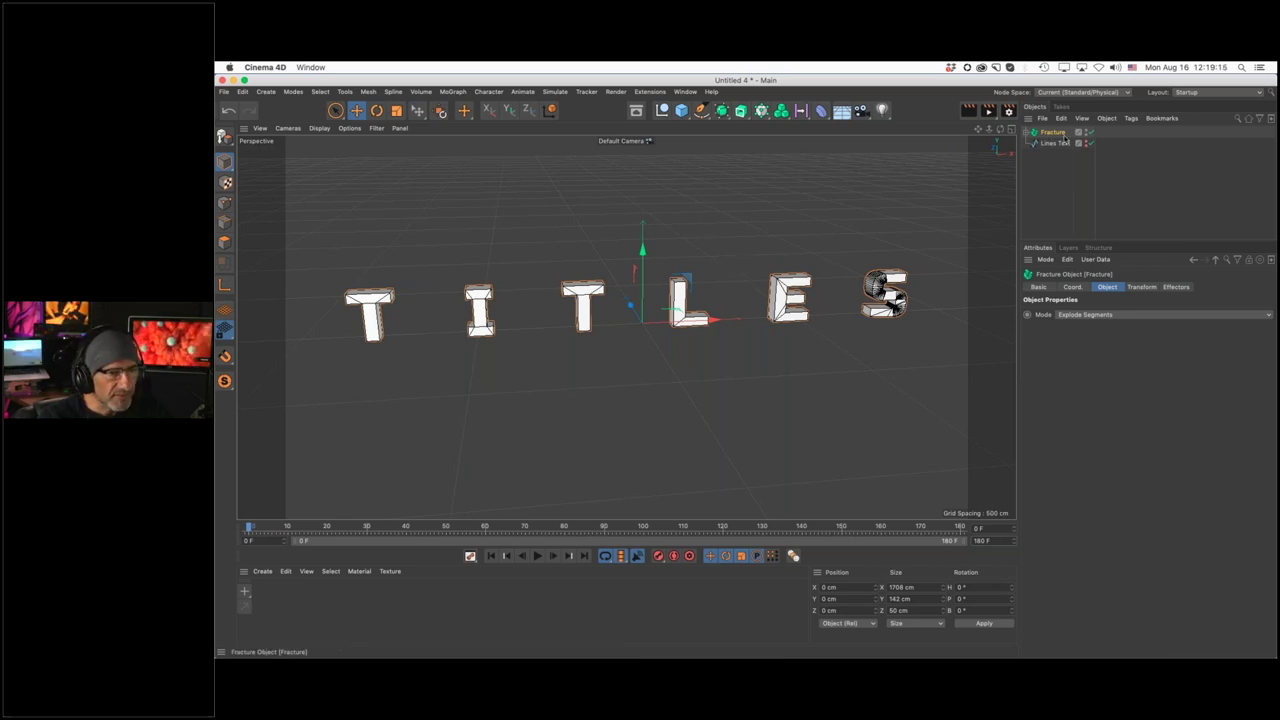
Add a Step effector and uncheck its Scale parameter
{"action": "left_click", "coordinate": [453, 91]}
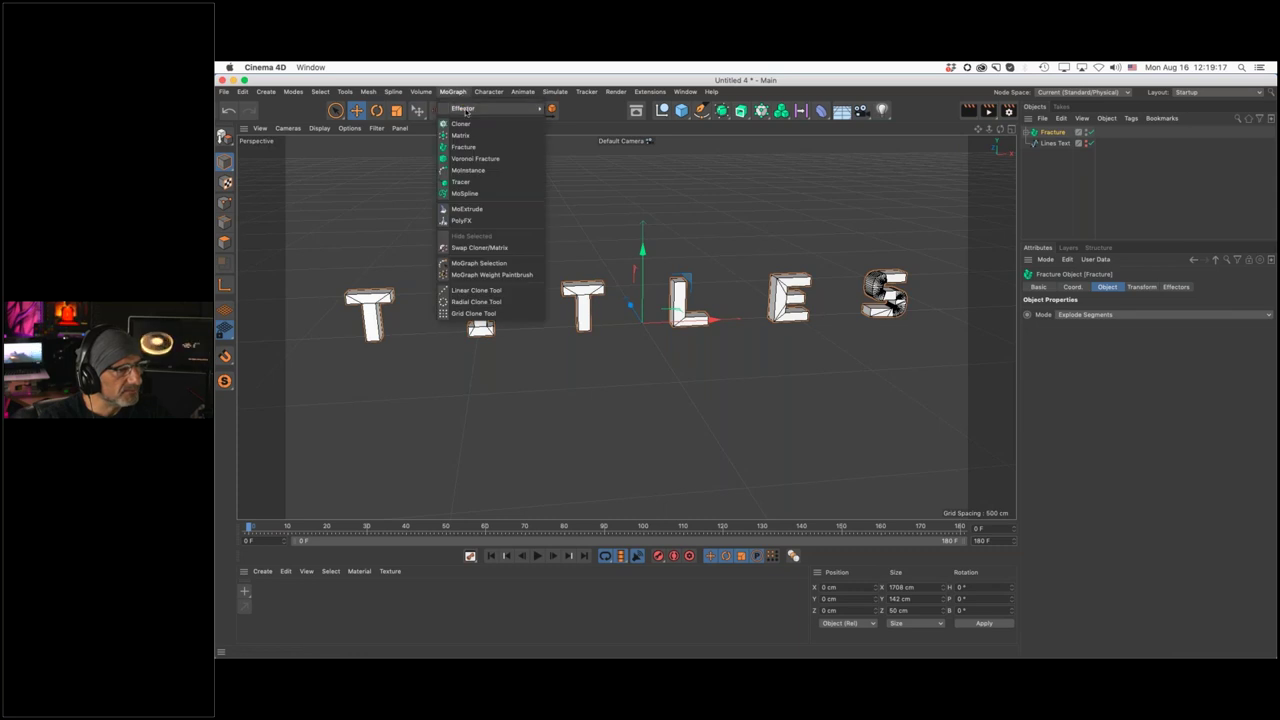
{"action": "mouse_move", "coordinate": [465, 110]}
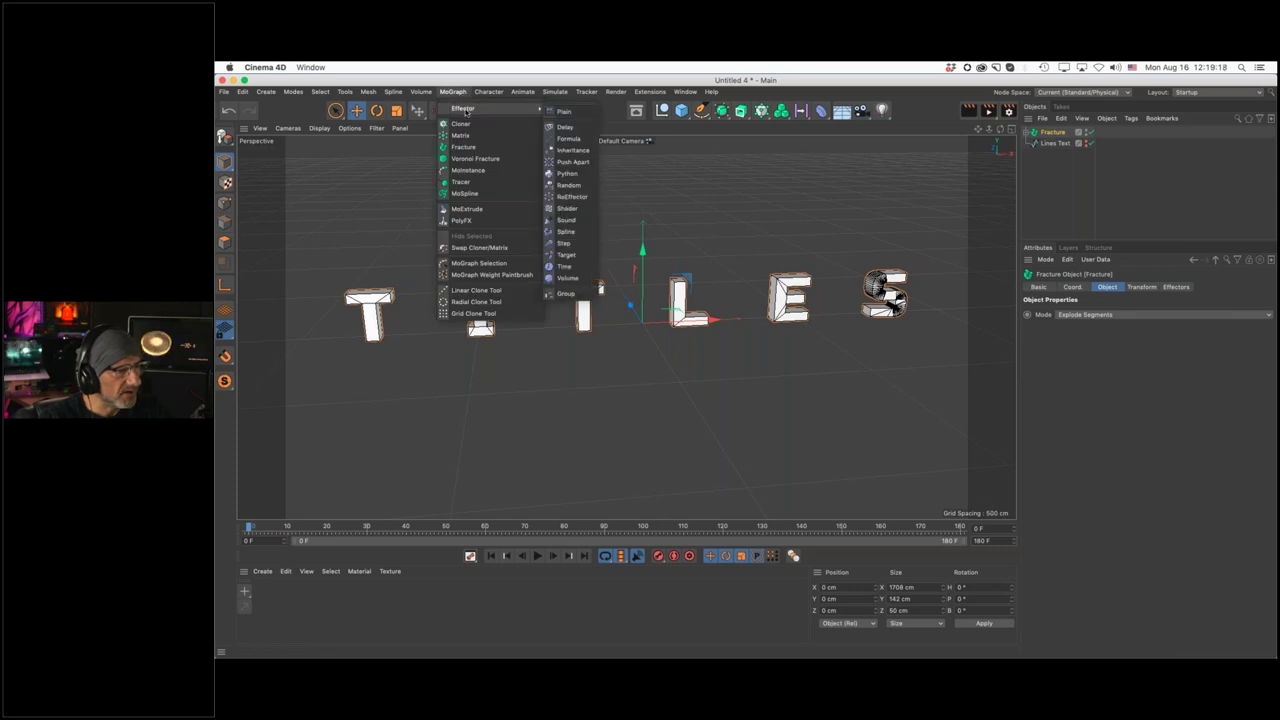
{"action": "left_click", "coordinate": [565, 244]}
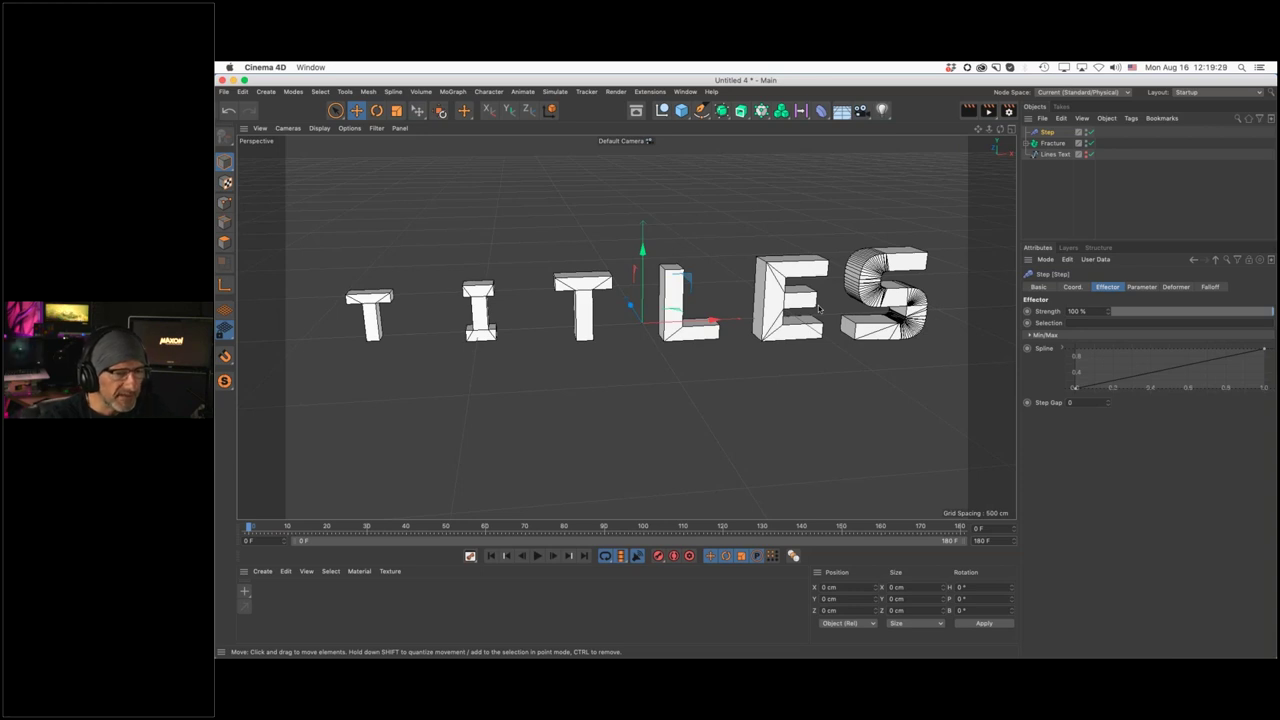
{"action": "left_click", "coordinate": [1141, 287]}
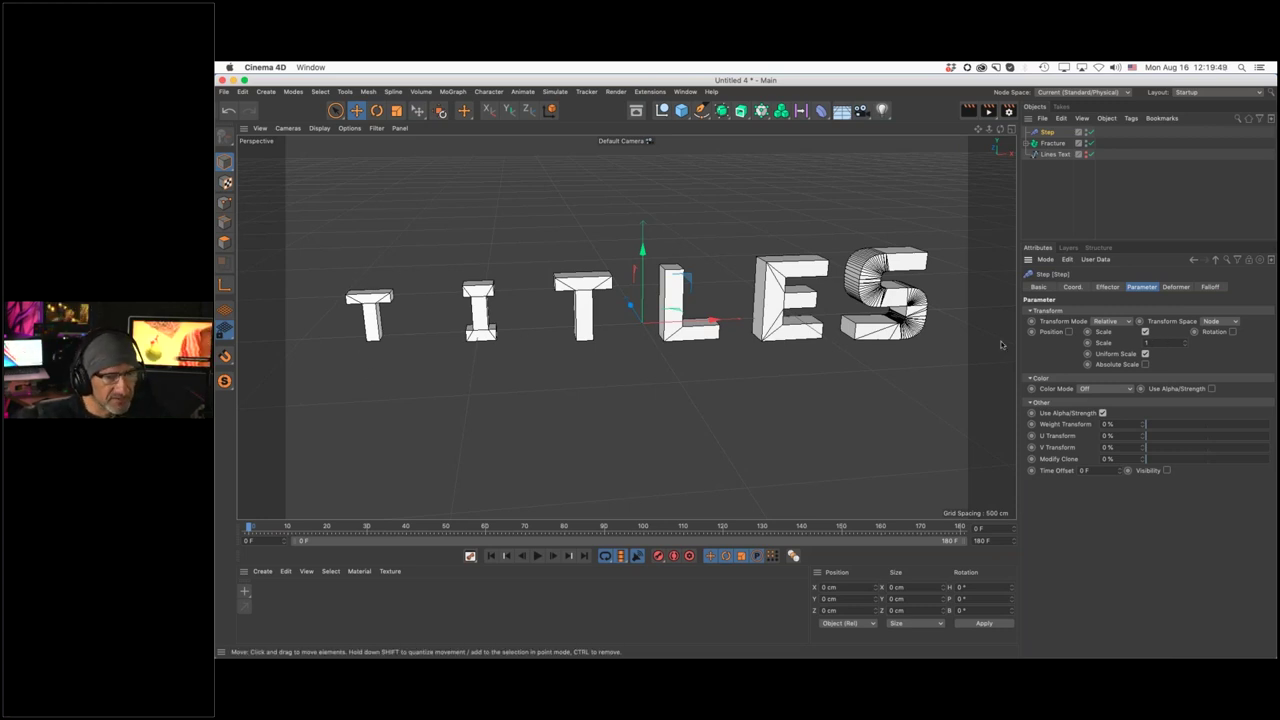
{"action": "left_click", "coordinate": [1145, 332]}
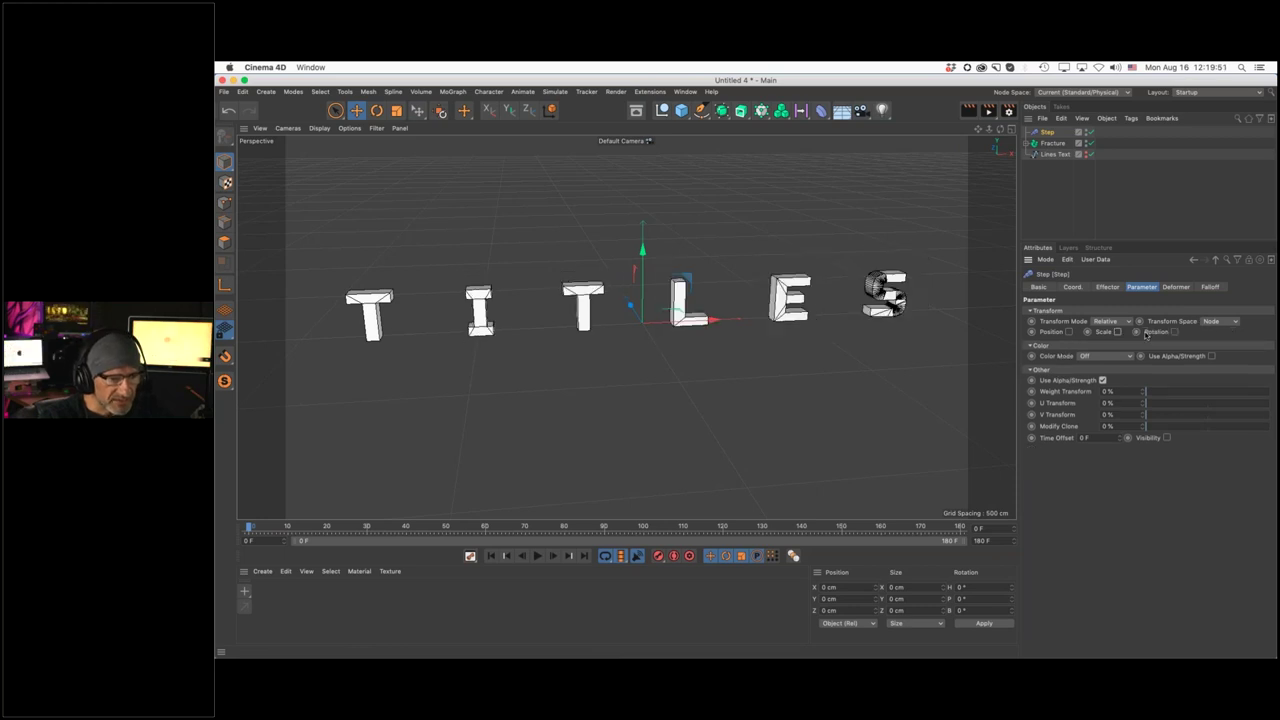
Enable Position on the Step effector and set its Minimum to -100 %
{"action": "left_click", "coordinate": [1070, 331]}
{"action": "left_click_drag", "start_coordinate": [1109, 343], "coordinate": [1108, 345]}
{"action": "left_click", "coordinate": [1108, 345]}
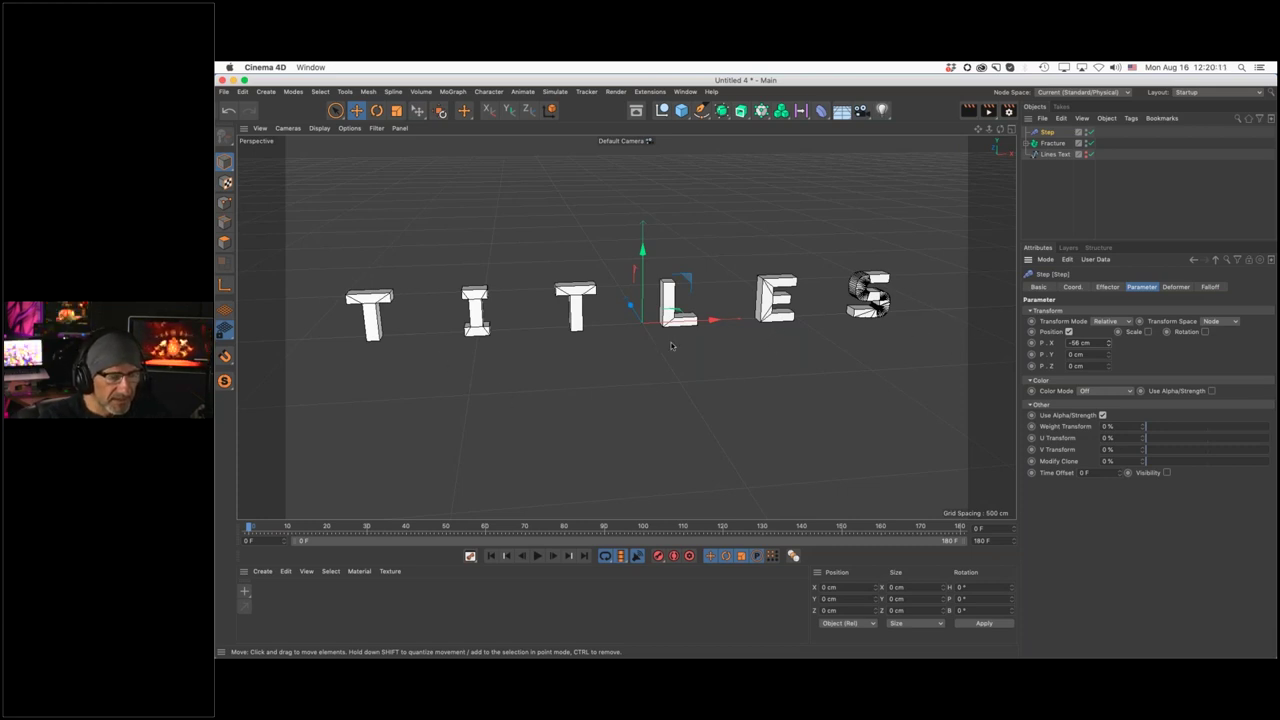
{"action": "left_click", "coordinate": [1107, 287]}
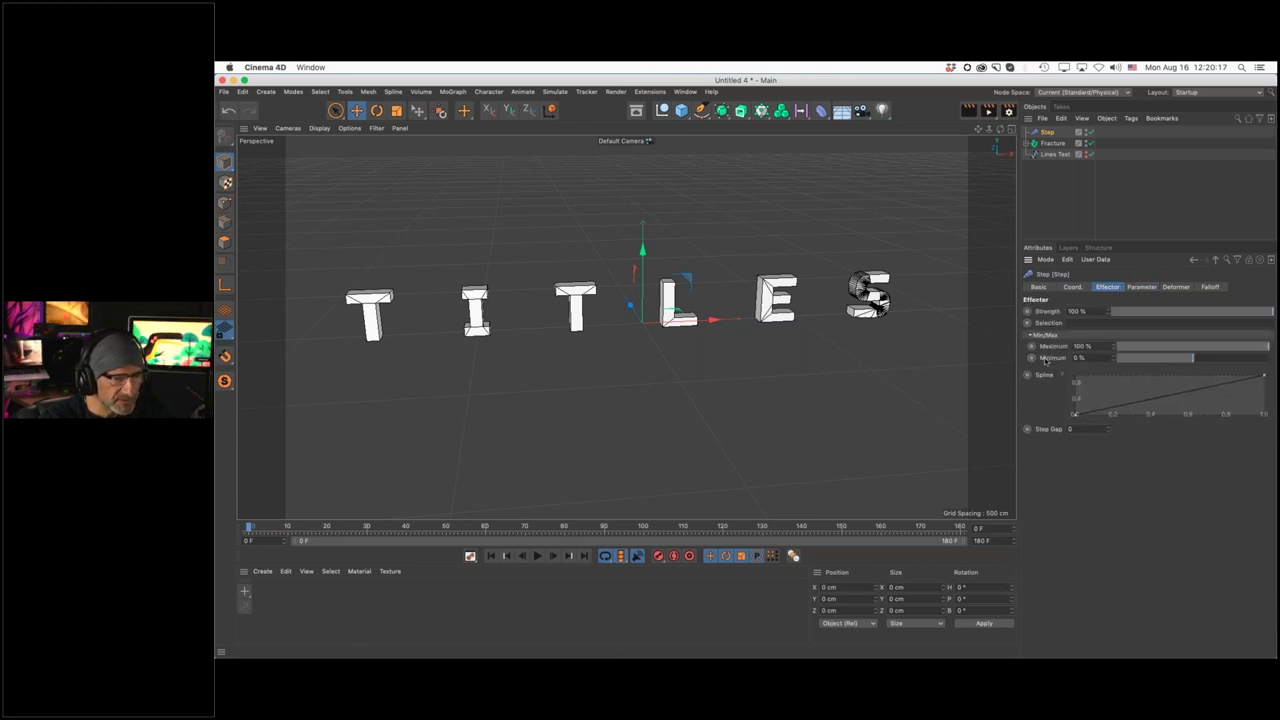
{"action": "left_click_drag", "start_coordinate": [1191, 358], "coordinate": [1104, 365]}
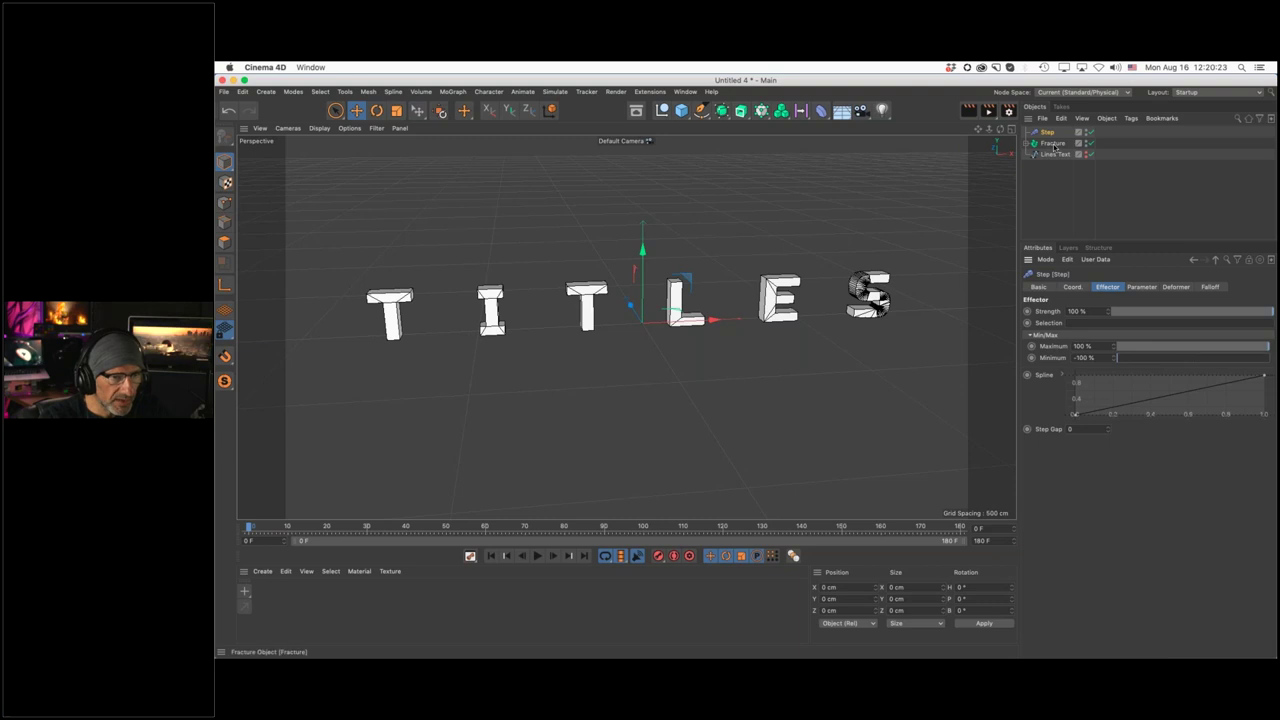
{"action": "left_click", "coordinate": [1142, 287]}
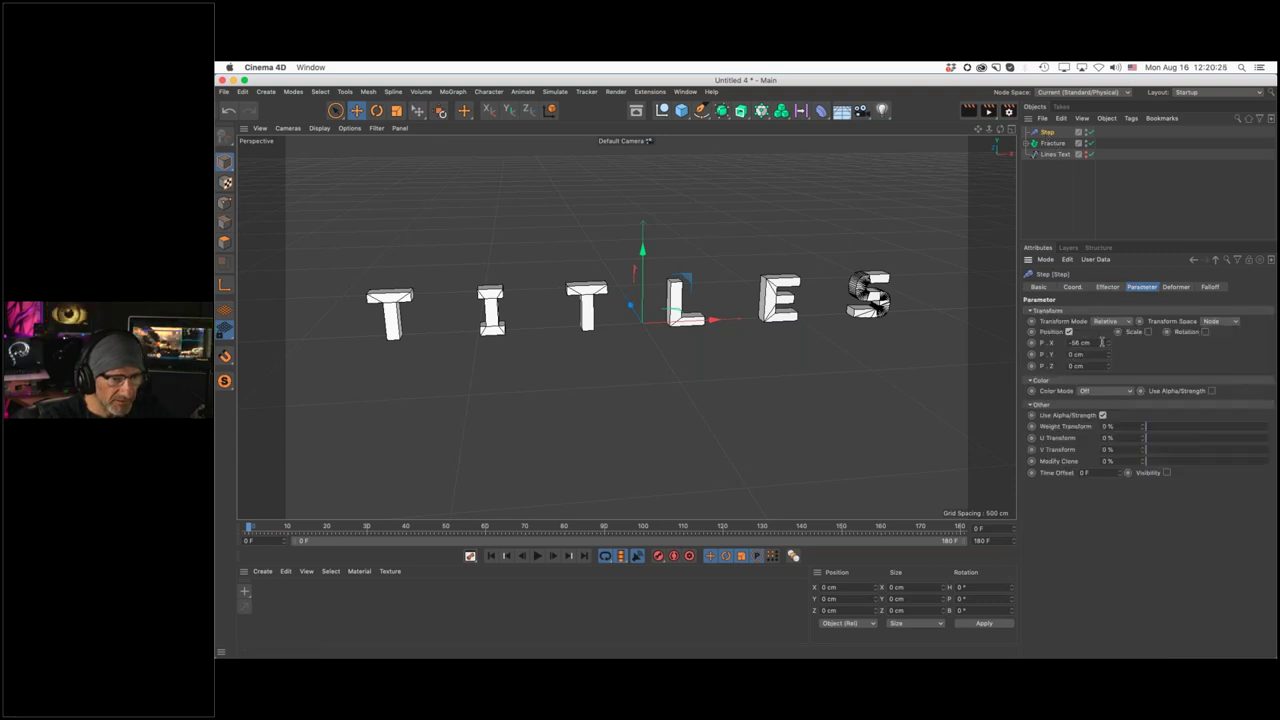
{"action": "left_click_drag", "start_coordinate": [1109, 343], "coordinate": [1109, 356]}
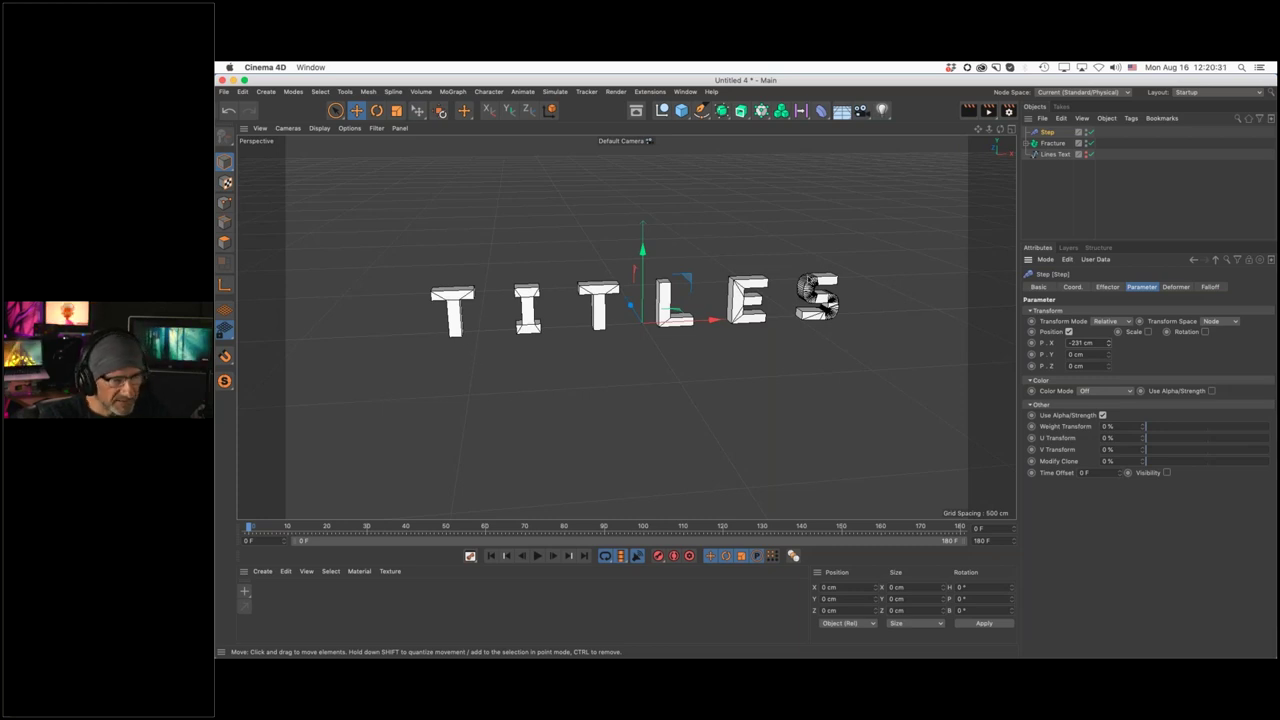
{"action": "left_click", "coordinate": [1107, 287]}
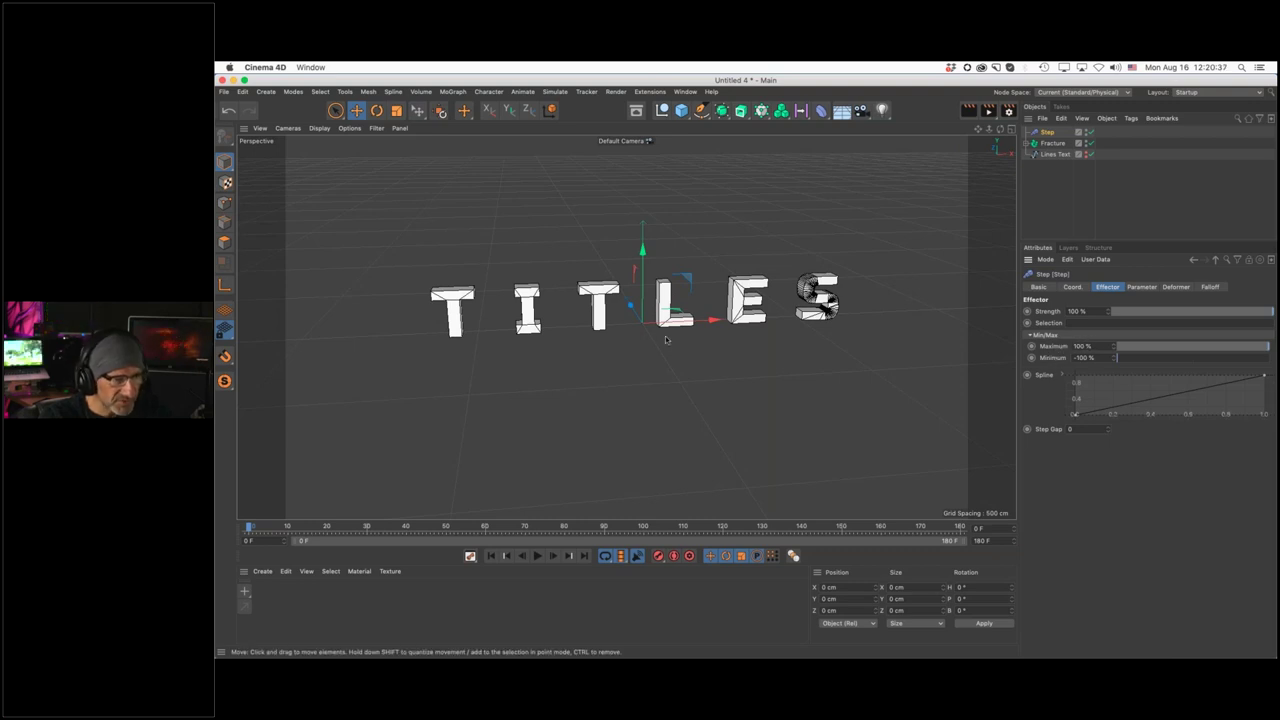
{"action": "left_click_drag", "start_coordinate": [1117, 357], "coordinate": [1193, 358]}
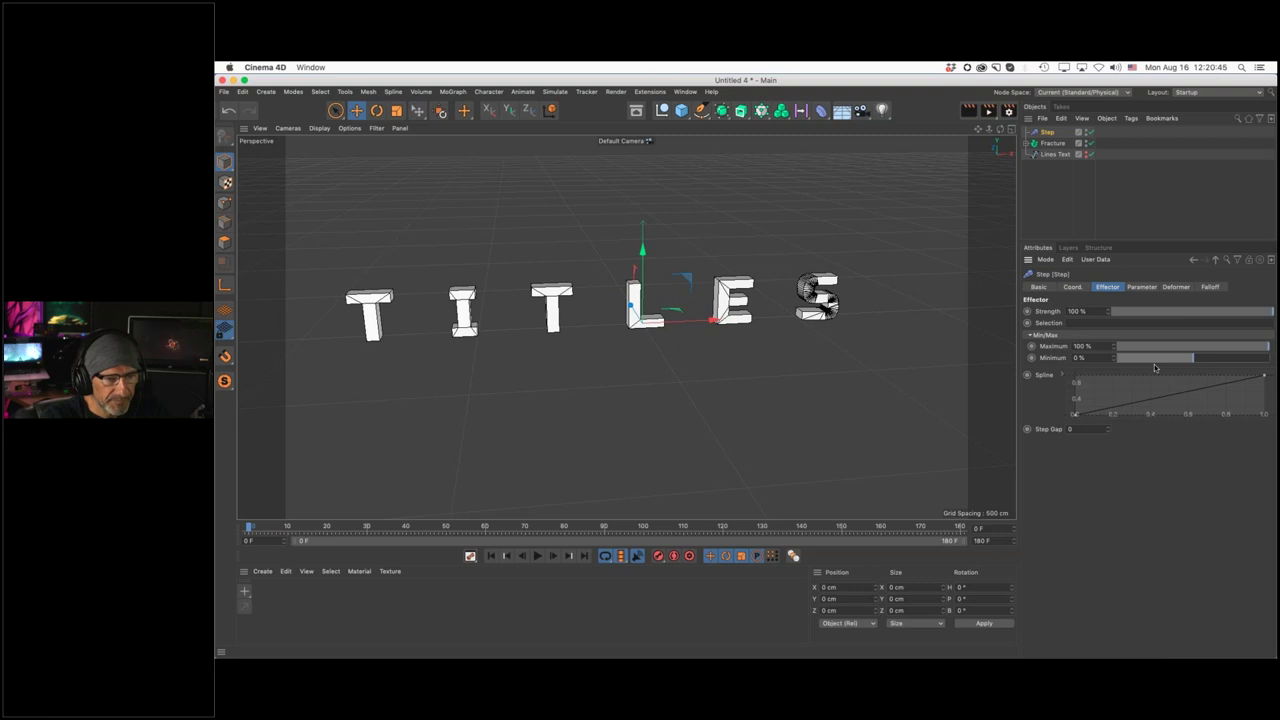
{"action": "left_click_drag", "start_coordinate": [1152, 358], "coordinate": [1057, 361]}
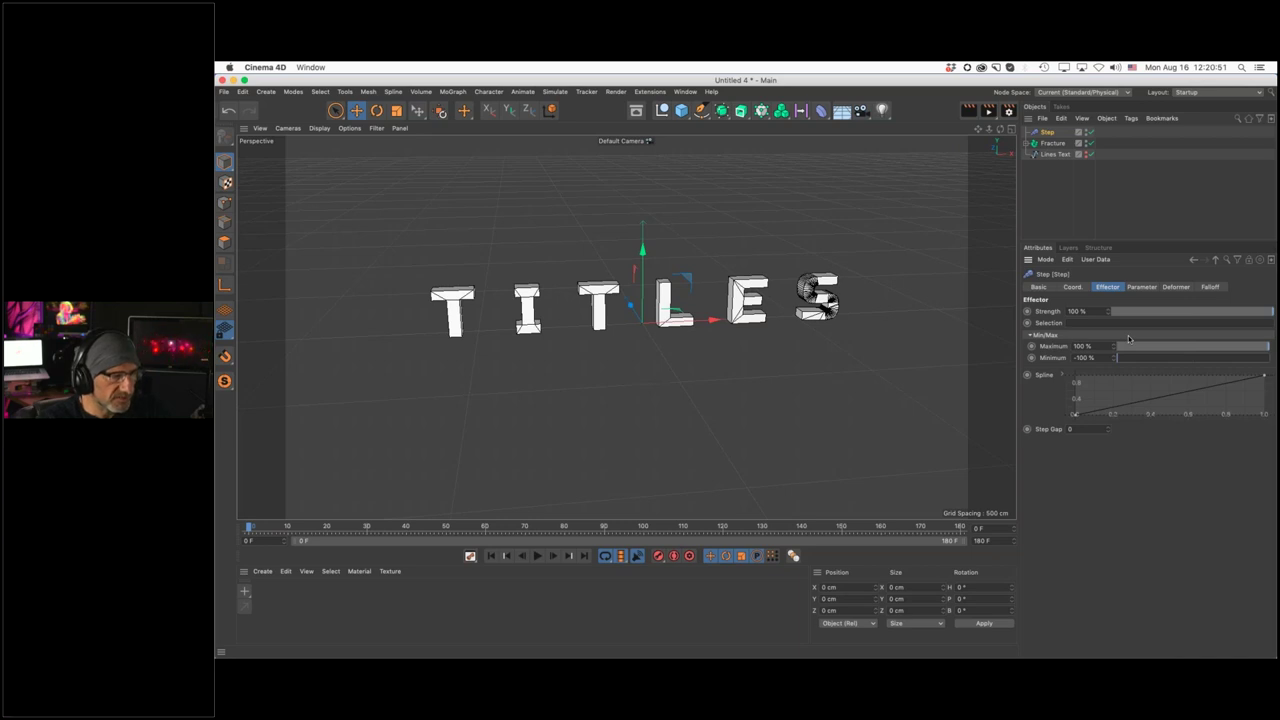
{"action": "left_click", "coordinate": [1142, 287]}
Set the Step effector's P.X to 0 cm and keyframe it at frame 0
{"action": "left_click_drag", "start_coordinate": [1108, 345], "coordinate": [1108, 345]}
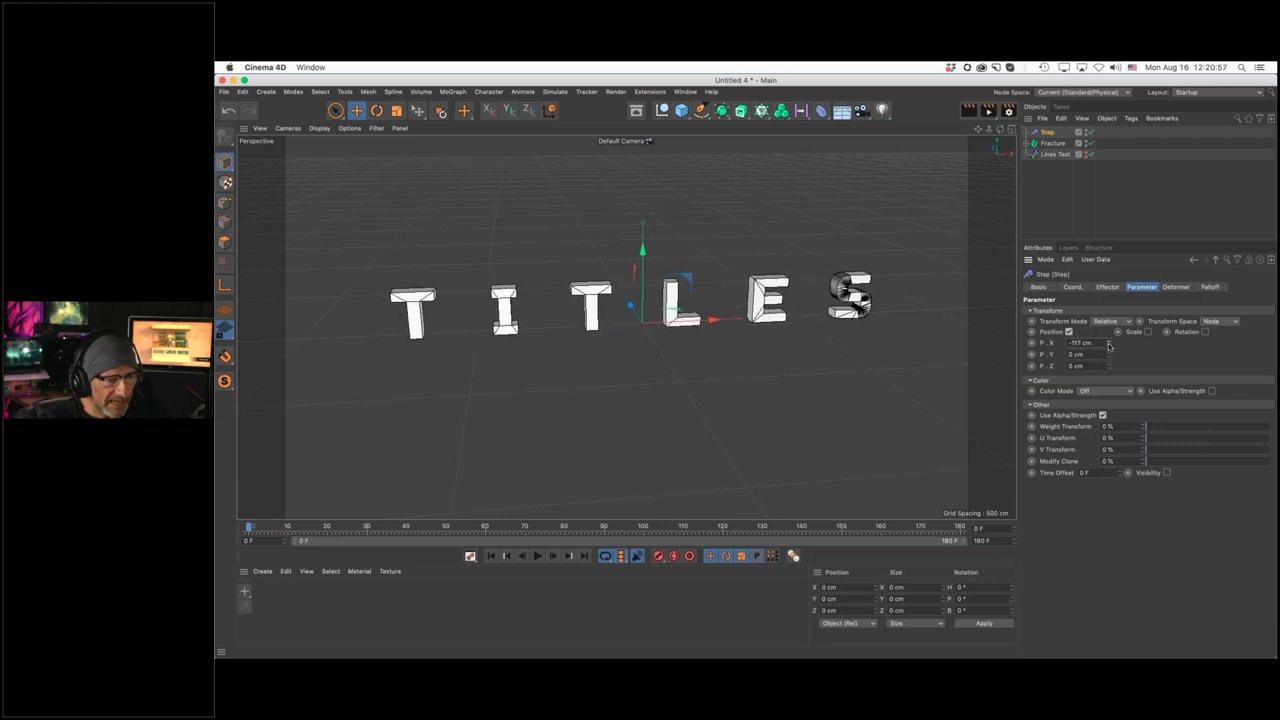
{"action": "double_click", "coordinate": [1080, 343]}
{"action": "type", "text": "0"}
{"action": "key", "text": "Return"}
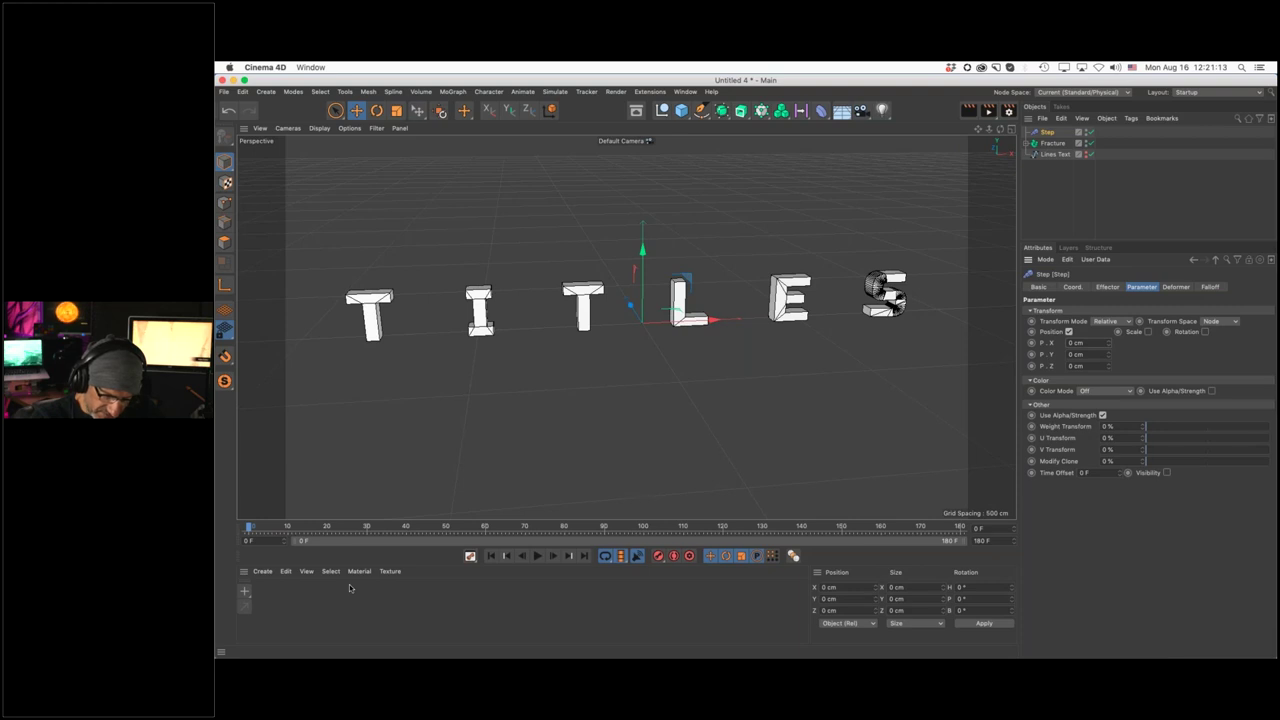
{"action": "key", "text": "F8"}
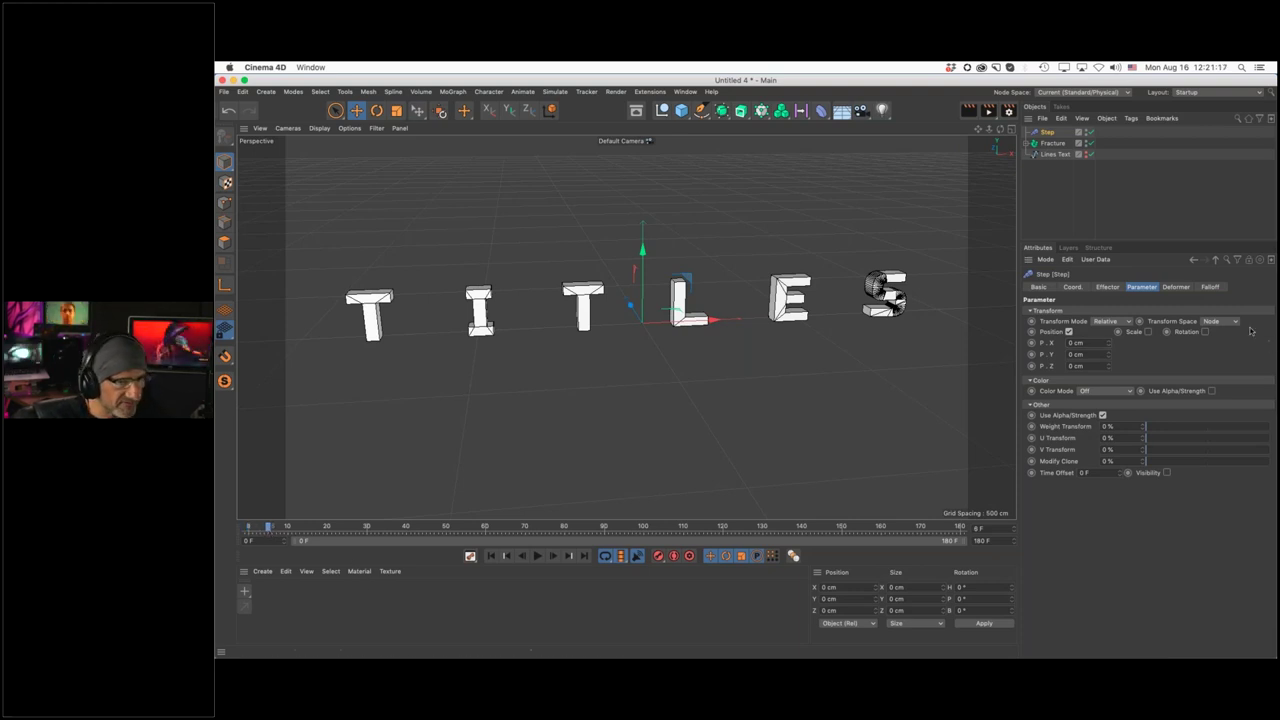
{"action": "left_click", "coordinate": [1031, 342]}
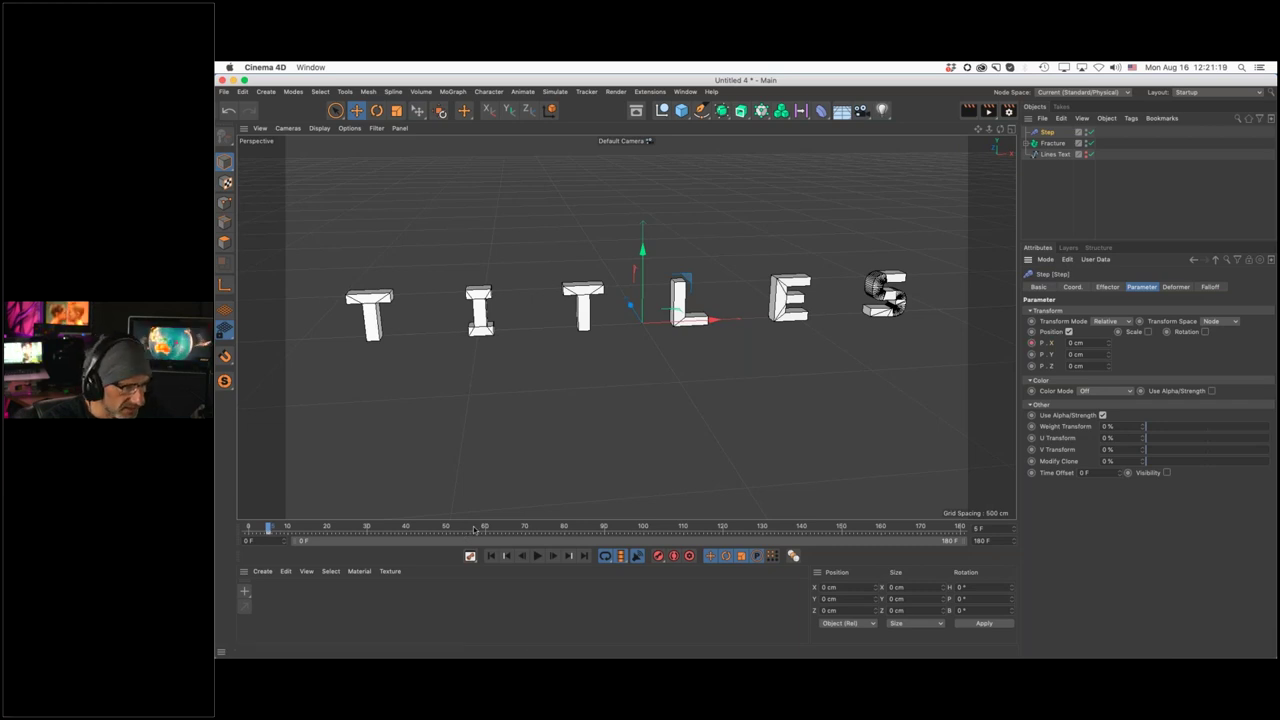
Keyframe P.X at -50 cm around frame 150, then scrub back to preview
{"action": "left_click_drag", "start_coordinate": [475, 528], "coordinate": [843, 528]}
{"action": "left_click", "coordinate": [1085, 343]}
{"action": "type", "text": "-50"}
{"action": "key", "text": "Return"}
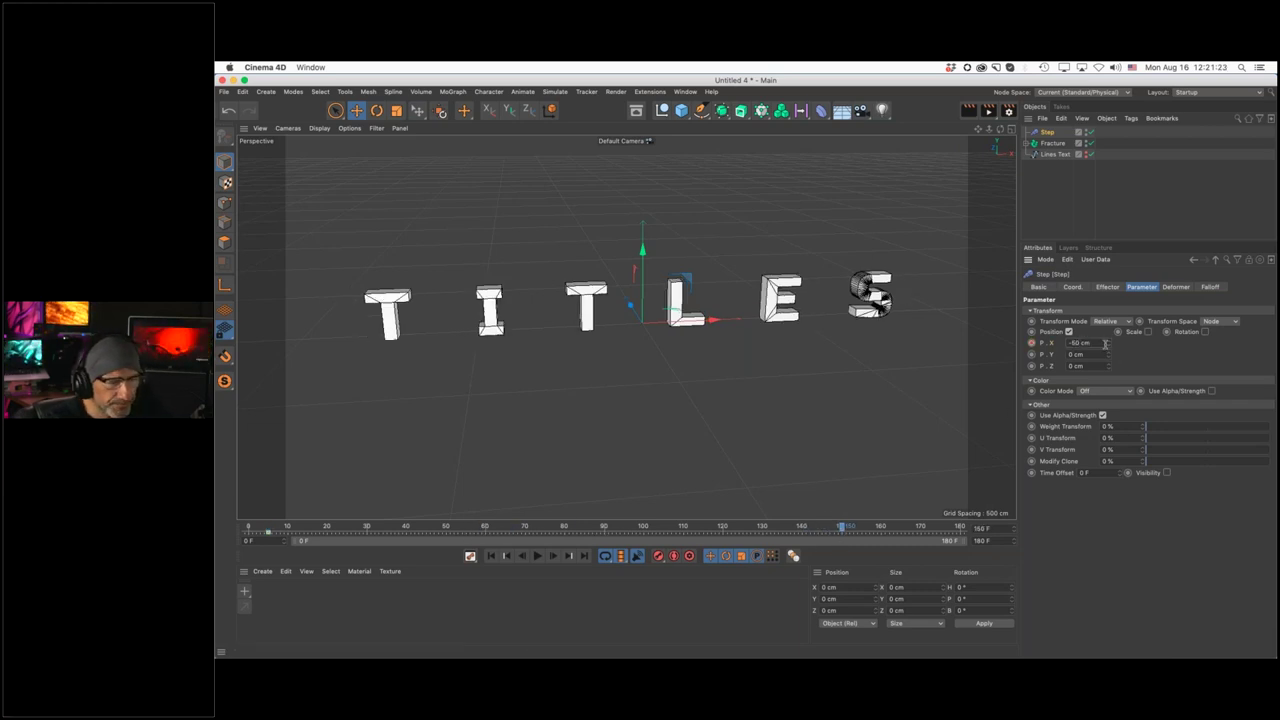
{"action": "left_click", "coordinate": [1031, 342]}
{"action": "left_click_drag", "start_coordinate": [476, 528], "coordinate": [223, 525]}
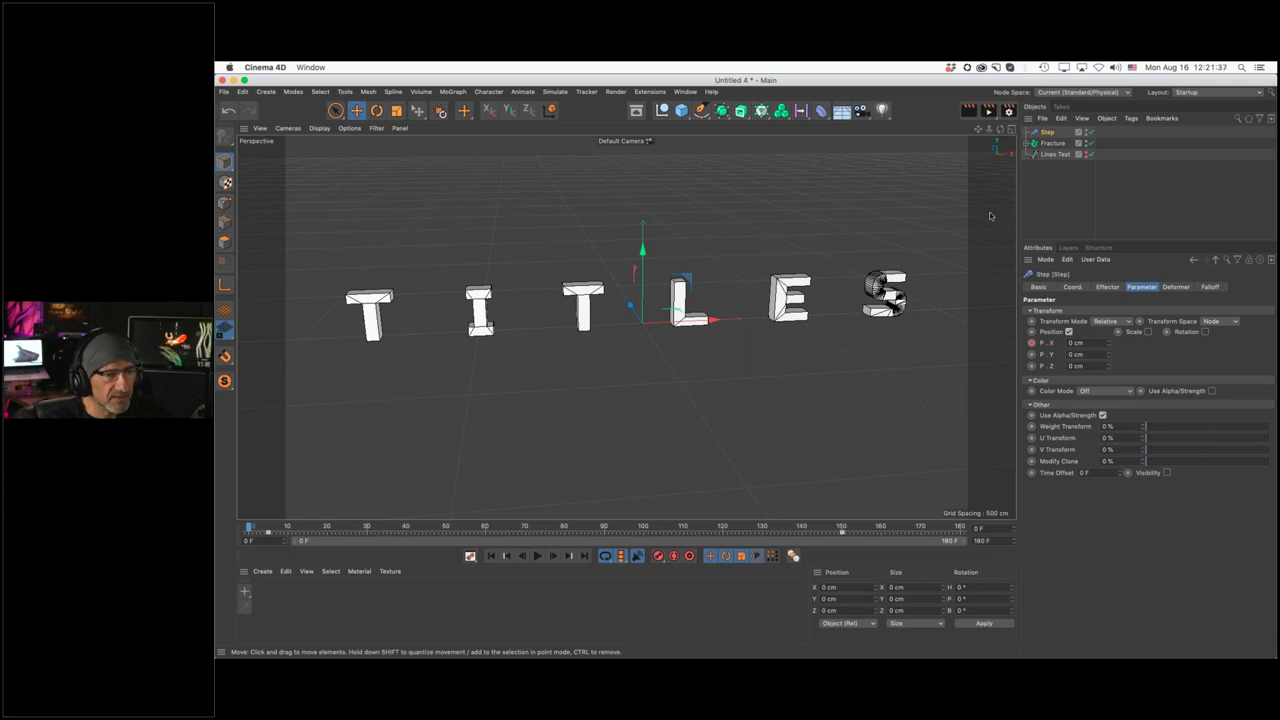
Add a Surface deformer and parent it under the Lines Text spline
{"action": "left_click", "coordinate": [1072, 180]}
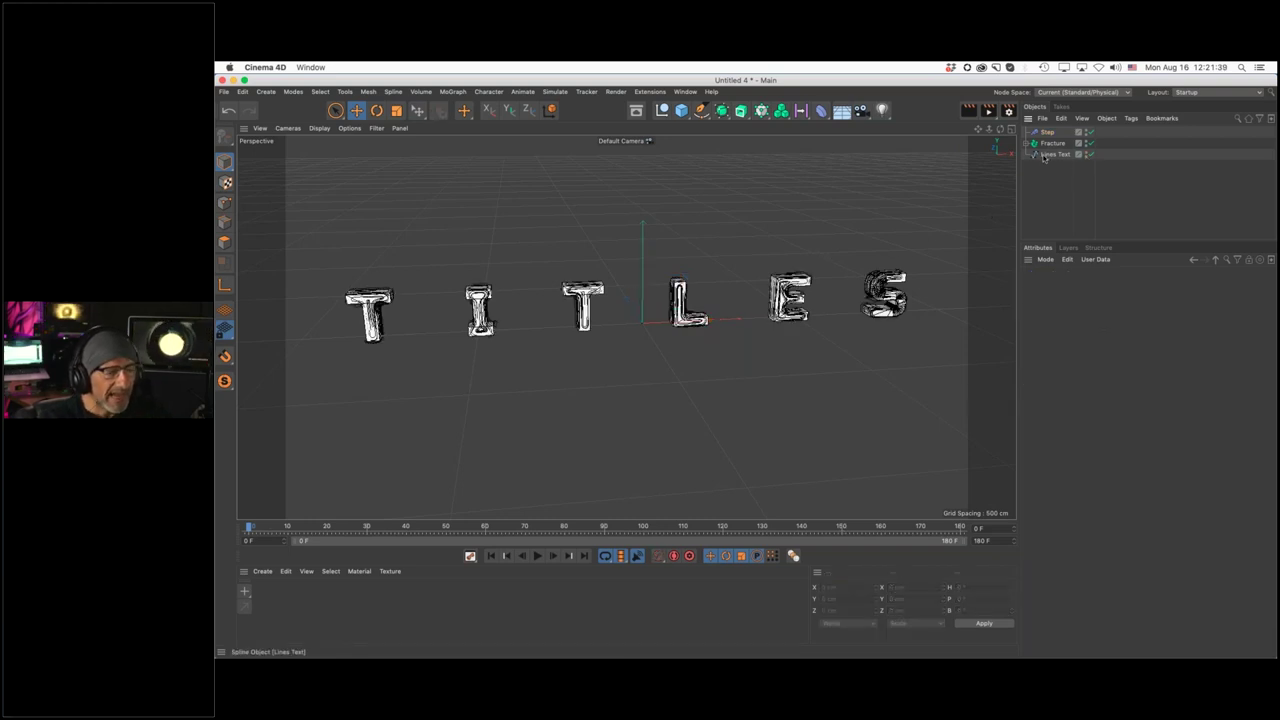
{"action": "left_click", "coordinate": [1046, 156]}
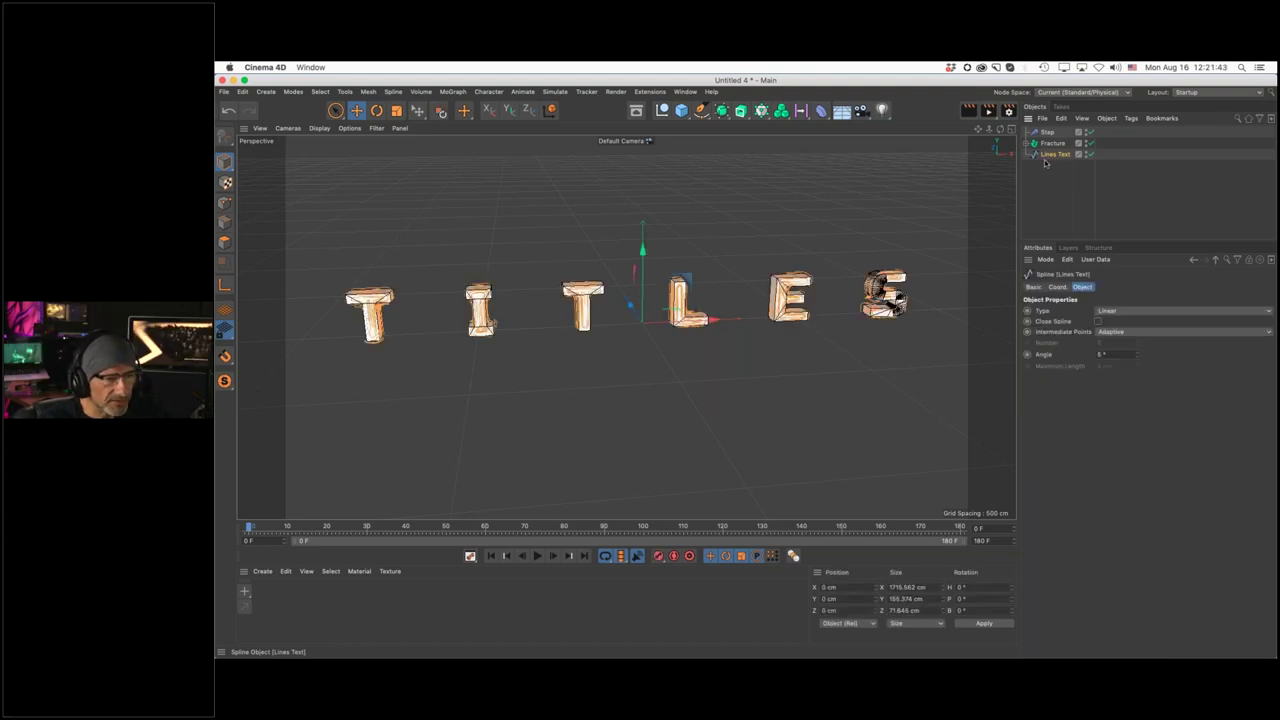
{"action": "left_click", "coordinate": [821, 110]}
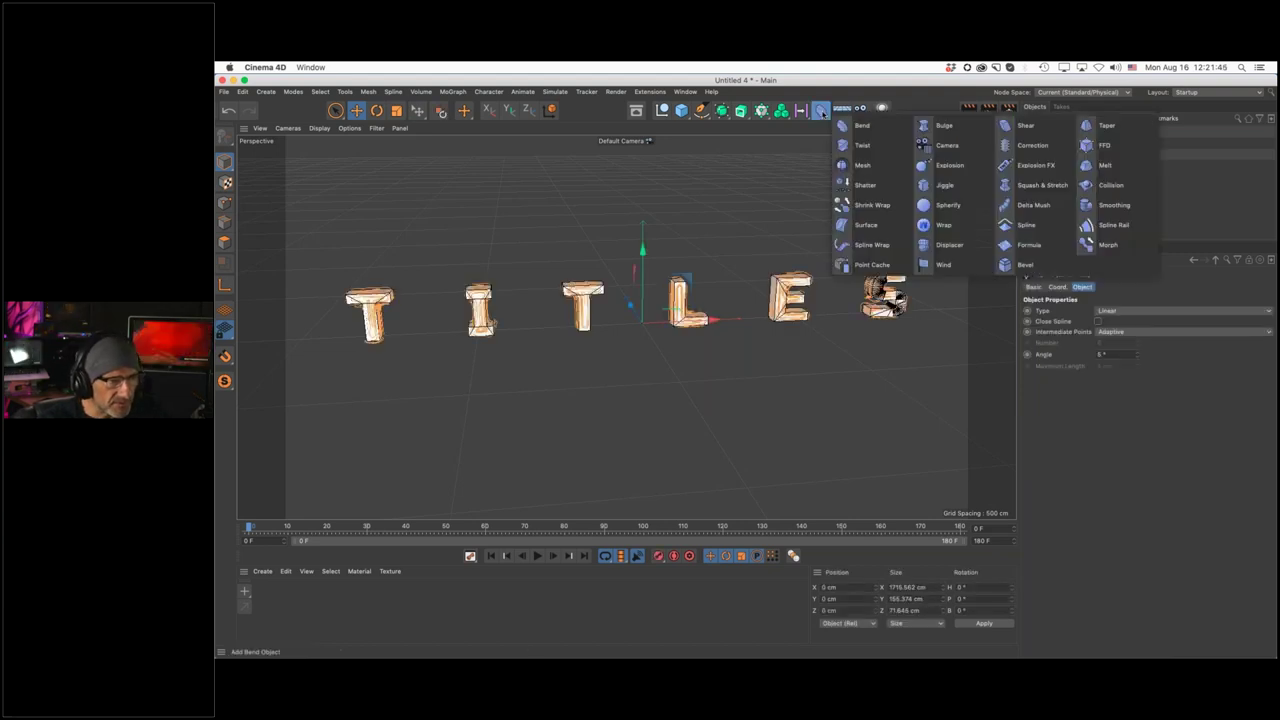
{"action": "left_click", "coordinate": [862, 225]}
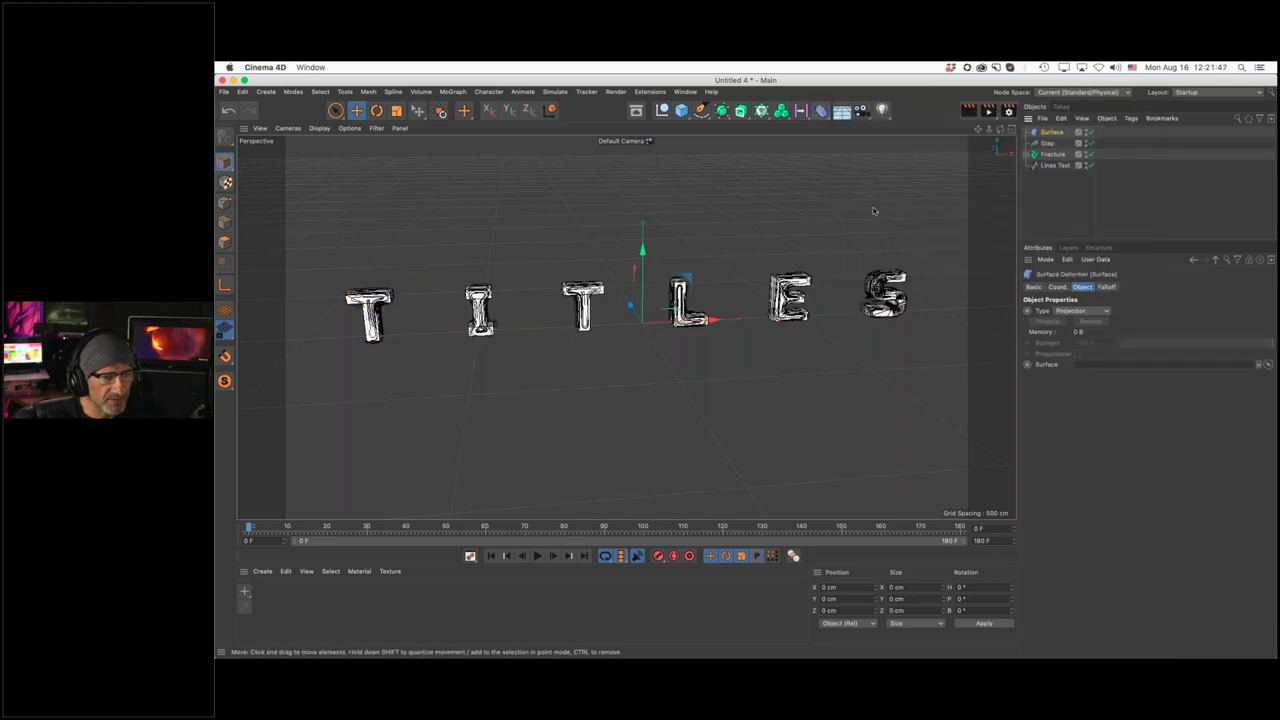
{"action": "left_click_drag", "start_coordinate": [1056, 133], "coordinate": [1055, 162]}
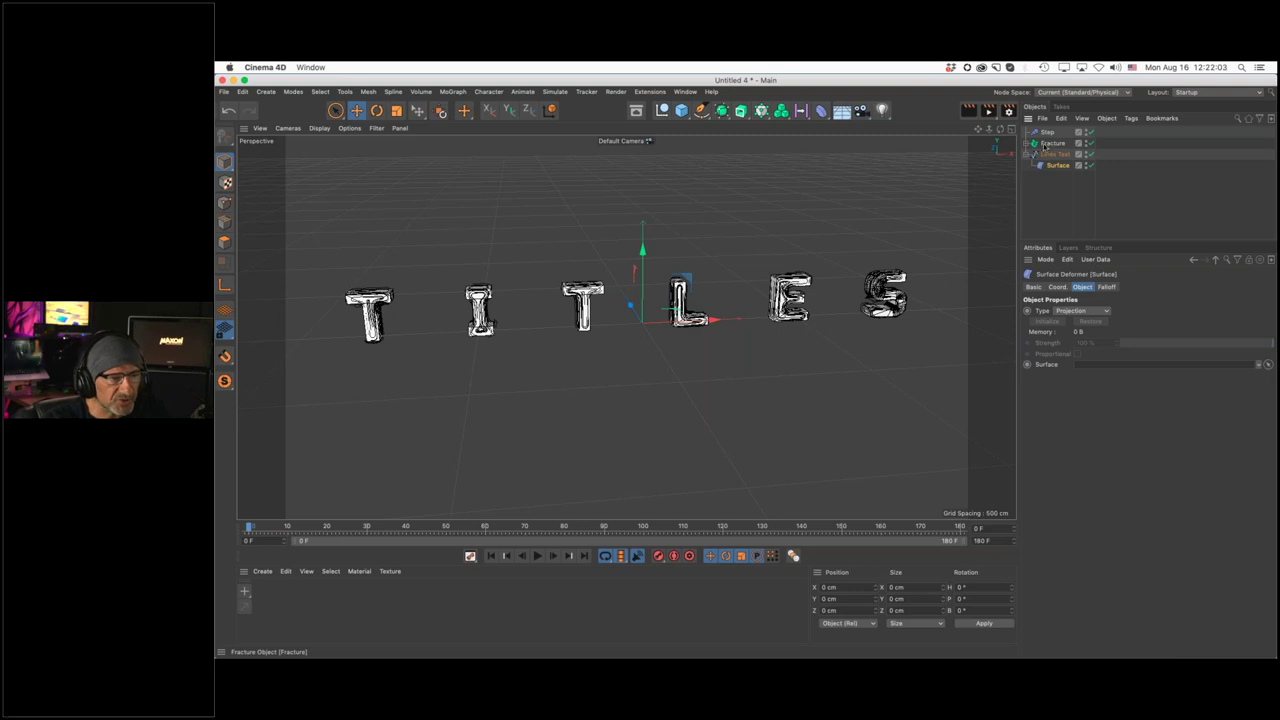
Add a Connect object above Fracture with Weld off, and link it as the Surface deformer's surface
{"action": "left_click", "coordinate": [721, 110]}
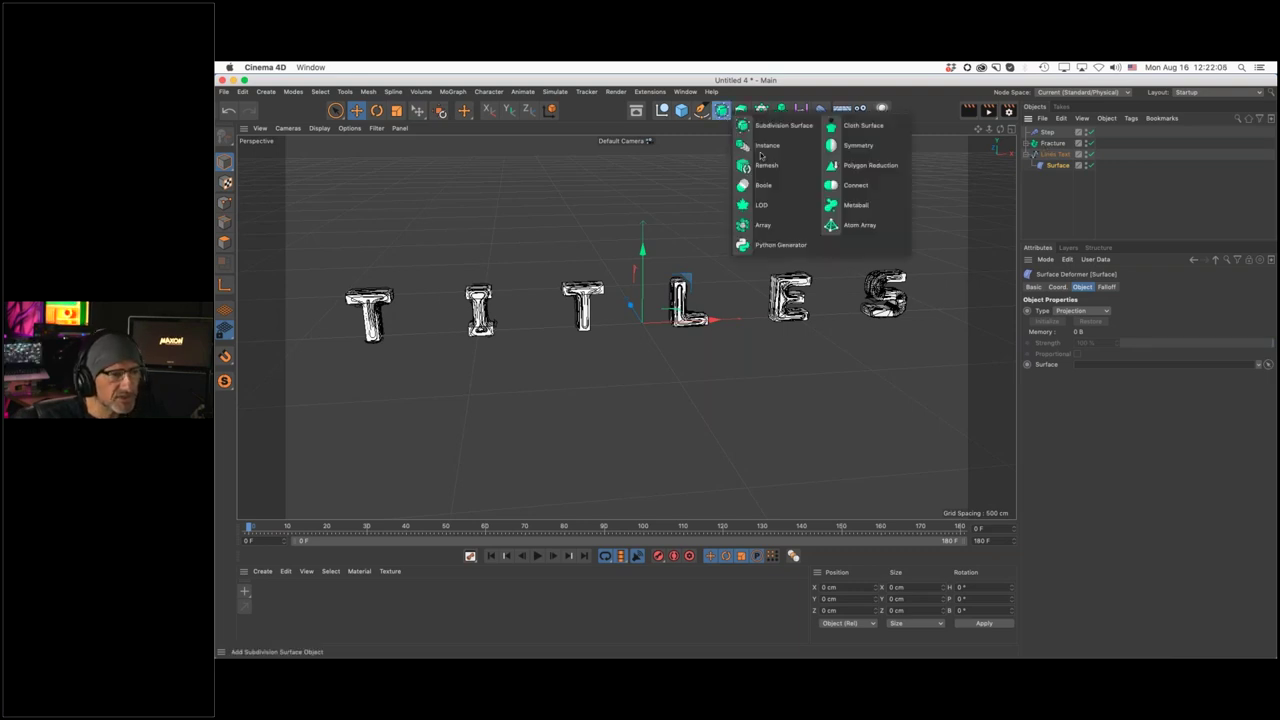
{"action": "left_click", "coordinate": [852, 185]}
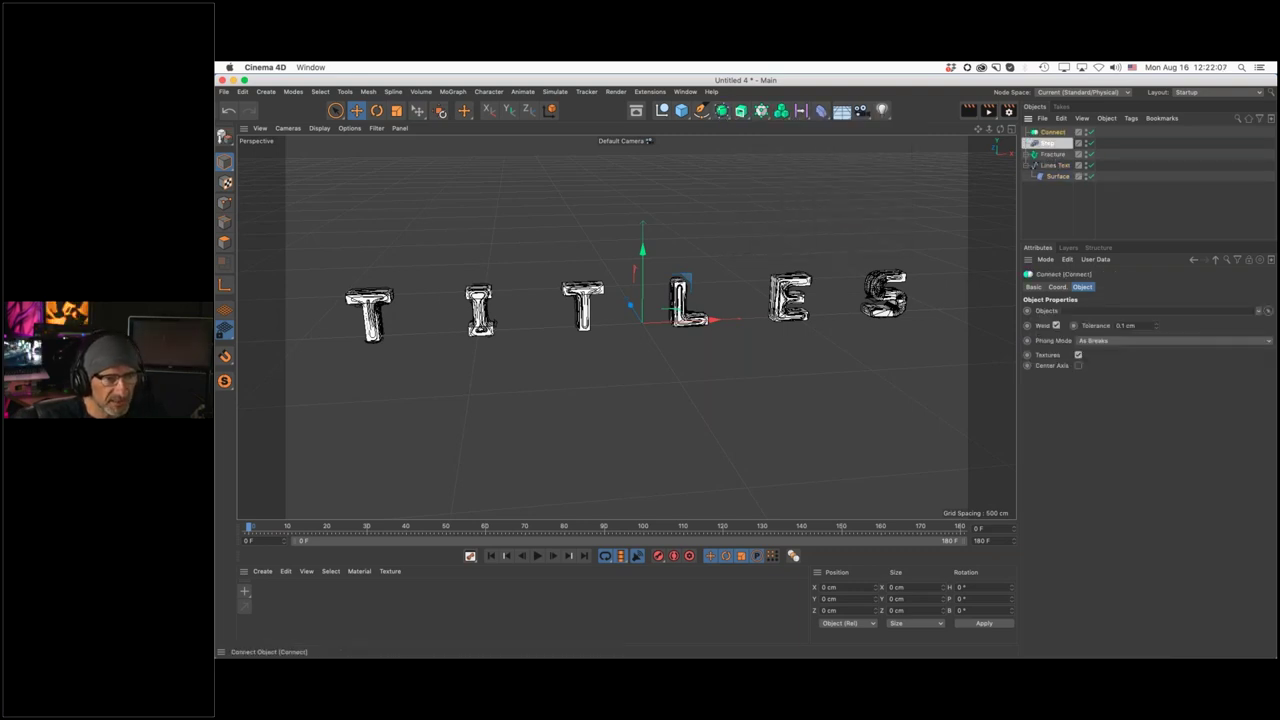
{"action": "left_click_drag", "start_coordinate": [1057, 157], "coordinate": [1052, 145]}
{"action": "left_click", "coordinate": [1052, 143]}
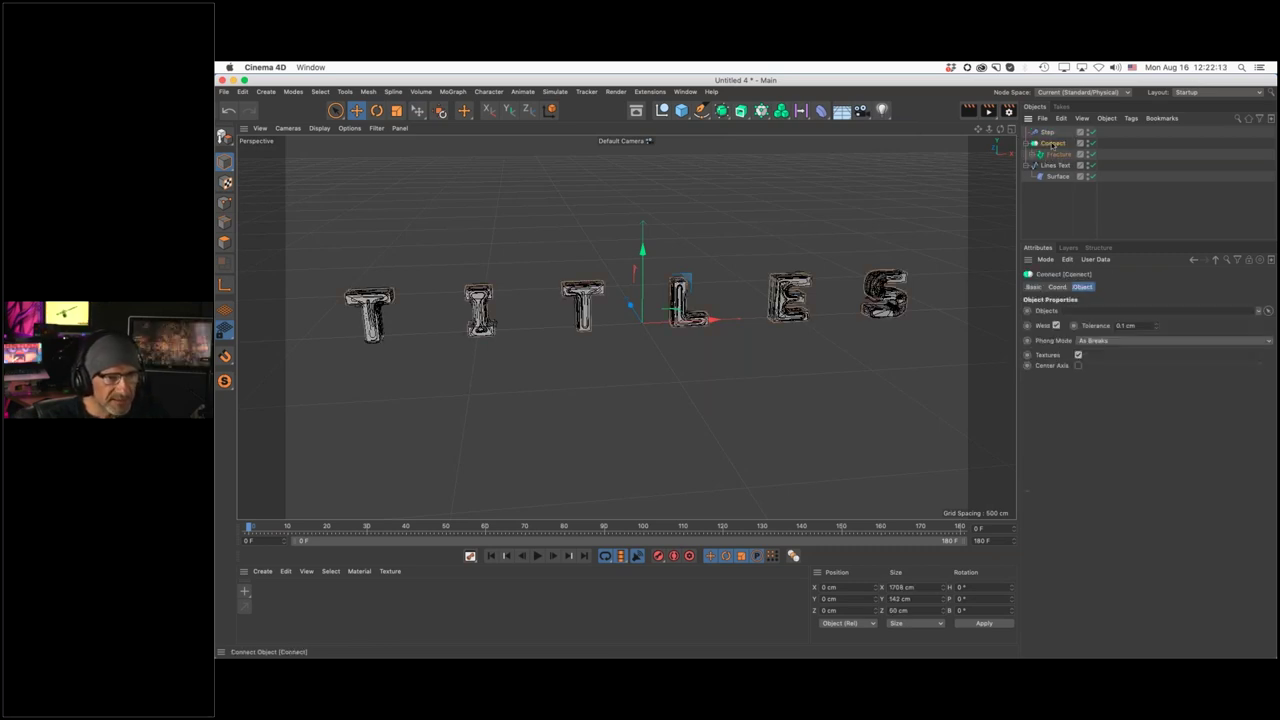
{"action": "left_click", "coordinate": [1056, 326]}
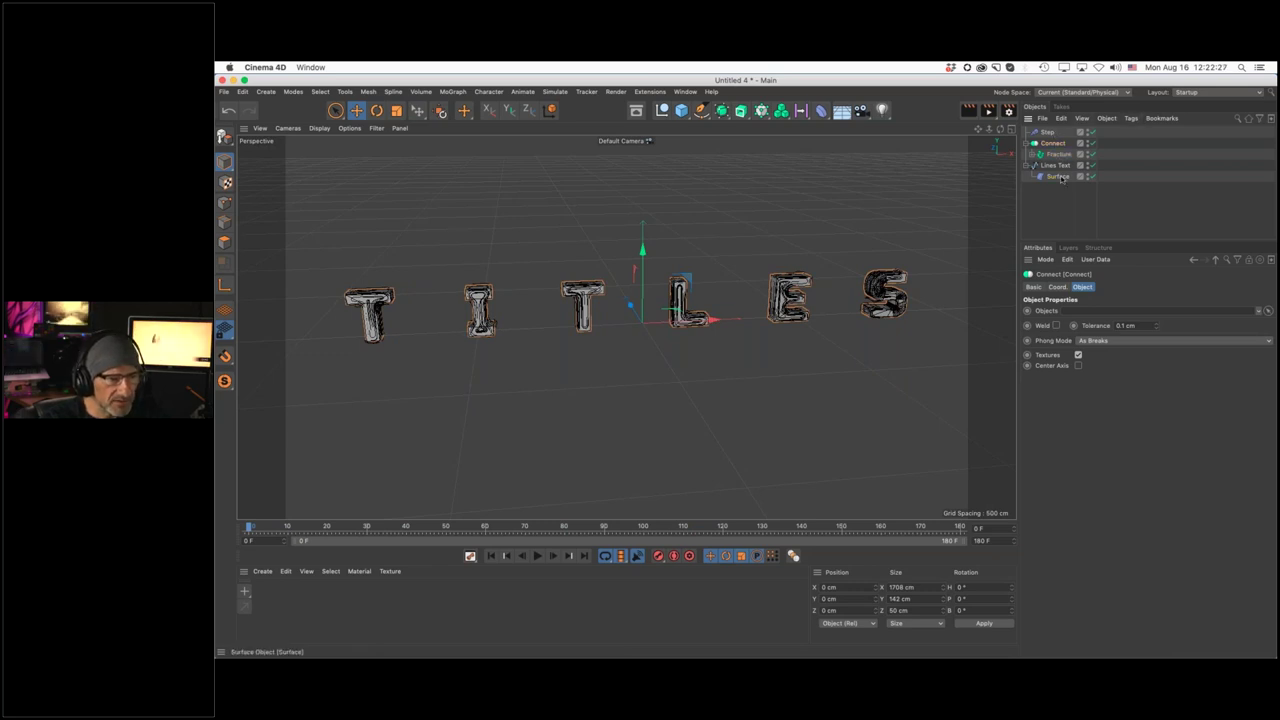
{"action": "left_click", "coordinate": [1057, 176]}
{"action": "left_click_drag", "start_coordinate": [1053, 143], "coordinate": [1090, 365]}
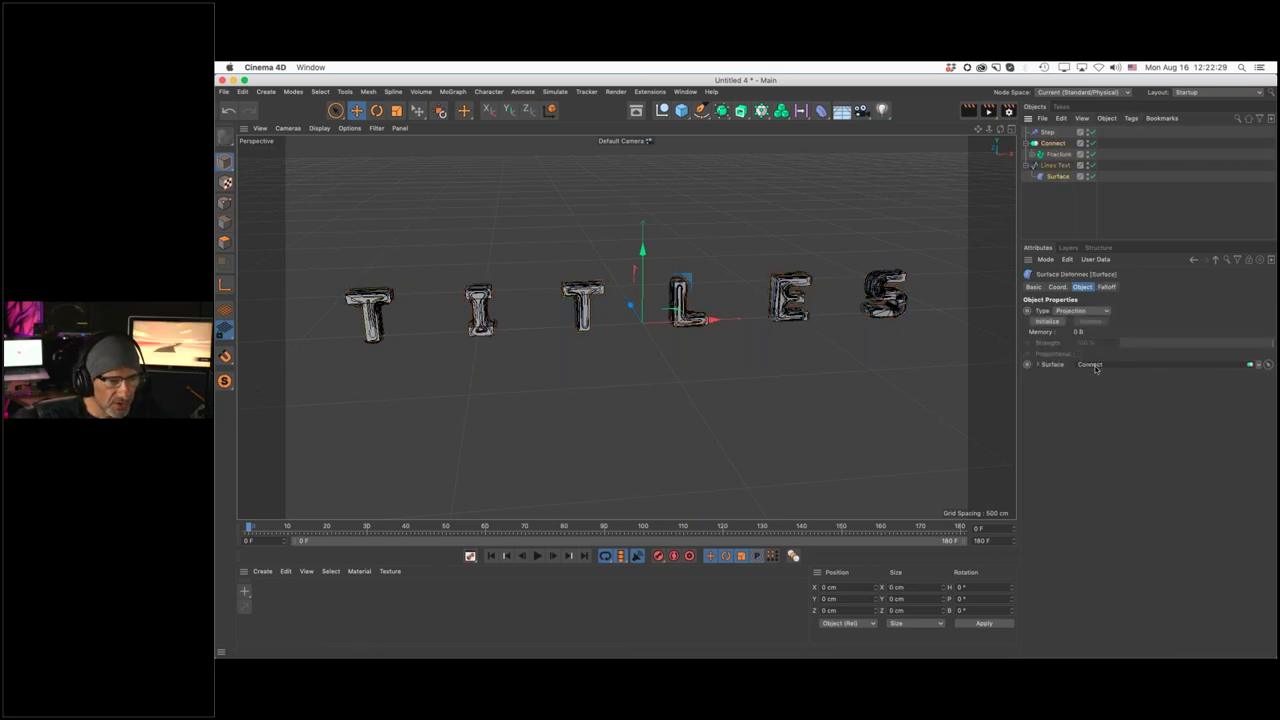
Initialize the Surface deformer and play the animation to watch the scribbles wrap onto the letters
{"action": "left_click", "coordinate": [1047, 323]}
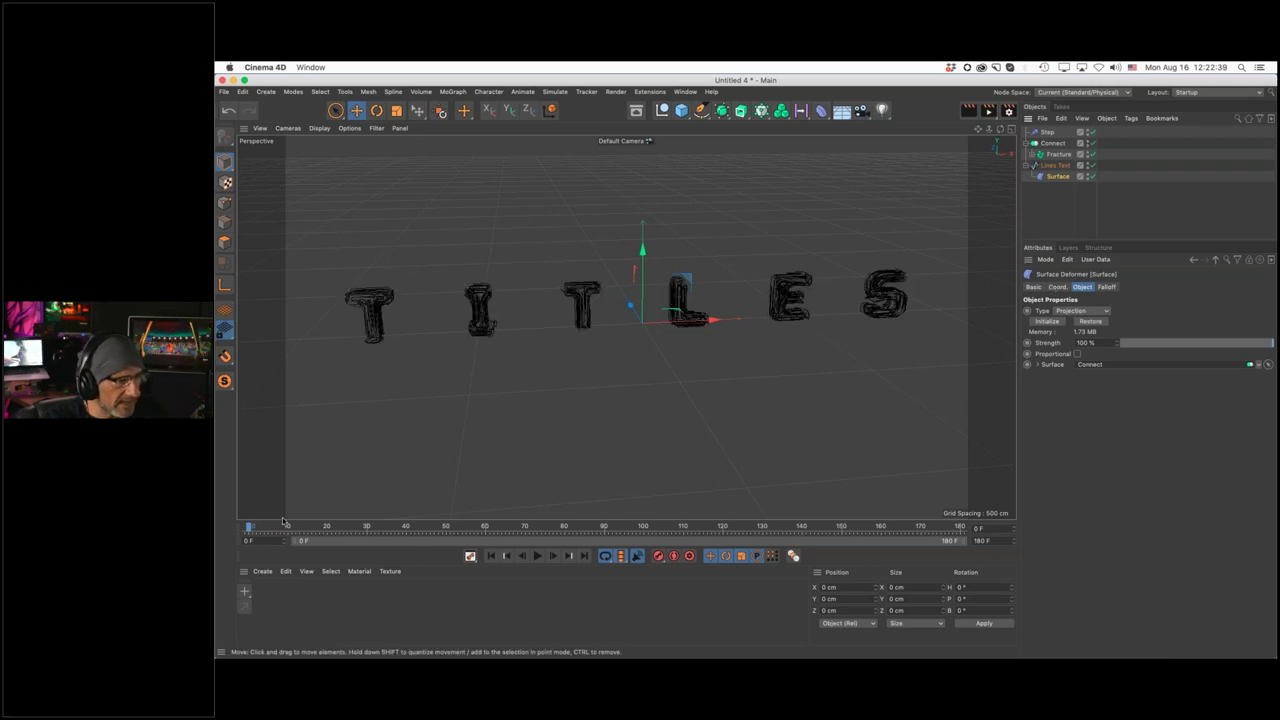
{"action": "left_click_drag", "start_coordinate": [252, 526], "coordinate": [672, 526]}
{"action": "left_click", "coordinate": [537, 555]}
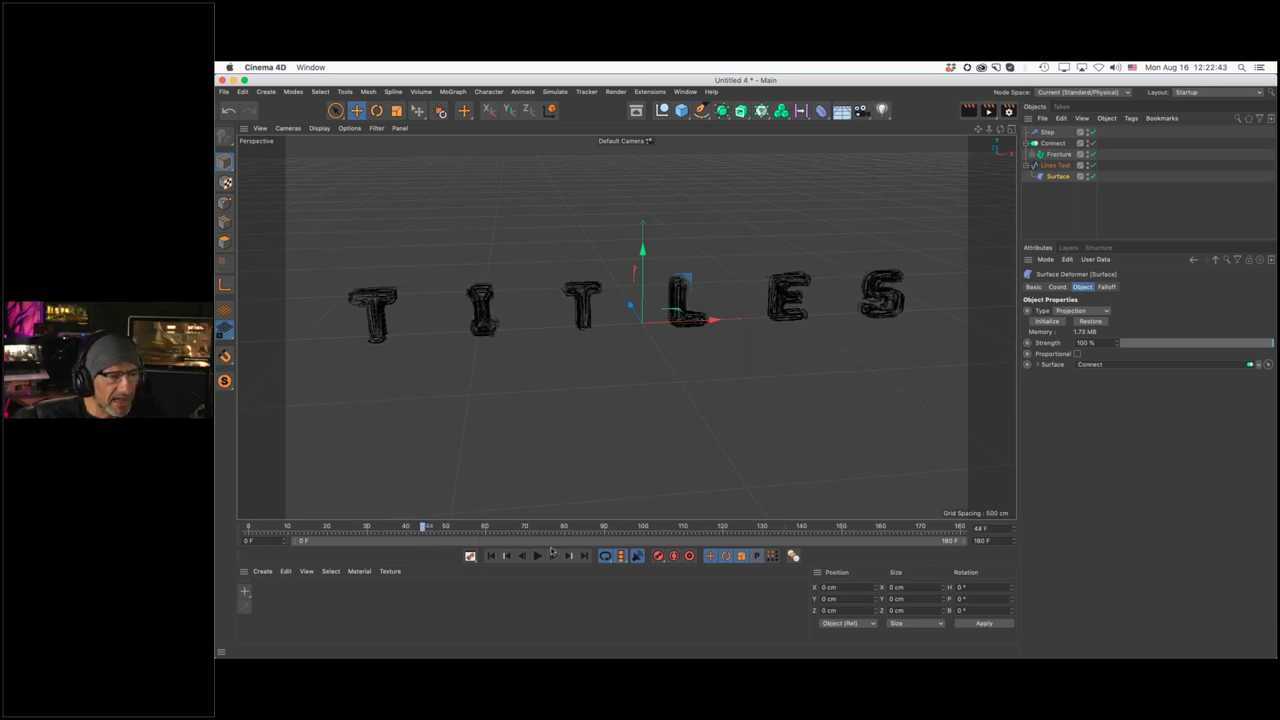
{"action": "left_click", "coordinate": [249, 527]}
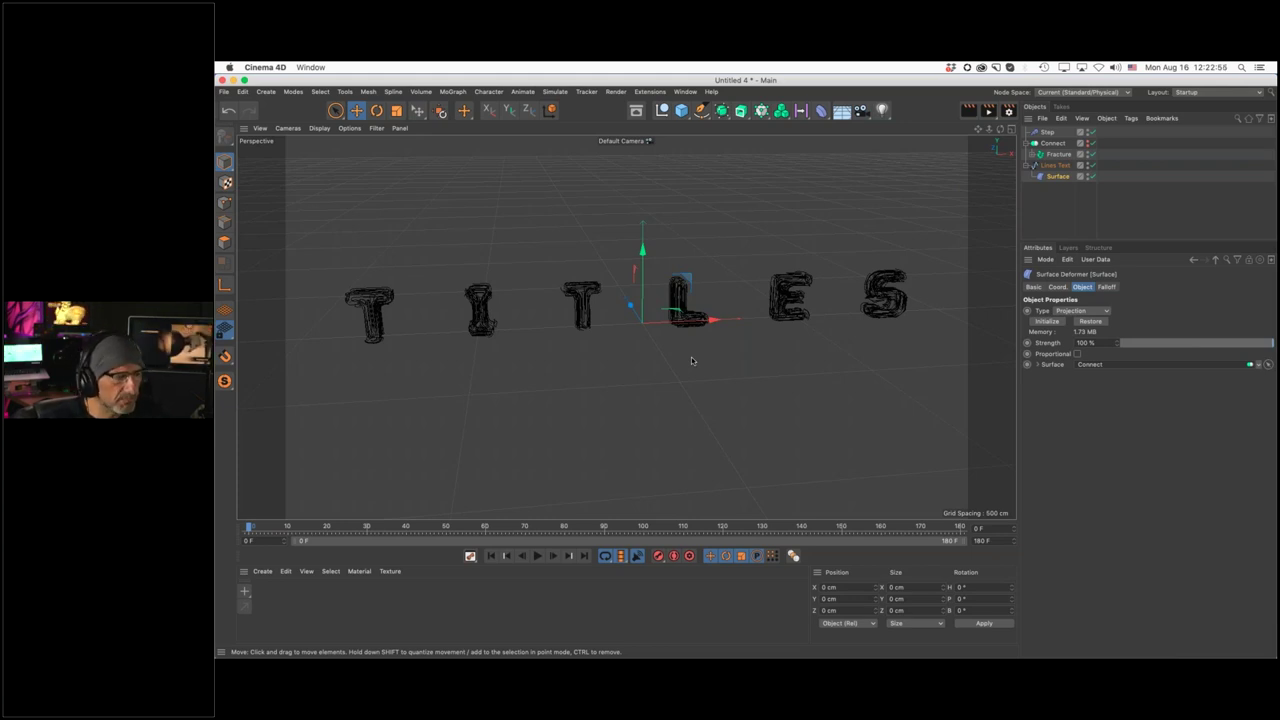
{"action": "key", "text": "F8"}
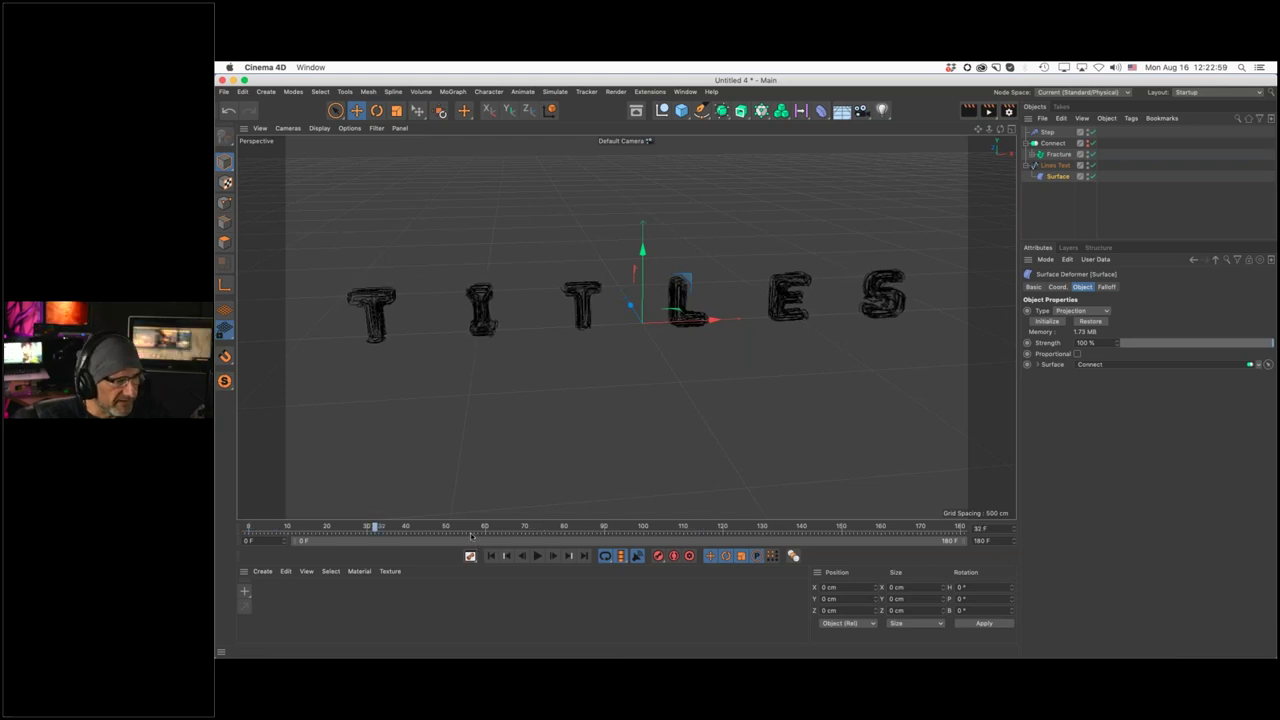
{"action": "key", "text": "shift+f"}
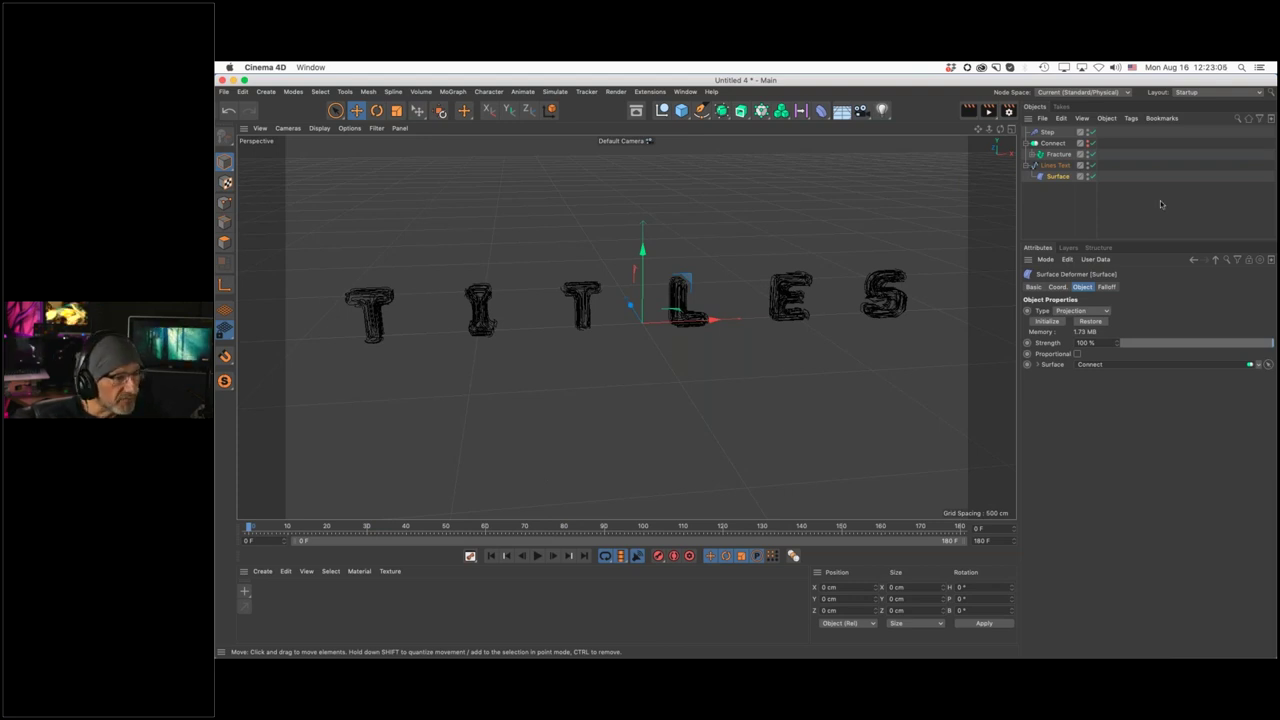
{"action": "left_click_drag", "start_coordinate": [709, 330], "coordinate": [708, 292], "text": "alt"}
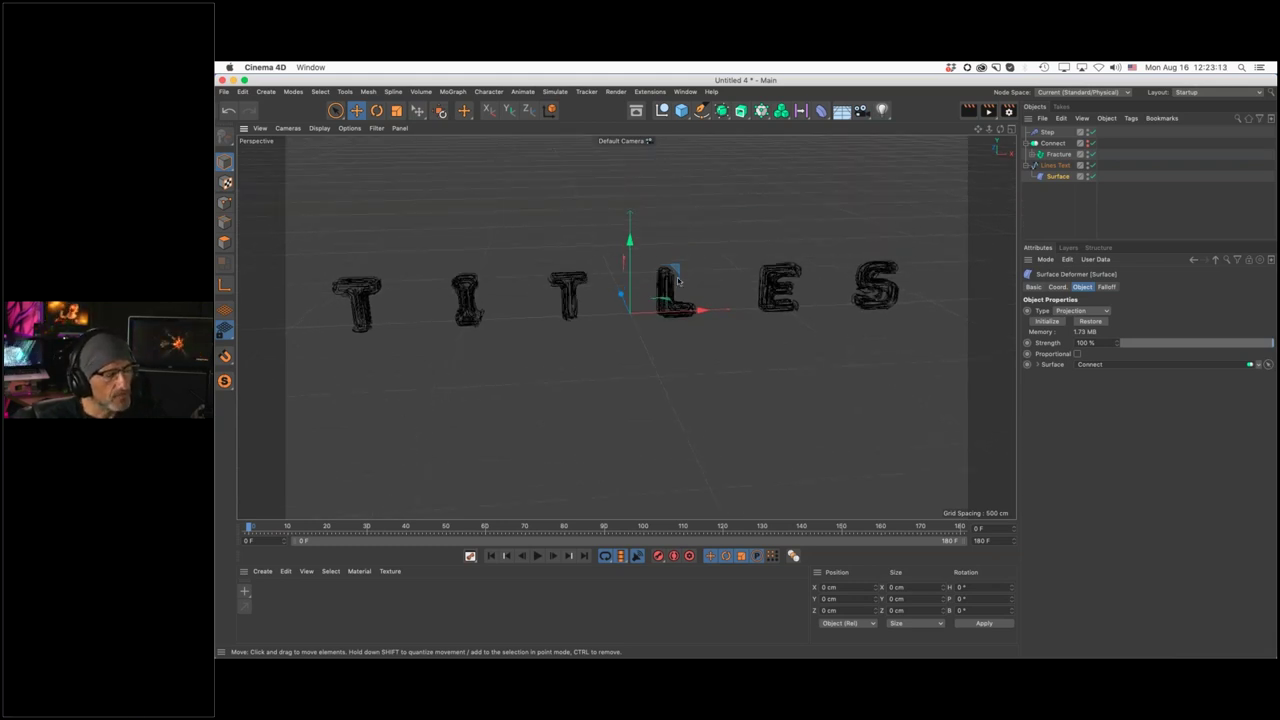
Add a Camera and a Null, then check the camera in the four-view layout
{"action": "left_click", "coordinate": [863, 111]}
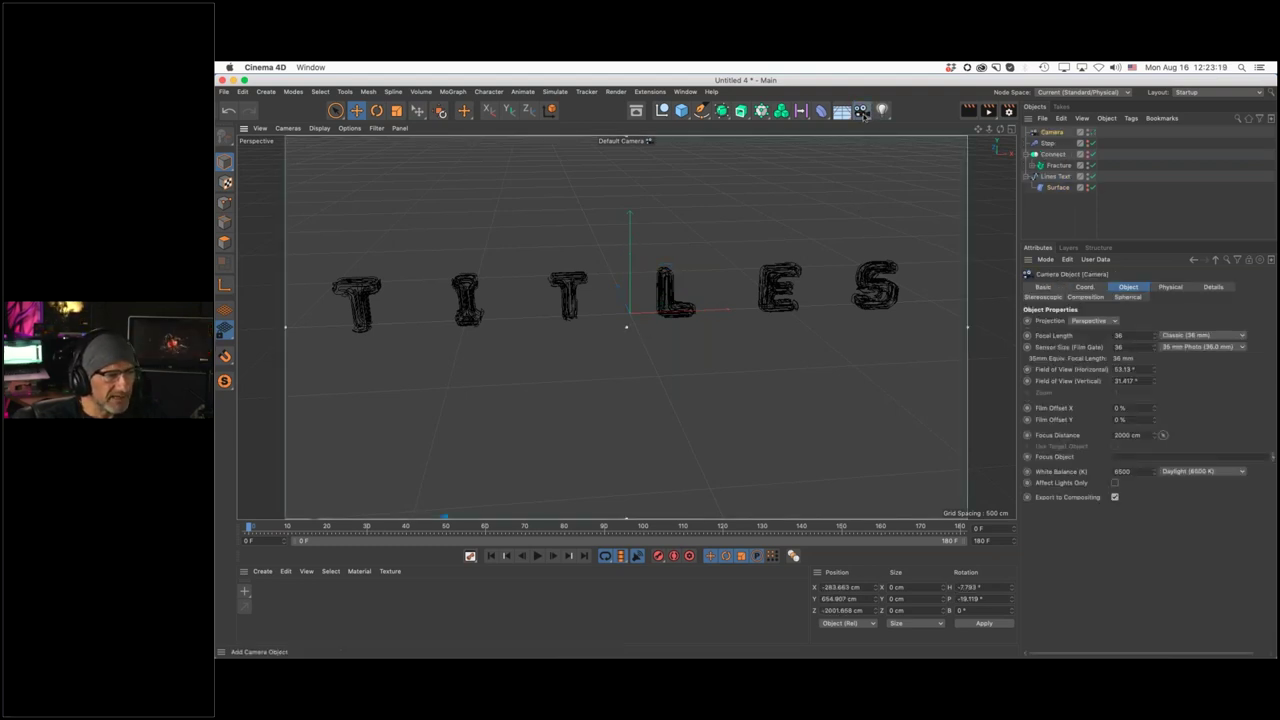
{"action": "left_click", "coordinate": [662, 110]}
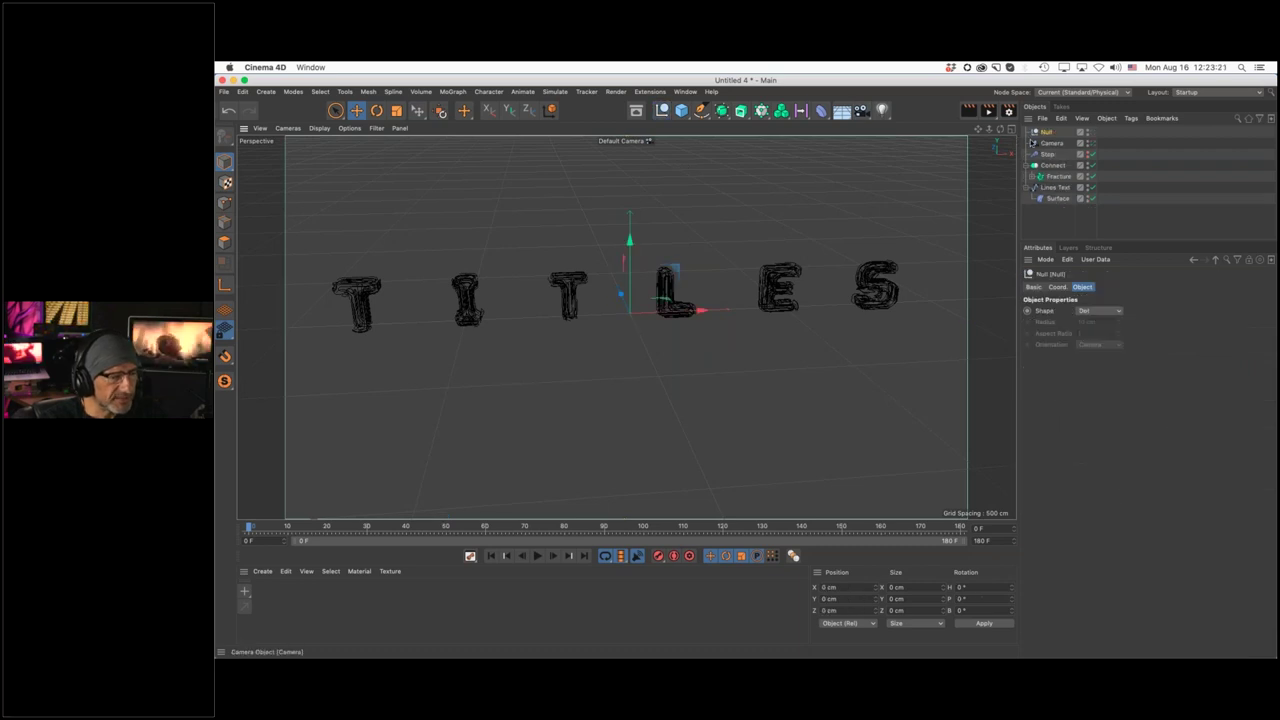
{"action": "left_click", "coordinate": [1010, 130]}
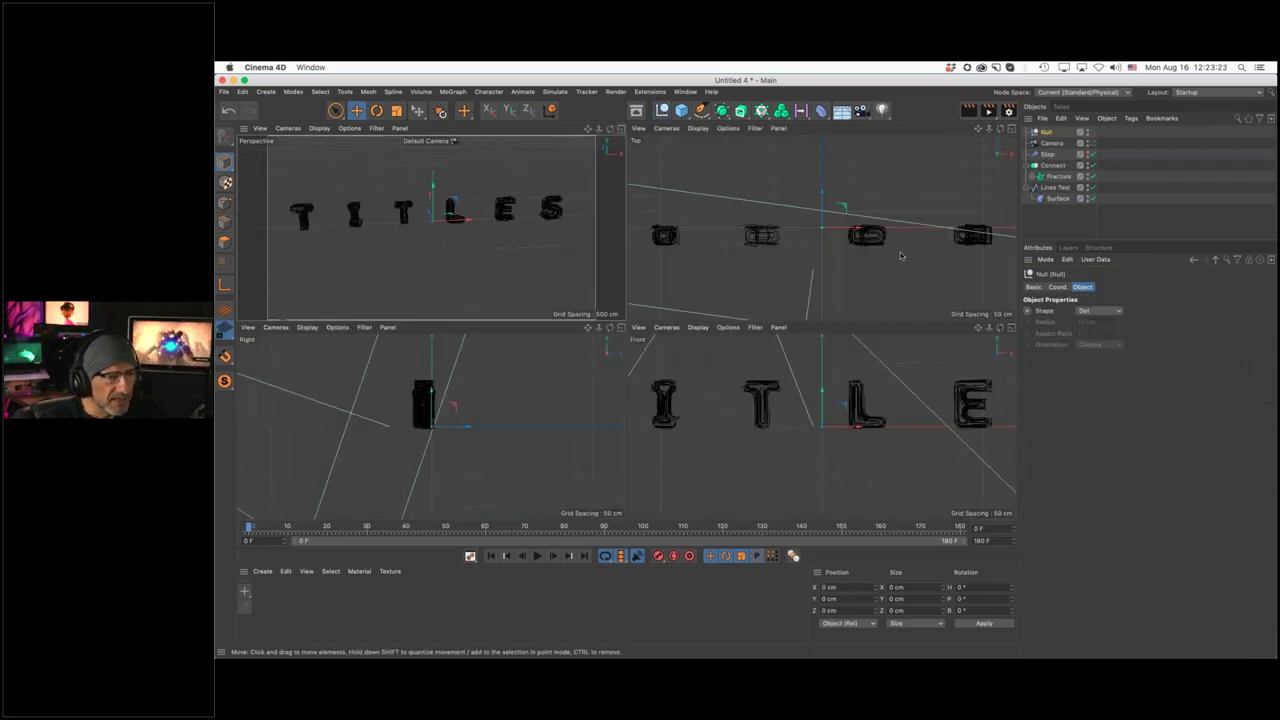
{"action": "middle_click_drag", "start_coordinate": [832, 279], "coordinate": [777, 224]}
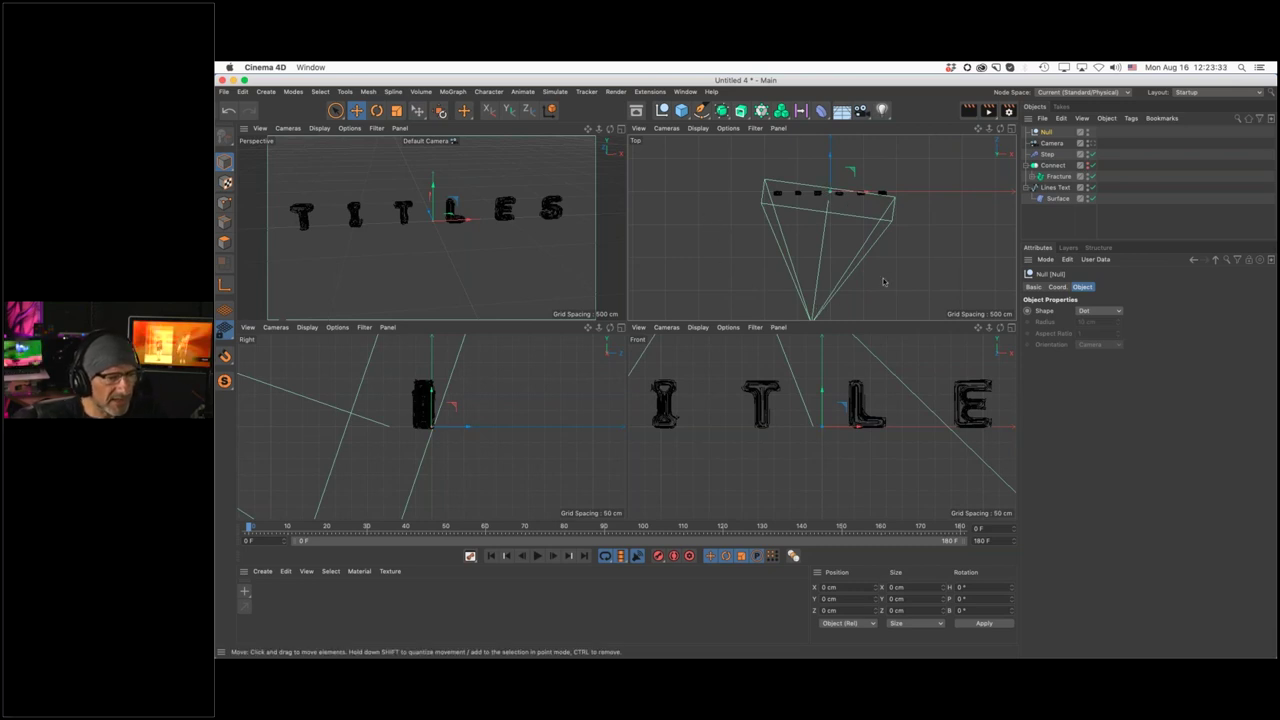
Return to a single perspective view and look through the new Camera
{"action": "left_click", "coordinate": [1052, 143]}
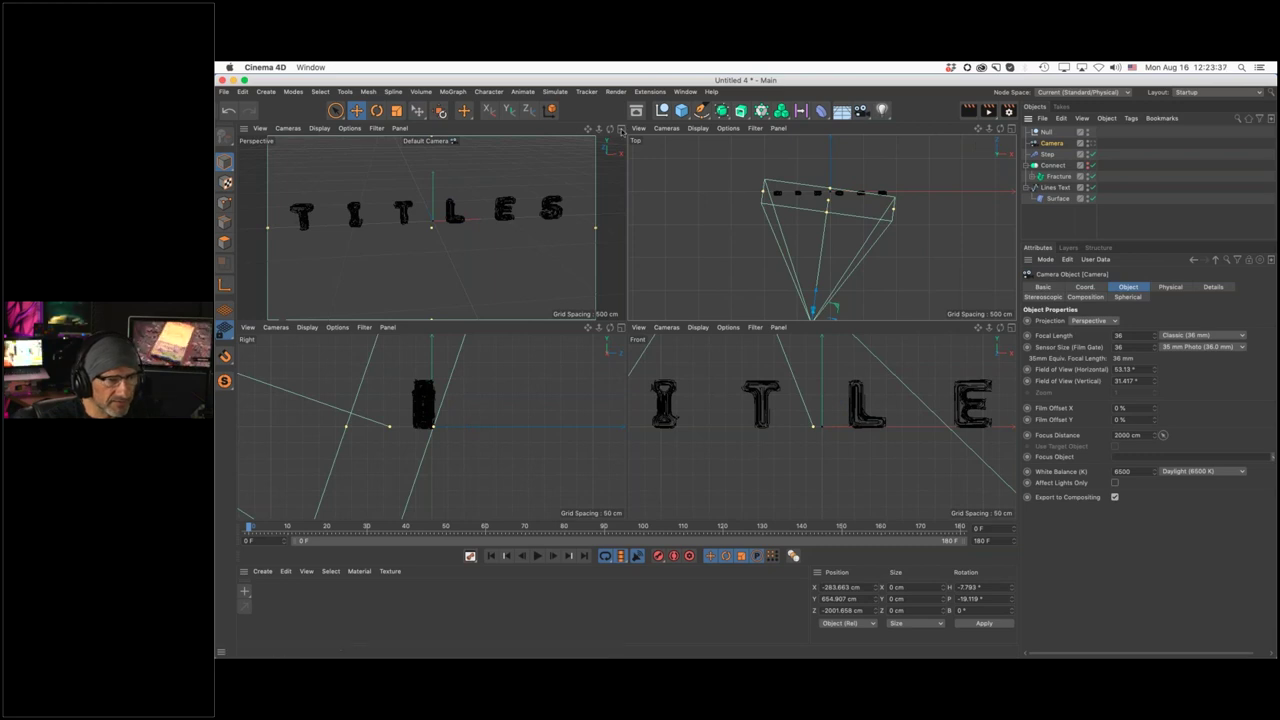
{"action": "key", "text": "F1"}
{"action": "left_click", "coordinate": [1091, 143]}
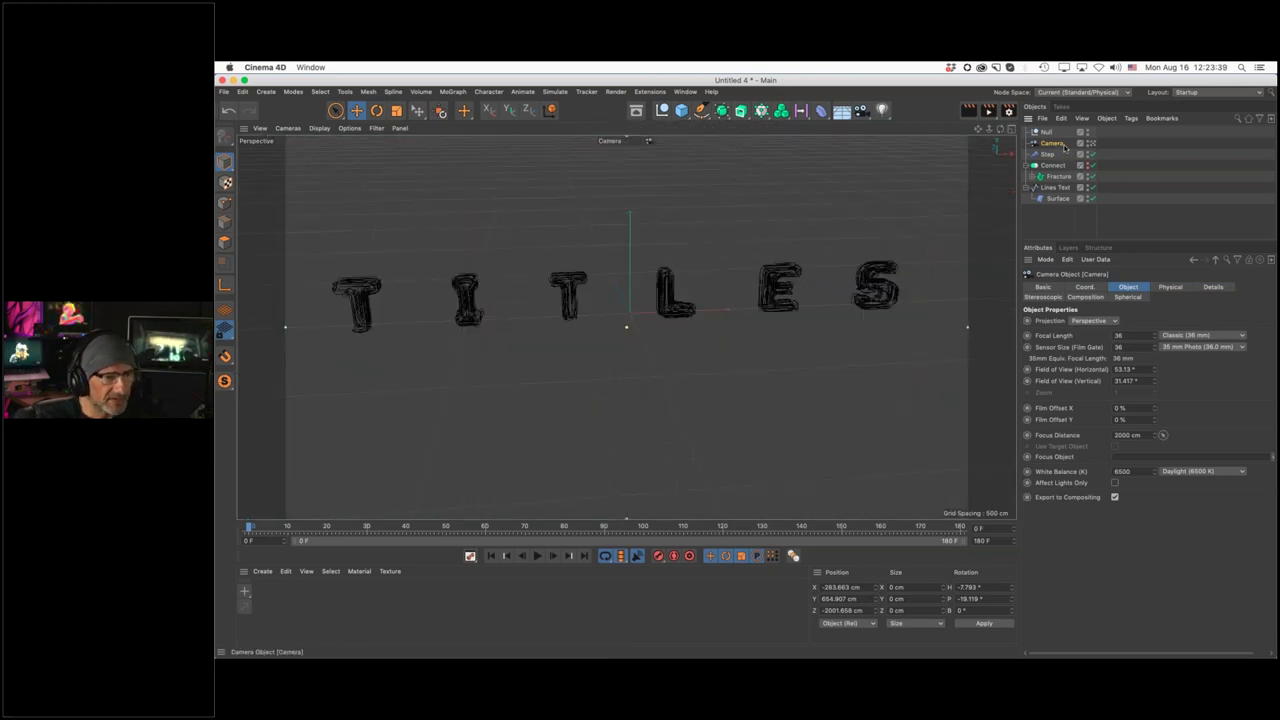
{"action": "left_click", "coordinate": [1085, 287]}
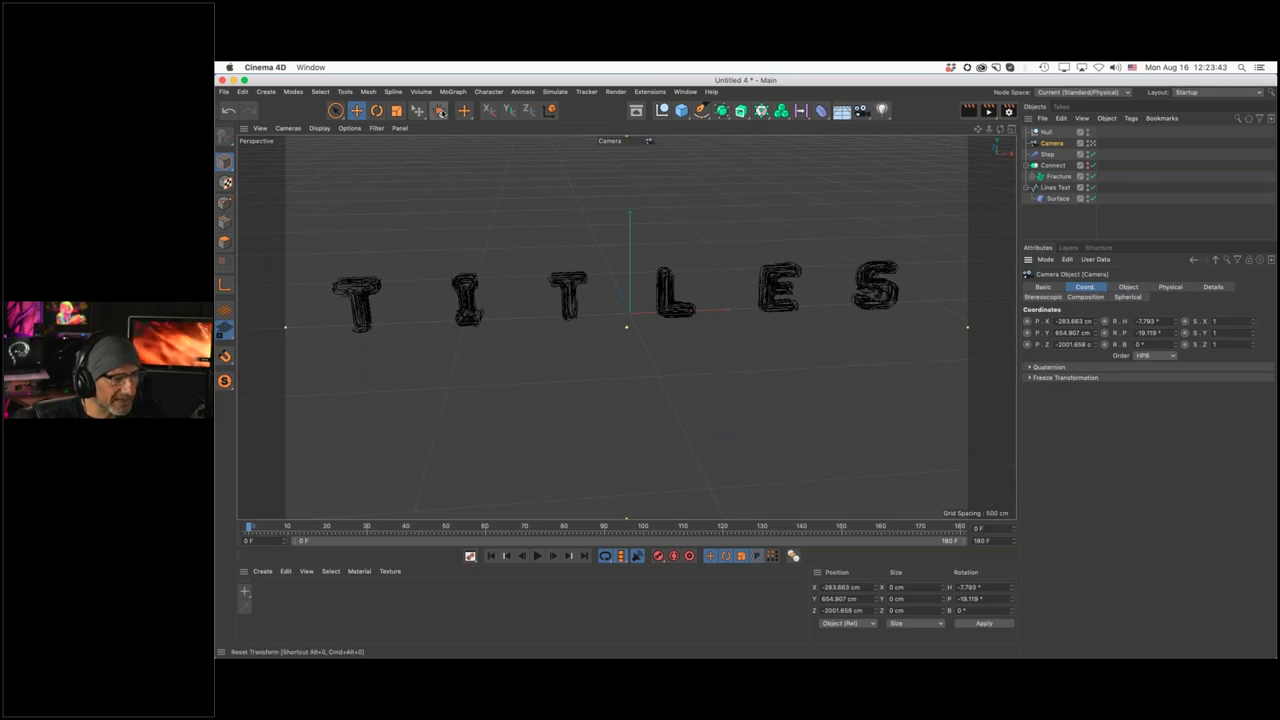
Reset the camera's position and rotation, pull it back, and set 80 mm focal length
{"action": "left_click", "coordinate": [439, 110]}
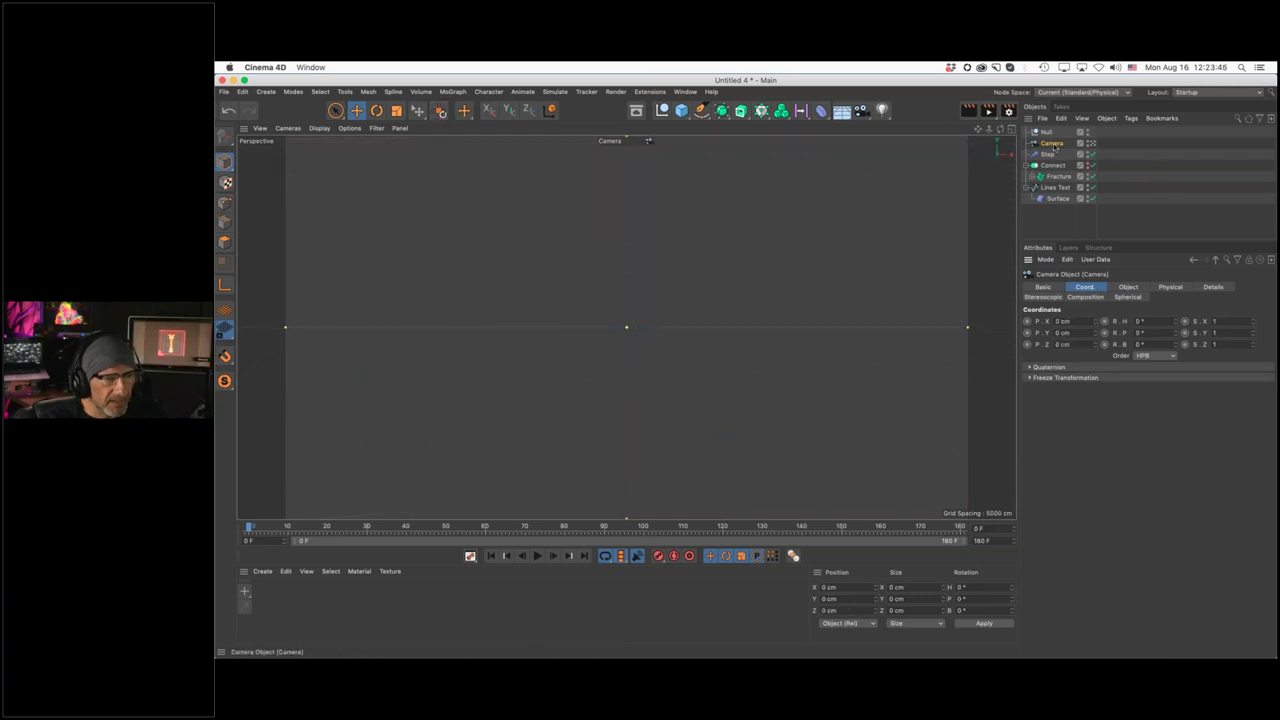
{"action": "left_click_drag", "start_coordinate": [1096, 344], "coordinate": [1096, 335]}
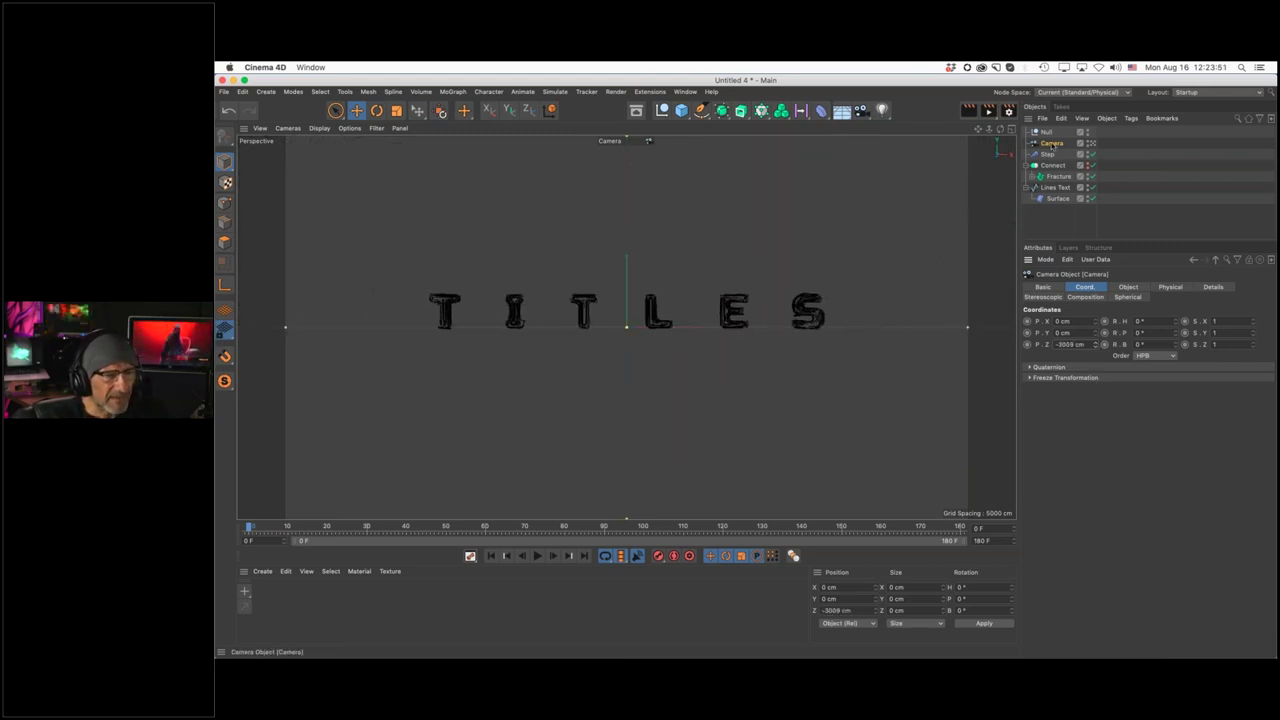
{"action": "left_click", "coordinate": [1130, 287]}
{"action": "double_click", "coordinate": [1120, 335]}
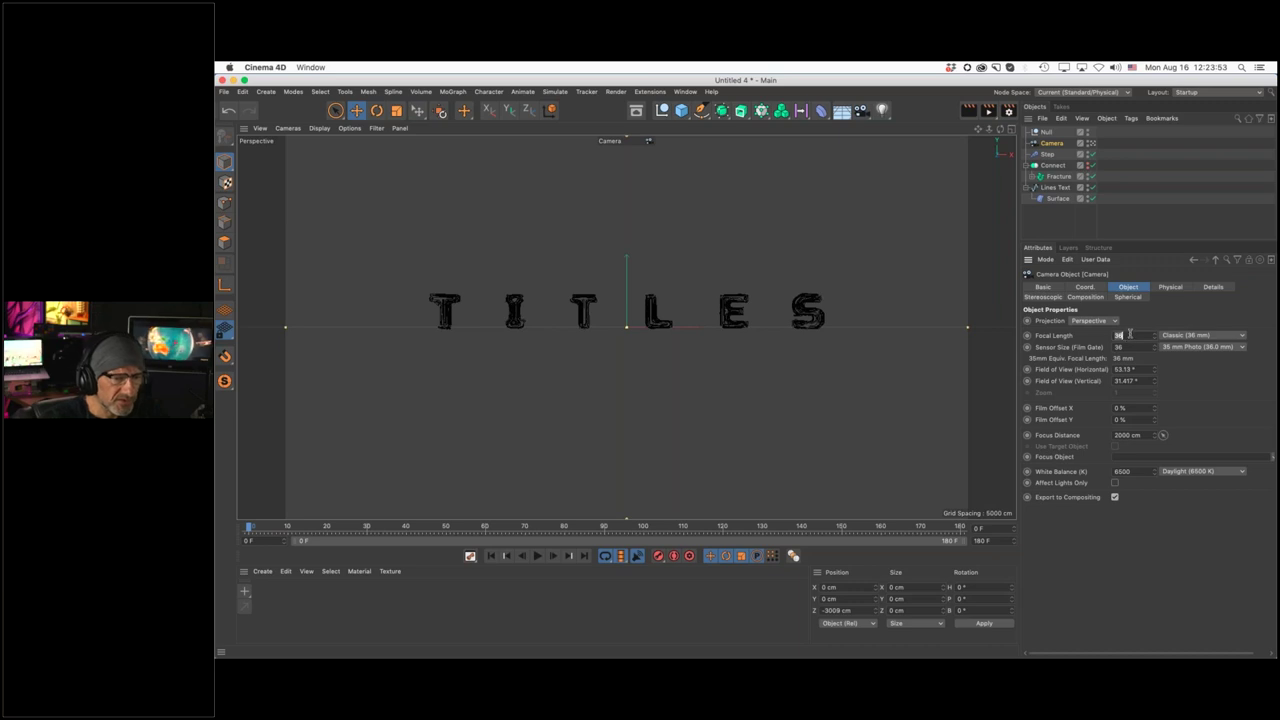
{"action": "type", "text": "80"}
{"action": "key", "text": "Return"}
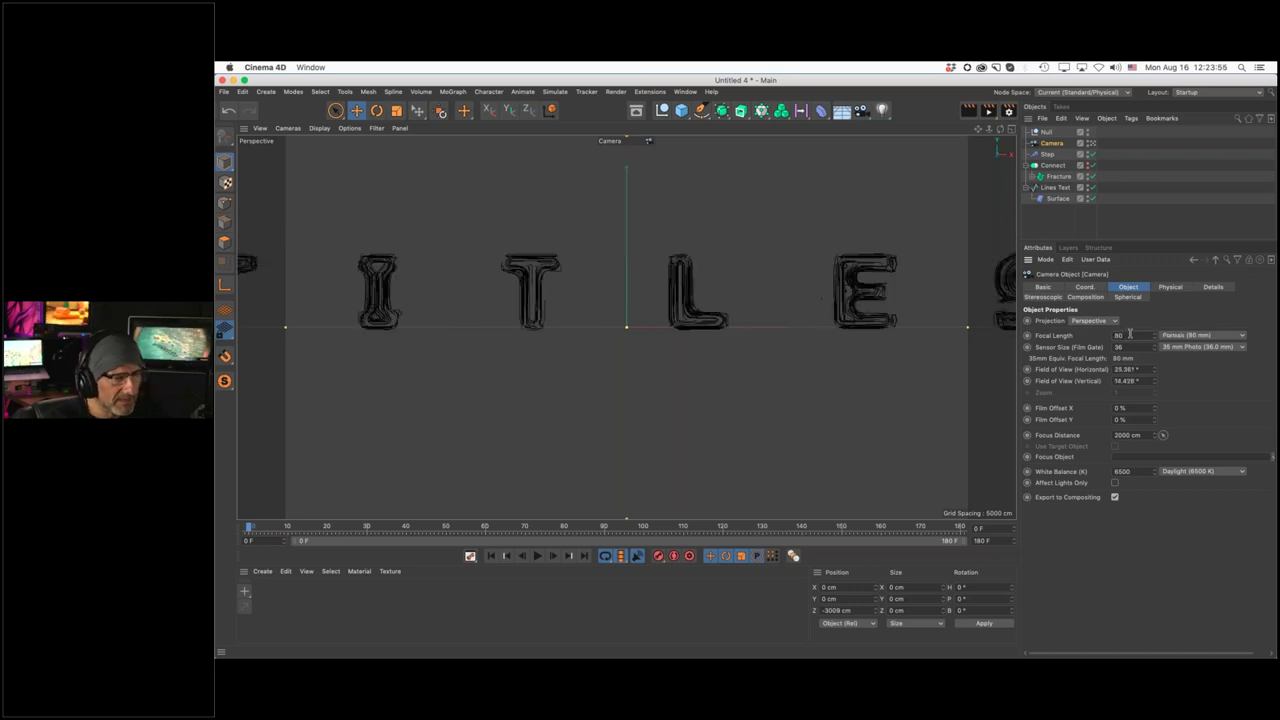
Move the camera to Z -4835 cm and Y 62 cm to frame all of TITLES
{"action": "left_click", "coordinate": [1088, 287]}
{"action": "left_click_drag", "start_coordinate": [1096, 345], "coordinate": [1096, 334]}
{"action": "left_click", "coordinate": [1096, 332]}
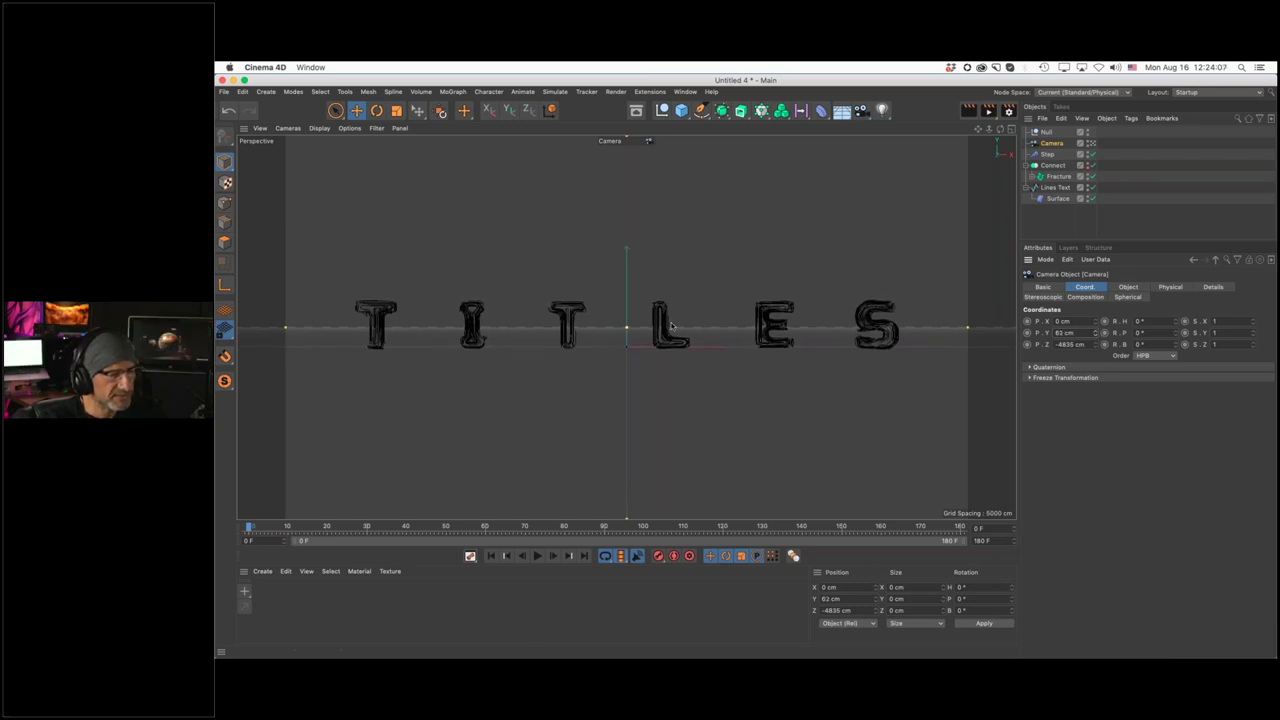
Preview the grid, triangles, diagonal and golden section composition overlays, turning each off
{"action": "left_click", "coordinate": [1090, 298]}
{"action": "left_click", "coordinate": [1081, 335]}
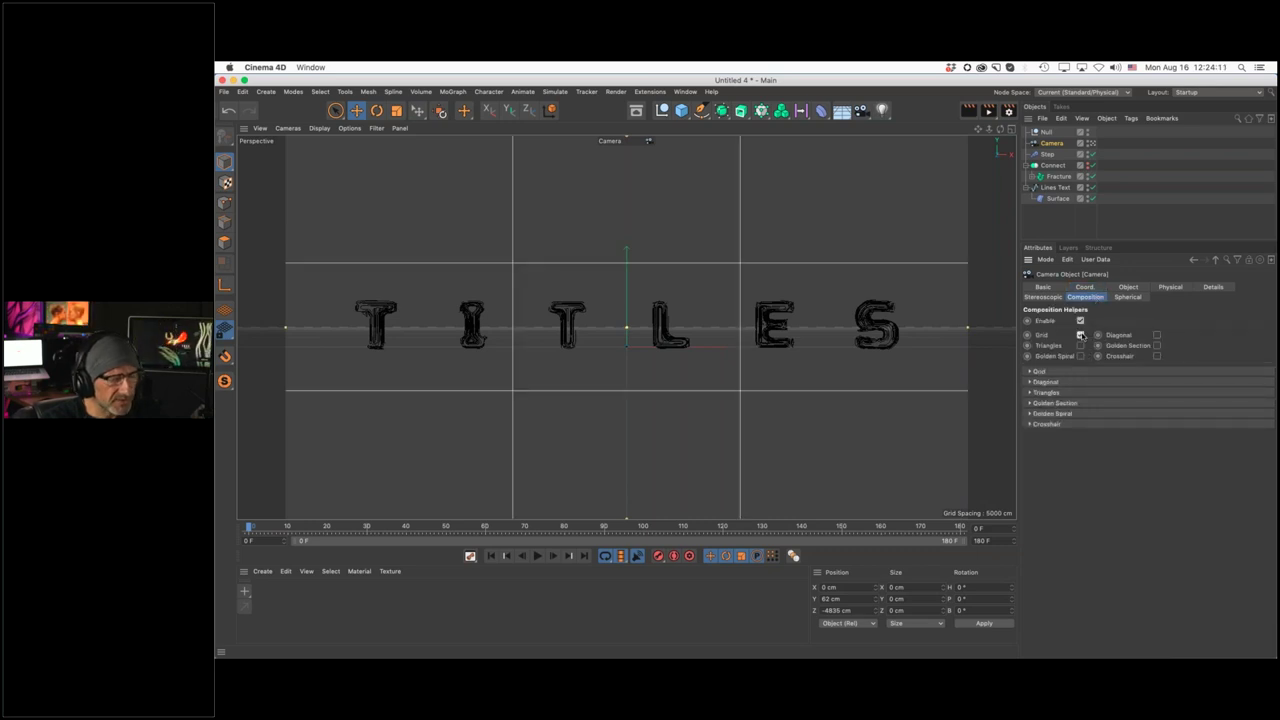
{"action": "left_click", "coordinate": [1081, 335]}
{"action": "left_click", "coordinate": [1080, 345]}
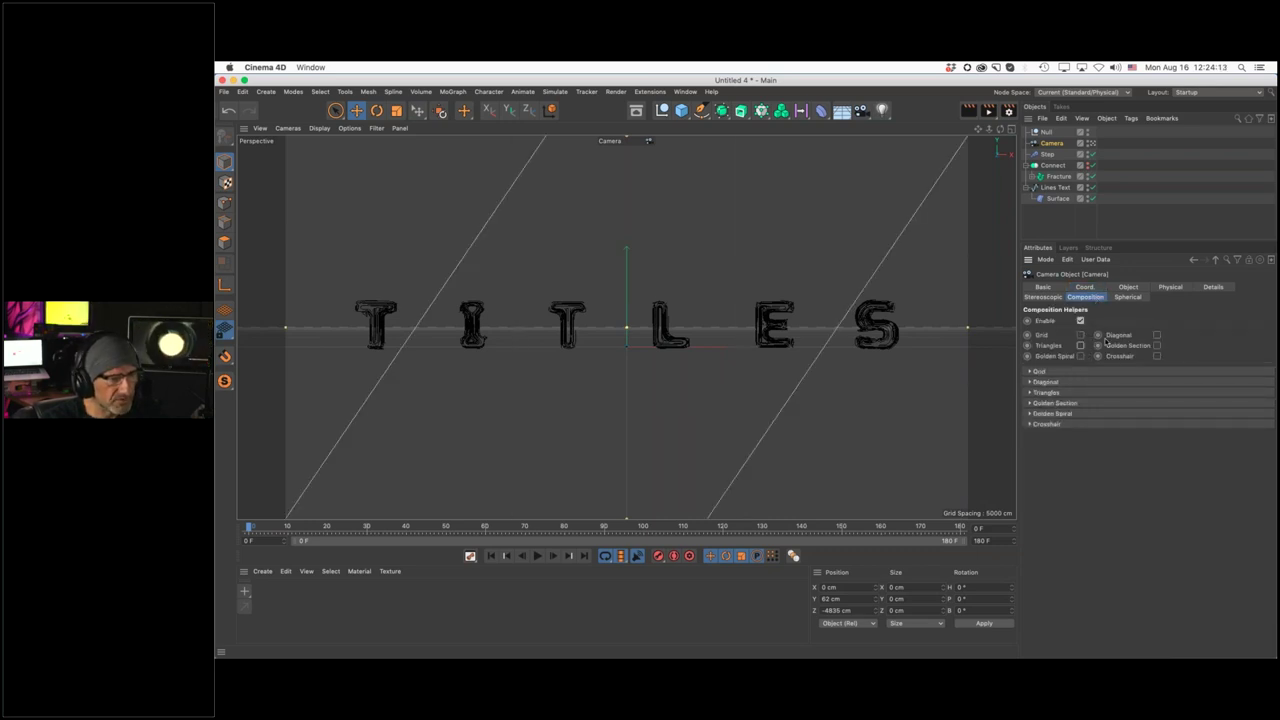
{"action": "left_click", "coordinate": [1080, 345]}
{"action": "left_click", "coordinate": [1157, 336]}
{"action": "left_click", "coordinate": [1157, 336]}
{"action": "left_click", "coordinate": [1157, 345]}
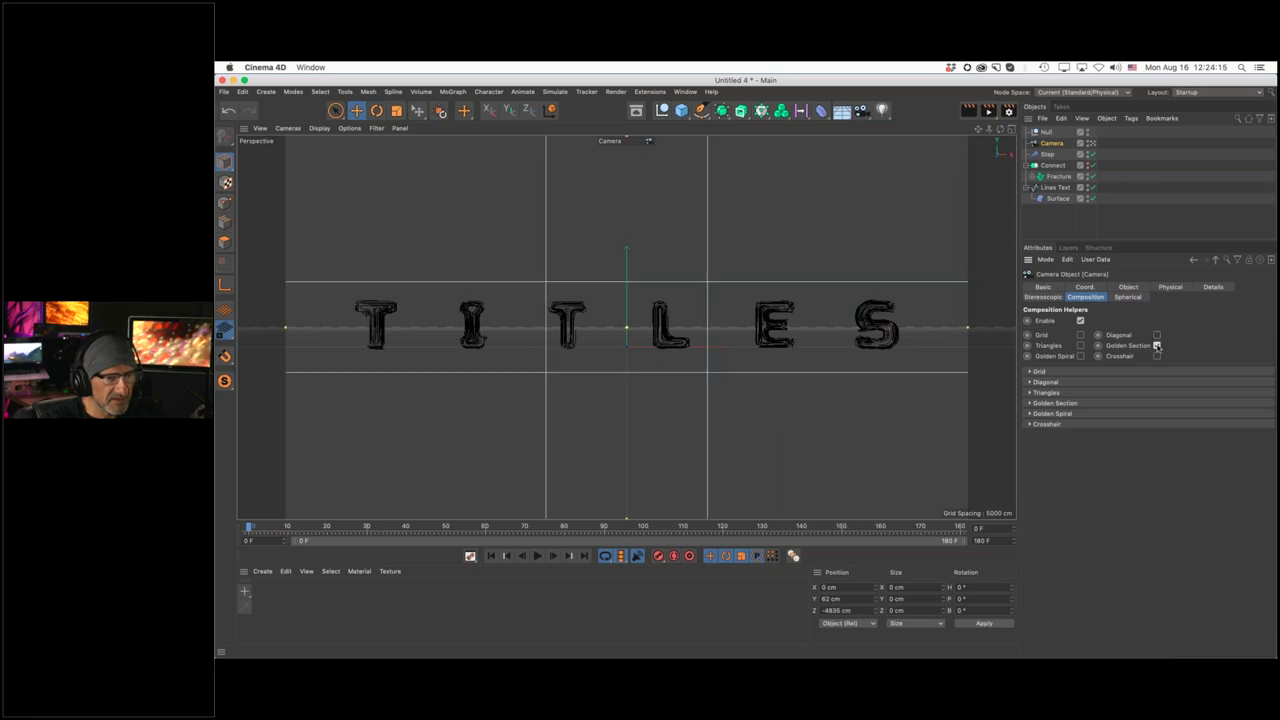
{"action": "left_click", "coordinate": [1157, 345]}
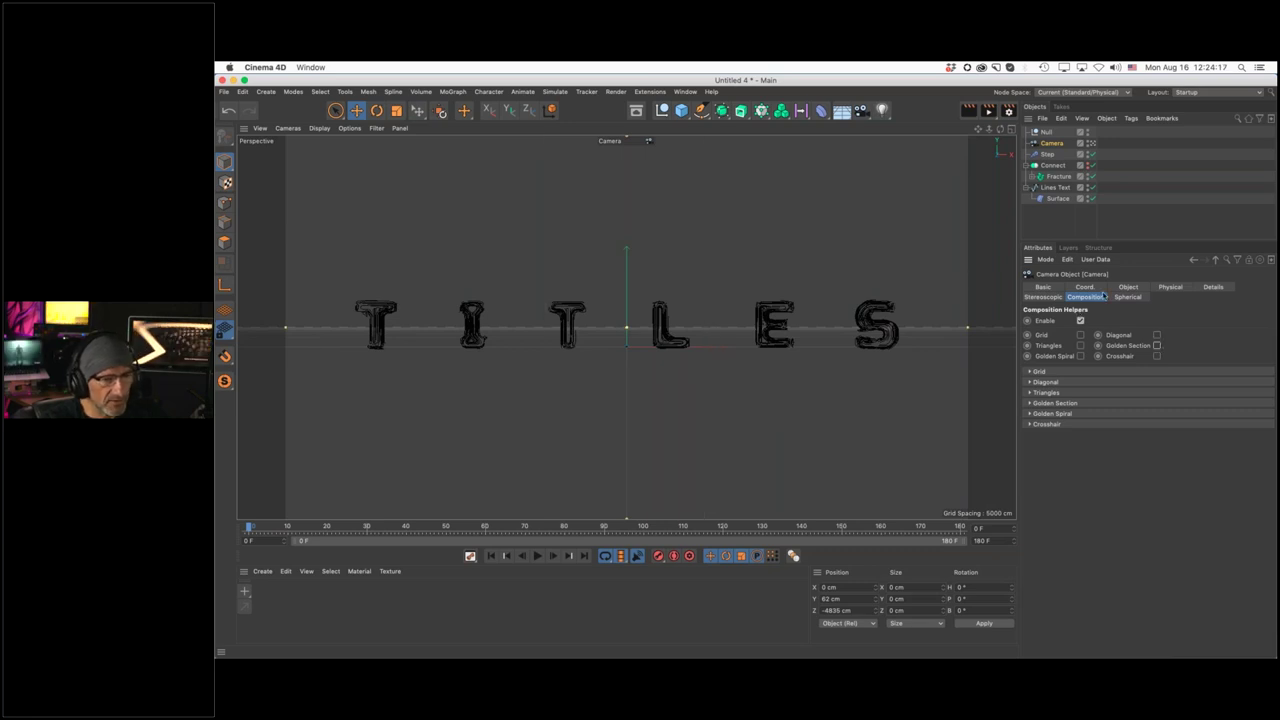
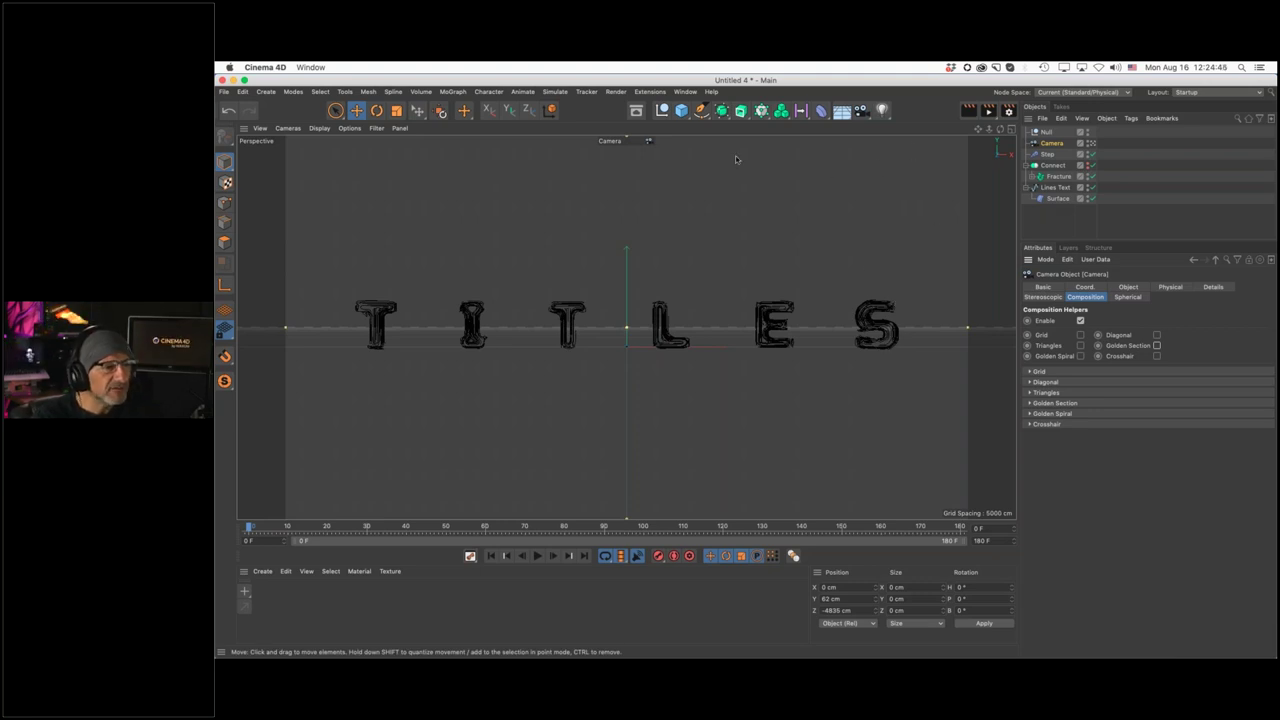
Add a cube, move it to the upper right, and stretch it to about 469 cm tall
{"action": "left_click", "coordinate": [681, 110]}
{"action": "left_click_drag", "start_coordinate": [653, 424], "coordinate": [876, 134]}
{"action": "left_click_drag", "start_coordinate": [902, 246], "coordinate": [950, 290]}
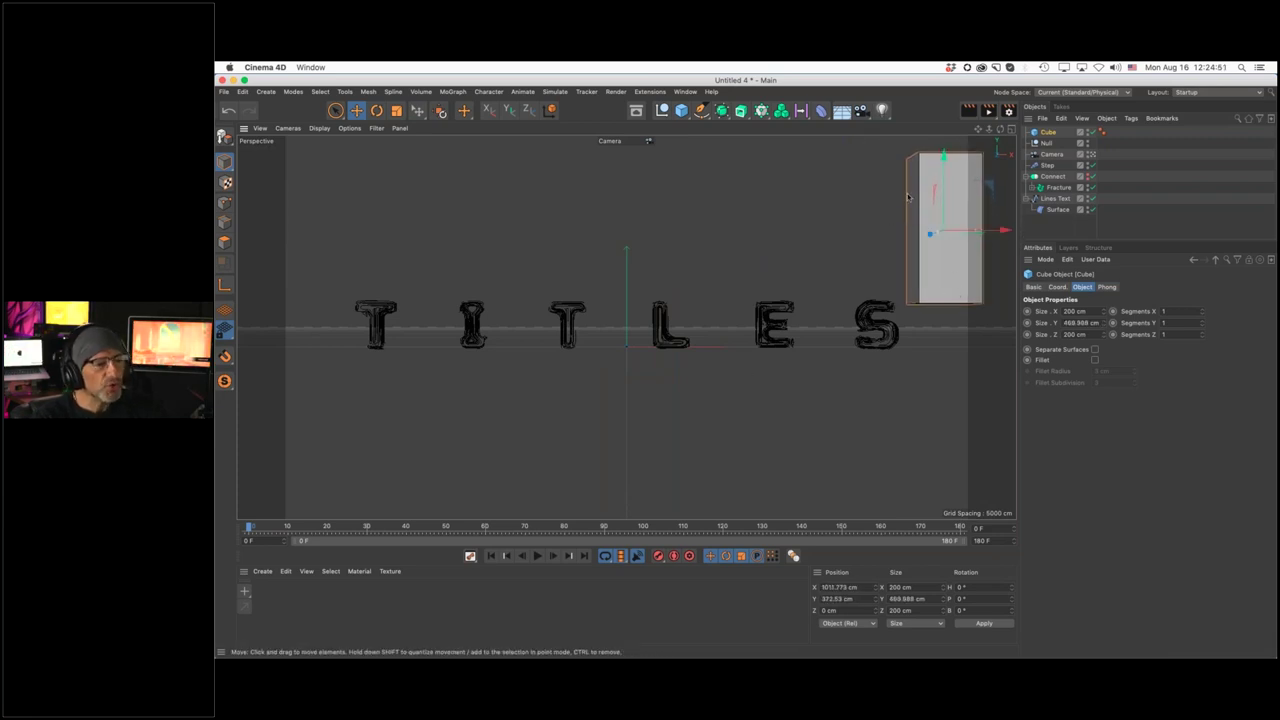
{"action": "left_click", "coordinate": [941, 390]}
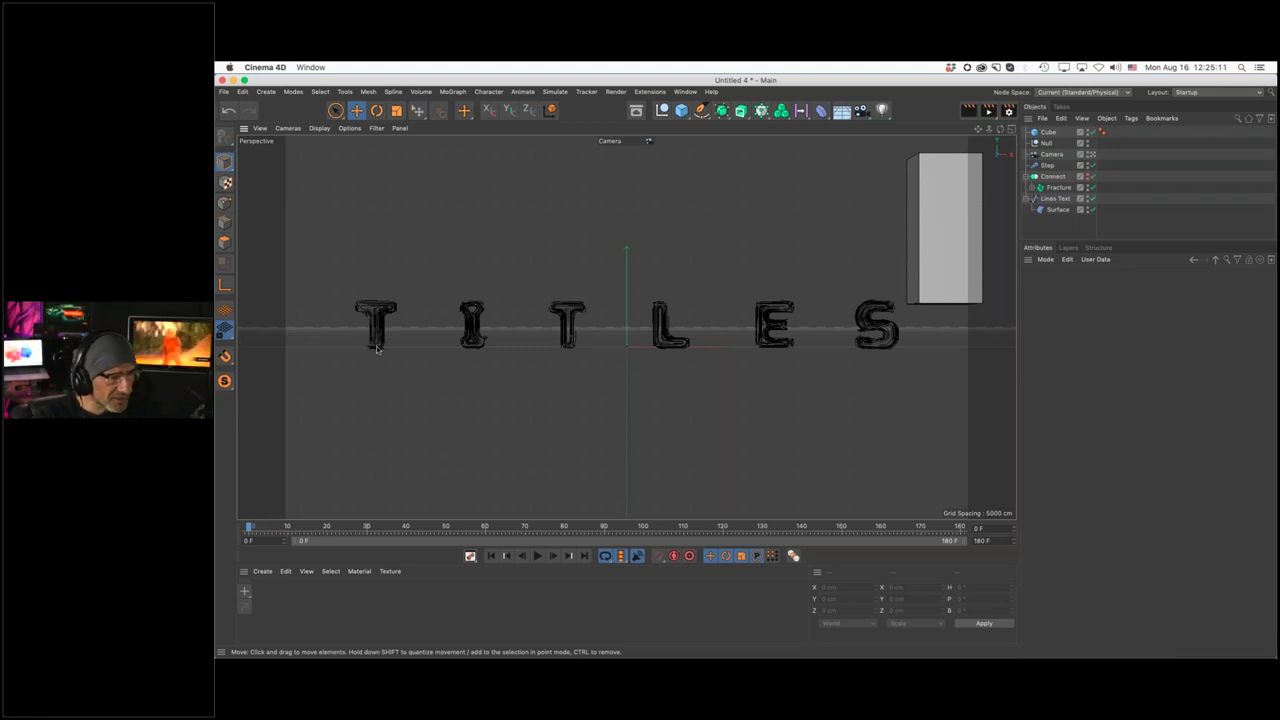
Turn on the camera's 3-cell composition grid overlay
{"action": "left_click", "coordinate": [963, 253]}
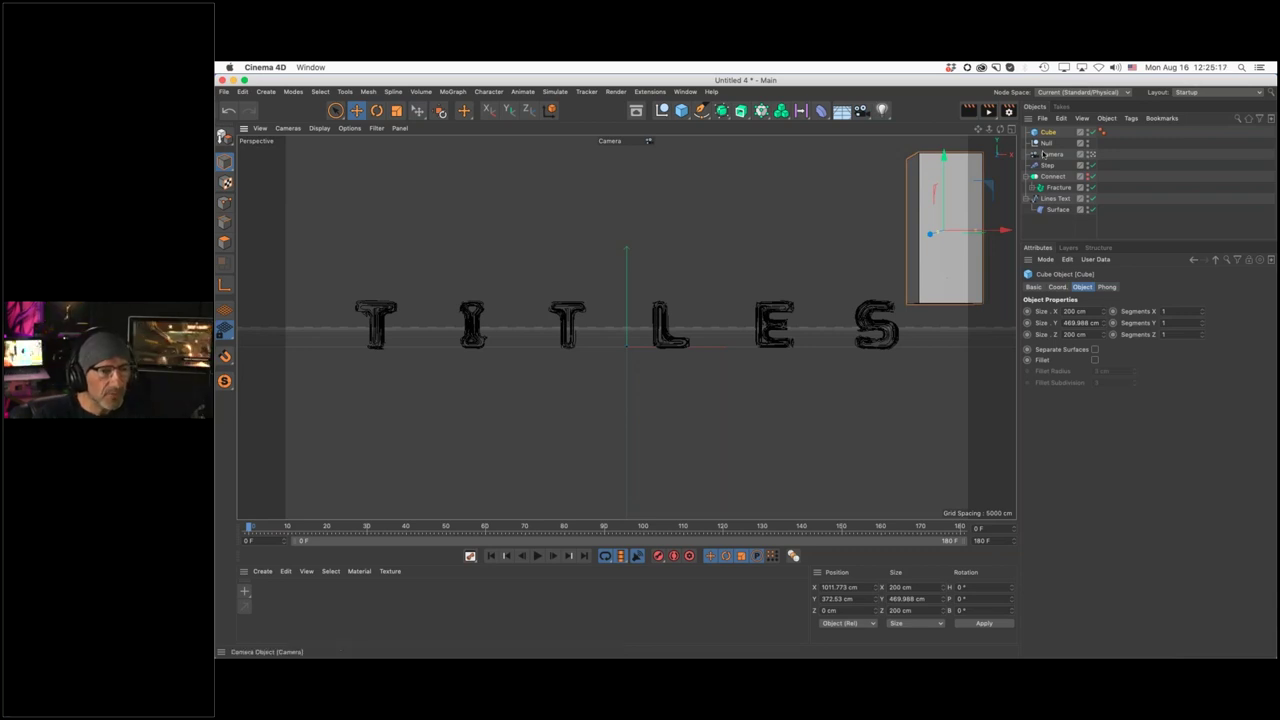
{"action": "left_click", "coordinate": [1050, 154]}
{"action": "left_click", "coordinate": [1080, 336]}
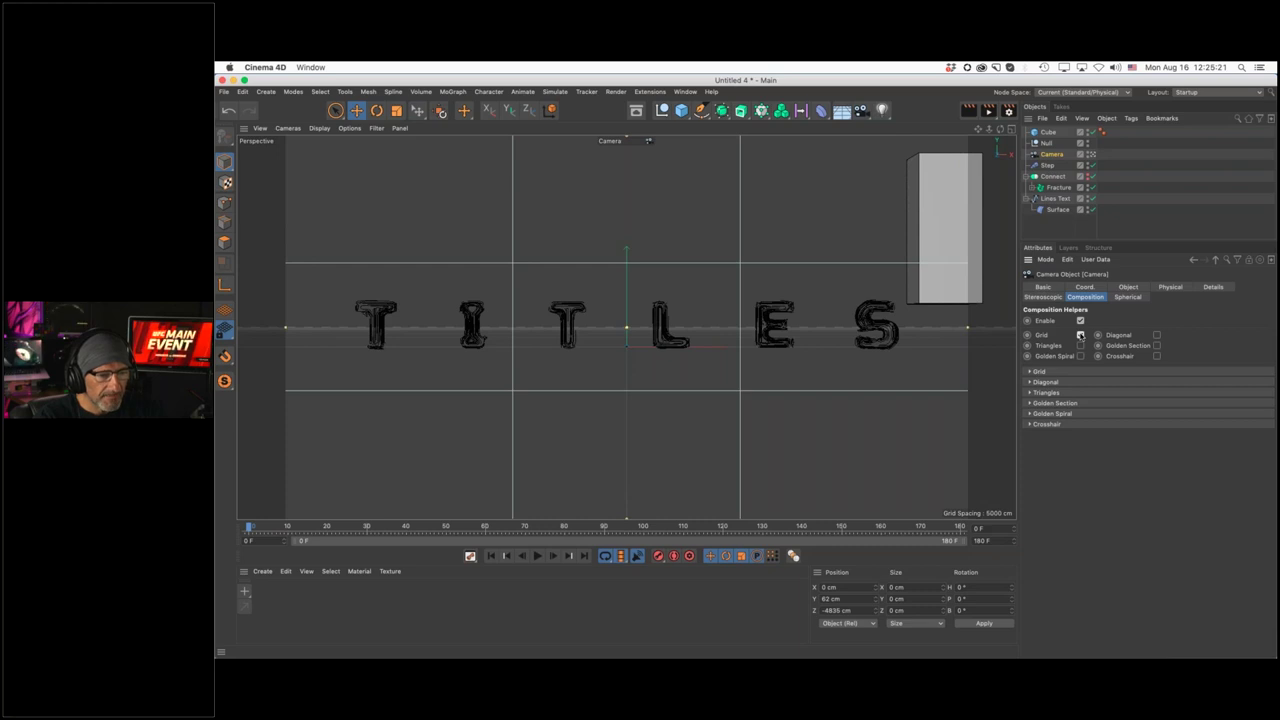
{"action": "left_click", "coordinate": [1031, 371]}
{"action": "mouse_move", "coordinate": [1125, 383]}
{"action": "left_mouse_down"}
{"action": "mouse_move", "coordinate": [1142, 383]}
{"action": "mouse_move", "coordinate": [1122, 386]}
{"action": "left_mouse_up"}
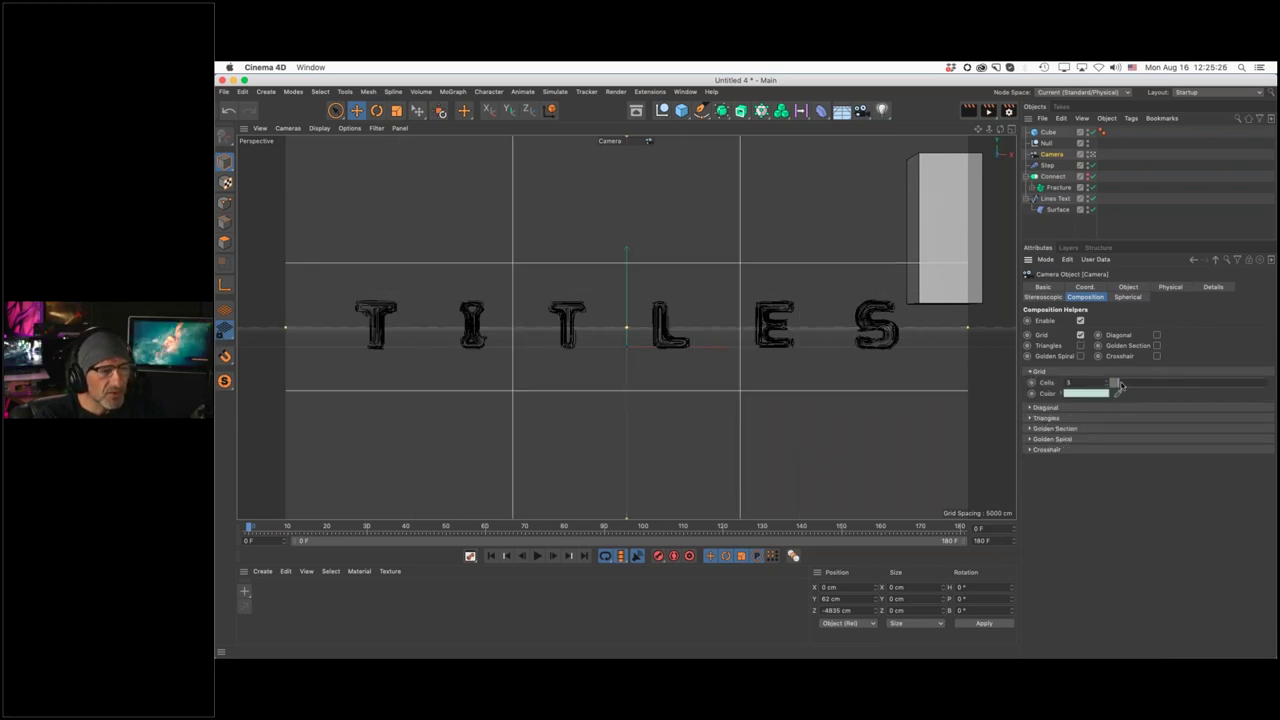
Try Golden Section guides, switch both guides off, and delete the tall cube
{"action": "left_click", "coordinate": [1157, 345]}
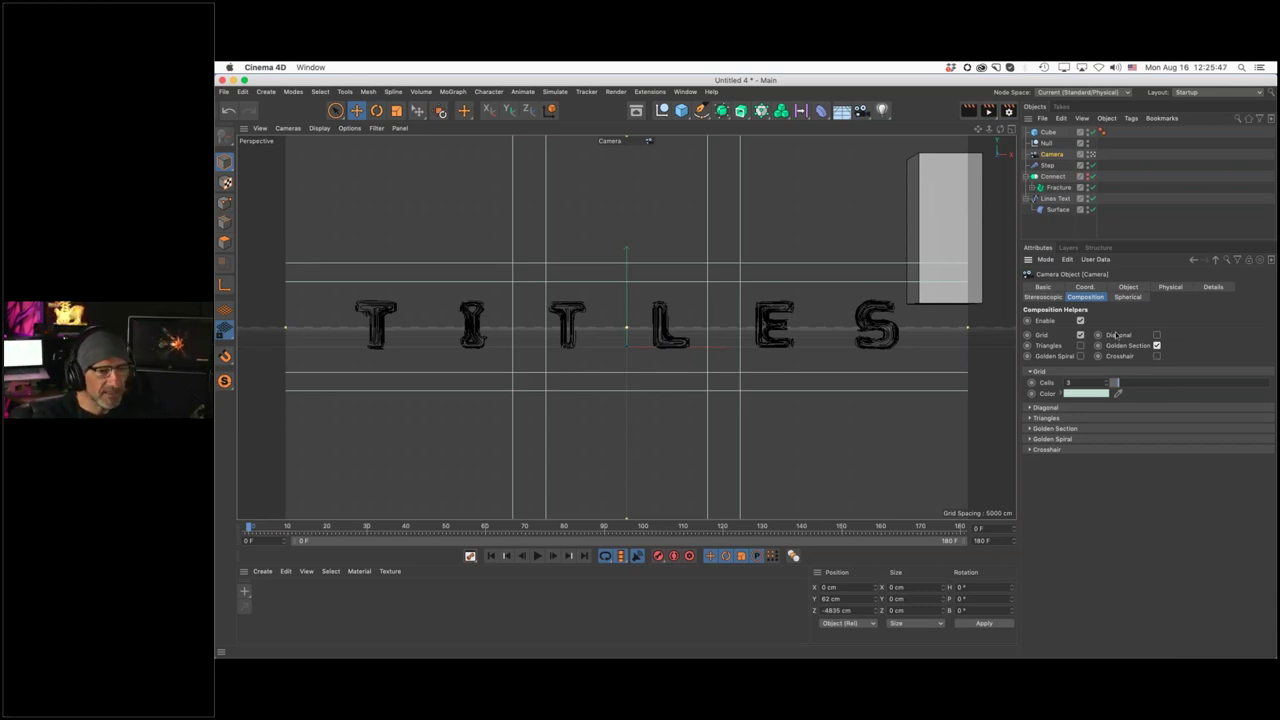
{"action": "left_click", "coordinate": [1157, 345]}
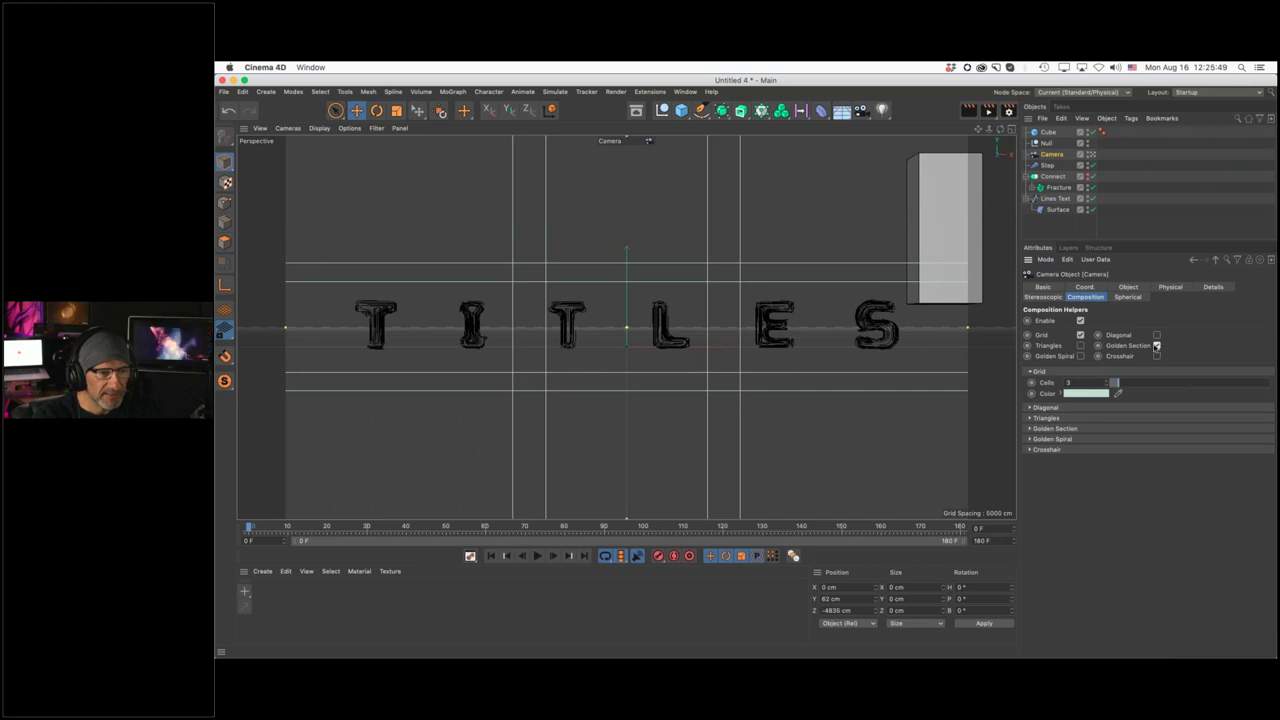
{"action": "left_click", "coordinate": [1080, 334]}
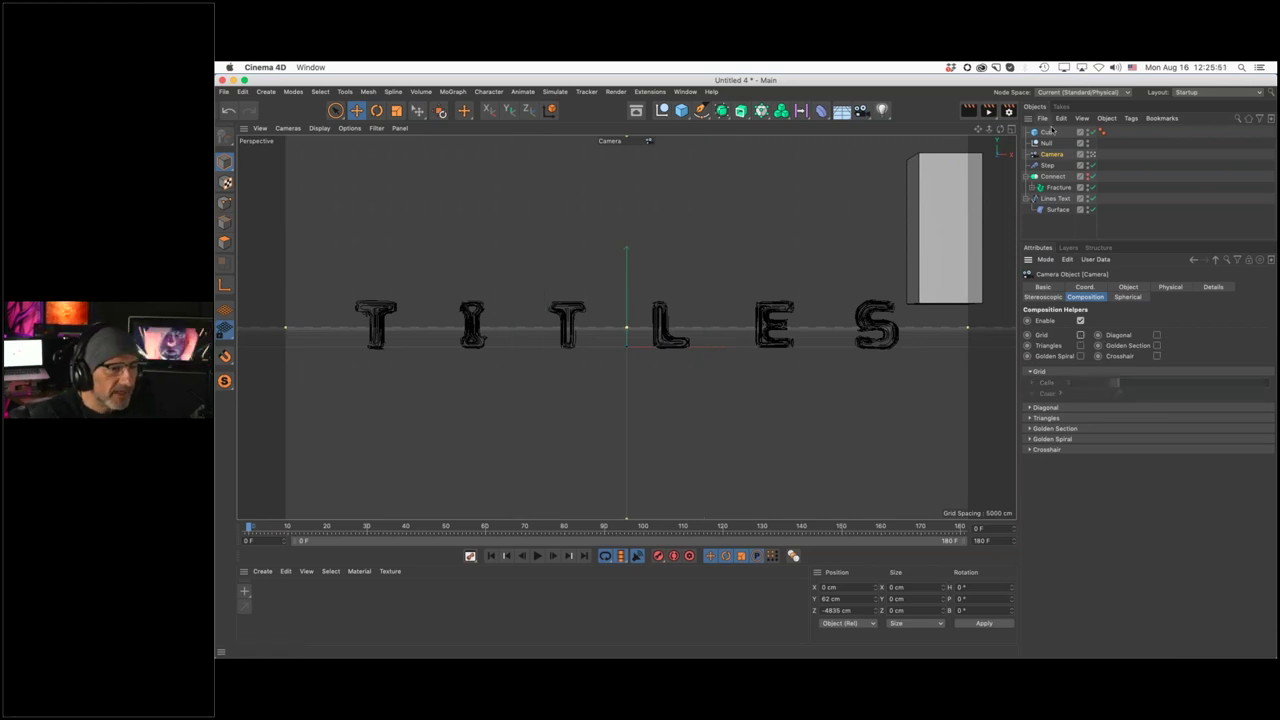
{"action": "left_click", "coordinate": [1047, 132]}
{"action": "key", "text": "Delete"}
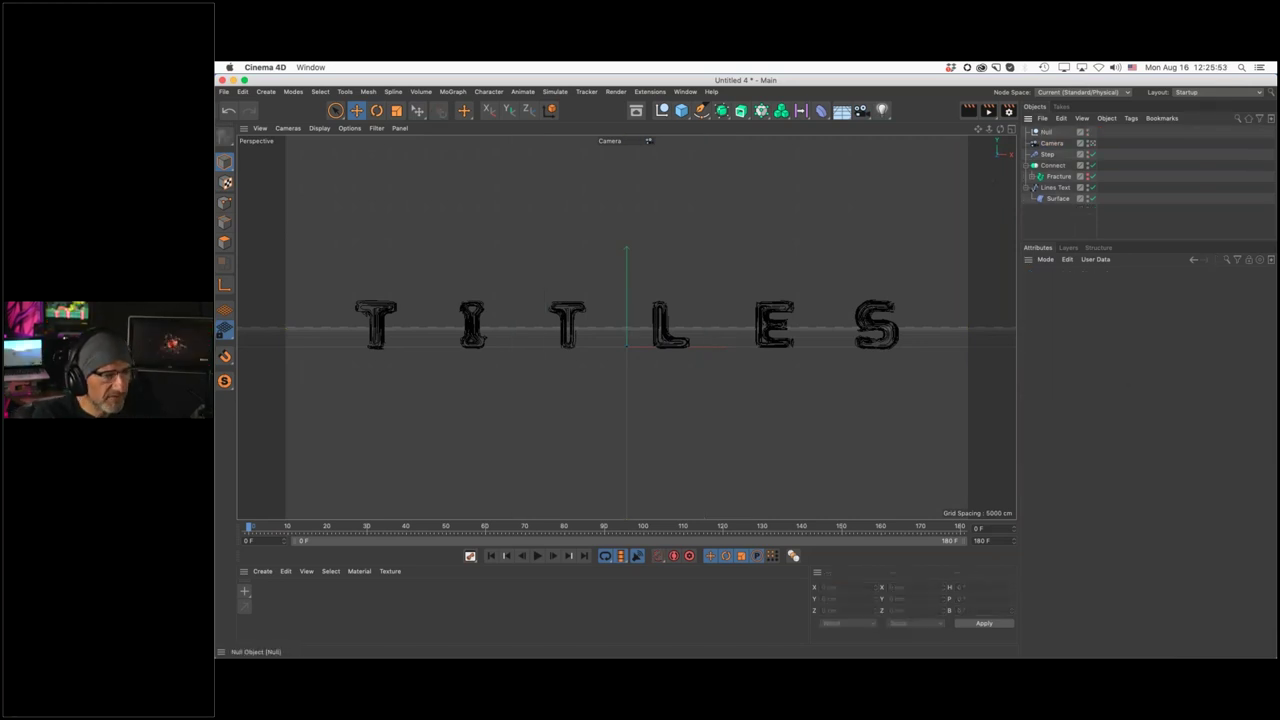
Switch to the four-view layout and rename the Null to Camera Animator
{"action": "left_click", "coordinate": [1010, 129]}
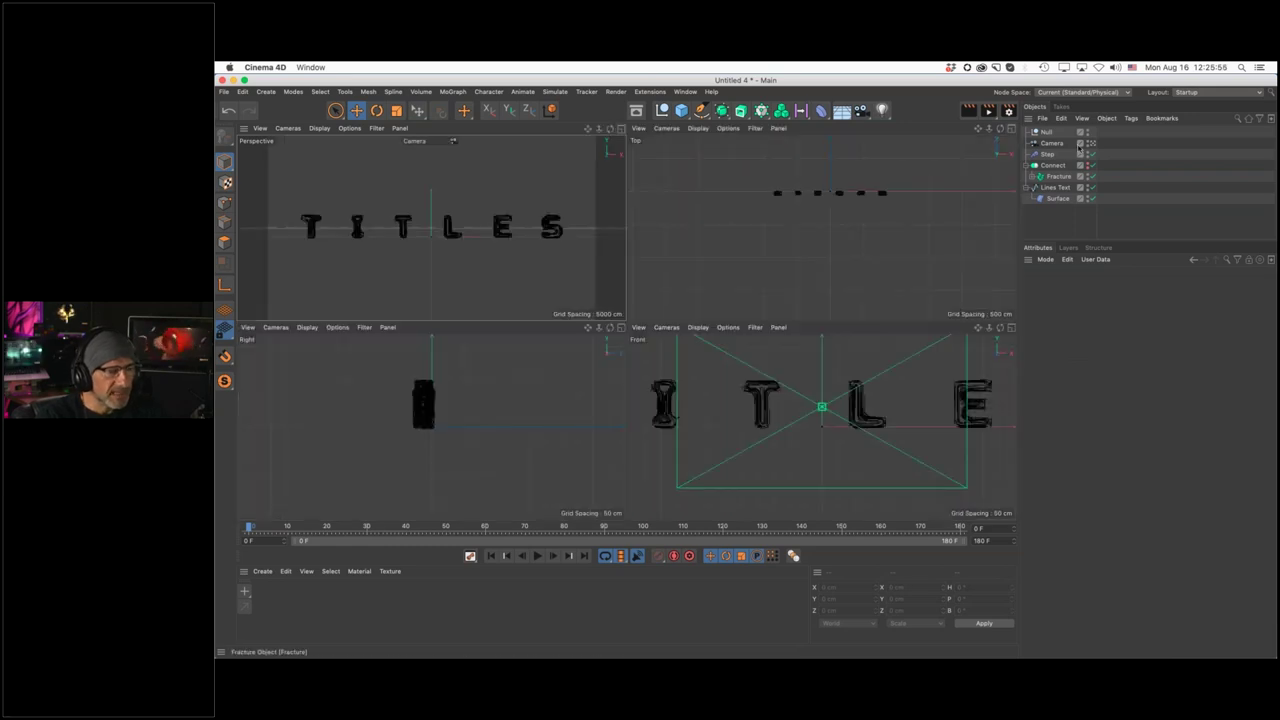
{"action": "left_click", "coordinate": [1047, 132]}
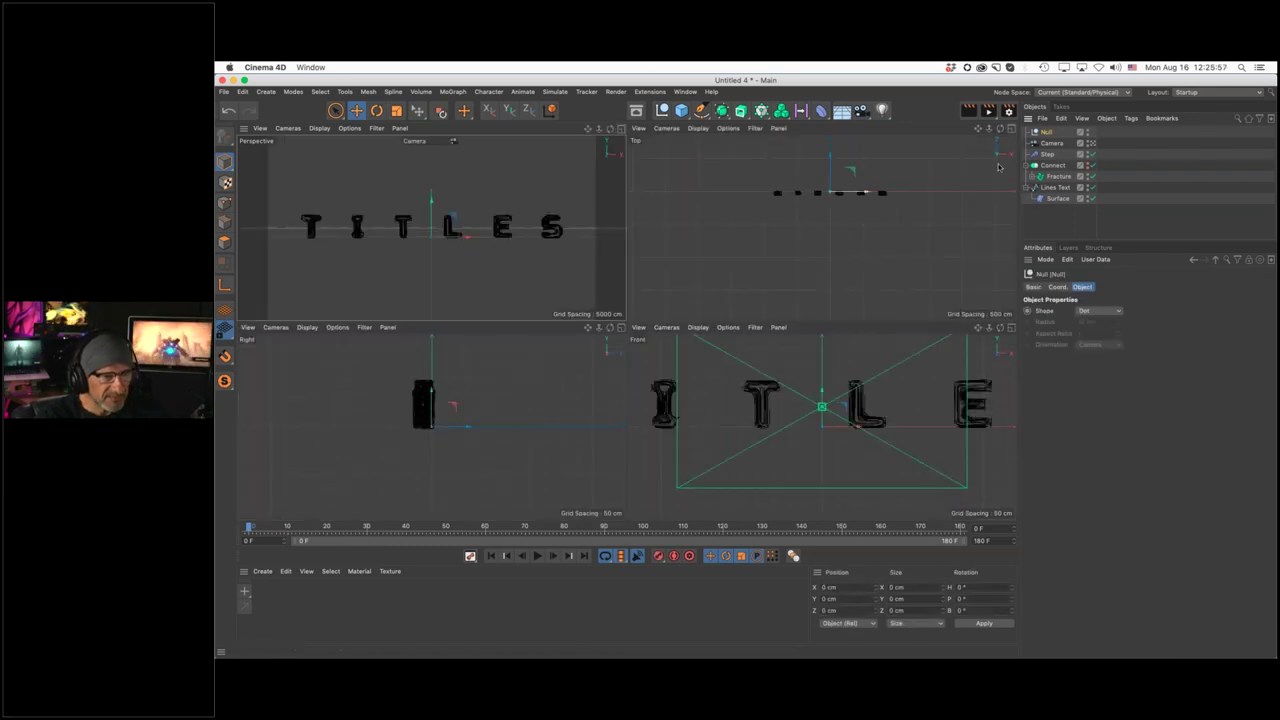
{"action": "double_click", "coordinate": [1047, 132]}
{"action": "type", "text": "Intro Ar"}
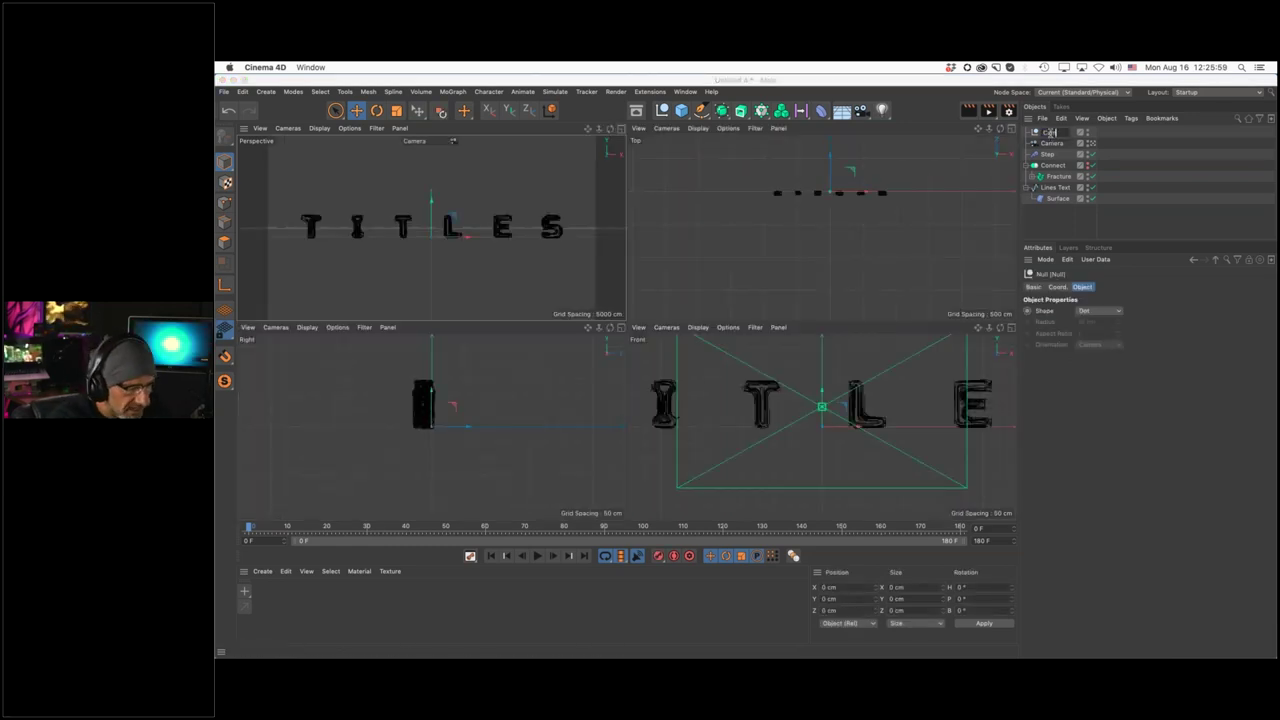
{"action": "type", "text": "imator"}
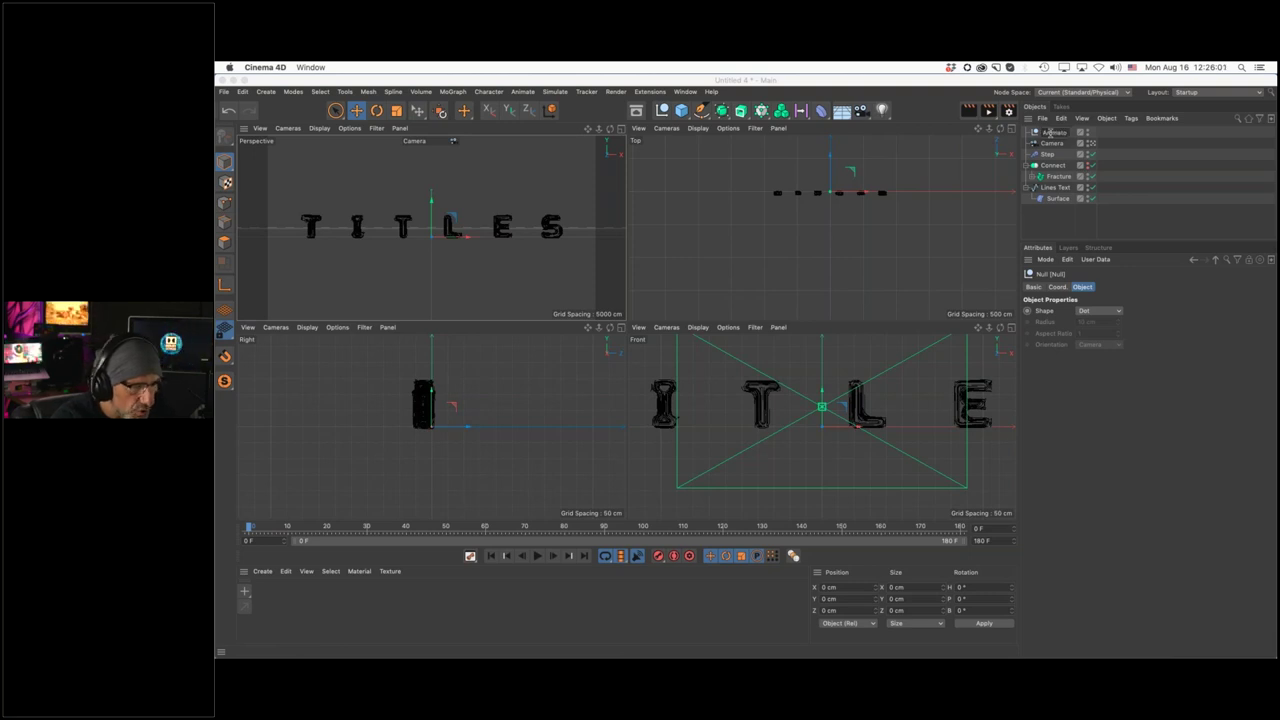
{"action": "key", "text": "Return"}
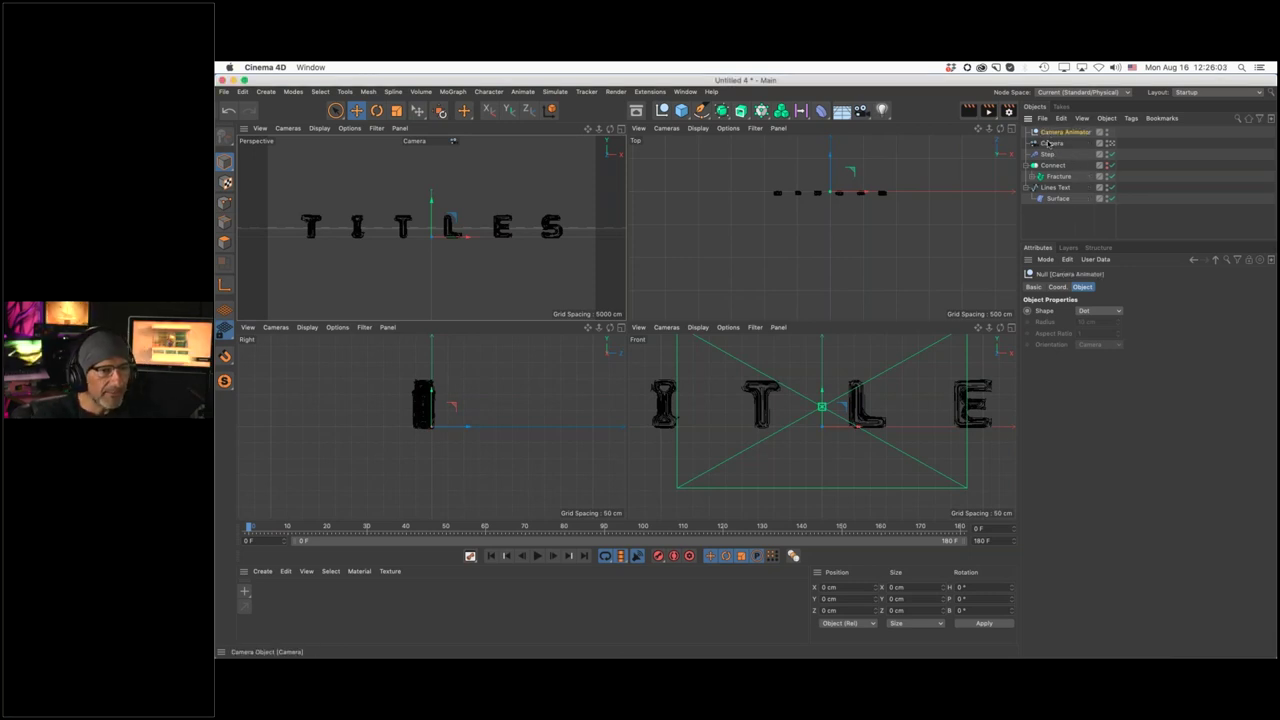
Parent the Camera under Camera Animator and rotate the null's heading
{"action": "left_click_drag", "start_coordinate": [1050, 143], "coordinate": [1062, 133]}
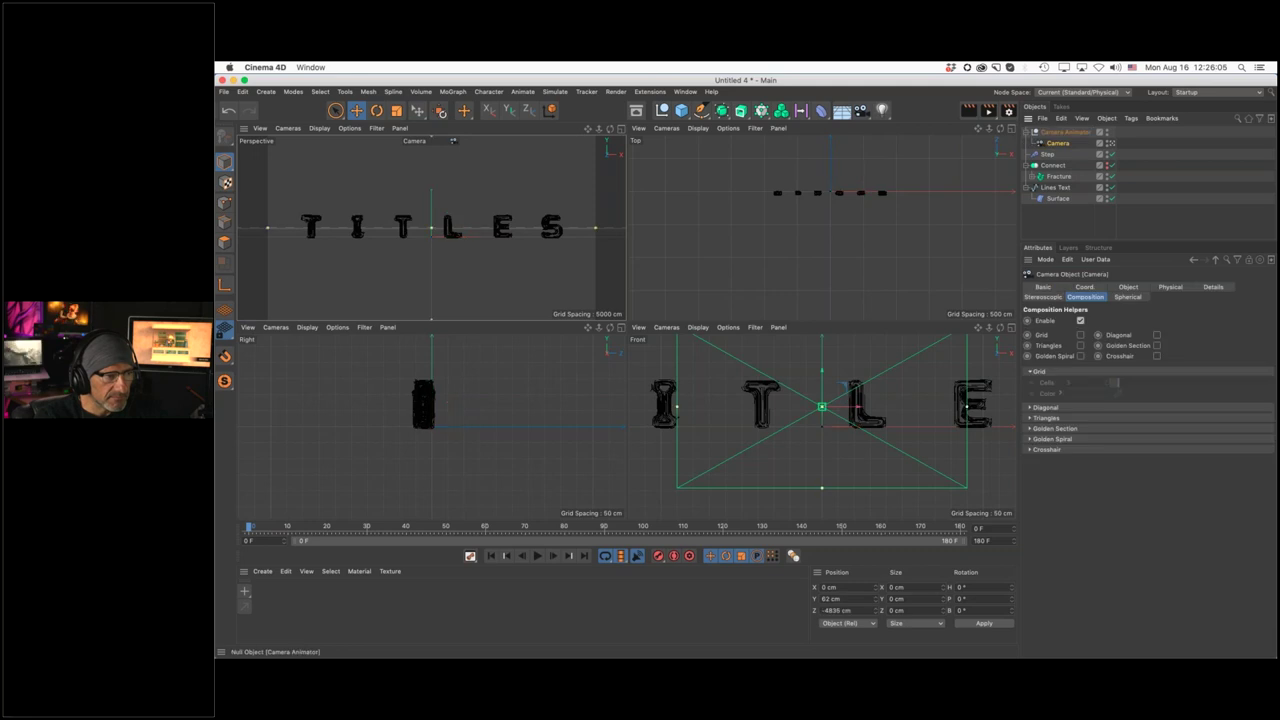
{"action": "left_click", "coordinate": [1065, 132]}
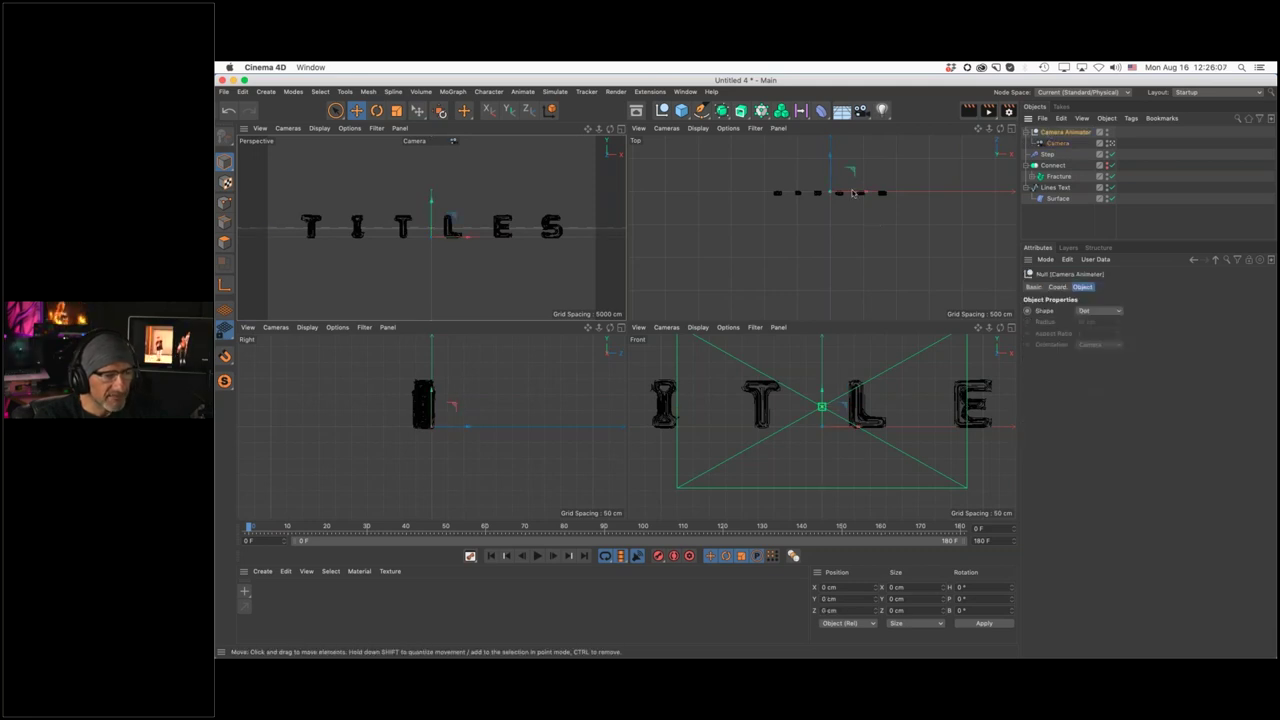
{"action": "key", "text": "r"}
{"action": "left_click_drag", "start_coordinate": [906, 246], "coordinate": [863, 244]}
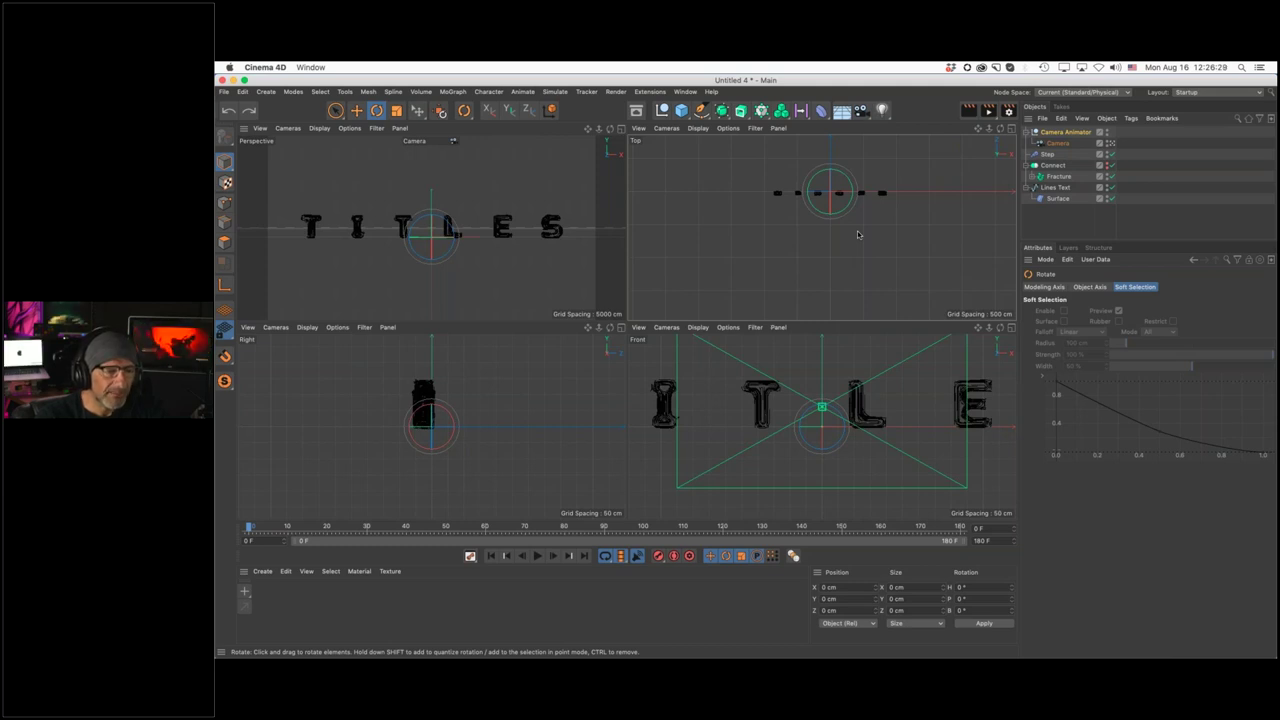
Check the Camera's coordinates, keeping the HPB rotation order, and reselect Camera Animator
{"action": "left_click", "coordinate": [1057, 143]}
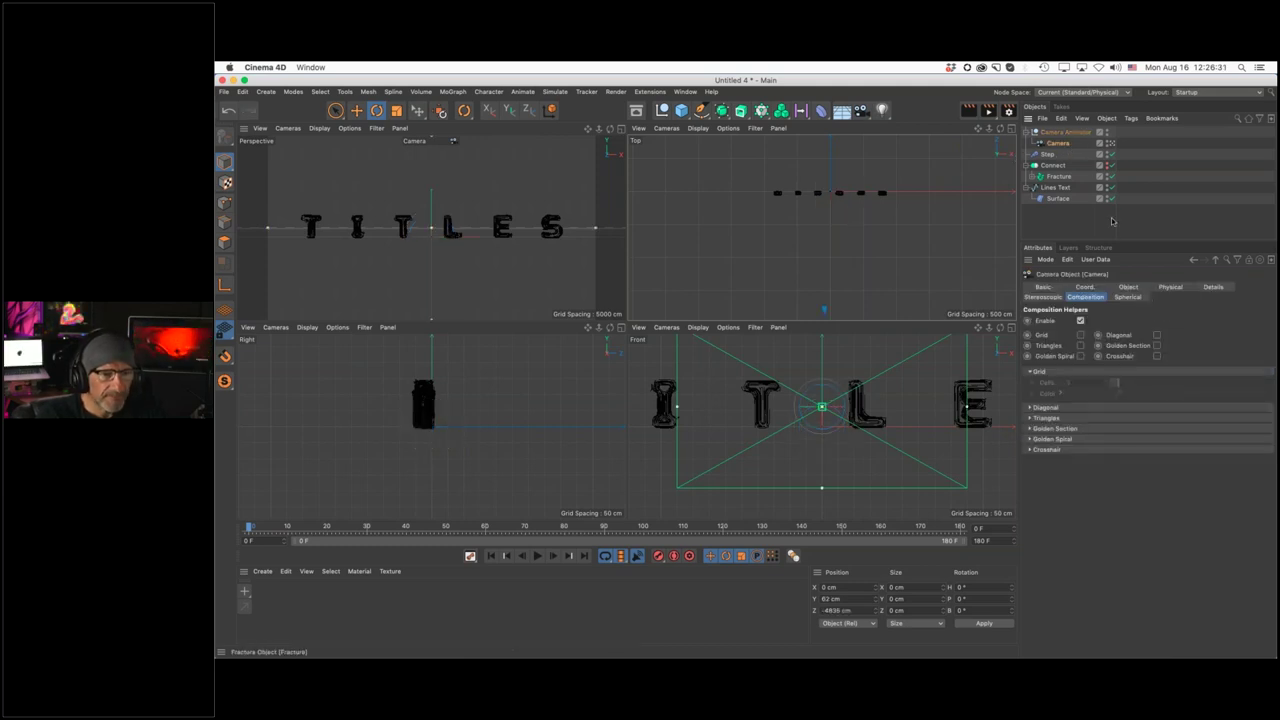
{"action": "left_click", "coordinate": [1088, 287]}
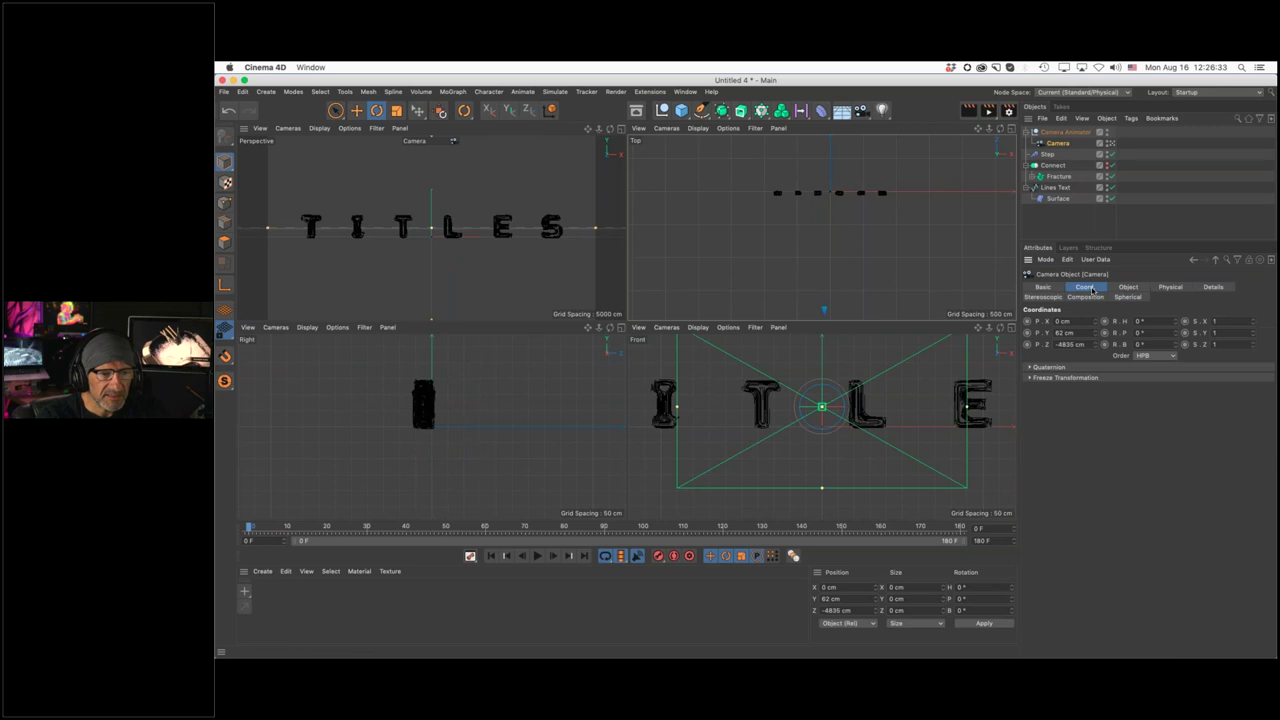
{"action": "left_click", "coordinate": [1150, 356]}
{"action": "left_click", "coordinate": [1107, 449]}
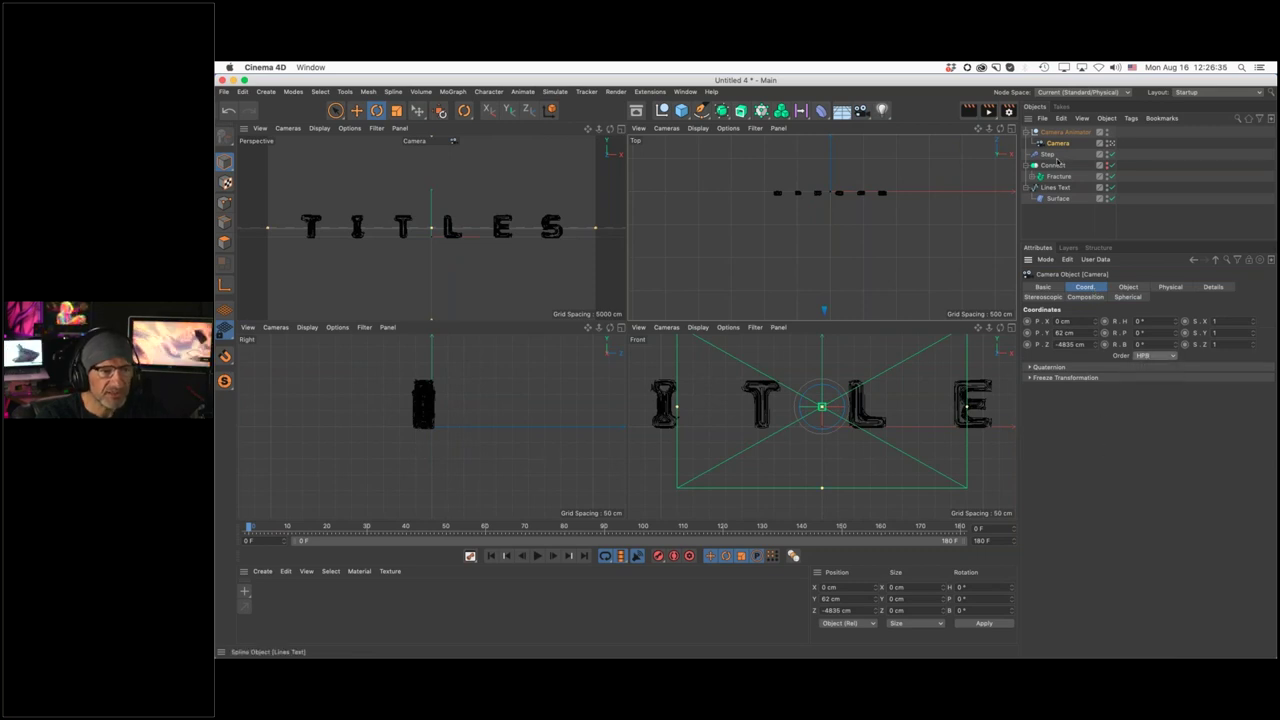
{"action": "left_click", "coordinate": [1060, 133]}
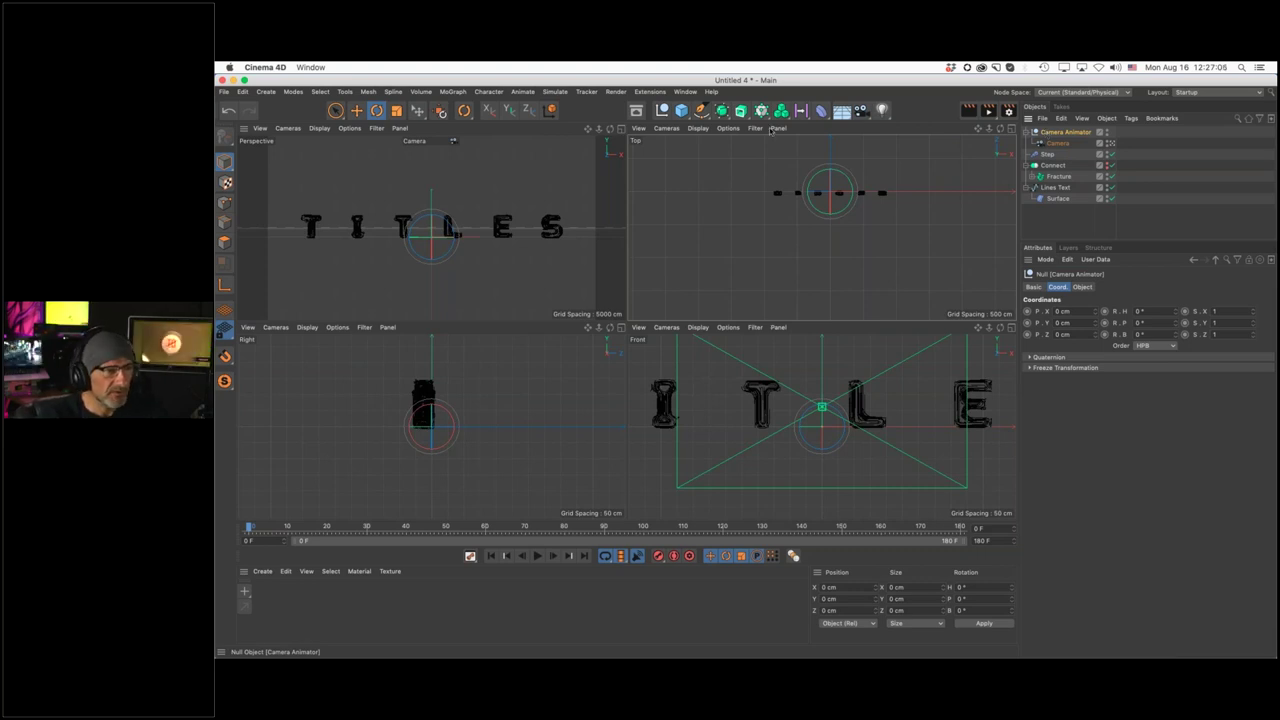
Add several null objects, then delete the extra nulls
{"action": "double_click", "coordinate": [662, 110]}
{"action": "left_click", "coordinate": [662, 110]}
{"action": "left_click", "coordinate": [662, 110]}
{"action": "left_click", "coordinate": [662, 110]}
{"action": "left_click", "coordinate": [1055, 133], "text": "shift"}
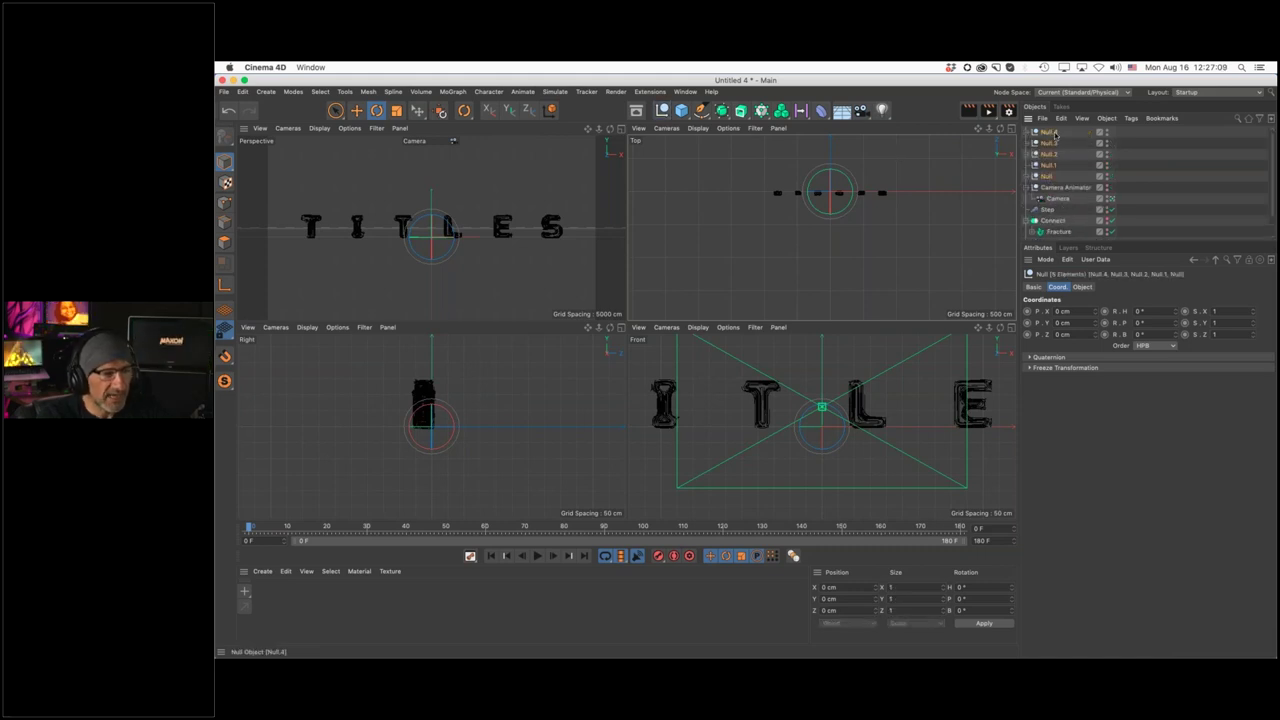
{"action": "key", "text": "Delete"}
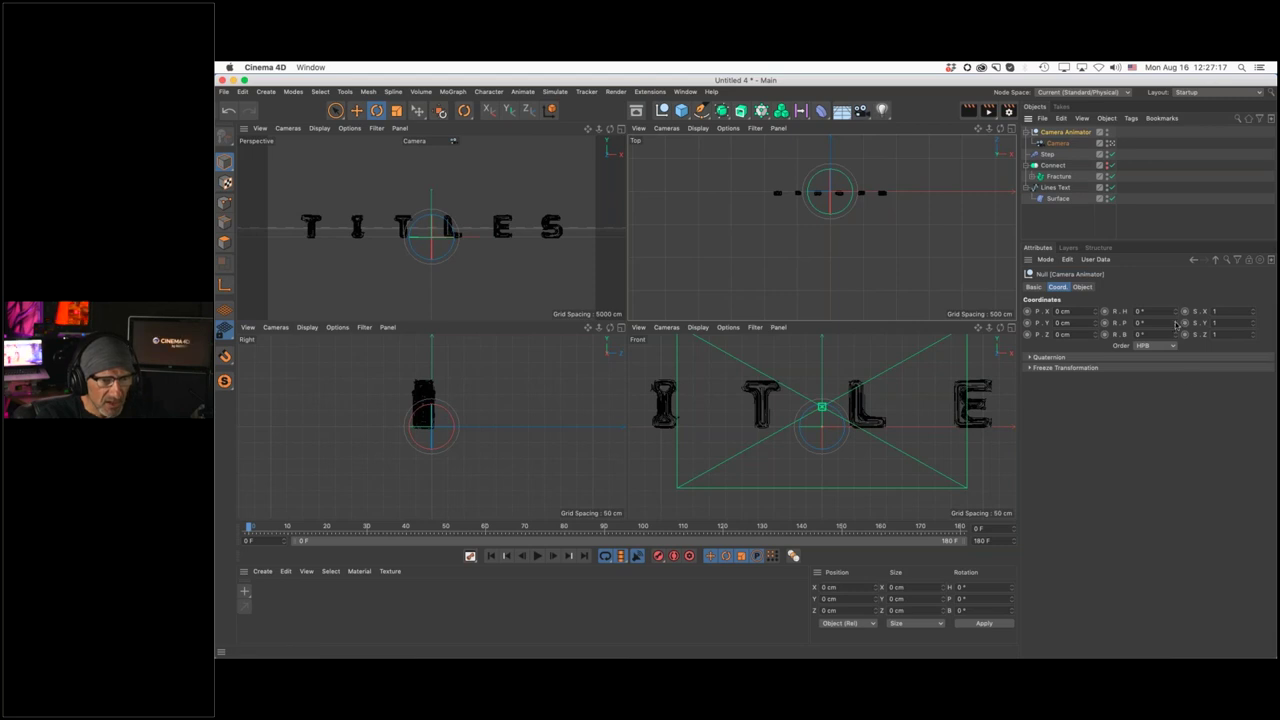
Keyframe Camera Animator's heading at -60° on frame 0 and 0° on frame 150
{"action": "left_click_drag", "start_coordinate": [1177, 313], "coordinate": [1155, 305]}
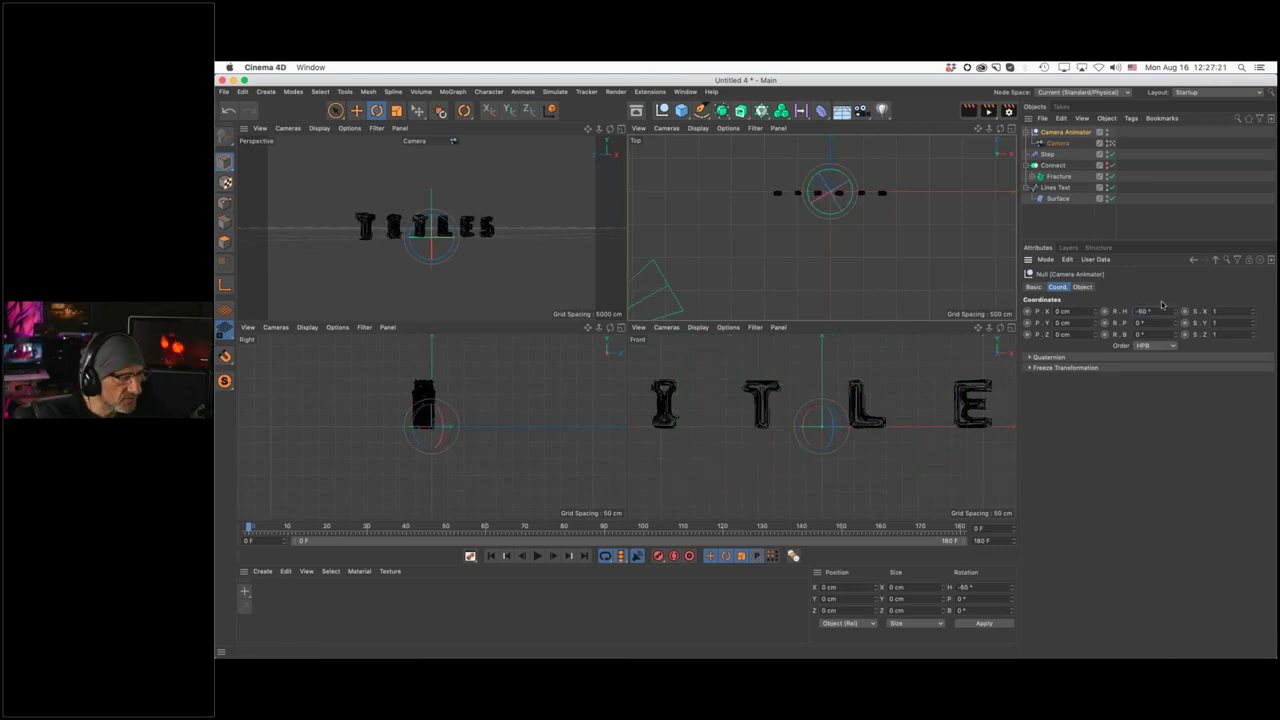
{"action": "left_click", "coordinate": [1105, 311]}
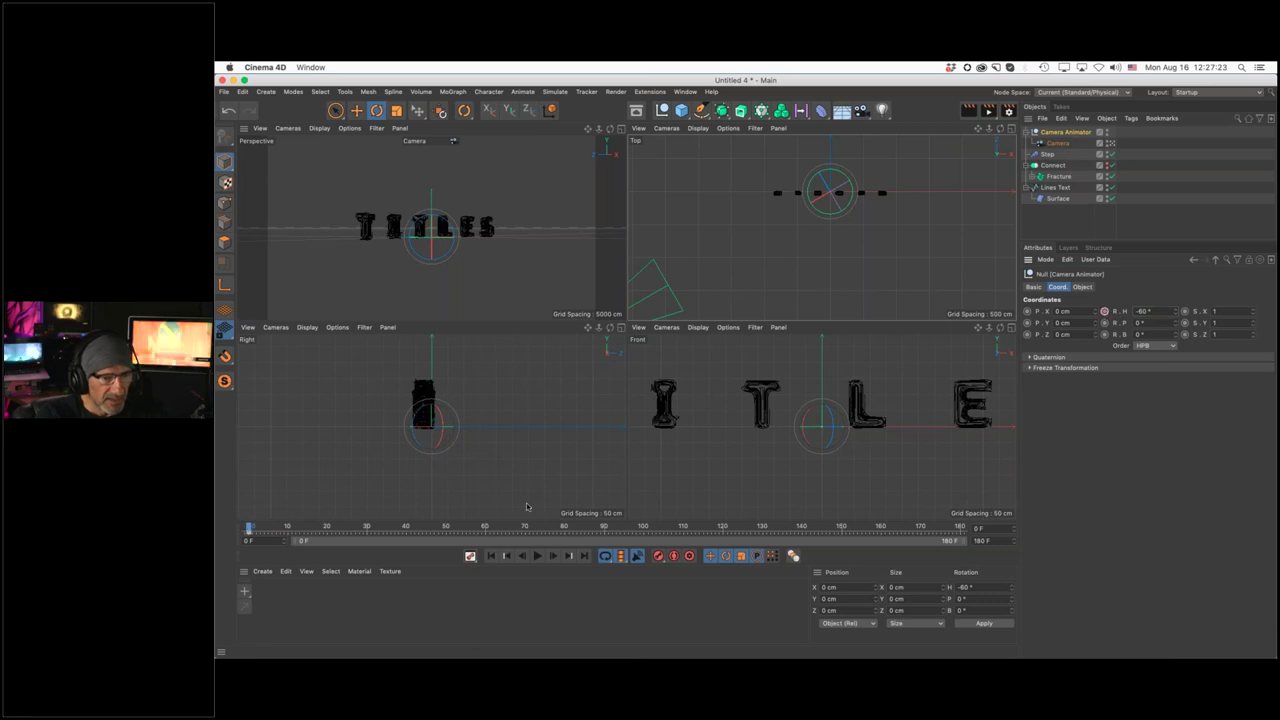
{"action": "left_click_drag", "start_coordinate": [249, 529], "coordinate": [842, 527]}
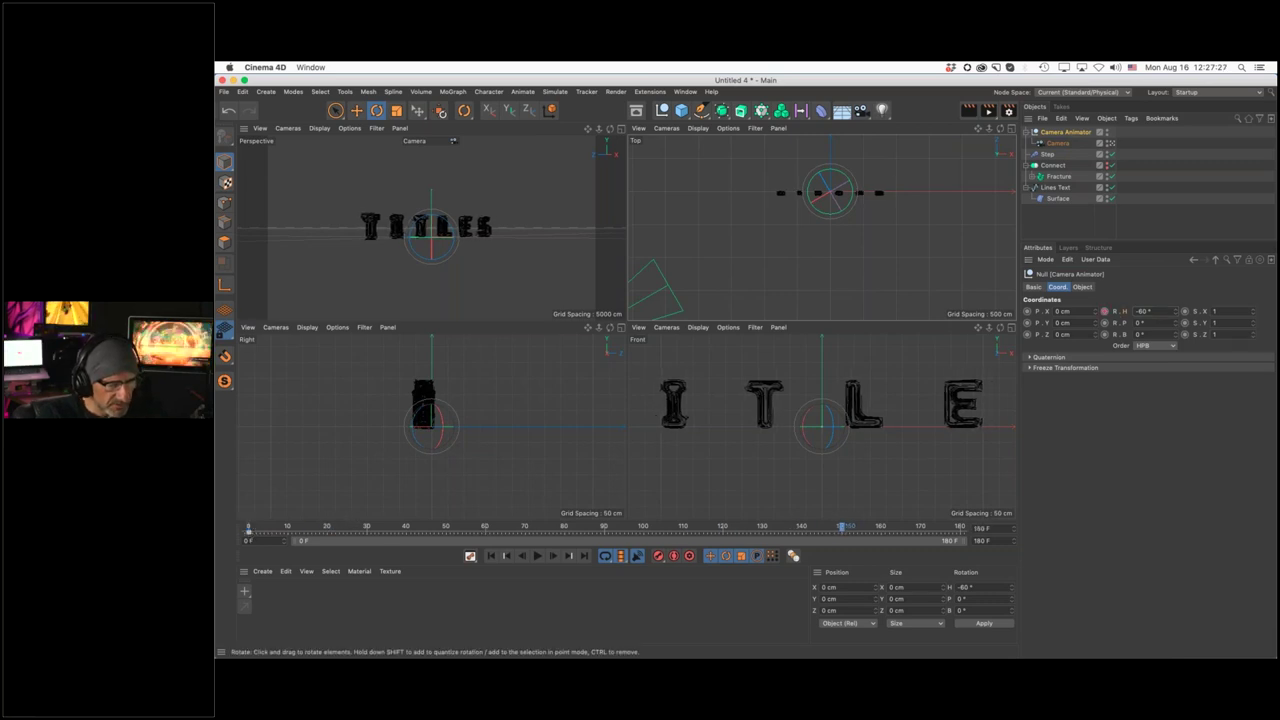
{"action": "double_click", "coordinate": [1150, 311]}
{"action": "type", "text": "0"}
{"action": "key", "text": "Return"}
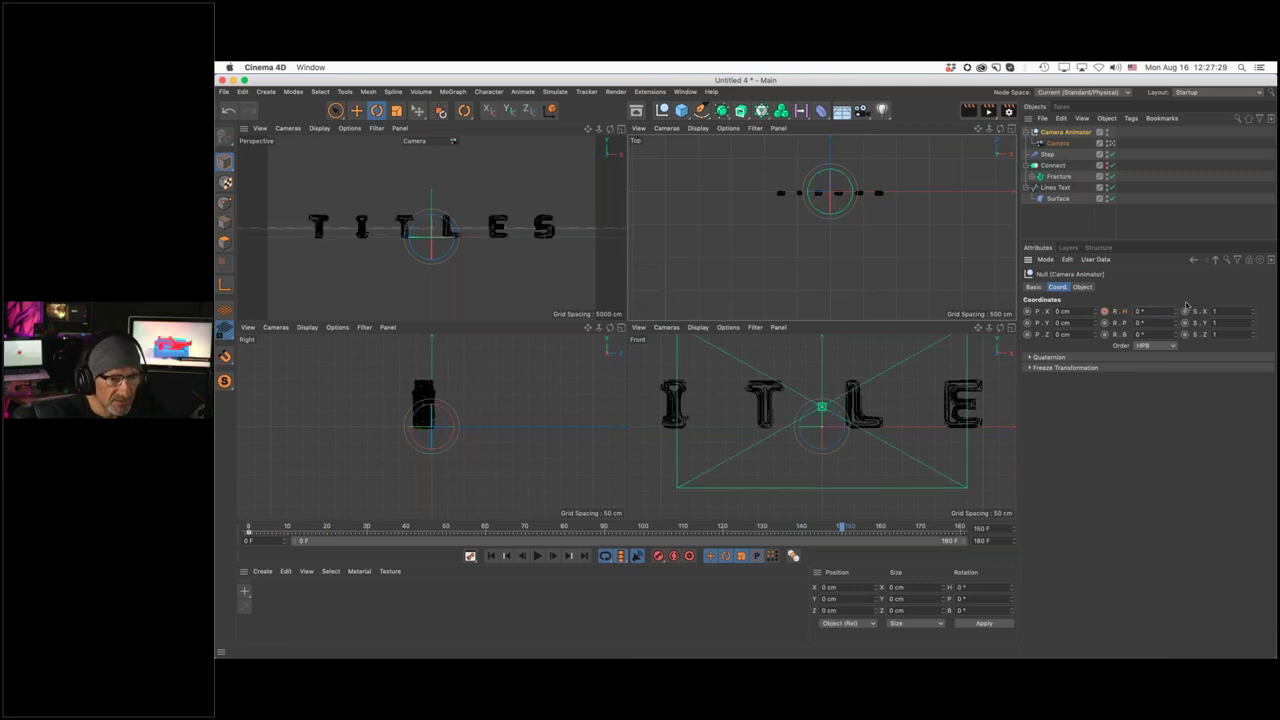
{"action": "left_click", "coordinate": [1105, 312]}
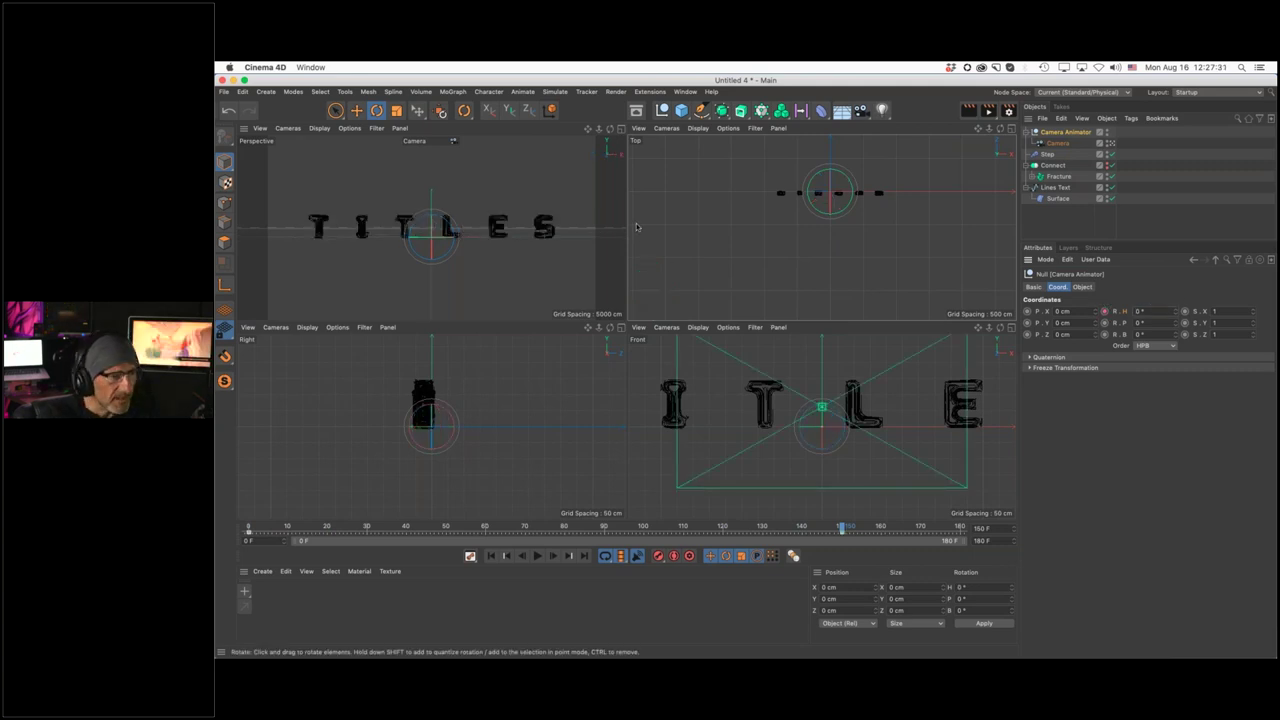
Preview the camera swing in a single perspective view, then select Lines Text
{"action": "left_click_drag", "start_coordinate": [295, 530], "coordinate": [862, 528]}
{"action": "left_click", "coordinate": [621, 130]}
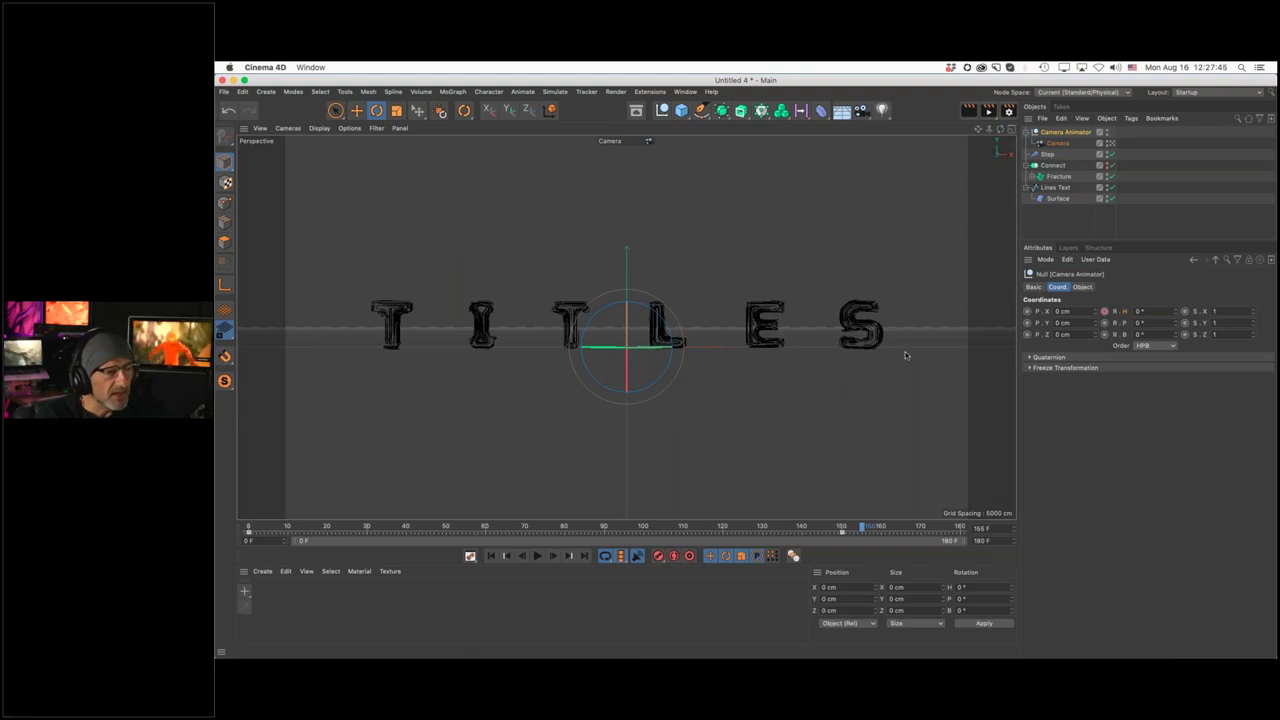
{"action": "left_click_drag", "start_coordinate": [530, 528], "coordinate": [231, 532]}
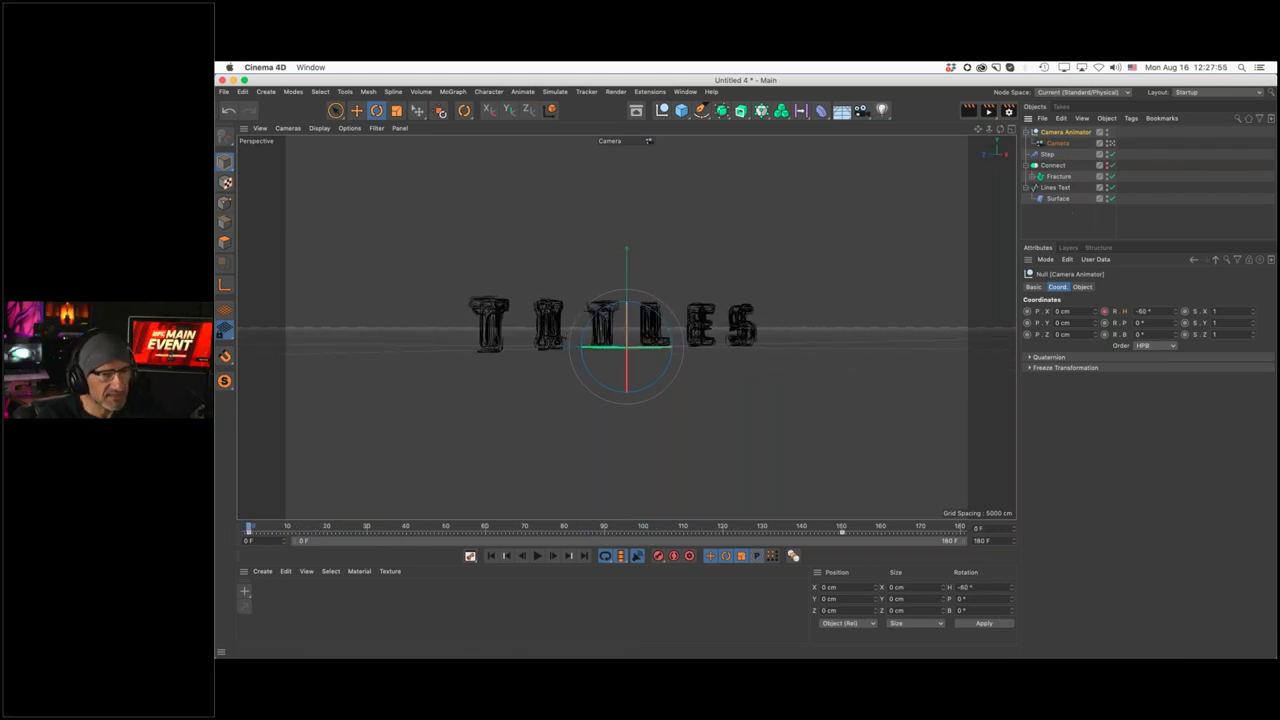
{"action": "left_click", "coordinate": [1050, 212]}
{"action": "left_click", "coordinate": [1048, 192]}
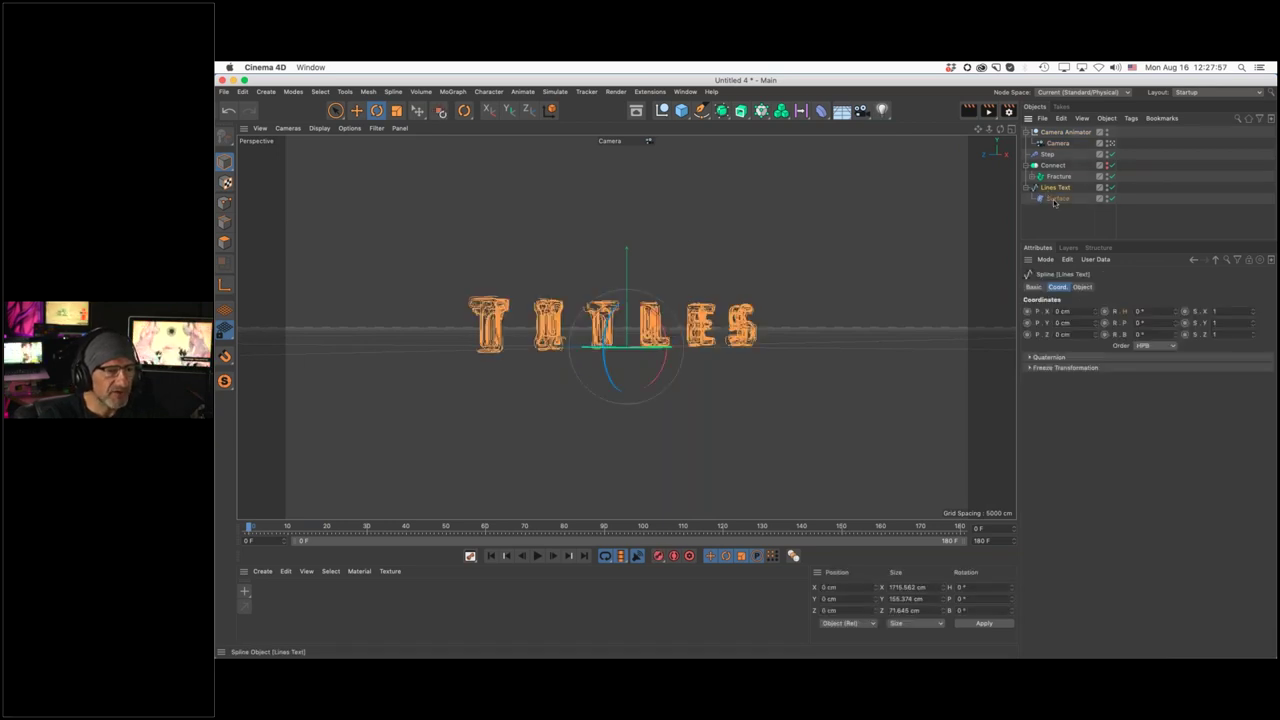
Collapse Lines Text and add a MoSpline placed below it
{"action": "left_click", "coordinate": [1050, 230]}
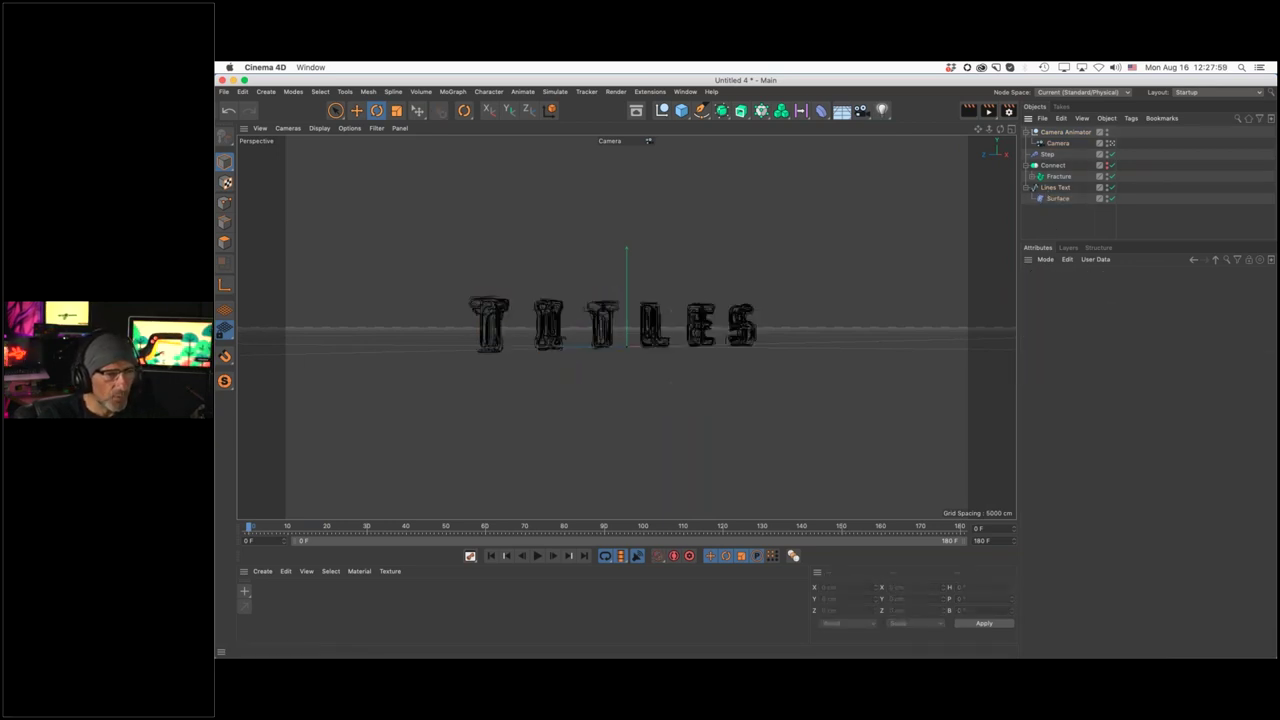
{"action": "left_click", "coordinate": [1029, 187]}
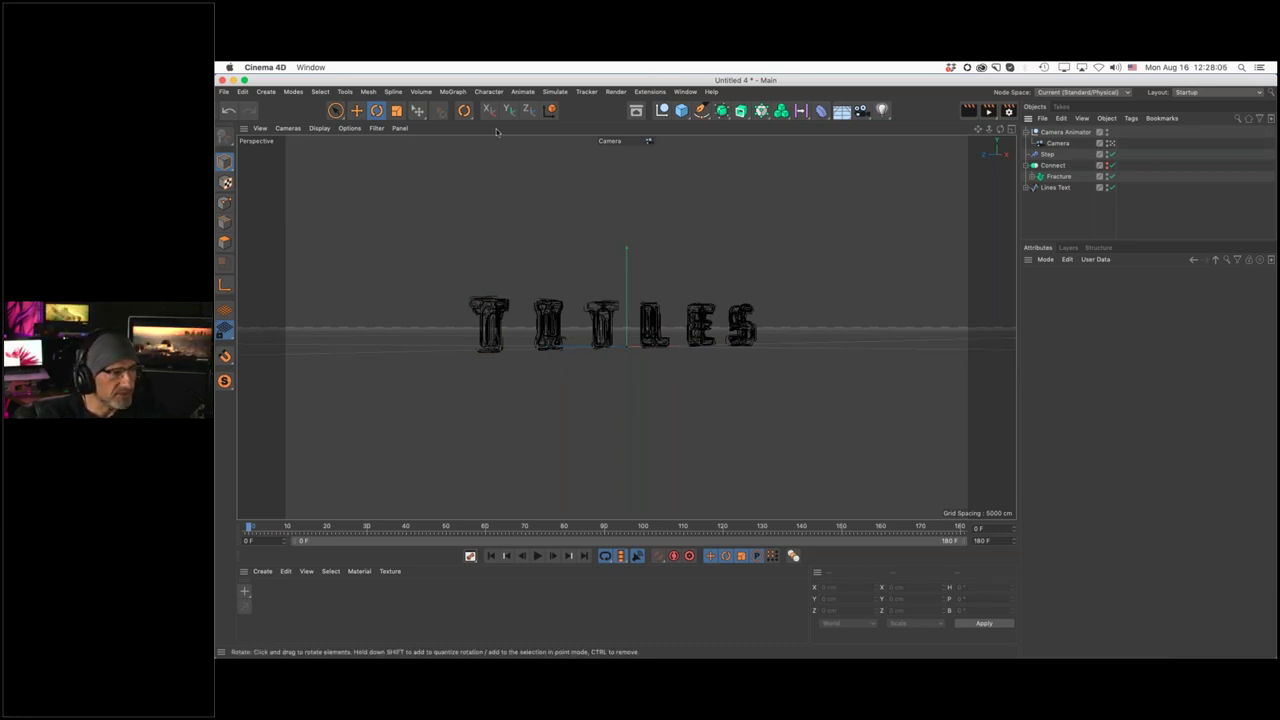
{"action": "left_click", "coordinate": [460, 92]}
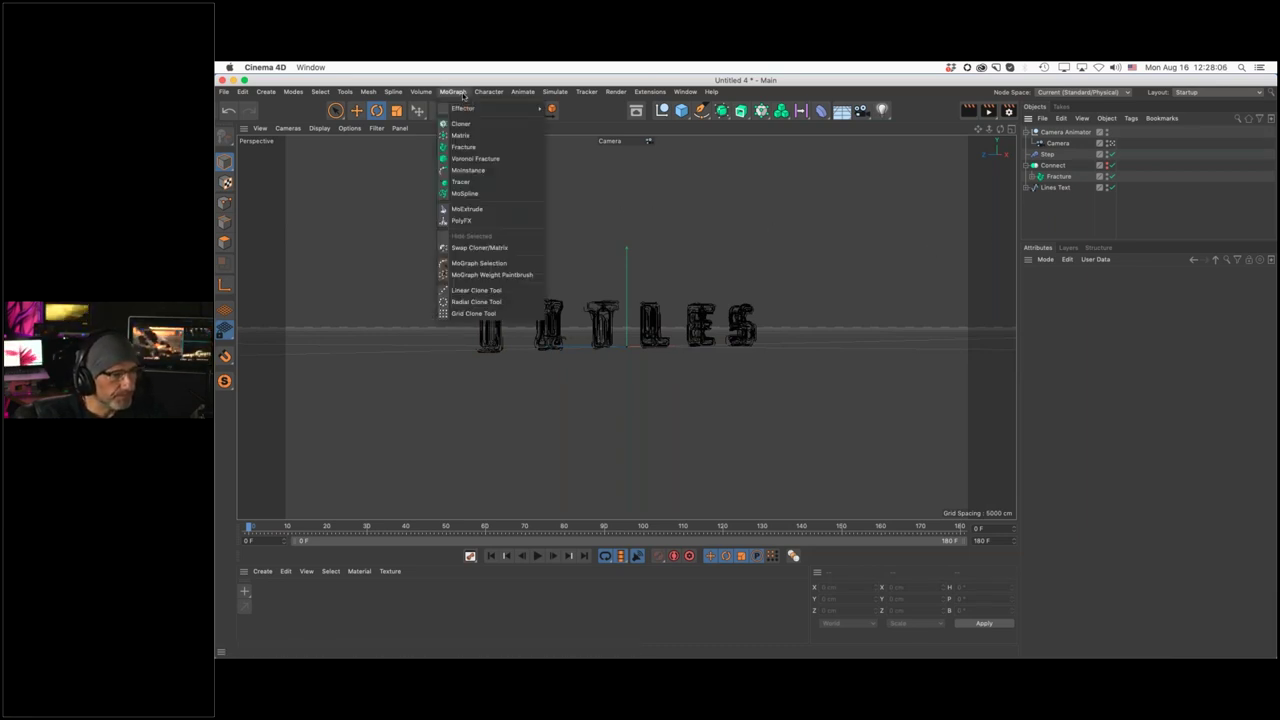
{"action": "left_click", "coordinate": [465, 193]}
{"action": "left_click_drag", "start_coordinate": [1053, 133], "coordinate": [1050, 207]}
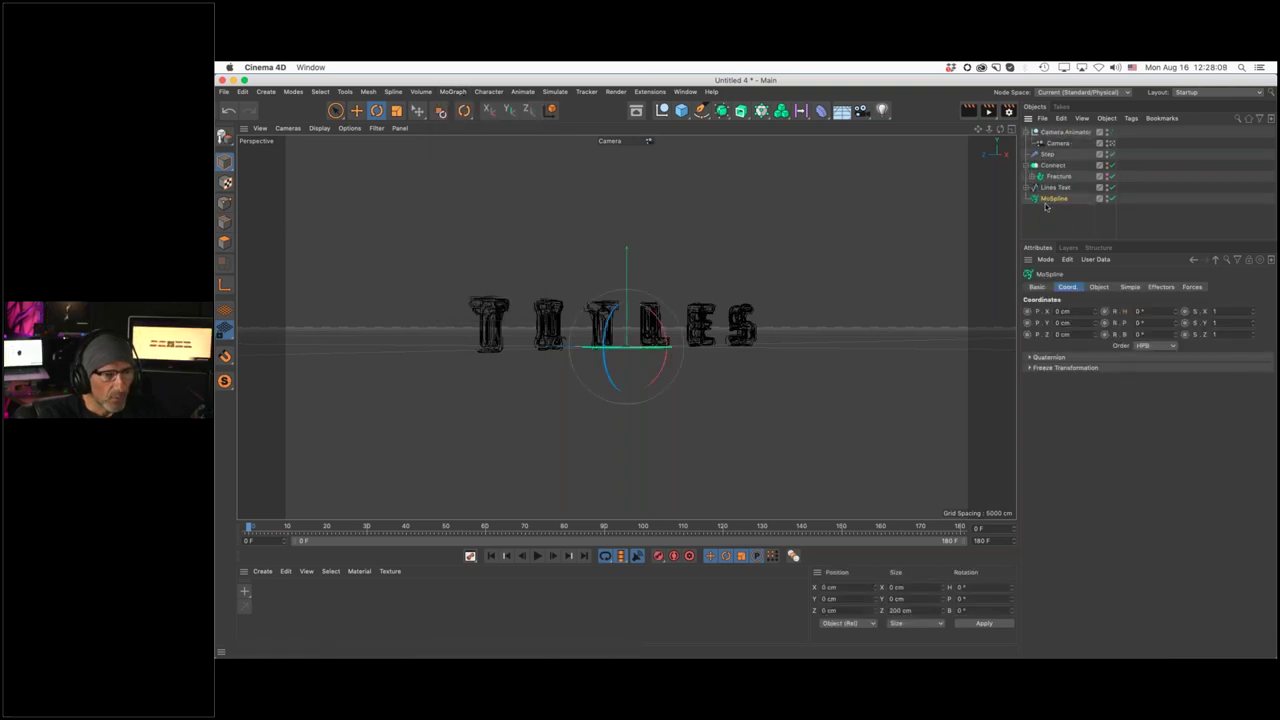
Set the MoSpline Mode to Spline with Lines Text as its Source Spline
{"action": "left_click", "coordinate": [1099, 288]}
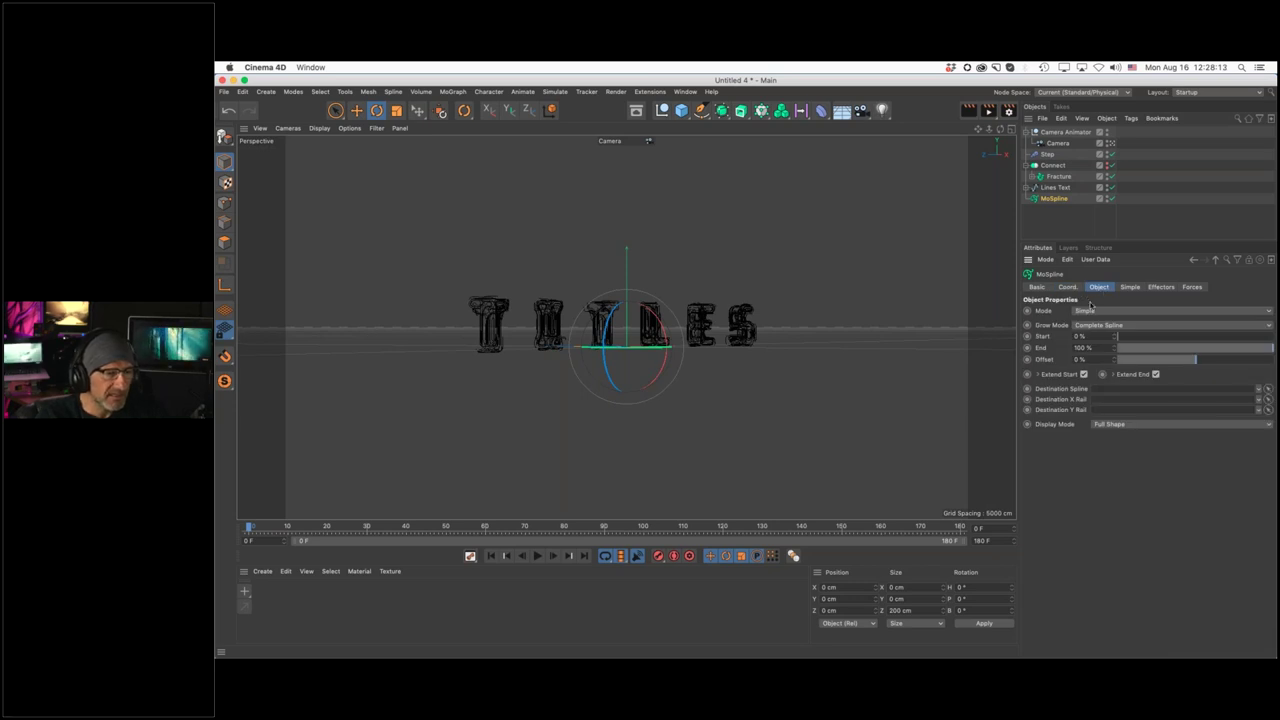
{"action": "left_click", "coordinate": [1088, 311]}
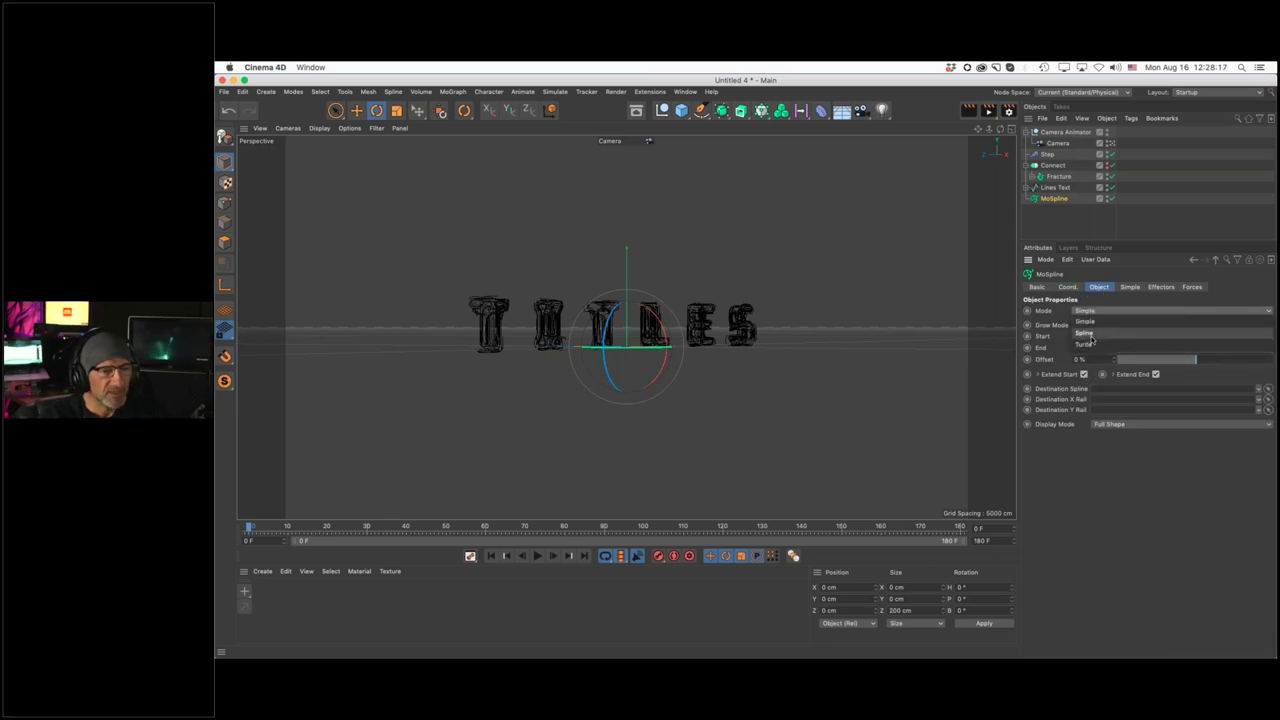
{"action": "left_click", "coordinate": [1060, 337]}
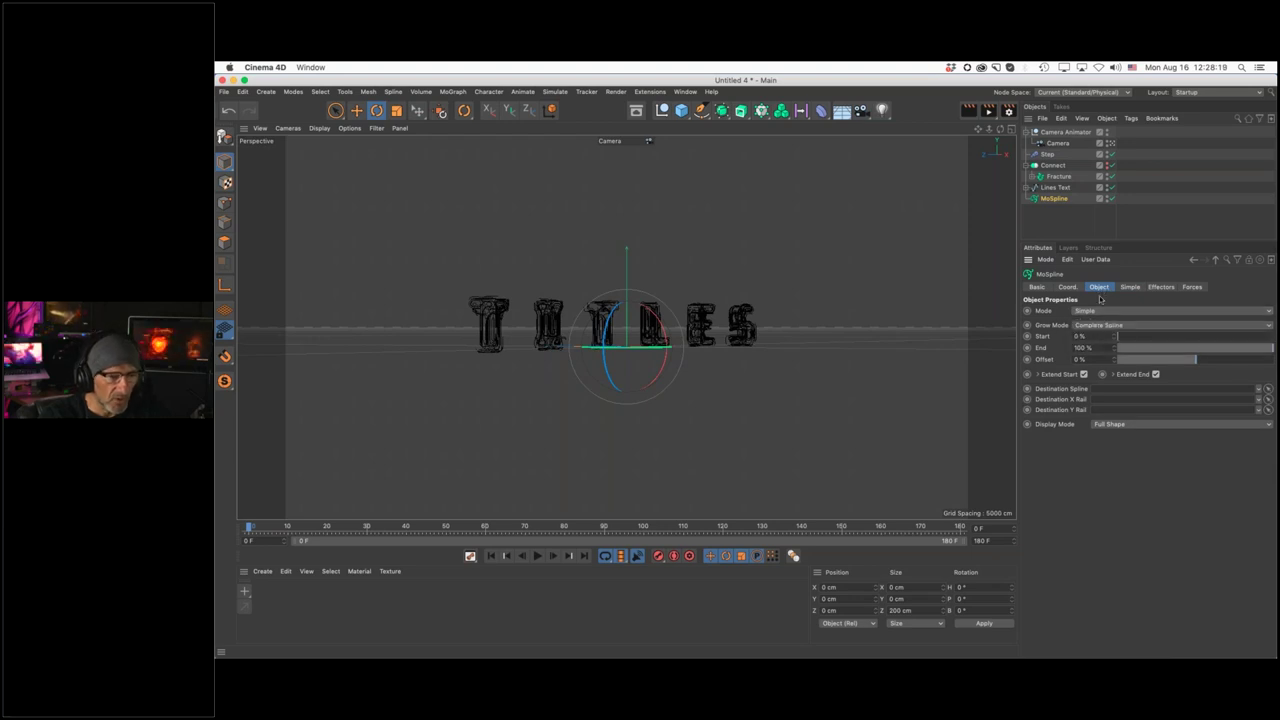
{"action": "left_click_drag", "start_coordinate": [1094, 312], "coordinate": [1094, 324]}
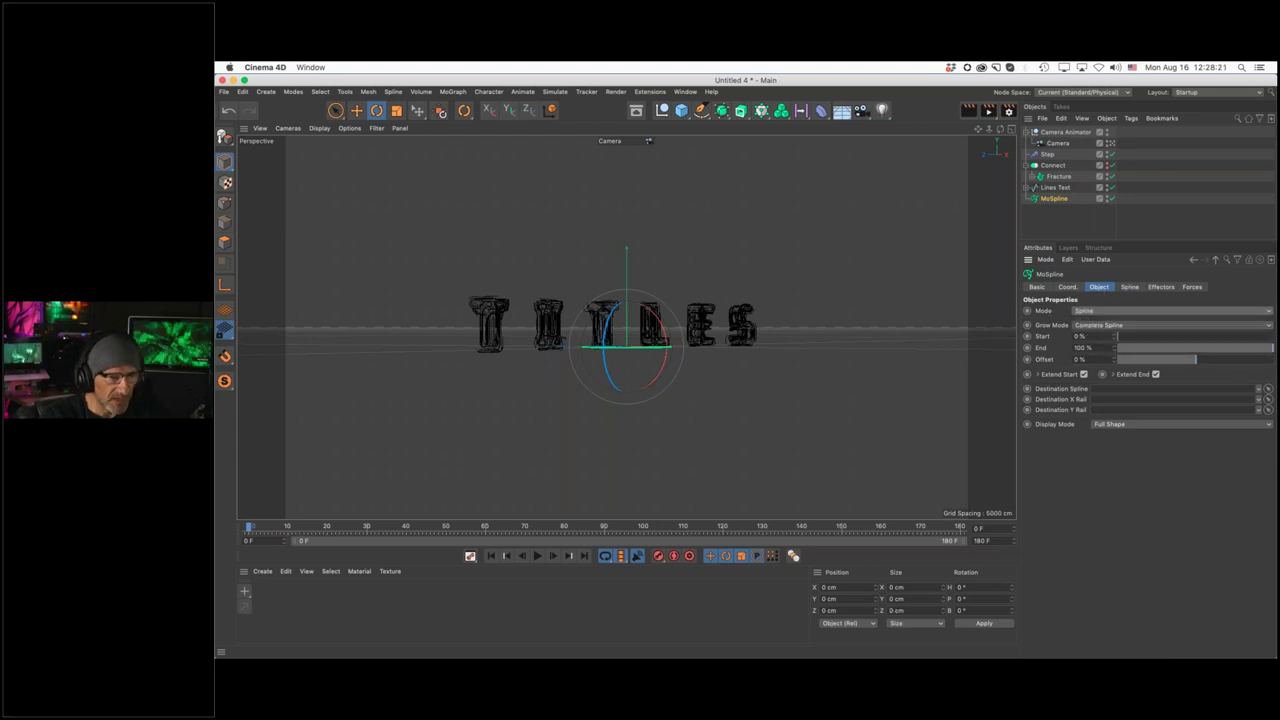
{"action": "left_click", "coordinate": [1130, 287]}
{"action": "left_click_drag", "start_coordinate": [1055, 187], "coordinate": [1099, 321]}
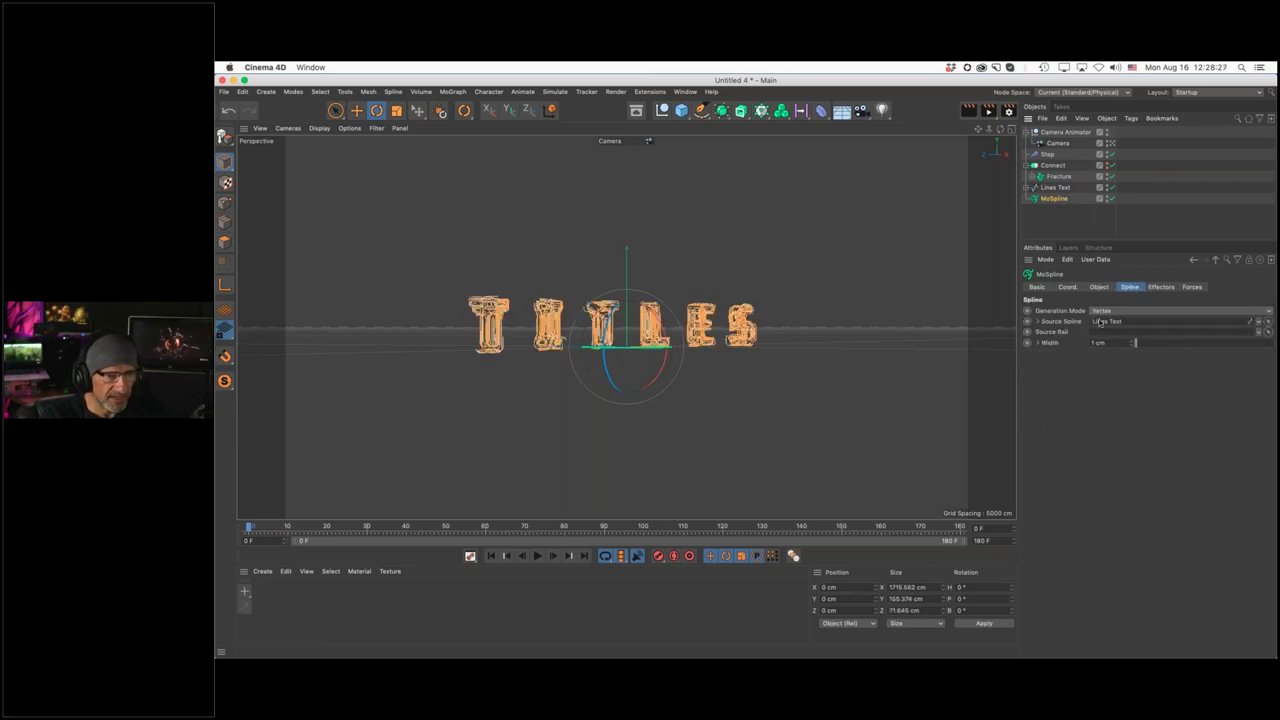
{"action": "left_click", "coordinate": [1064, 189]}
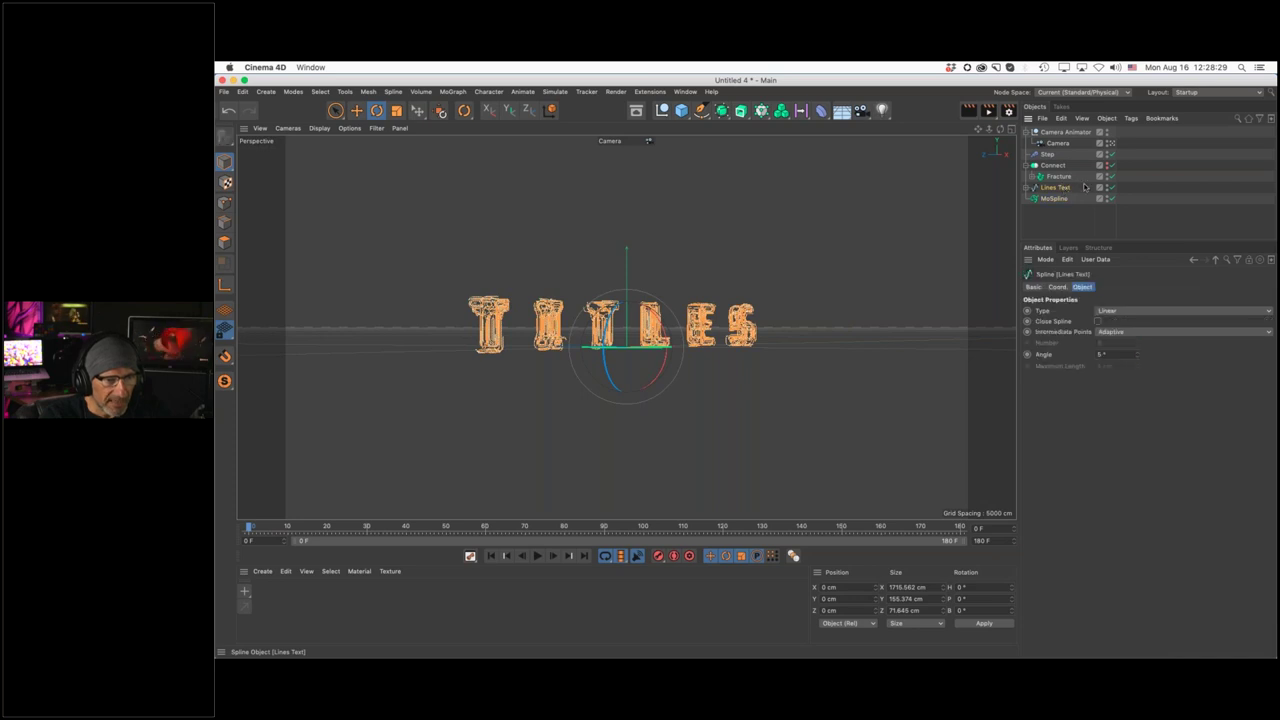
Hide Lines Text and view the L letter up close through the Default Camera
{"action": "left_click", "coordinate": [1108, 187]}
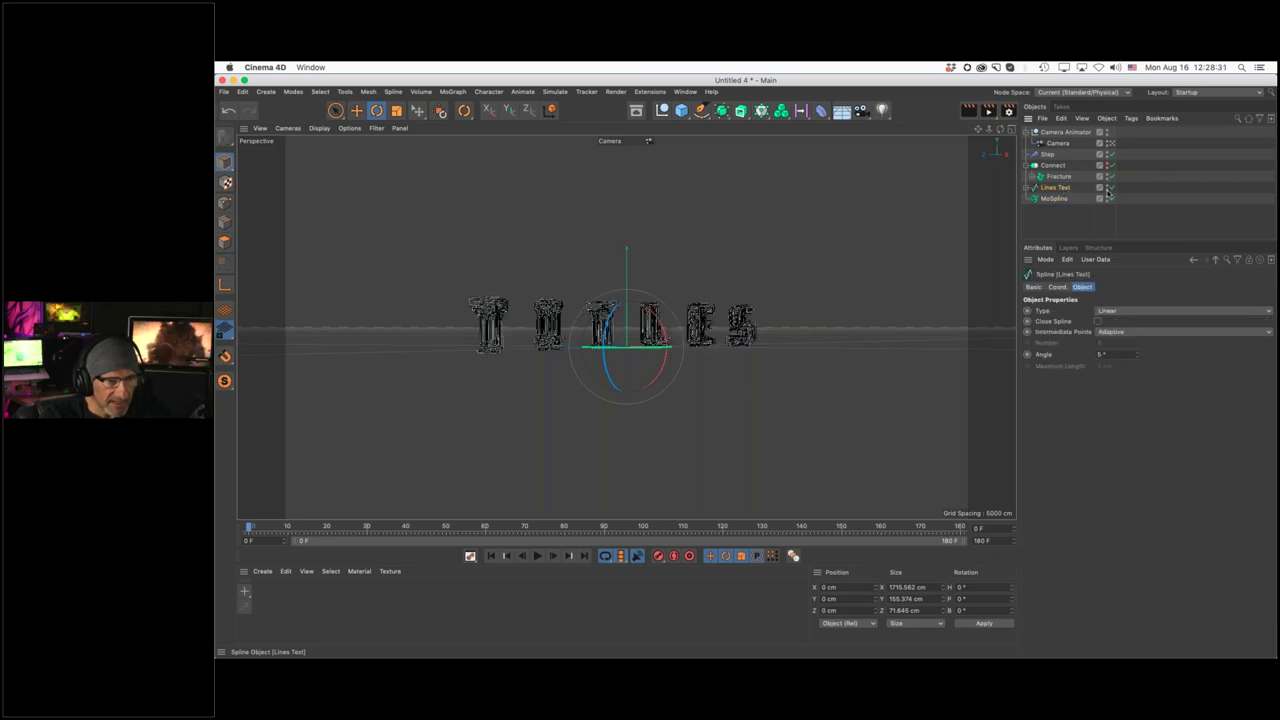
{"action": "left_click", "coordinate": [1071, 232]}
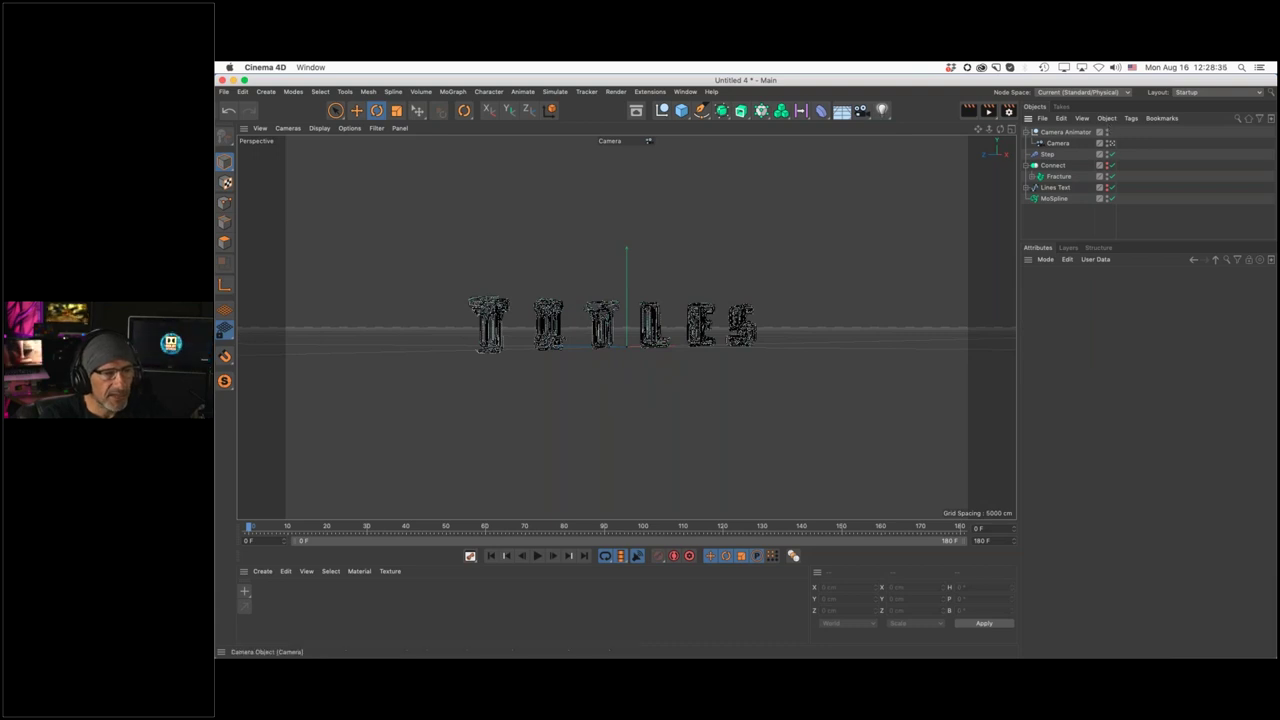
{"action": "left_click", "coordinate": [1112, 143]}
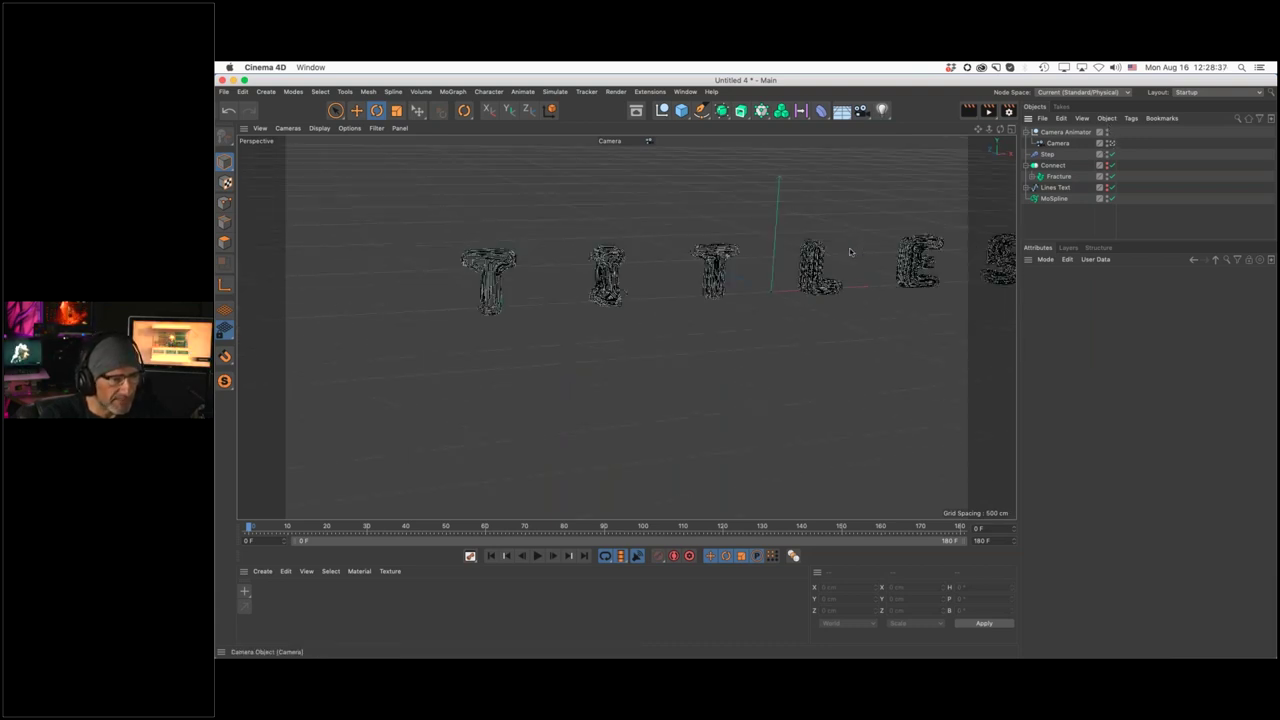
{"action": "scroll", "coordinate": [830, 277], "scroll_direction": "up", "scroll_amount": 10}
{"action": "left_click_drag", "start_coordinate": [830, 277], "coordinate": [673, 248], "text": "alt"}
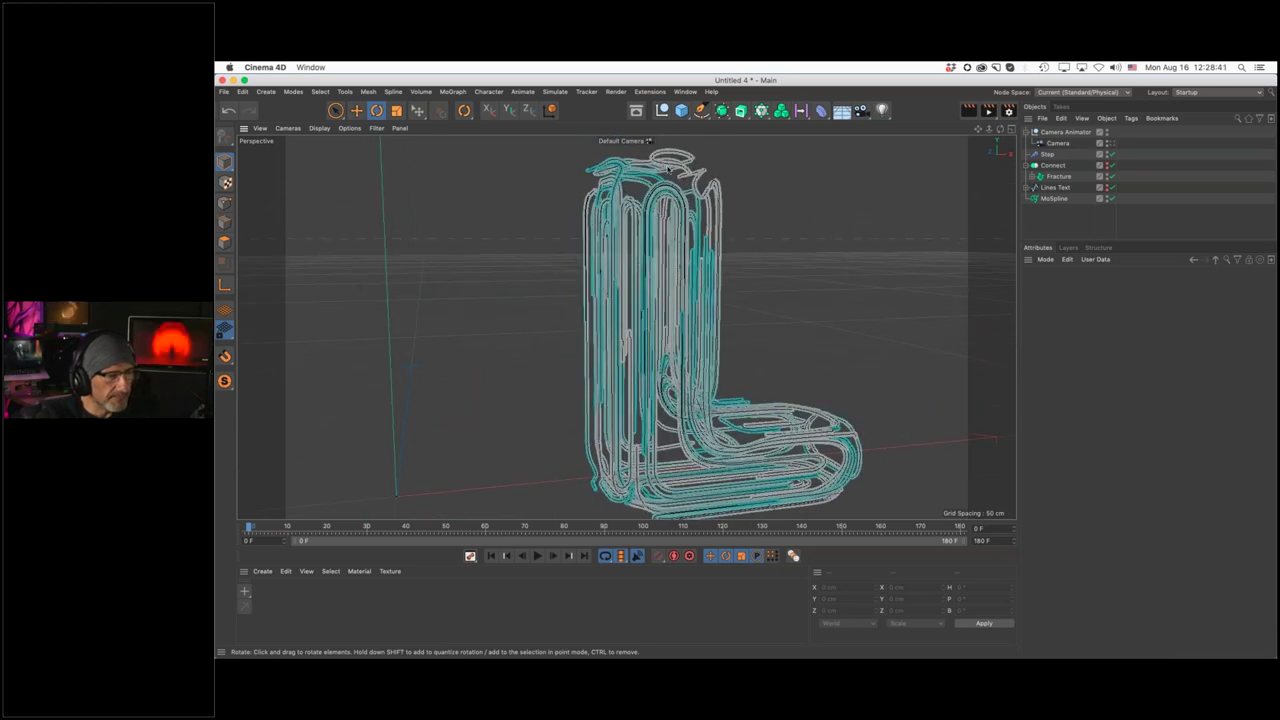
{"action": "right_click_drag", "start_coordinate": [692, 361], "coordinate": [682, 241], "text": "alt"}
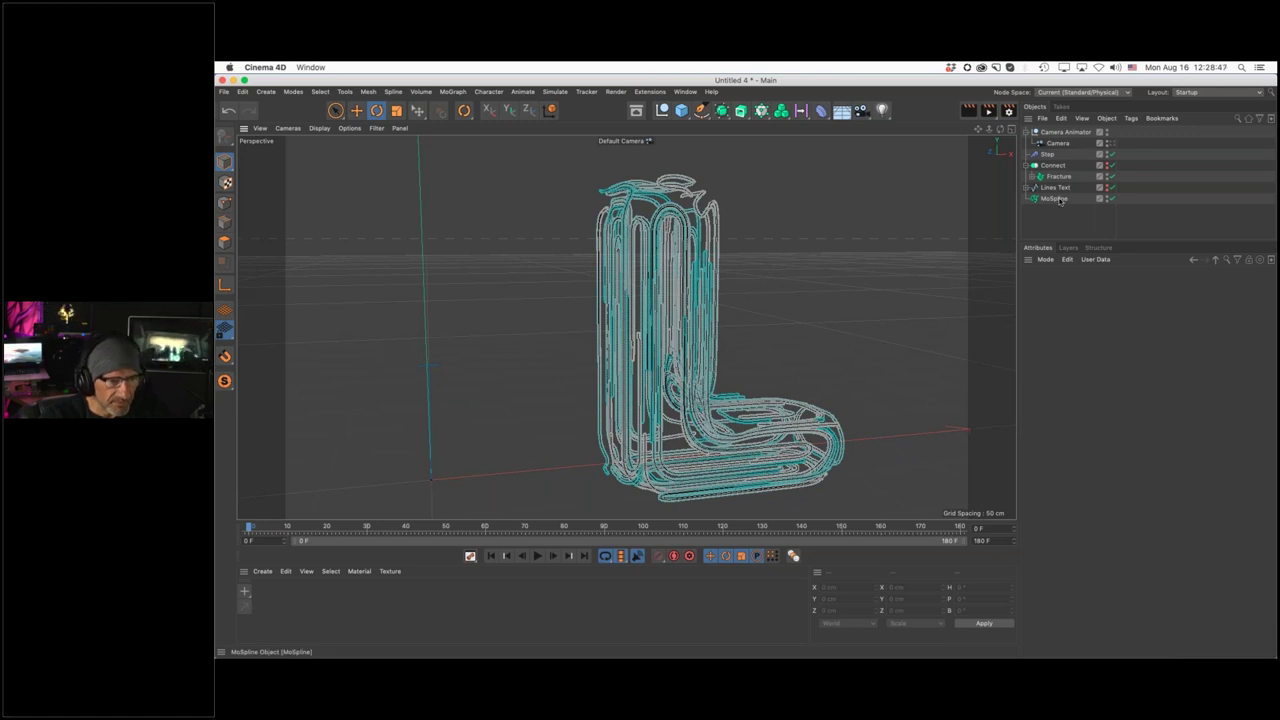
{"action": "left_click", "coordinate": [1054, 199]}
Set the MoSpline Display Mode to Line and preview the End slider
{"action": "left_click", "coordinate": [1098, 287]}
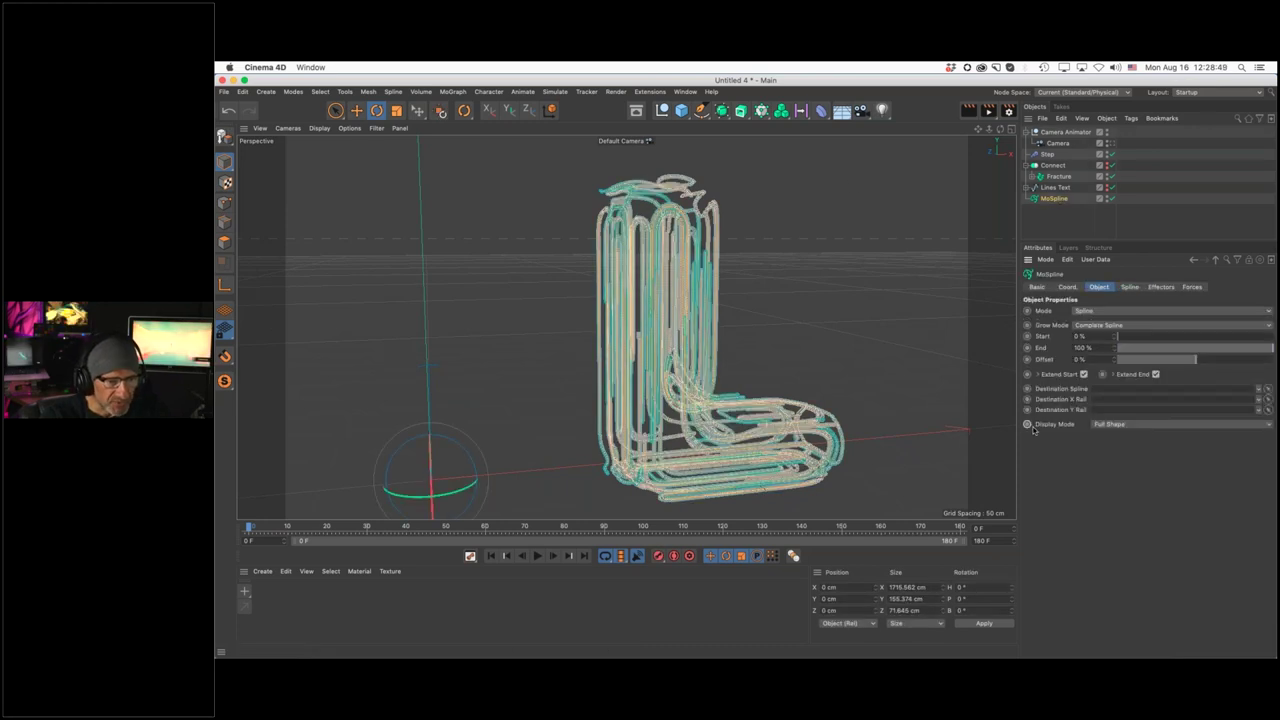
{"action": "left_click", "coordinate": [1100, 425]}
{"action": "left_click", "coordinate": [1101, 435]}
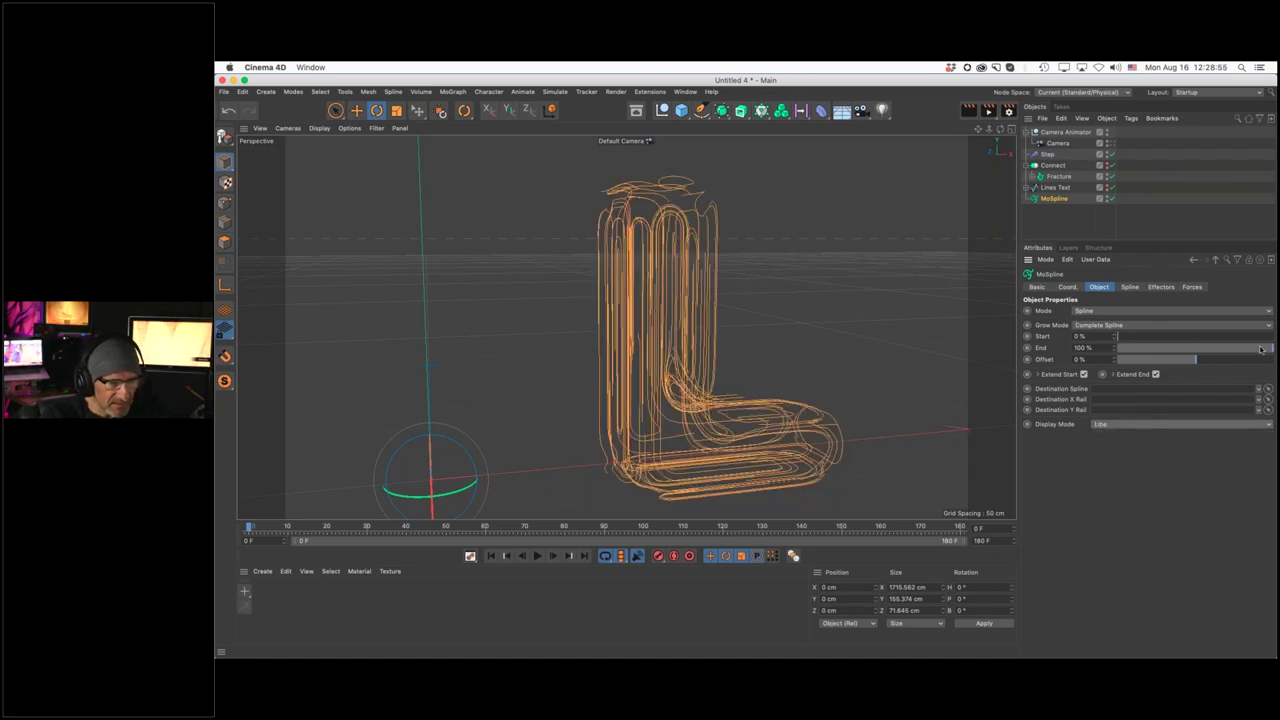
{"action": "mouse_move", "coordinate": [1261, 349]}
{"action": "left_mouse_down"}
{"action": "mouse_move", "coordinate": [1120, 367]}
{"action": "mouse_move", "coordinate": [1165, 361]}
{"action": "mouse_move", "coordinate": [1080, 333]}
{"action": "mouse_move", "coordinate": [1124, 340]}
{"action": "left_mouse_up"}
{"action": "left_click_drag", "start_coordinate": [734, 289], "coordinate": [794, 339], "text": "alt"}
Set MoSpline End to 0% and Grow Mode to Separate Segments
{"action": "scroll", "coordinate": [794, 339], "scroll_direction": "down", "scroll_amount": 3}
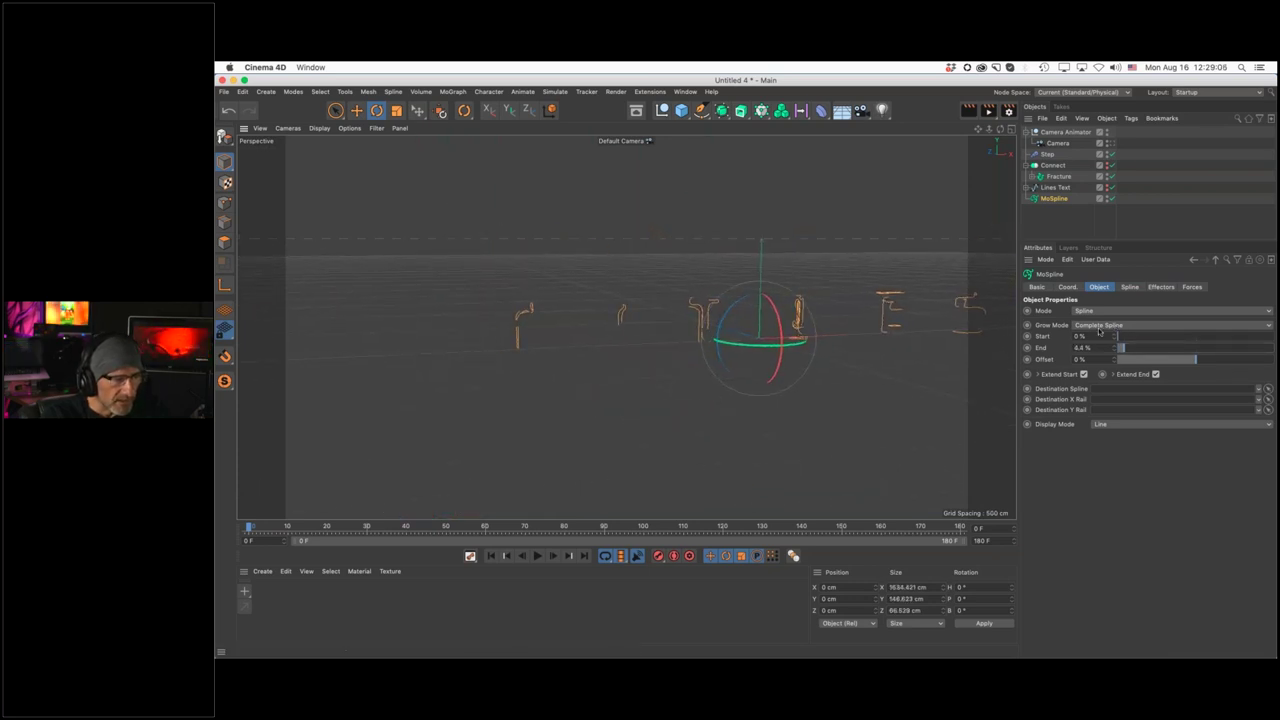
{"action": "left_click_drag", "start_coordinate": [1122, 347], "coordinate": [1112, 356]}
{"action": "left_click_drag", "start_coordinate": [600, 318], "coordinate": [764, 363], "text": "alt"}
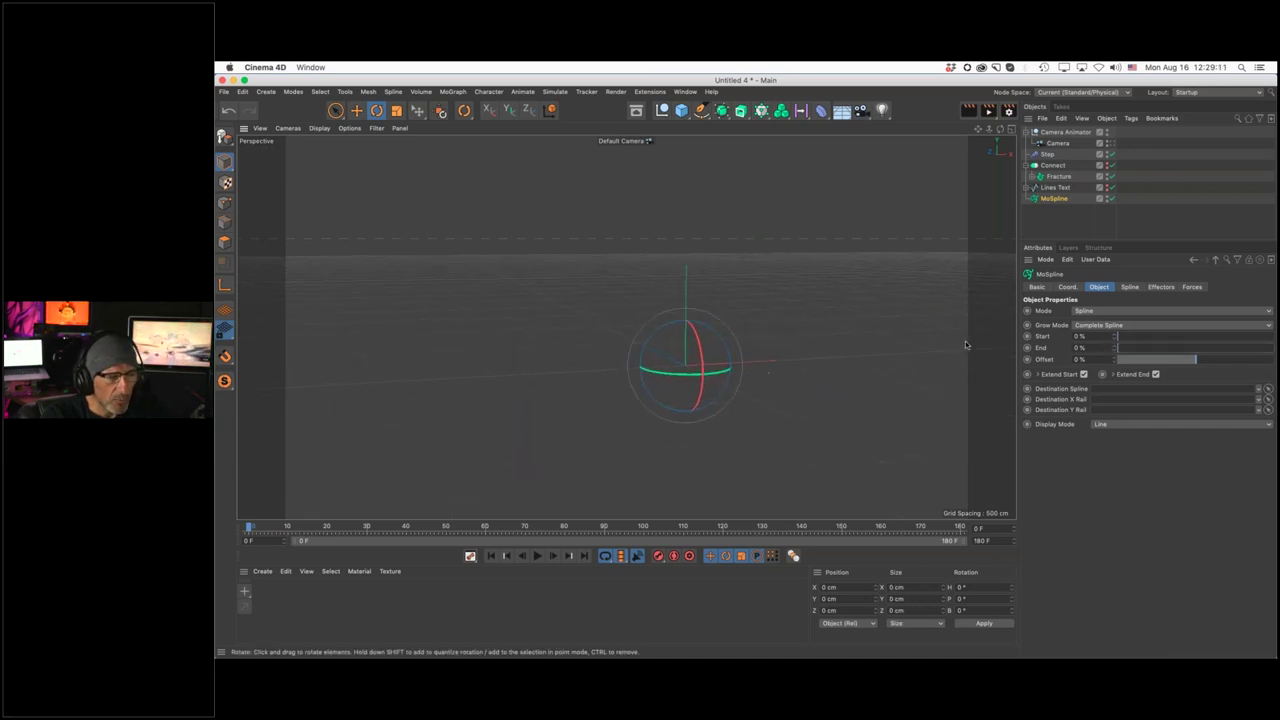
{"action": "left_click", "coordinate": [1090, 325]}
{"action": "left_click", "coordinate": [1127, 348]}
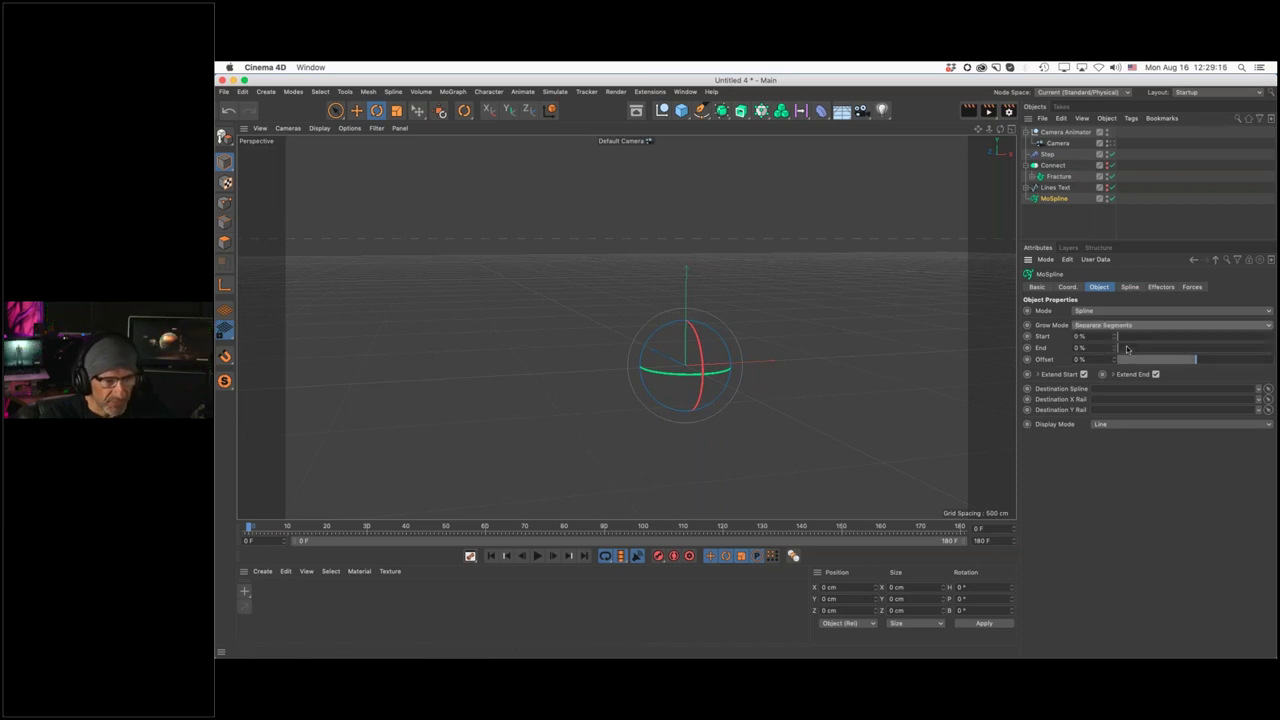
Animate MoSpline End from 0% at frame 0 to 100% at frame 150
{"action": "mouse_move", "coordinate": [1120, 350]}
{"action": "left_mouse_down"}
{"action": "mouse_move", "coordinate": [1255, 350]}
{"action": "mouse_move", "coordinate": [1103, 361]}
{"action": "left_mouse_up"}
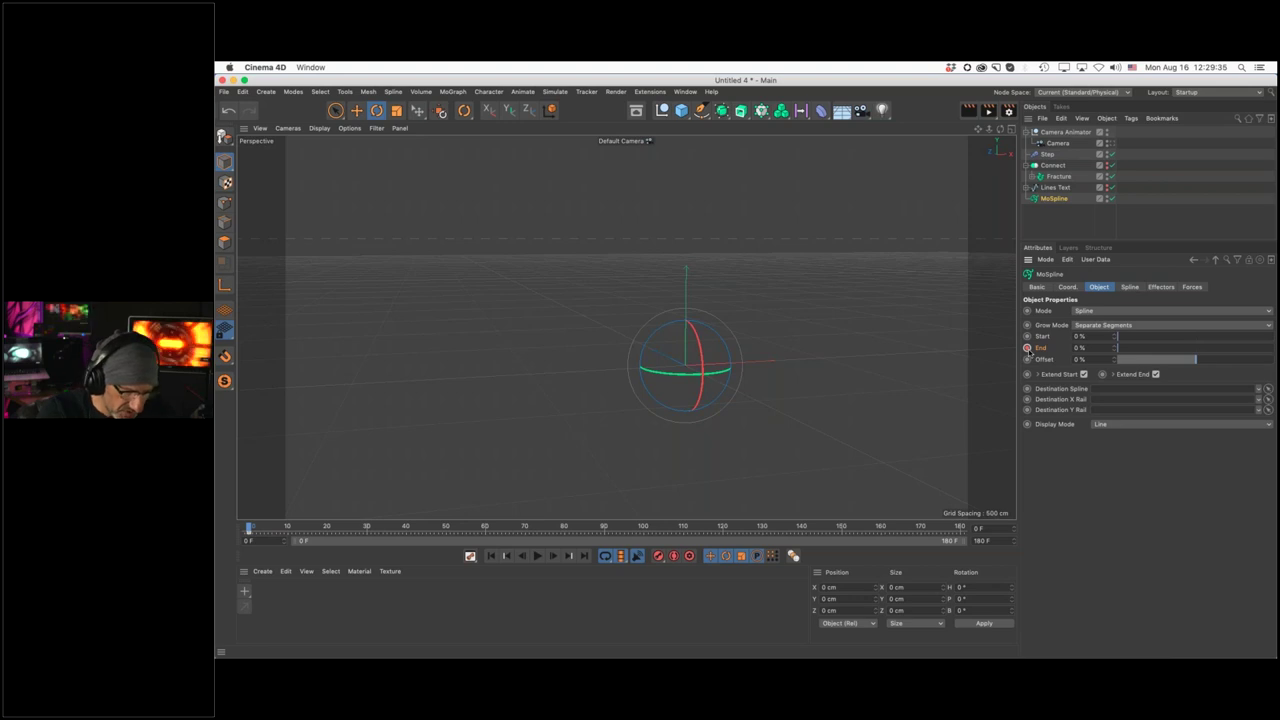
{"action": "left_click_drag", "start_coordinate": [720, 527], "coordinate": [842, 530]}
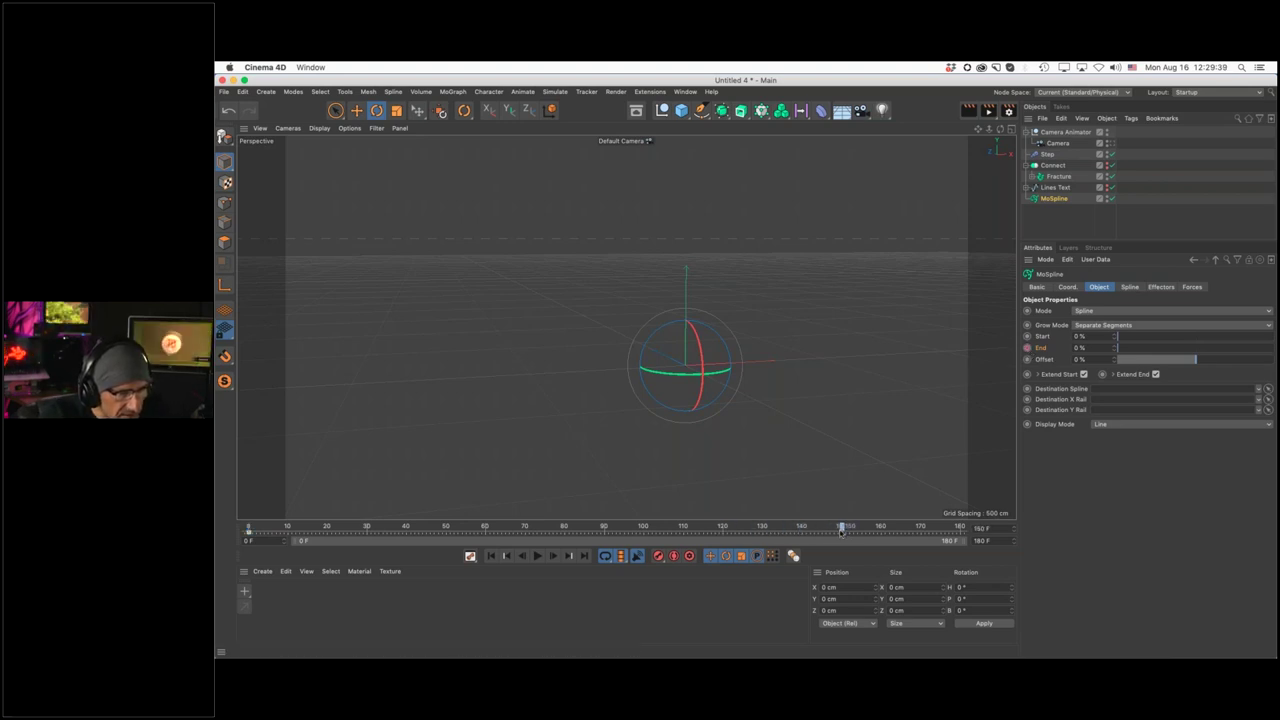
{"action": "left_click_drag", "start_coordinate": [1148, 350], "coordinate": [1270, 348]}
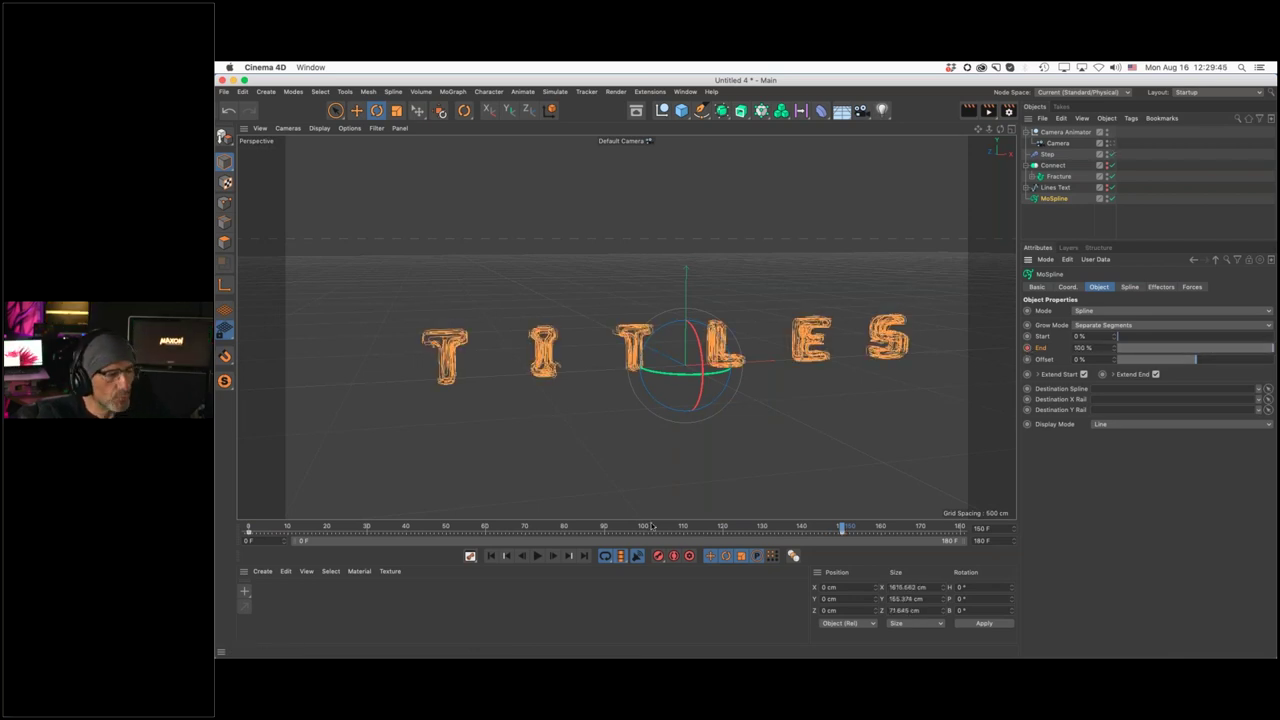
Scrub back to check the growth, then start a new empty document
{"action": "left_click_drag", "start_coordinate": [673, 527], "coordinate": [464, 540]}
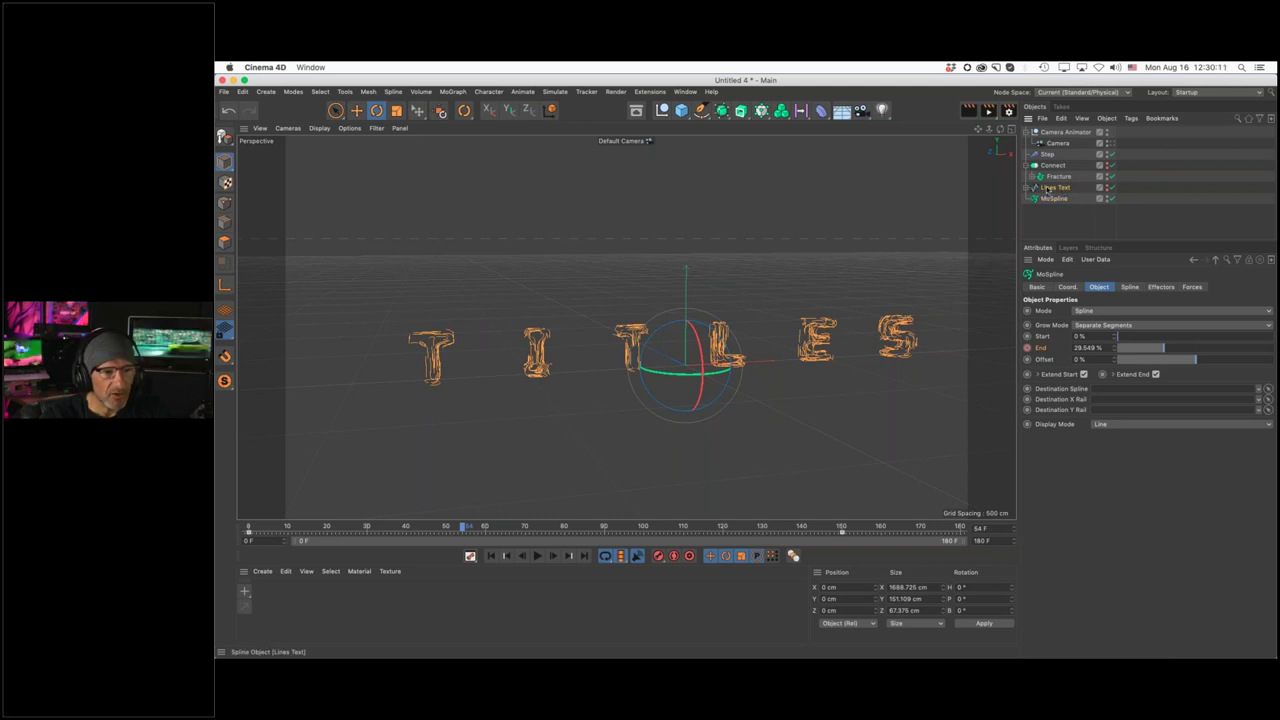
{"action": "left_click", "coordinate": [1050, 187]}
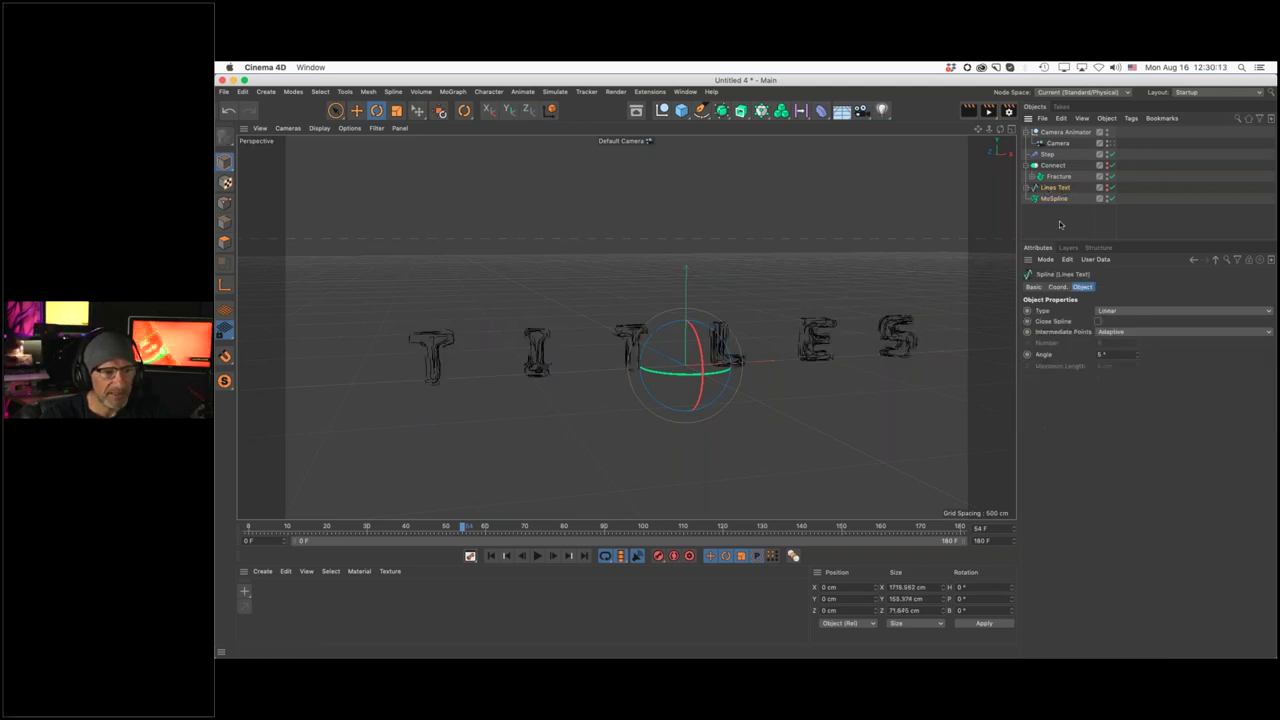
{"action": "key", "text": "super+n"}
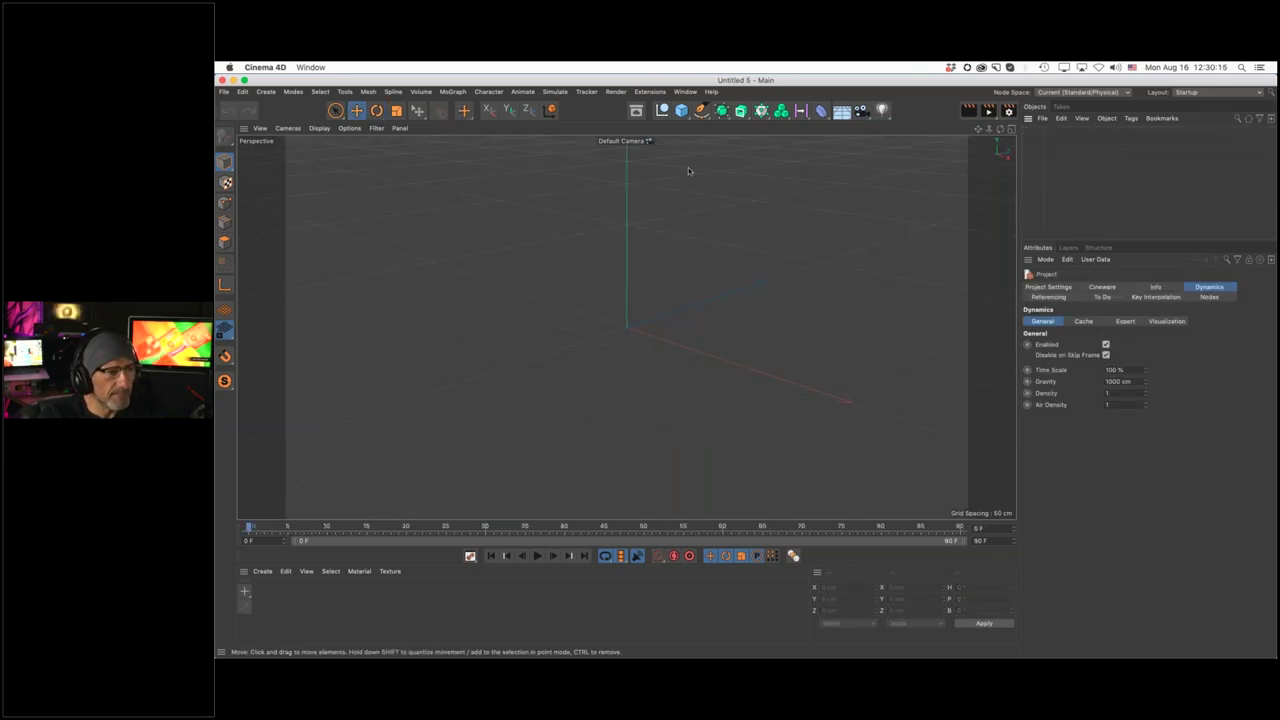
Draw a curved two-point Bezier spline with the spline pen
{"action": "left_click", "coordinate": [703, 128]}
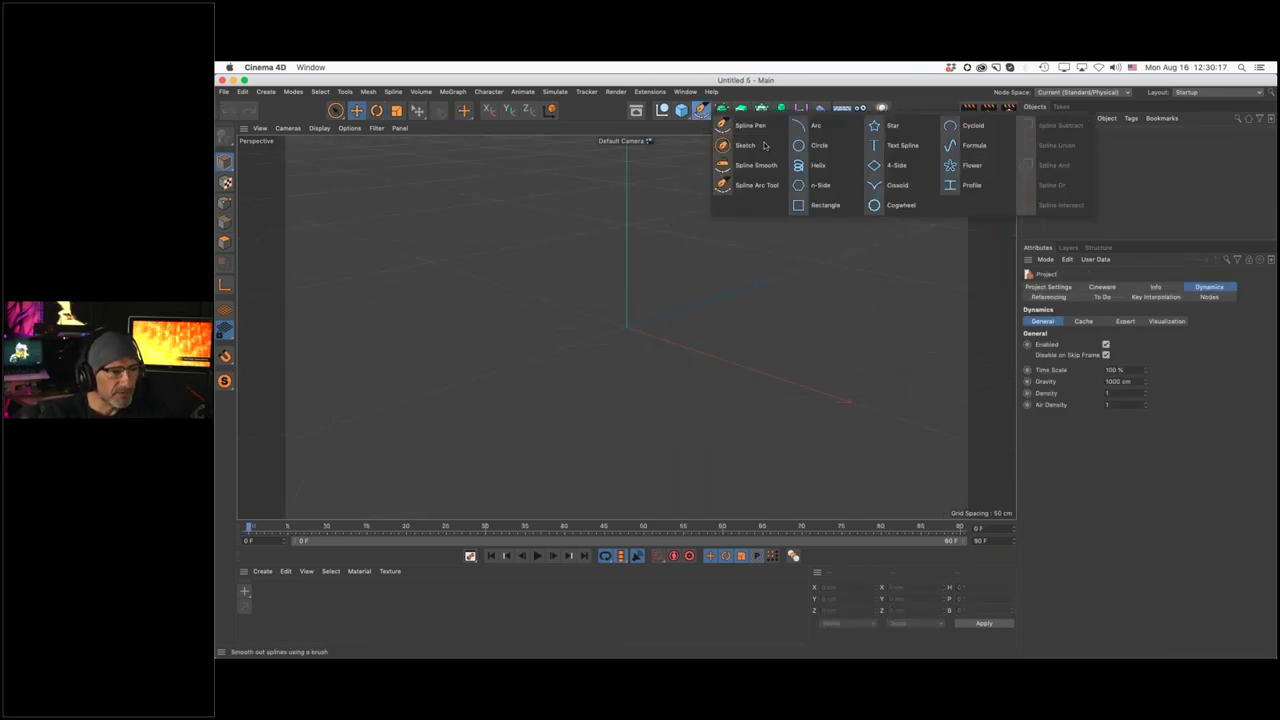
{"action": "left_click", "coordinate": [748, 126]}
{"action": "left_click", "coordinate": [400, 305]}
{"action": "left_click_drag", "start_coordinate": [641, 329], "coordinate": [686, 416]}
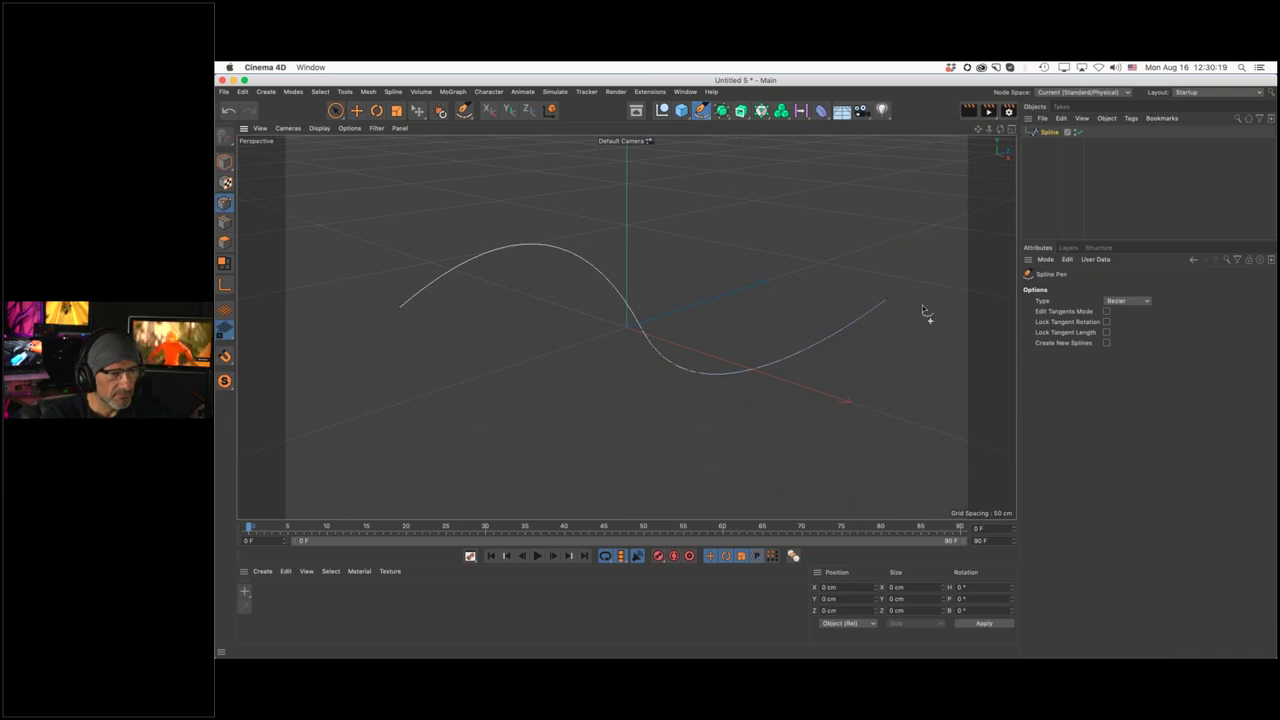
{"action": "left_click", "coordinate": [1049, 131]}
Add a MoSpline and place it below the Spline in the hierarchy
{"action": "left_click", "coordinate": [450, 92]}
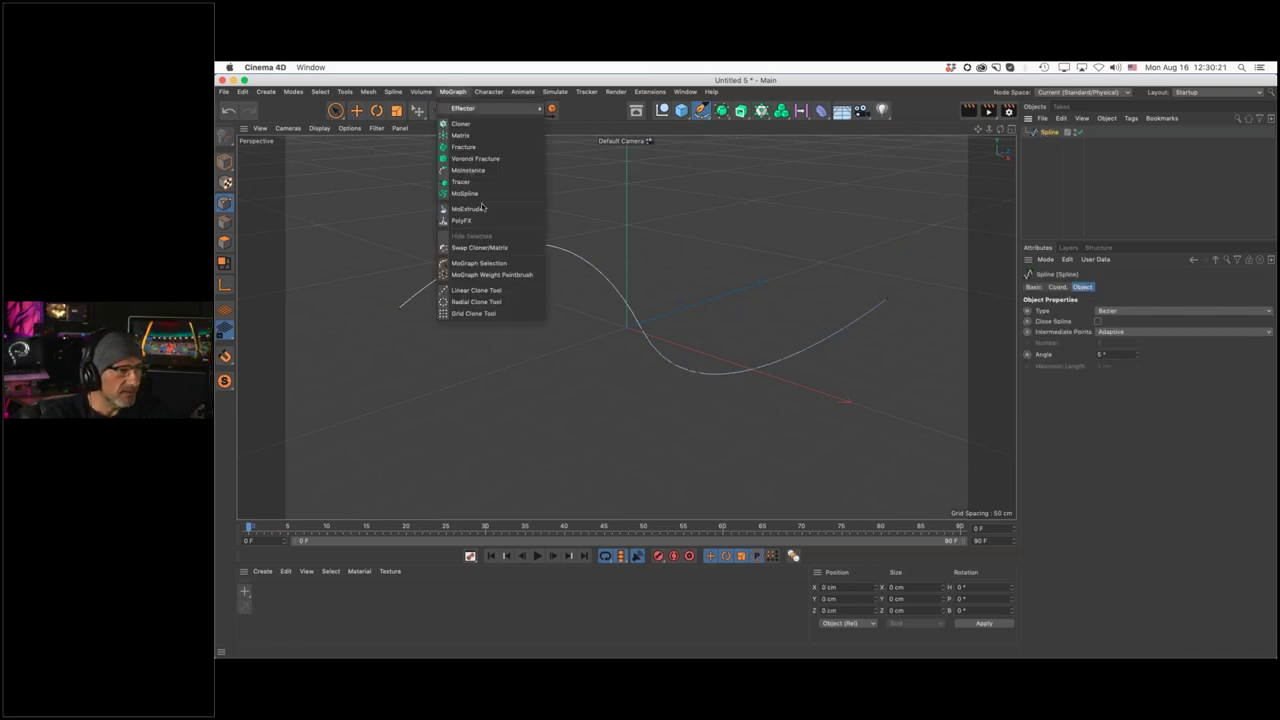
{"action": "left_click", "coordinate": [475, 188]}
{"action": "left_click_drag", "start_coordinate": [1052, 131], "coordinate": [1075, 146]}
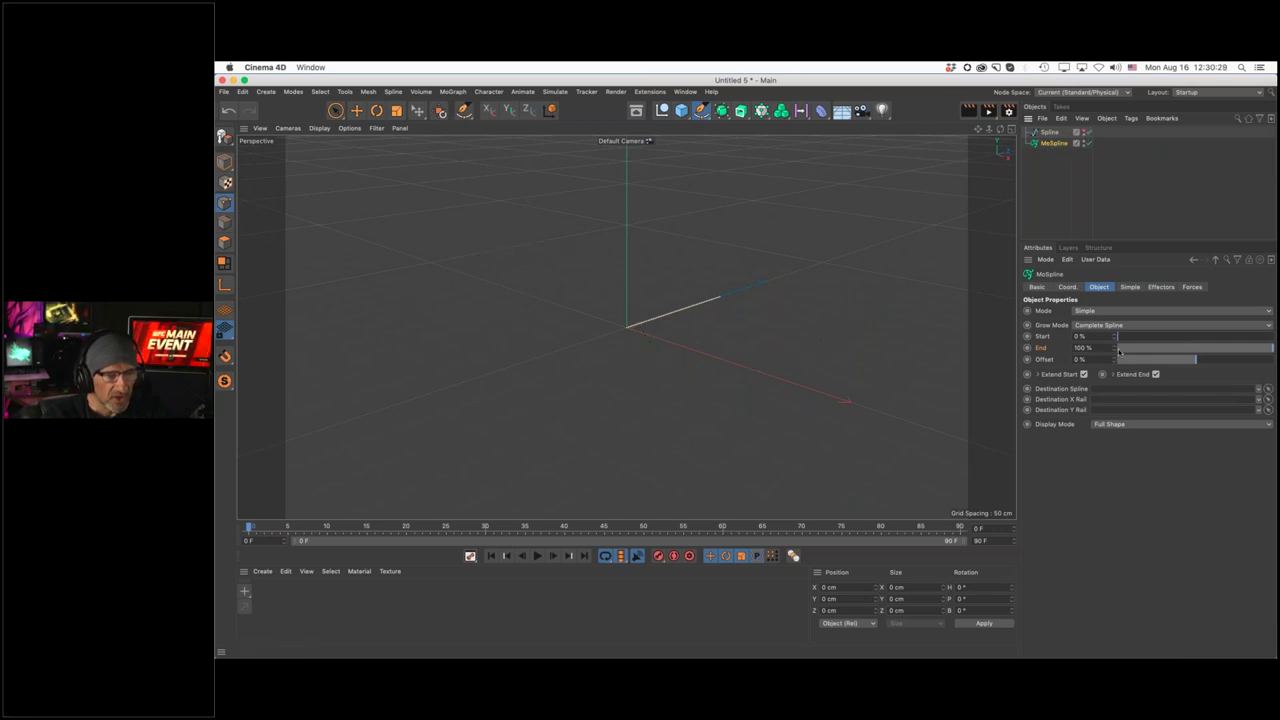
Set MoSpline Mode to Spline with the drawn Spline as its source
{"action": "left_click", "coordinate": [1101, 312]}
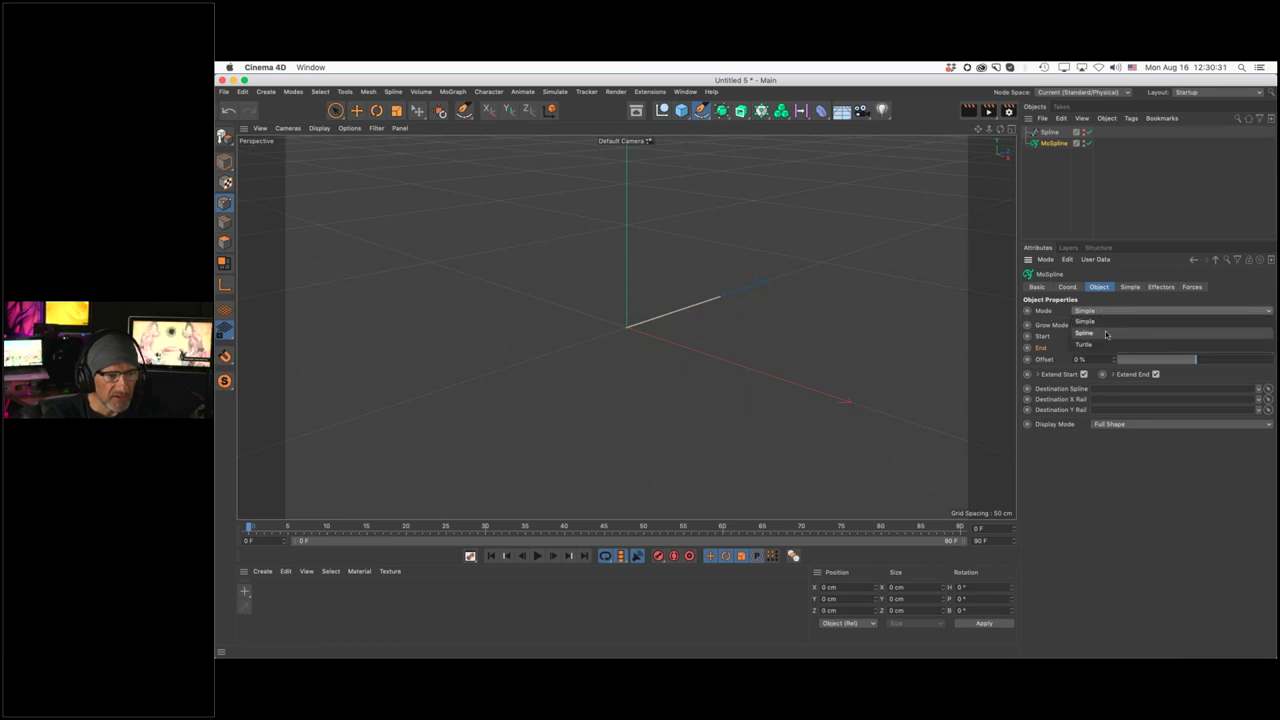
{"action": "left_click", "coordinate": [1084, 333]}
{"action": "left_click", "coordinate": [1129, 288]}
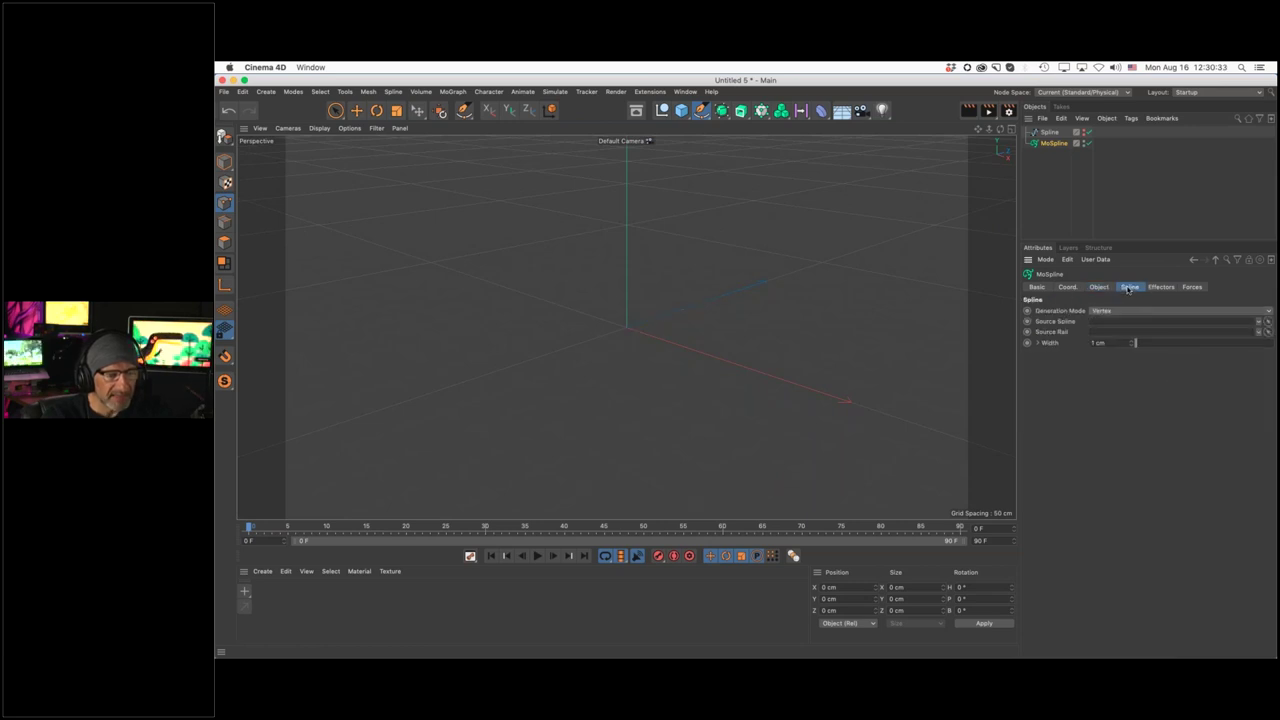
{"action": "left_click_drag", "start_coordinate": [1109, 274], "coordinate": [1102, 322]}
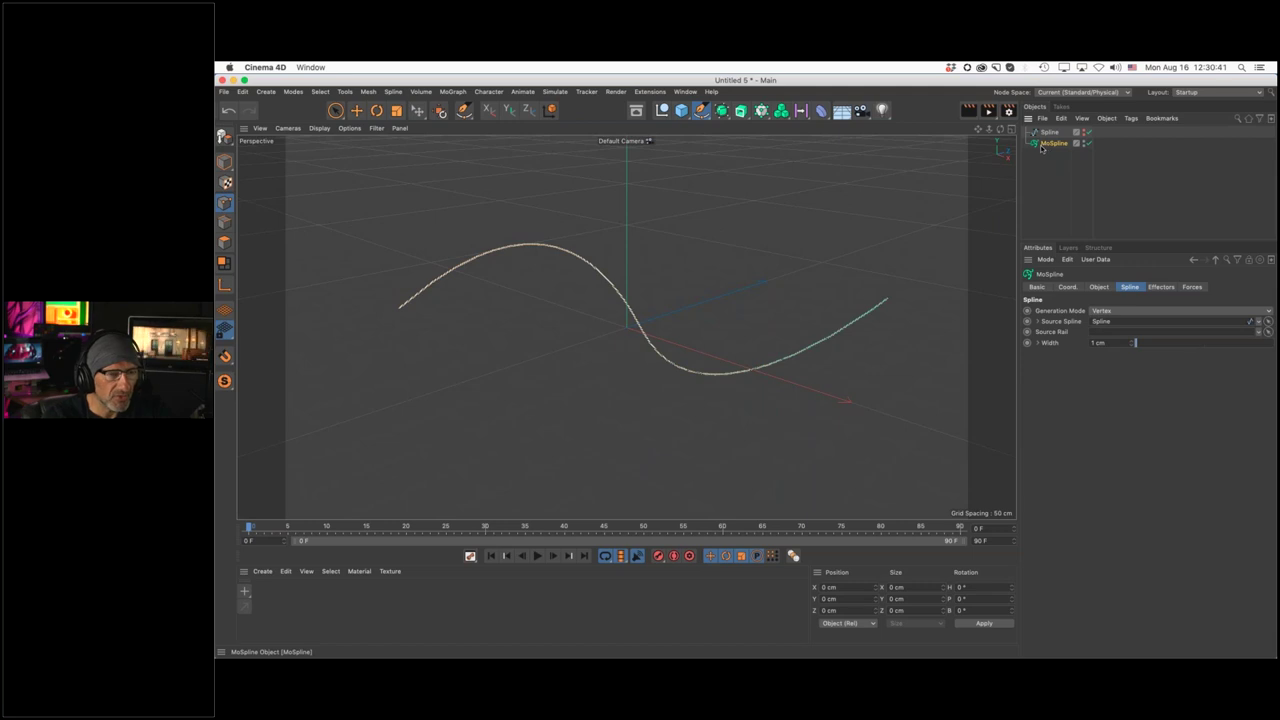
Lower End to about 54.5% and give an 18 cm width tapering to a thin end
{"action": "left_click", "coordinate": [1100, 287]}
{"action": "mouse_move", "coordinate": [1240, 354]}
{"action": "left_mouse_down"}
{"action": "mouse_move", "coordinate": [1150, 350]}
{"action": "mouse_move", "coordinate": [1192, 361]}
{"action": "mouse_move", "coordinate": [1255, 349]}
{"action": "mouse_move", "coordinate": [1140, 350]}
{"action": "mouse_move", "coordinate": [1222, 352]}
{"action": "left_mouse_up"}
{"action": "left_click", "coordinate": [1130, 287]}
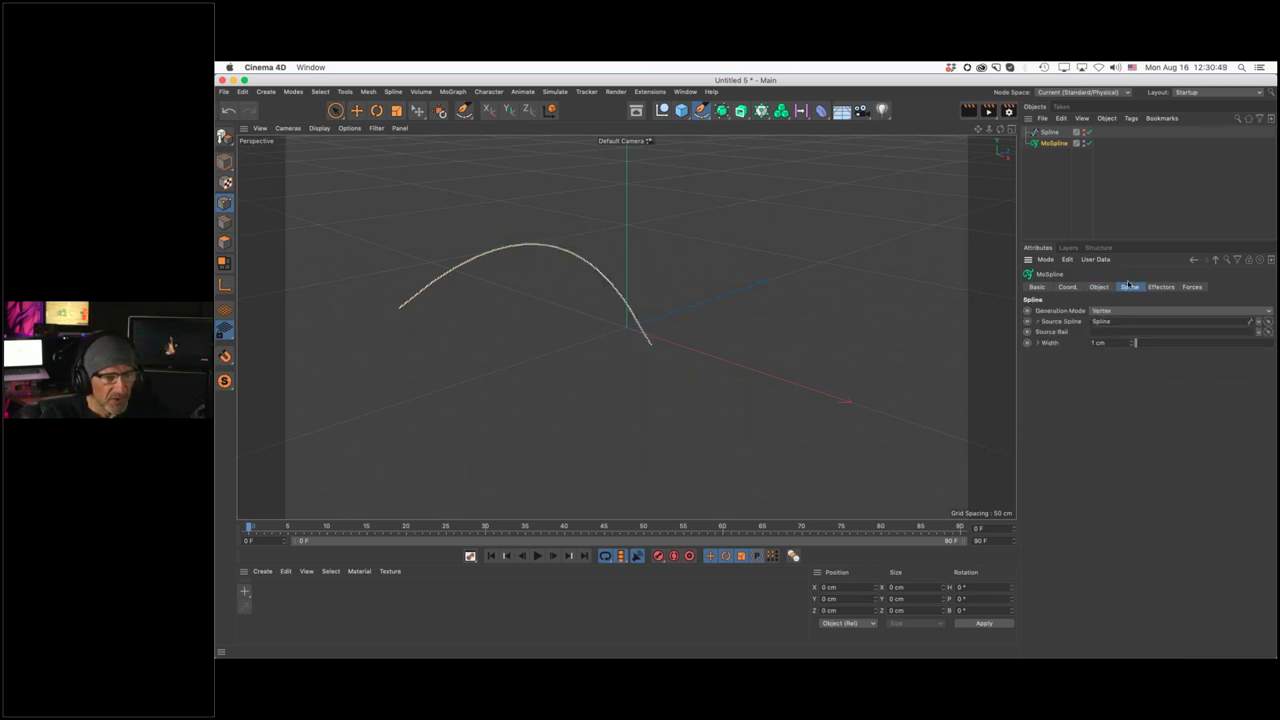
{"action": "left_click", "coordinate": [1038, 343]}
{"action": "left_click_drag", "start_coordinate": [1136, 344], "coordinate": [1160, 345]}
{"action": "left_click_drag", "start_coordinate": [1262, 364], "coordinate": [1265, 431]}
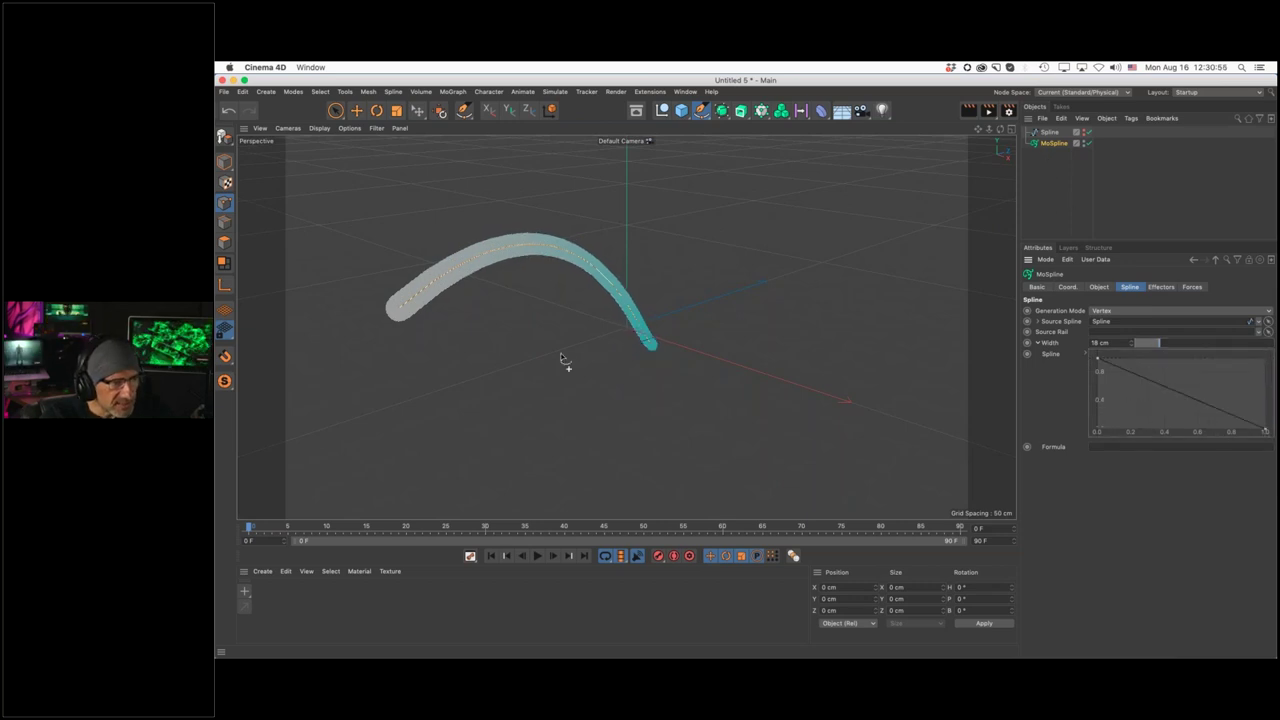
Add a Sweep with a Circle profile, nest Circle and MoSpline under it, and enlarge the radius
{"action": "left_click", "coordinate": [740, 110]}
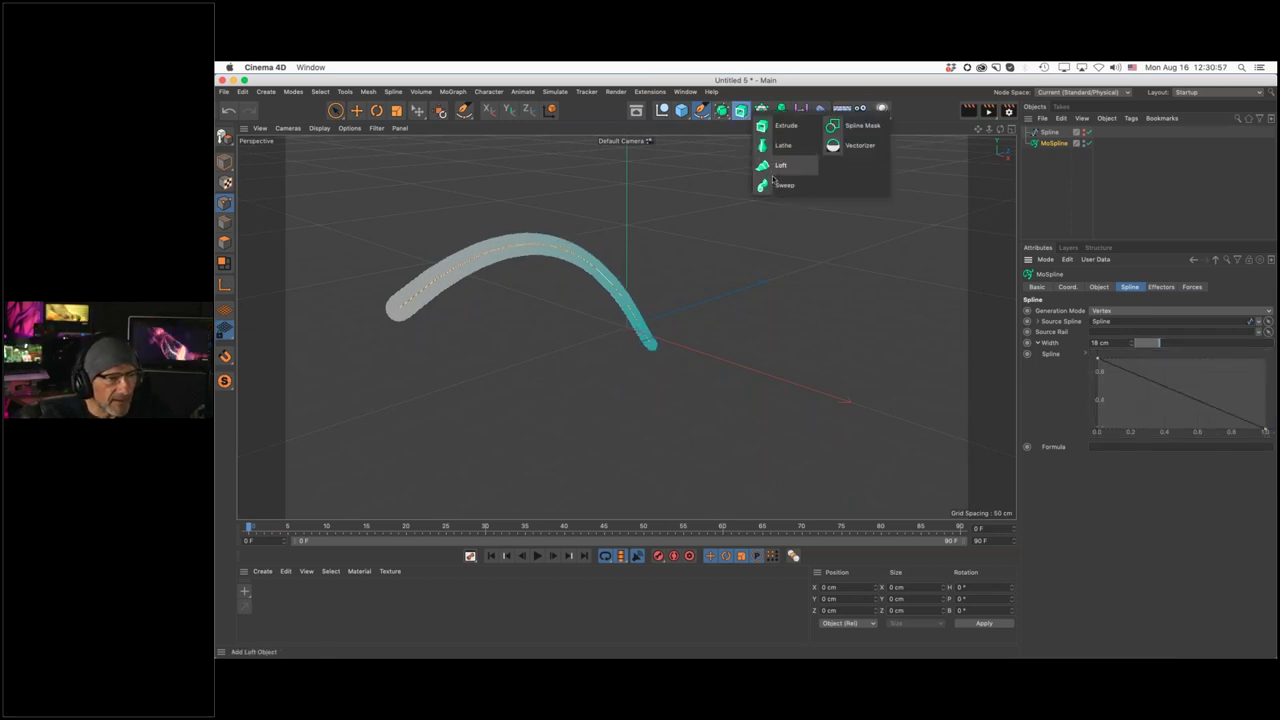
{"action": "left_click", "coordinate": [775, 185]}
{"action": "left_click", "coordinate": [701, 110]}
{"action": "left_click", "coordinate": [832, 145]}
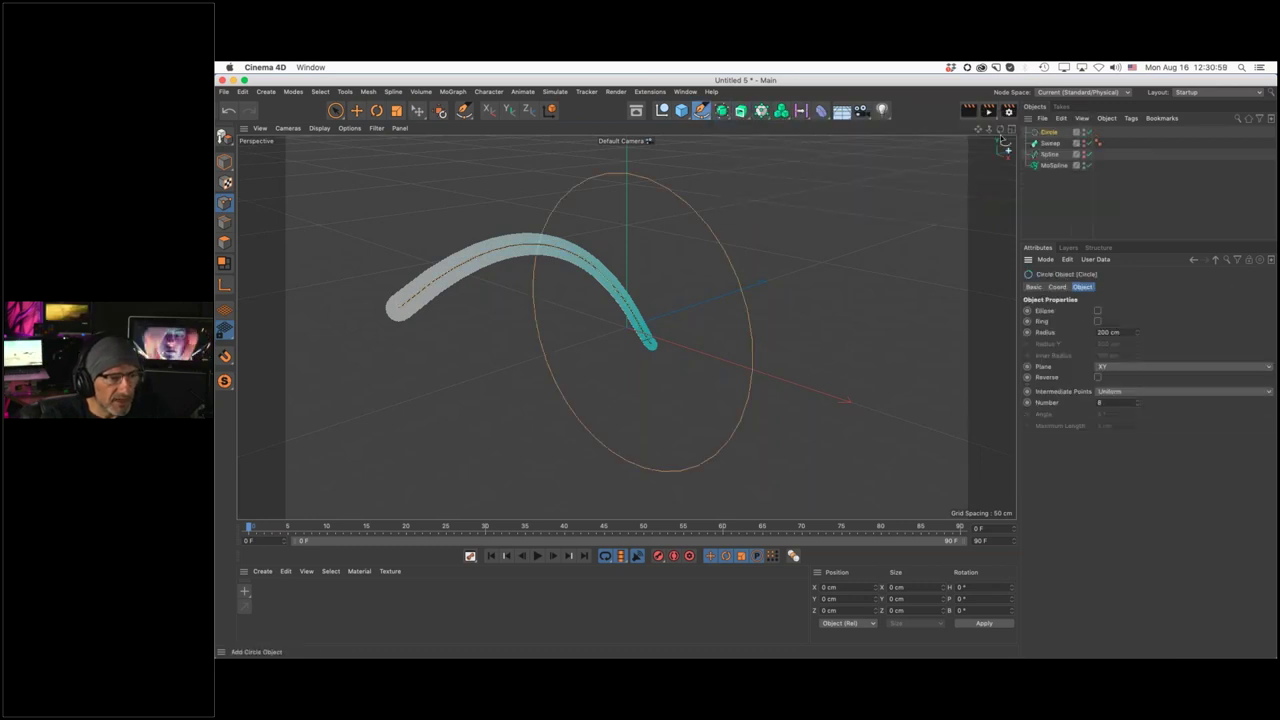
{"action": "left_click_drag", "start_coordinate": [1048, 143], "coordinate": [1055, 170]}
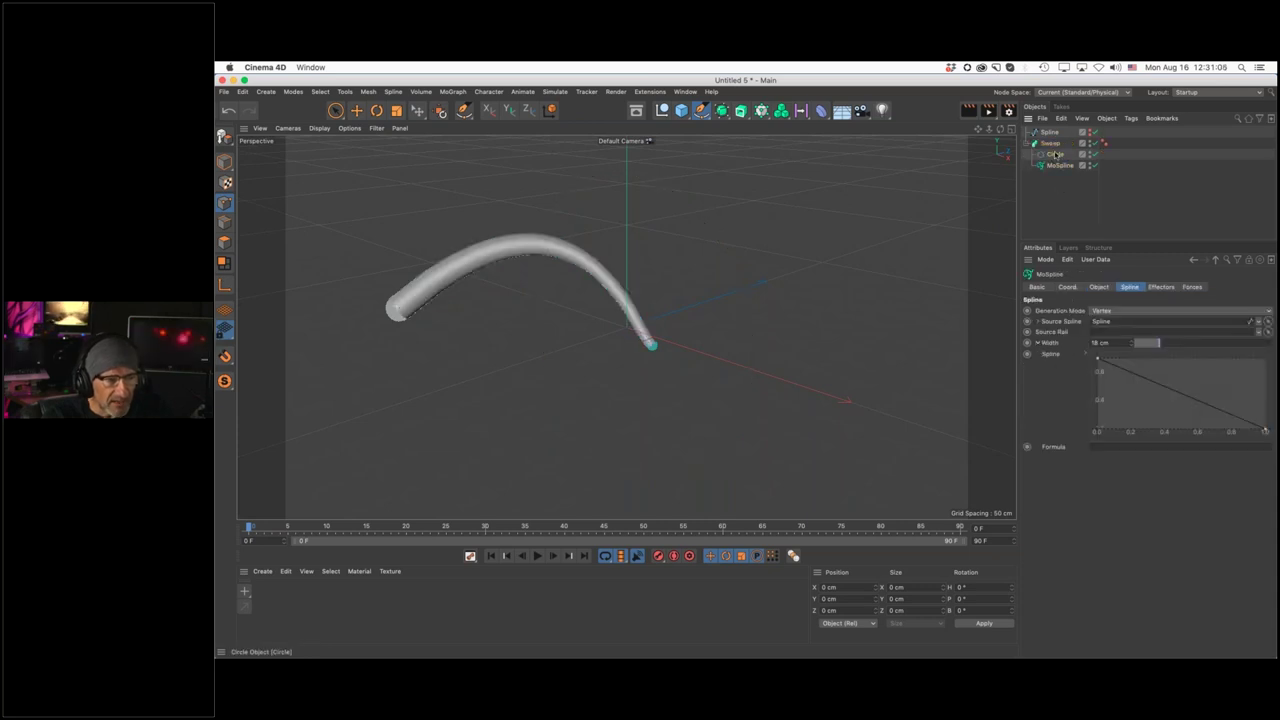
{"action": "left_click", "coordinate": [1056, 154]}
{"action": "mouse_move", "coordinate": [1137, 336]}
{"action": "left_mouse_down"}
{"action": "mouse_move", "coordinate": [1140, 381]}
{"action": "mouse_move", "coordinate": [1137, 334]}
{"action": "left_mouse_up"}
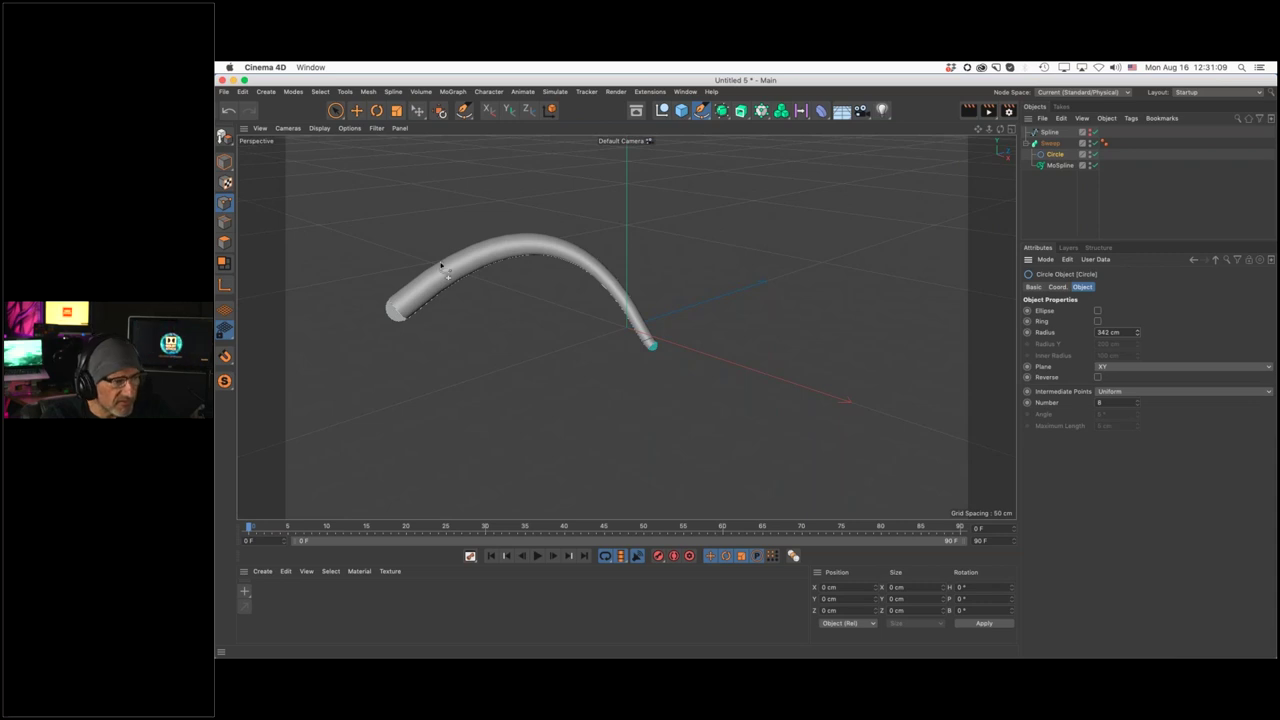
Switch the viewport to Gouraud Shading (Lines) and set the MoSpline Width to 20 cm
{"action": "left_click", "coordinate": [320, 128]}
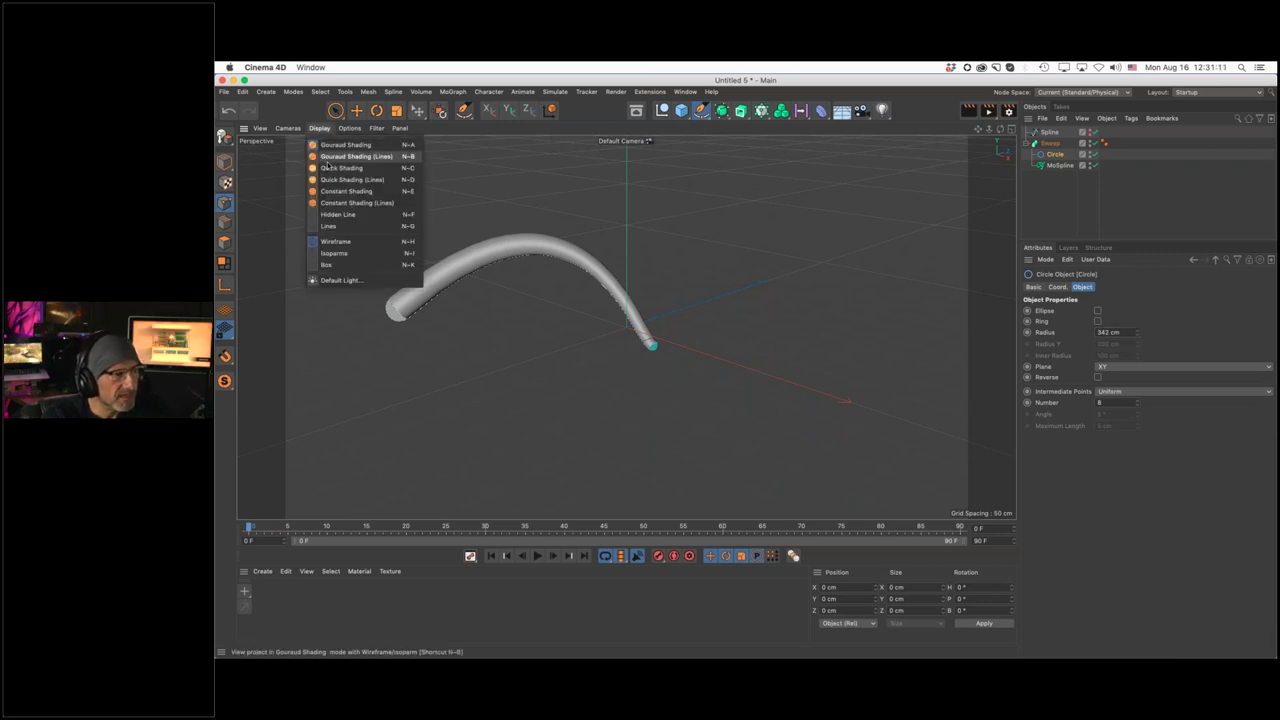
{"action": "left_click", "coordinate": [345, 152]}
{"action": "scroll", "coordinate": [522, 259], "scroll_direction": "up", "scroll_amount": 5}
{"action": "left_click", "coordinate": [1060, 165]}
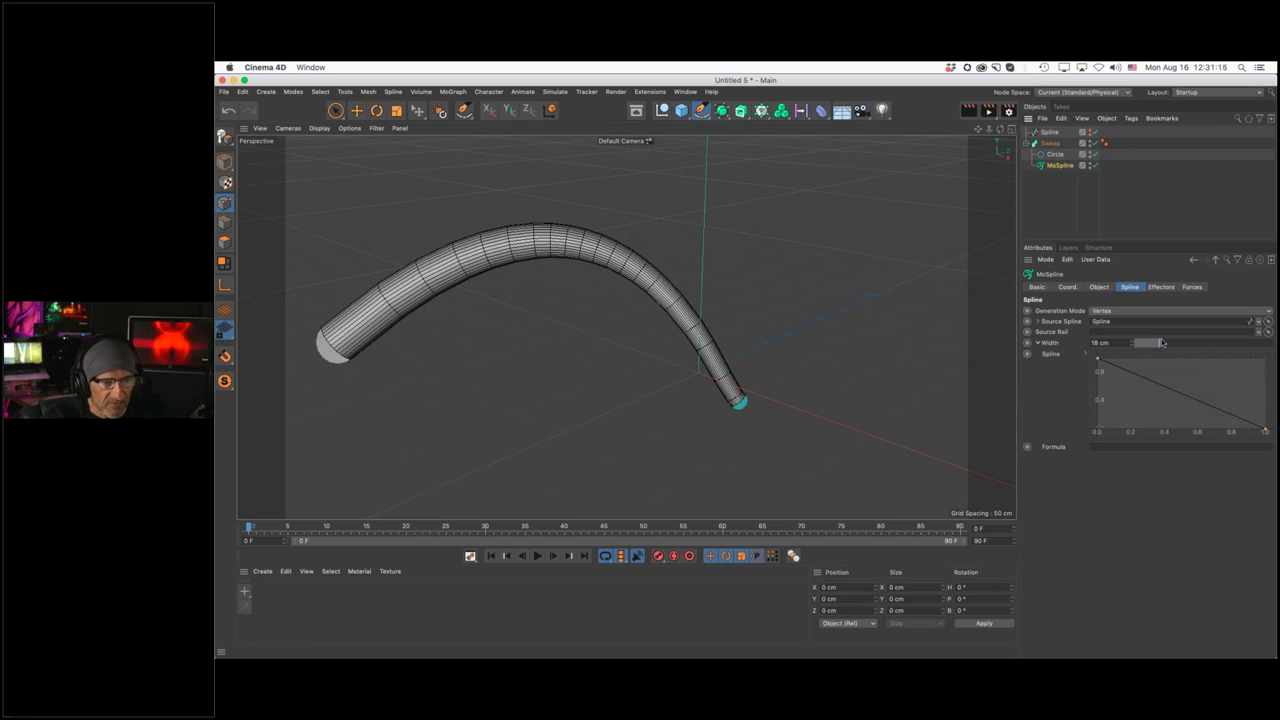
{"action": "left_click_drag", "start_coordinate": [1164, 344], "coordinate": [1163, 346]}
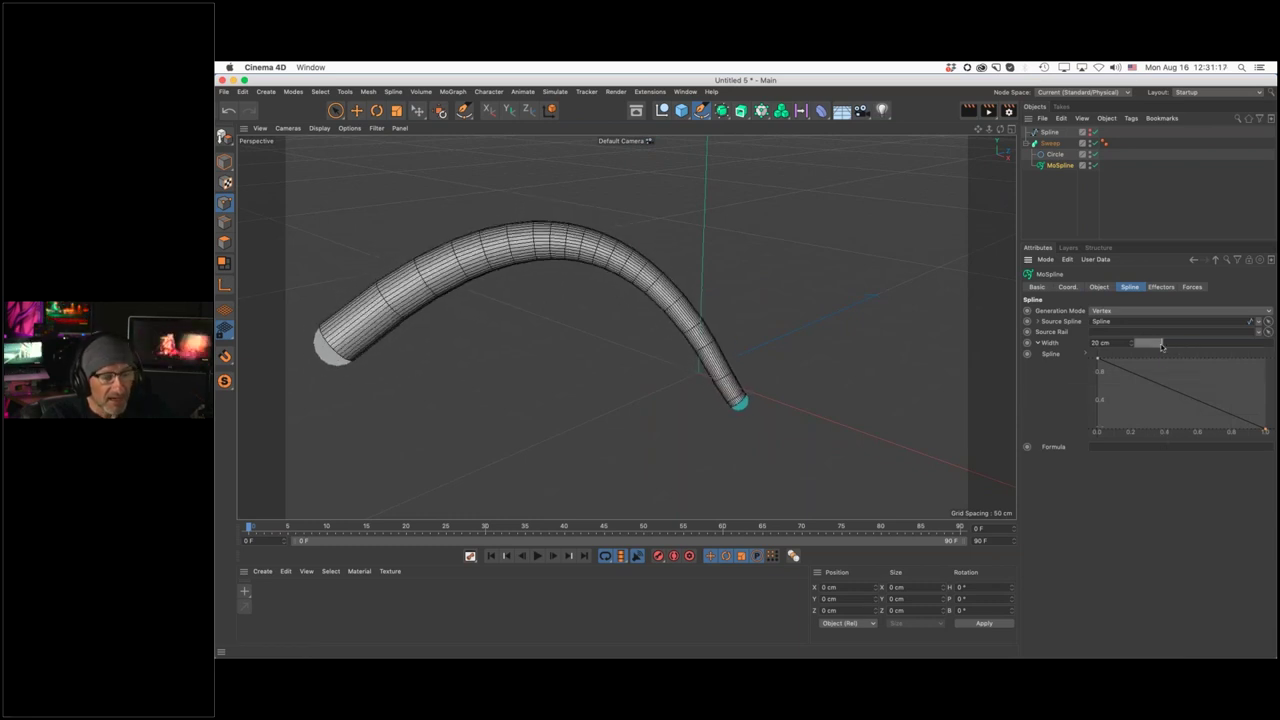
{"action": "left_click", "coordinate": [1160, 287]}
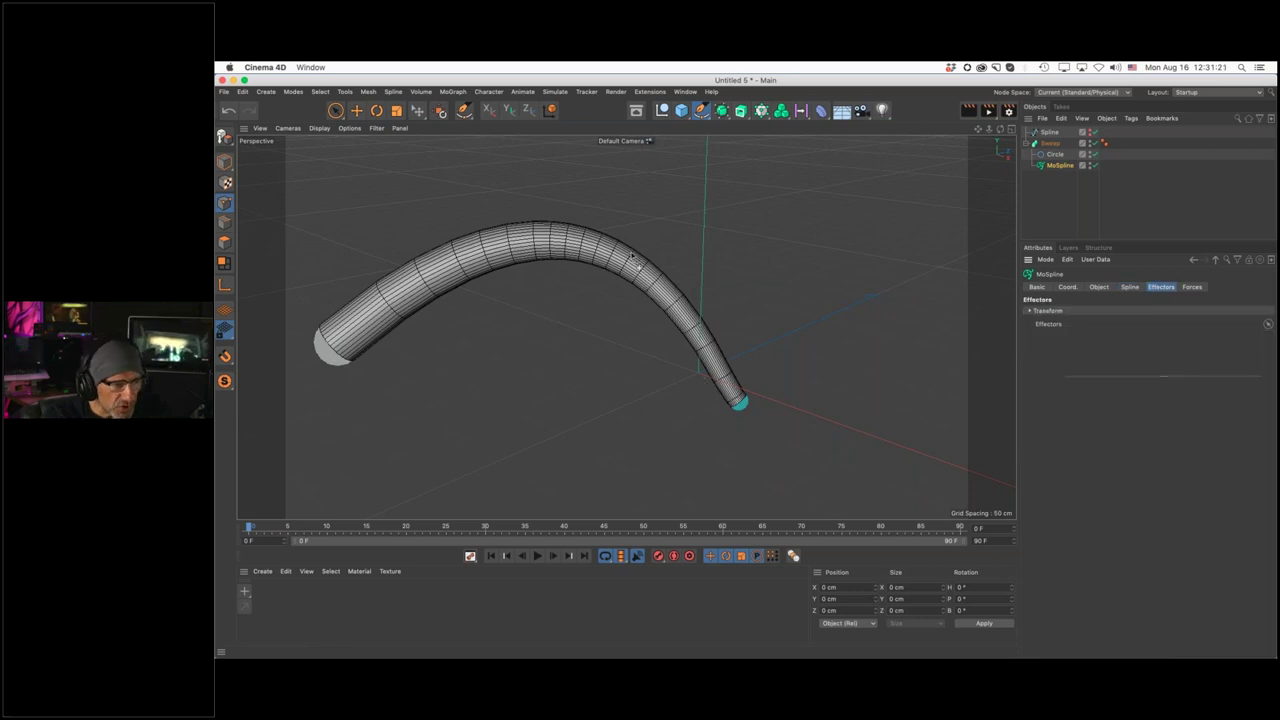
{"action": "left_click", "coordinate": [452, 91]}
Add a Plain effector set to Scale instead of Position, with S.Y at 0.09
{"action": "mouse_move", "coordinate": [455, 109]}
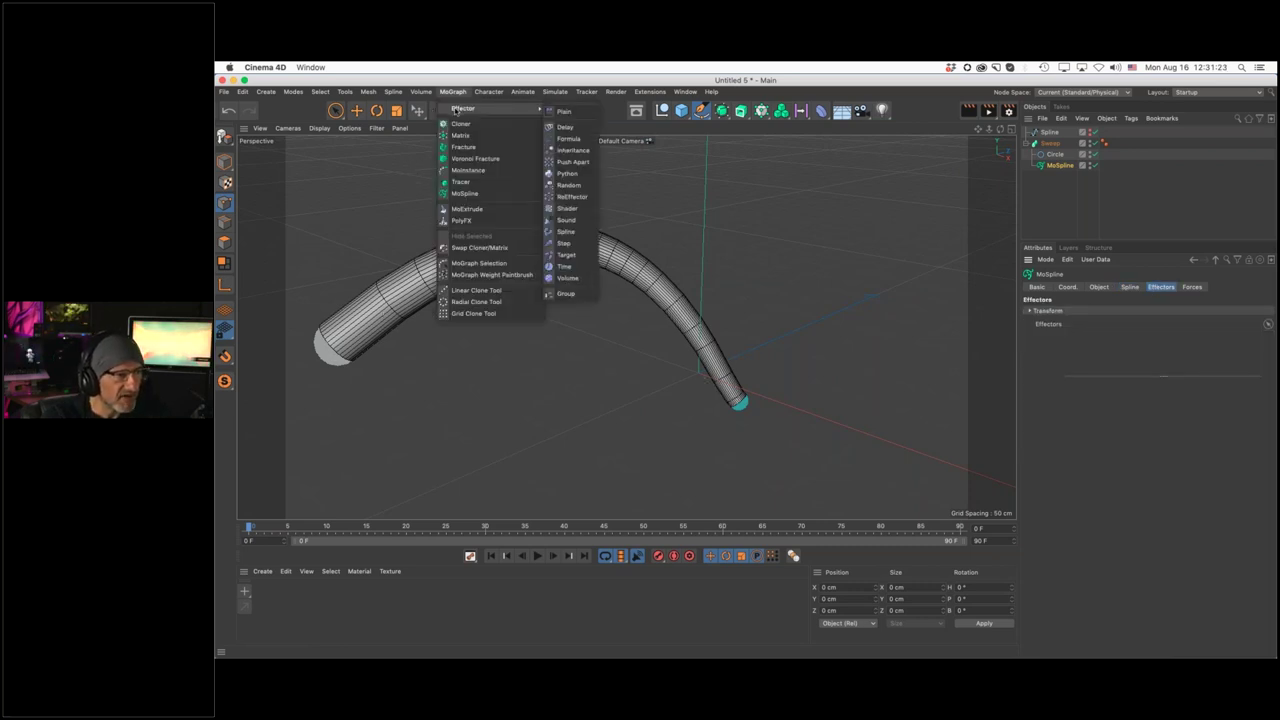
{"action": "left_click", "coordinate": [563, 111]}
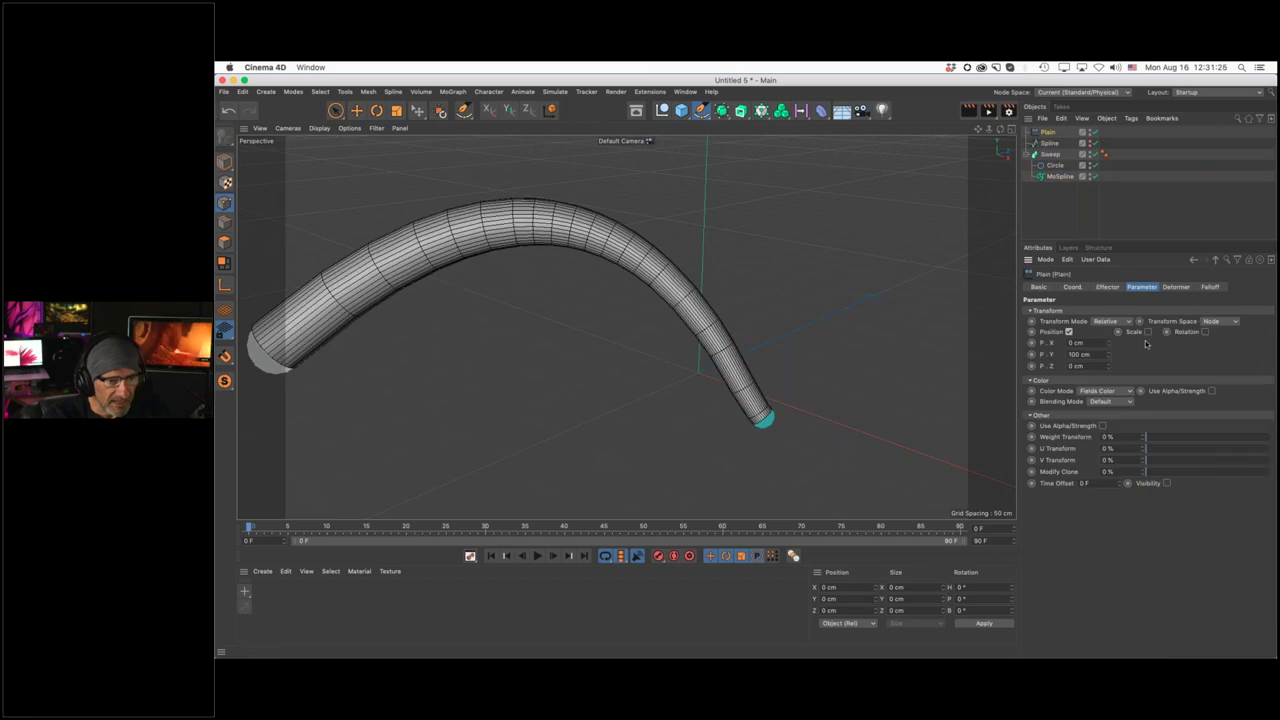
{"action": "left_click", "coordinate": [1068, 332]}
{"action": "left_click", "coordinate": [1117, 332]}
{"action": "left_click_drag", "start_coordinate": [1186, 356], "coordinate": [1186, 350]}
Give the Plain effector a Linear Field falloff and slide it along X
{"action": "left_click", "coordinate": [1212, 287]}
{"action": "left_click", "coordinate": [1050, 393]}
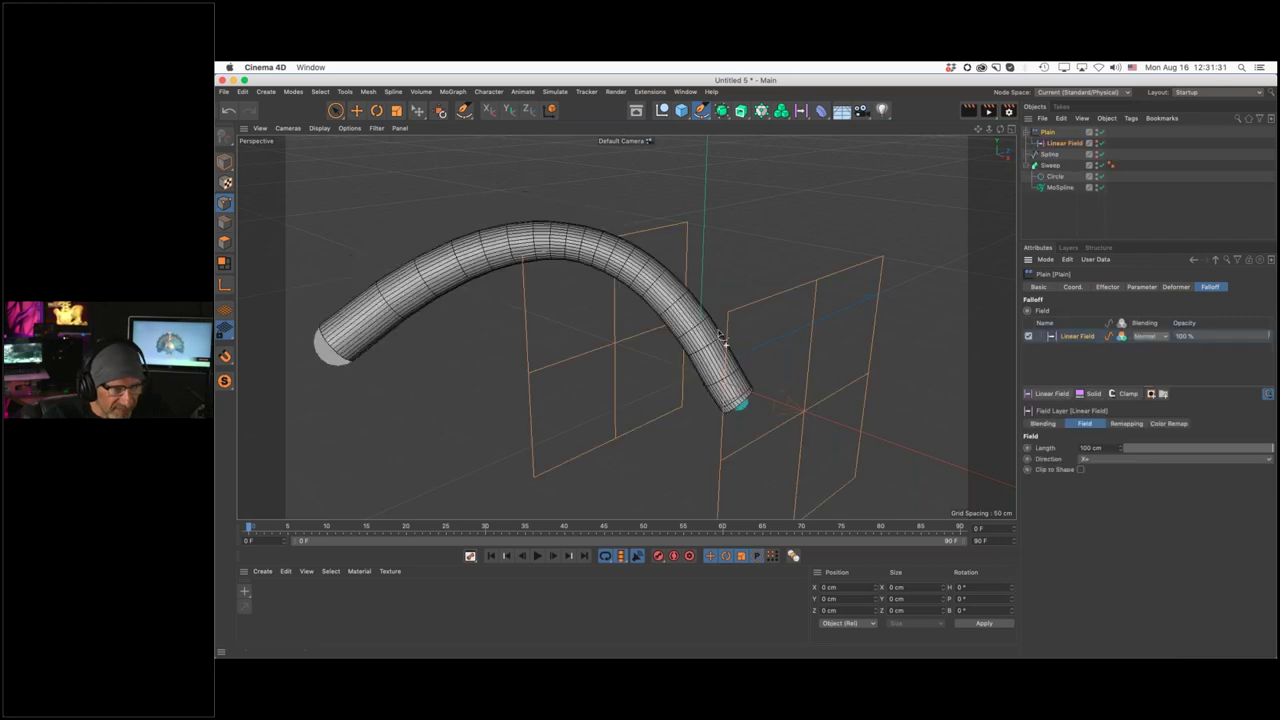
{"action": "scroll", "coordinate": [608, 420], "scroll_direction": "down", "scroll_amount": 6}
{"action": "left_click_drag", "start_coordinate": [774, 369], "coordinate": [661, 383]}
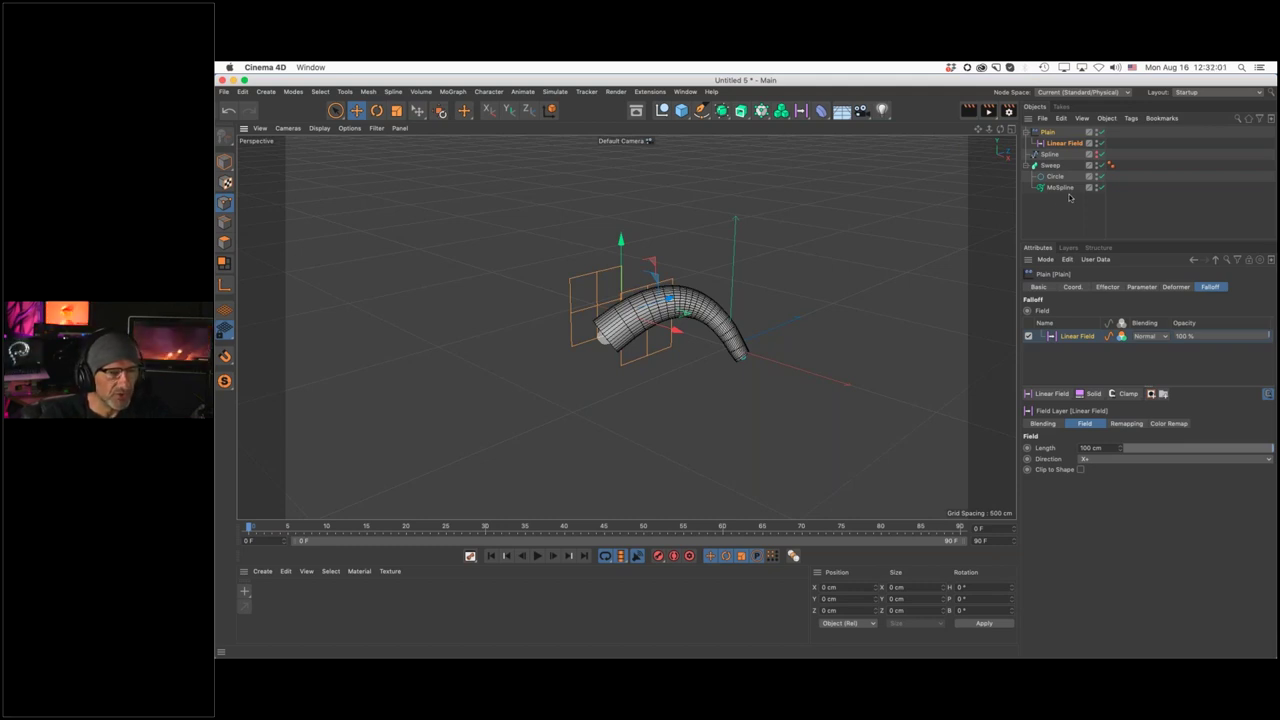
Move the MoSpline out of the Sweep, then delete the Sweep, Circle, Plain effector and Linear Field
{"action": "left_click", "coordinate": [1069, 199]}
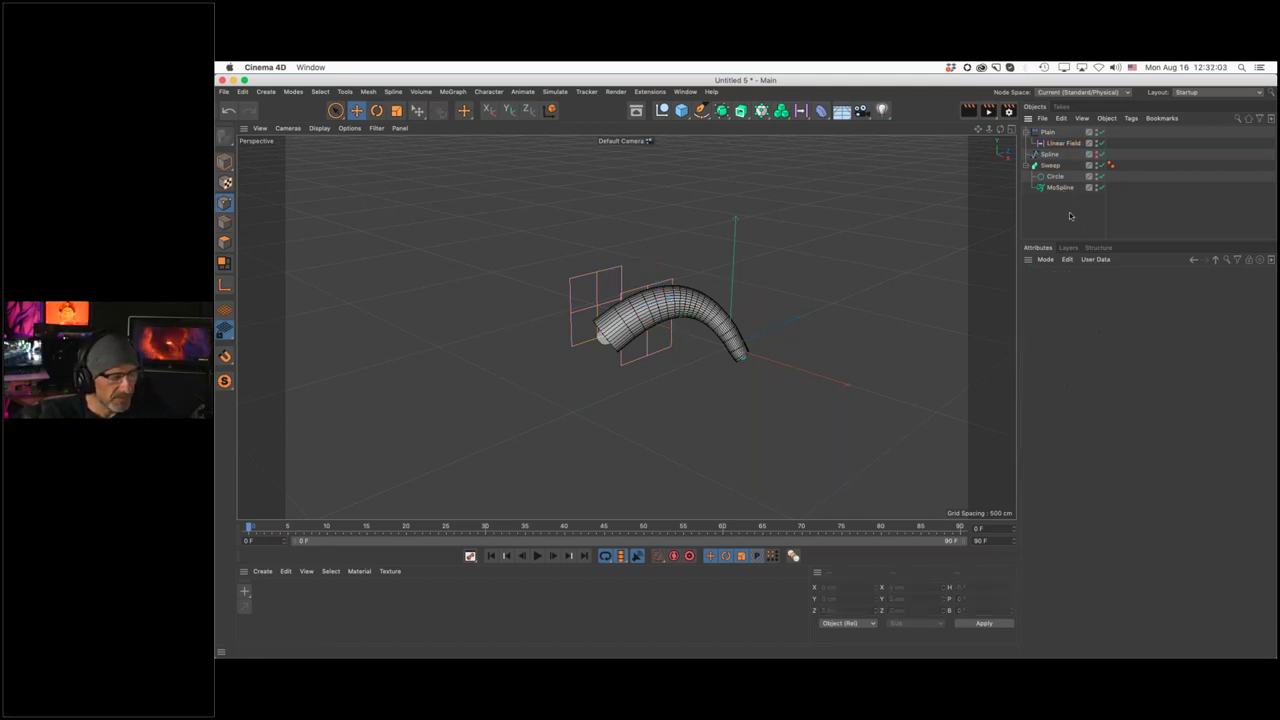
{"action": "left_click", "coordinate": [1058, 188]}
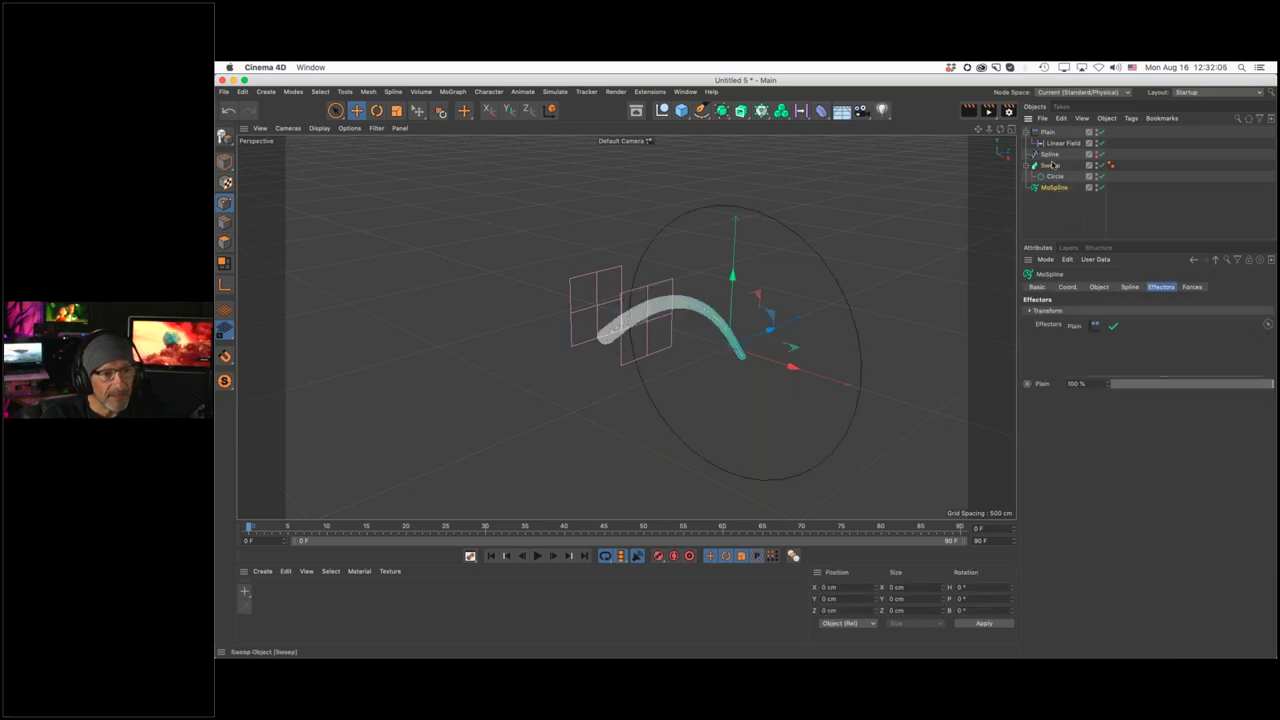
{"action": "left_click", "coordinate": [1052, 165]}
{"action": "left_click_drag", "start_coordinate": [1052, 166], "coordinate": [1058, 143]}
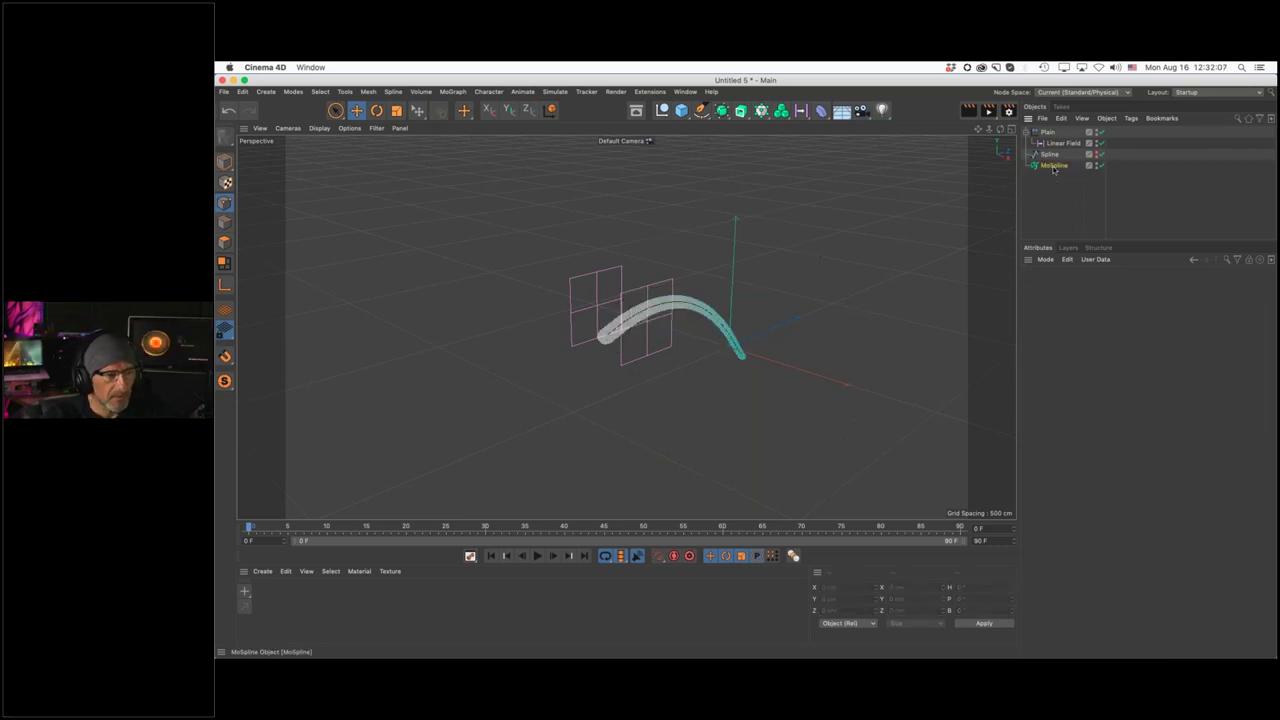
{"action": "left_click", "coordinate": [1062, 143]}
{"action": "left_click", "coordinate": [1053, 132]}
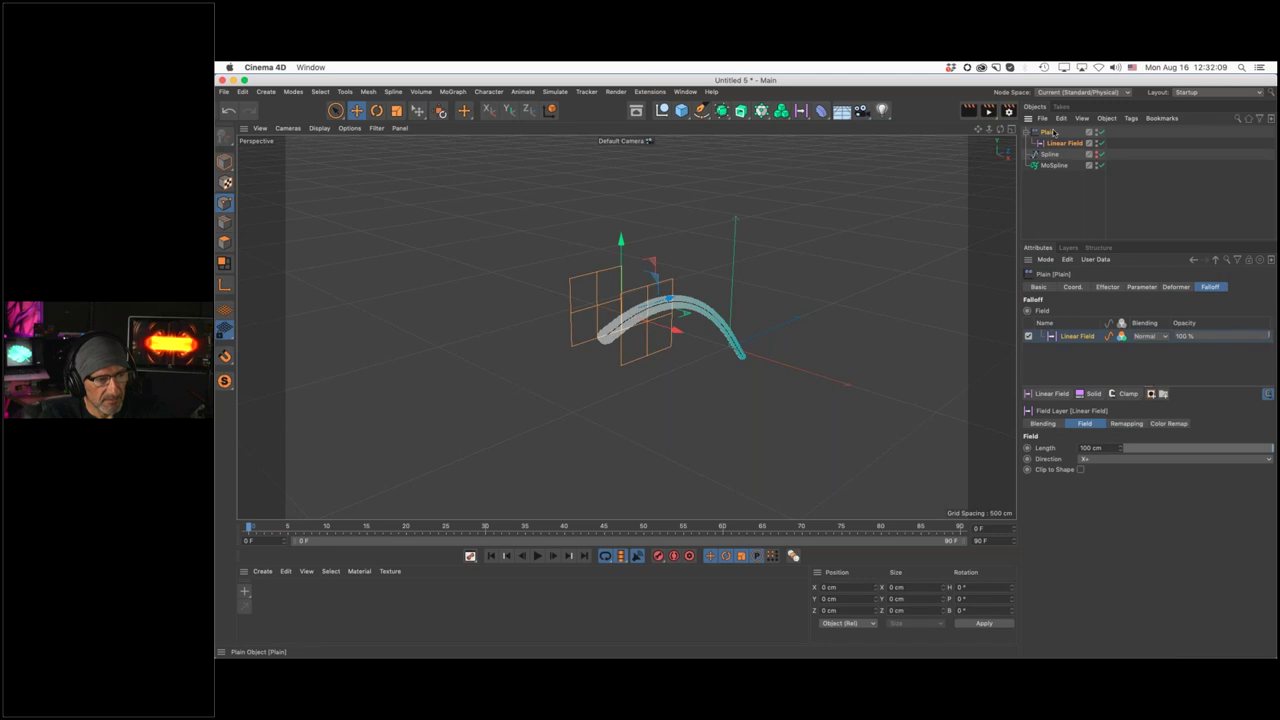
{"action": "key", "text": "Delete"}
Inspect the right-click options of the MoSpline's Width graph without making changes
{"action": "left_click", "coordinate": [1056, 143]}
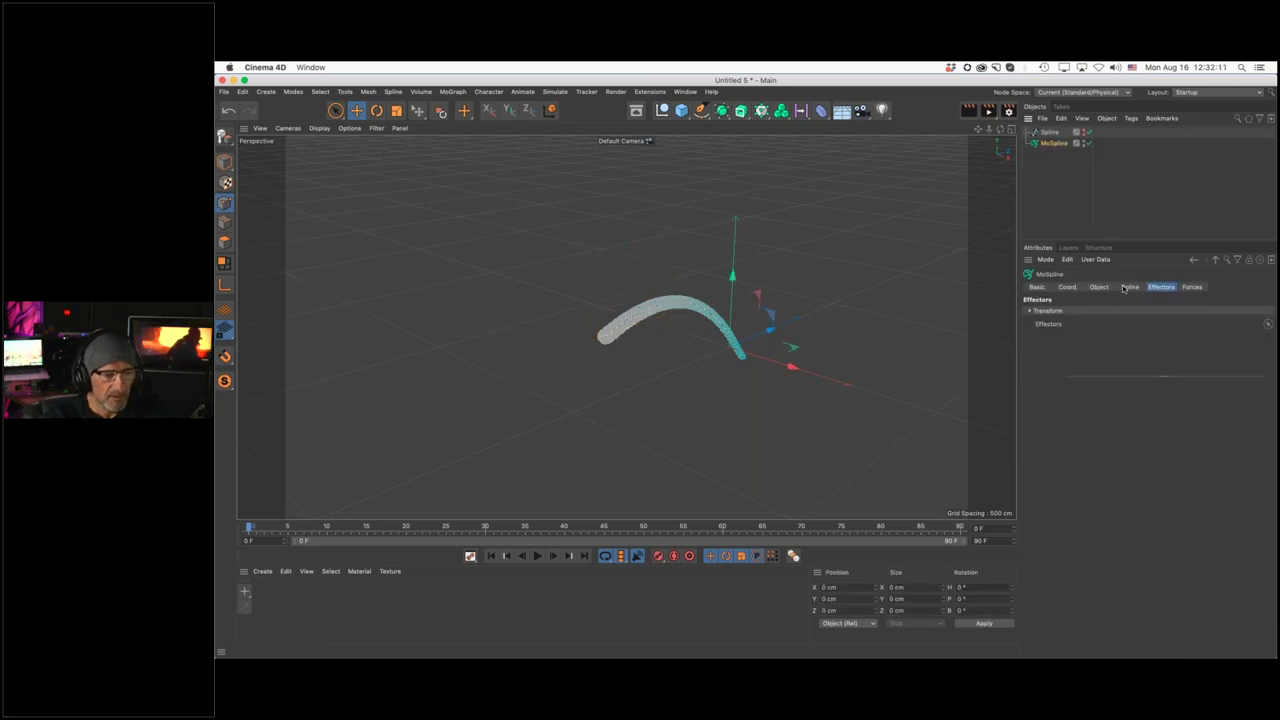
{"action": "left_click", "coordinate": [1129, 288]}
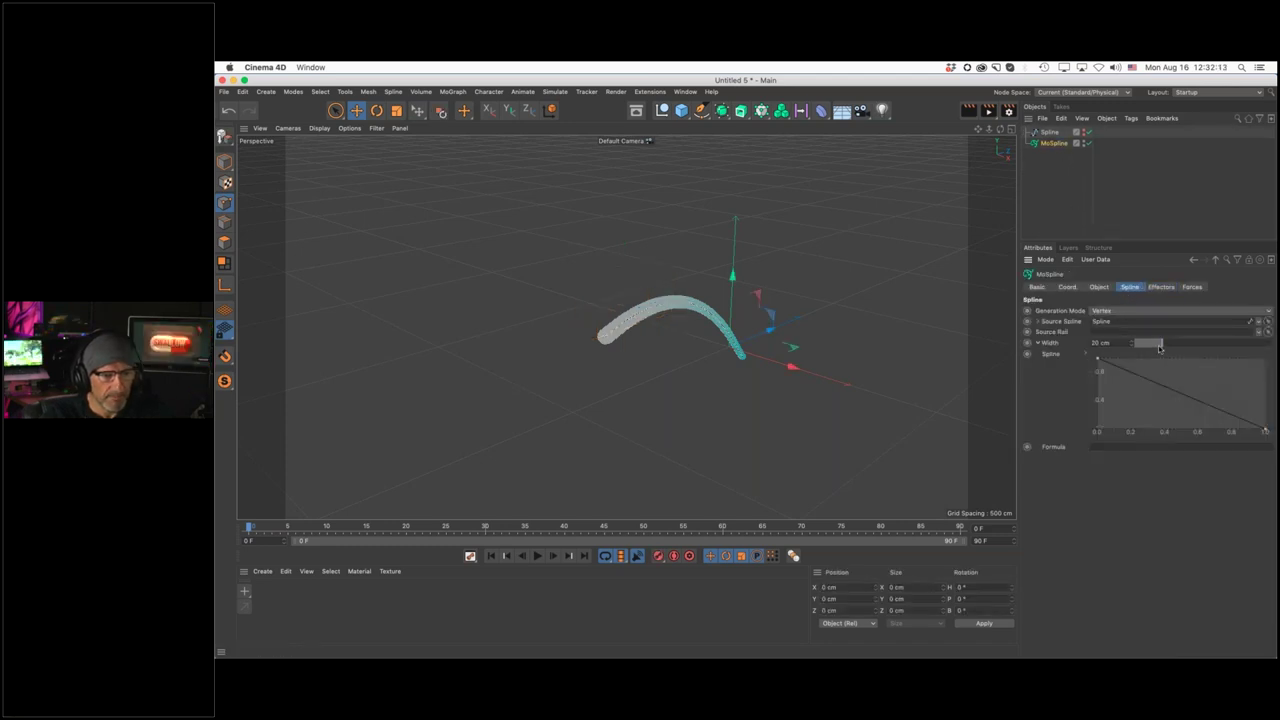
{"action": "right_click", "coordinate": [1130, 399]}
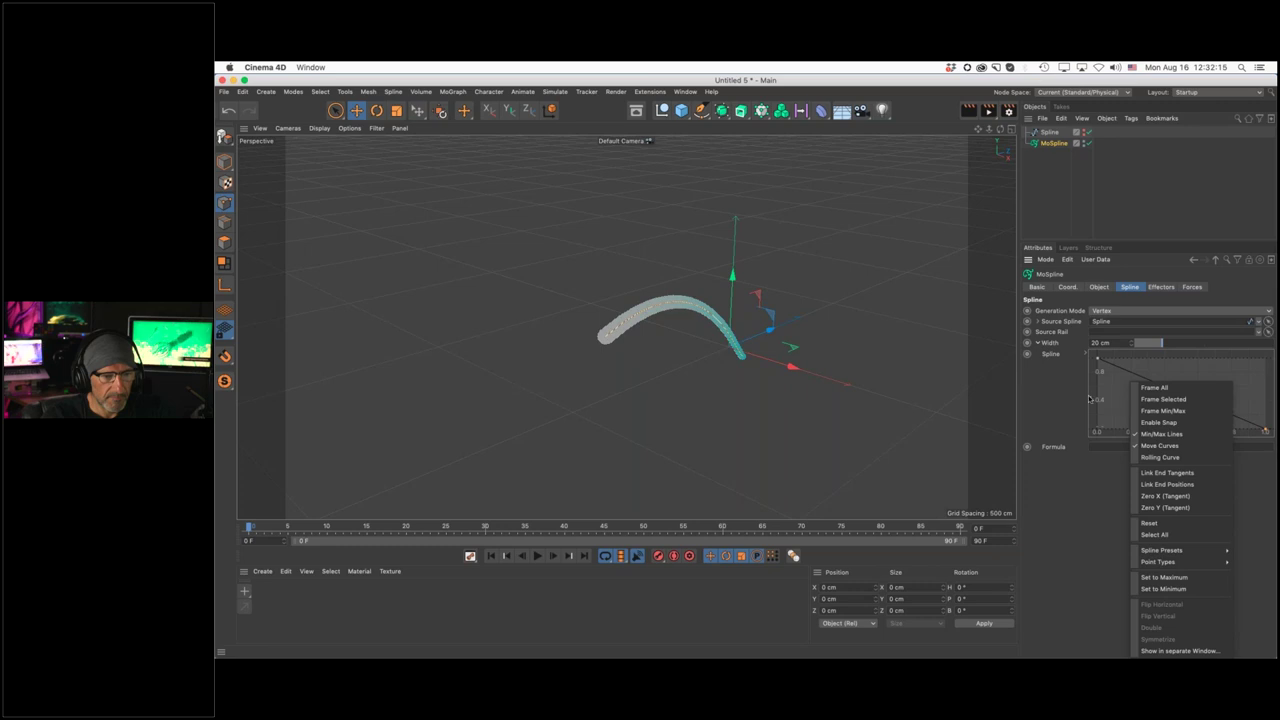
{"action": "right_click", "coordinate": [1052, 355]}
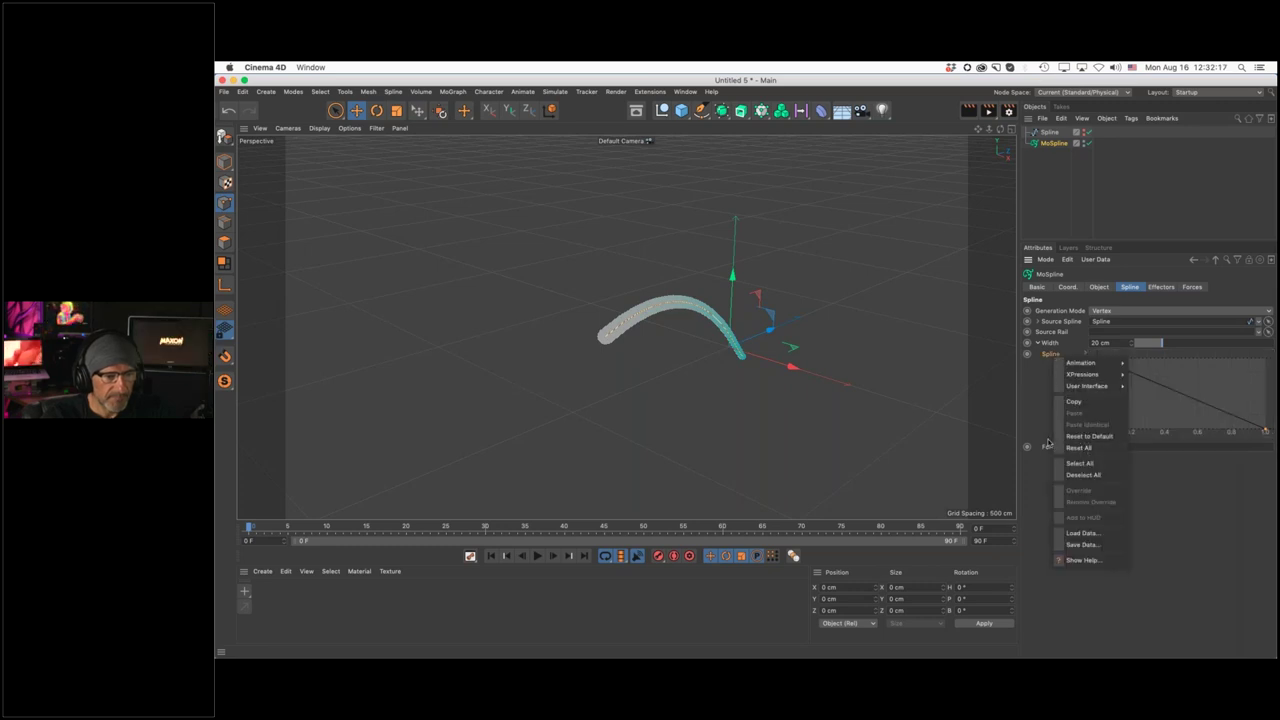
{"action": "left_click", "coordinate": [1042, 390]}
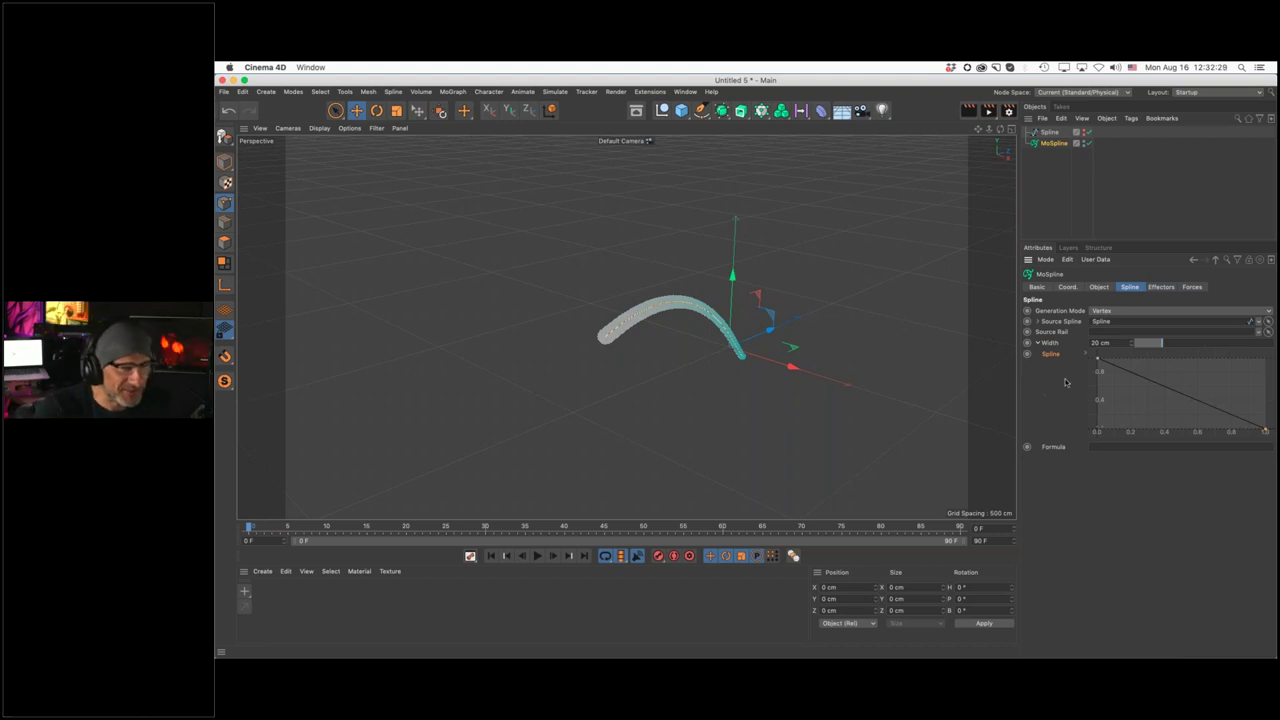
{"action": "left_click", "coordinate": [1065, 170]}
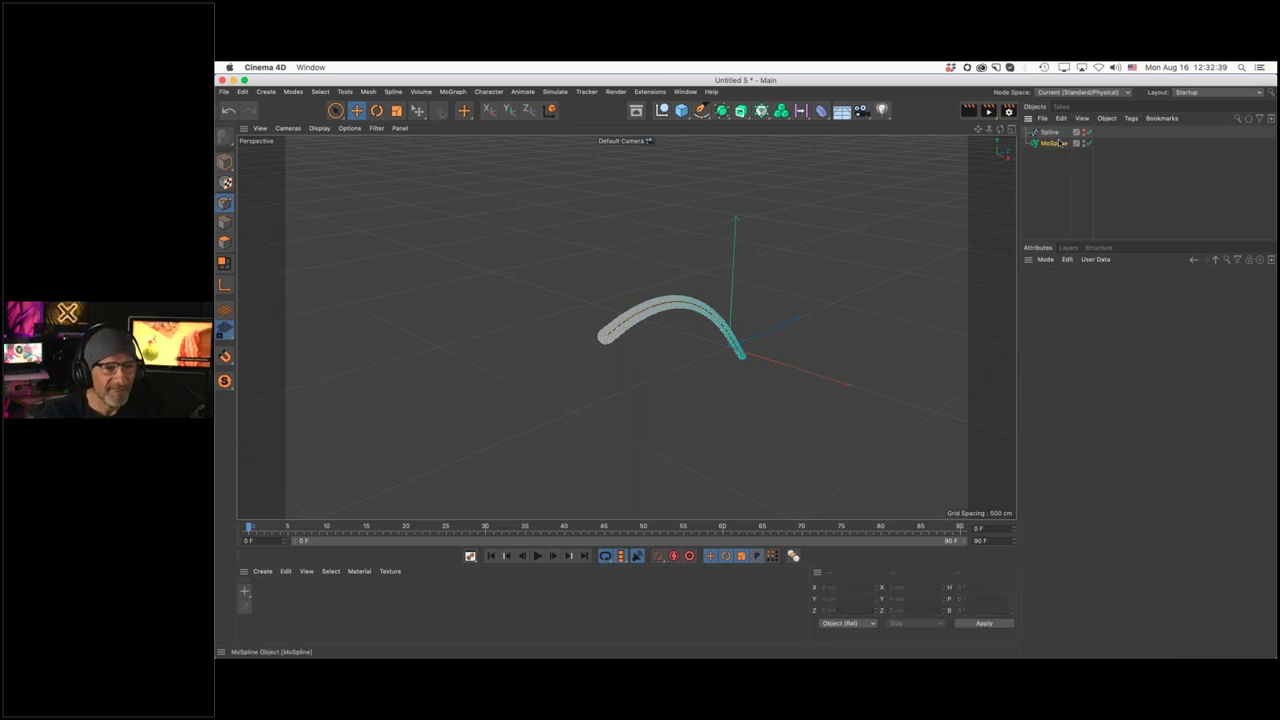
Display the MoSpline as a thin line and review the source Spline's properties
{"action": "left_click", "coordinate": [1053, 143]}
{"action": "left_click", "coordinate": [1099, 287]}
{"action": "left_click", "coordinate": [1118, 424]}
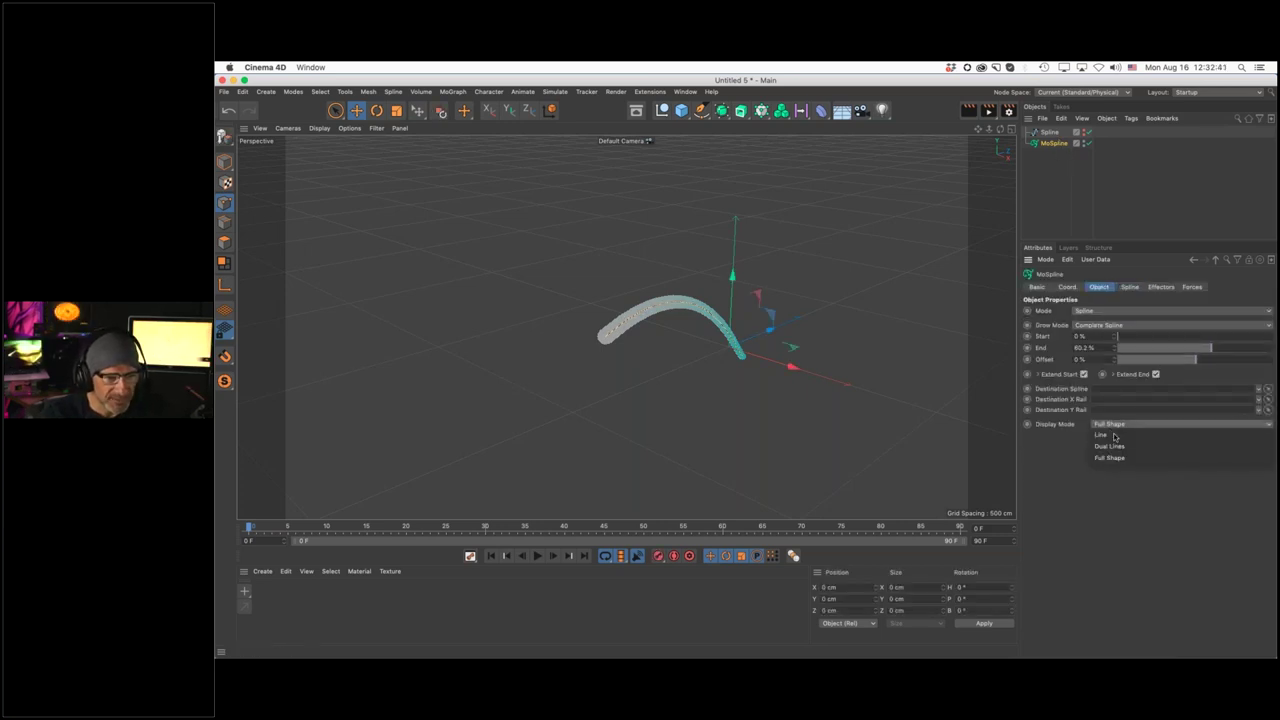
{"action": "left_click", "coordinate": [1115, 436]}
{"action": "scroll", "coordinate": [720, 314], "scroll_direction": "up", "scroll_amount": 2}
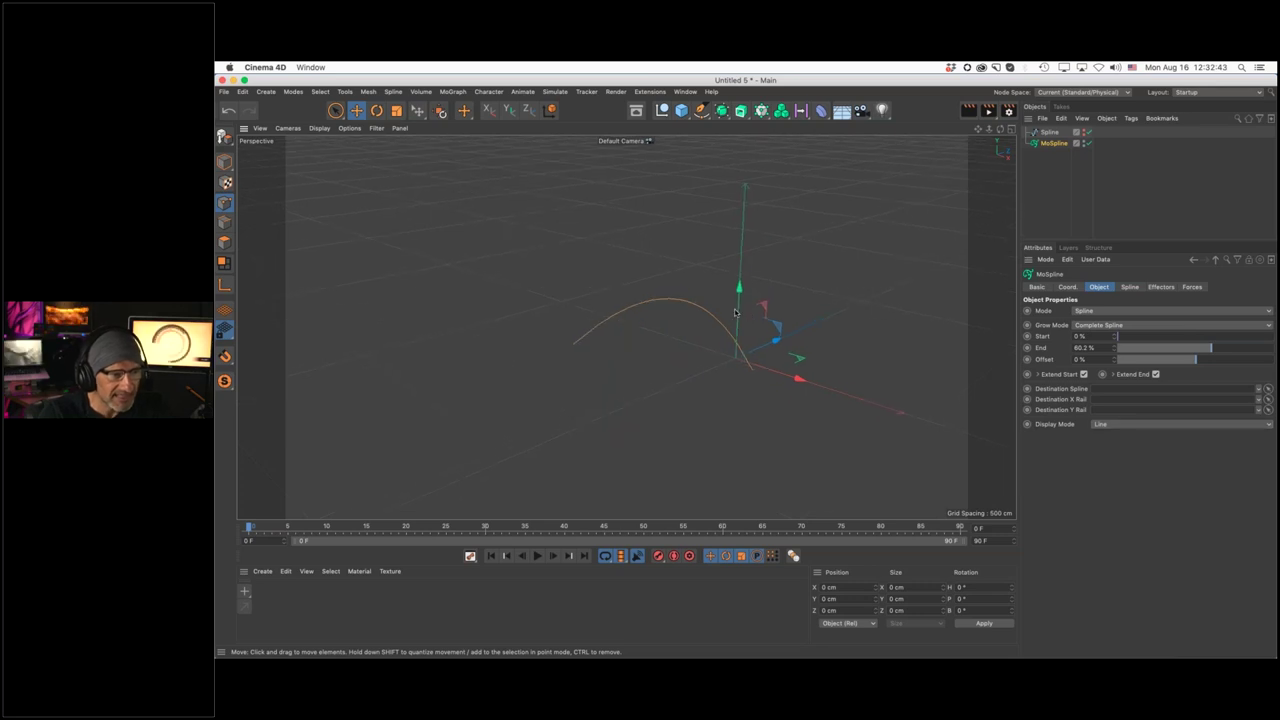
{"action": "left_click", "coordinate": [1047, 147]}
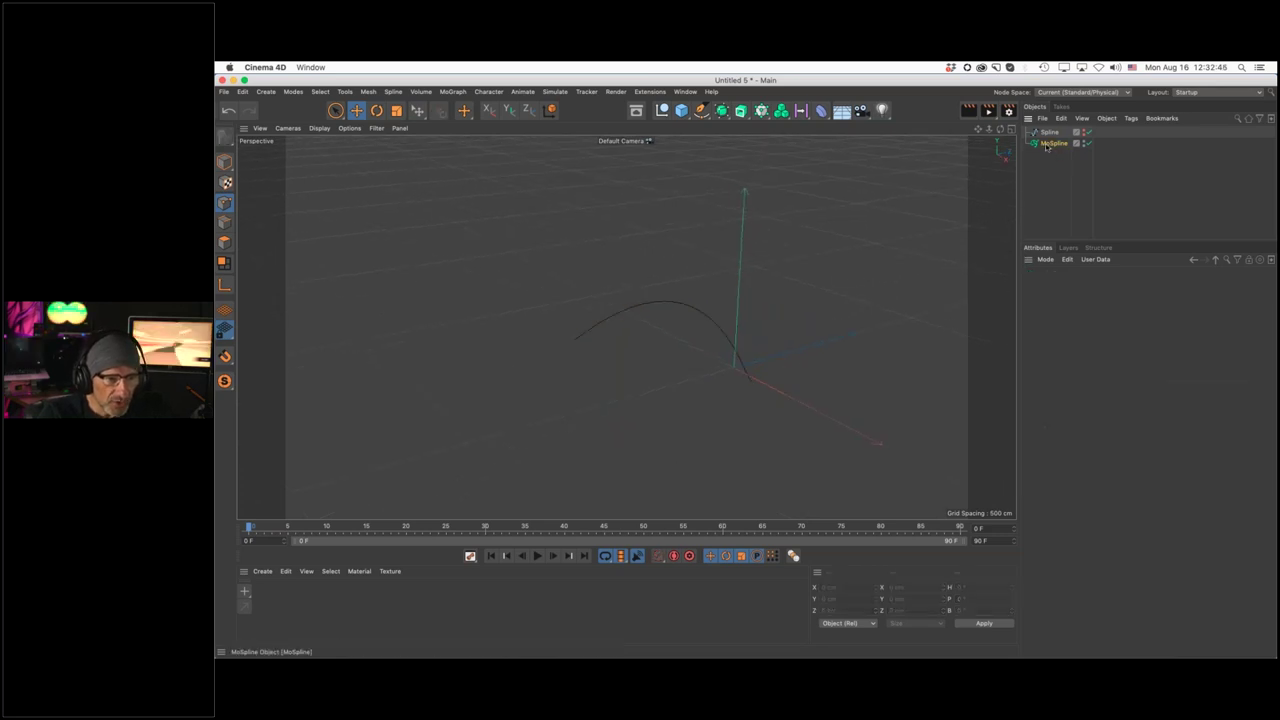
{"action": "left_click", "coordinate": [1048, 145]}
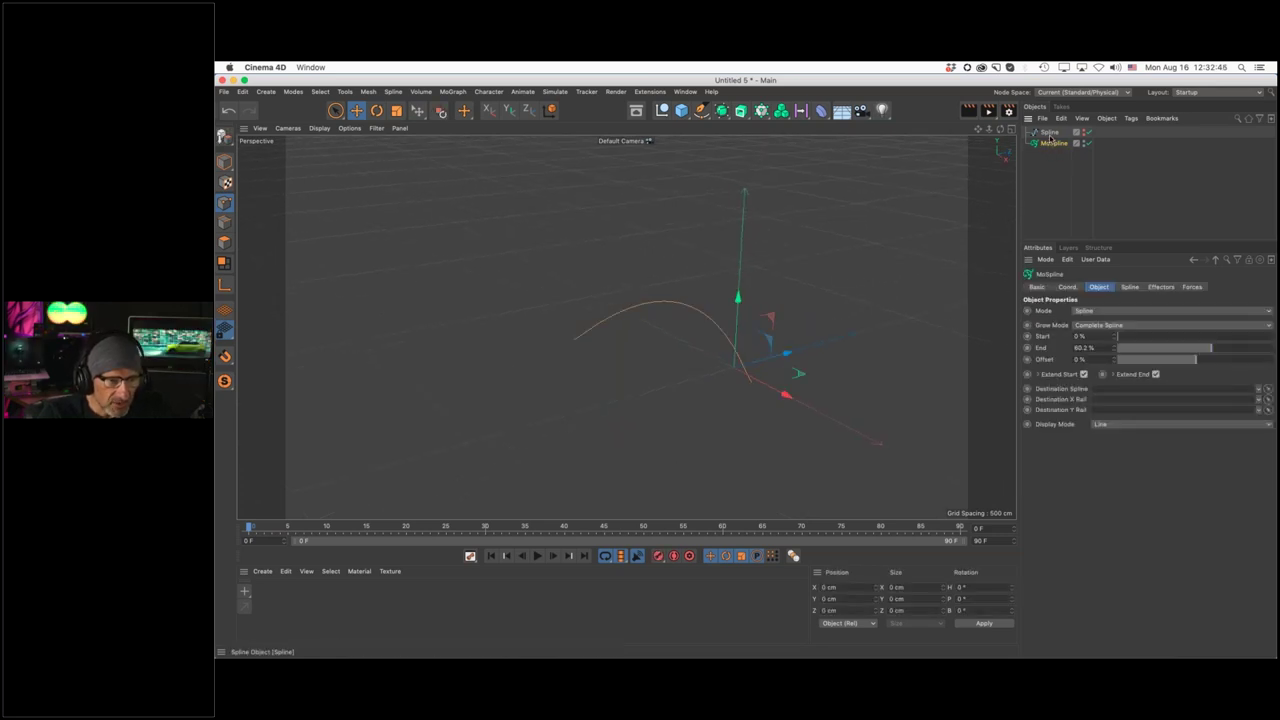
{"action": "left_click", "coordinate": [1050, 134]}
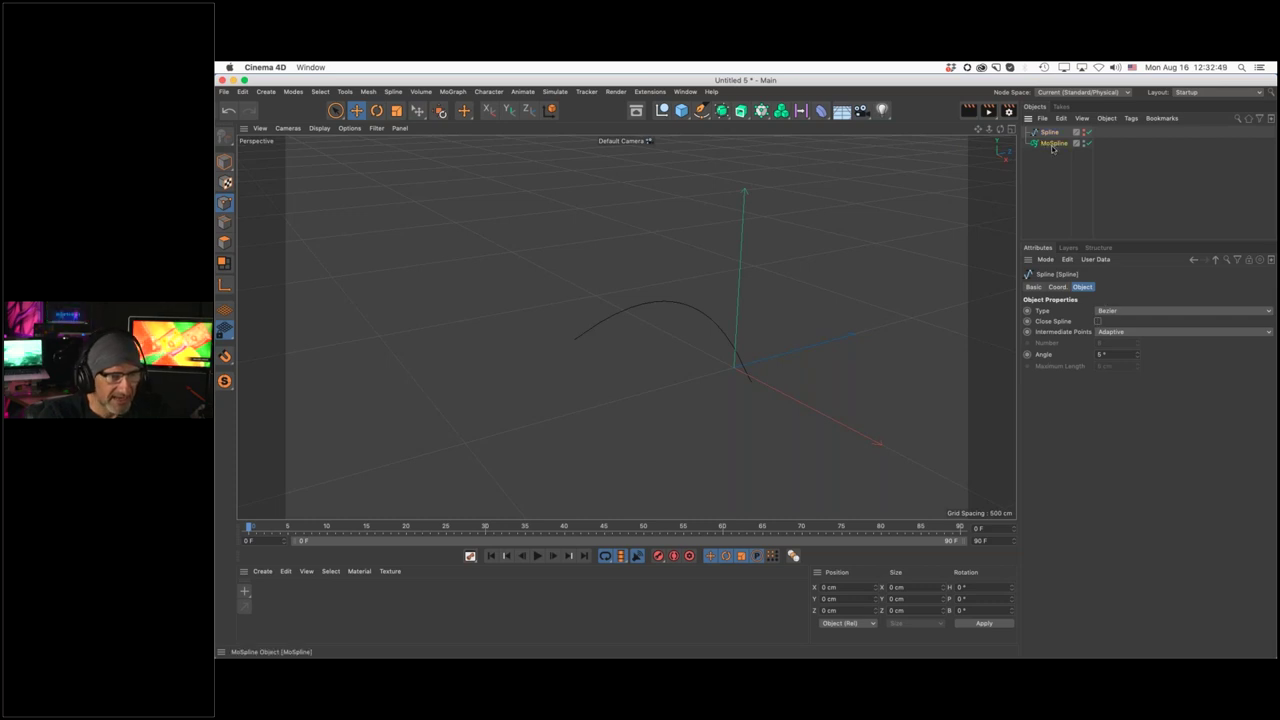
Set the MoSpline Generation Mode to Count and raise the Count to 16
{"action": "left_click", "coordinate": [1048, 144]}
{"action": "left_click", "coordinate": [1129, 287]}
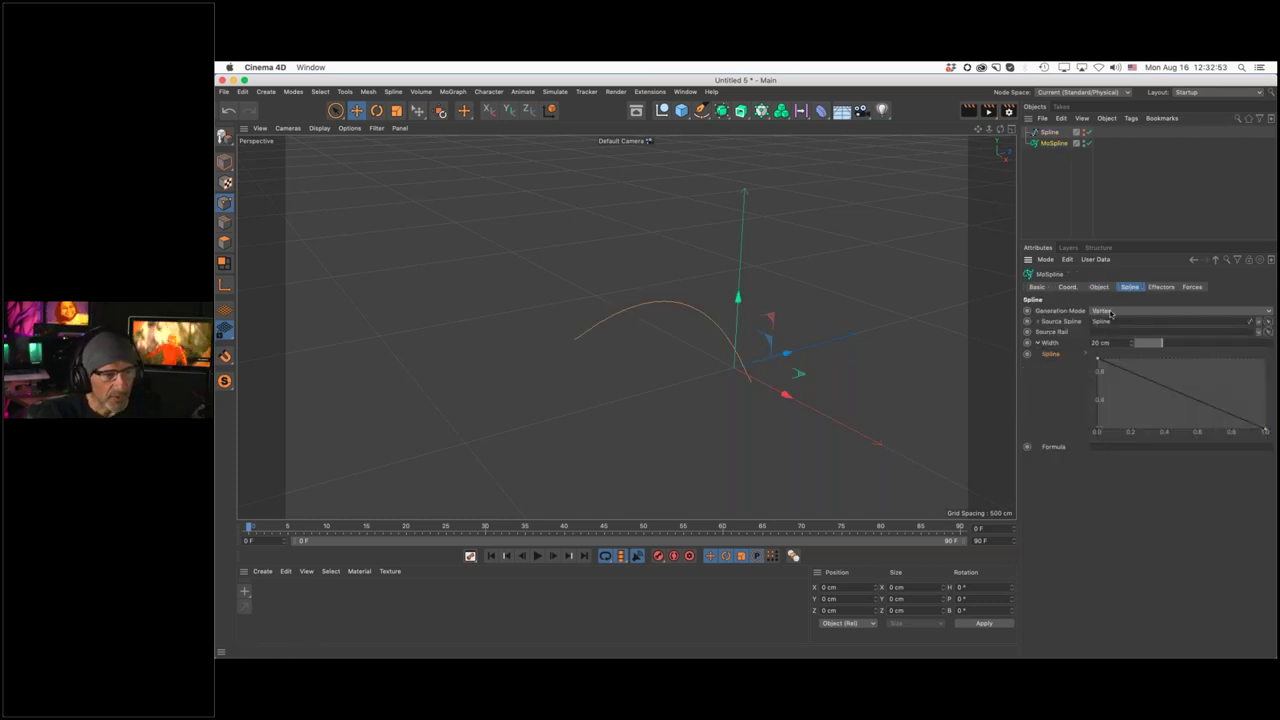
{"action": "left_click", "coordinate": [1110, 312]}
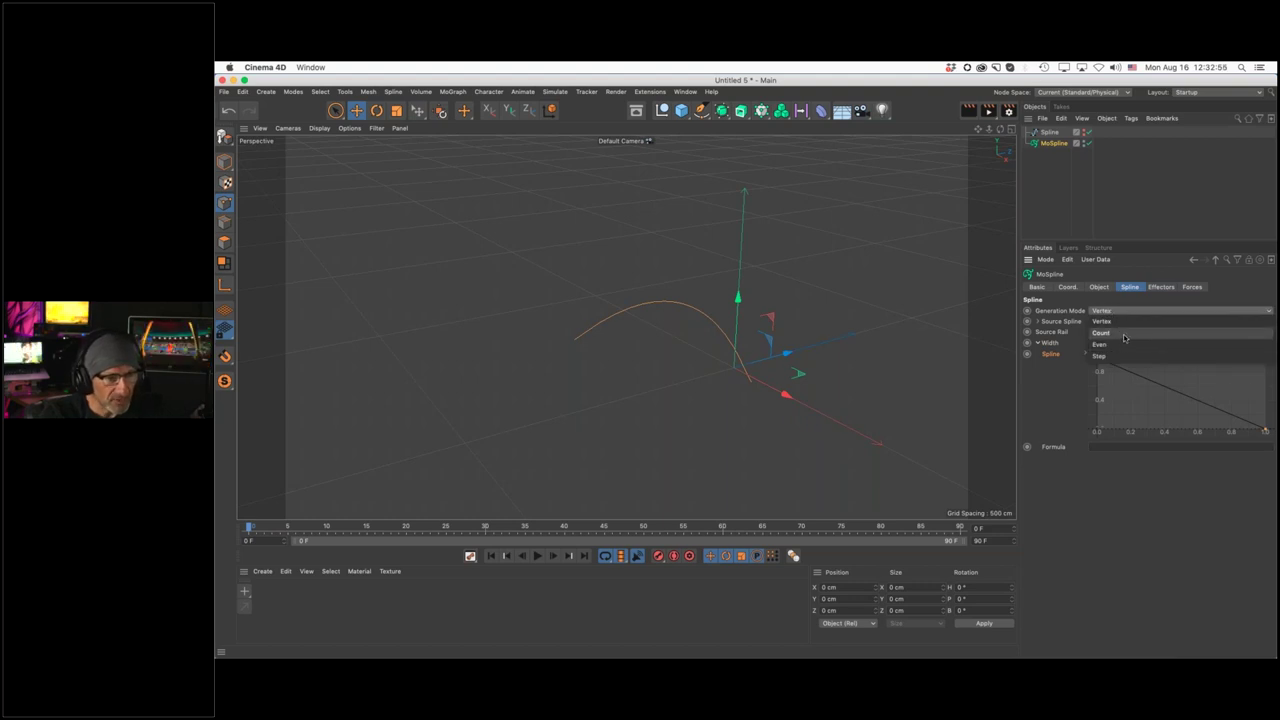
{"action": "left_click", "coordinate": [1124, 335]}
{"action": "left_click", "coordinate": [1131, 322]}
{"action": "type", "text": "3"}
{"action": "key", "text": "Return"}
{"action": "left_click", "coordinate": [1131, 321]}
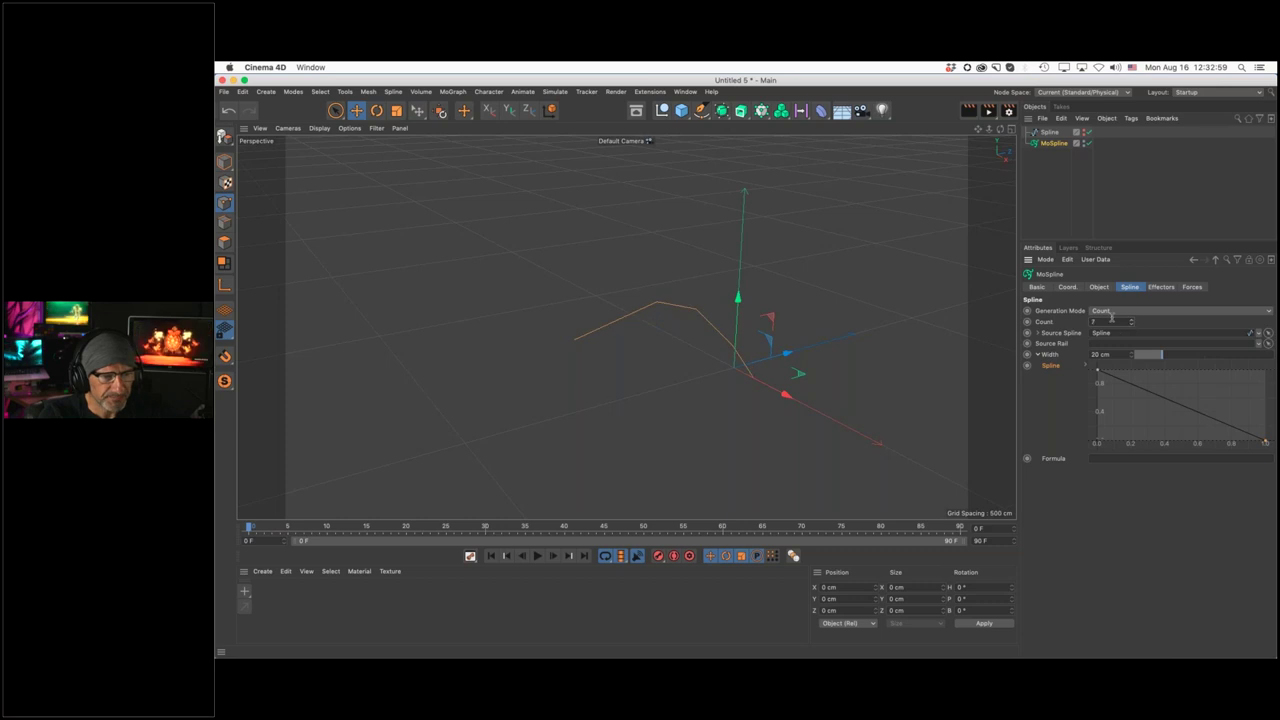
{"action": "left_click", "coordinate": [1131, 321]}
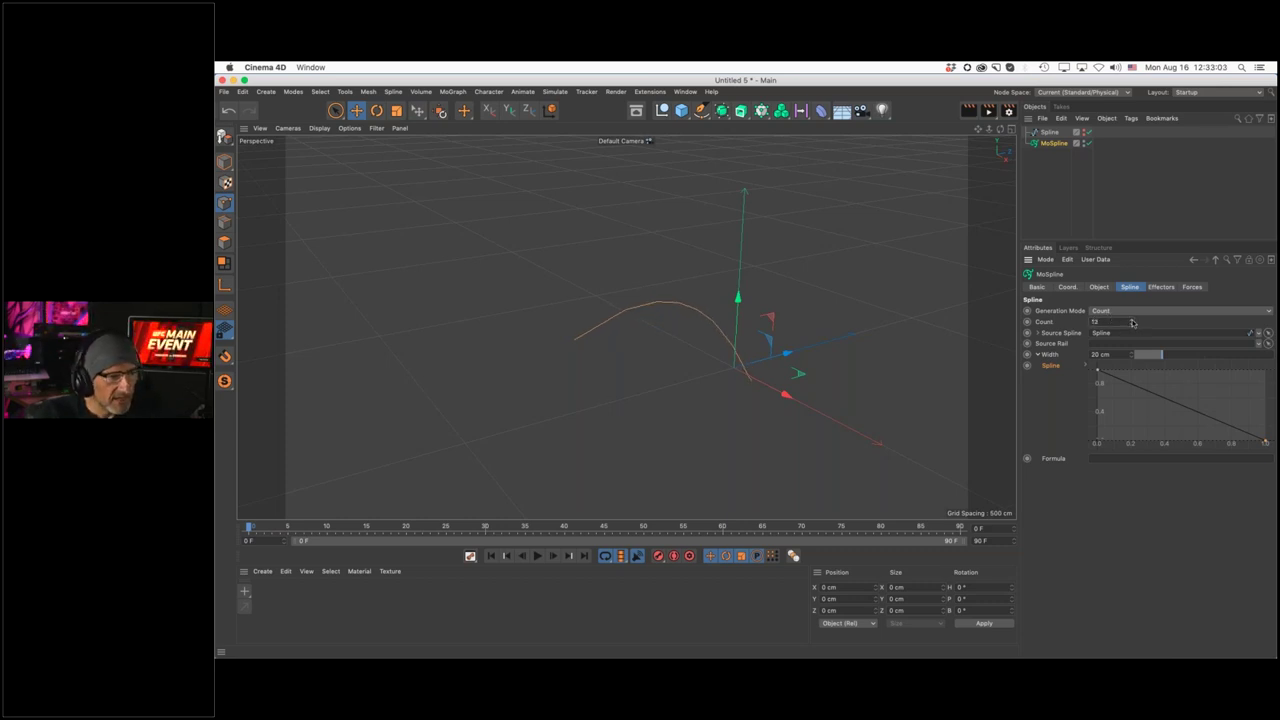
{"action": "left_click_drag", "start_coordinate": [1133, 322], "coordinate": [1133, 300]}
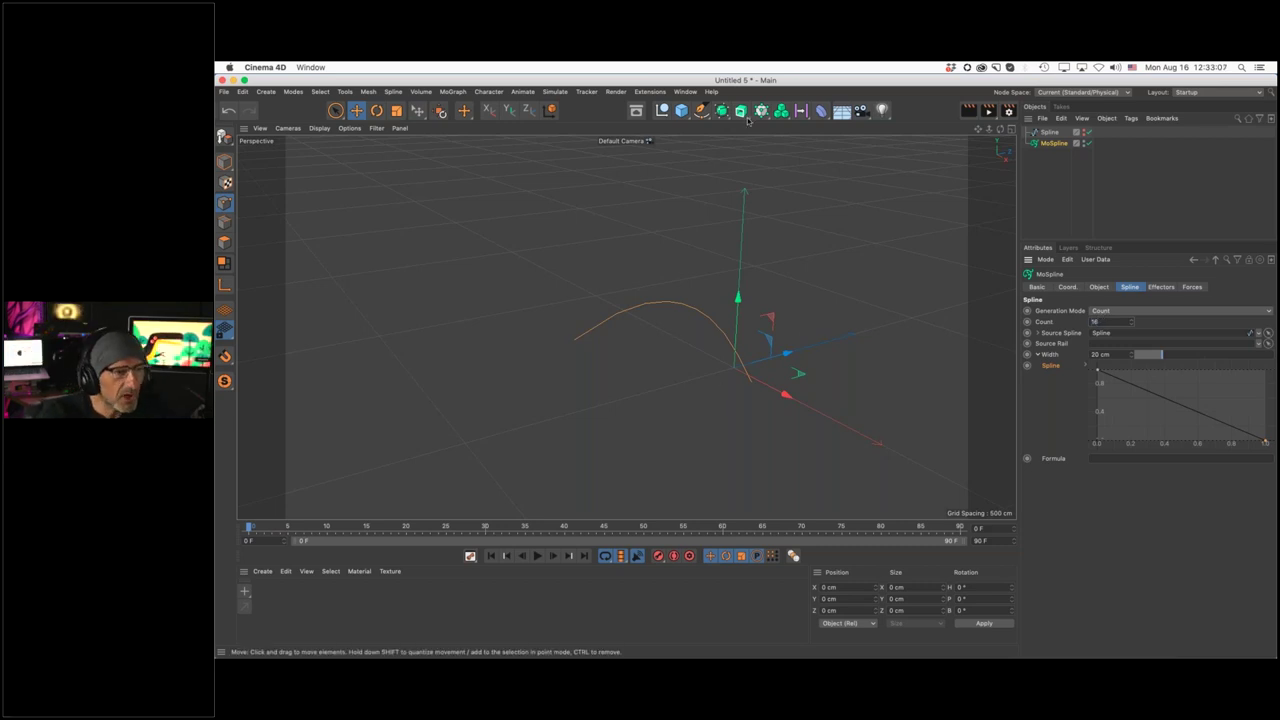
{"action": "left_click_drag", "start_coordinate": [761, 110], "coordinate": [890, 124]}
Set the Matrix to Object mode on the MoSpline with Vertex distribution, and raise Count to 18
{"action": "left_click", "coordinate": [1133, 314]}
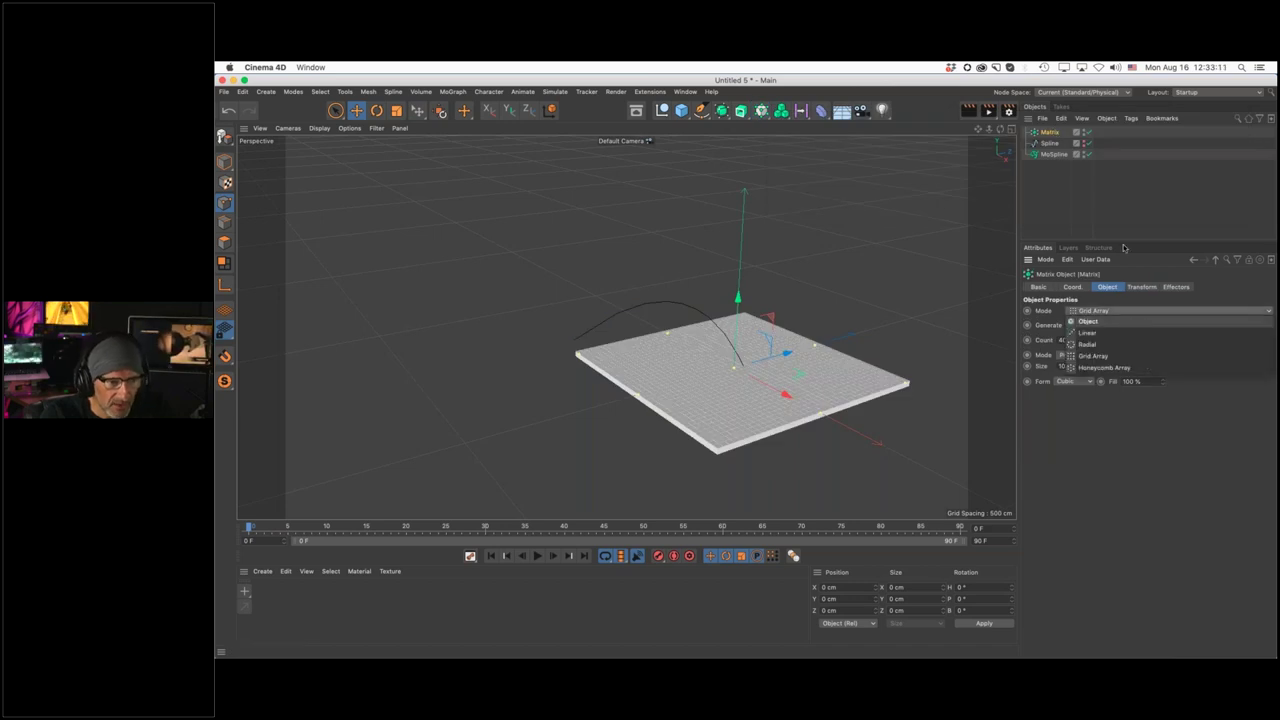
{"action": "left_click", "coordinate": [1100, 318]}
{"action": "left_click_drag", "start_coordinate": [1054, 154], "coordinate": [1115, 344]}
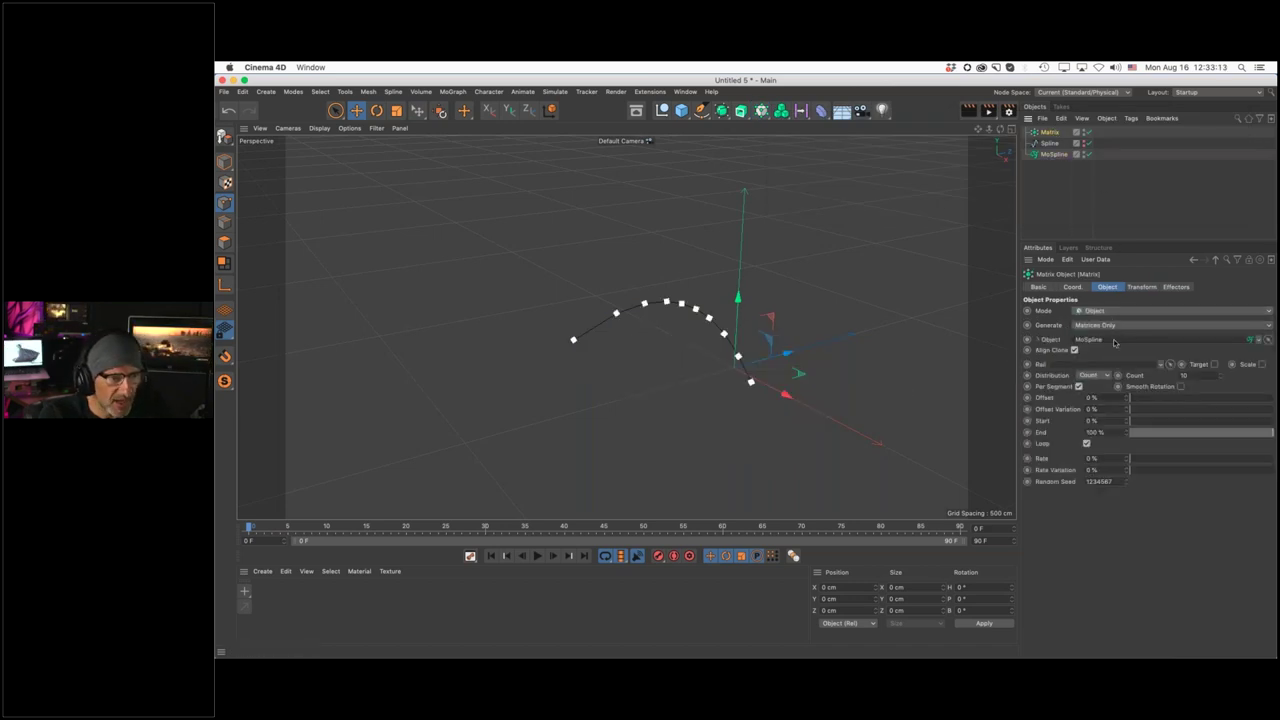
{"action": "left_click", "coordinate": [1101, 375]}
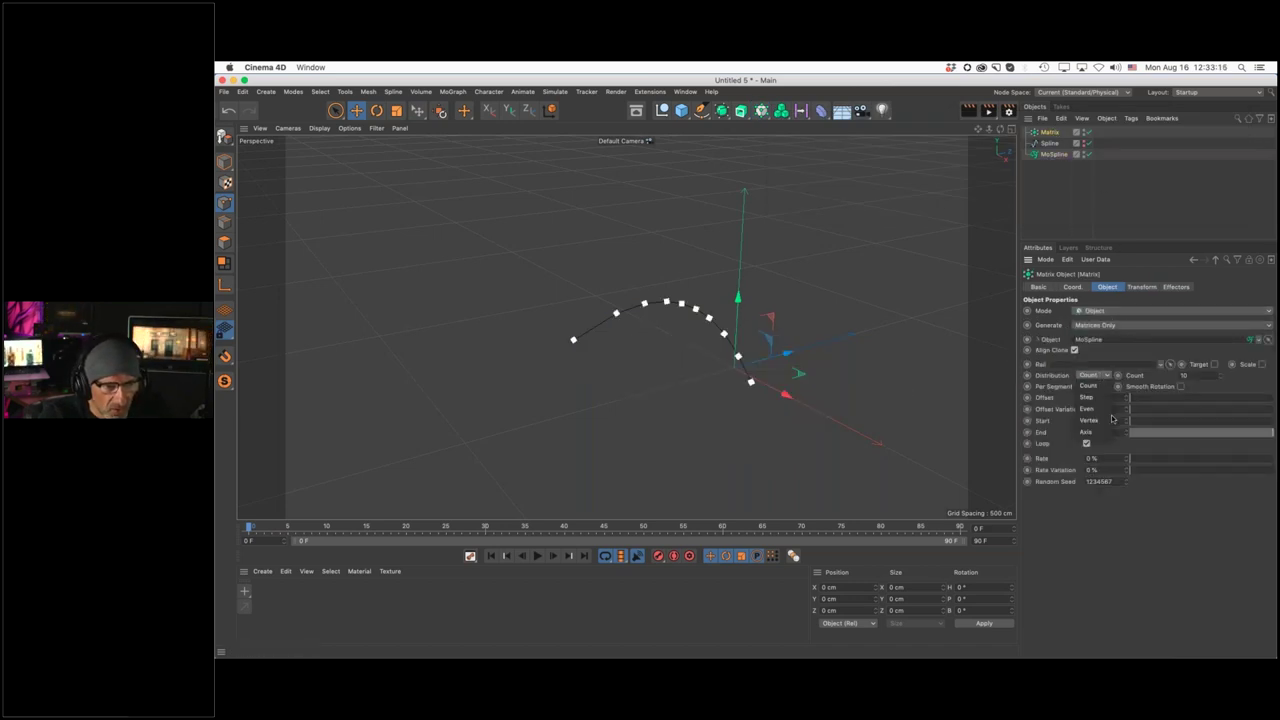
{"action": "left_click", "coordinate": [1104, 426]}
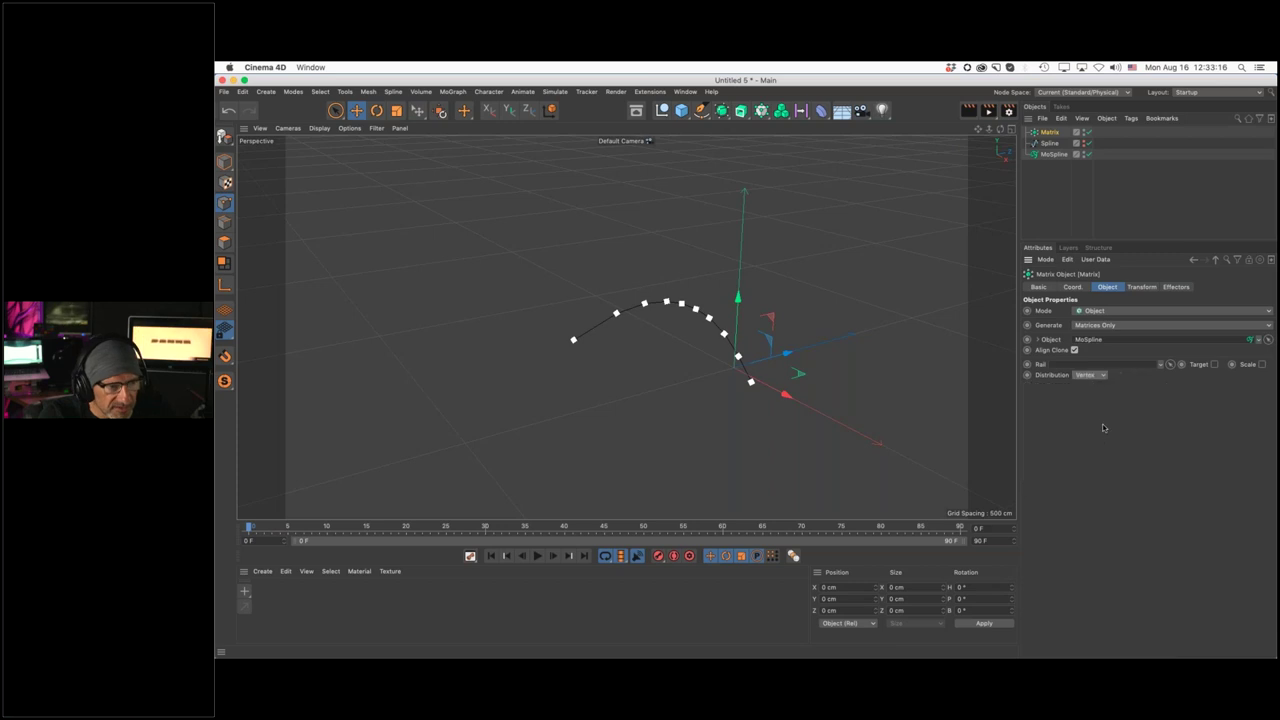
{"action": "left_click", "coordinate": [1055, 155]}
{"action": "left_click_drag", "start_coordinate": [1130, 324], "coordinate": [1130, 323]}
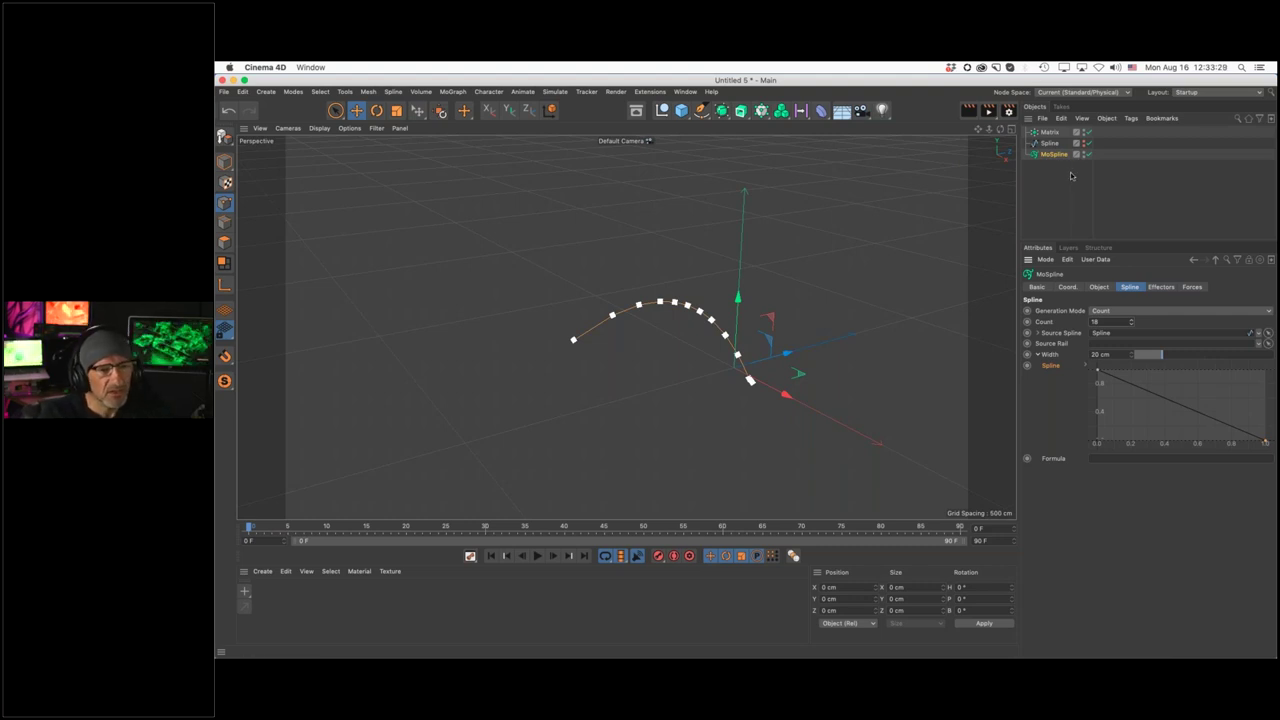
Remove the temporary Matrix object from the scene
{"action": "left_click", "coordinate": [1063, 201]}
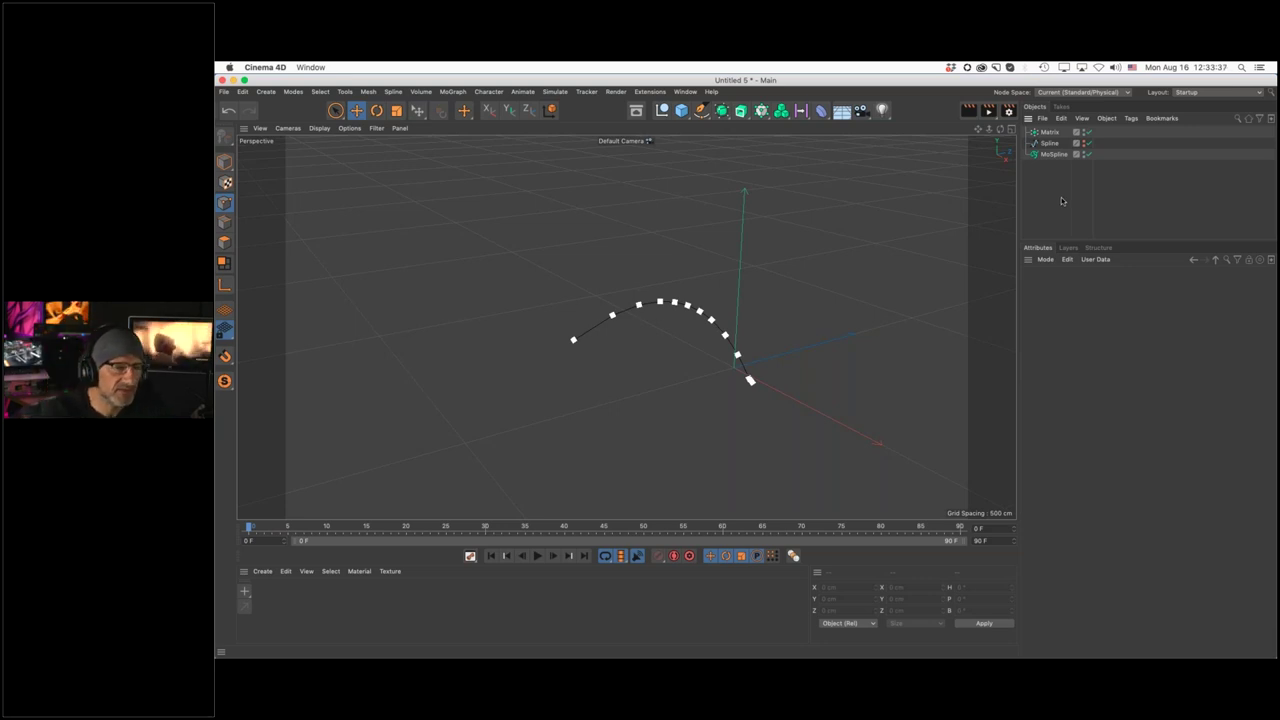
{"action": "left_click_drag", "start_coordinate": [1052, 155], "coordinate": [1052, 170]}
{"action": "key", "text": "super+z"}
{"action": "key", "text": "super+z"}
{"action": "key", "text": "super+z"}
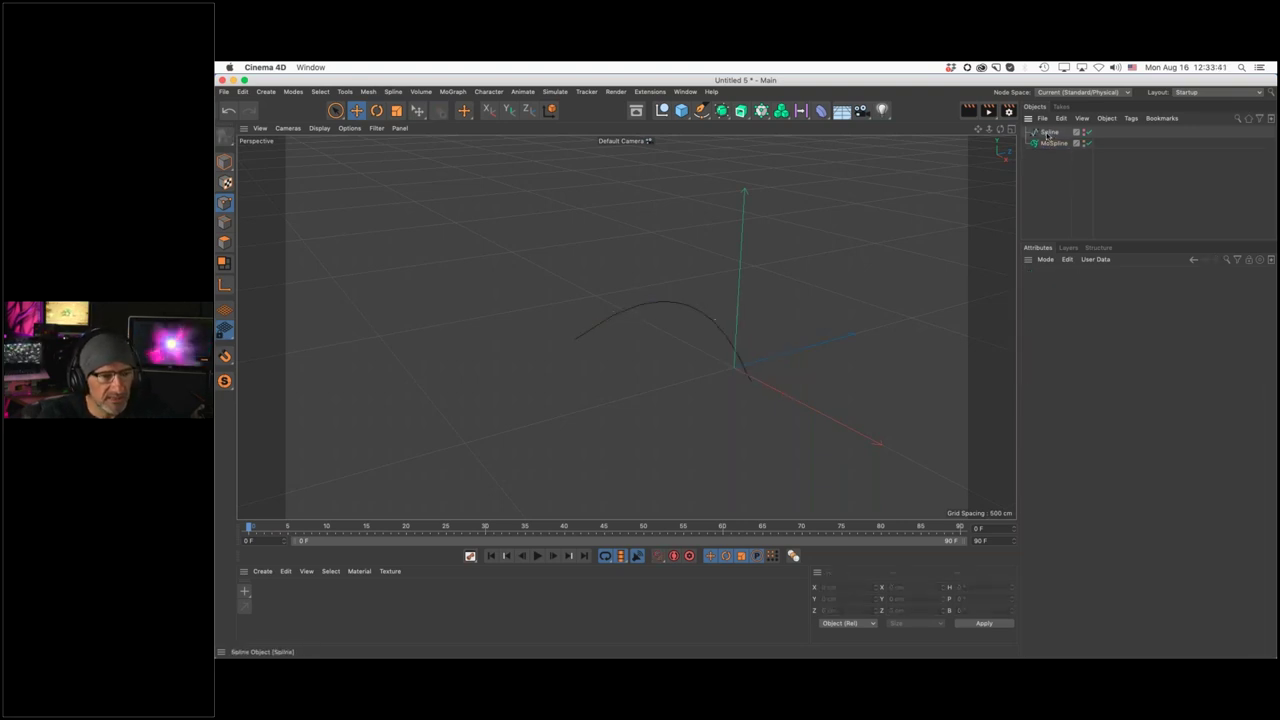
Switch the MoSpline Mode to Turtle and view its premise and rules
{"action": "left_click", "coordinate": [1050, 132]}
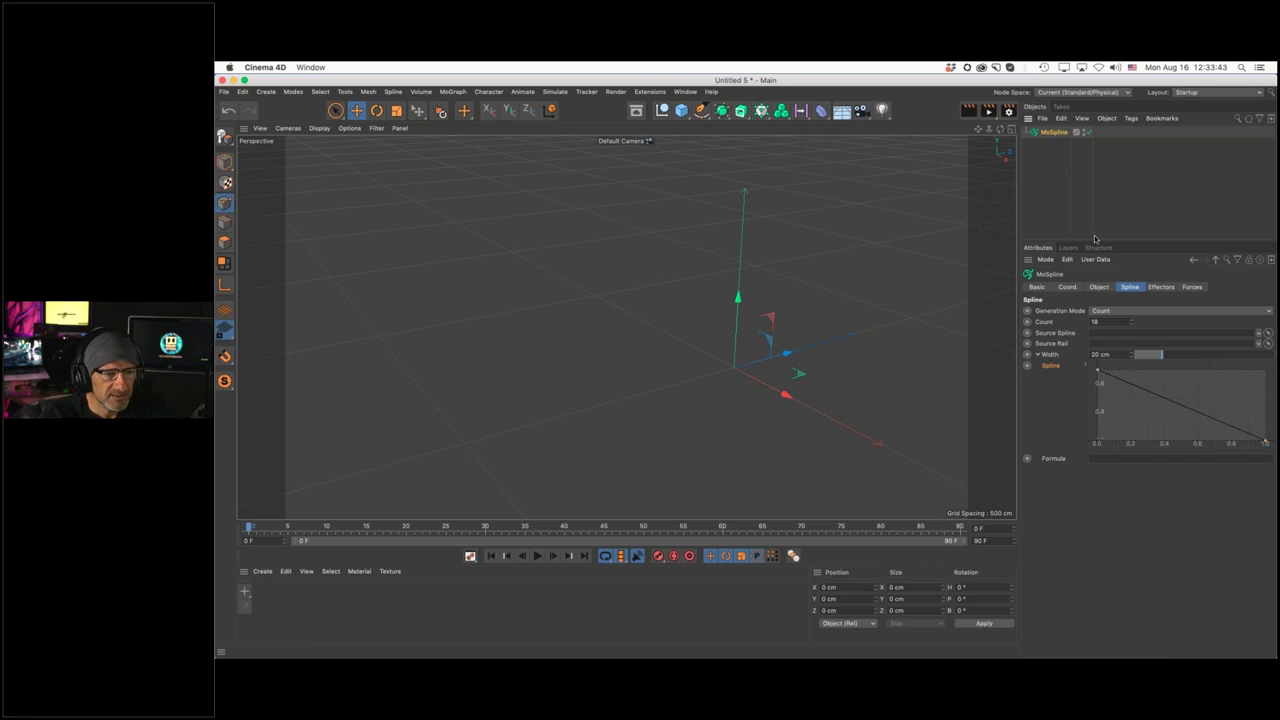
{"action": "left_click", "coordinate": [1099, 287]}
{"action": "left_click", "coordinate": [1115, 312]}
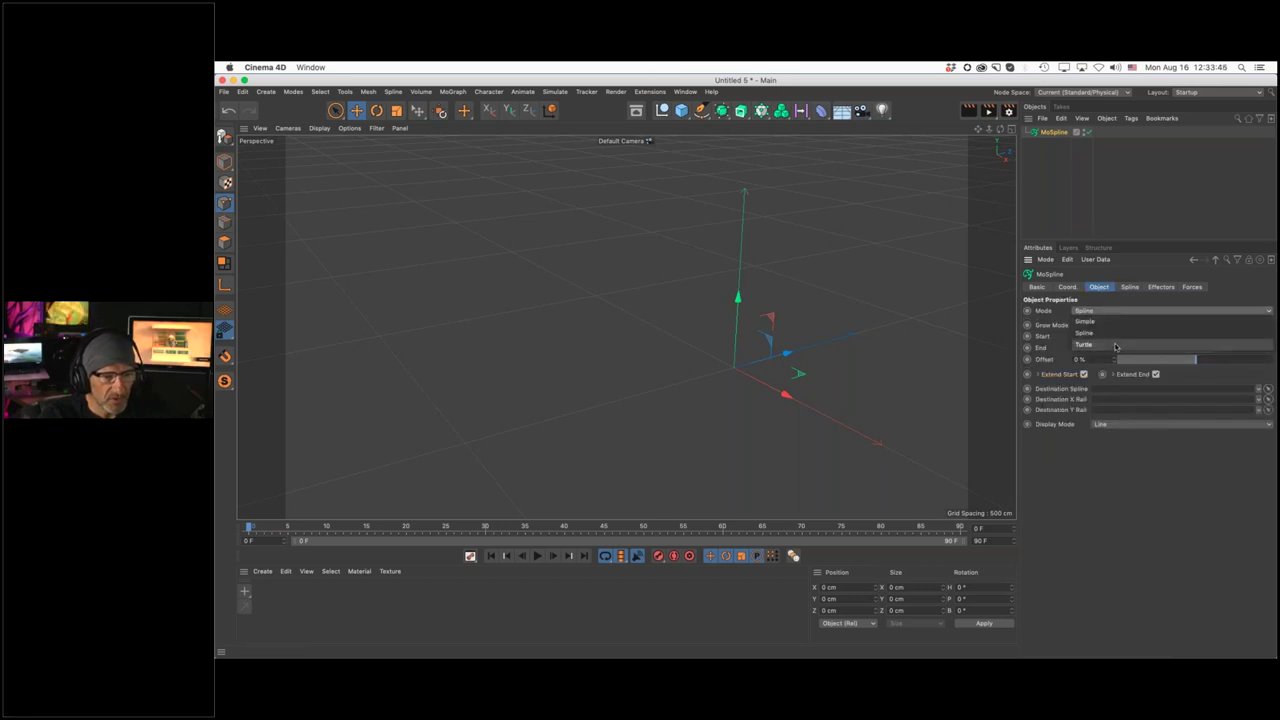
{"action": "left_click", "coordinate": [1115, 346]}
{"action": "left_click", "coordinate": [1131, 288]}
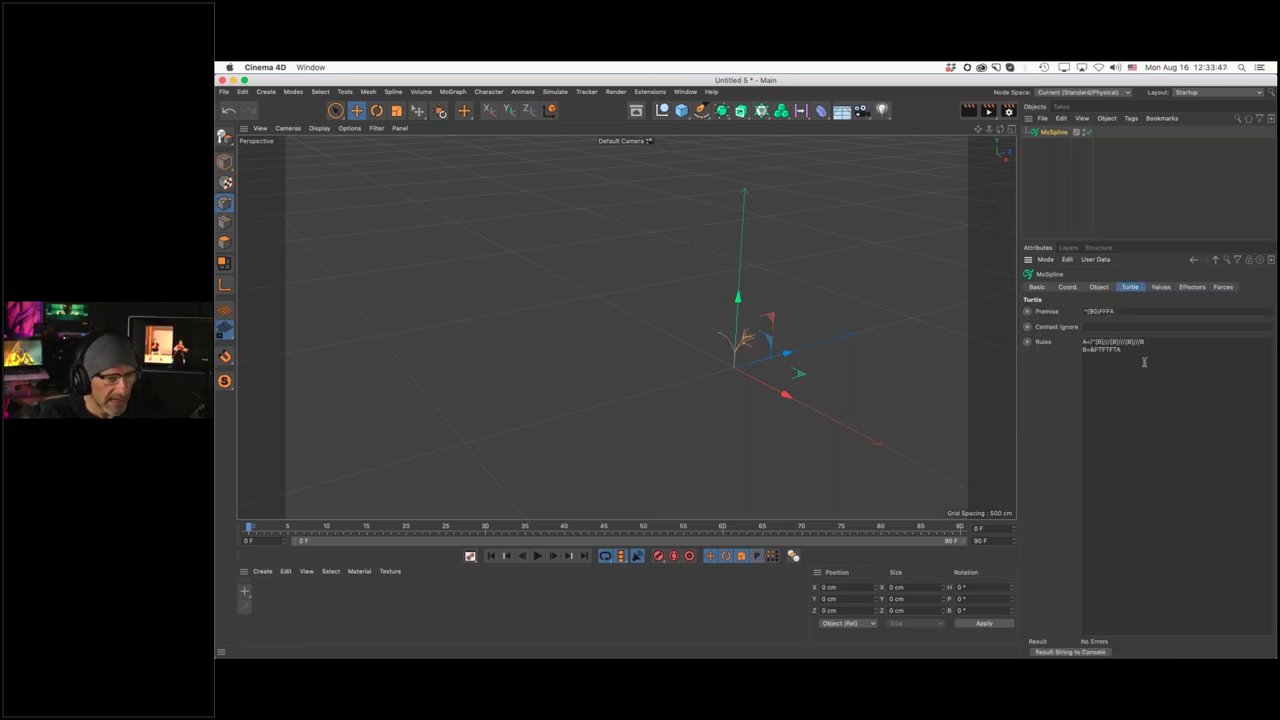
Adjust the Turtle Growth to 4.88, then close the demo scene without saving
{"action": "left_click", "coordinate": [1160, 287]}
{"action": "mouse_move", "coordinate": [1205, 312]}
{"action": "left_mouse_down"}
{"action": "mouse_move", "coordinate": [1168, 312]}
{"action": "mouse_move", "coordinate": [1225, 312]}
{"action": "mouse_move", "coordinate": [1200, 313]}
{"action": "left_mouse_up"}
{"action": "left_click", "coordinate": [1130, 287]}
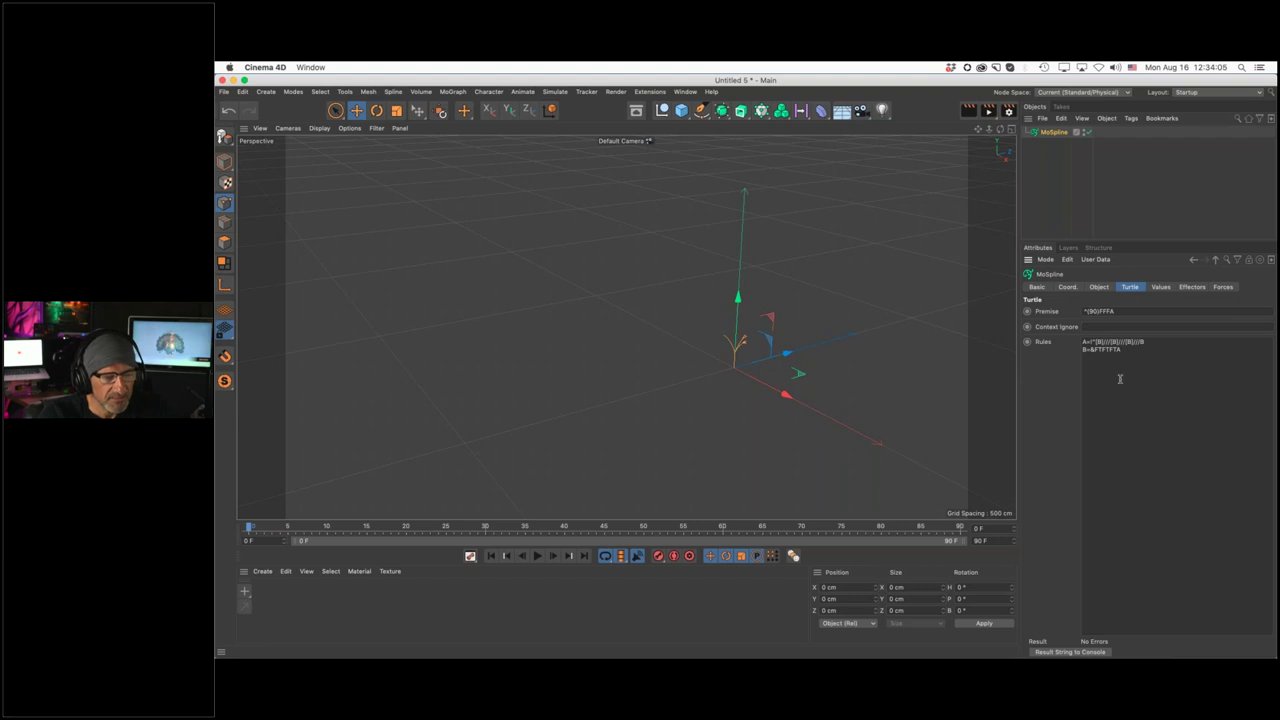
{"action": "scroll", "coordinate": [733, 352], "scroll_direction": "up", "scroll_amount": 5}
{"action": "scroll", "coordinate": [626, 323], "scroll_direction": "up", "scroll_amount": 3}
{"action": "left_click", "coordinate": [1160, 287]}
{"action": "mouse_move", "coordinate": [1222, 316]}
{"action": "left_mouse_down"}
{"action": "mouse_move", "coordinate": [1262, 315]}
{"action": "mouse_move", "coordinate": [1208, 315]}
{"action": "left_mouse_up"}
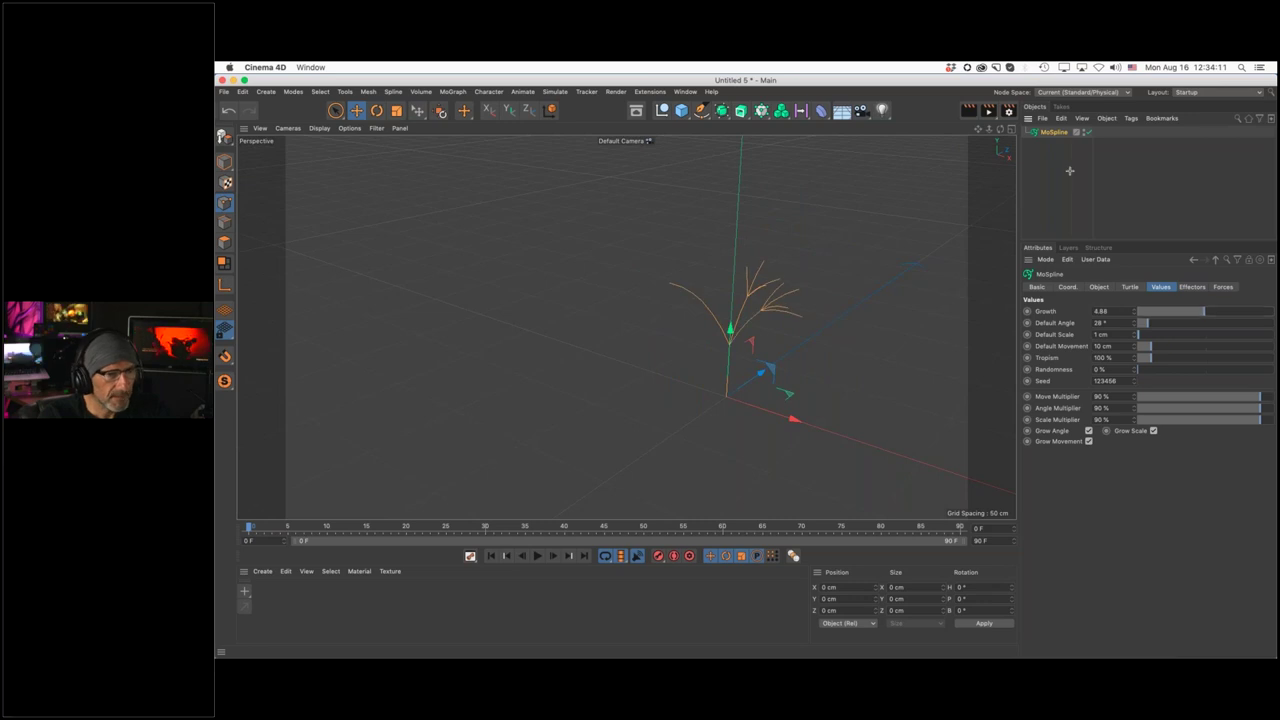
{"action": "key", "text": "super+w"}
{"action": "left_click", "coordinate": [706, 265]}
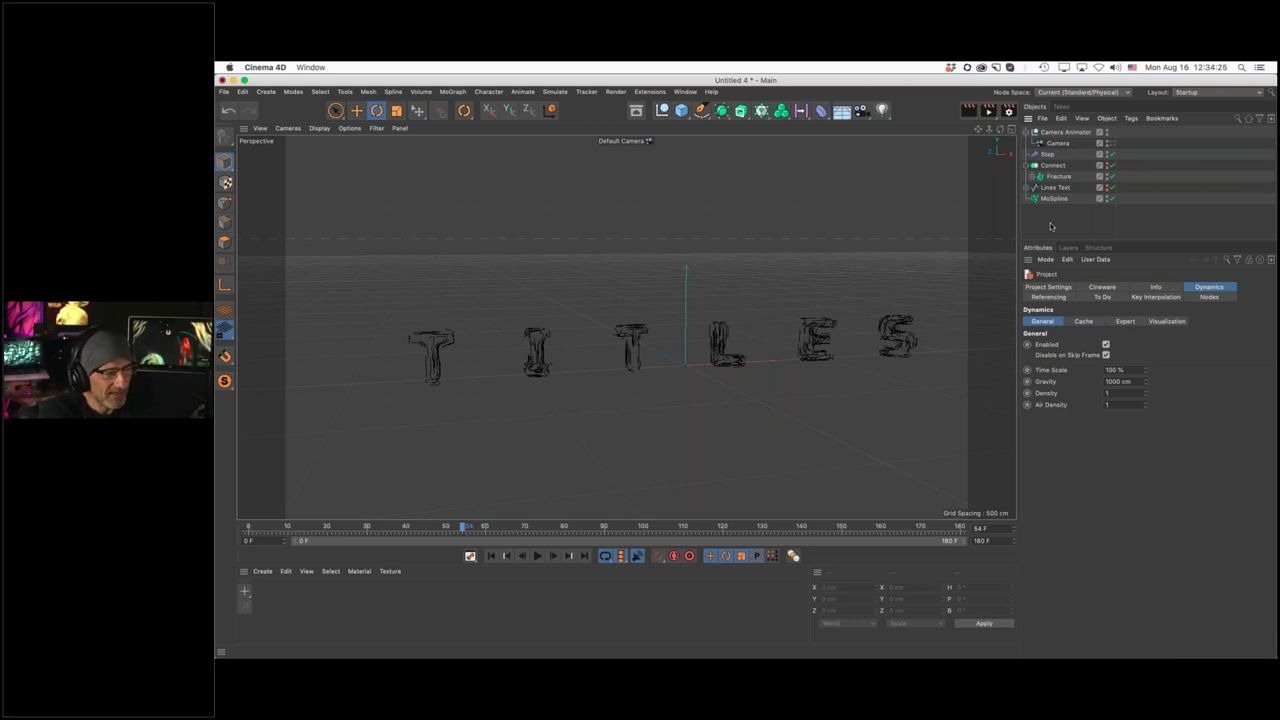
Scrub and play the timeline to watch the TITLES letters form and fracture
{"action": "left_click_drag", "start_coordinate": [466, 526], "coordinate": [265, 526]}
{"action": "left_click_drag", "start_coordinate": [344, 520], "coordinate": [483, 559]}
{"action": "key", "text": "F8"}
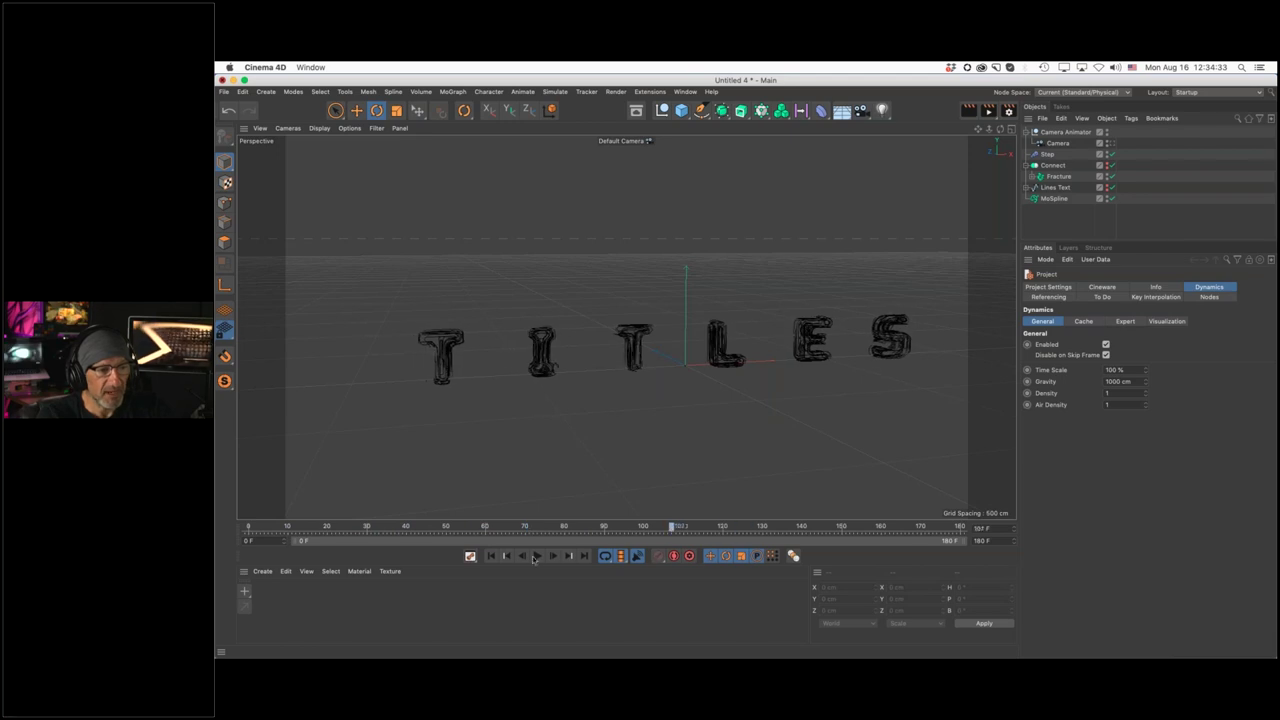
{"action": "left_click_drag", "start_coordinate": [582, 526], "coordinate": [443, 527]}
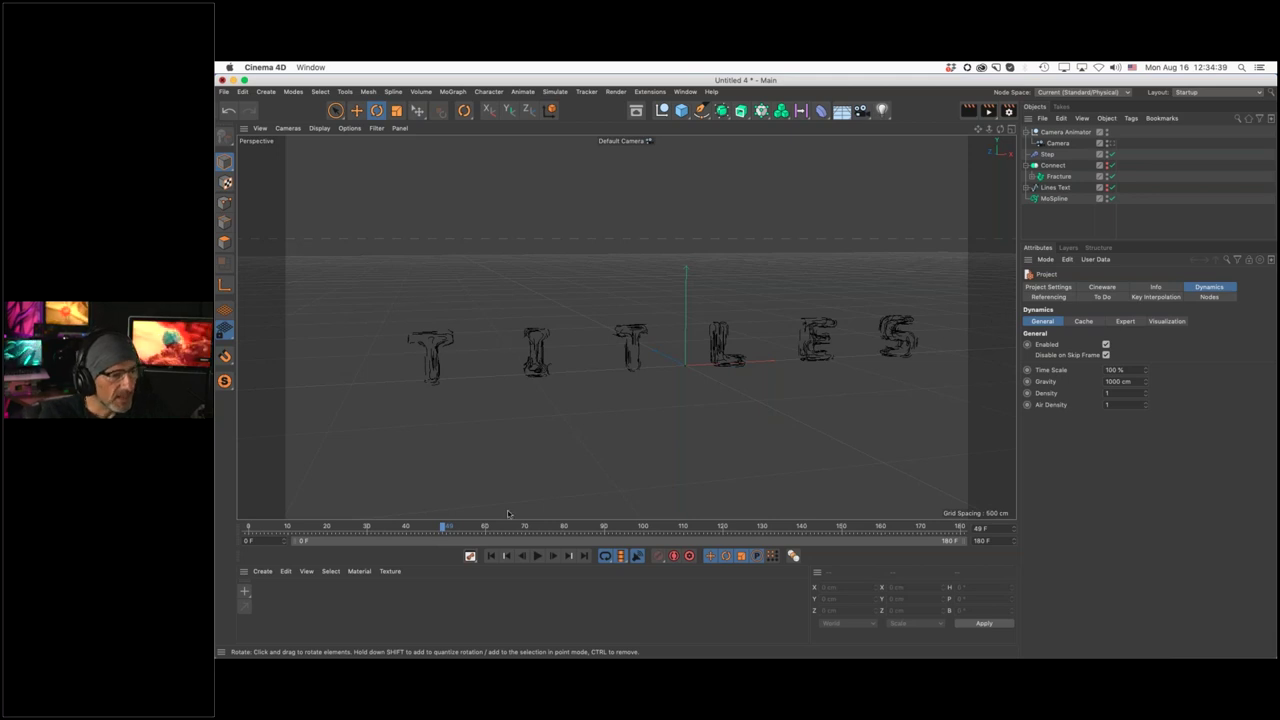
{"action": "left_click_drag", "start_coordinate": [483, 528], "coordinate": [406, 527]}
View through the scene Camera and four-view layout, then switch to 08 Fill Hair 01A.c4d
{"action": "left_click", "coordinate": [1109, 143]}
{"action": "left_click", "coordinate": [1010, 131]}
{"action": "left_click_drag", "start_coordinate": [548, 522], "coordinate": [657, 525]}
{"action": "left_click", "coordinate": [572, 526]}
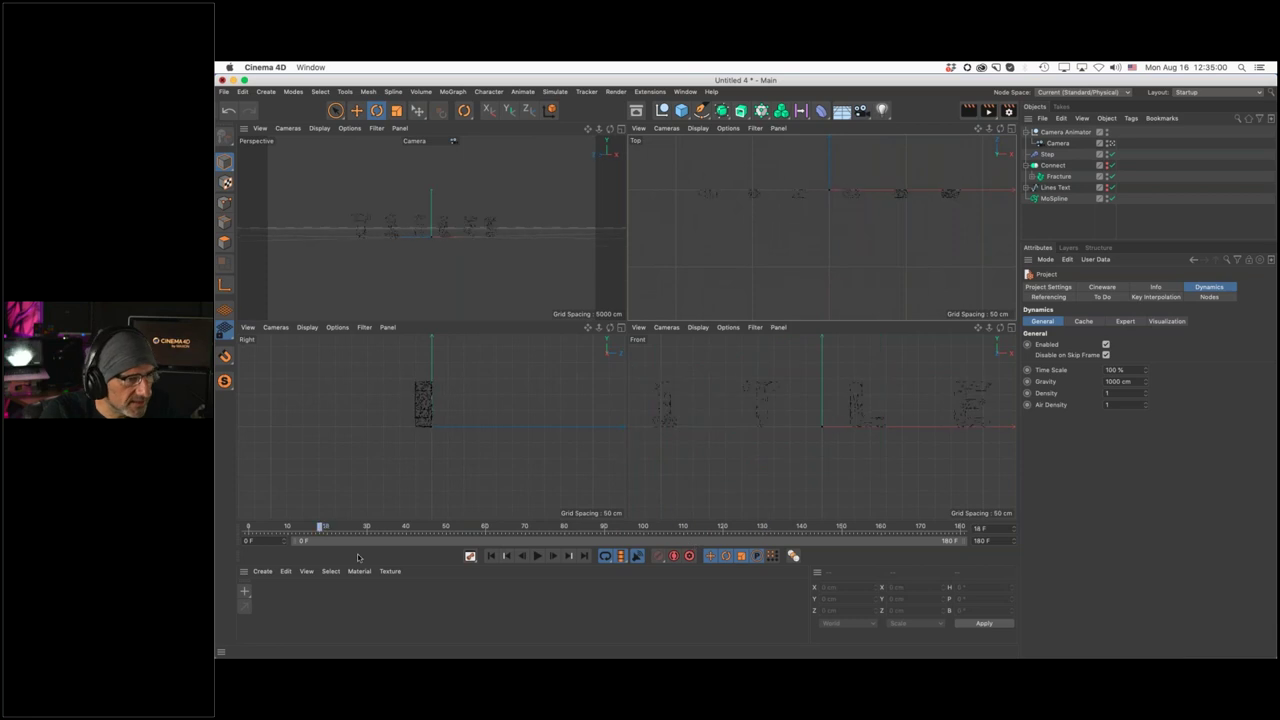
{"action": "left_click", "coordinate": [620, 129]}
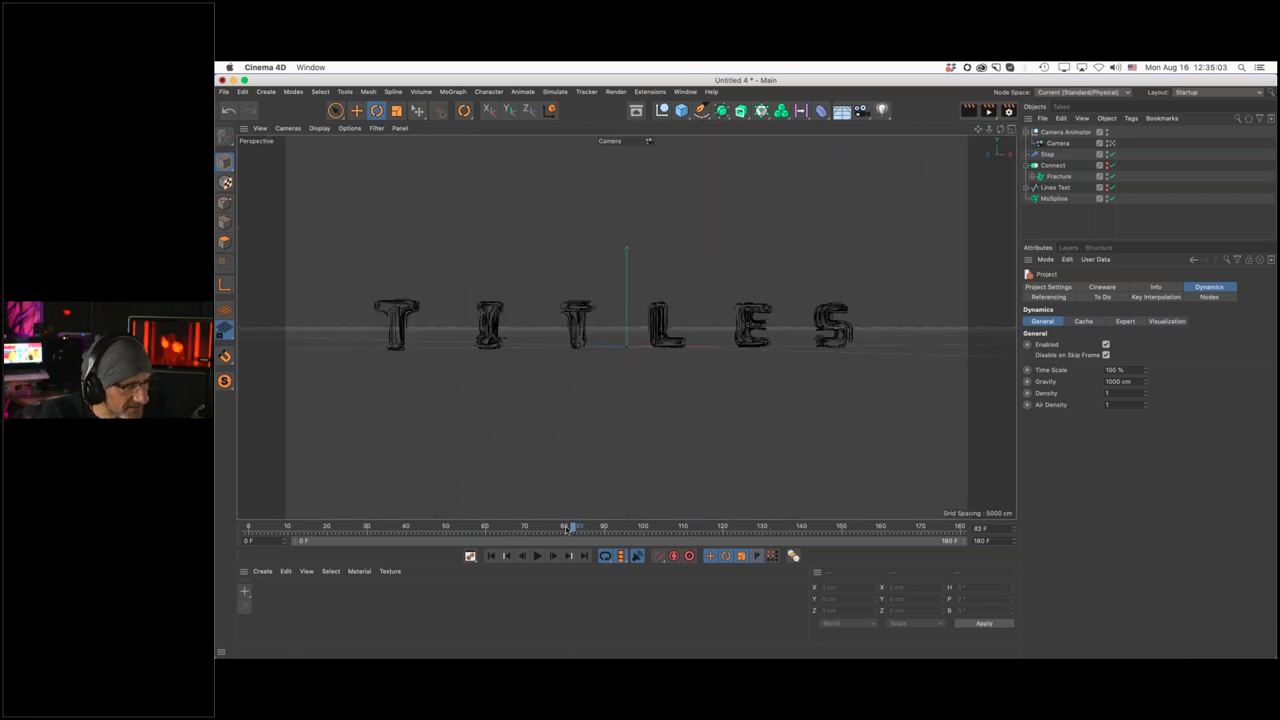
{"action": "mouse_move", "coordinate": [567, 528]}
{"action": "left_mouse_down"}
{"action": "mouse_move", "coordinate": [274, 528]}
{"action": "mouse_move", "coordinate": [443, 544]}
{"action": "mouse_move", "coordinate": [924, 532]}
{"action": "mouse_move", "coordinate": [791, 531]}
{"action": "mouse_move", "coordinate": [901, 530]}
{"action": "left_mouse_up"}
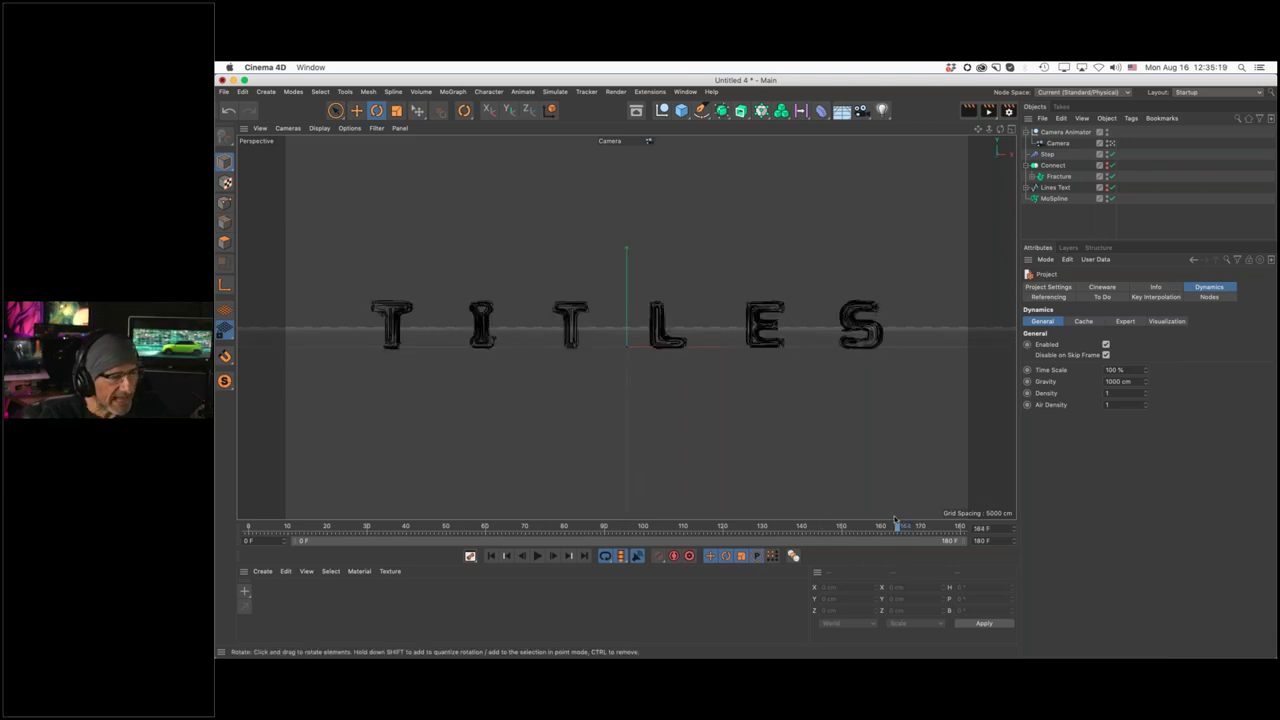
{"action": "left_click", "coordinate": [685, 91]}
{"action": "left_click", "coordinate": [717, 526]}
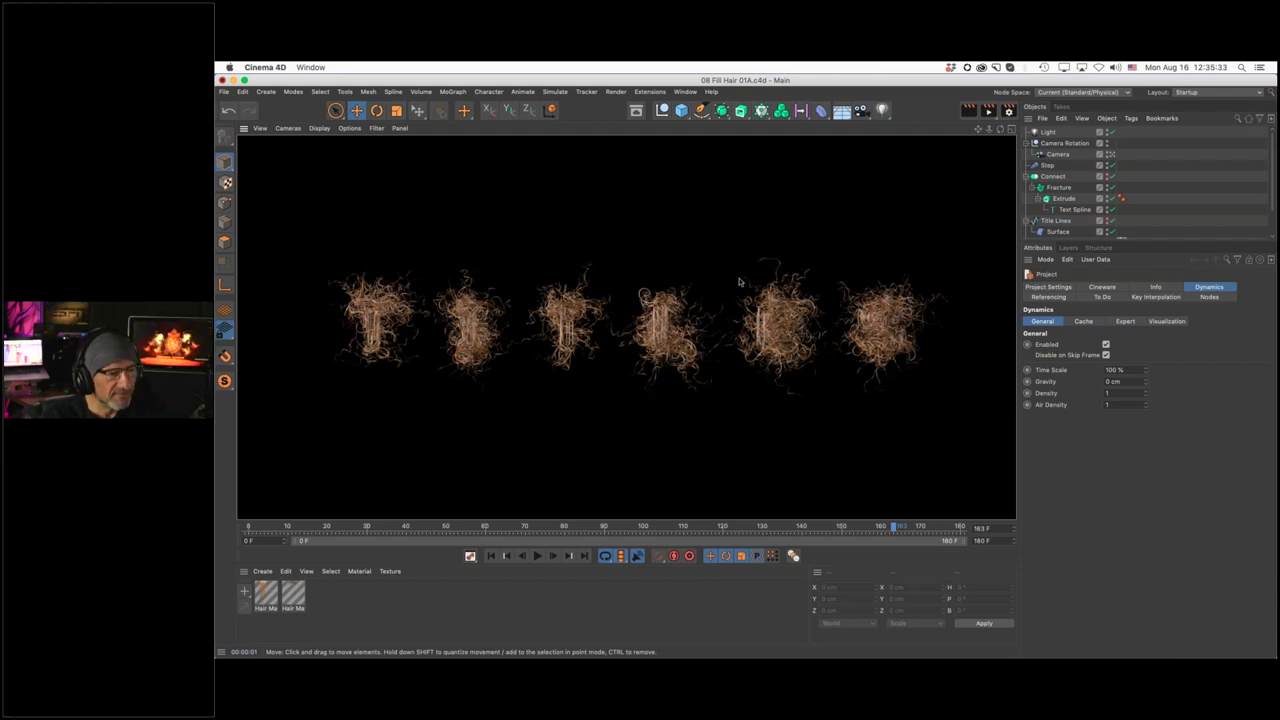
Return to Untitled 4, select the MoSpline, and open the Simulate menu's hair commands
{"action": "left_click", "coordinate": [685, 91]}
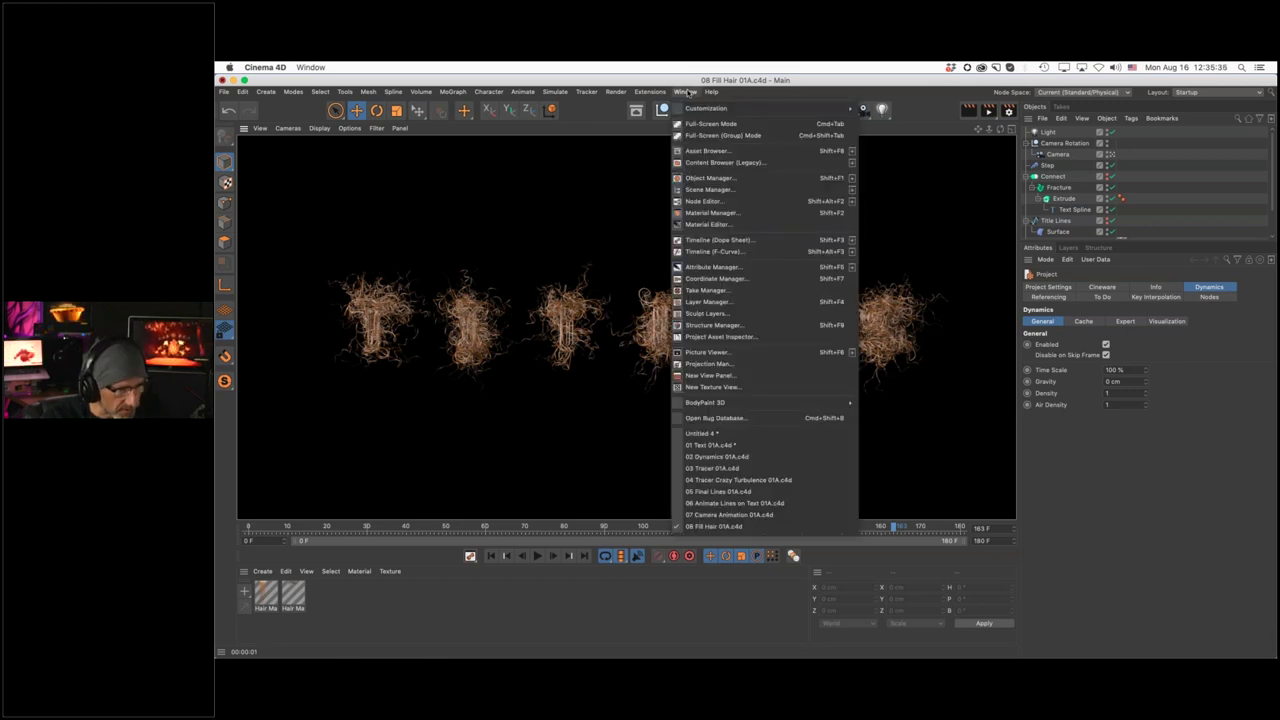
{"action": "left_click", "coordinate": [732, 435]}
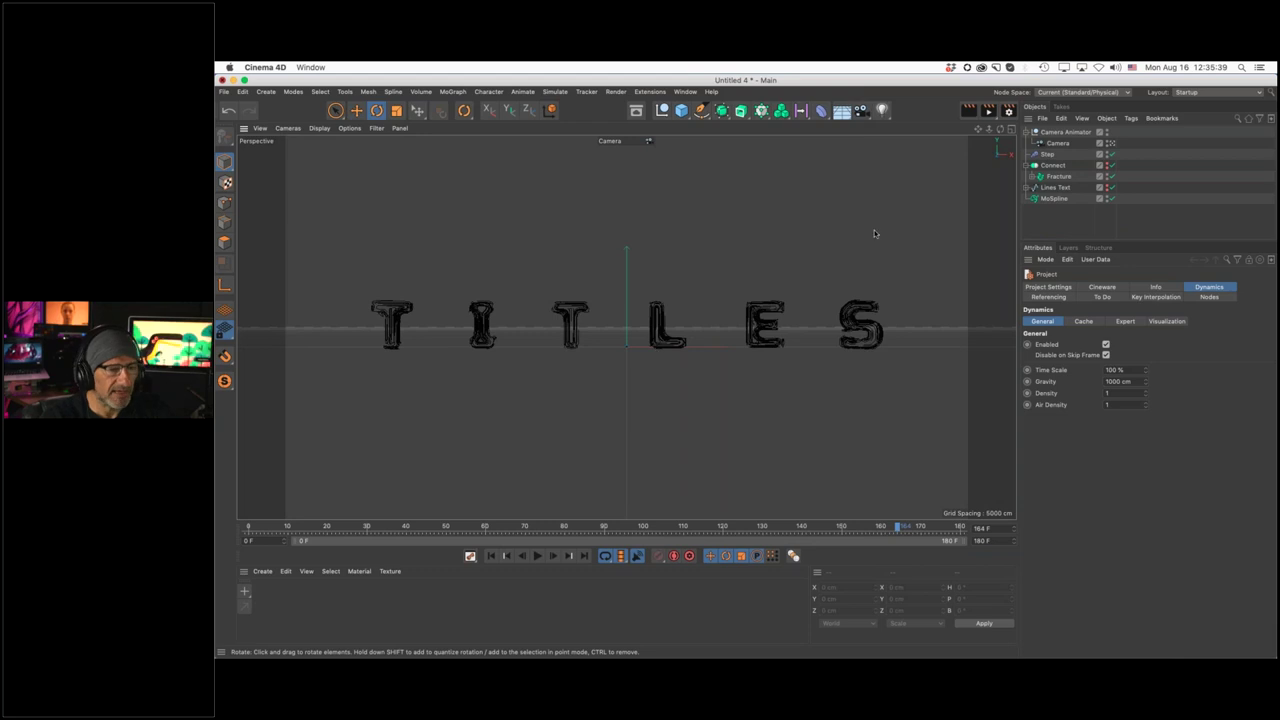
{"action": "left_click", "coordinate": [1046, 200]}
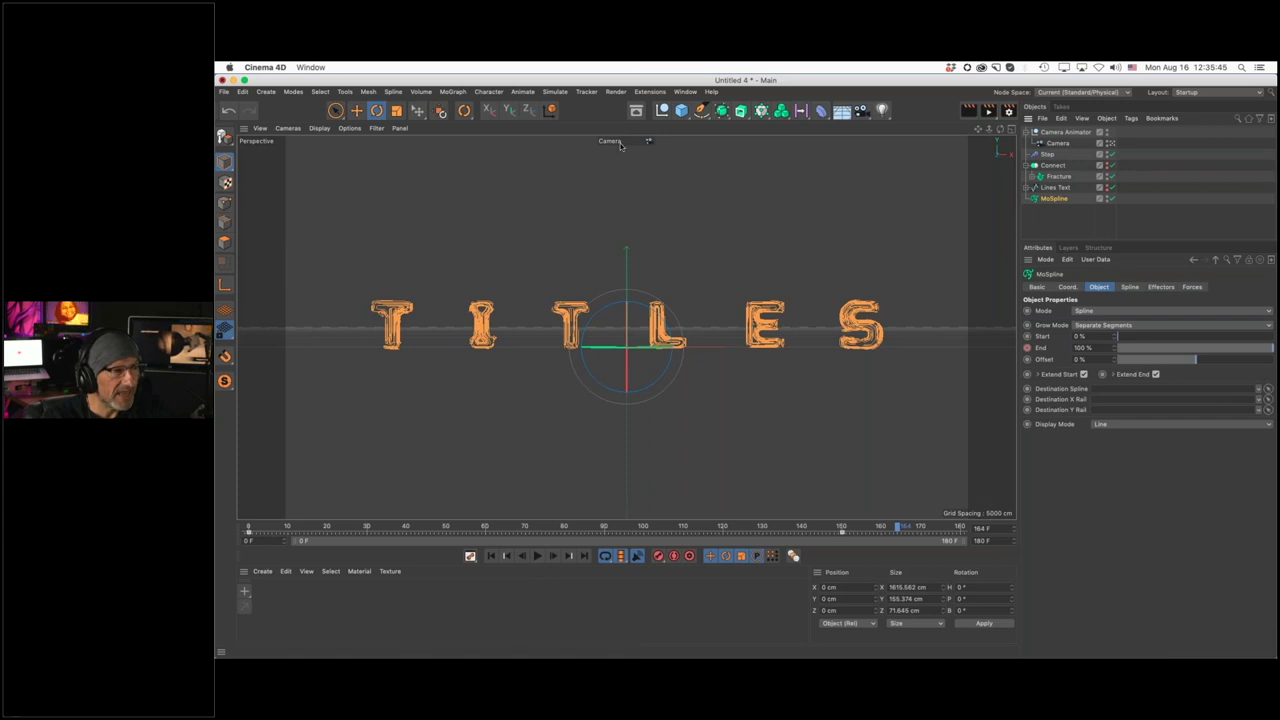
{"action": "left_click", "coordinate": [560, 92]}
Add a Hair object, inspect it from the default camera, and place it below MoSpline
{"action": "mouse_move", "coordinate": [590, 177]}
{"action": "left_click", "coordinate": [632, 184]}
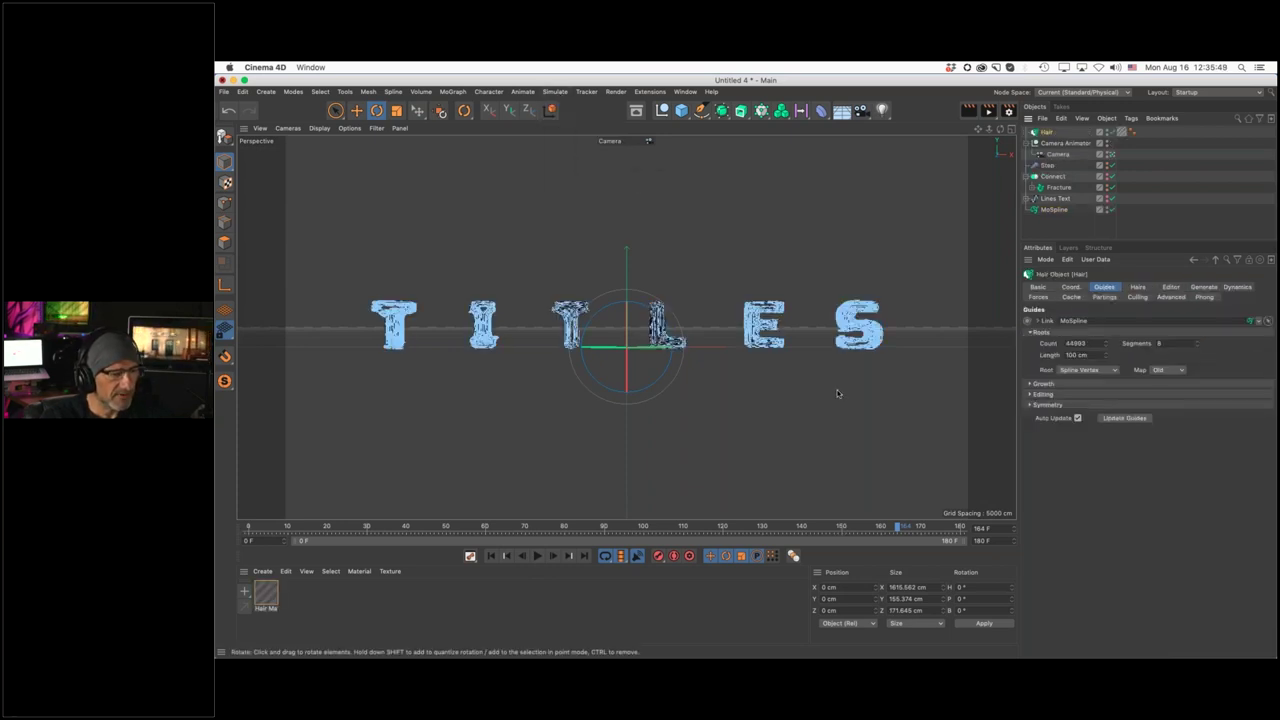
{"action": "left_click", "coordinate": [1111, 155]}
{"action": "left_click", "coordinate": [706, 345]}
{"action": "left_click_drag", "start_coordinate": [706, 345], "coordinate": [990, 300], "text": "alt"}
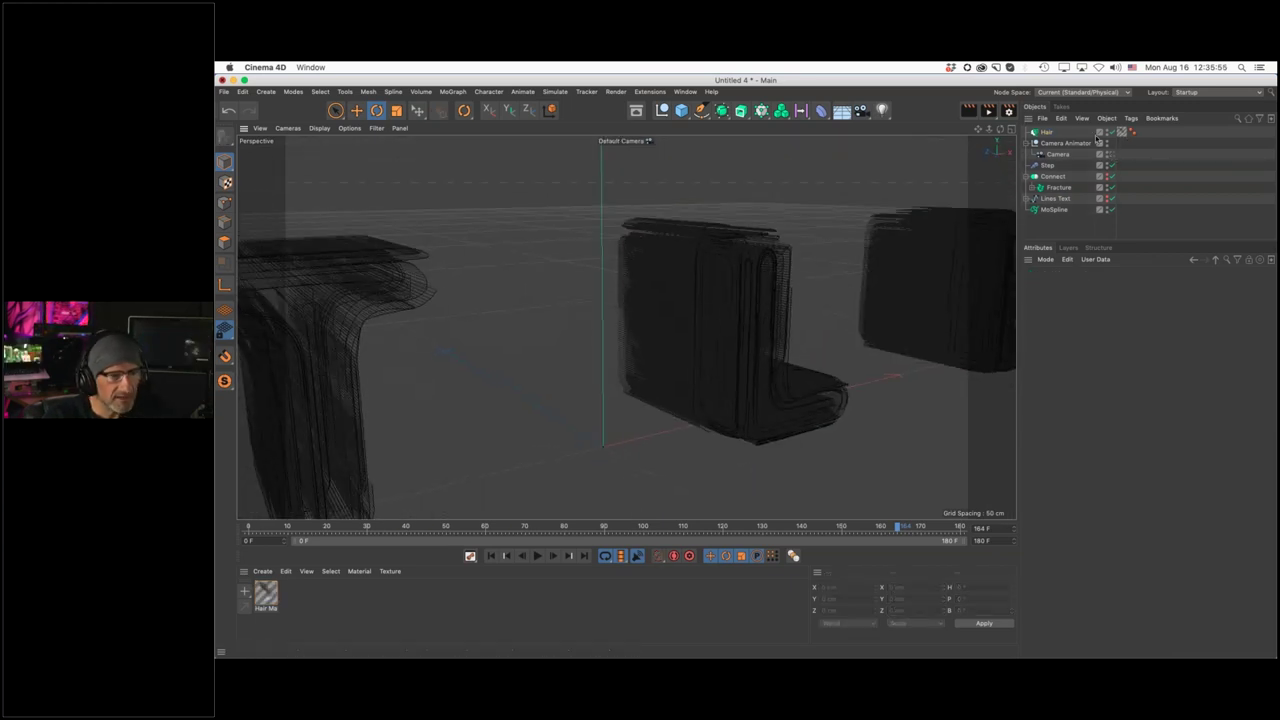
{"action": "left_click", "coordinate": [1055, 210]}
{"action": "left_click_drag", "start_coordinate": [1048, 133], "coordinate": [1070, 220]}
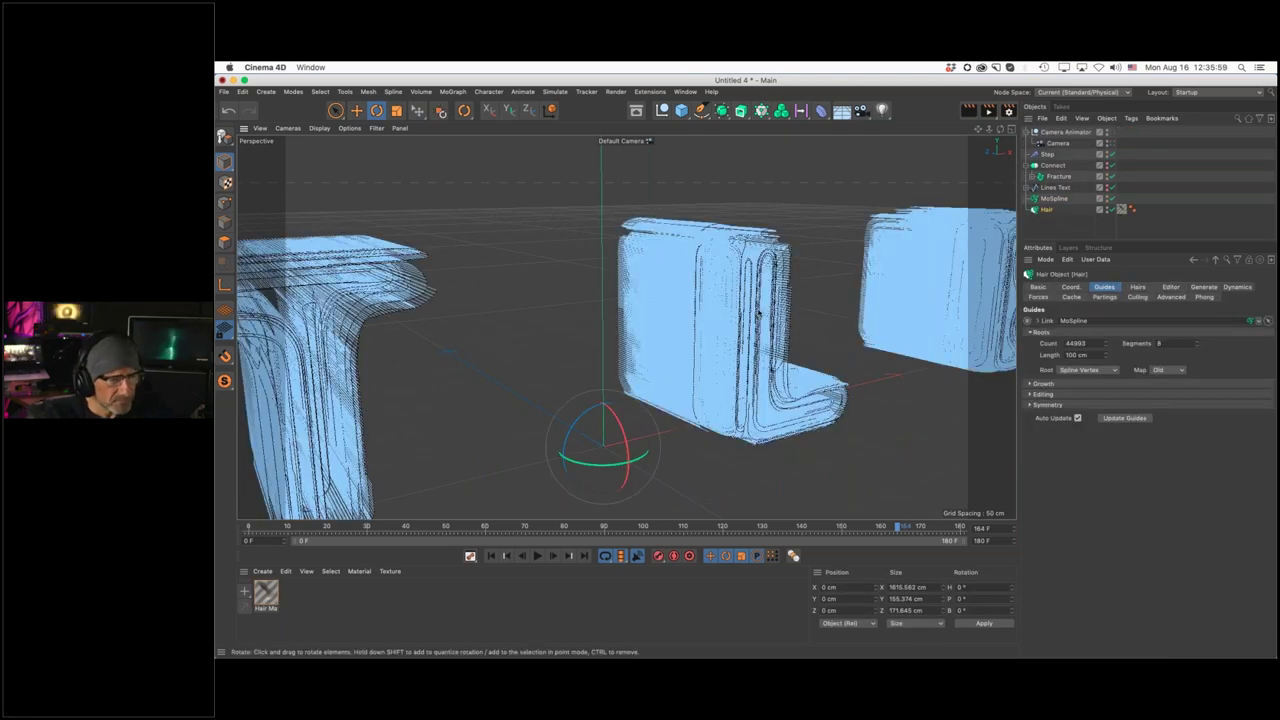
{"action": "left_click_drag", "start_coordinate": [717, 297], "coordinate": [719, 296], "text": "alt"}
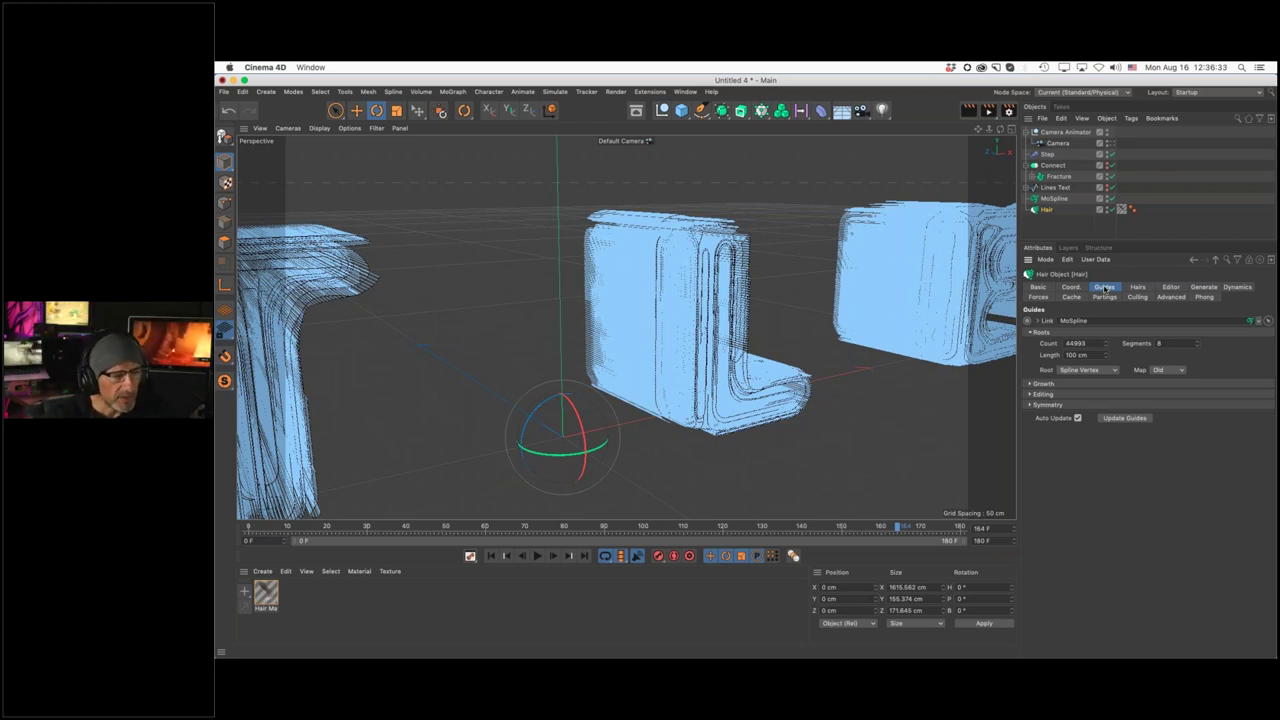
Set Hair guides to Count 1500, Length 300 cm, Random growth, and rewind to frame 0
{"action": "double_click", "coordinate": [1092, 343]}
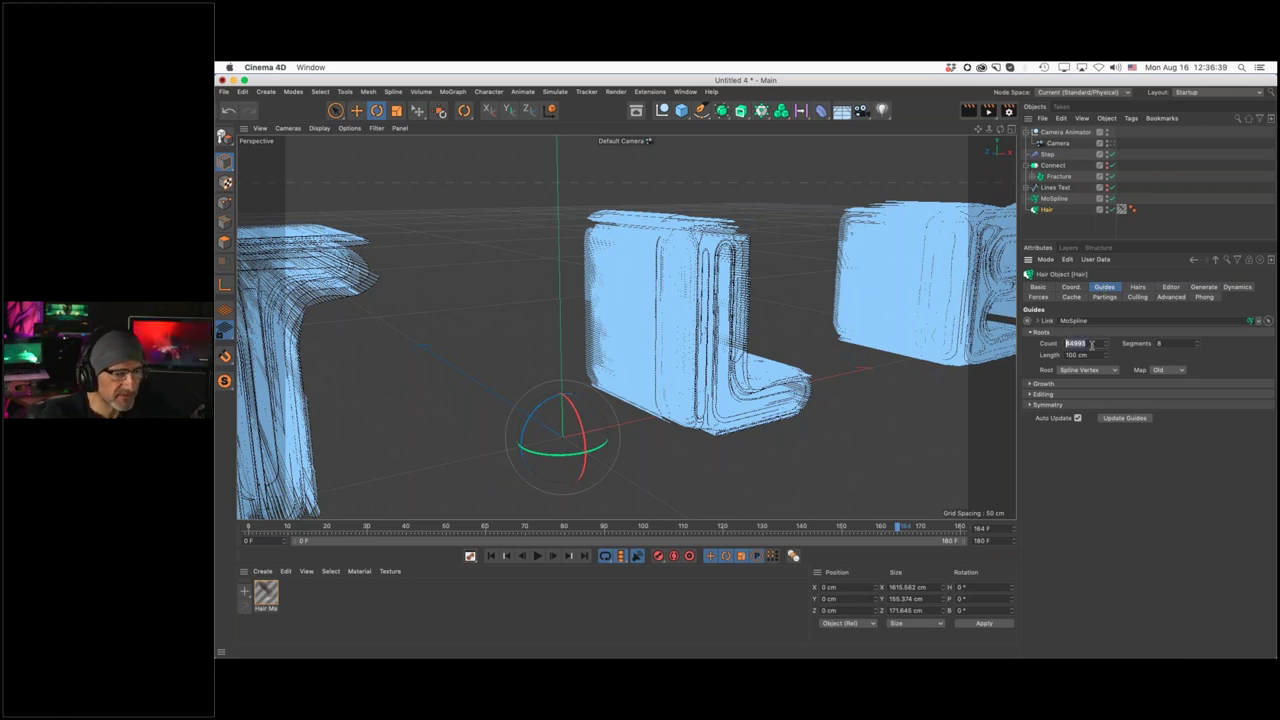
{"action": "type", "text": "1500"}
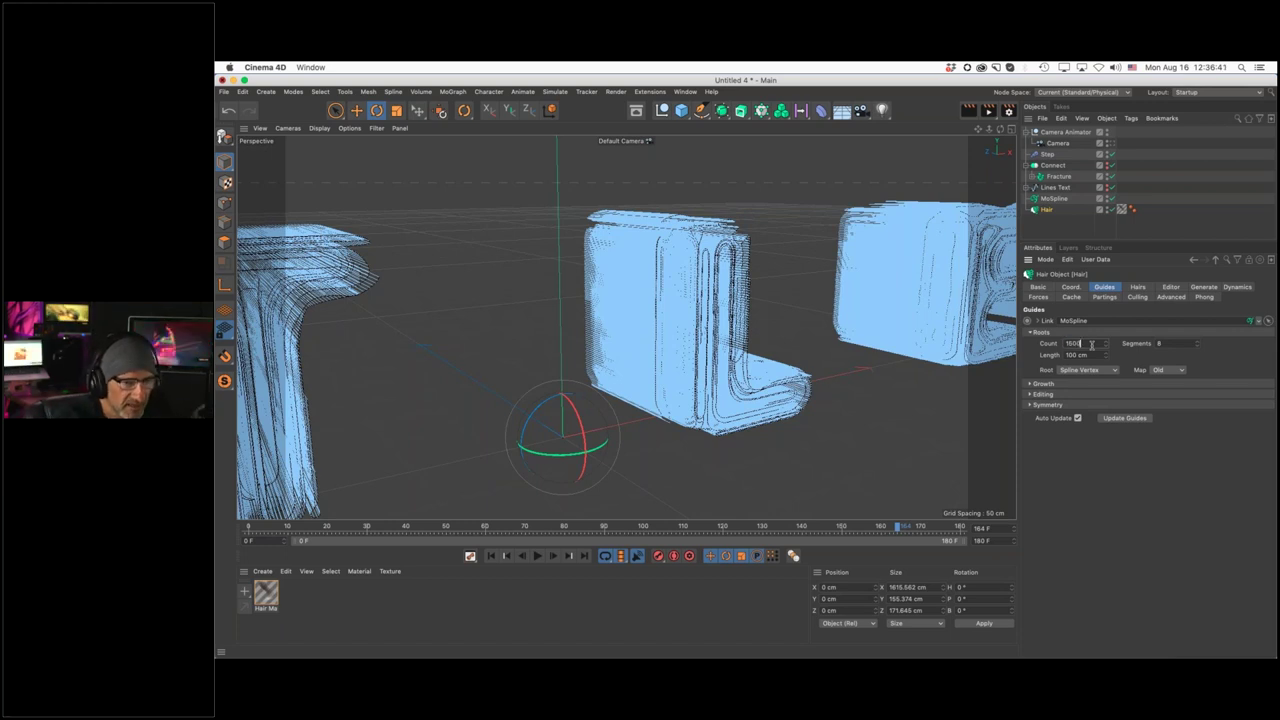
{"action": "key", "text": "Return"}
{"action": "double_click", "coordinate": [1090, 355]}
{"action": "type", "text": "30"}
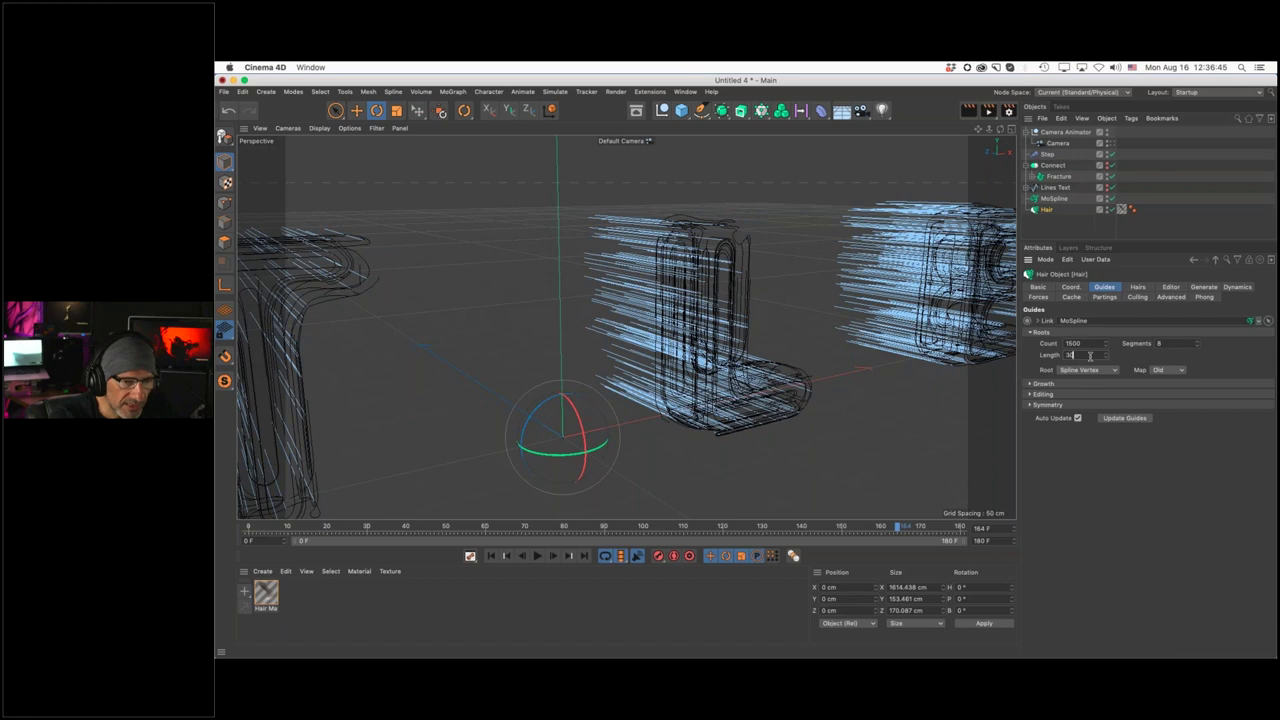
{"action": "type", "text": "0"}
{"action": "key", "text": "Return"}
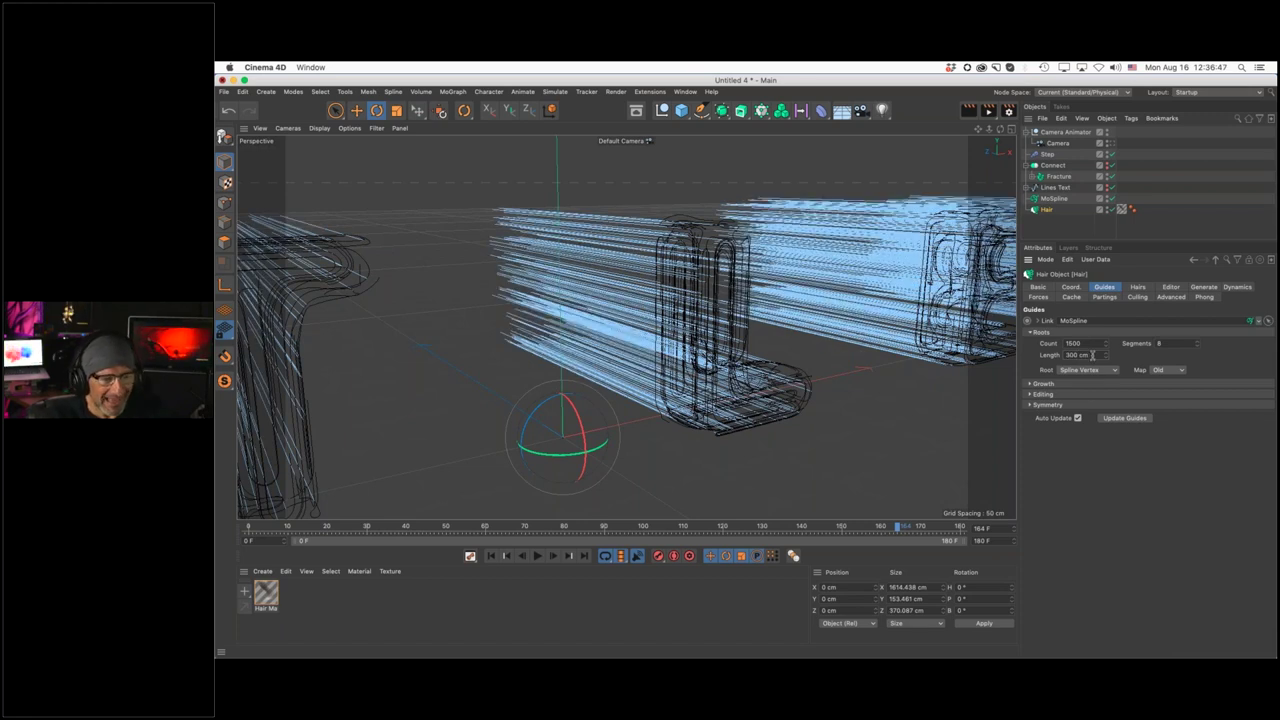
{"action": "left_click", "coordinate": [1030, 384]}
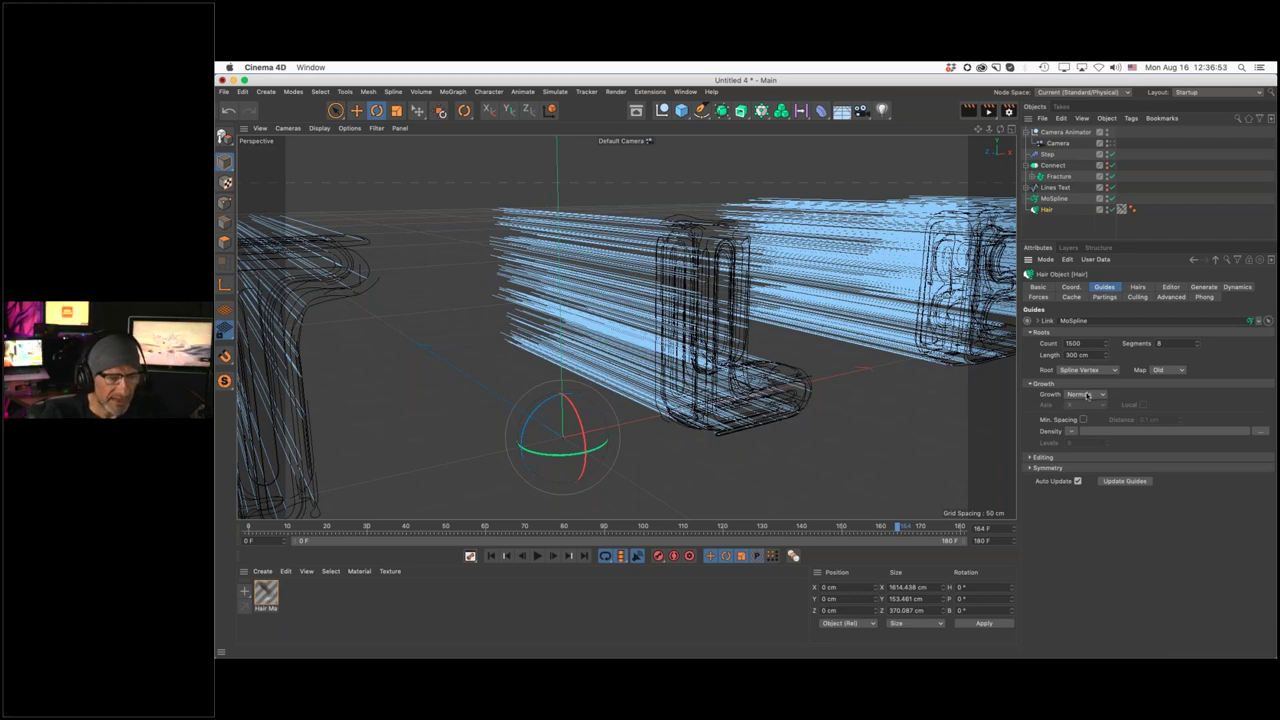
{"action": "left_click", "coordinate": [1088, 395]}
{"action": "left_click", "coordinate": [1094, 430]}
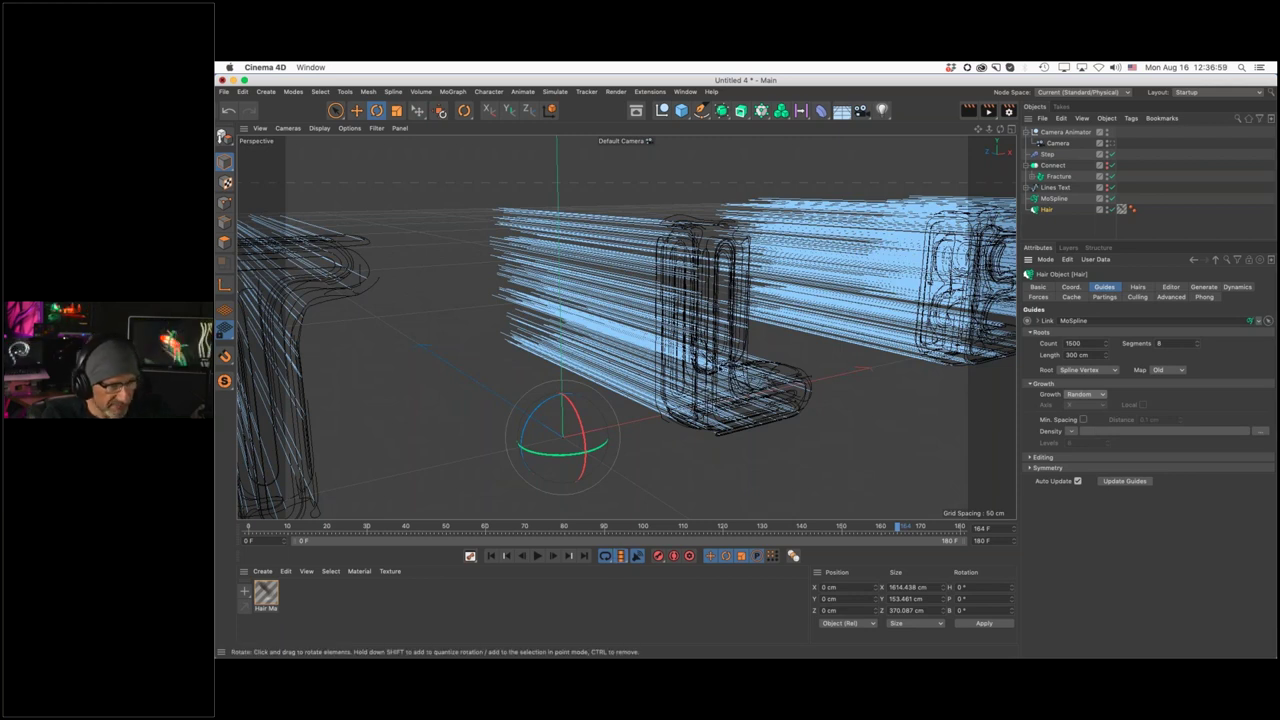
{"action": "left_click", "coordinate": [490, 556]}
{"action": "scroll", "coordinate": [745, 360], "scroll_direction": "down", "scroll_amount": 5}
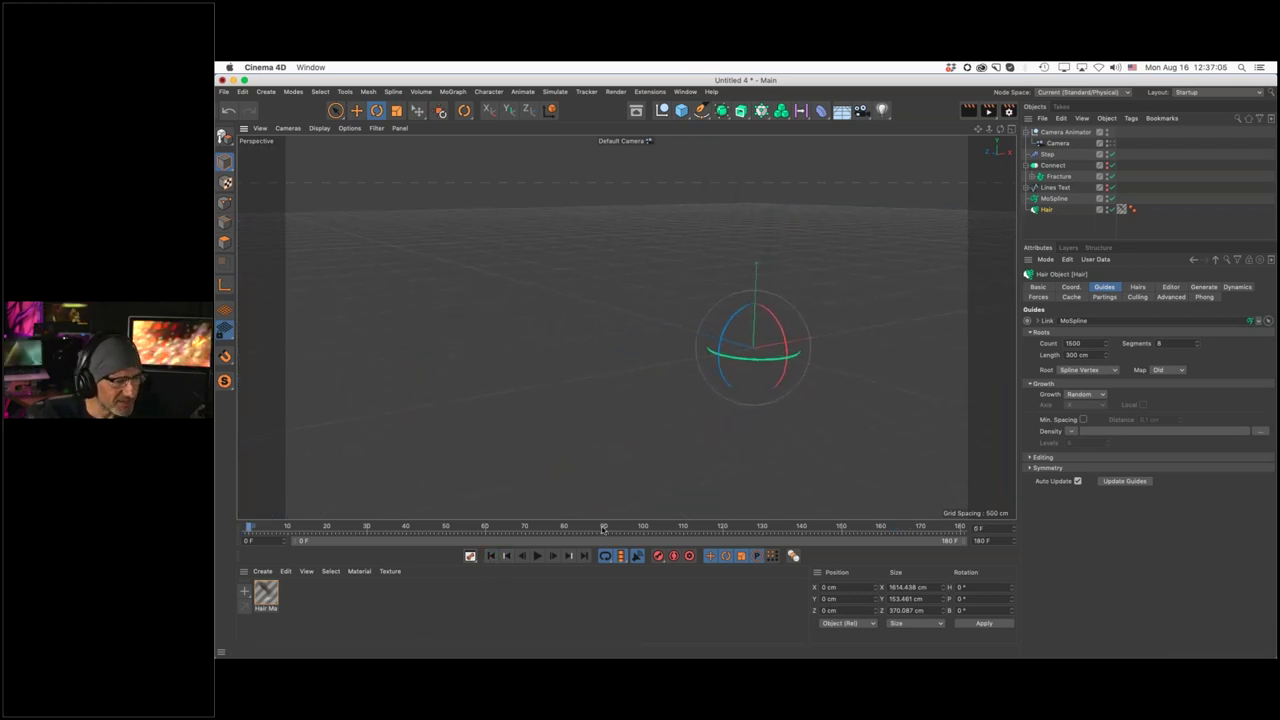
Play the animation twice to test the hair growth, rewinding to frame 0 each time
{"action": "left_click", "coordinate": [1069, 224]}
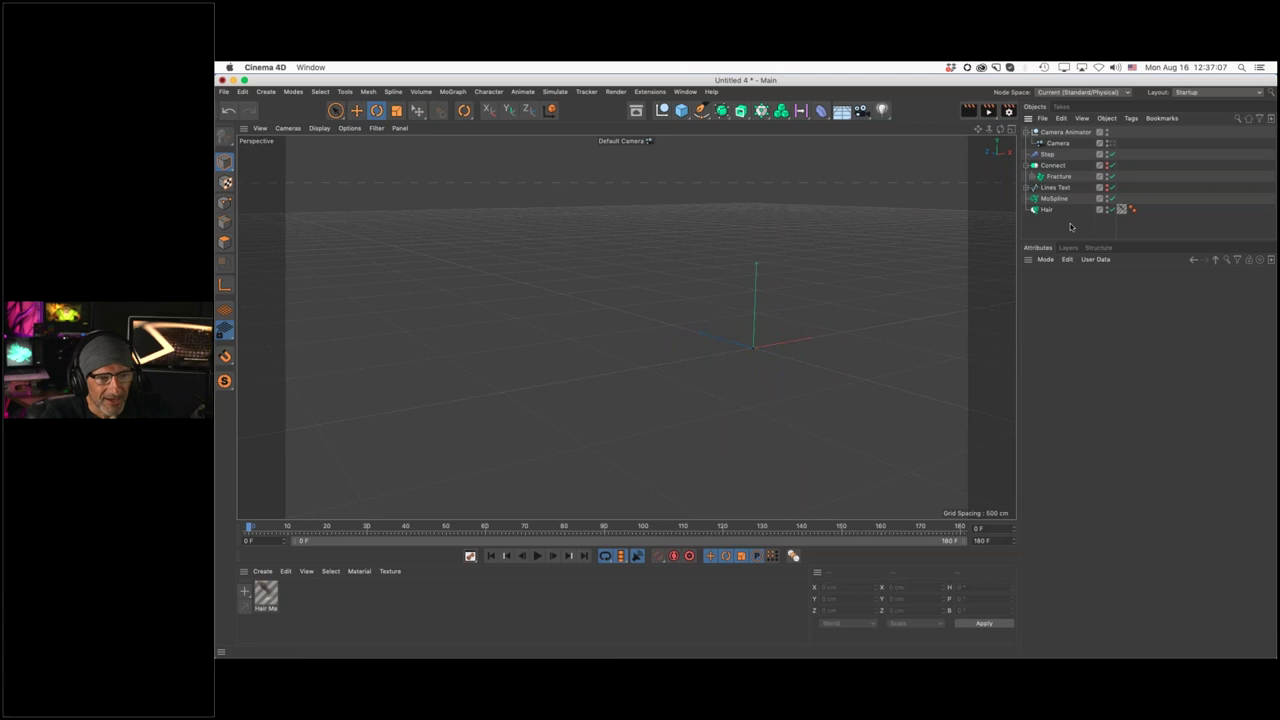
{"action": "left_click", "coordinate": [1095, 210]}
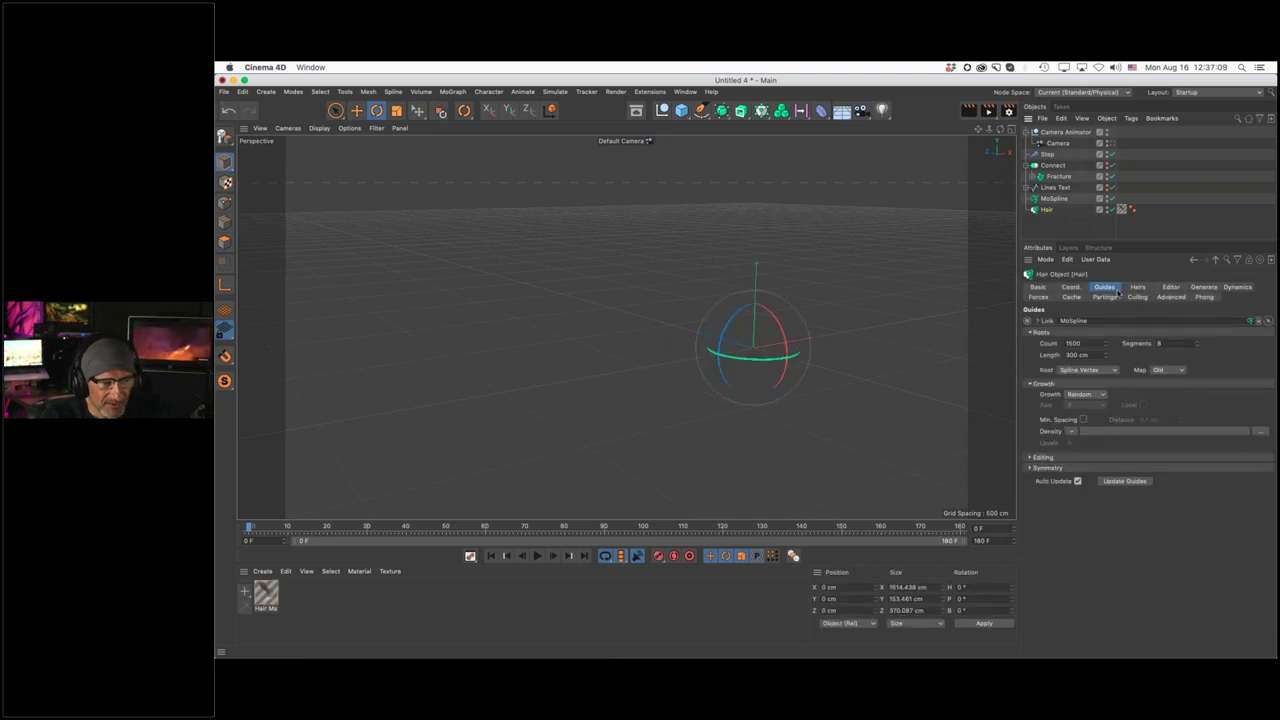
{"action": "left_click", "coordinate": [538, 556]}
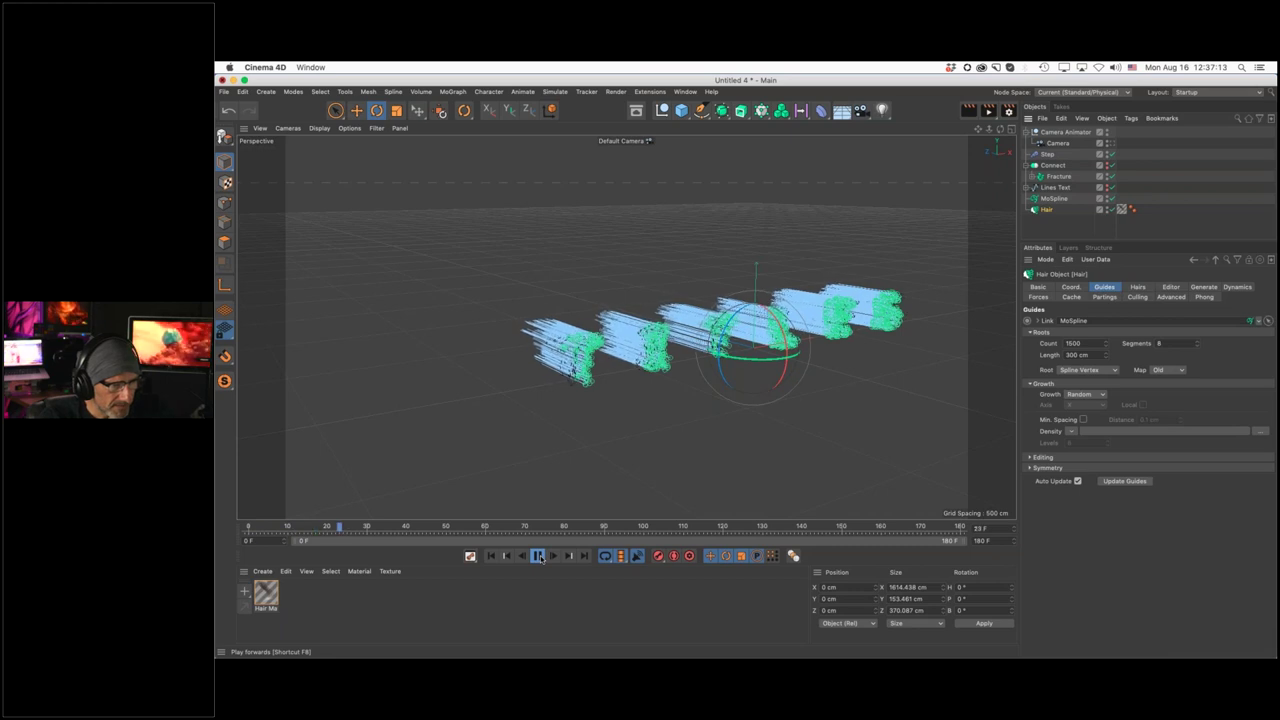
{"action": "left_click", "coordinate": [538, 556]}
{"action": "left_click", "coordinate": [491, 556]}
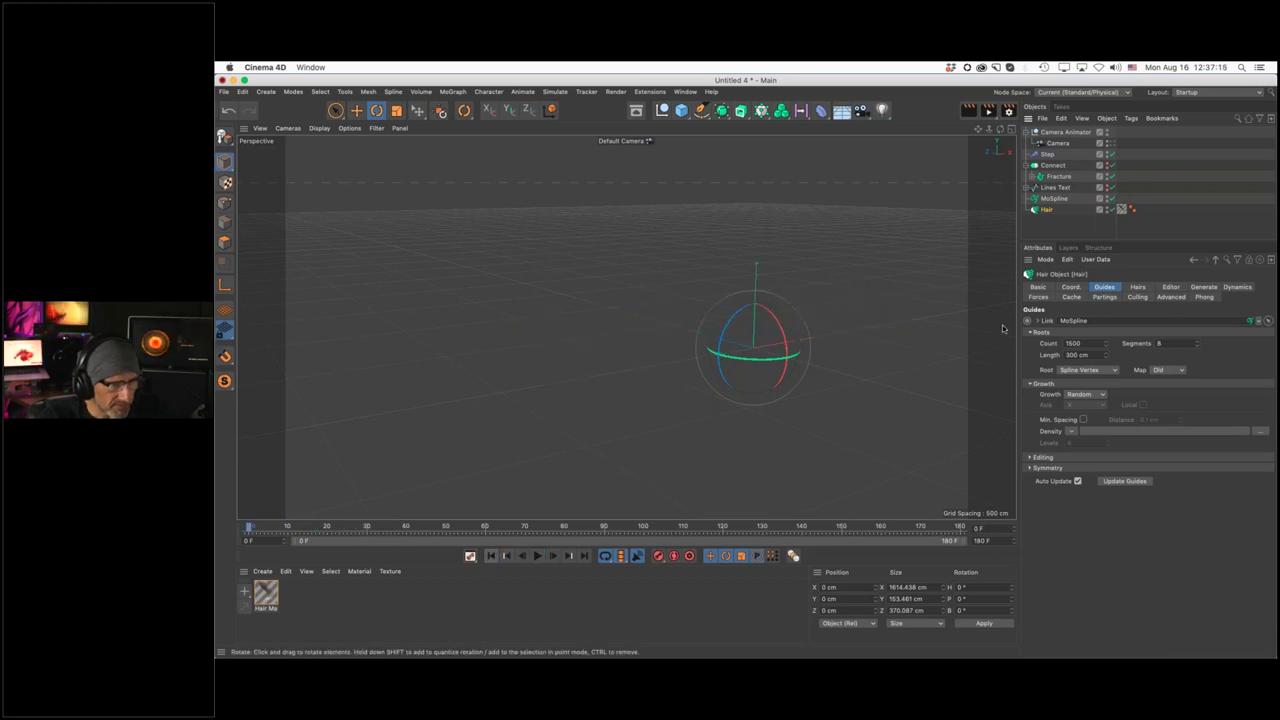
{"action": "left_click", "coordinate": [780, 402]}
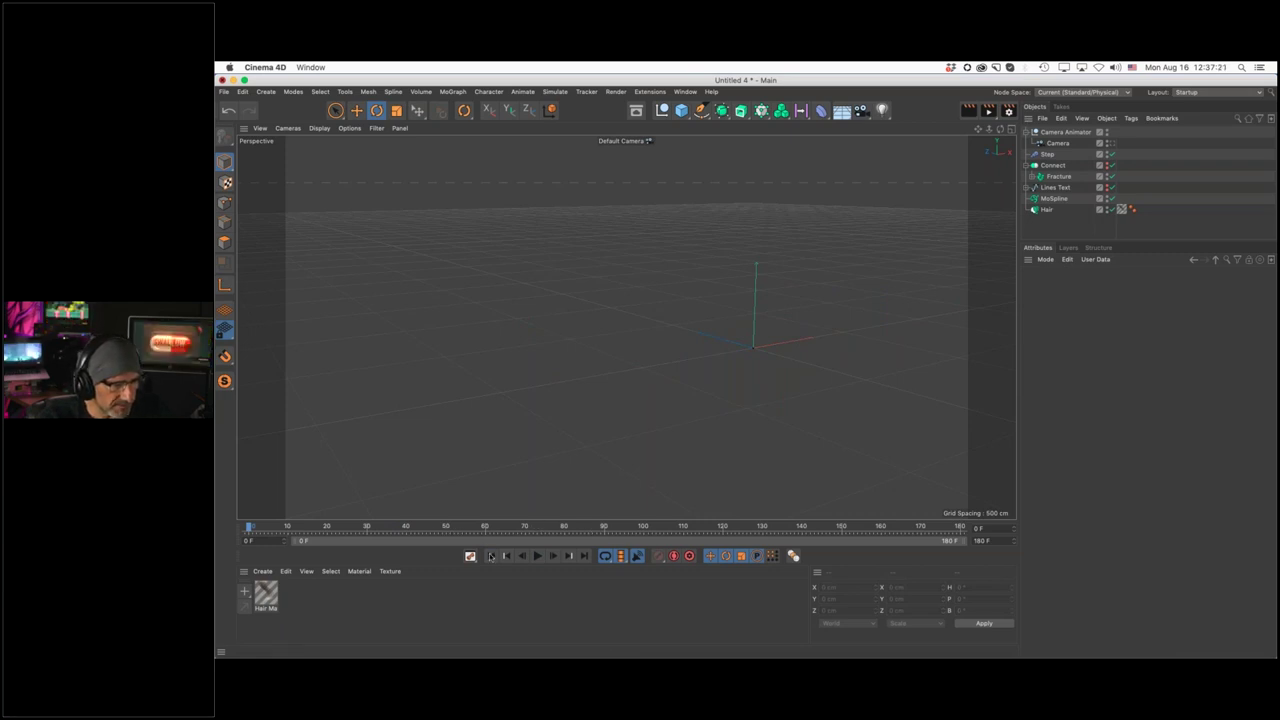
{"action": "left_click", "coordinate": [537, 556]}
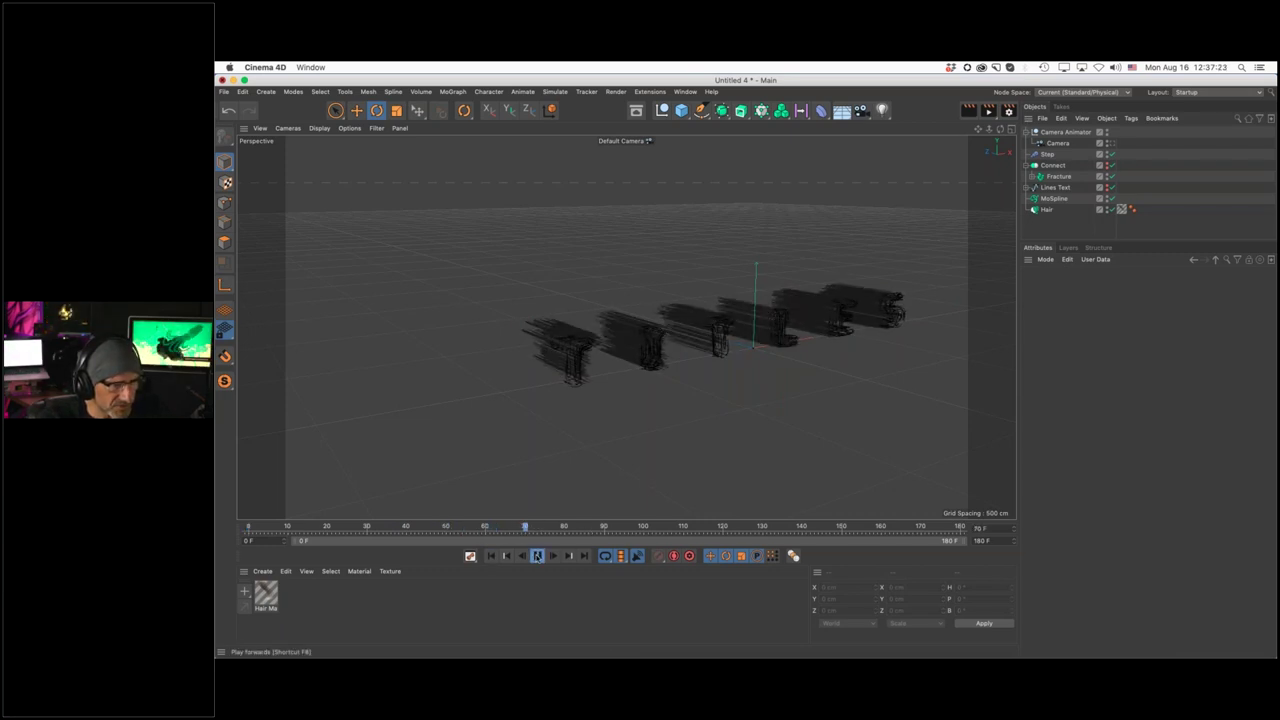
{"action": "left_click", "coordinate": [537, 556]}
{"action": "left_click", "coordinate": [491, 556]}
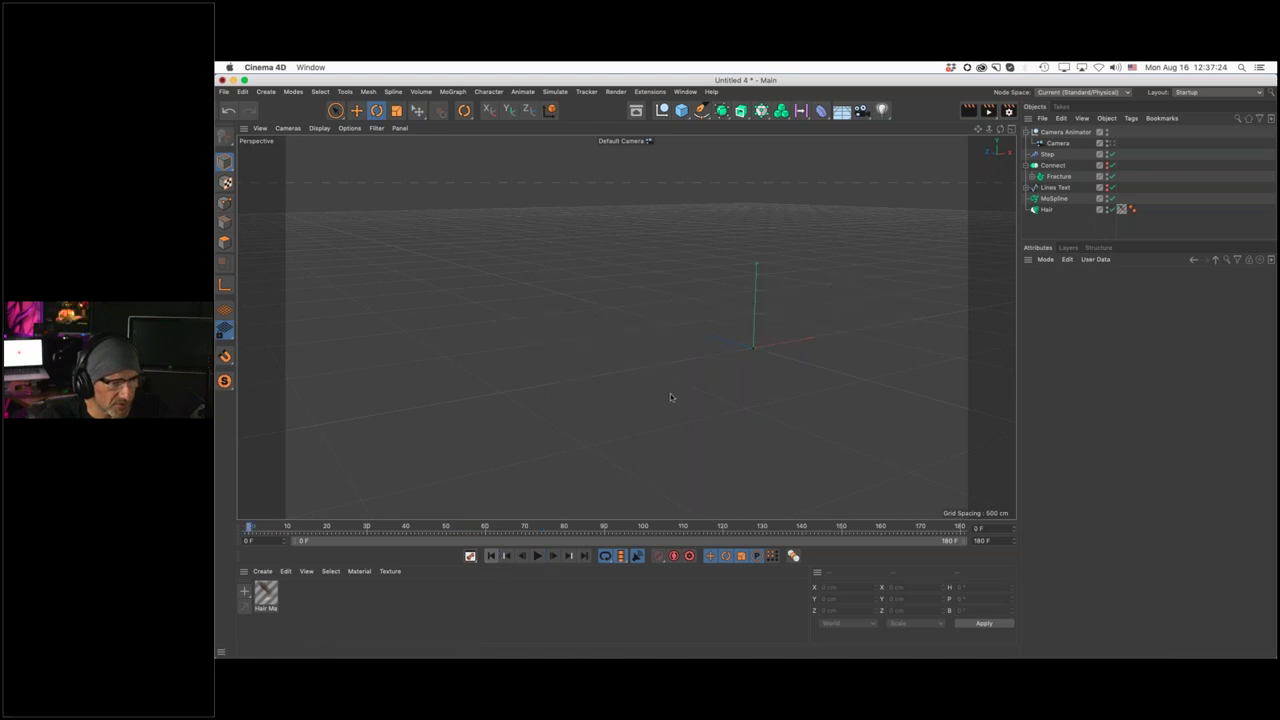
Link Lines Text as the hair guides' source, then delete the Hair object
{"action": "left_click", "coordinate": [1046, 210]}
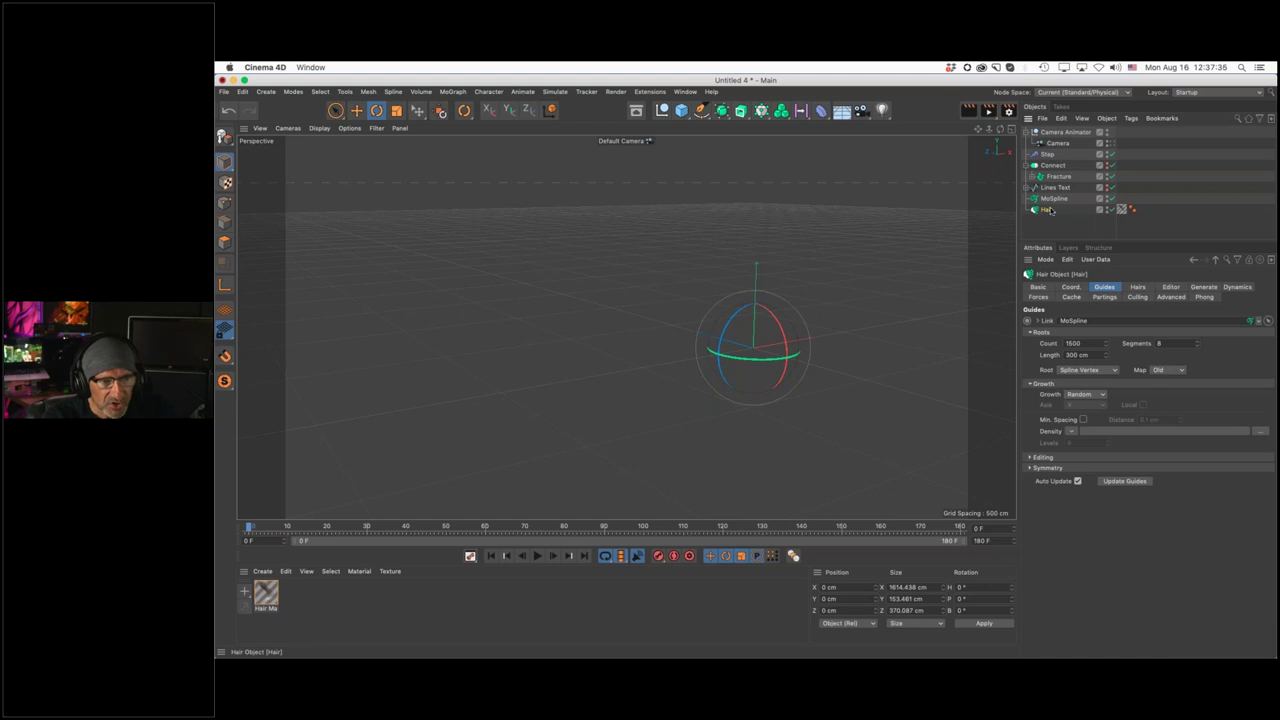
{"action": "left_click_drag", "start_coordinate": [1053, 190], "coordinate": [1080, 325]}
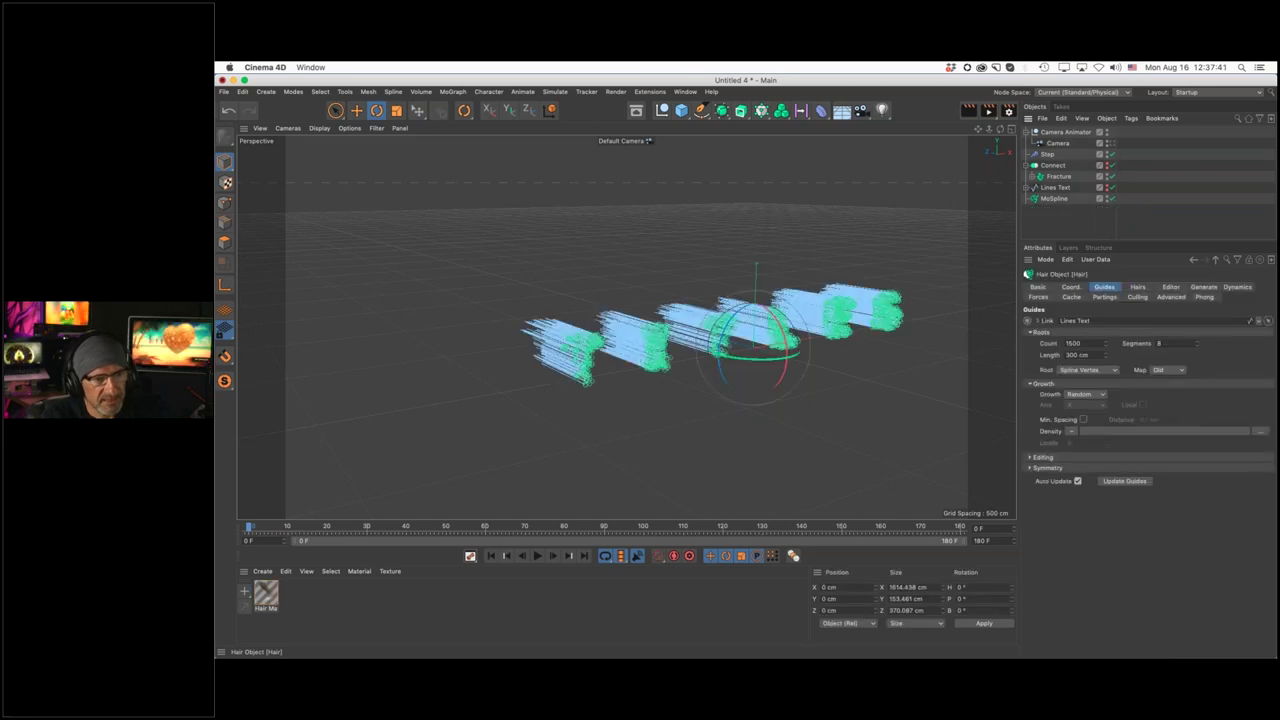
{"action": "key", "text": "Delete"}
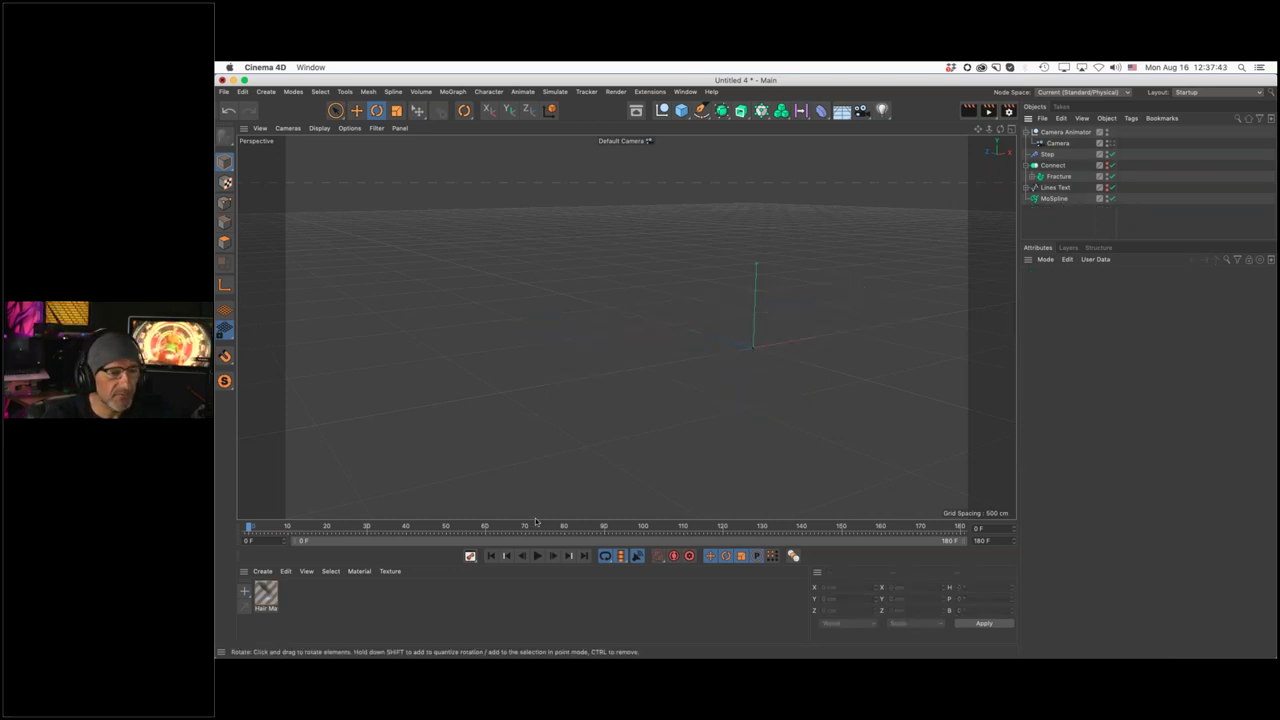
At frame 131, add a Hair object to the Lines Text spline
{"action": "left_click_drag", "start_coordinate": [632, 527], "coordinate": [765, 527]}
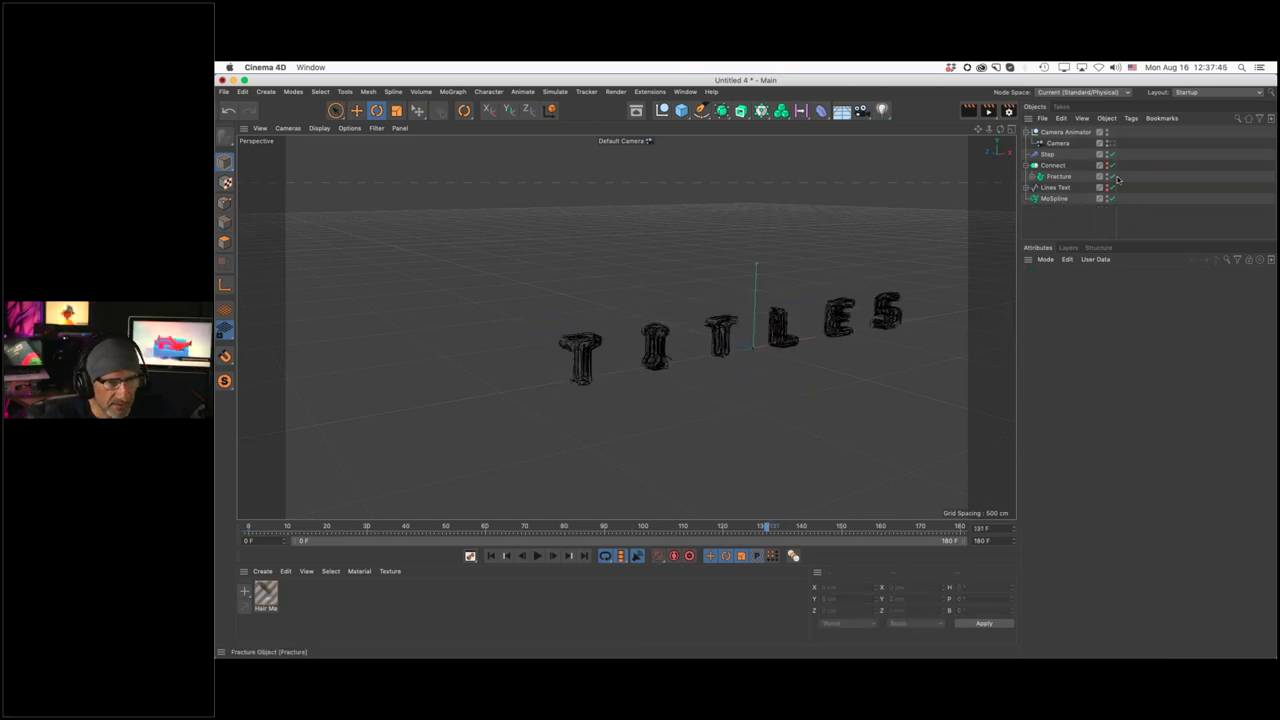
{"action": "left_click", "coordinate": [1064, 187]}
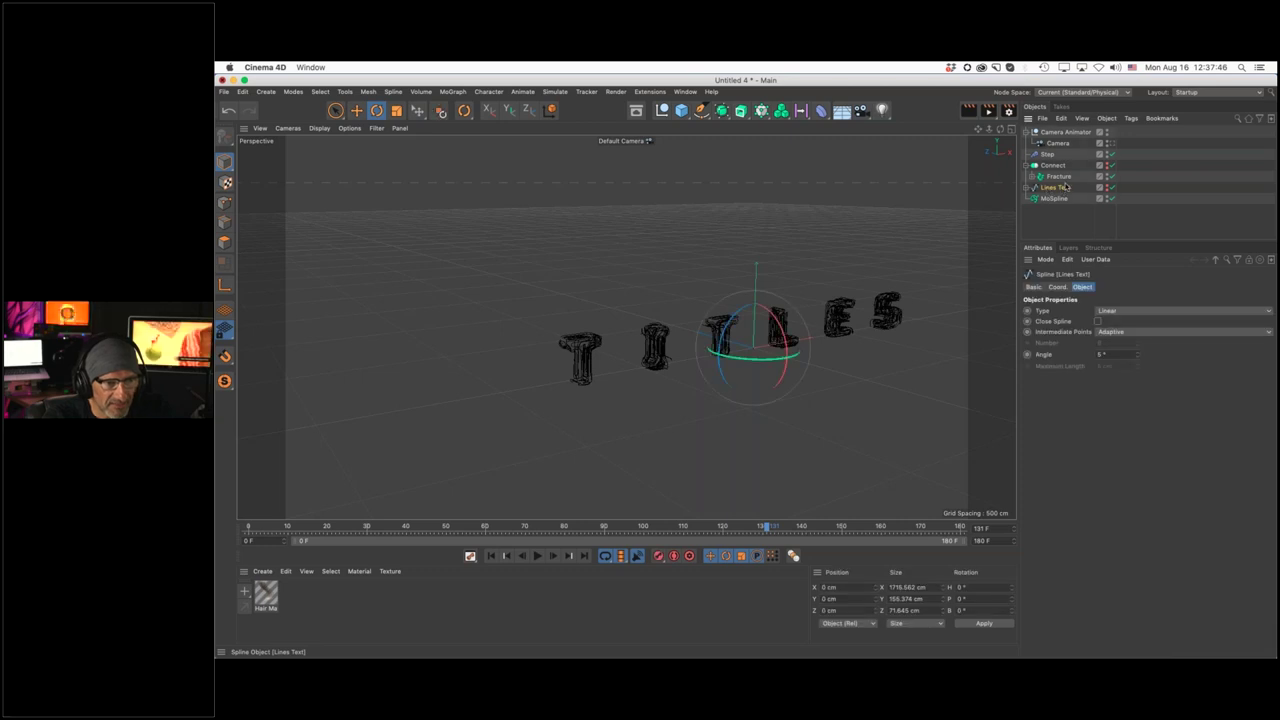
{"action": "left_click", "coordinate": [555, 91]}
{"action": "mouse_move", "coordinate": [580, 177]}
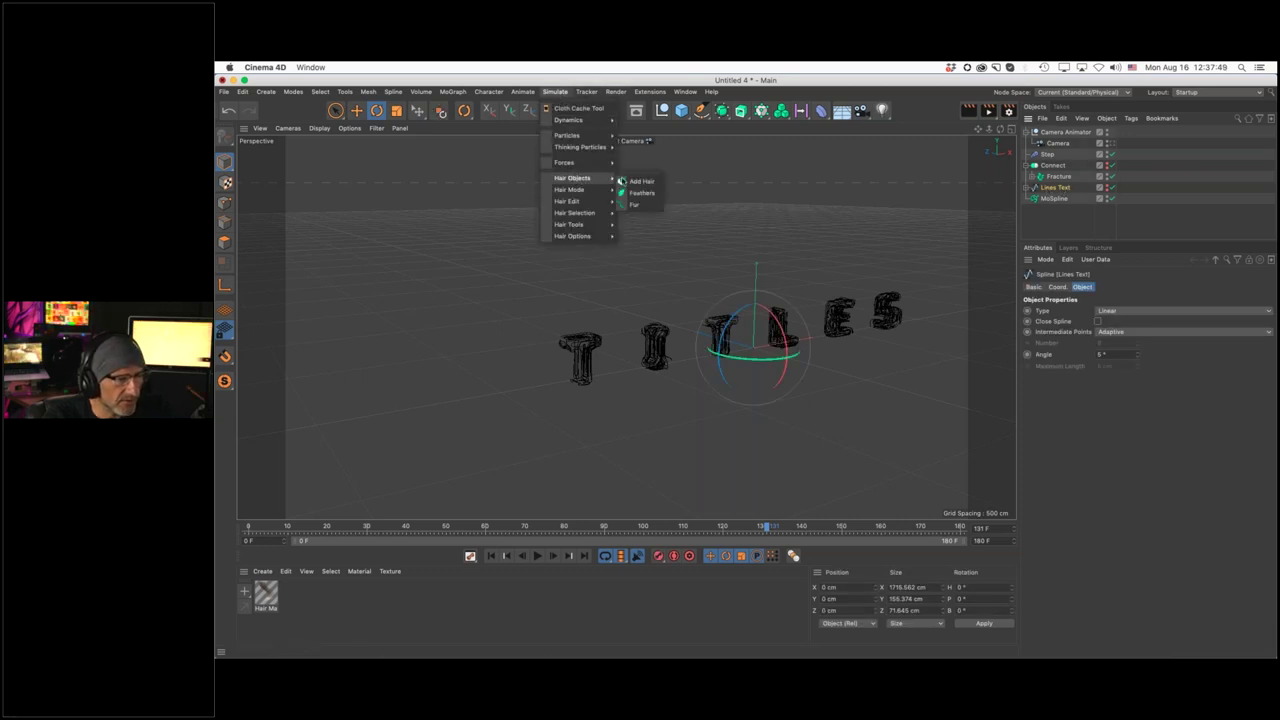
{"action": "left_click", "coordinate": [640, 182]}
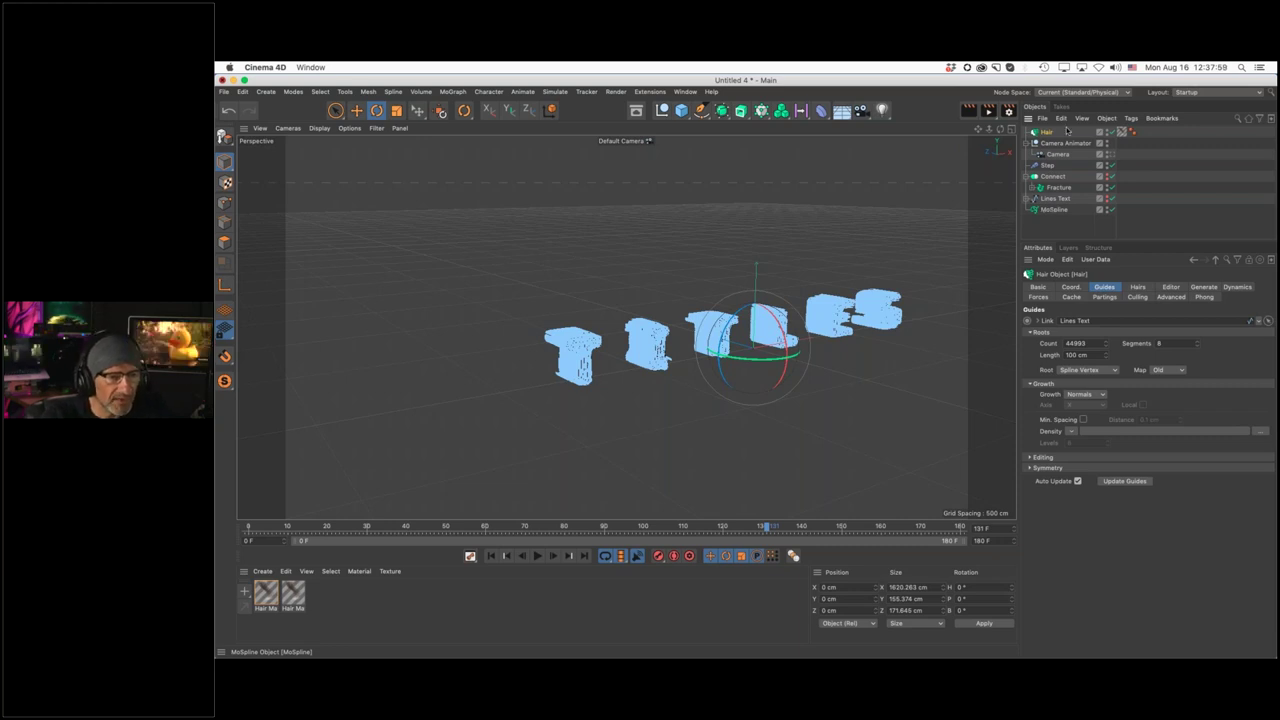
Place Hair below MoSpline and give it 1500 guides, 300 cm long, with Random growth
{"action": "left_click_drag", "start_coordinate": [1047, 132], "coordinate": [1066, 226]}
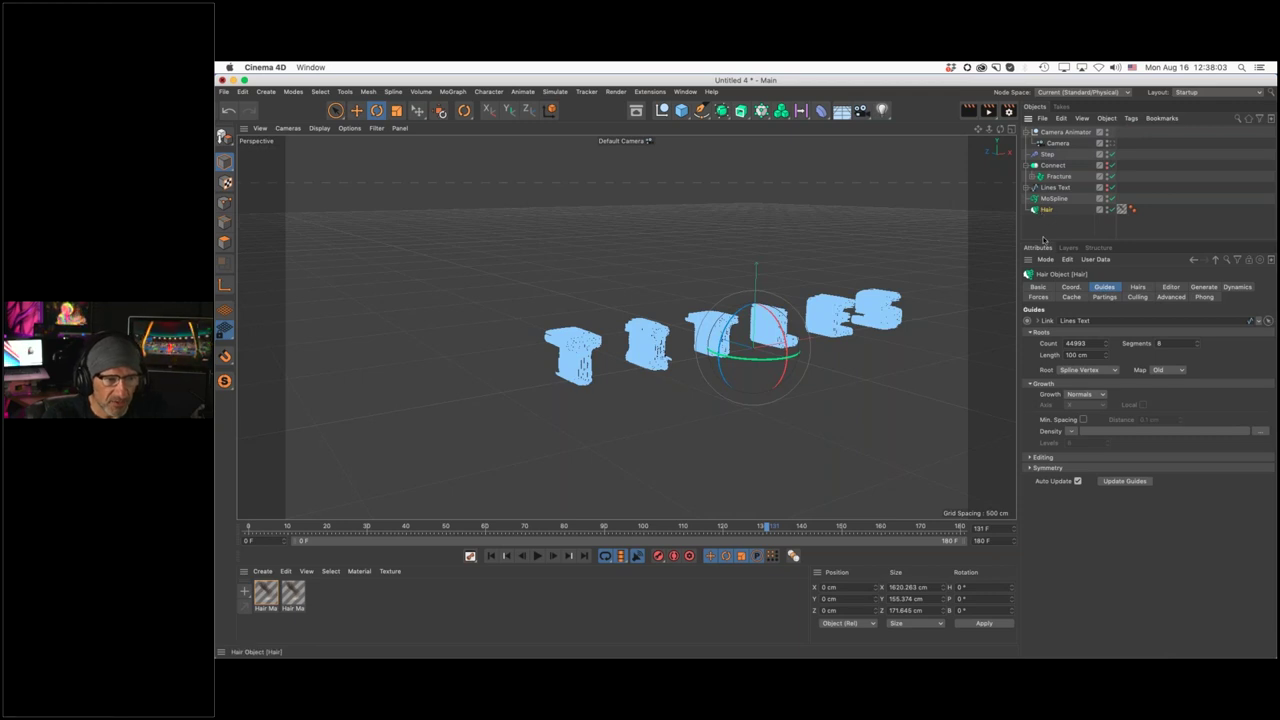
{"action": "double_click", "coordinate": [1093, 342]}
{"action": "type", "text": "1500"}
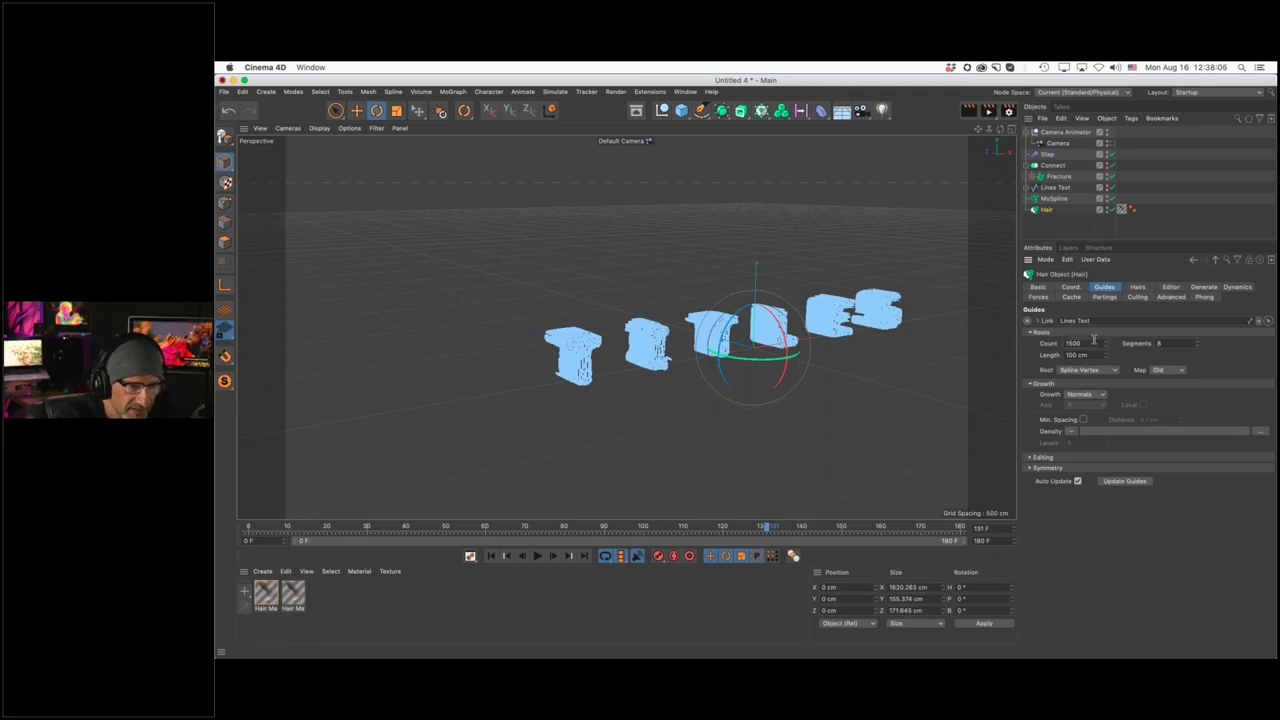
{"action": "key", "text": "Return"}
{"action": "double_click", "coordinate": [1066, 355]}
{"action": "type", "text": "300"}
{"action": "key", "text": "Return"}
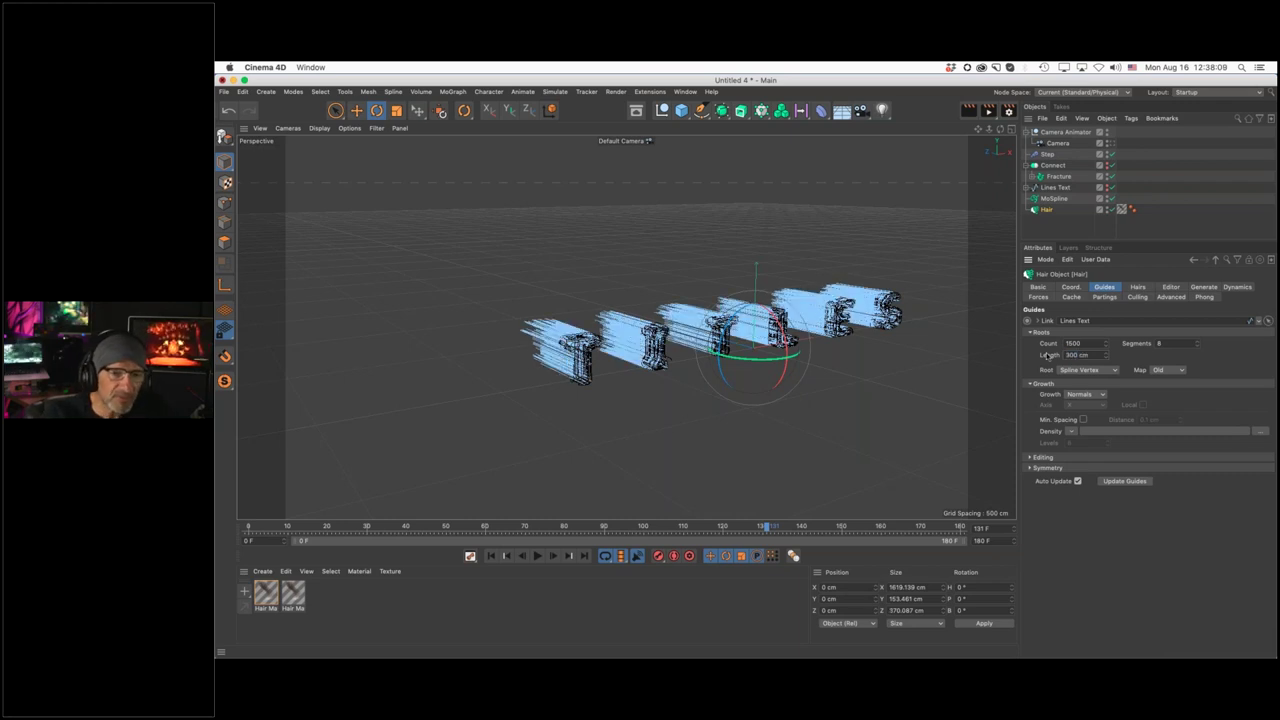
{"action": "left_click", "coordinate": [1084, 394]}
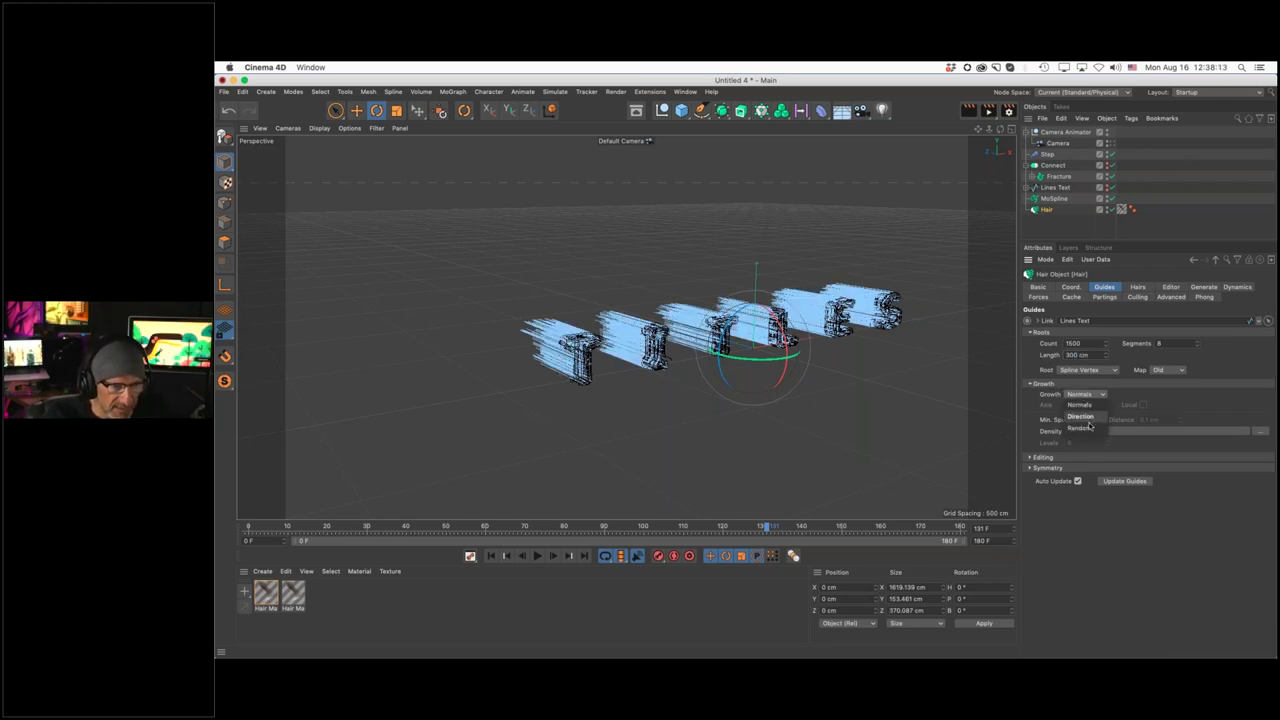
{"action": "left_click", "coordinate": [1085, 427]}
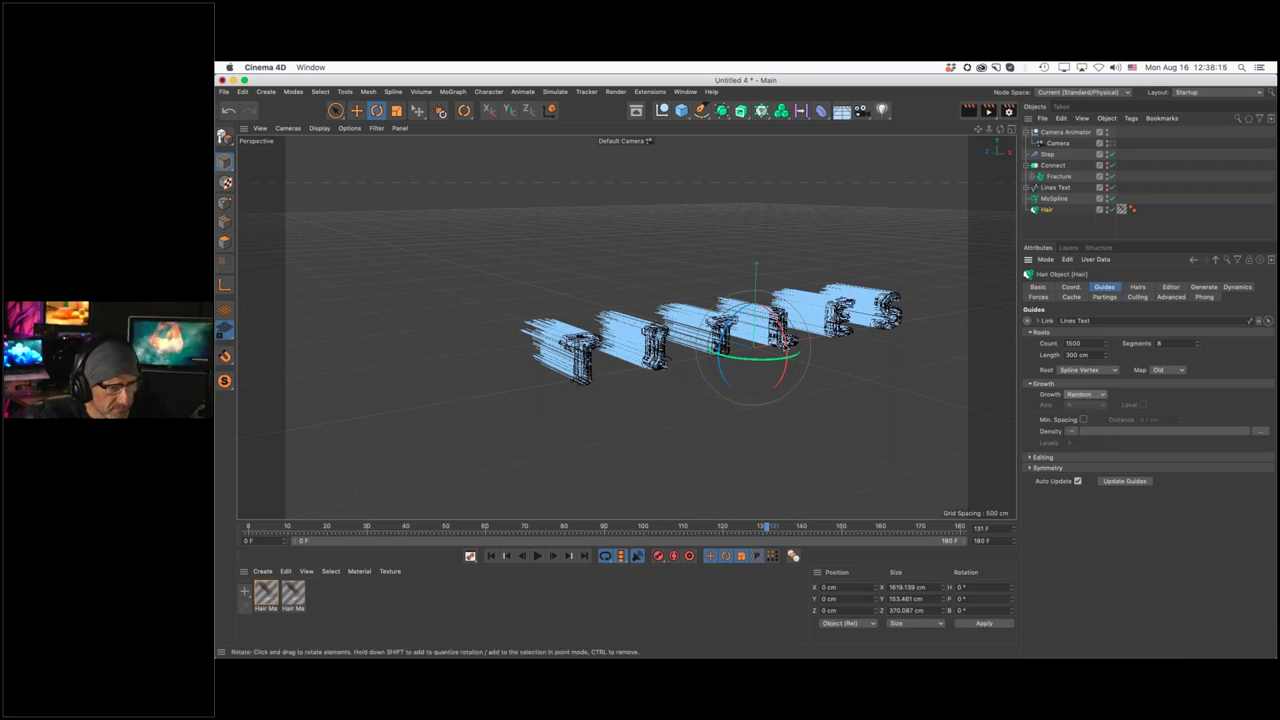
{"action": "scroll", "coordinate": [700, 340], "scroll_direction": "up", "scroll_amount": 5}
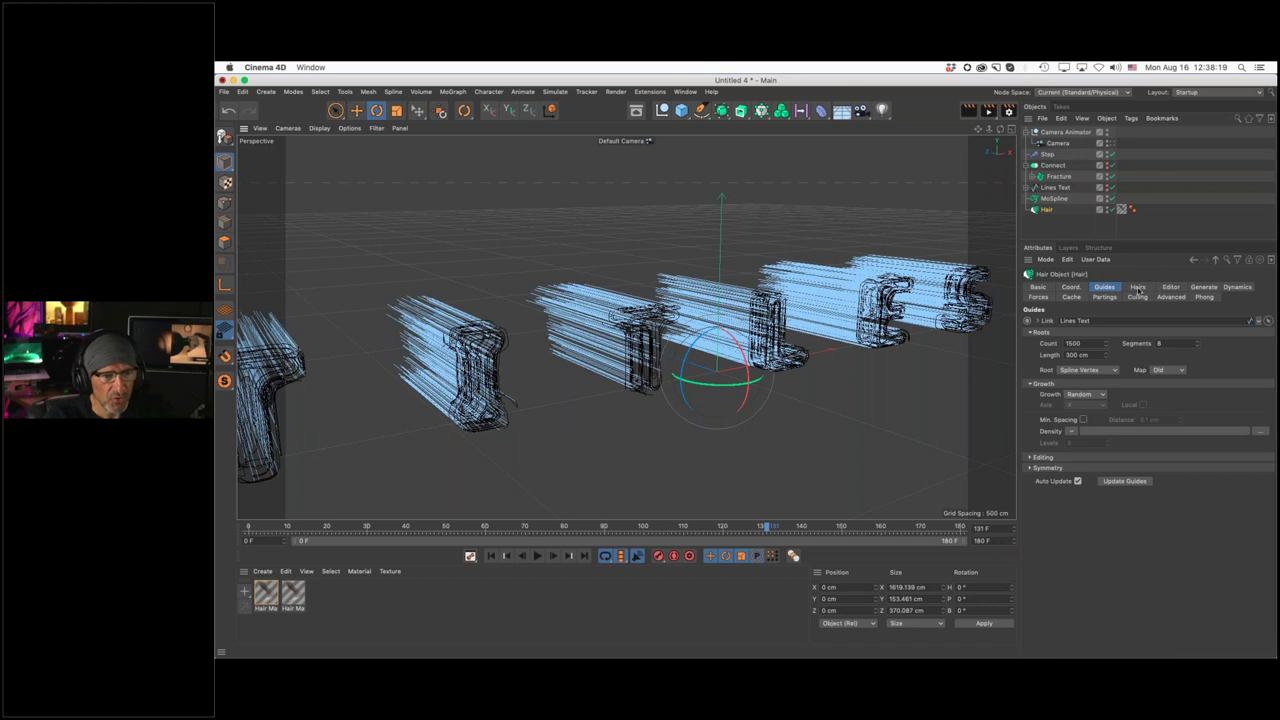
Check the Hair generation type, leaving it at None
{"action": "left_click", "coordinate": [1204, 287]}
{"action": "left_click", "coordinate": [1080, 336]}
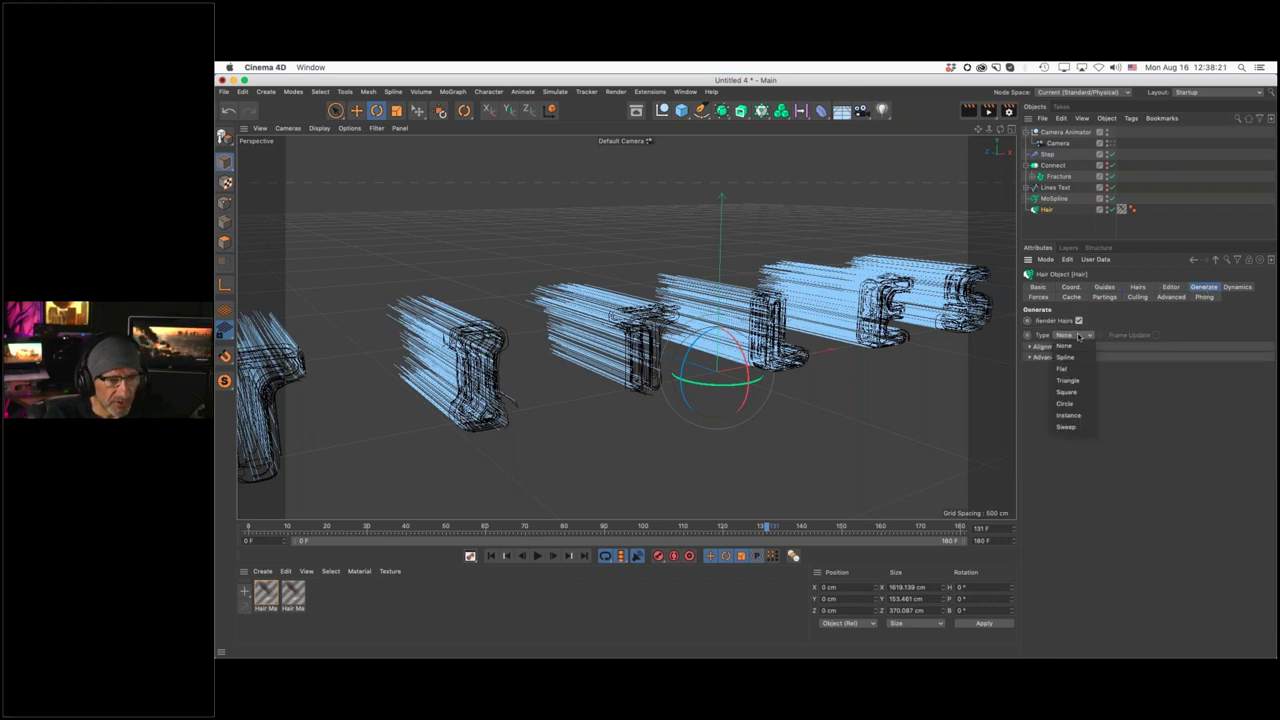
{"action": "left_click", "coordinate": [1188, 415]}
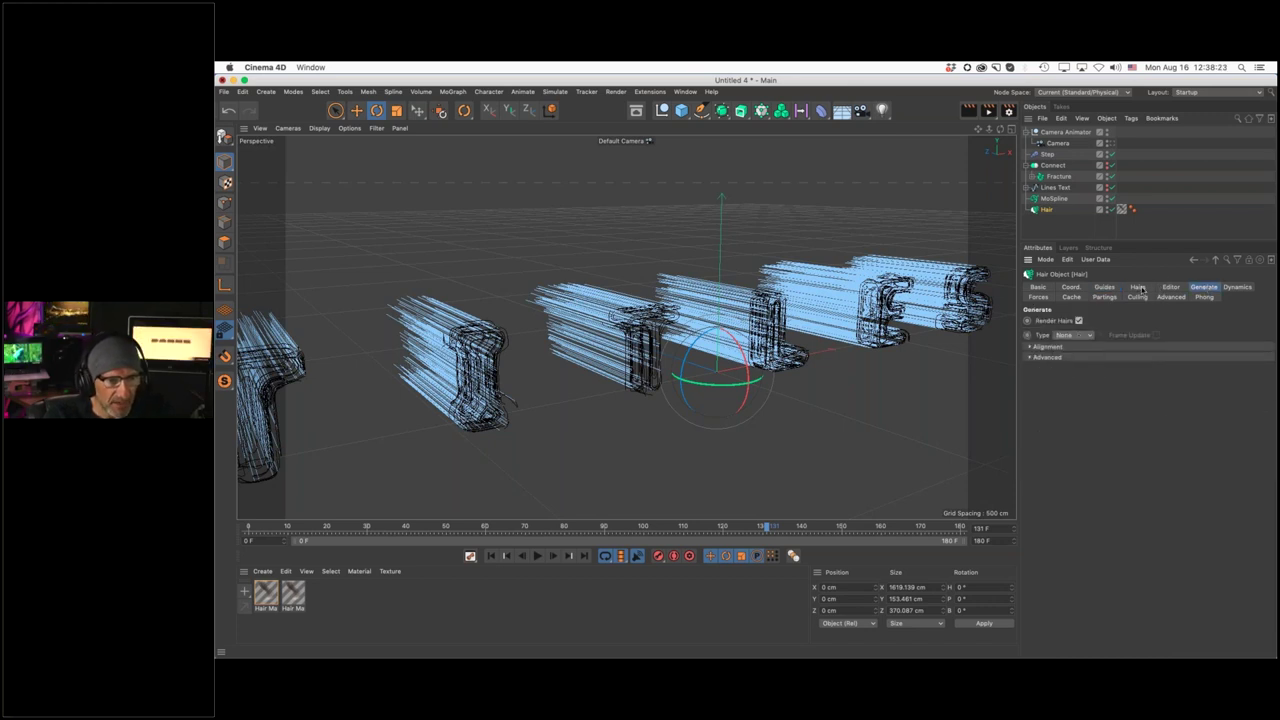
Set the Hair Root to As Guides and return to the first frame
{"action": "left_click", "coordinate": [1139, 288]}
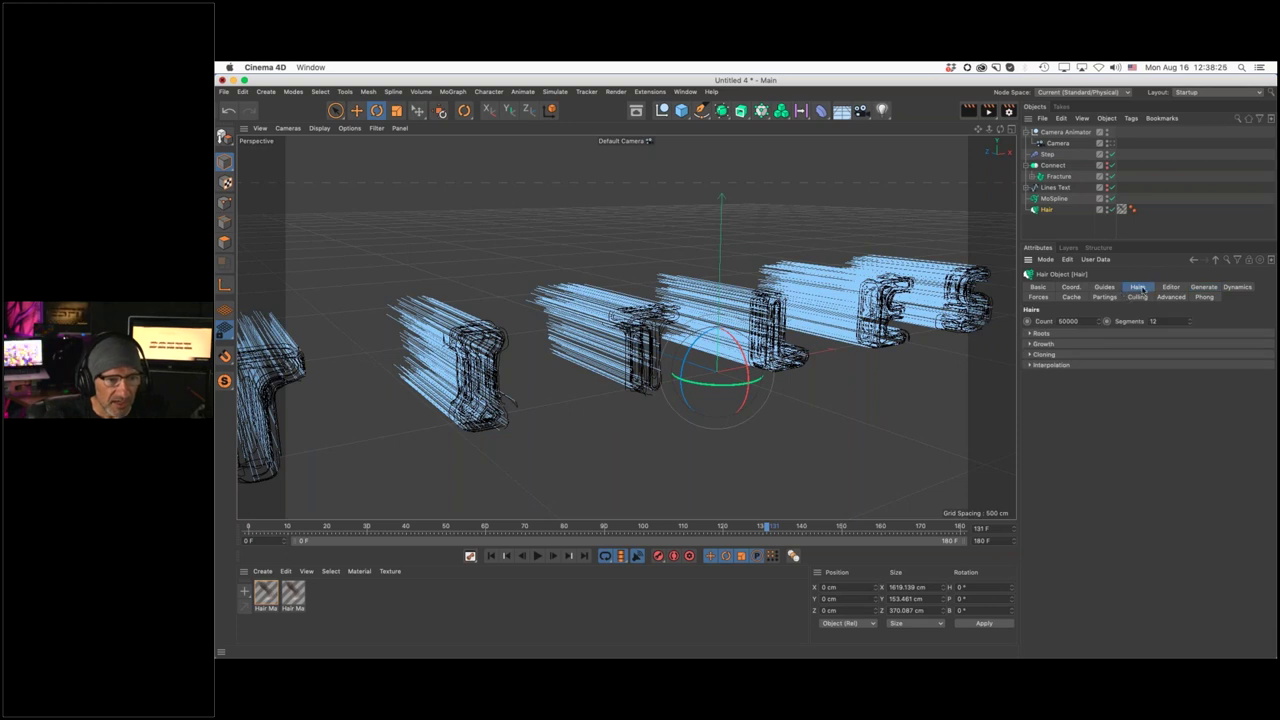
{"action": "left_click", "coordinate": [1030, 333]}
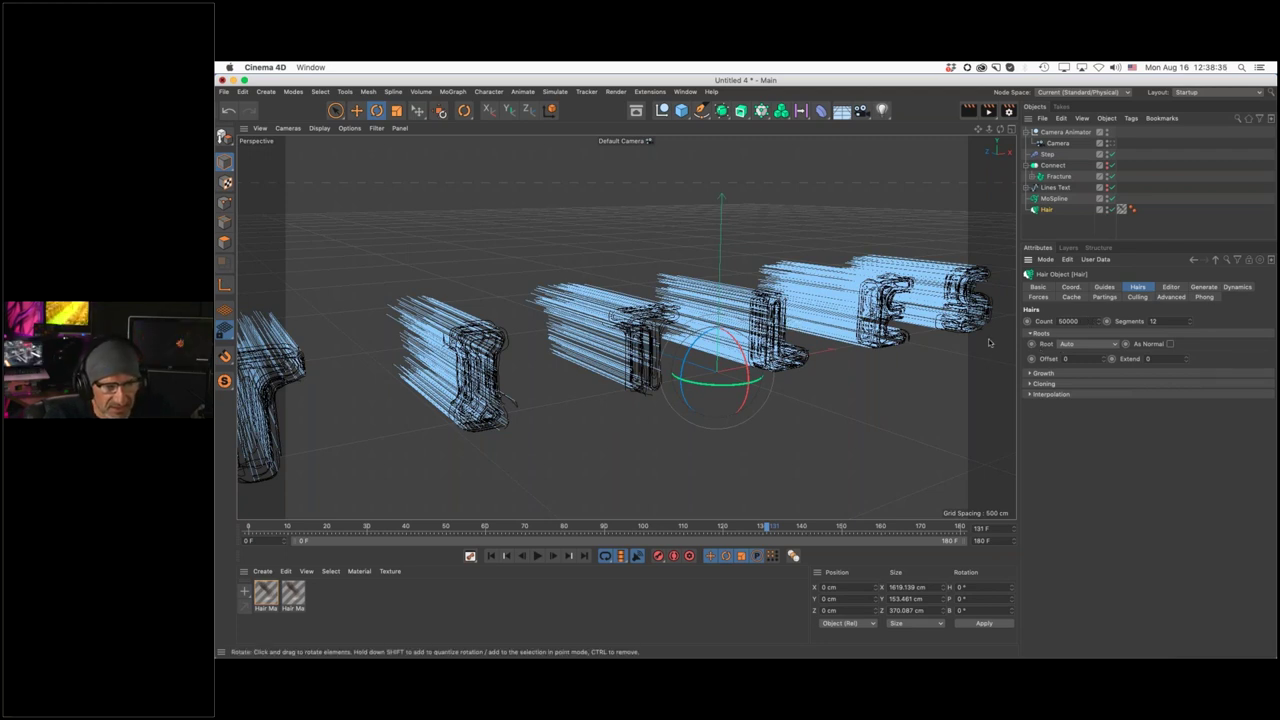
{"action": "left_click", "coordinate": [1076, 344]}
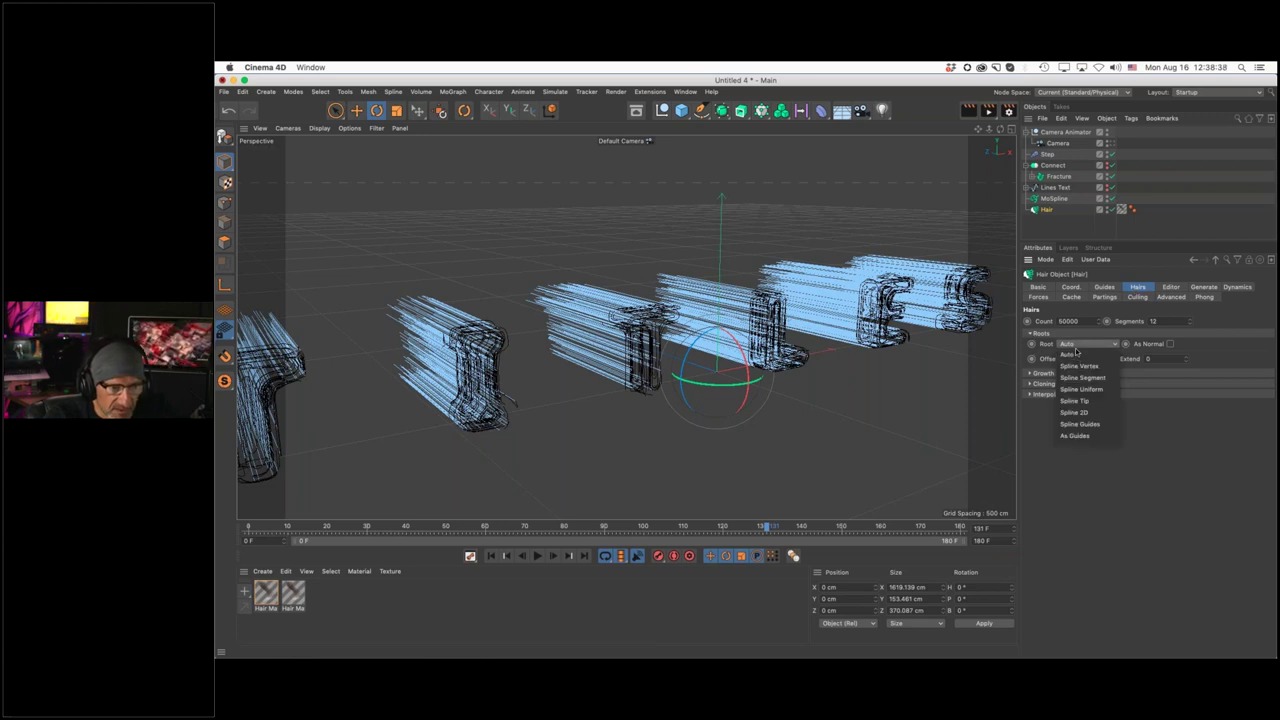
{"action": "left_click", "coordinate": [1076, 436]}
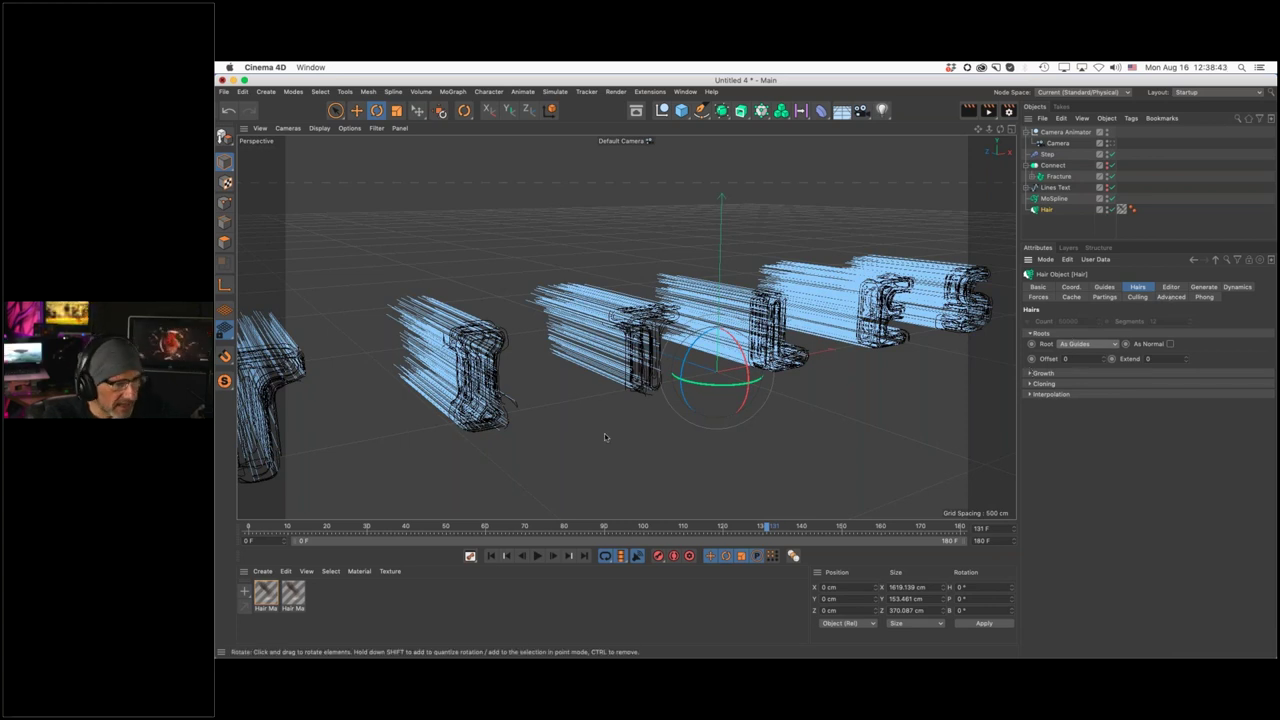
{"action": "left_click", "coordinate": [491, 556]}
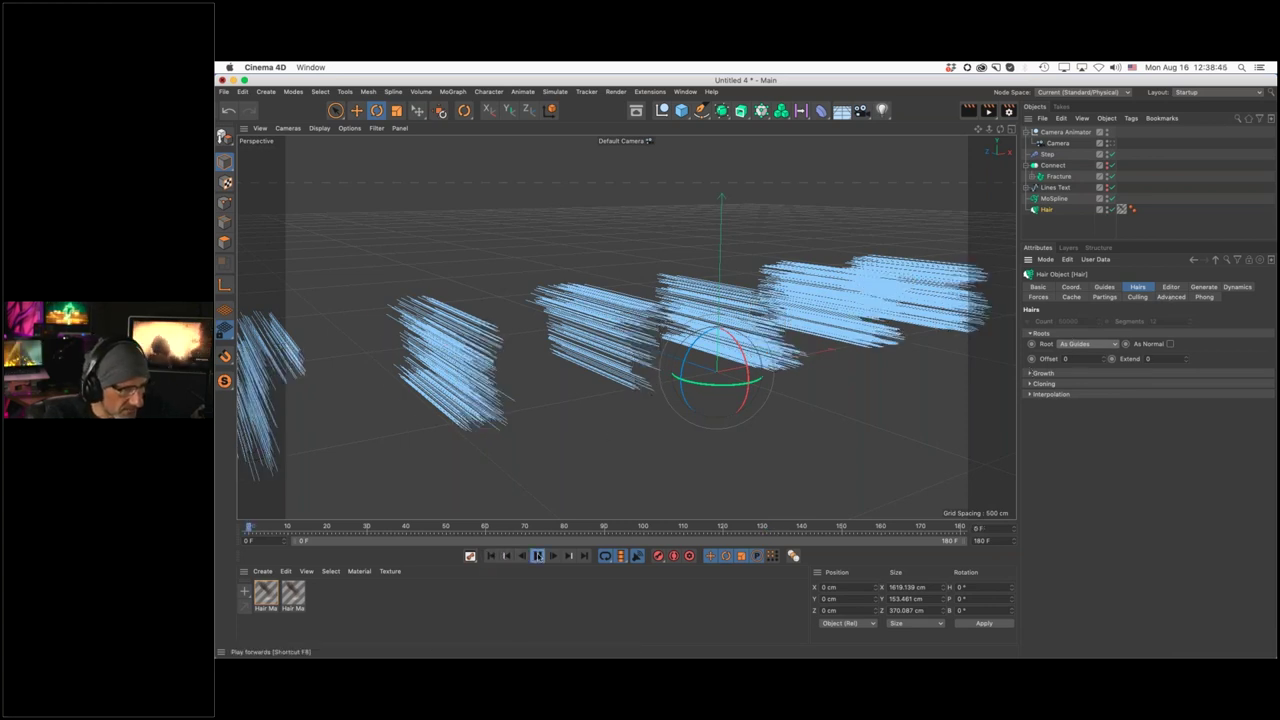
Preview the hair animation, keeping guide growth at Random, and reselect the Hair object
{"action": "left_click", "coordinate": [537, 556]}
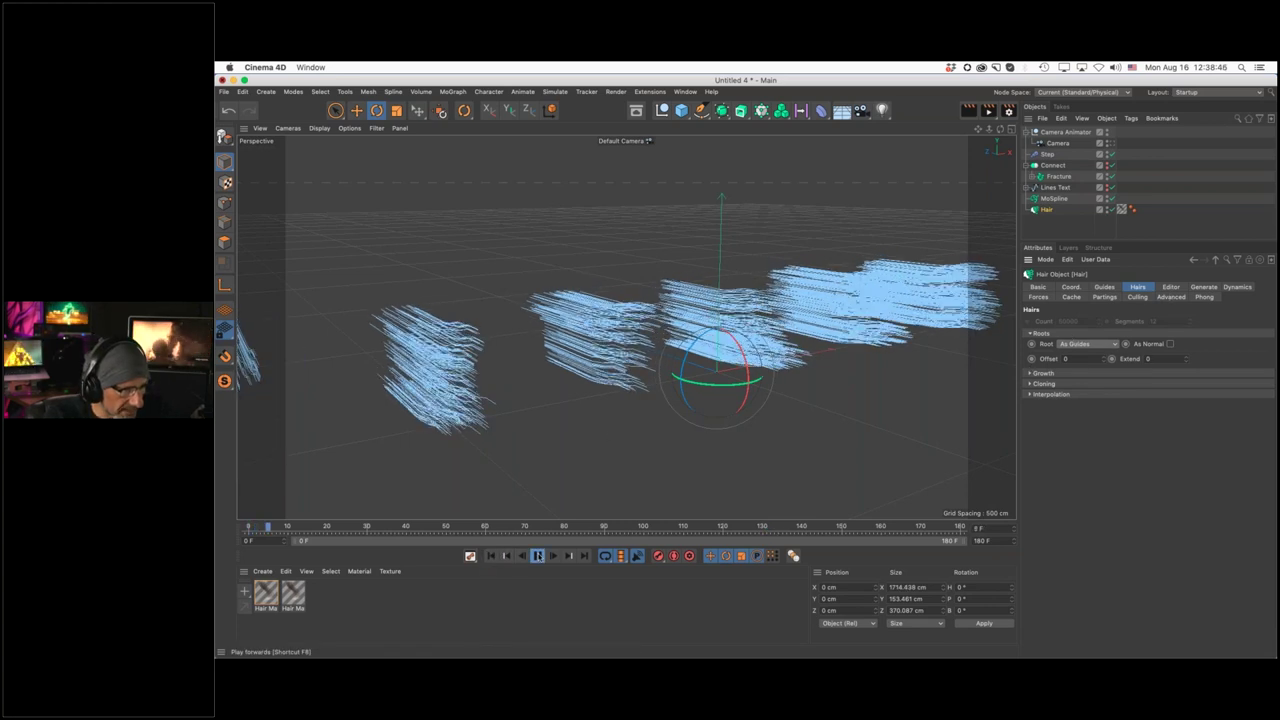
{"action": "left_click", "coordinate": [1101, 287]}
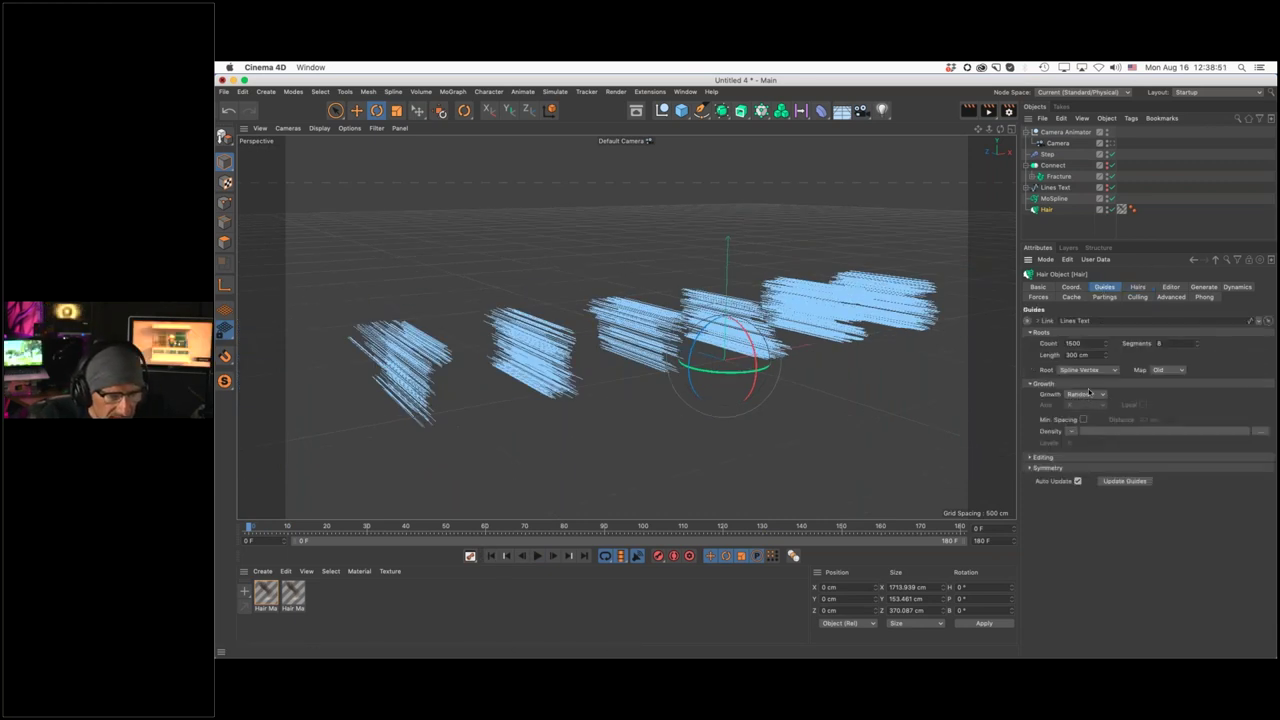
{"action": "left_click", "coordinate": [1090, 394]}
{"action": "left_click", "coordinate": [1080, 396]}
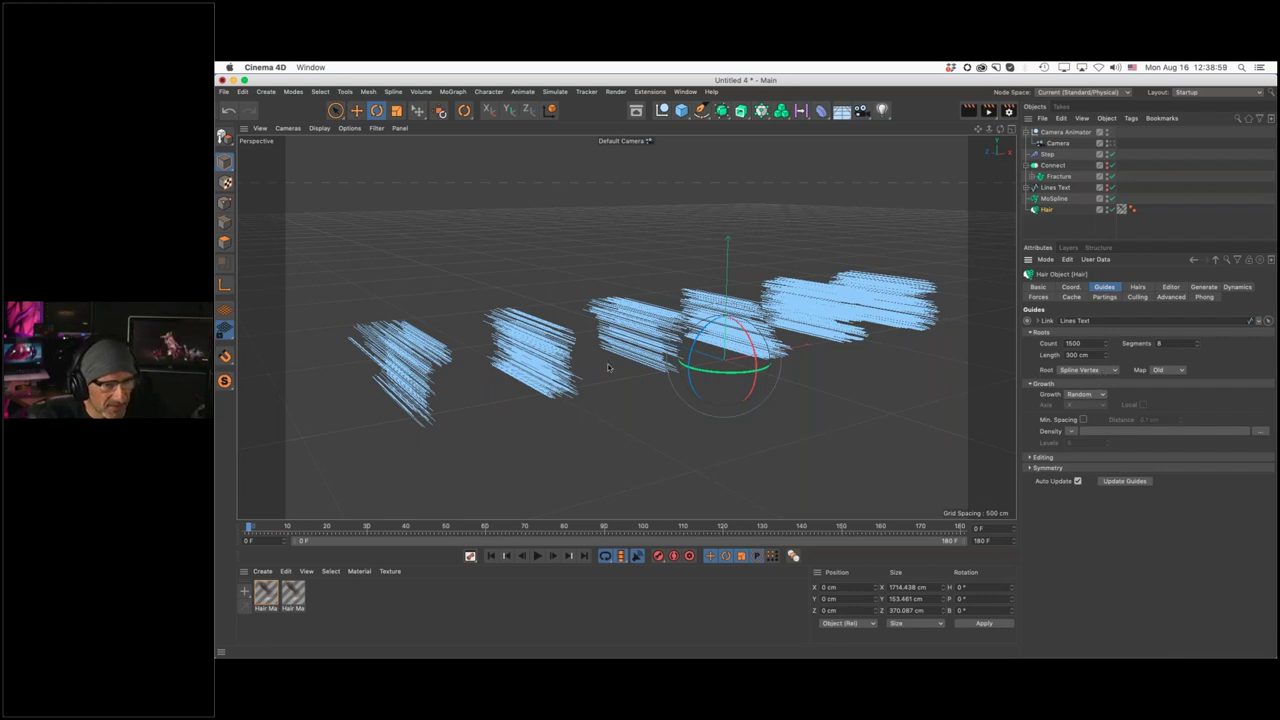
{"action": "left_click_drag", "start_coordinate": [612, 368], "coordinate": [627, 377]}
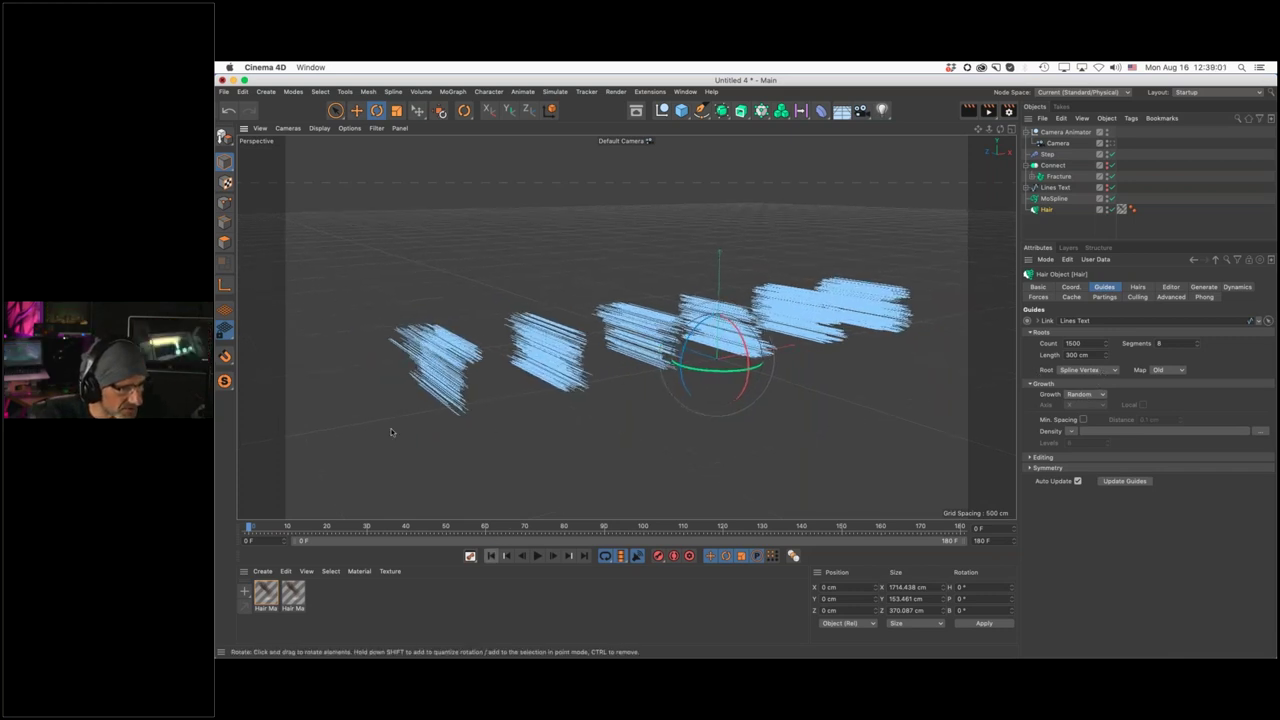
{"action": "left_click", "coordinate": [1048, 218]}
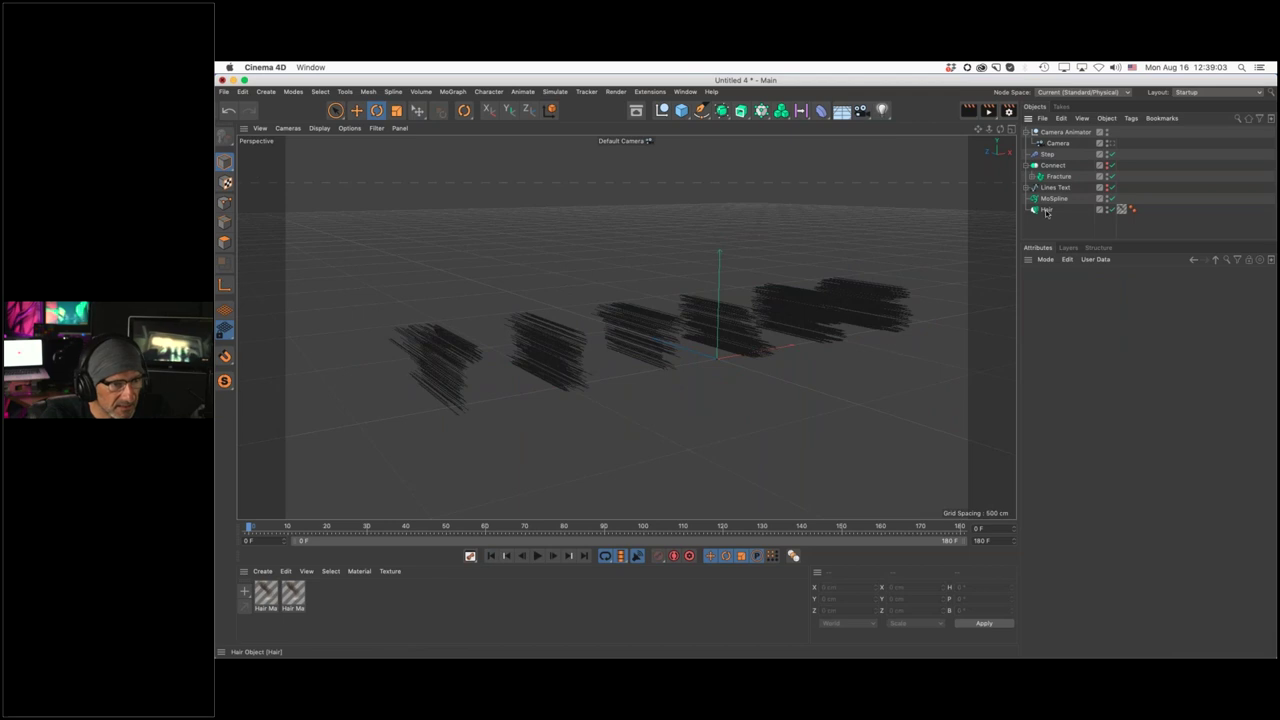
{"action": "left_click", "coordinate": [1046, 210]}
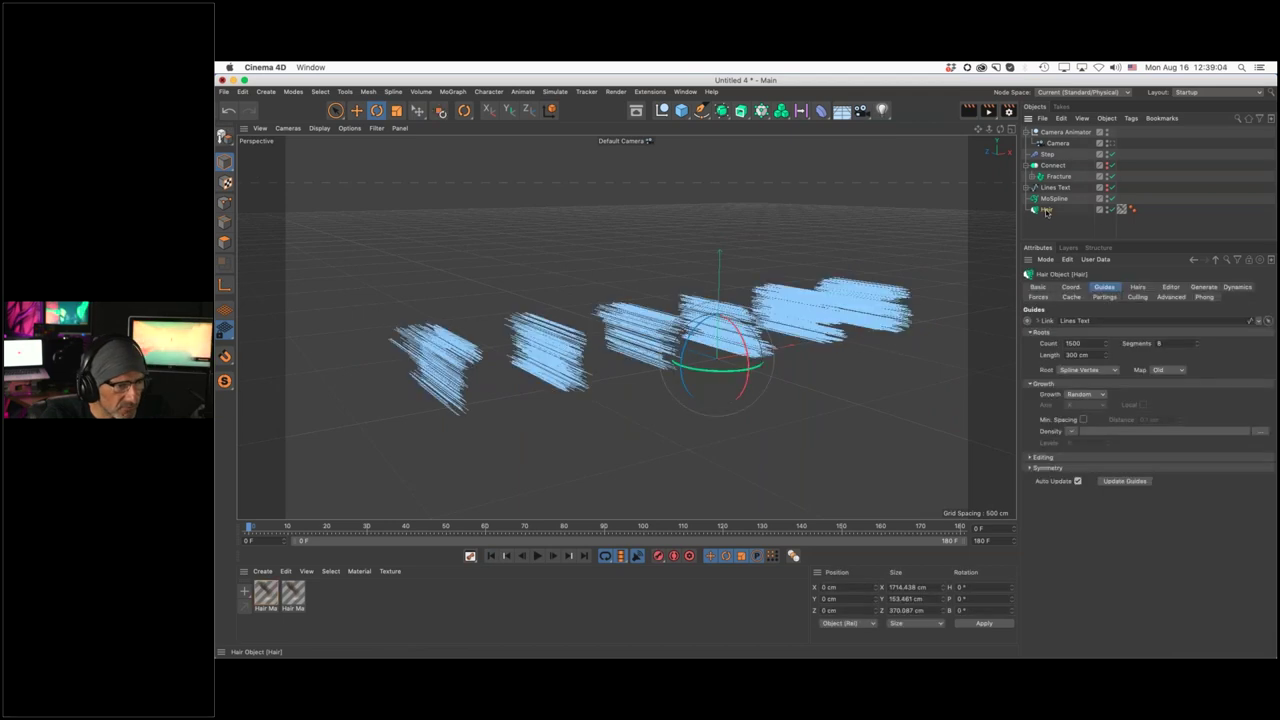
Set the Hair generation Type to Spline and orbit closer to the strands
{"action": "left_click", "coordinate": [1203, 288]}
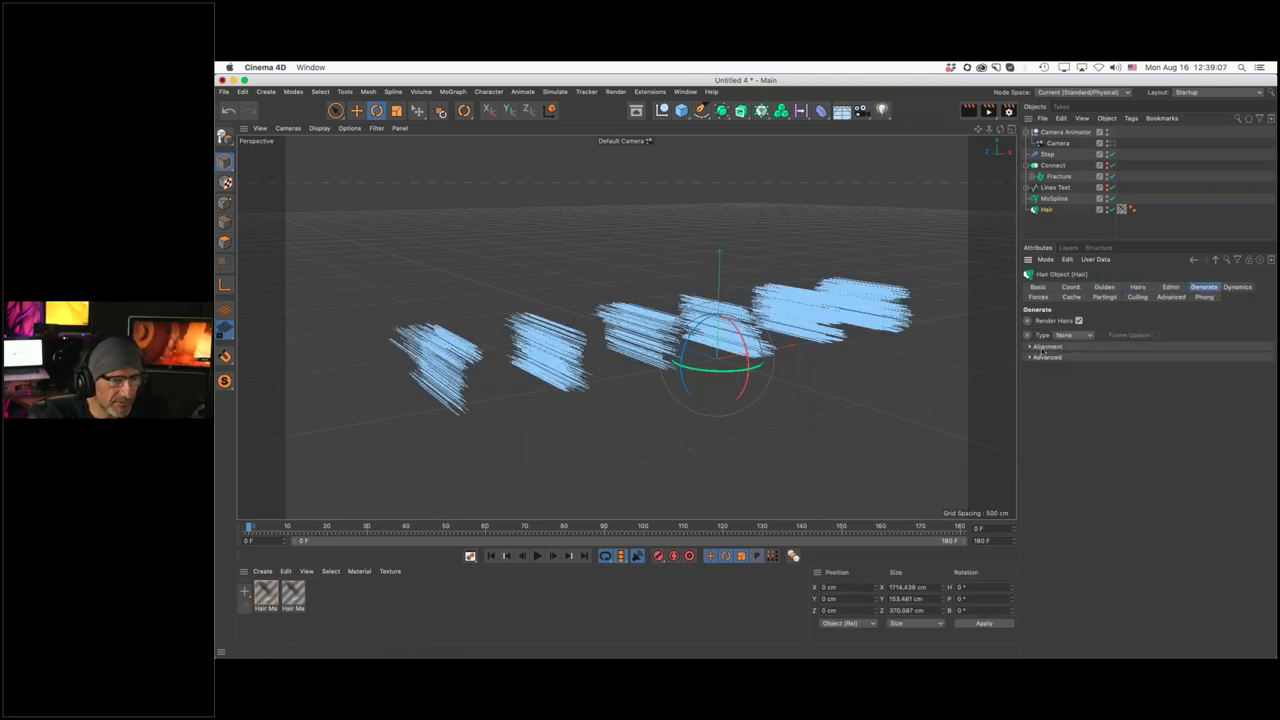
{"action": "left_click", "coordinate": [1070, 337]}
{"action": "left_click", "coordinate": [1081, 358]}
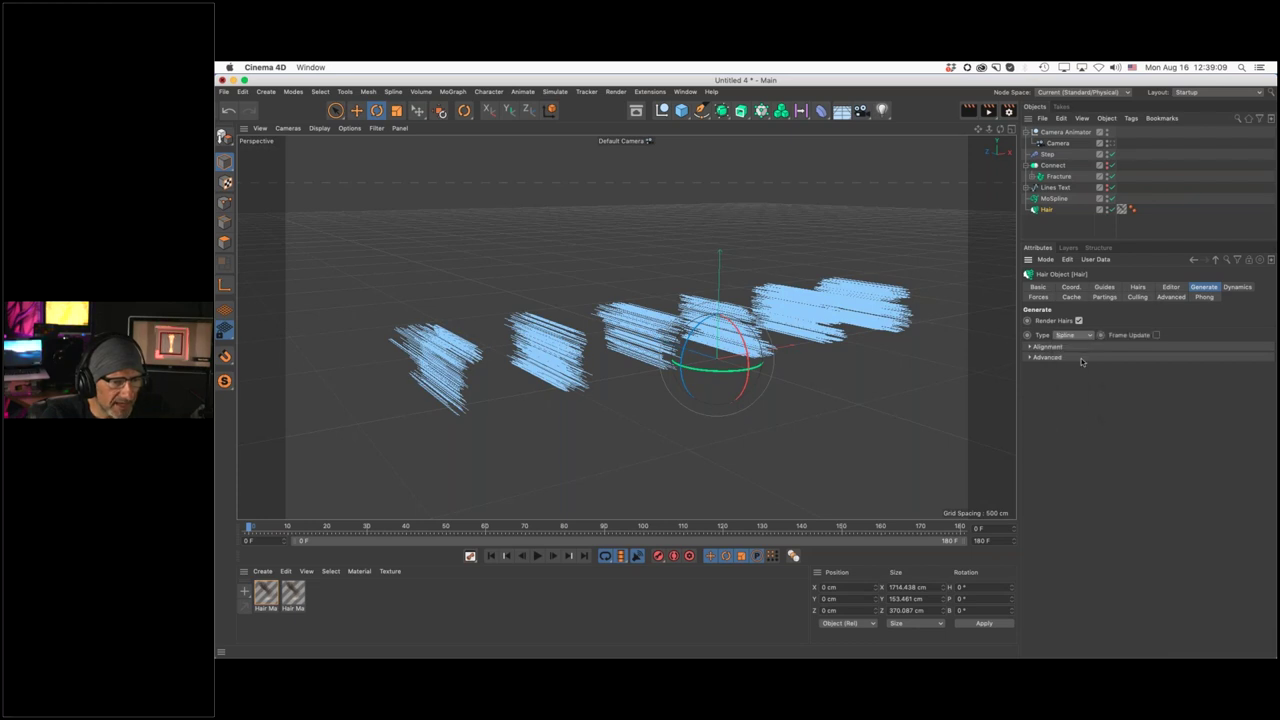
{"action": "left_click", "coordinate": [900, 400]}
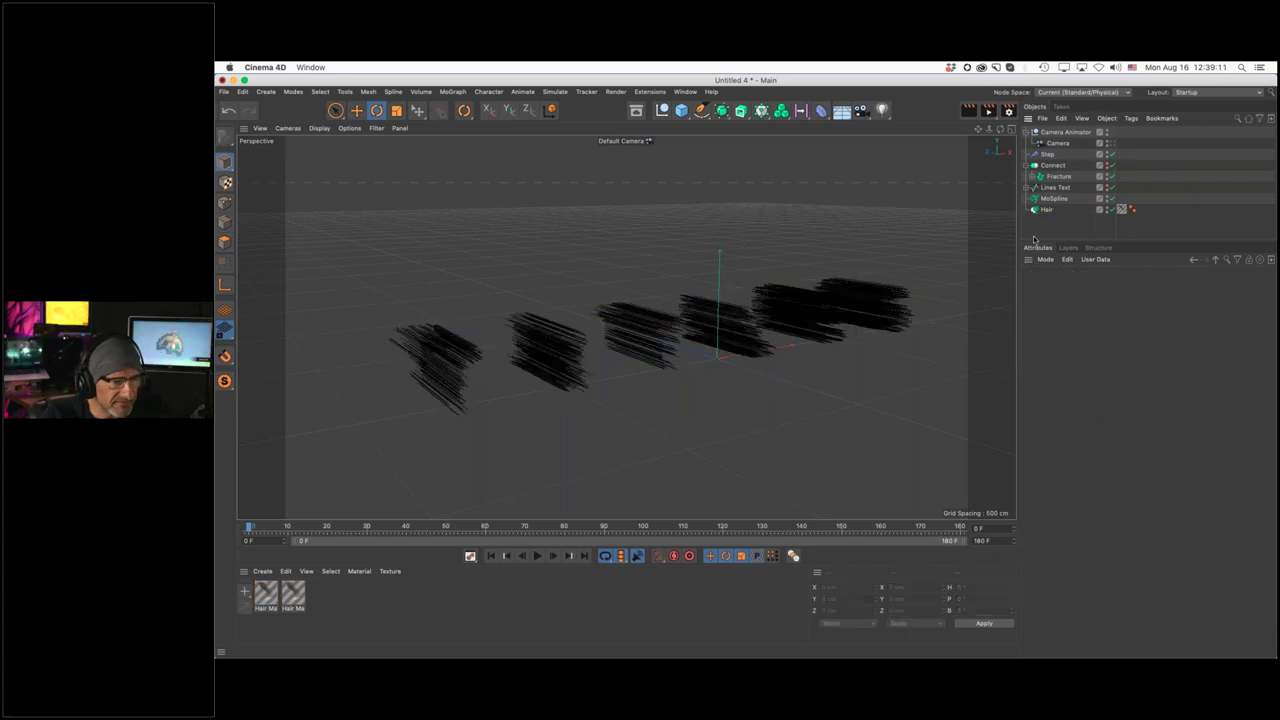
{"action": "left_click_drag", "start_coordinate": [860, 330], "coordinate": [800, 338], "text": "alt"}
{"action": "left_click", "coordinate": [1040, 210]}
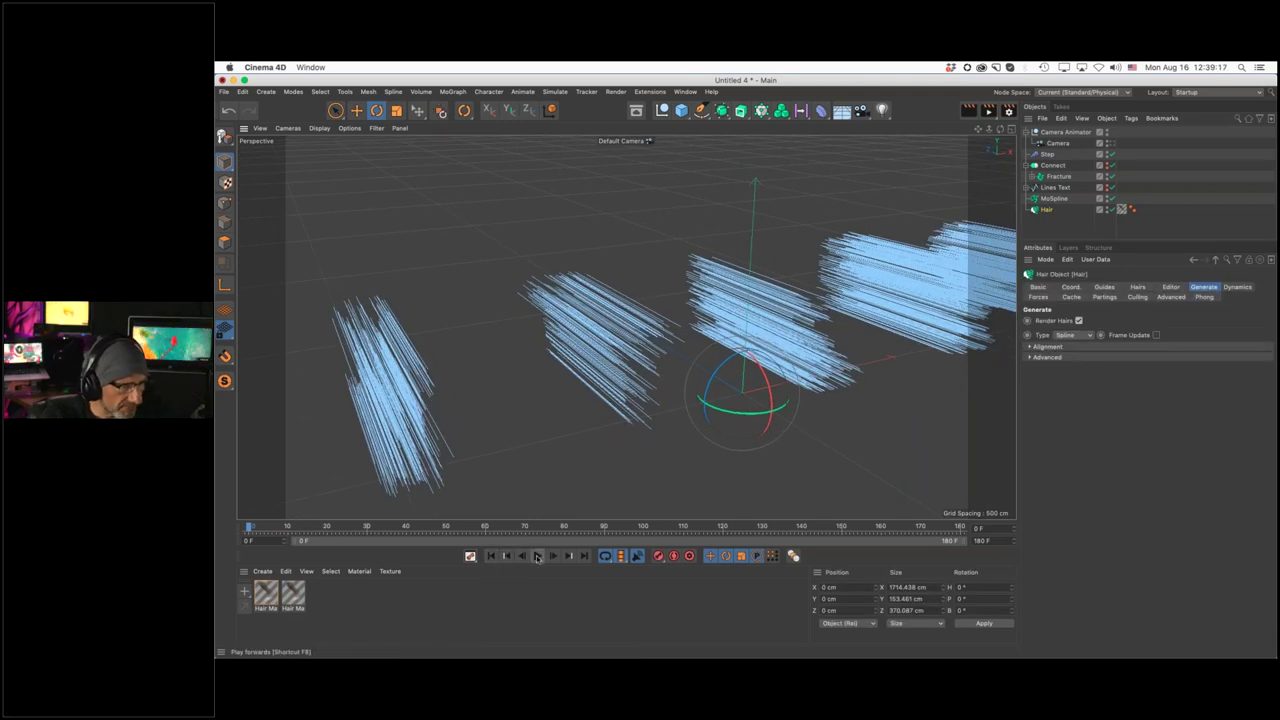
{"action": "left_click", "coordinate": [1065, 224]}
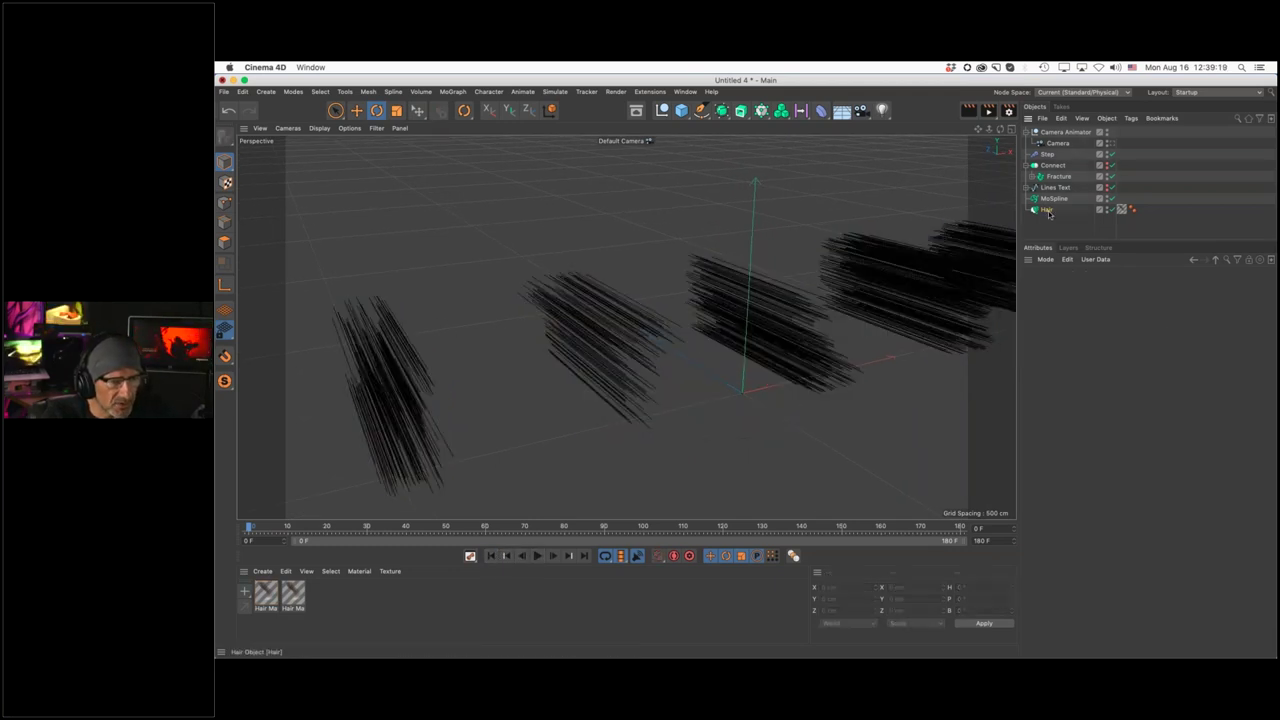
{"action": "left_click", "coordinate": [1046, 210]}
Play the hair animation back, then switch to the 08 Fill Hair 01A.c4d scene
{"action": "left_click", "coordinate": [538, 557]}
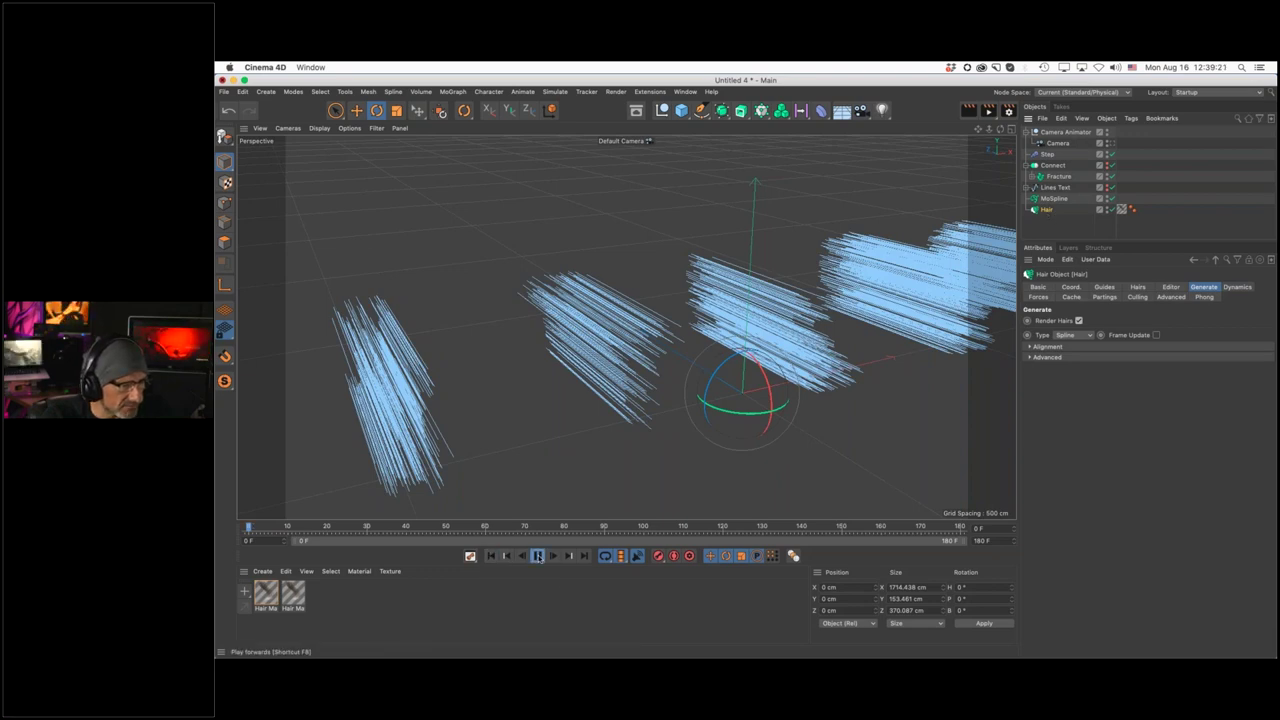
{"action": "left_click", "coordinate": [490, 556]}
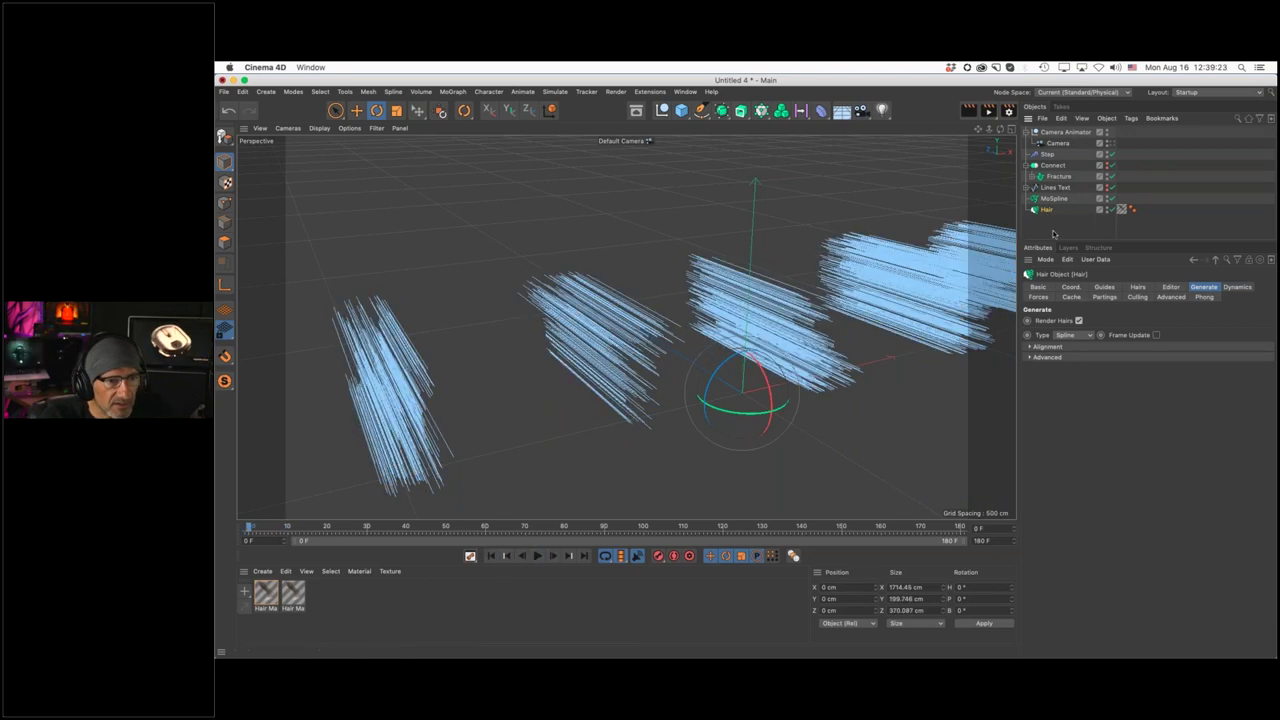
{"action": "left_click", "coordinate": [1048, 224]}
{"action": "left_click", "coordinate": [1046, 210]}
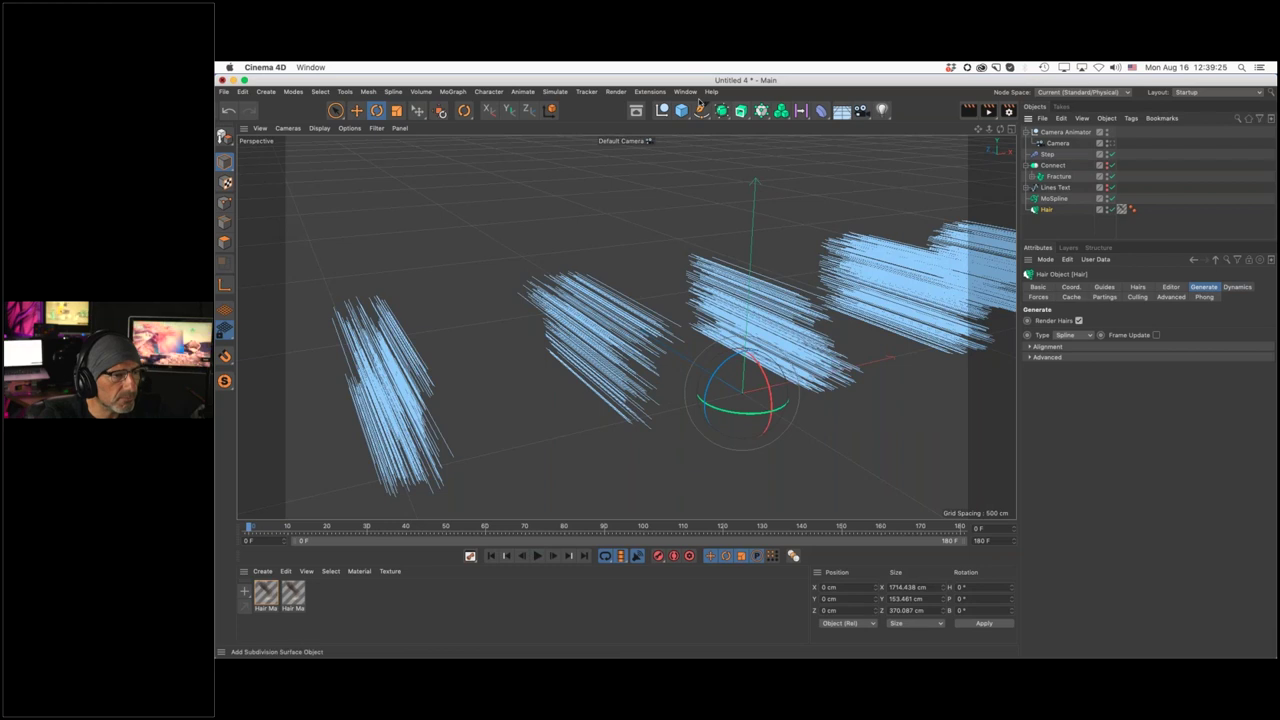
{"action": "left_click", "coordinate": [685, 91]}
{"action": "left_click", "coordinate": [786, 527]}
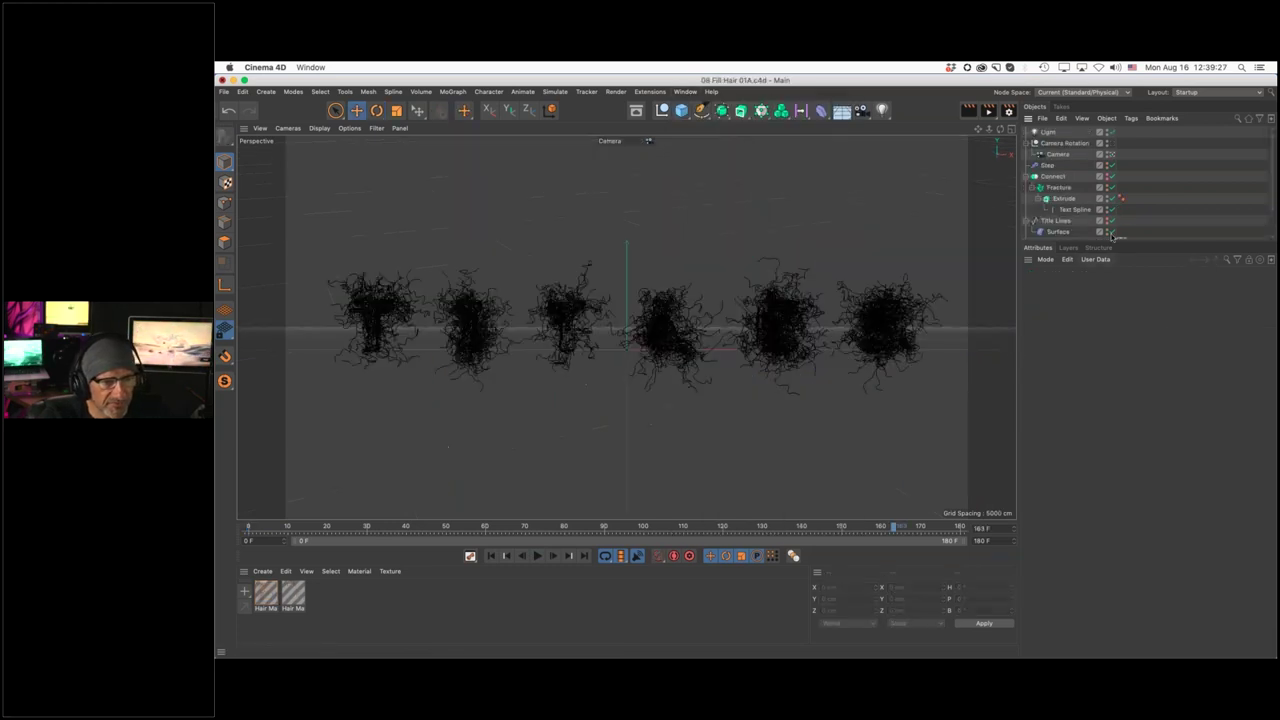
Inspect the reference Hair object's Guides and Hairs settings, then return to Untitled 4
{"action": "key", "text": "super+v"}
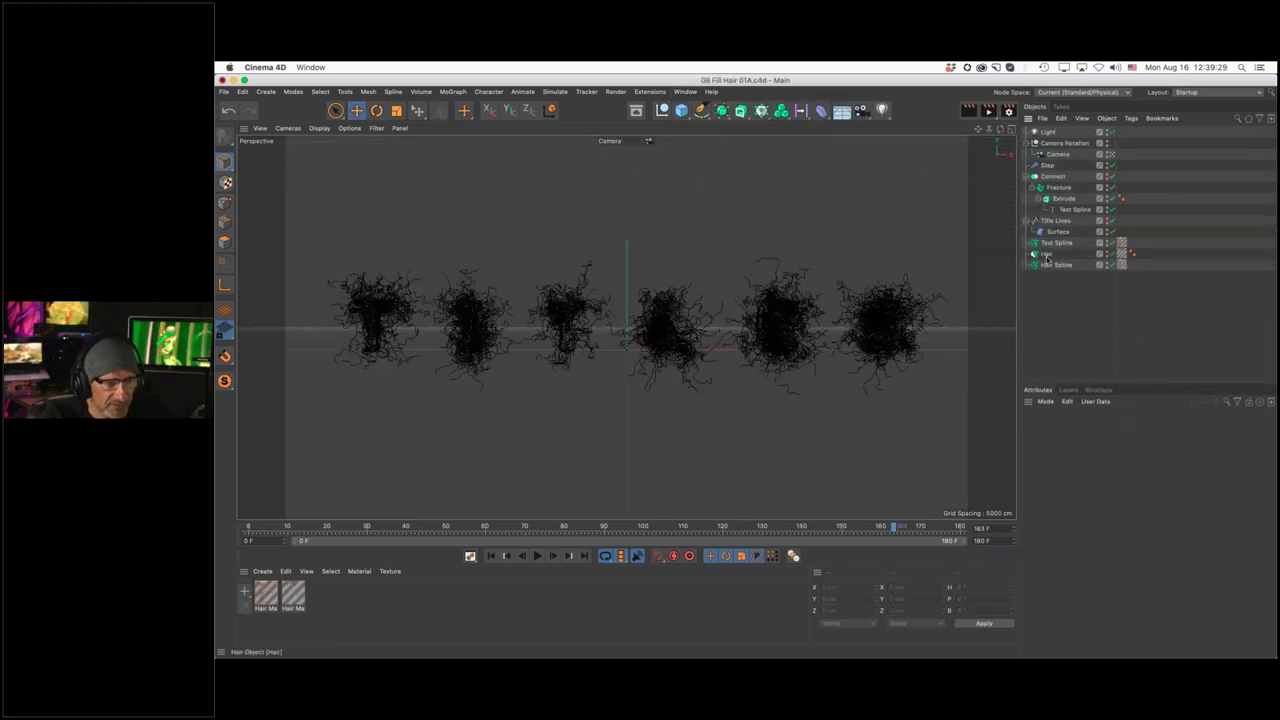
{"action": "left_click", "coordinate": [1046, 255]}
{"action": "left_click", "coordinate": [1104, 428]}
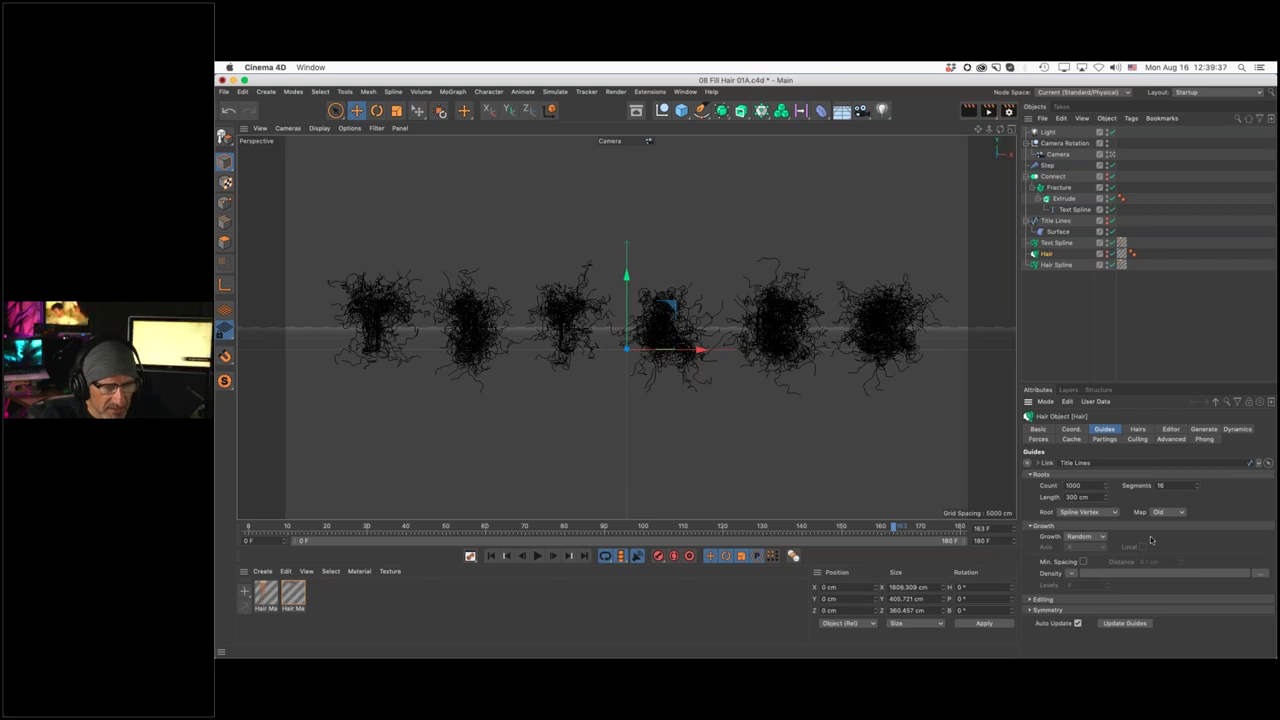
{"action": "left_click", "coordinate": [1139, 430]}
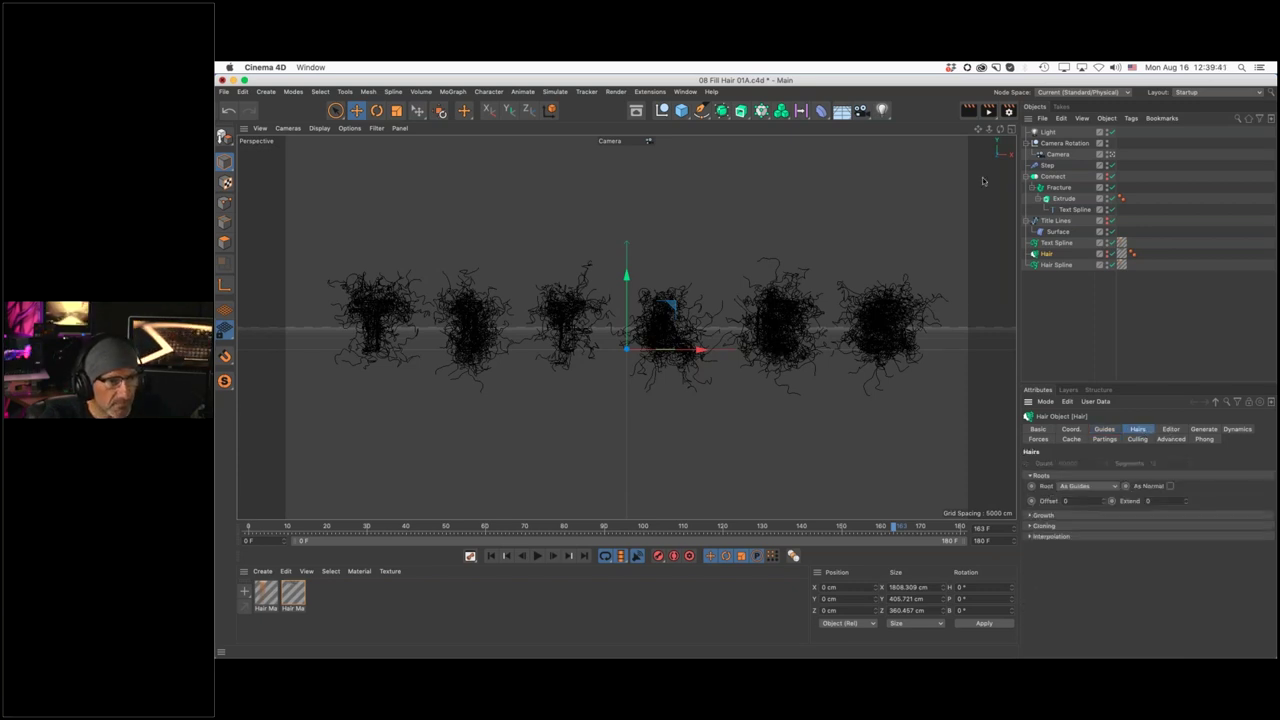
{"action": "left_click", "coordinate": [686, 91]}
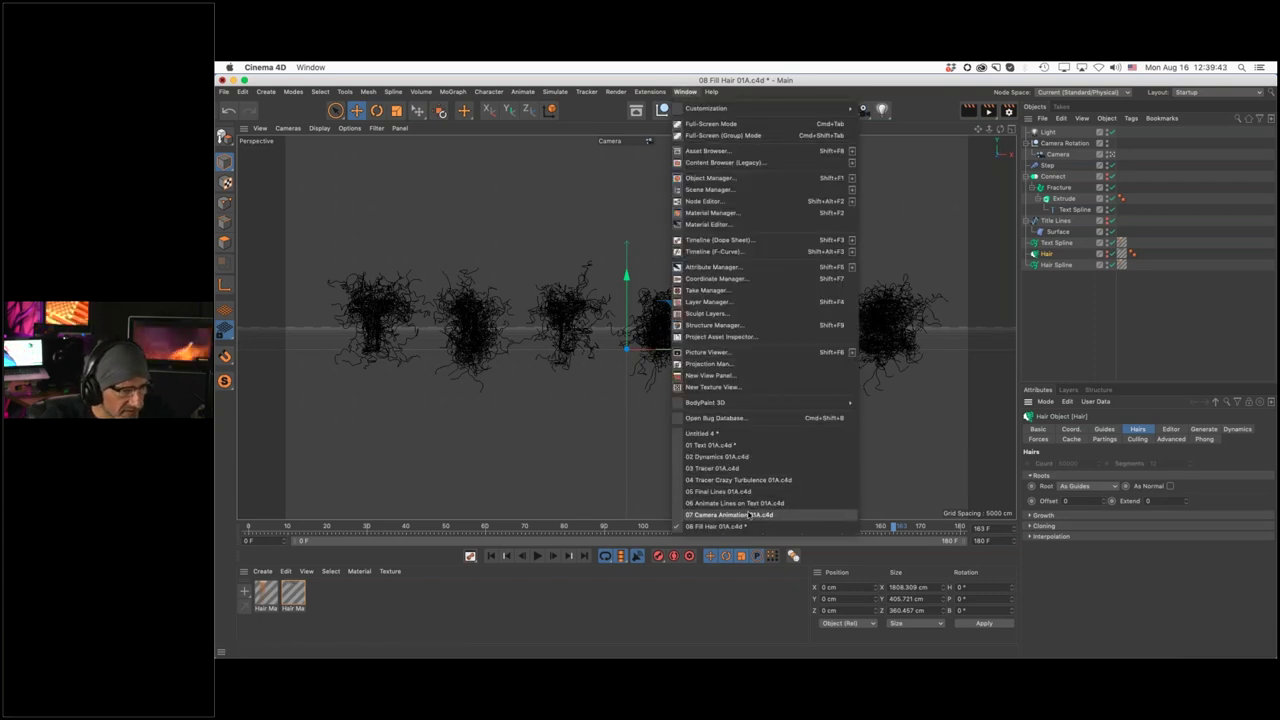
{"action": "left_click", "coordinate": [728, 433]}
Select Hair and confirm its guide growth stays Random
{"action": "left_click", "coordinate": [1046, 211]}
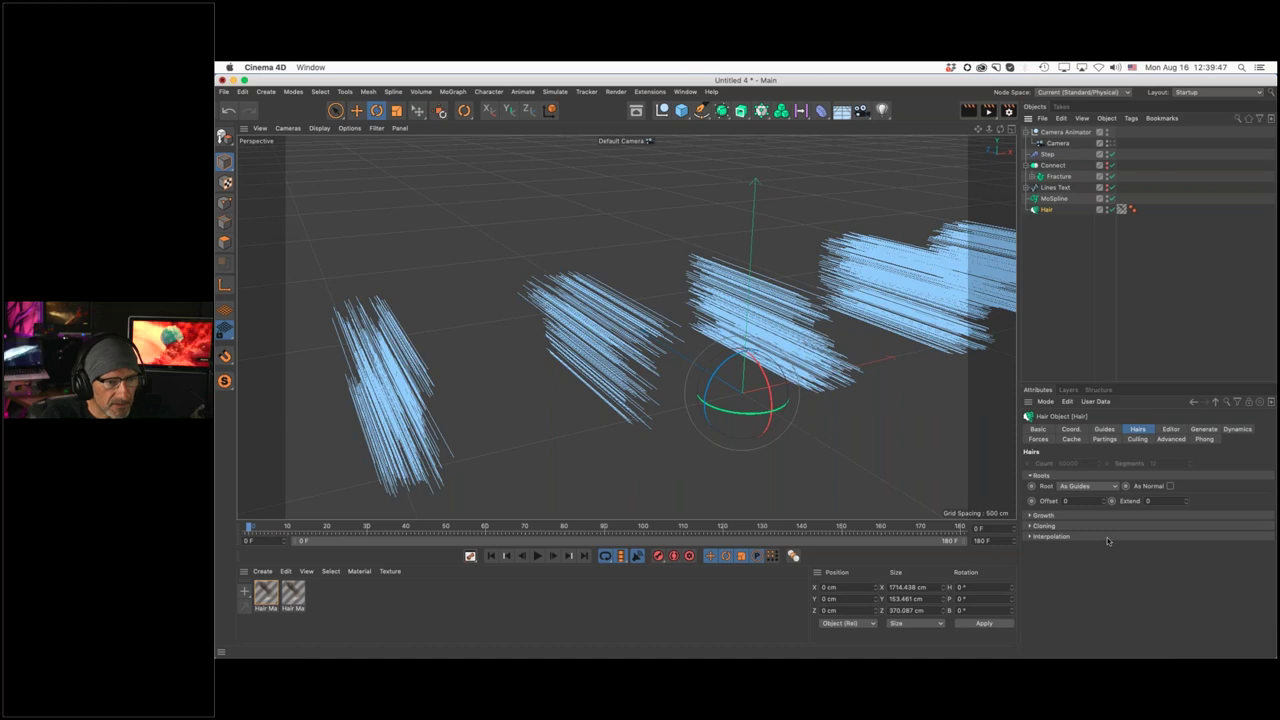
{"action": "left_click", "coordinate": [1104, 429]}
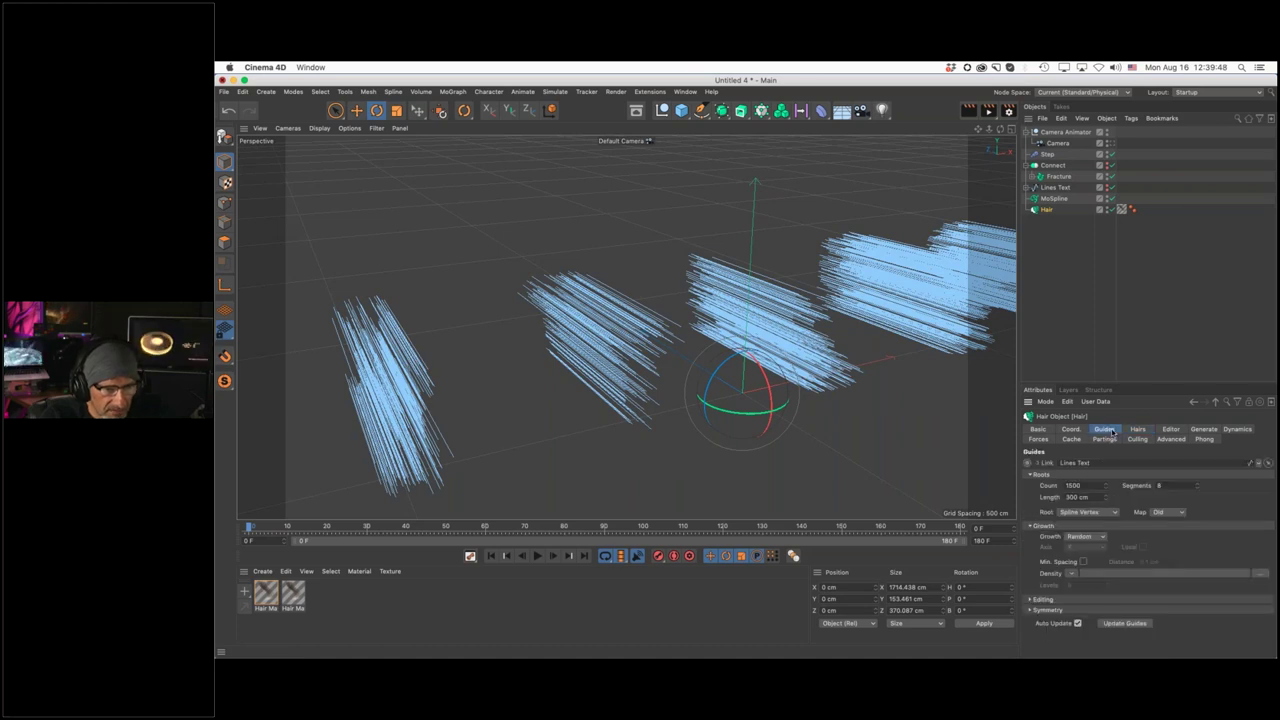
{"action": "left_click", "coordinate": [1099, 538]}
{"action": "left_click", "coordinate": [1098, 569]}
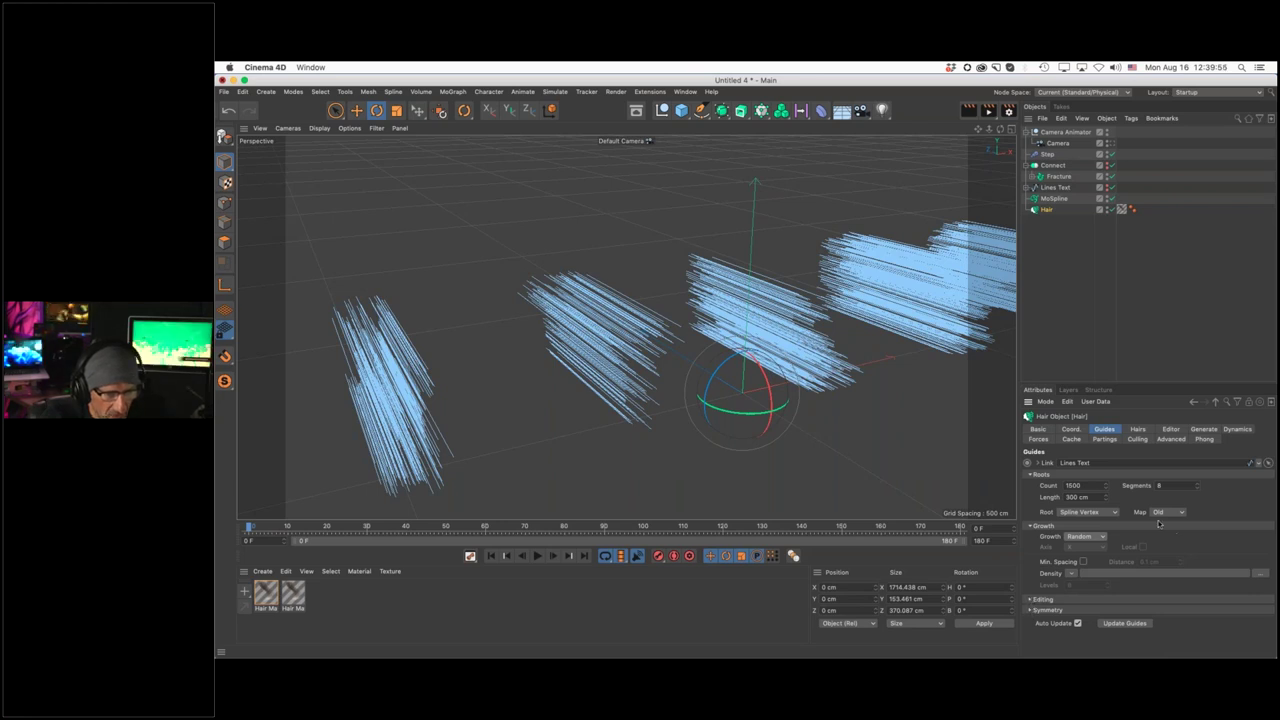
Try Spline Segment roots, revert to Spline Vertex, then play and orbit the simulation
{"action": "left_click", "coordinate": [1090, 513]}
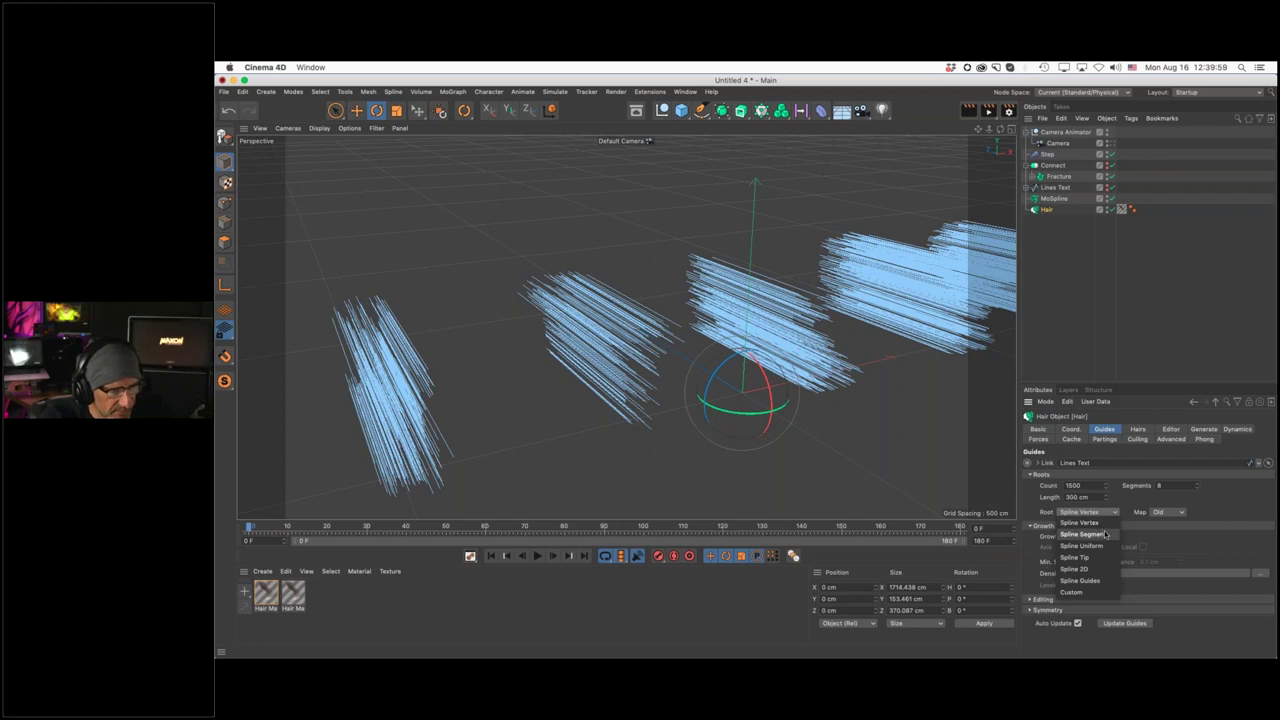
{"action": "left_click", "coordinate": [1088, 534]}
{"action": "left_click", "coordinate": [1087, 512]}
{"action": "left_click", "coordinate": [1088, 519]}
{"action": "left_click", "coordinate": [537, 556]}
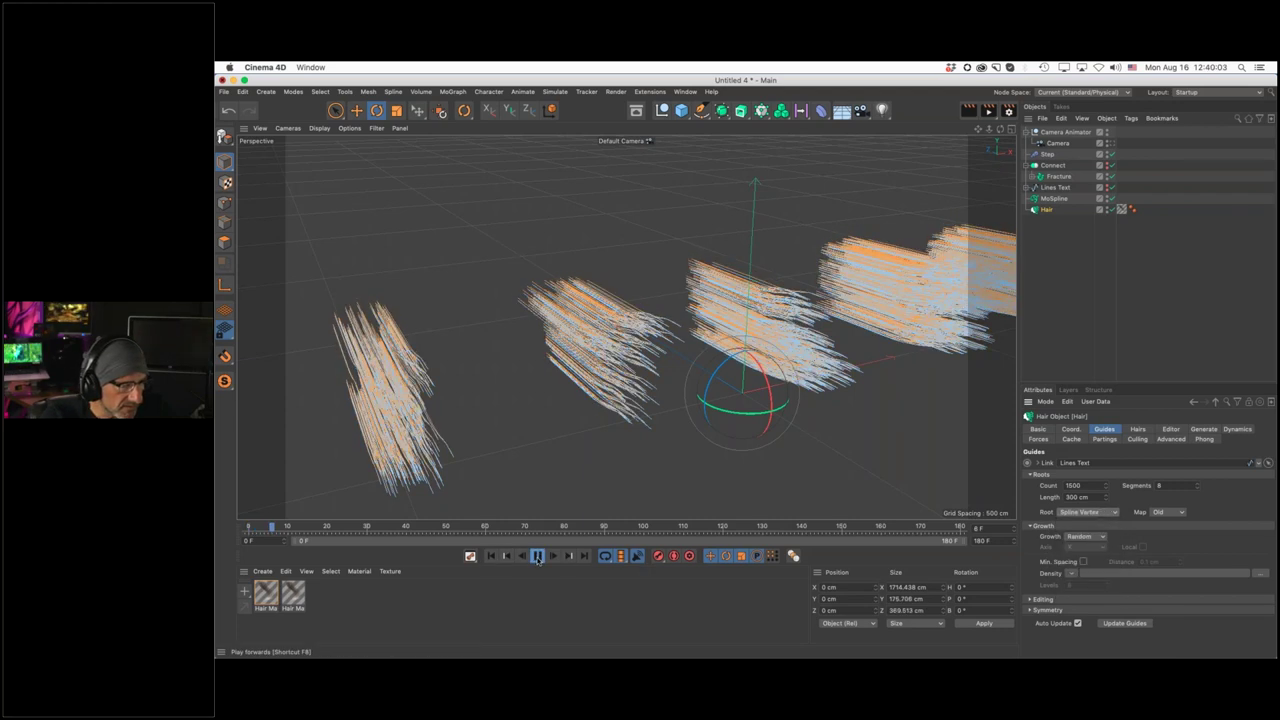
{"action": "left_click_drag", "start_coordinate": [920, 291], "coordinate": [848, 300], "text": "alt"}
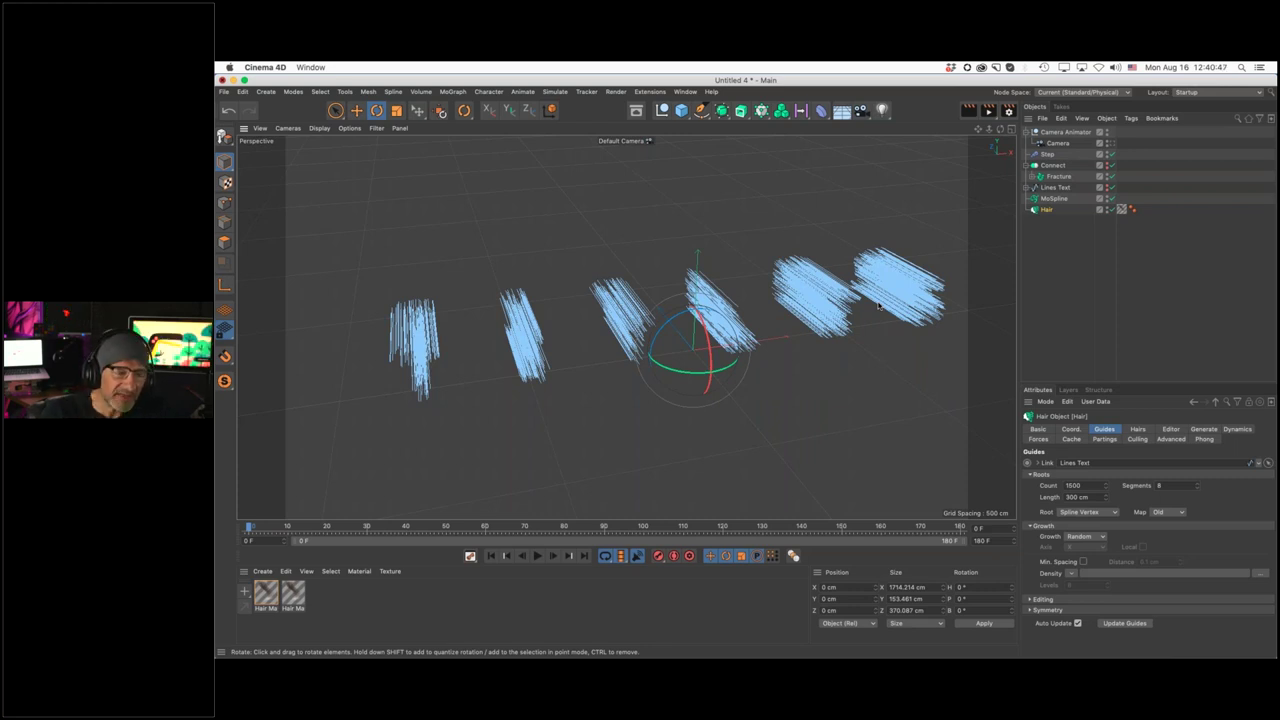
Set the project's dynamics Gravity to 0 cm and test-play the simulation
{"action": "left_click", "coordinate": [242, 91]}
{"action": "left_click", "coordinate": [295, 198]}
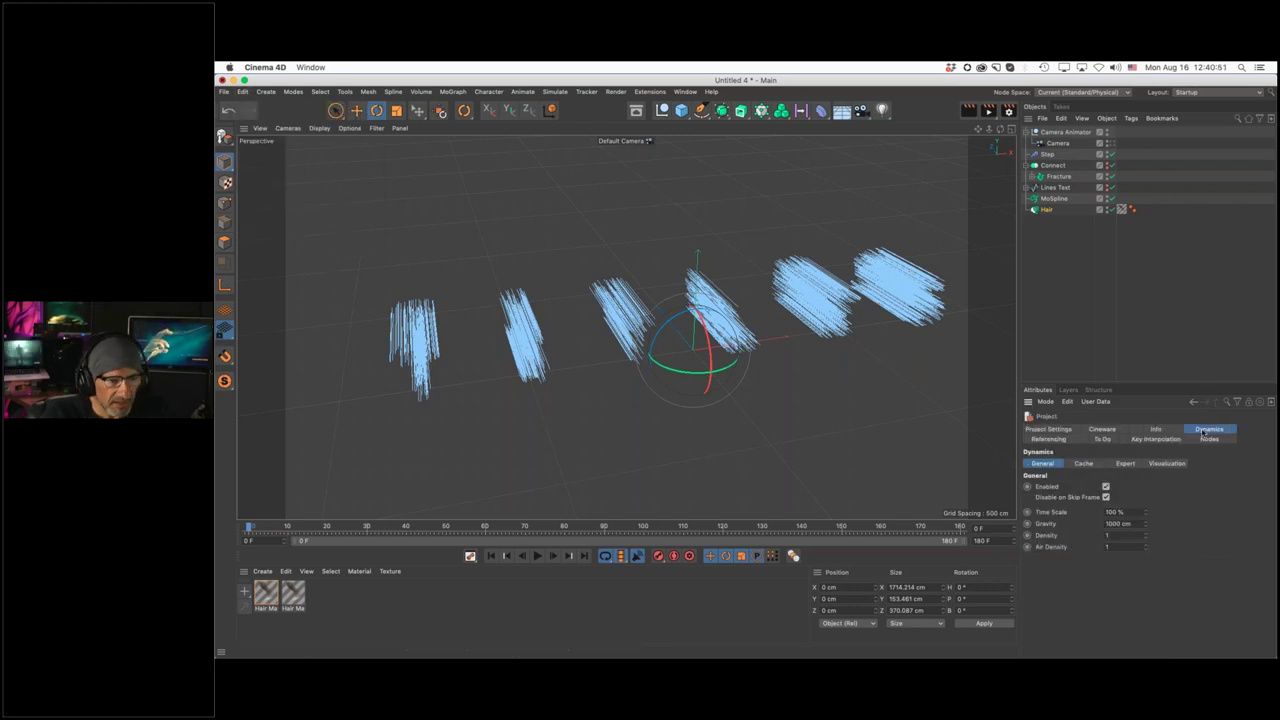
{"action": "double_click", "coordinate": [1126, 523]}
{"action": "type", "text": "0"}
{"action": "key", "text": "Return"}
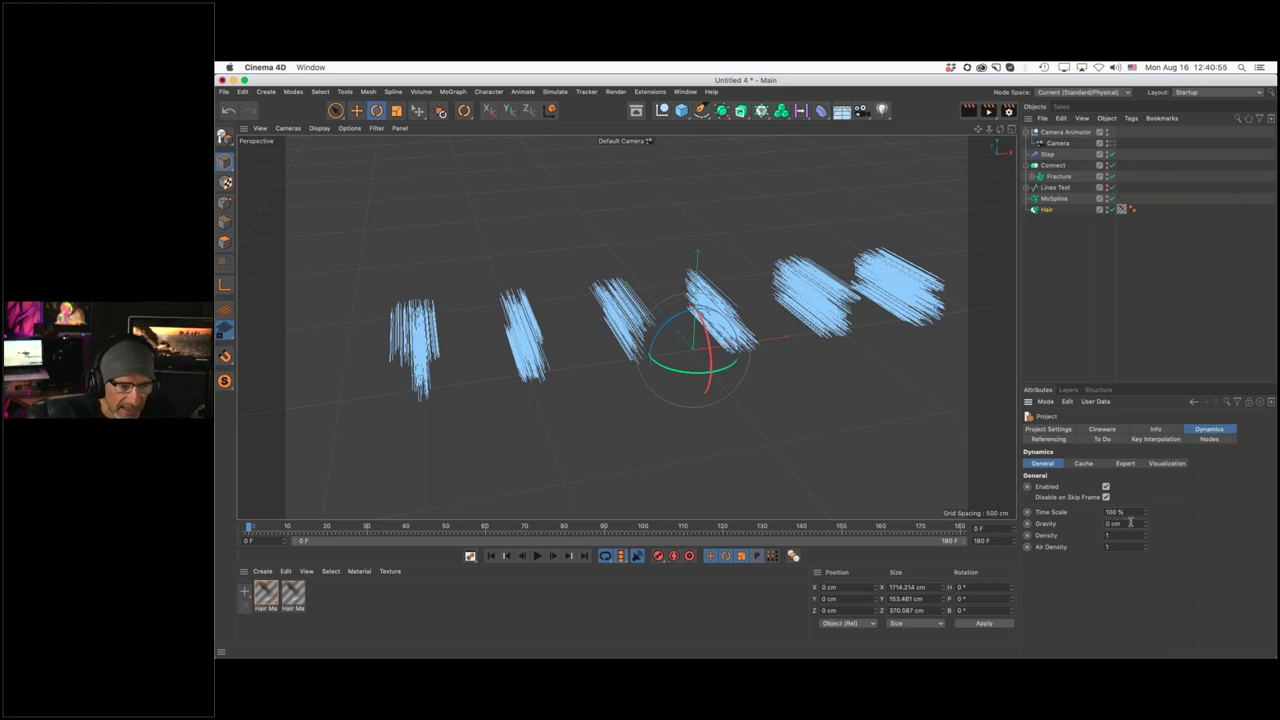
{"action": "left_click", "coordinate": [537, 556]}
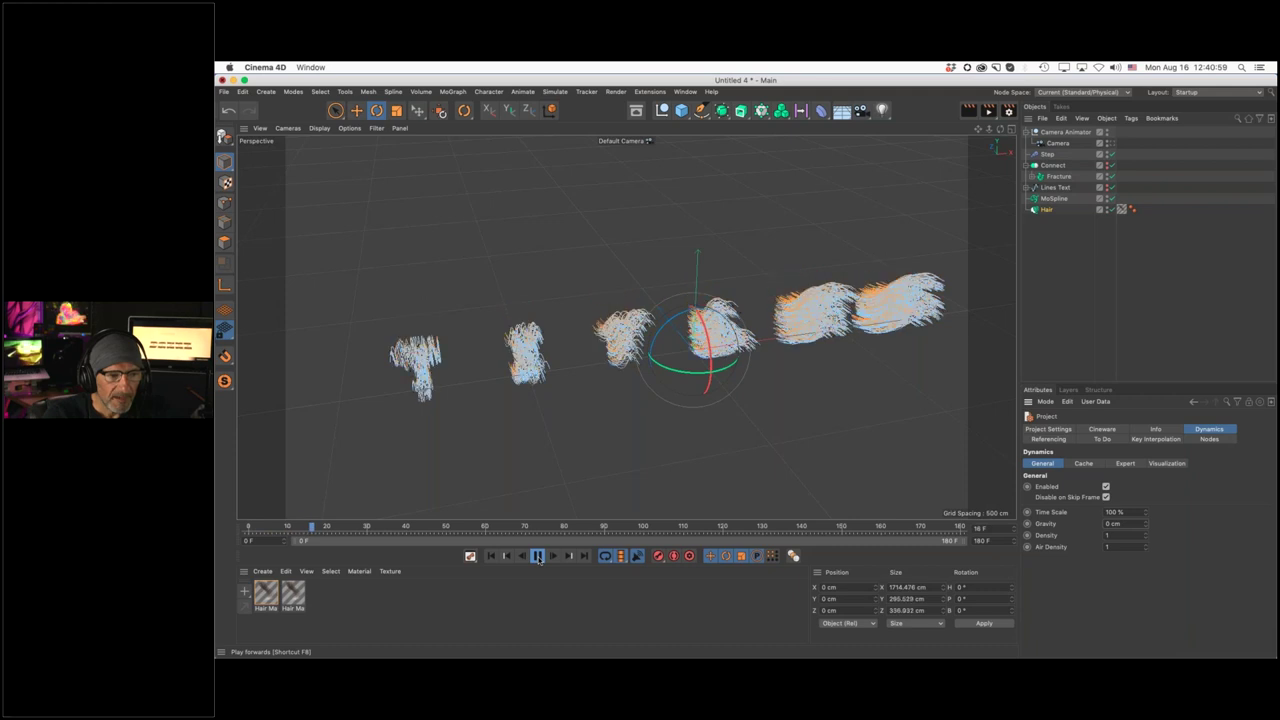
{"action": "left_click", "coordinate": [537, 556]}
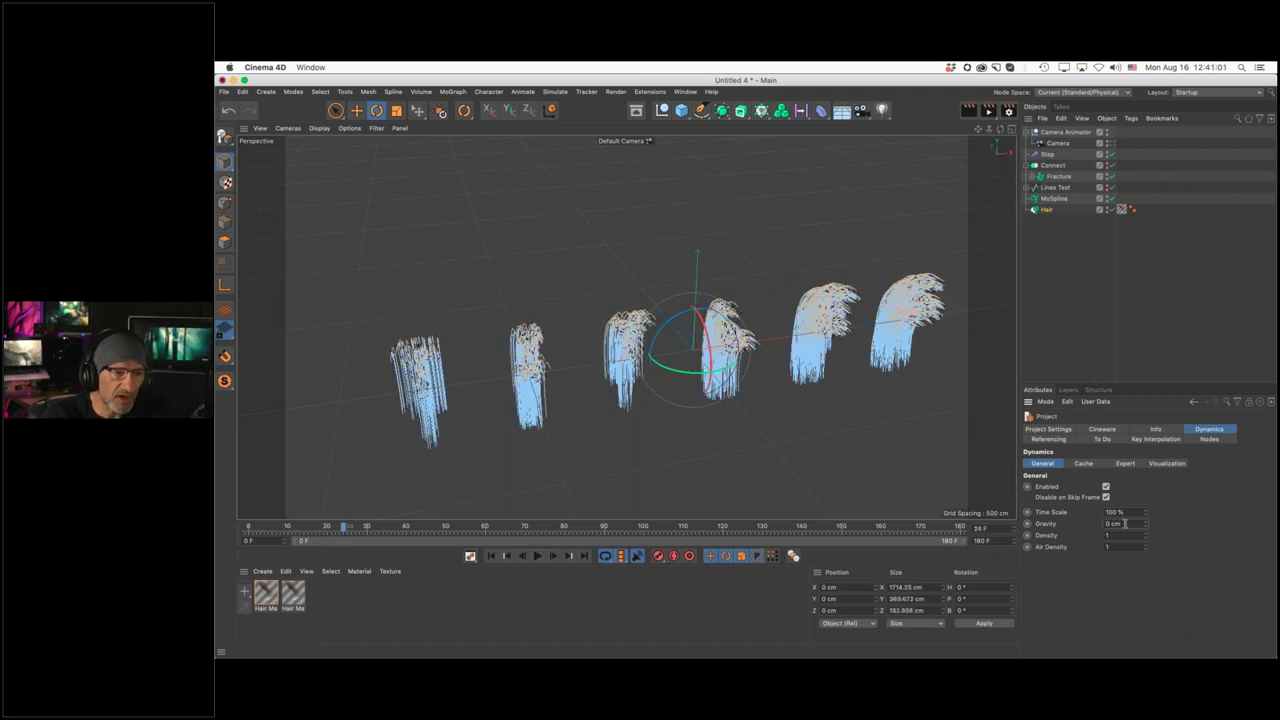
Set the Hair object's Forces Gravity to 0
{"action": "left_click", "coordinate": [1045, 210]}
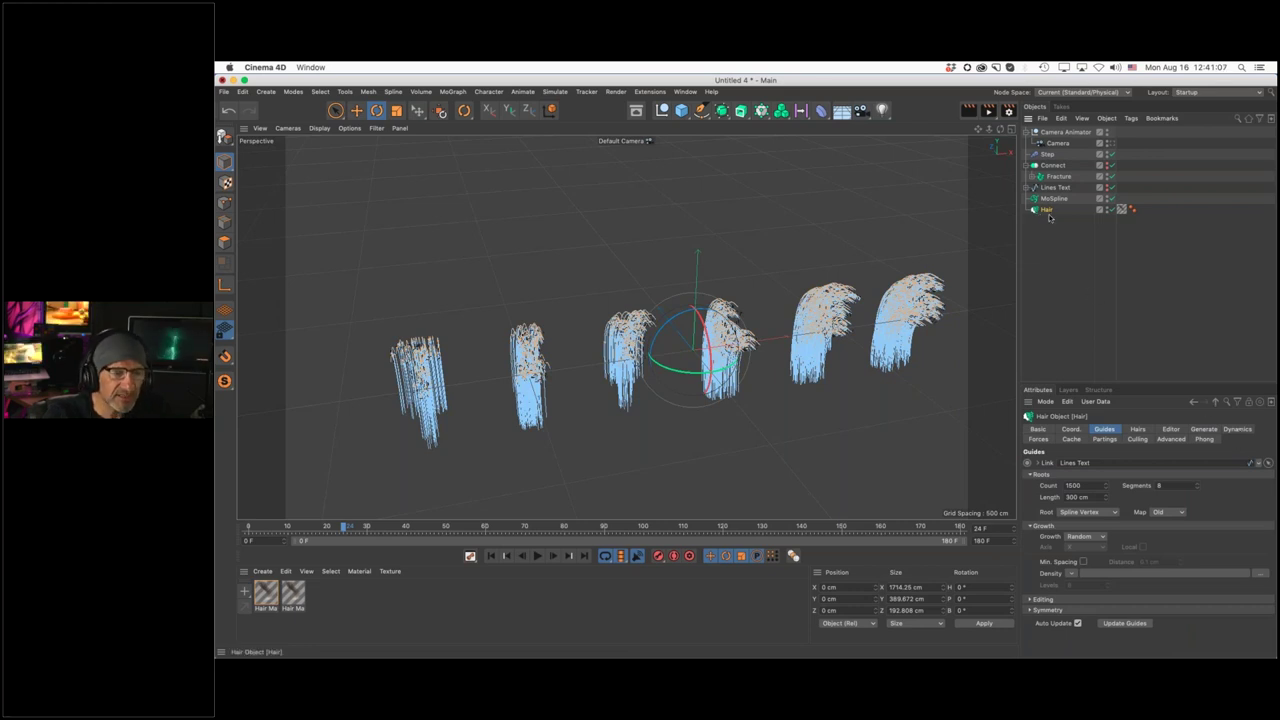
{"action": "left_click", "coordinate": [1238, 429]}
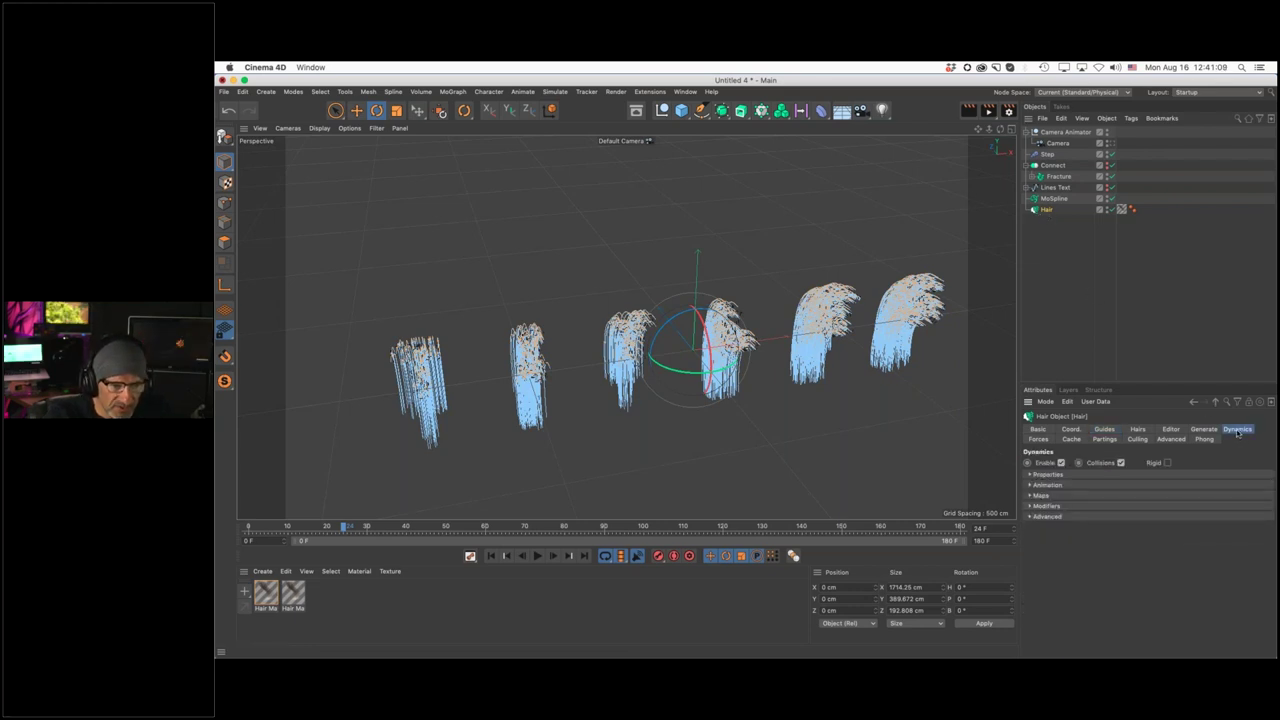
{"action": "left_click", "coordinate": [1039, 439]}
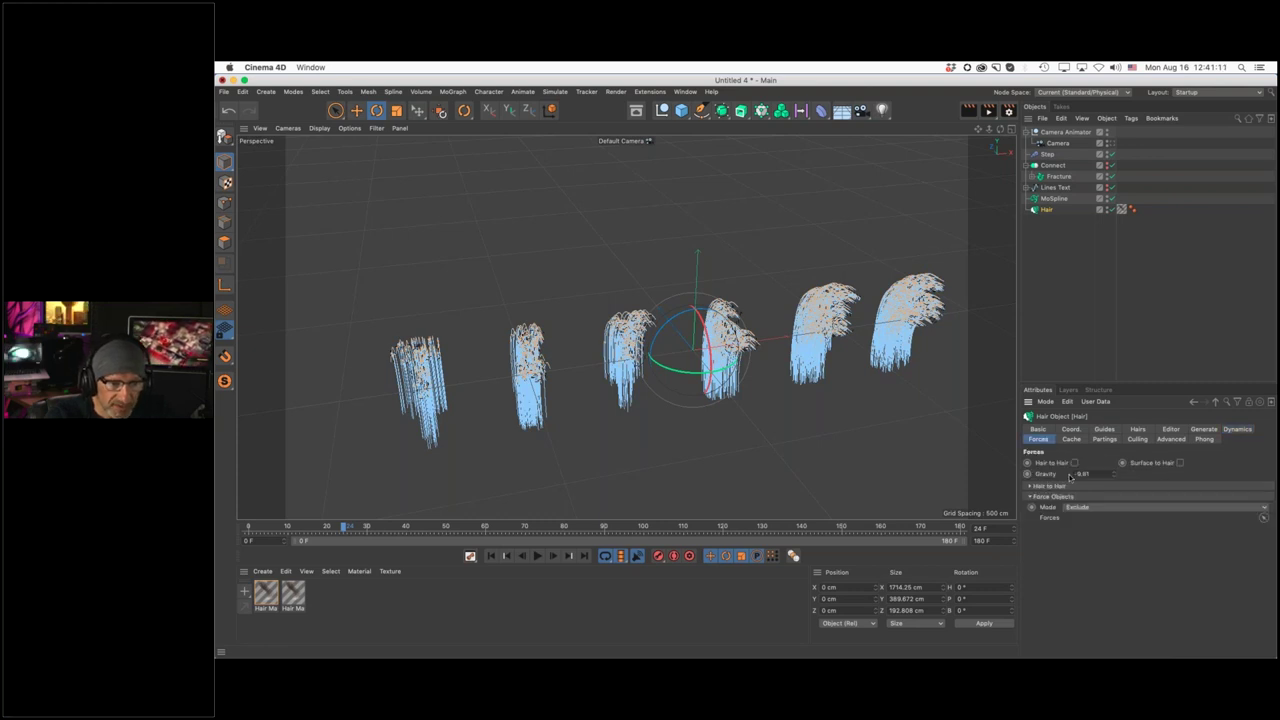
{"action": "left_click", "coordinate": [1098, 473]}
{"action": "type", "text": "0"}
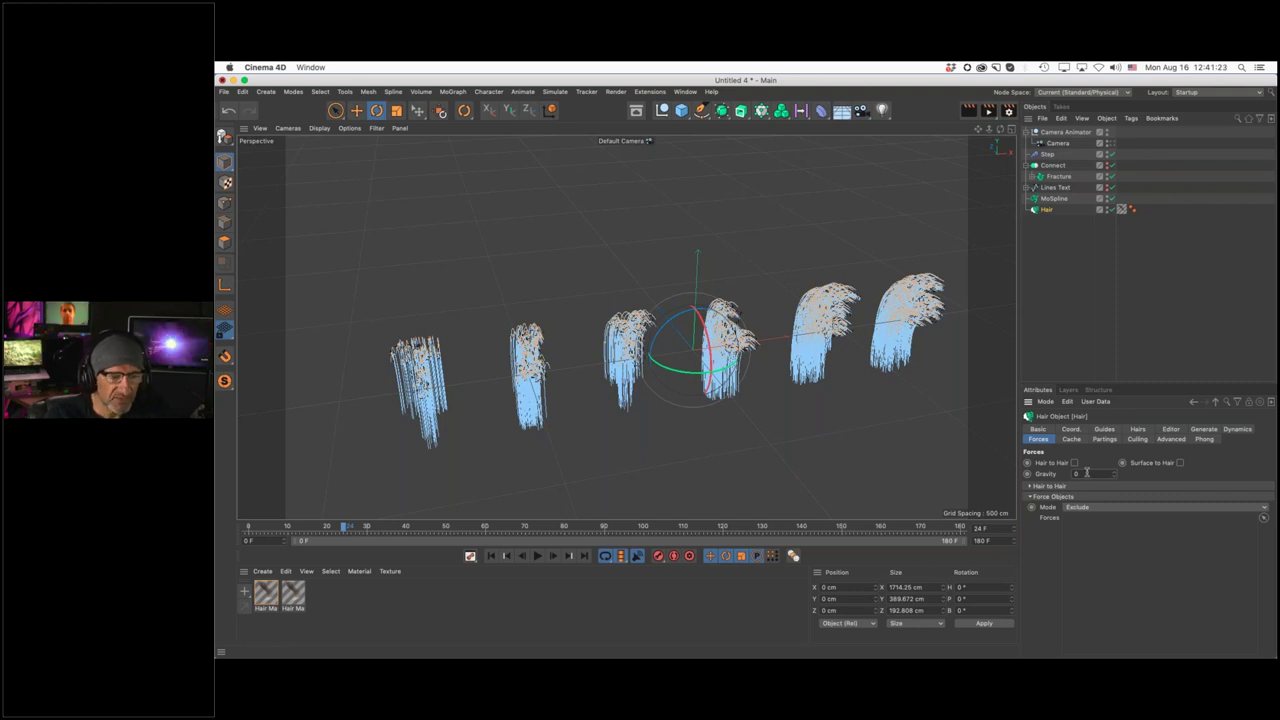
{"action": "left_click", "coordinate": [1049, 226]}
{"action": "left_click", "coordinate": [555, 91]}
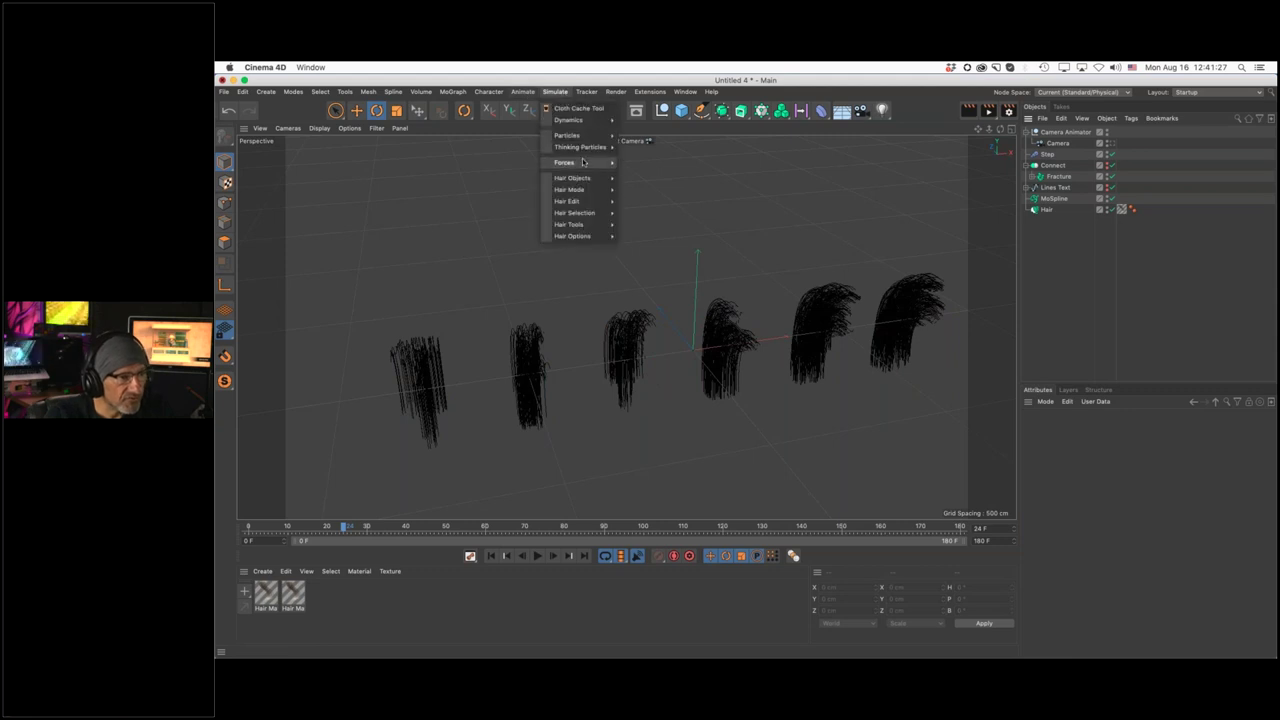
{"action": "mouse_move", "coordinate": [565, 162]}
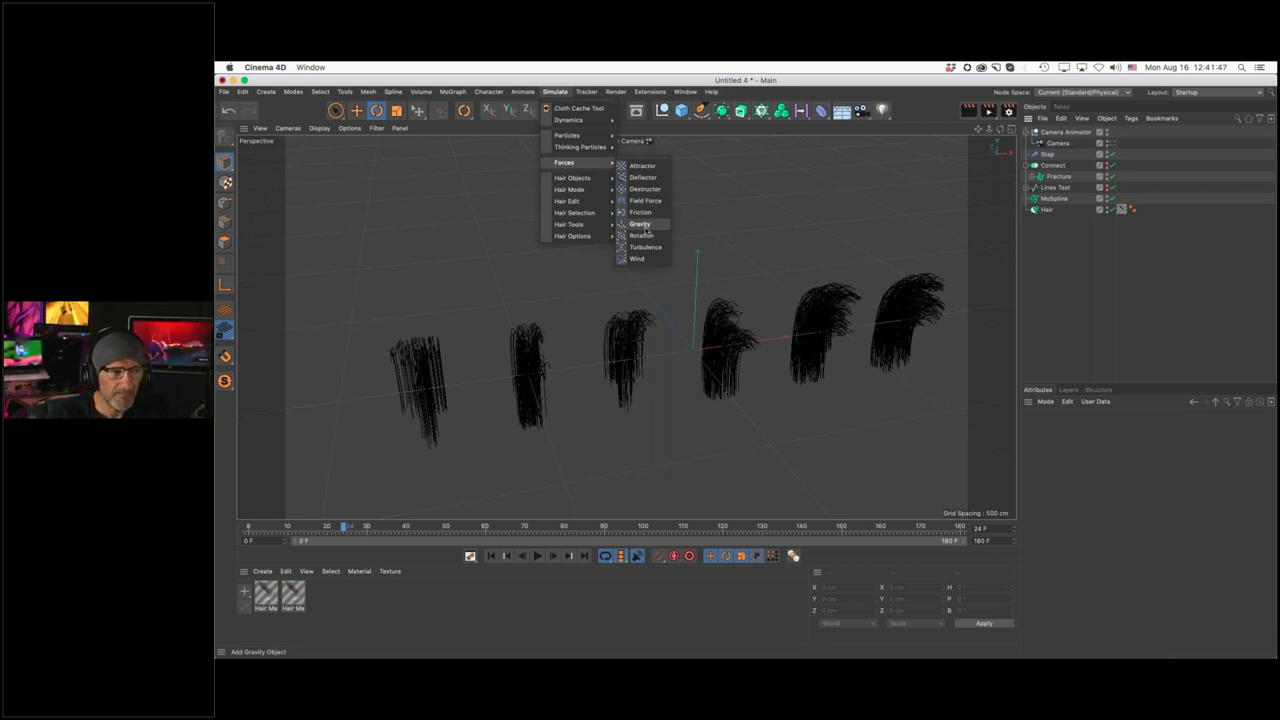
{"action": "left_click", "coordinate": [708, 232]}
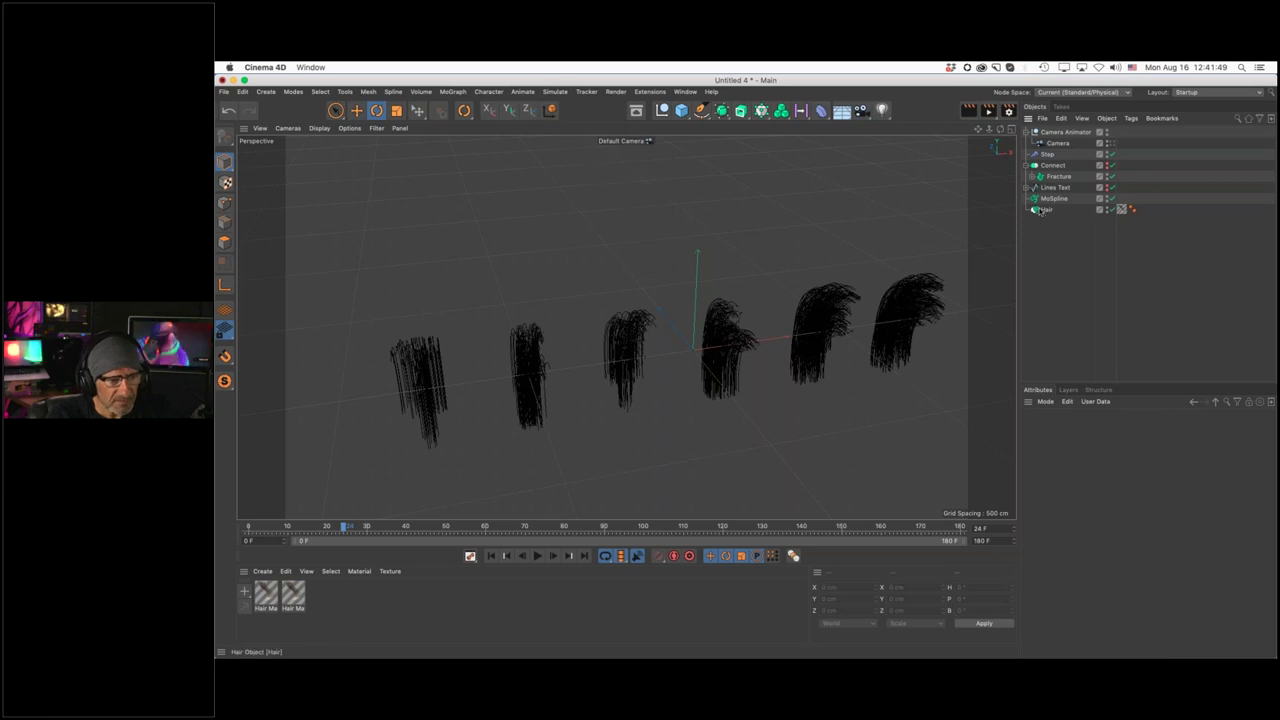
{"action": "left_click", "coordinate": [1041, 210]}
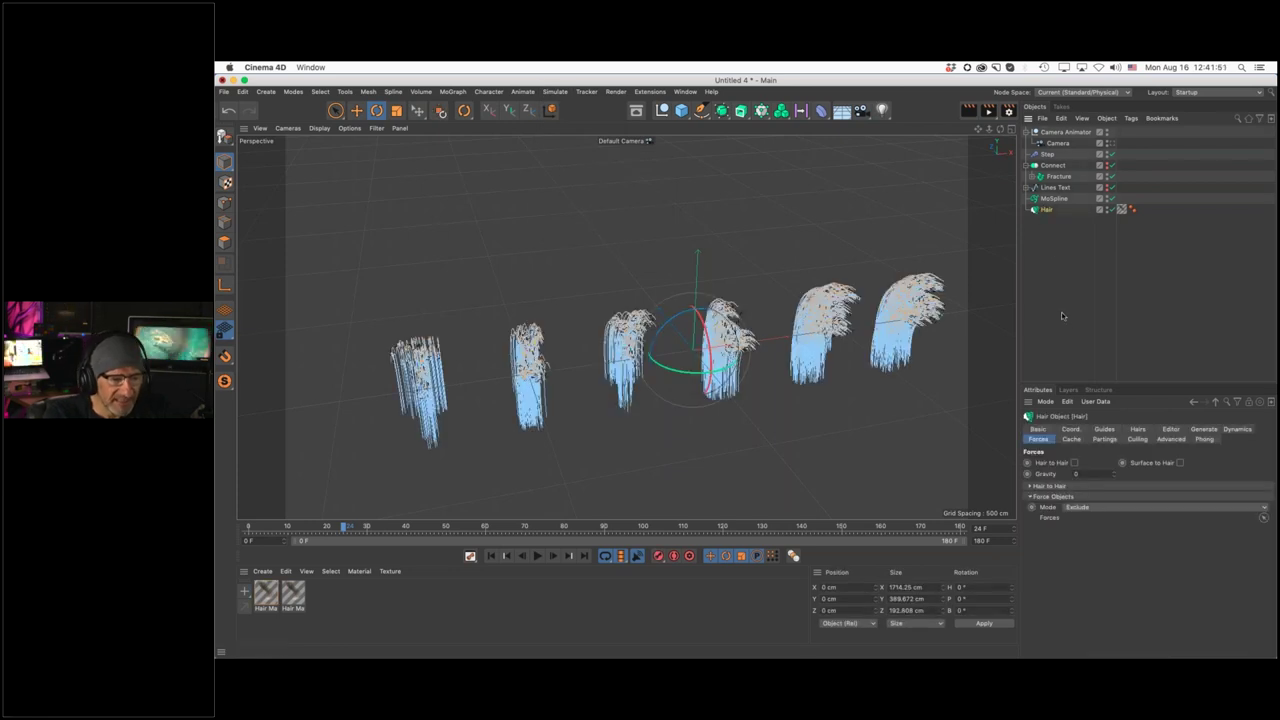
Replay the simulation from the start and enable Lines Text's editor visibility
{"action": "left_click", "coordinate": [491, 557]}
{"action": "left_click", "coordinate": [537, 556]}
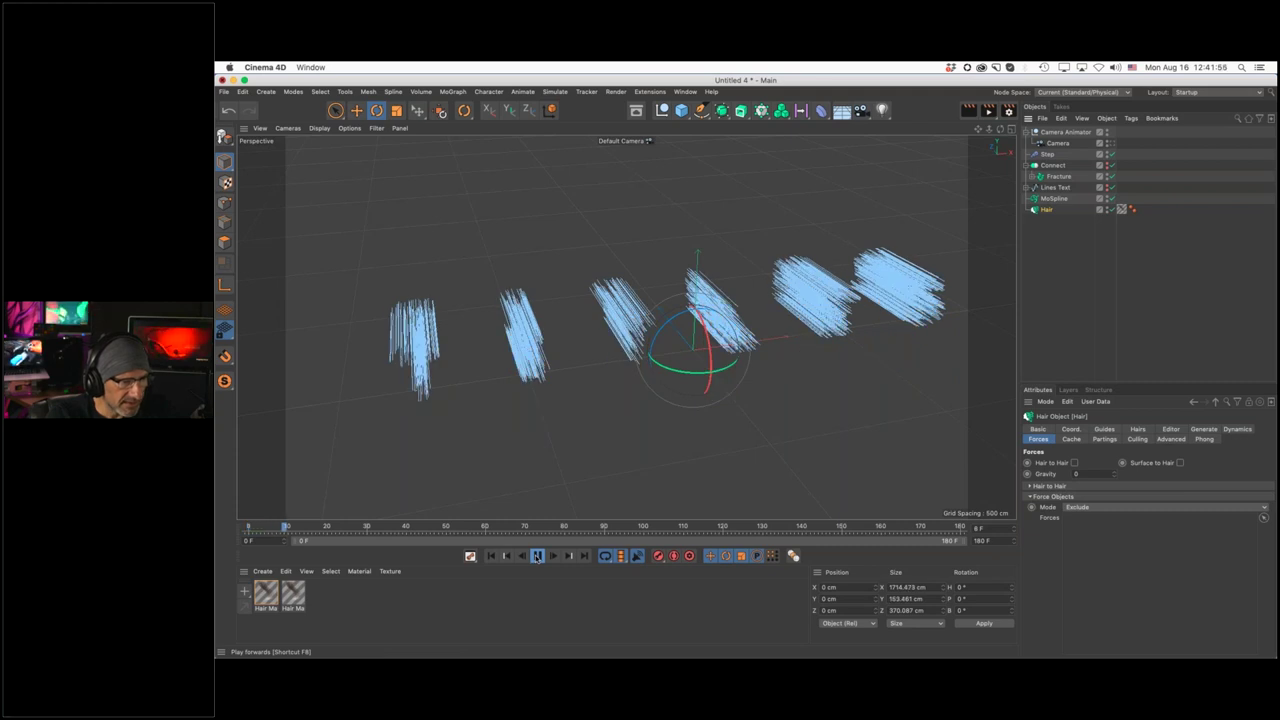
{"action": "left_click", "coordinate": [1074, 249]}
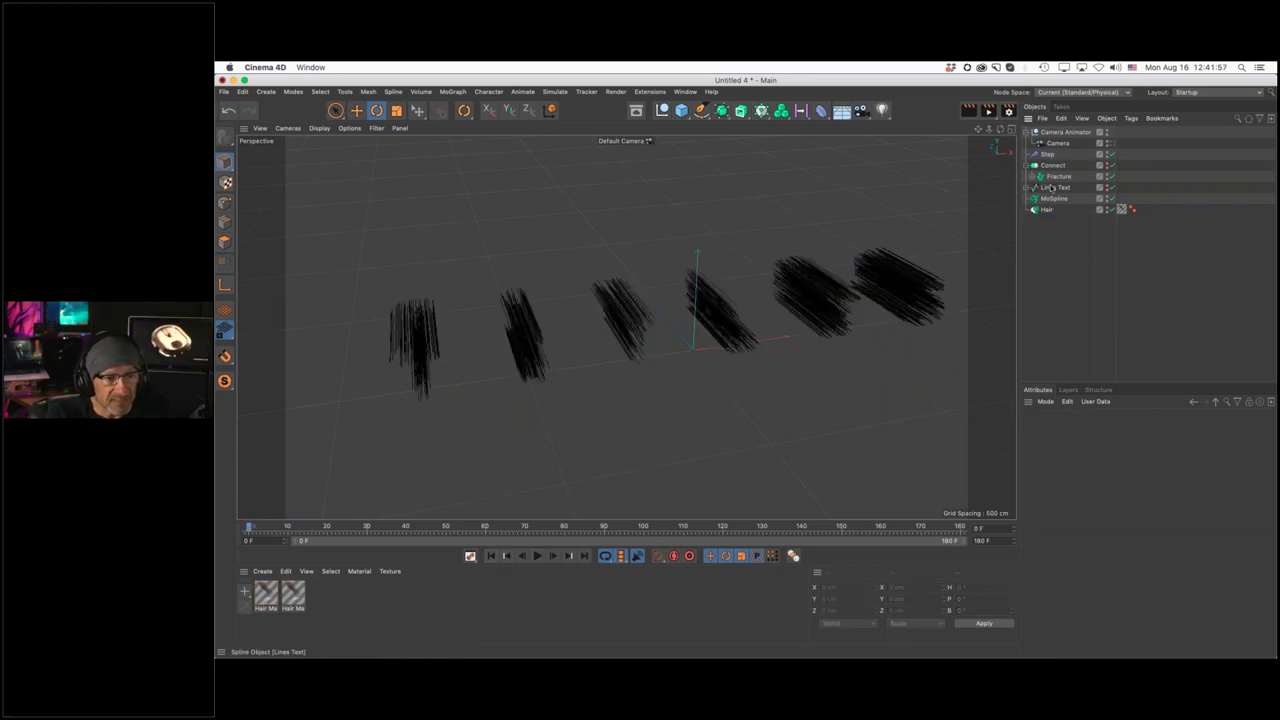
{"action": "left_click", "coordinate": [1051, 187]}
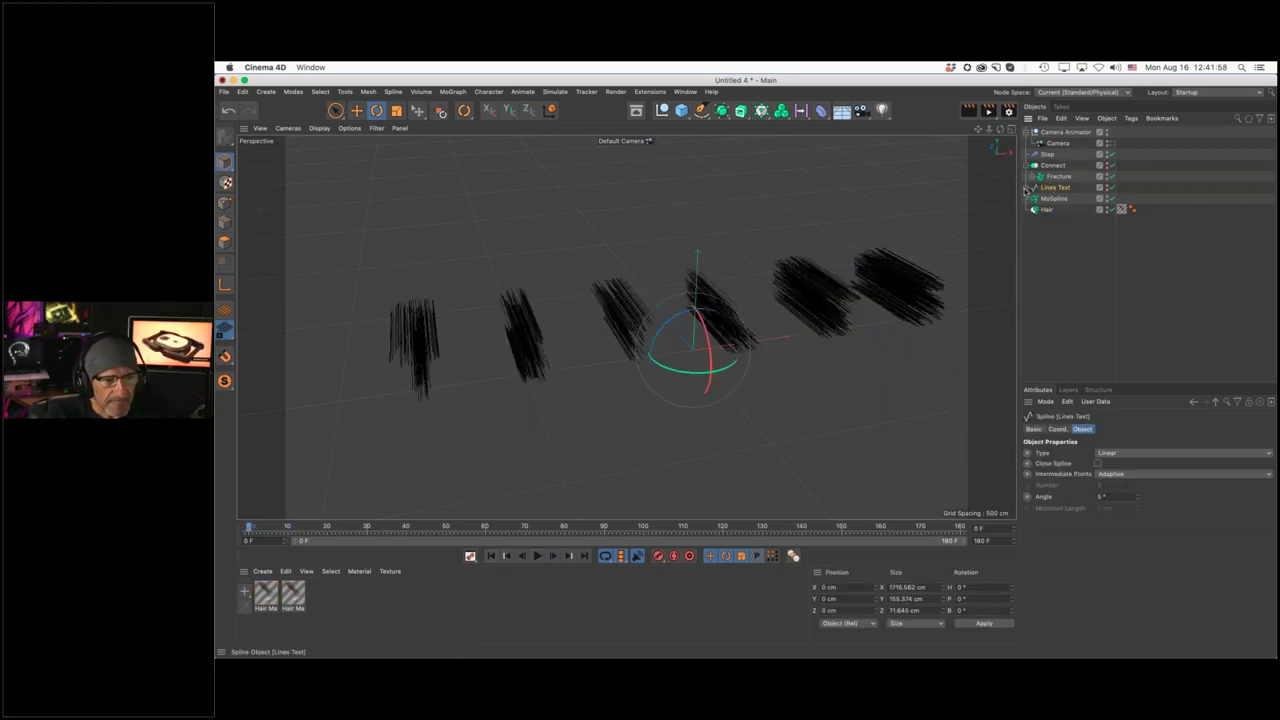
{"action": "left_click", "coordinate": [1109, 188]}
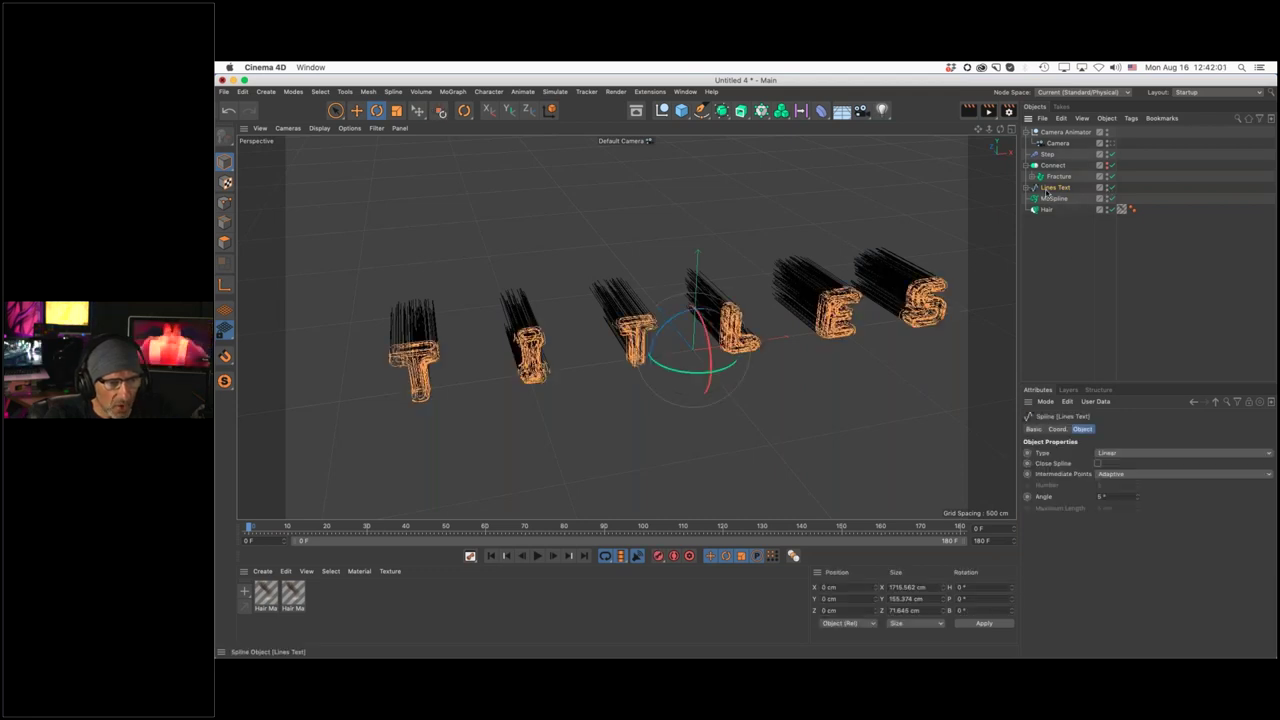
Set the Hair growth to Normals, then delete the Hair object
{"action": "left_click", "coordinate": [1046, 209]}
{"action": "left_click", "coordinate": [1104, 429]}
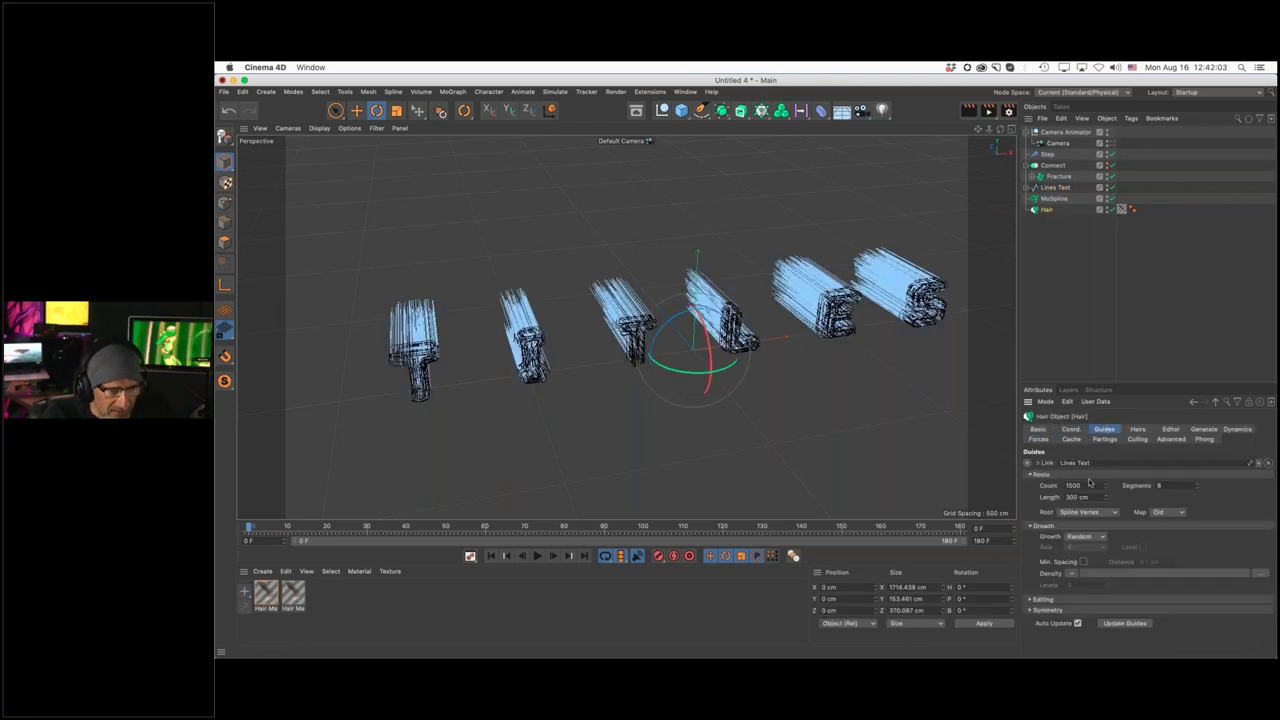
{"action": "left_click", "coordinate": [1097, 538]}
{"action": "left_click", "coordinate": [1097, 548]}
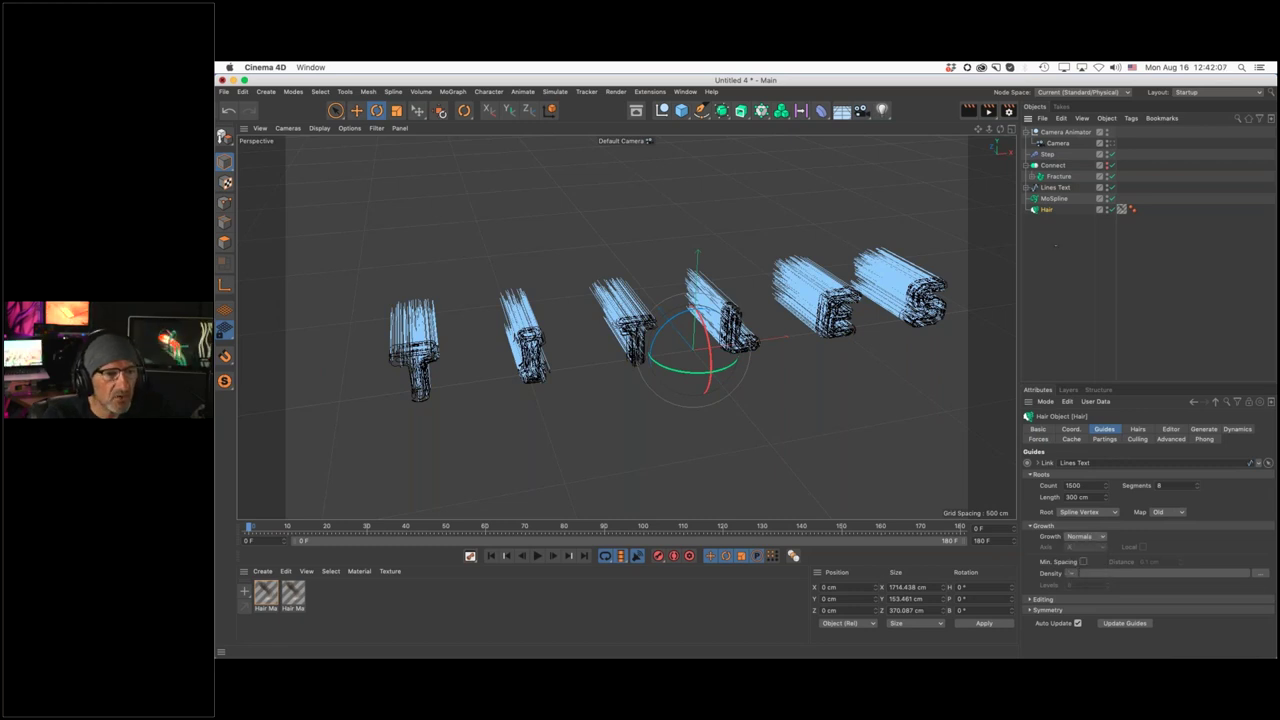
{"action": "key", "text": "Delete"}
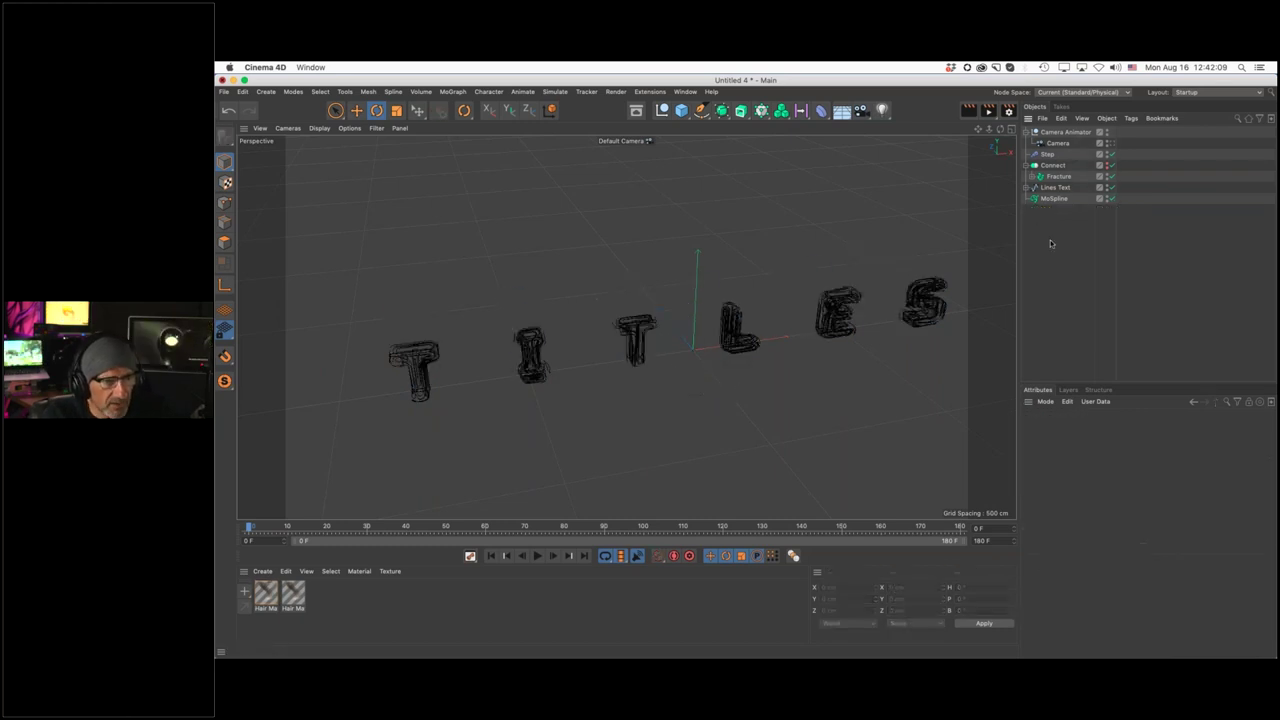
Add a new Hair object to Lines Text and move it to the bottom of the hierarchy
{"action": "left_click", "coordinate": [1045, 188]}
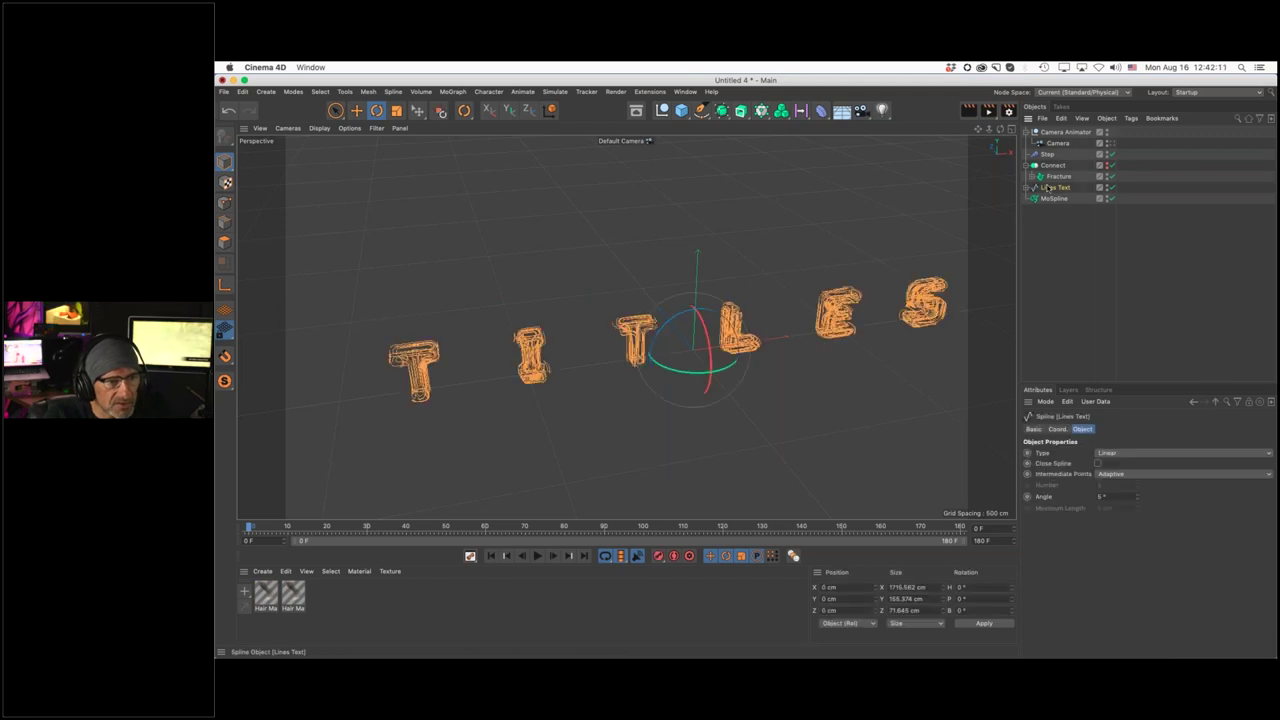
{"action": "left_click", "coordinate": [648, 92]}
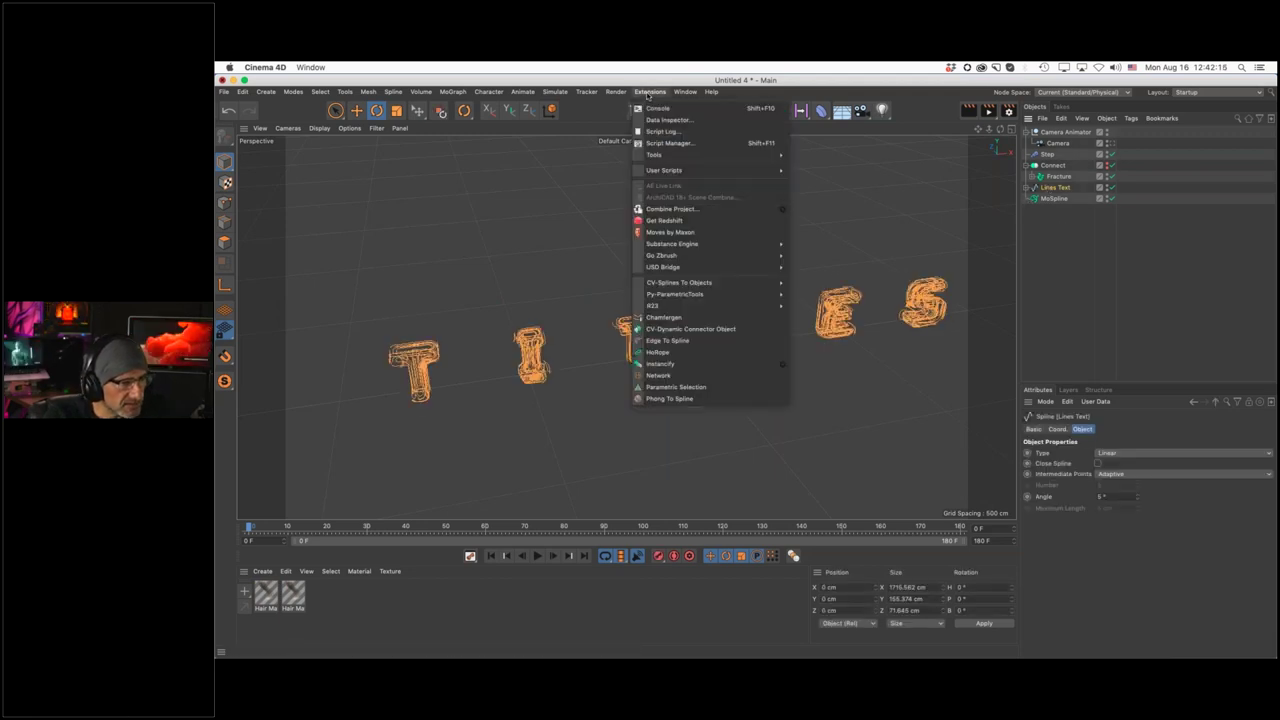
{"action": "mouse_move", "coordinate": [555, 91]}
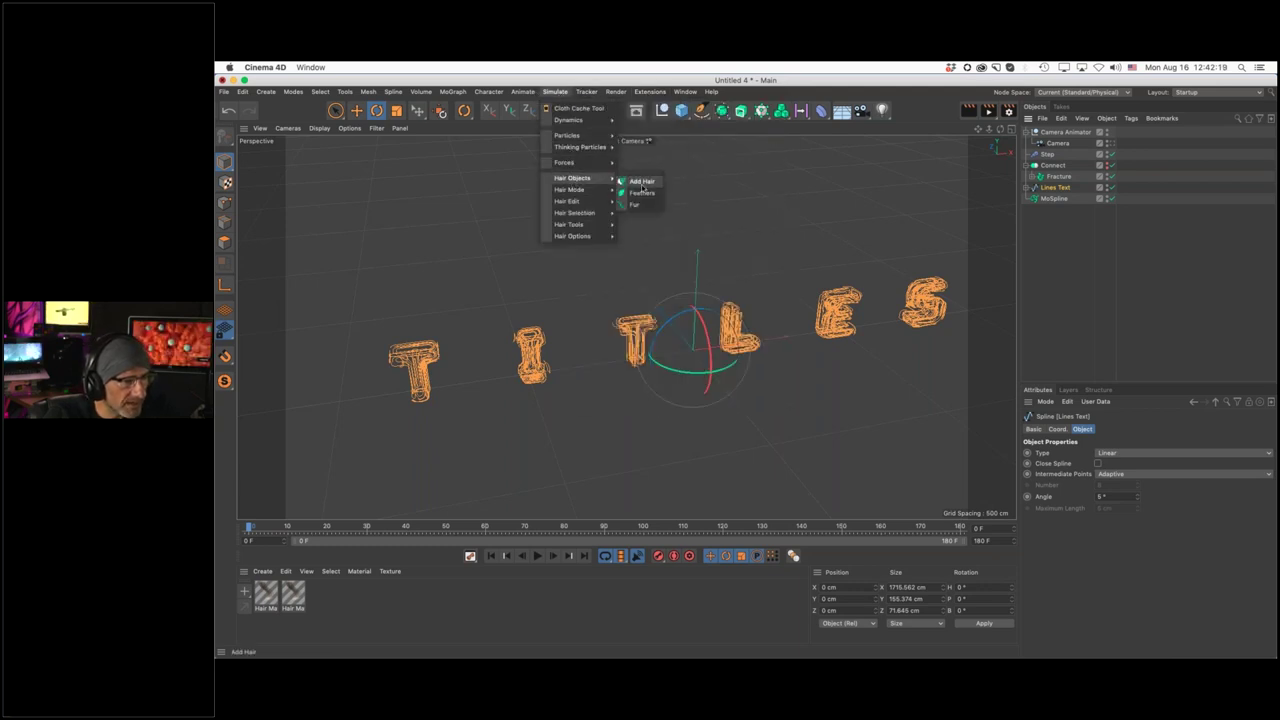
{"action": "left_click", "coordinate": [632, 179]}
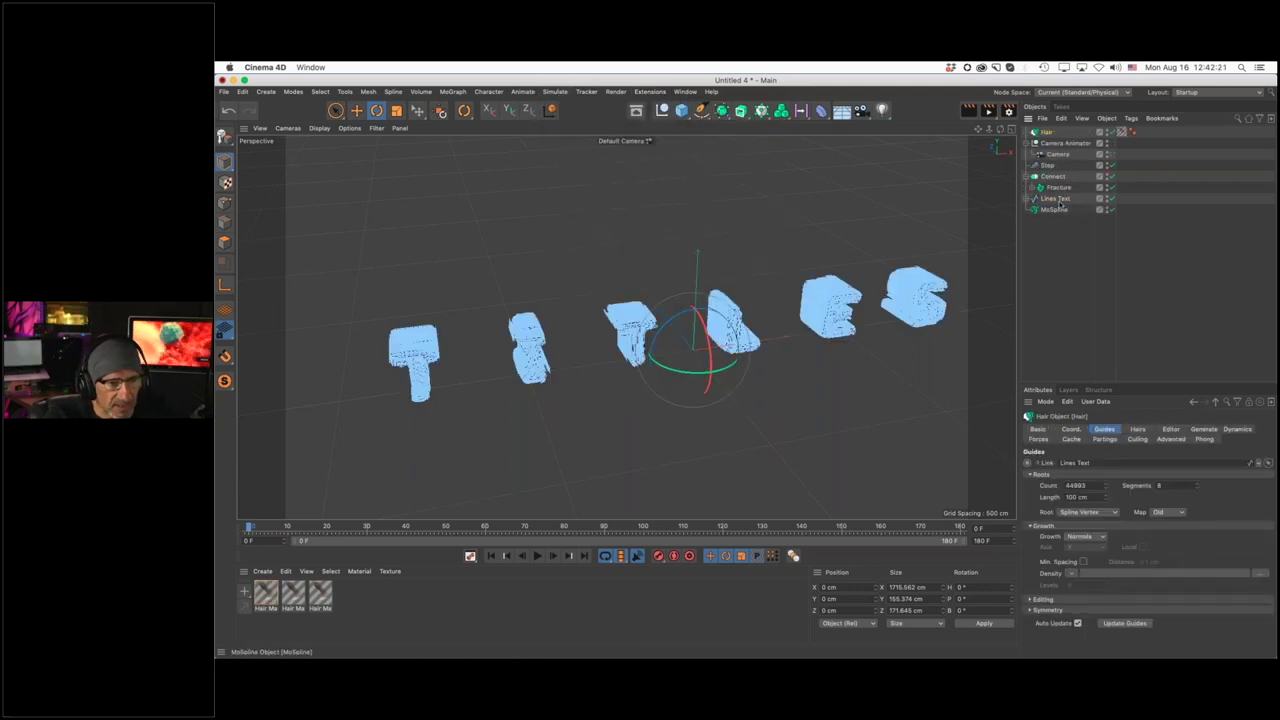
{"action": "left_click_drag", "start_coordinate": [1060, 236], "coordinate": [1056, 230]}
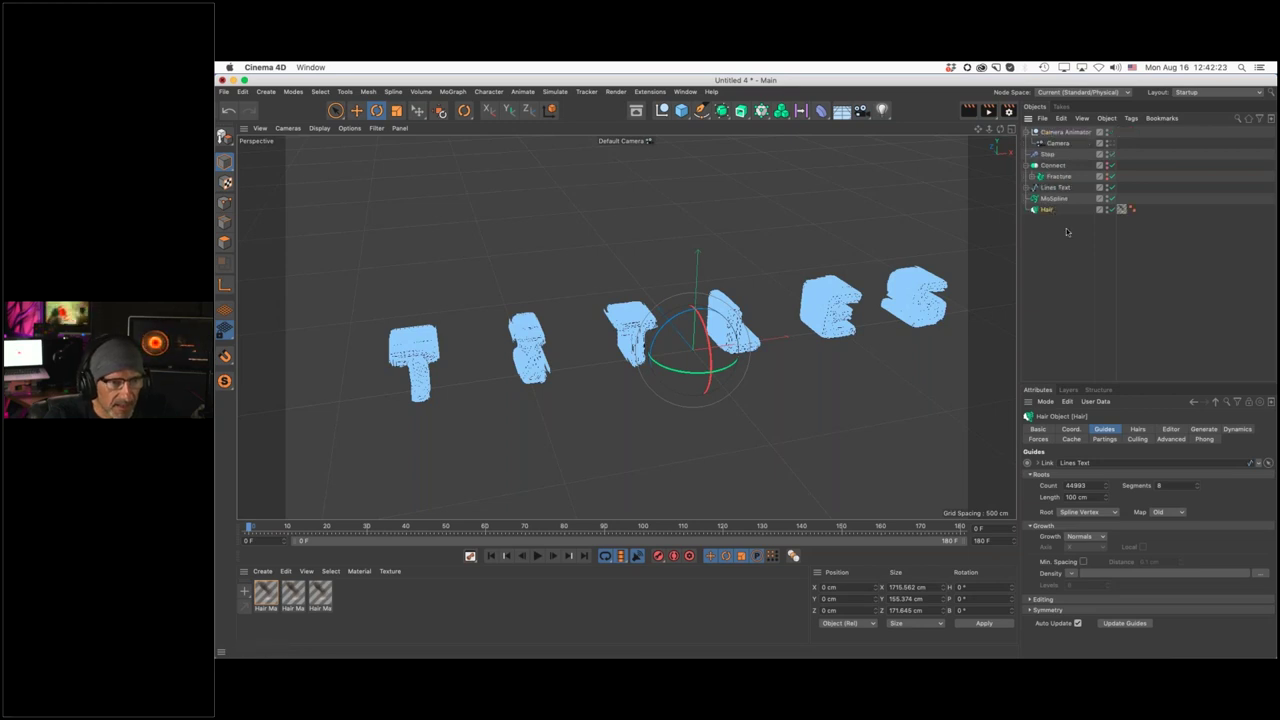
{"action": "left_click", "coordinate": [1044, 218]}
{"action": "left_click", "coordinate": [1046, 210]}
Give the Hair 1500 guides, 300 cm long, with Random growth
{"action": "double_click", "coordinate": [1097, 486]}
{"action": "type", "text": "1500"}
{"action": "key", "text": "Tab"}
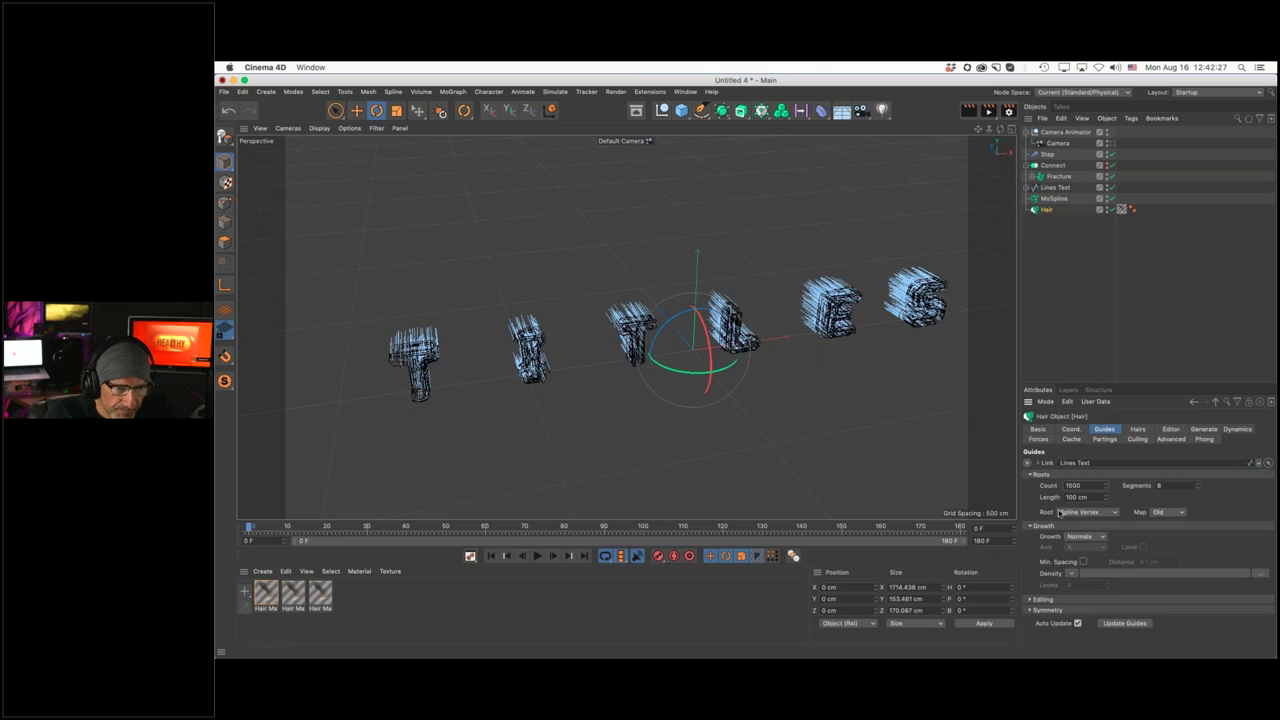
{"action": "type", "text": "300"}
{"action": "key", "text": "Return"}
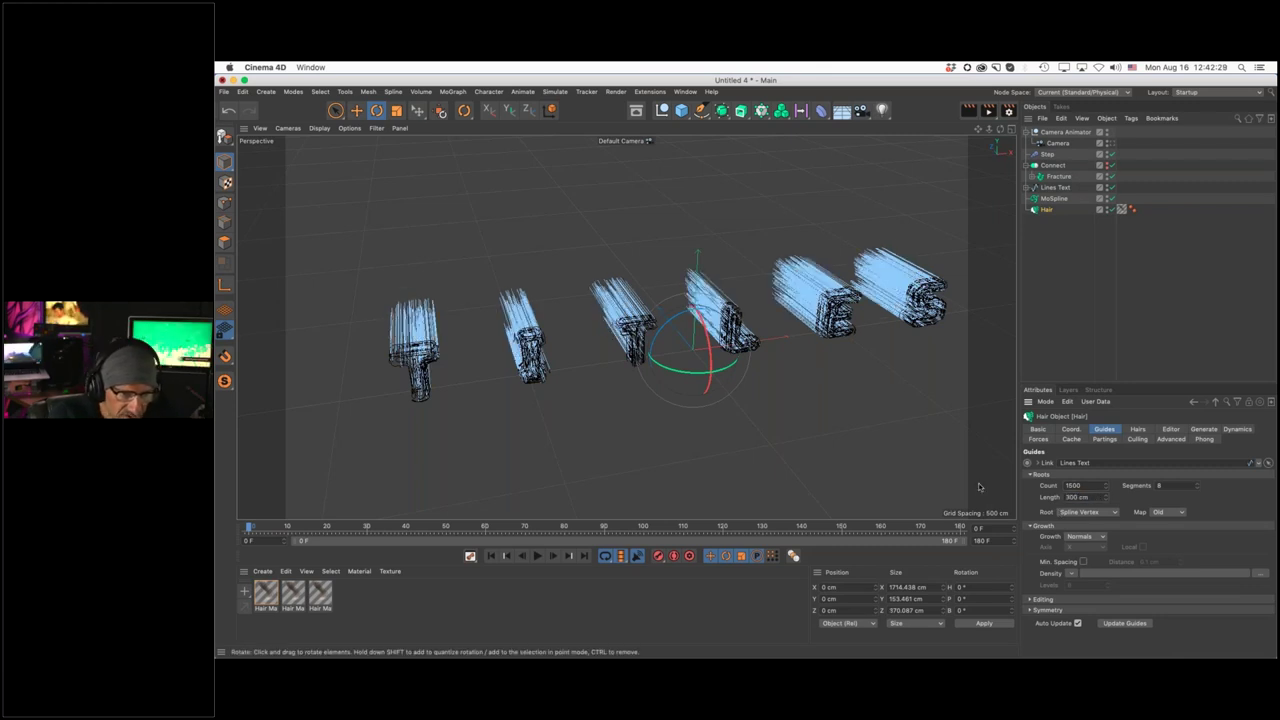
{"action": "left_click", "coordinate": [1080, 537]}
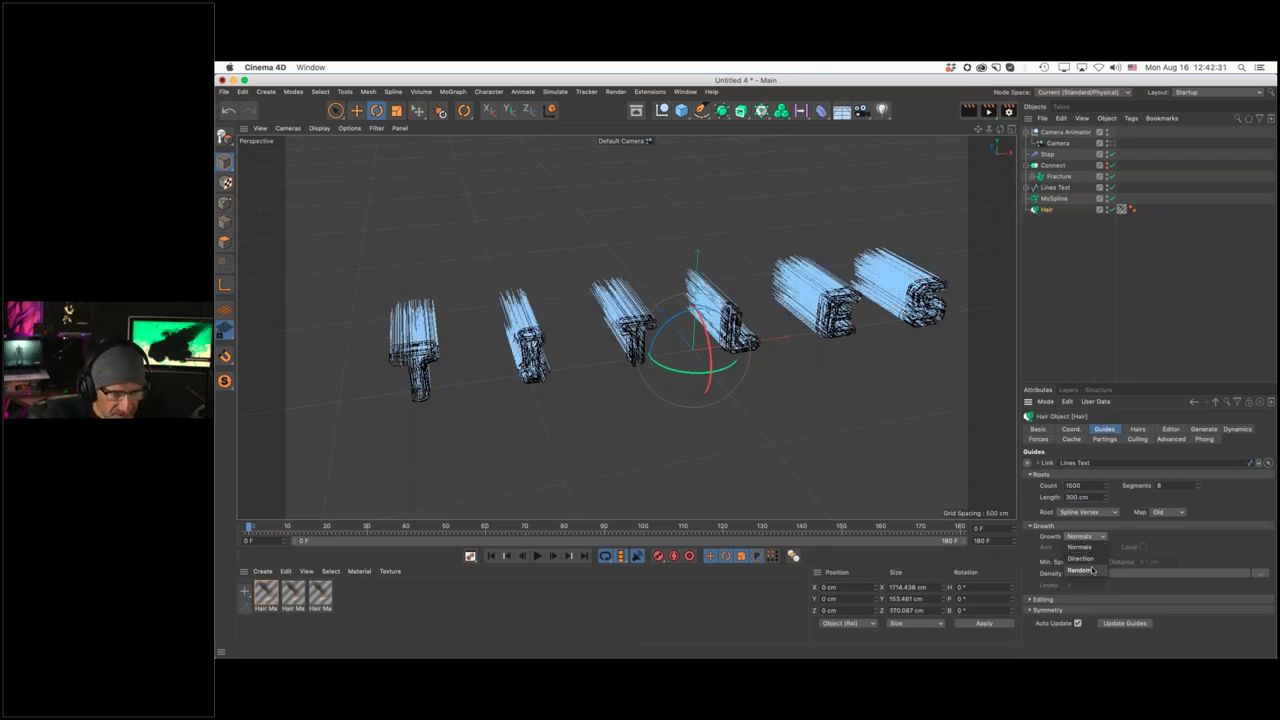
{"action": "left_click", "coordinate": [1093, 570]}
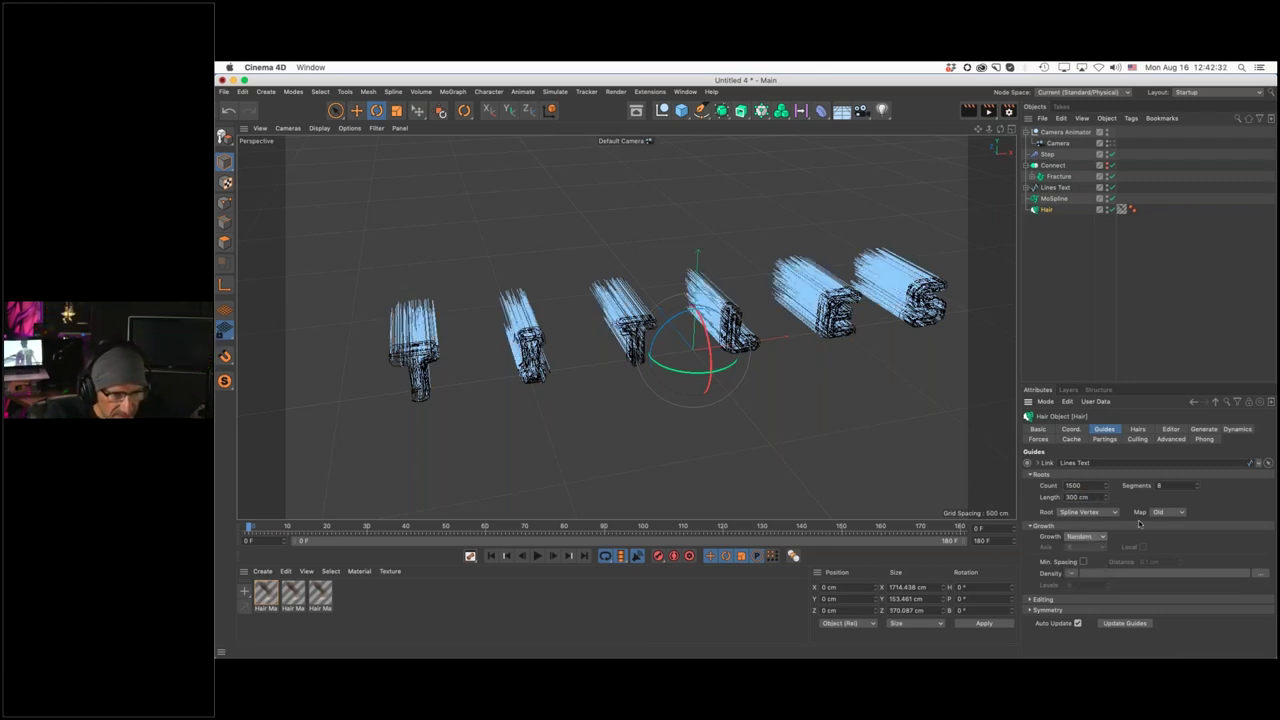
Set the Hair Root to As Guides
{"action": "left_click", "coordinate": [1145, 430]}
{"action": "double_click", "coordinate": [1068, 463]}
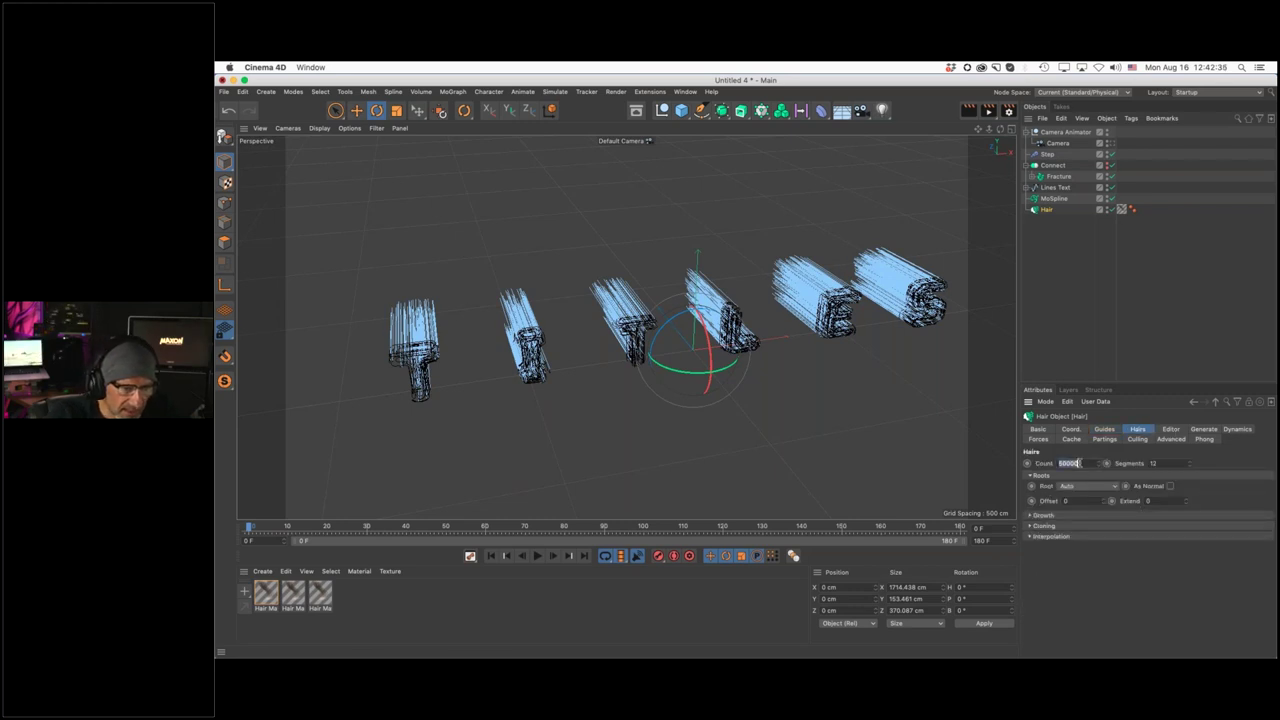
{"action": "left_click", "coordinate": [1083, 487]}
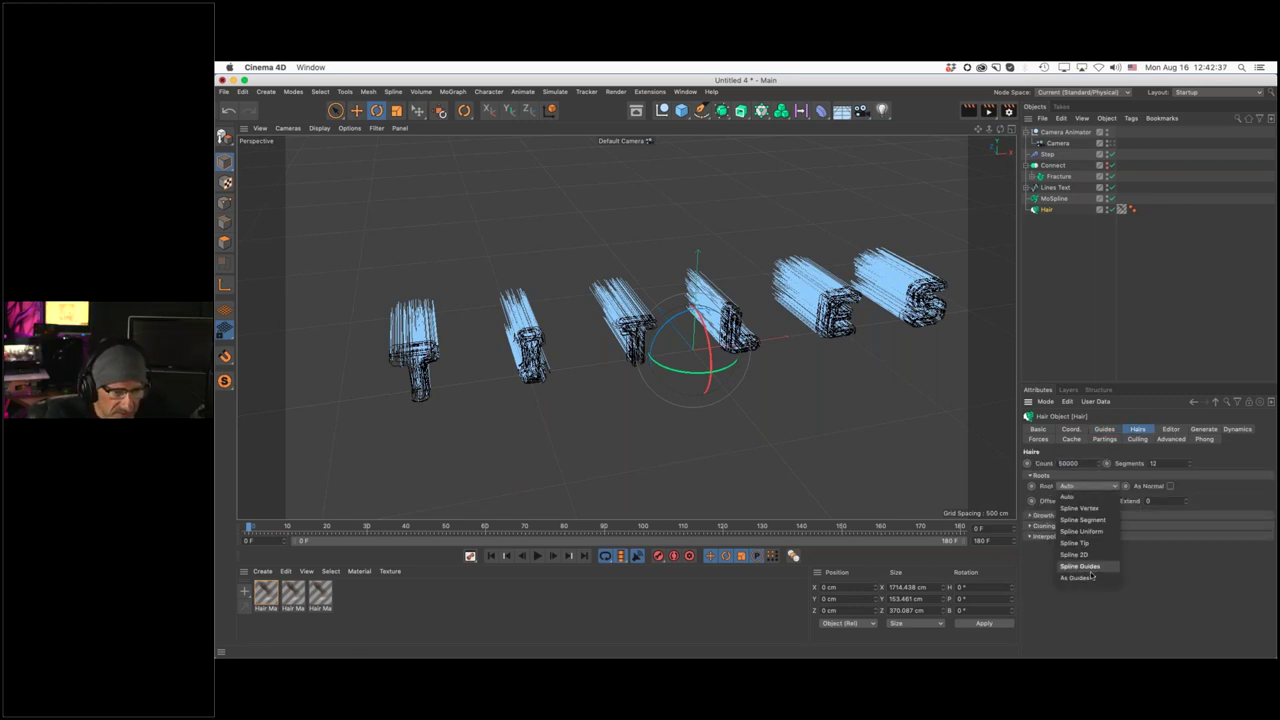
{"action": "left_click", "coordinate": [1080, 498]}
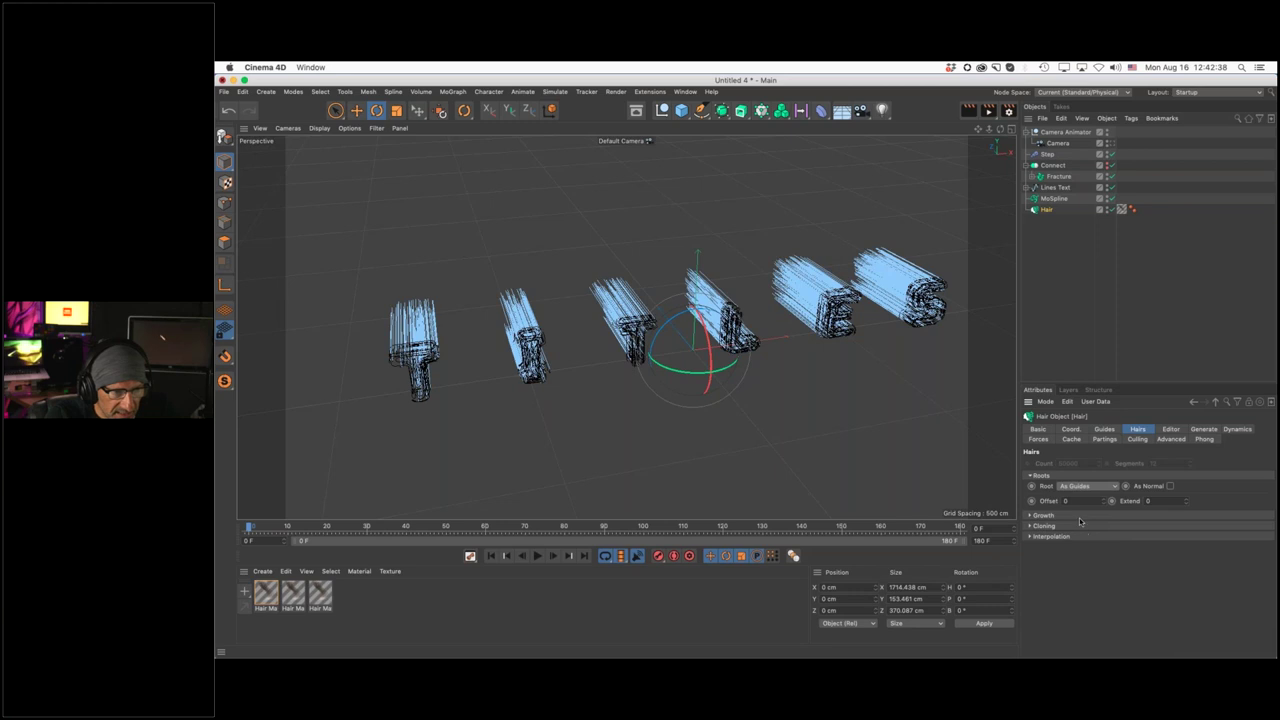
Set the hair guide Segments to 16
{"action": "left_click", "coordinate": [1203, 430]}
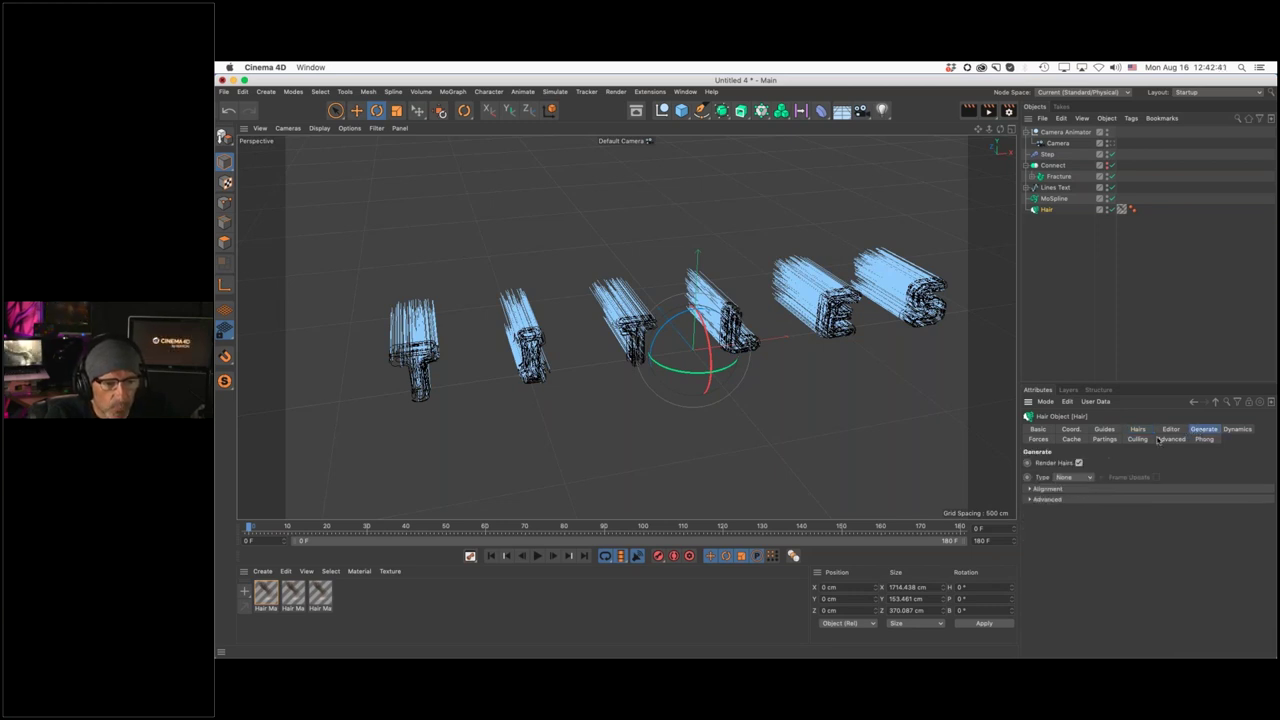
{"action": "left_click", "coordinate": [1171, 430]}
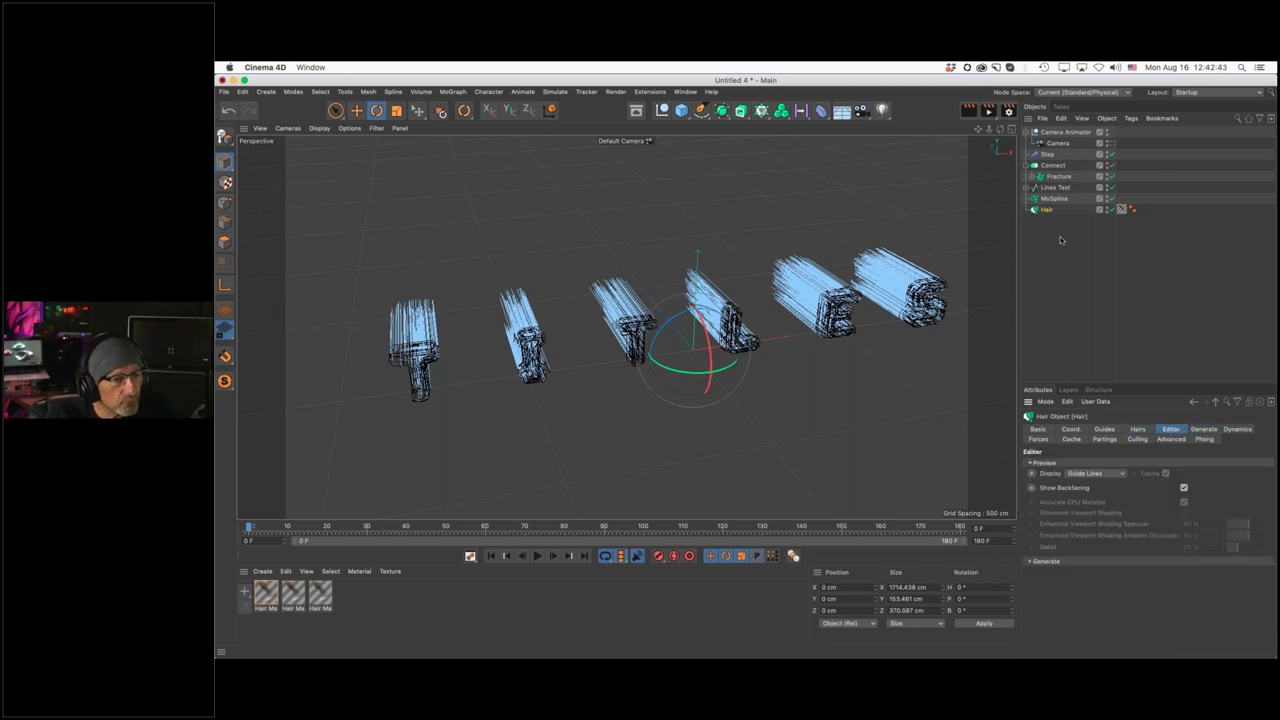
{"action": "left_click", "coordinate": [1139, 430]}
{"action": "left_click", "coordinate": [1104, 430]}
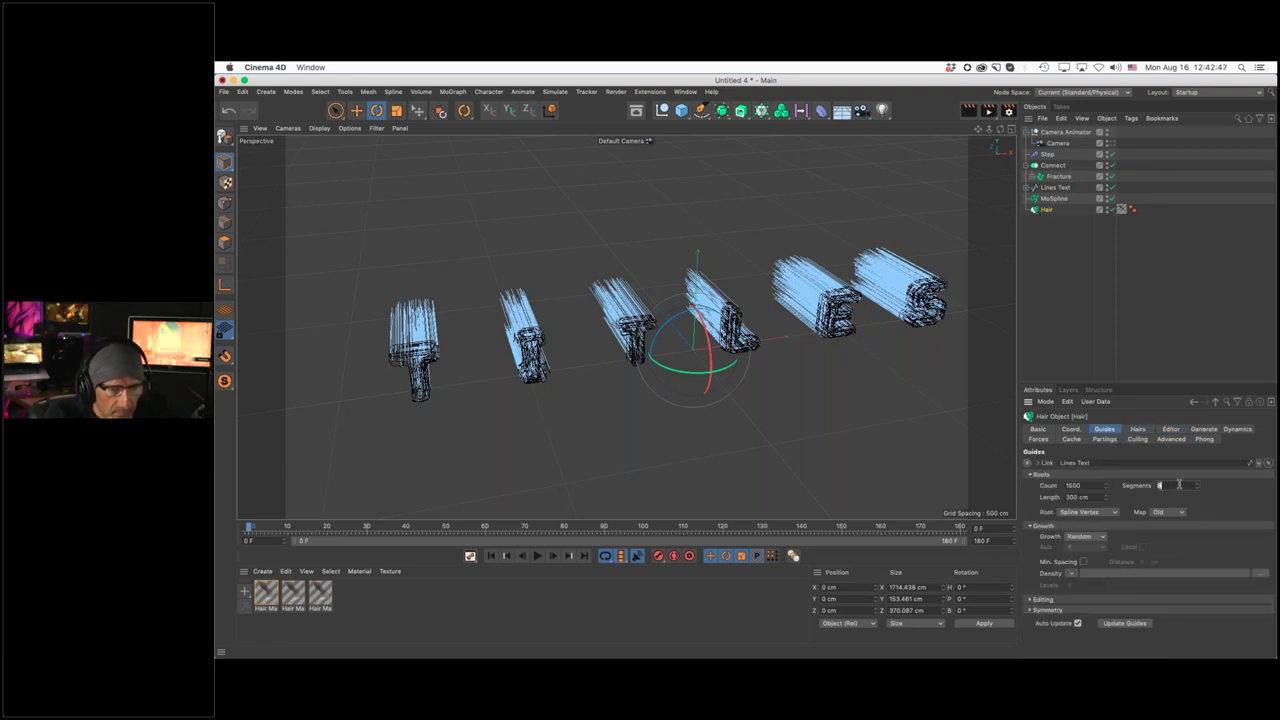
{"action": "double_click", "coordinate": [1179, 485]}
{"action": "type", "text": "16"}
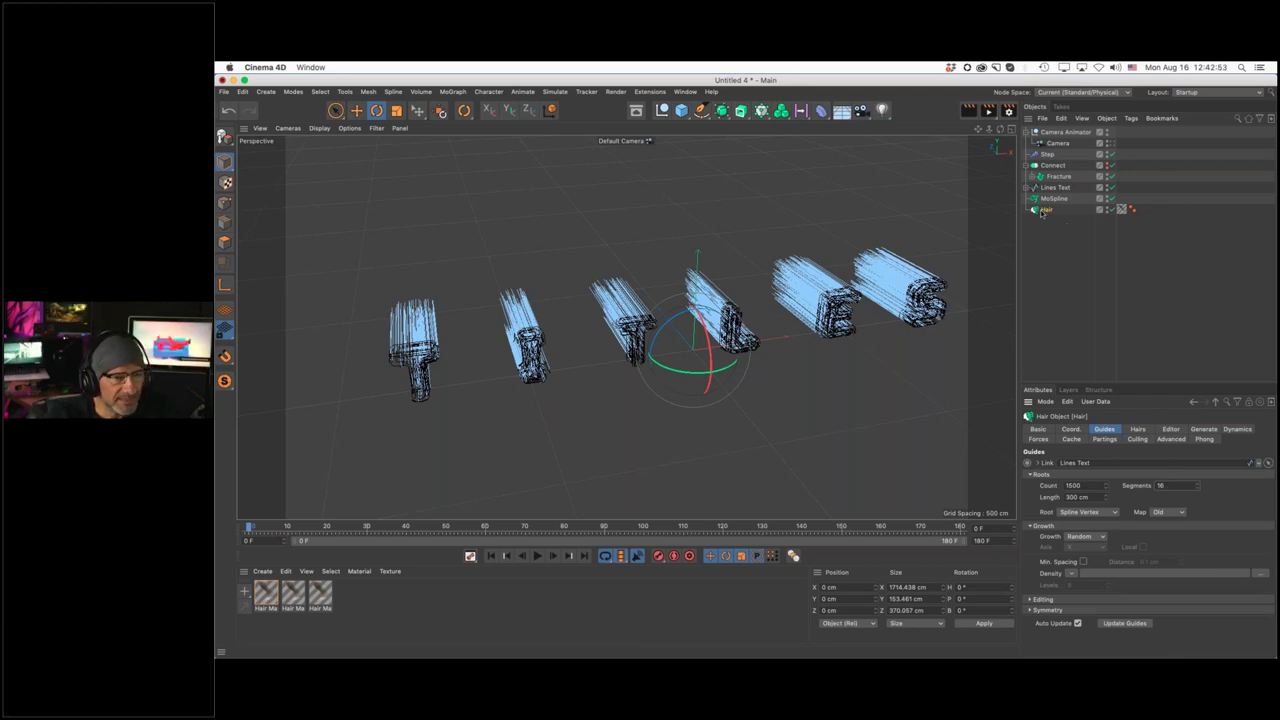
Set the Hair generation Type to Flat and deselect the Hair to view it
{"action": "left_click", "coordinate": [1174, 430]}
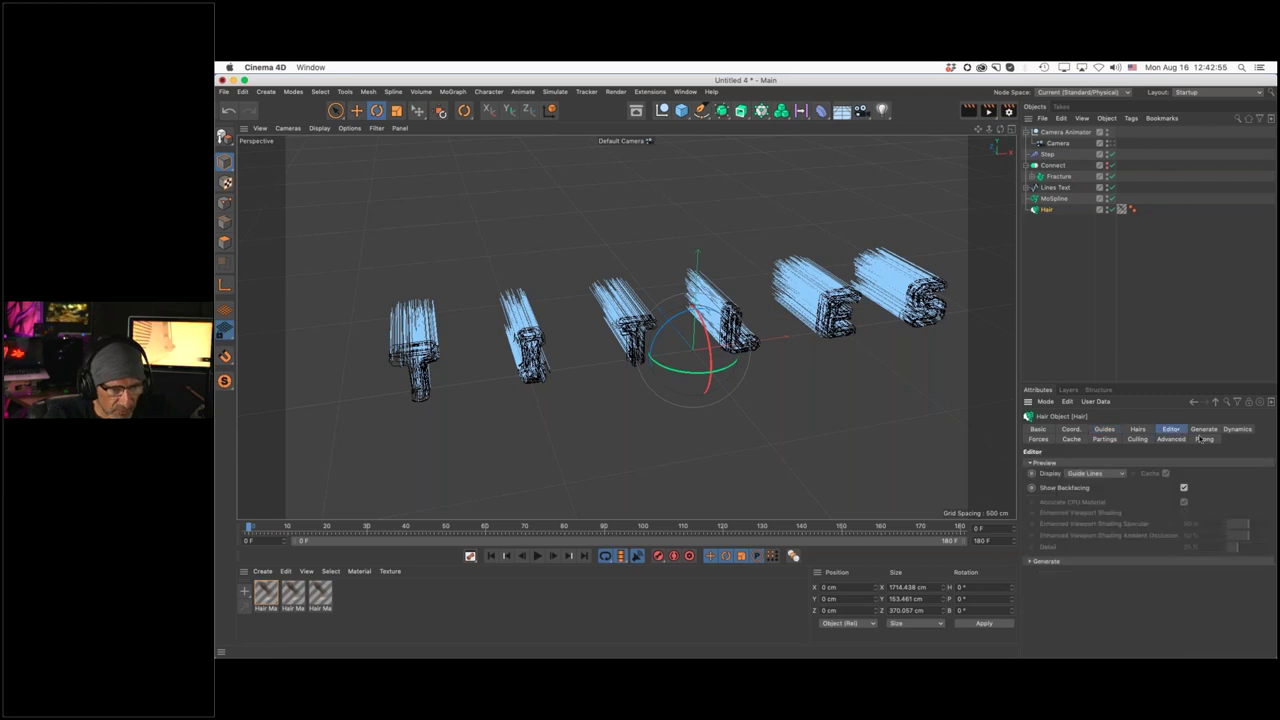
{"action": "left_click", "coordinate": [1204, 430]}
{"action": "left_click", "coordinate": [1075, 477]}
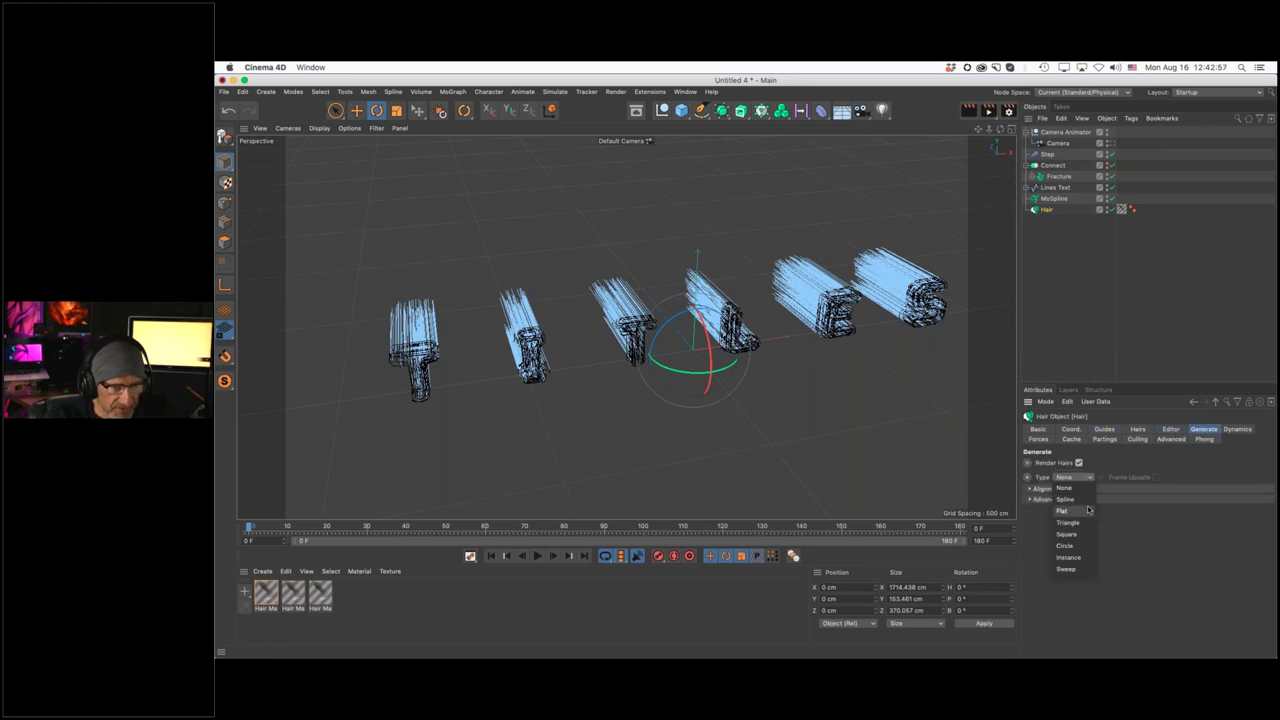
{"action": "left_click", "coordinate": [1075, 506]}
{"action": "left_click", "coordinate": [1080, 234]}
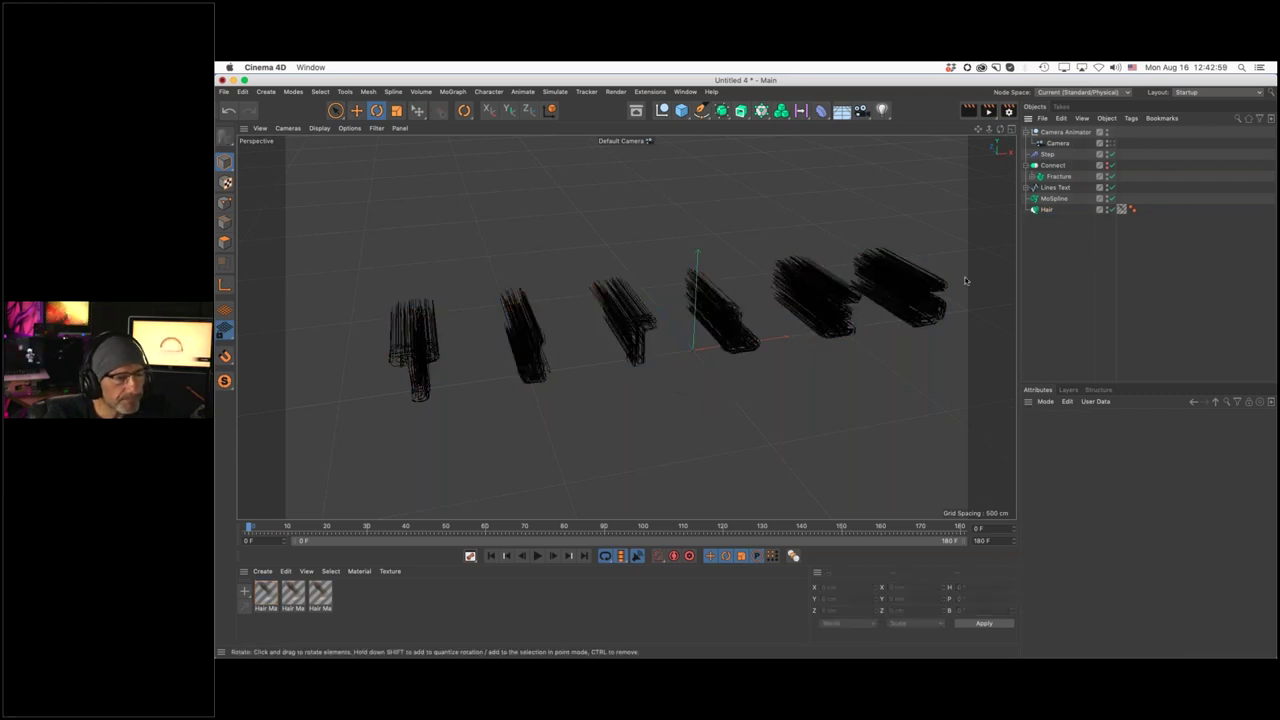
Regrow the Hair guides from the Guides Editing section and orbit to inspect the spiky strands
{"action": "left_click", "coordinate": [1046, 209]}
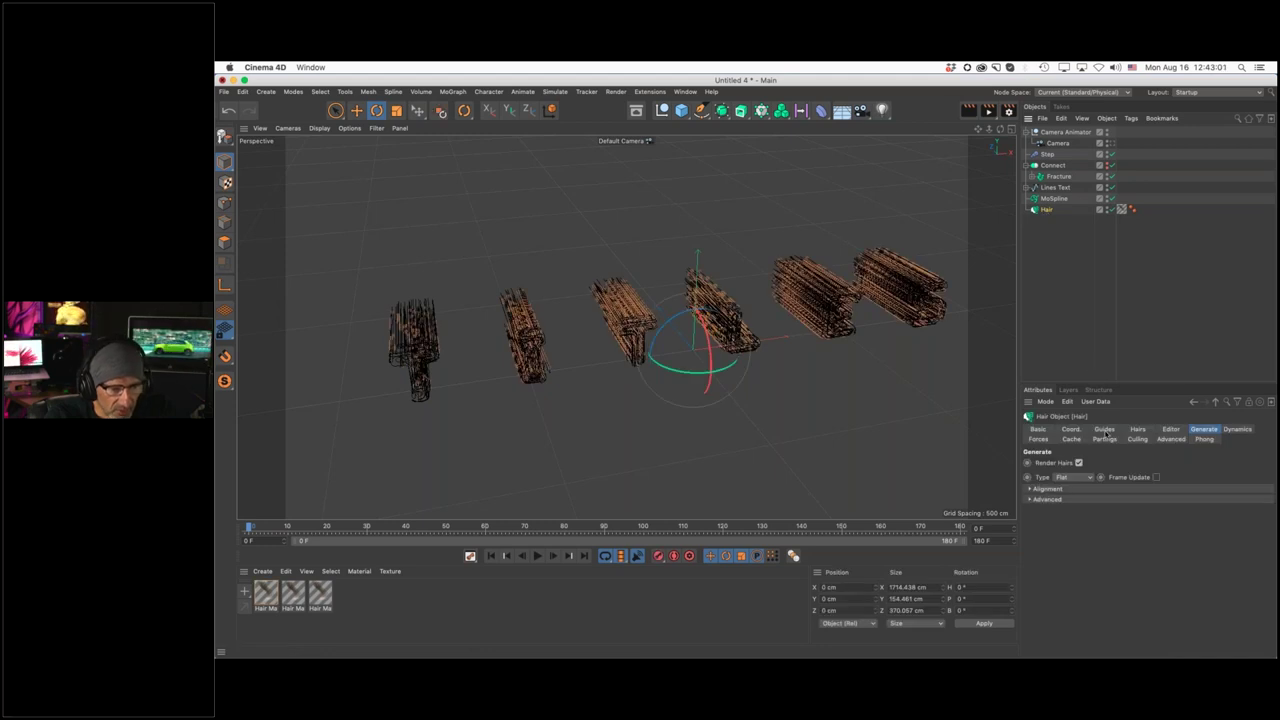
{"action": "left_click", "coordinate": [1104, 429]}
{"action": "left_click", "coordinate": [1031, 599]}
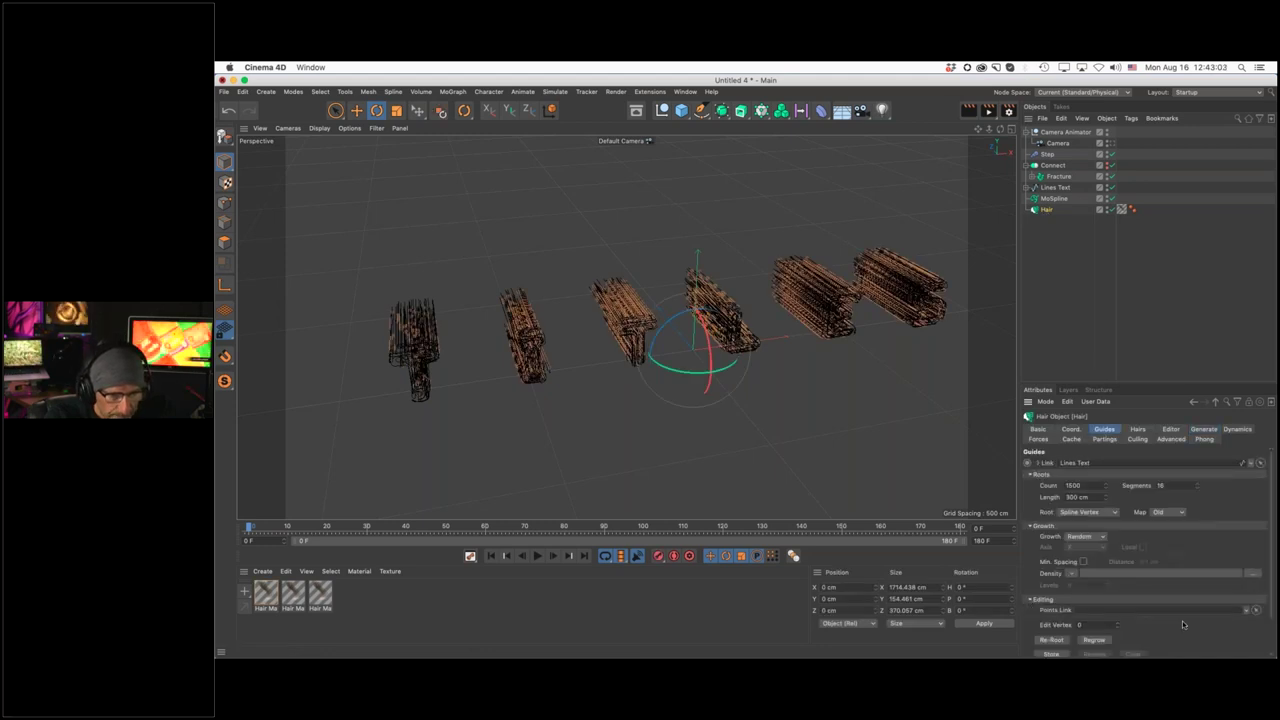
{"action": "scroll", "coordinate": [1274, 520], "scroll_direction": "down", "scroll_amount": 2}
{"action": "left_click", "coordinate": [1098, 600]}
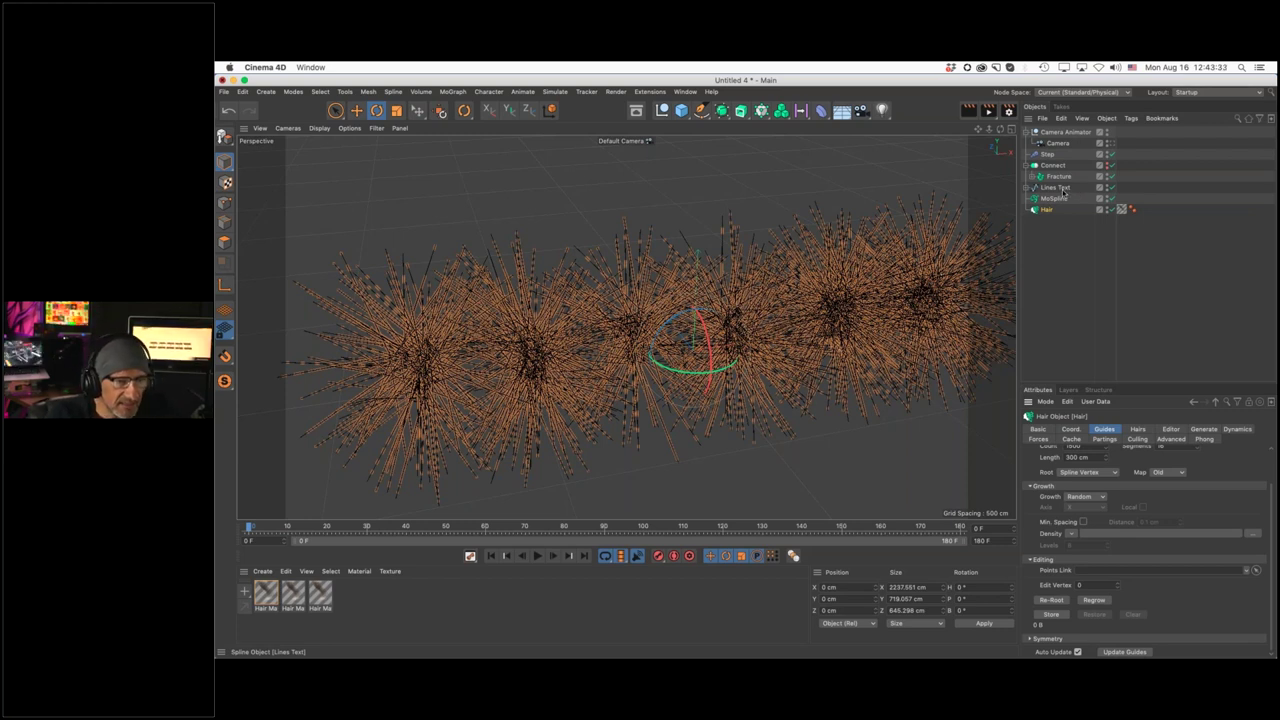
{"action": "left_click", "coordinate": [1077, 295]}
{"action": "left_click_drag", "start_coordinate": [823, 337], "coordinate": [728, 335], "text": "alt"}
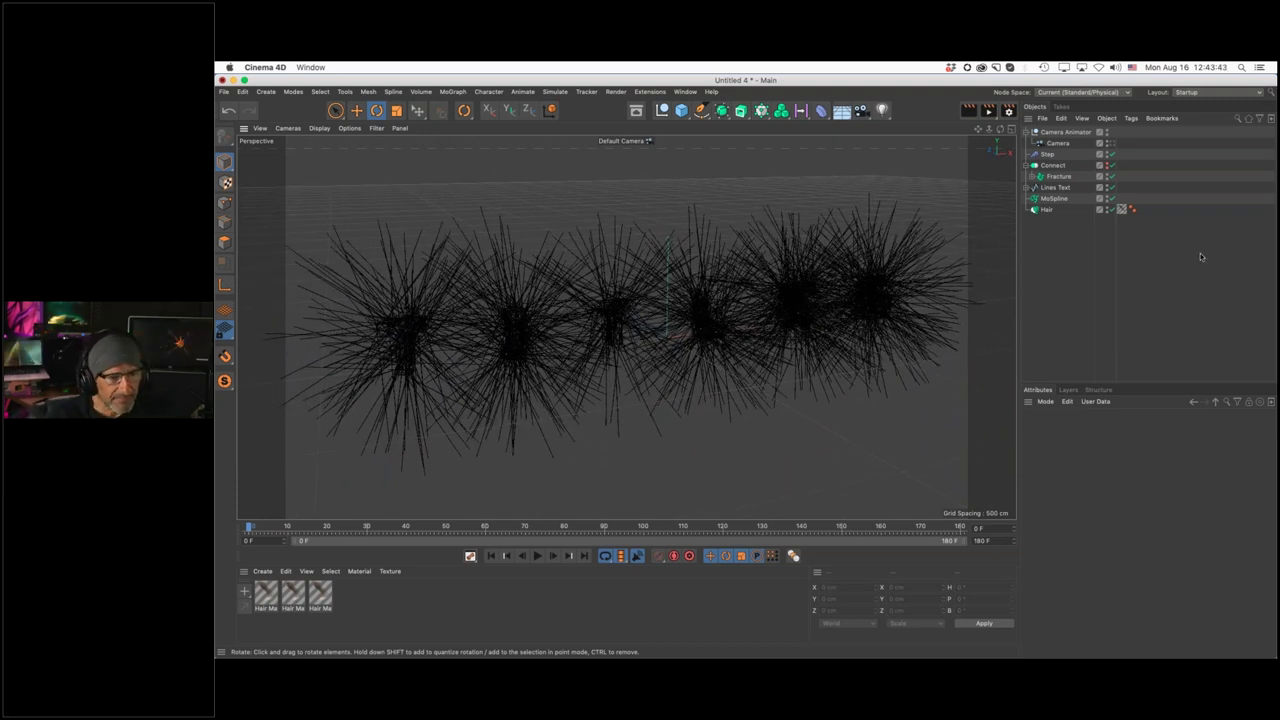
Set the Hair object's generated geometry type to Spline
{"action": "left_click", "coordinate": [1046, 210]}
{"action": "left_click", "coordinate": [1202, 429]}
{"action": "left_click", "coordinate": [1068, 477]}
{"action": "left_click", "coordinate": [1065, 499]}
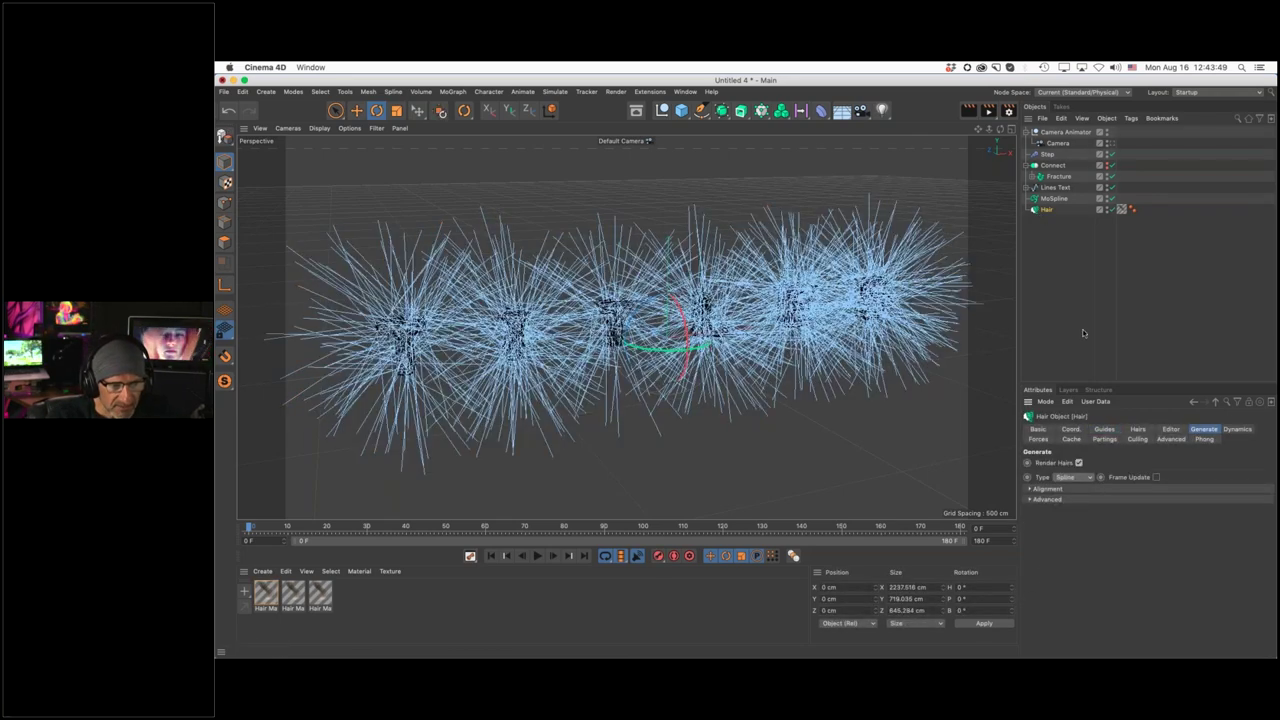
{"action": "left_click", "coordinate": [1085, 330]}
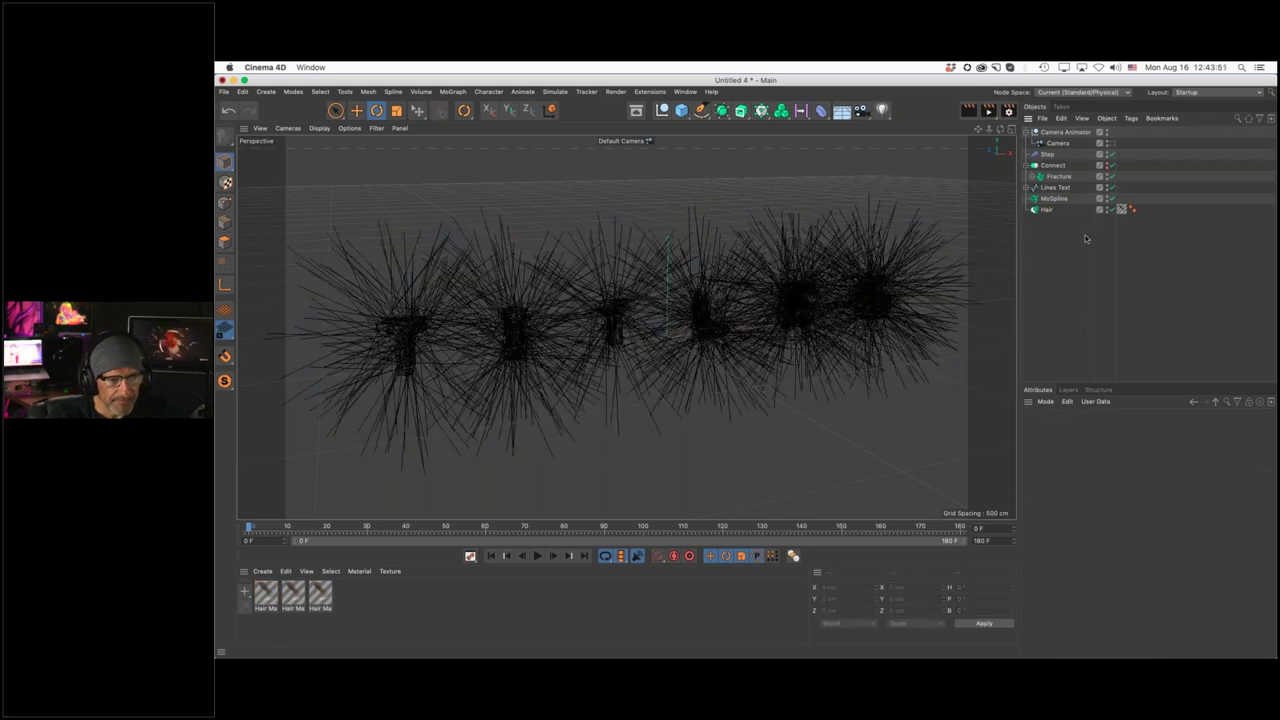
Render the viewport to preview the spline hair strands
{"action": "left_click", "coordinate": [1046, 210]}
{"action": "left_click", "coordinate": [1172, 431]}
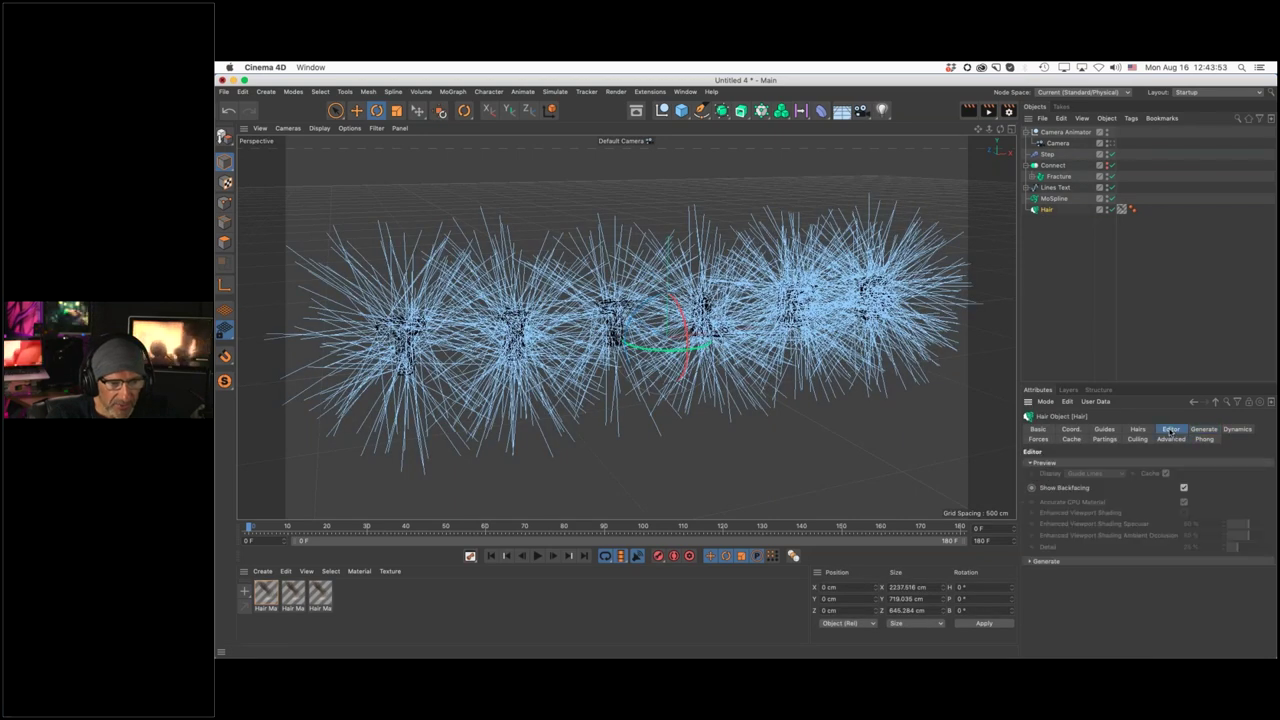
{"action": "left_click", "coordinate": [1140, 430]}
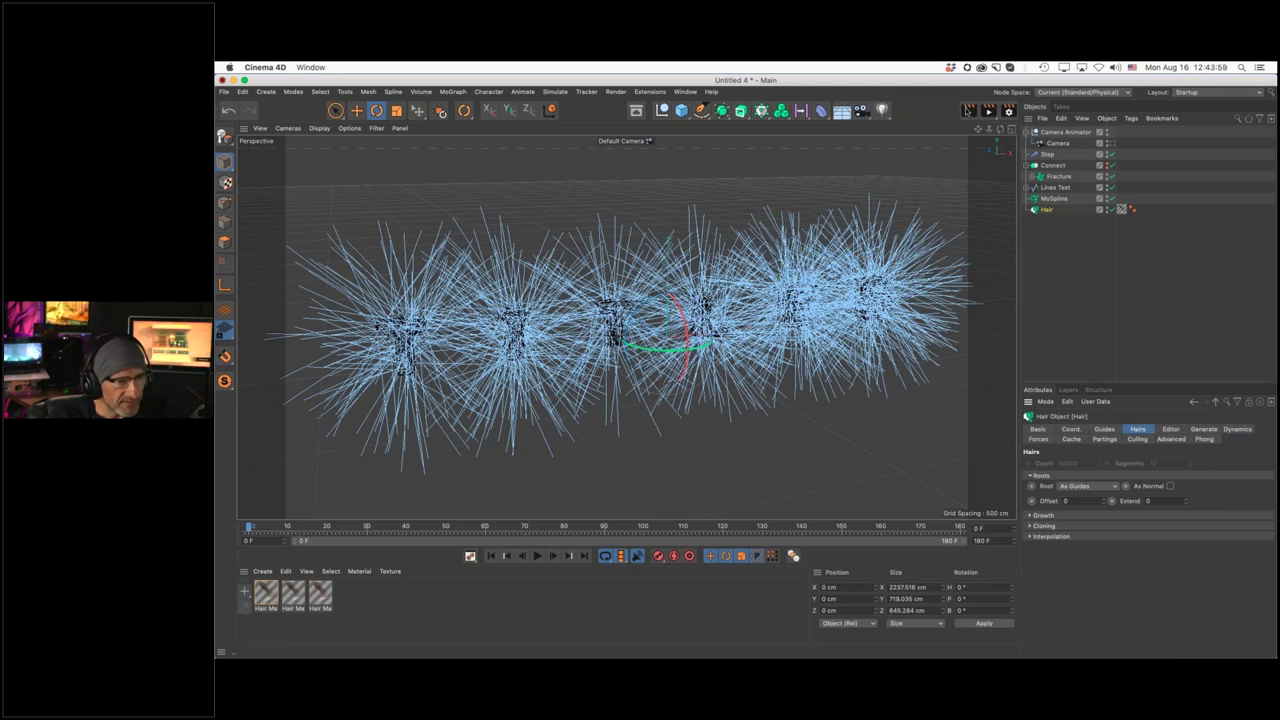
{"action": "left_click", "coordinate": [968, 111]}
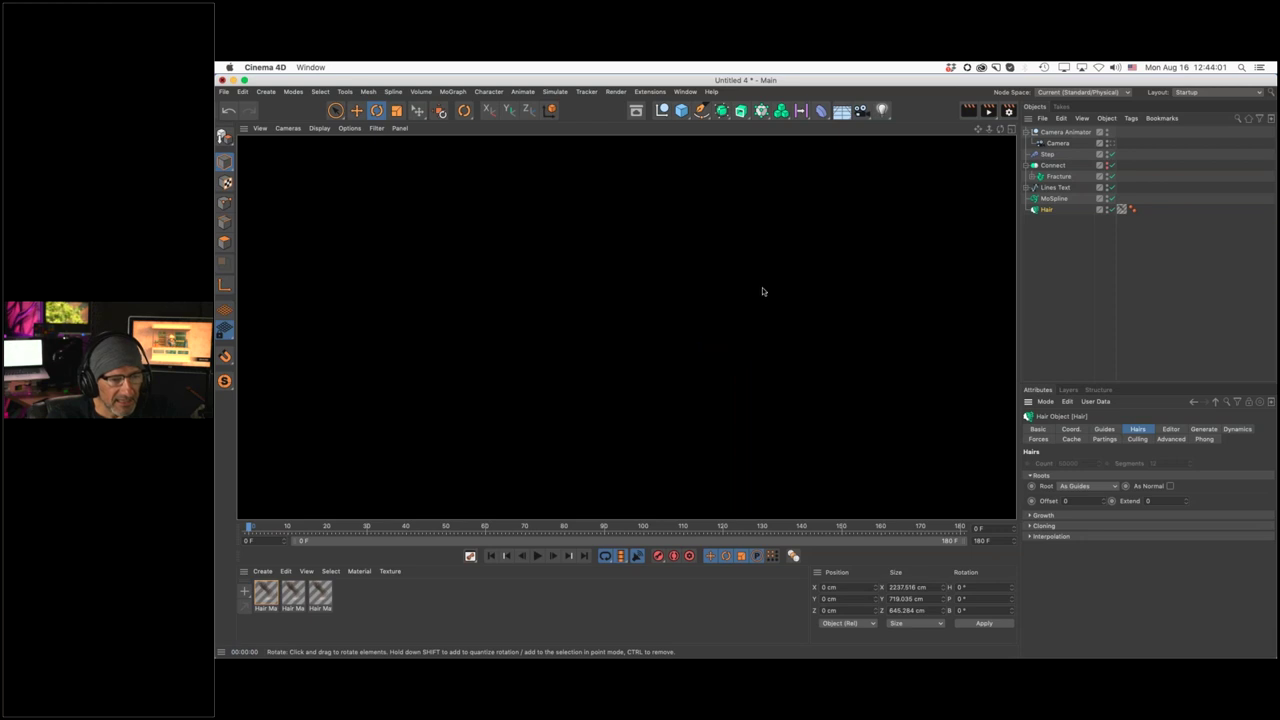
{"action": "left_click", "coordinate": [1050, 274]}
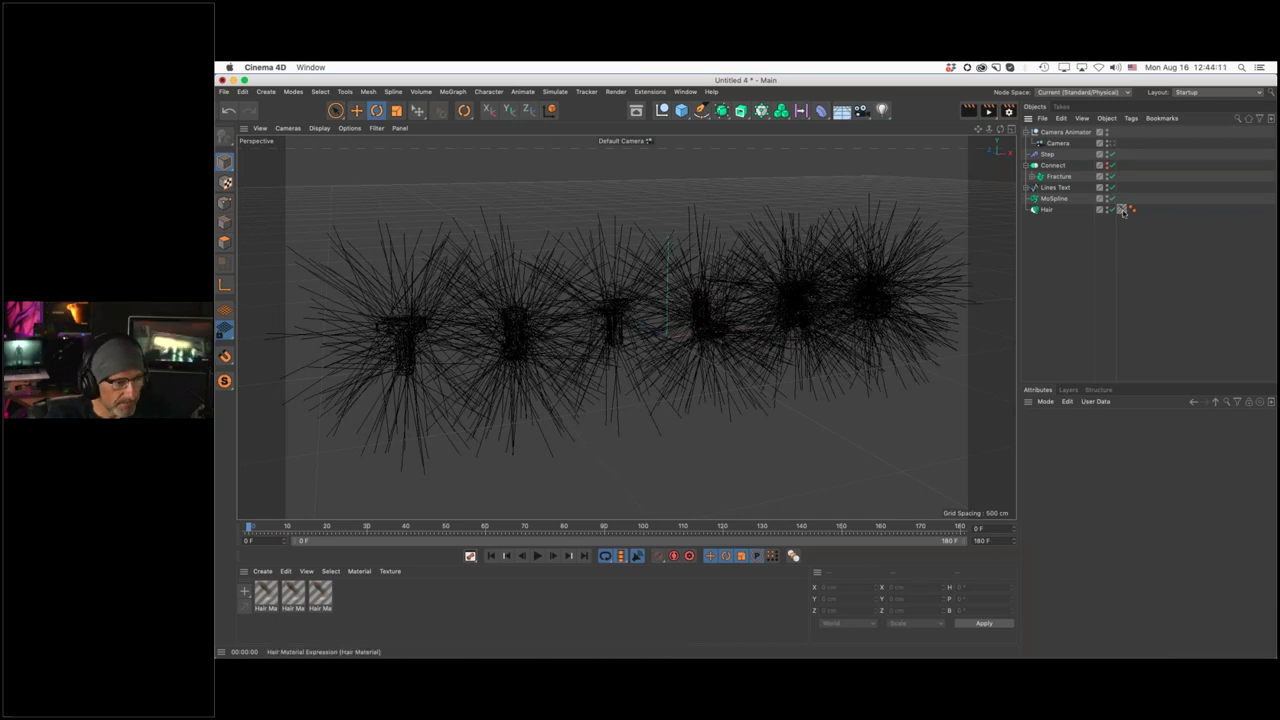
Delete the two duplicate Hair Mat materials, leaving only one
{"action": "left_click", "coordinate": [1121, 209]}
{"action": "left_click_drag", "start_coordinate": [359, 593], "coordinate": [298, 620]}
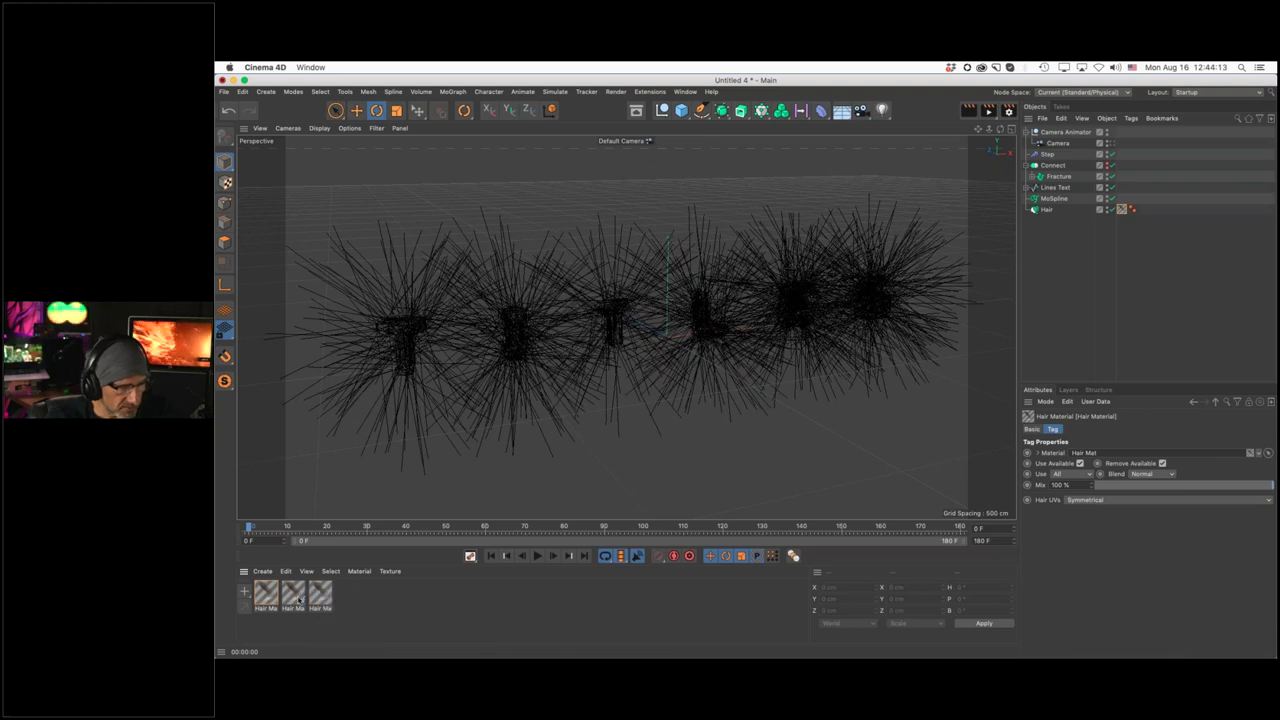
{"action": "key", "text": "Delete"}
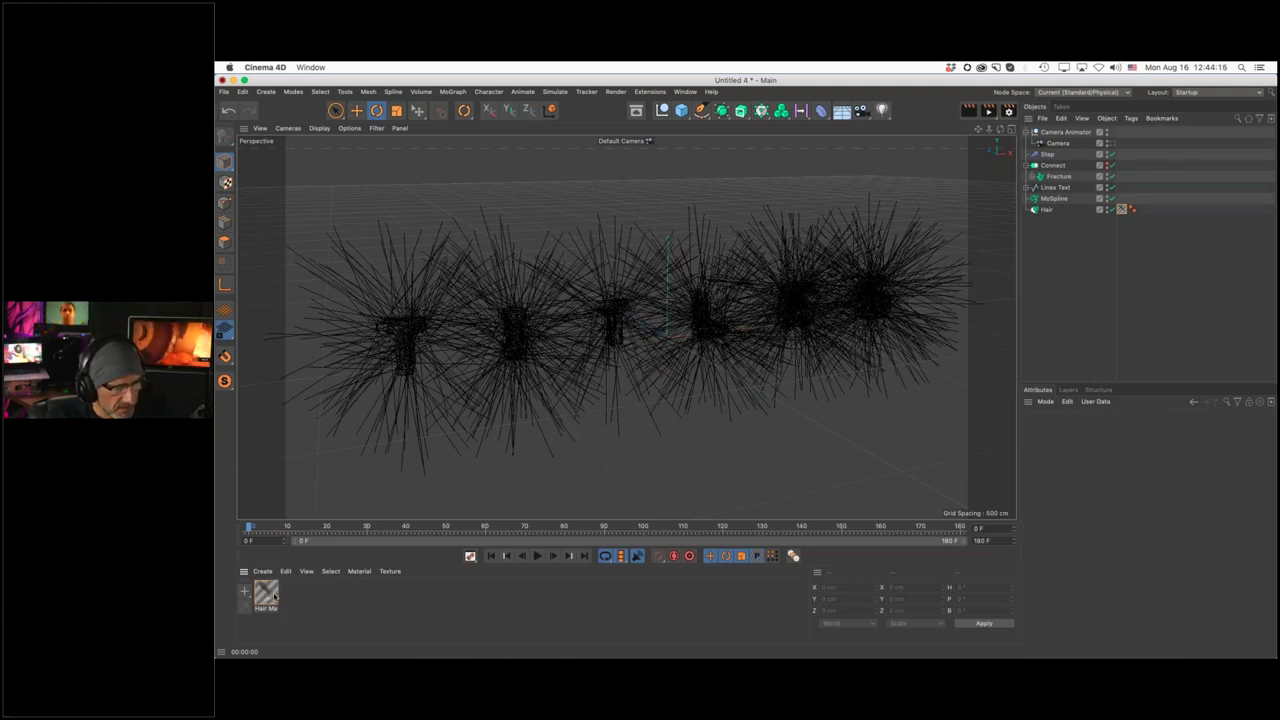
Open Hair Mat in the Material Editor and enable Frizz, Kink, Bend, Curl and Twist
{"action": "double_click", "coordinate": [270, 595]}
{"action": "left_click_drag", "start_coordinate": [900, 336], "coordinate": [1169, 242]}
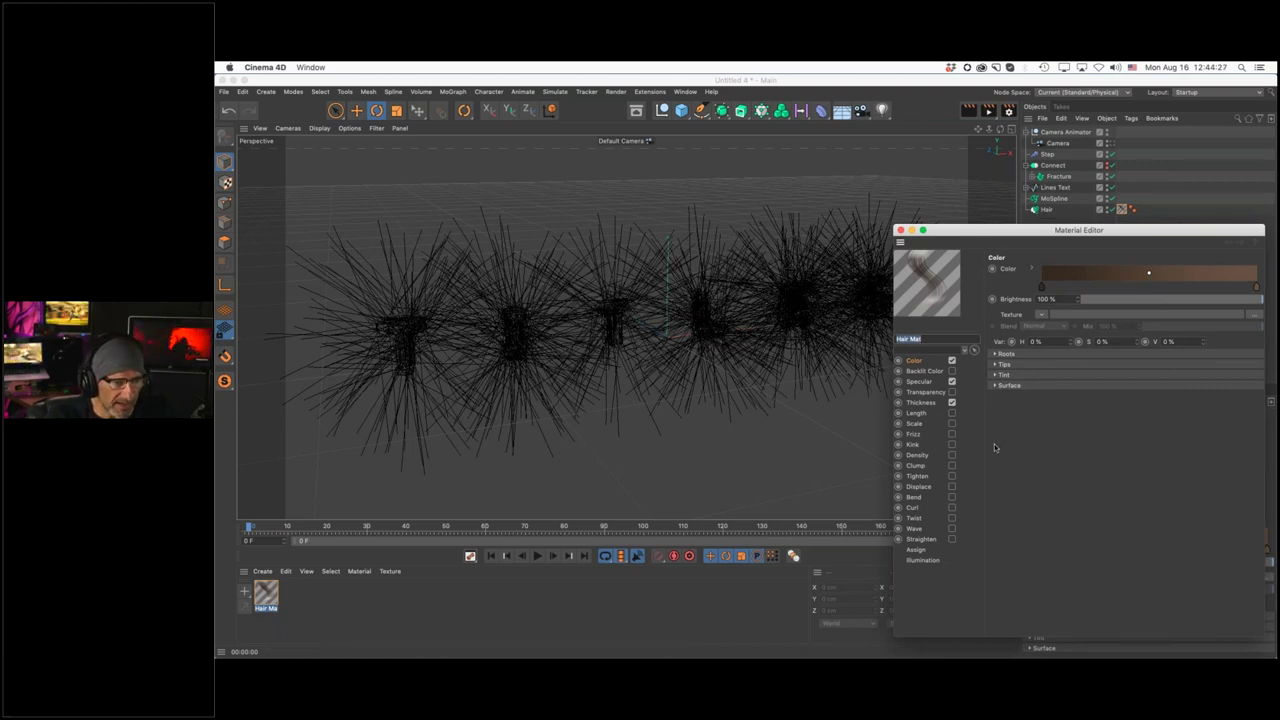
{"action": "left_click", "coordinate": [951, 434]}
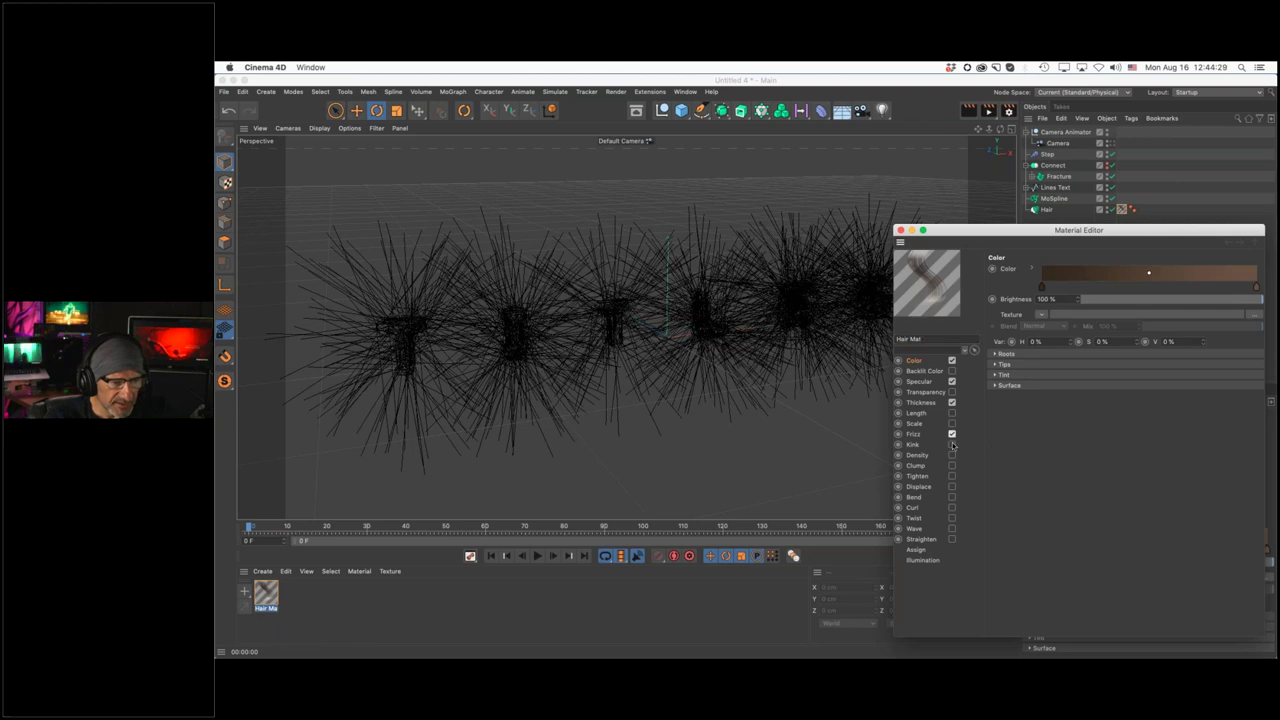
{"action": "left_click", "coordinate": [951, 444]}
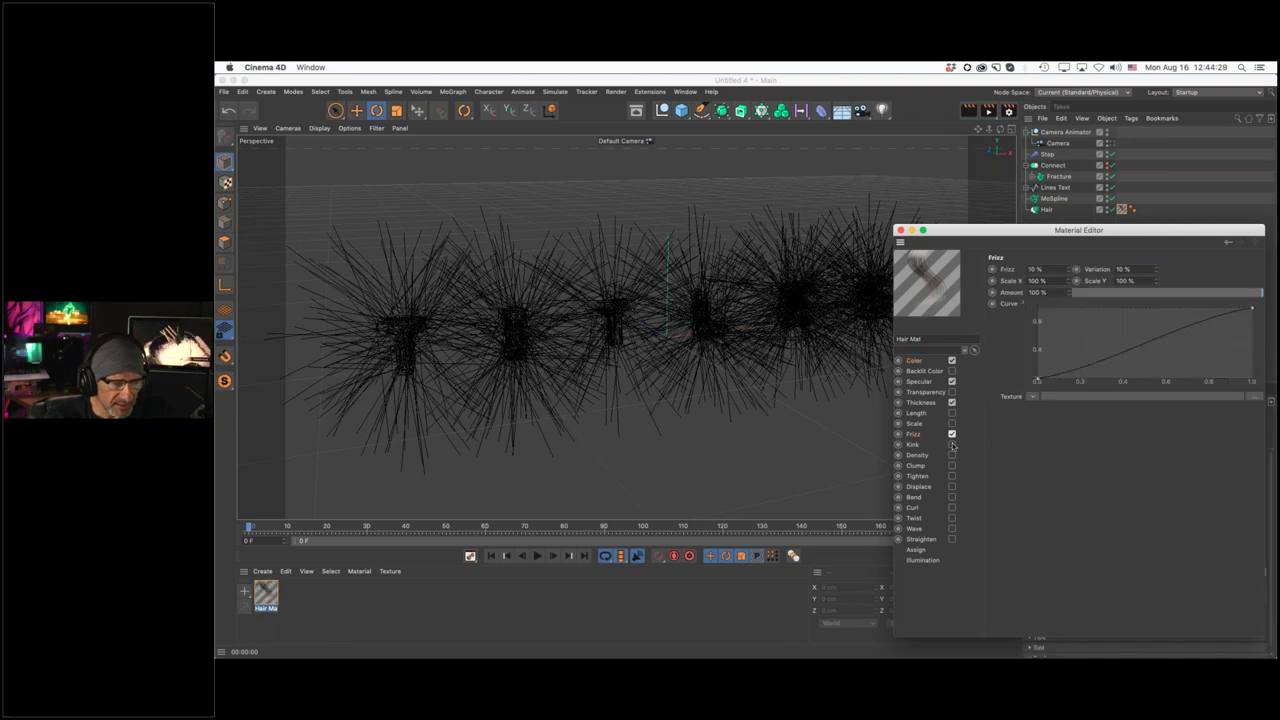
{"action": "left_click", "coordinate": [951, 507]}
{"action": "left_click", "coordinate": [951, 518]}
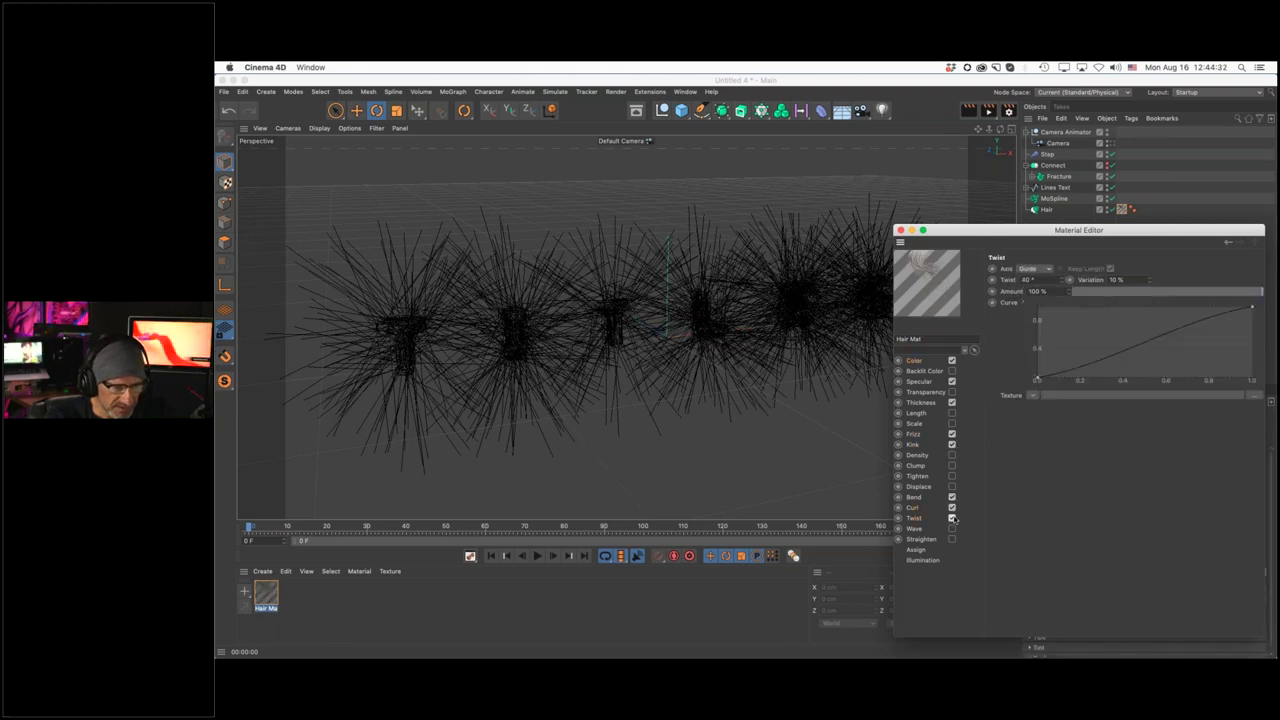
{"action": "left_click", "coordinate": [490, 557]}
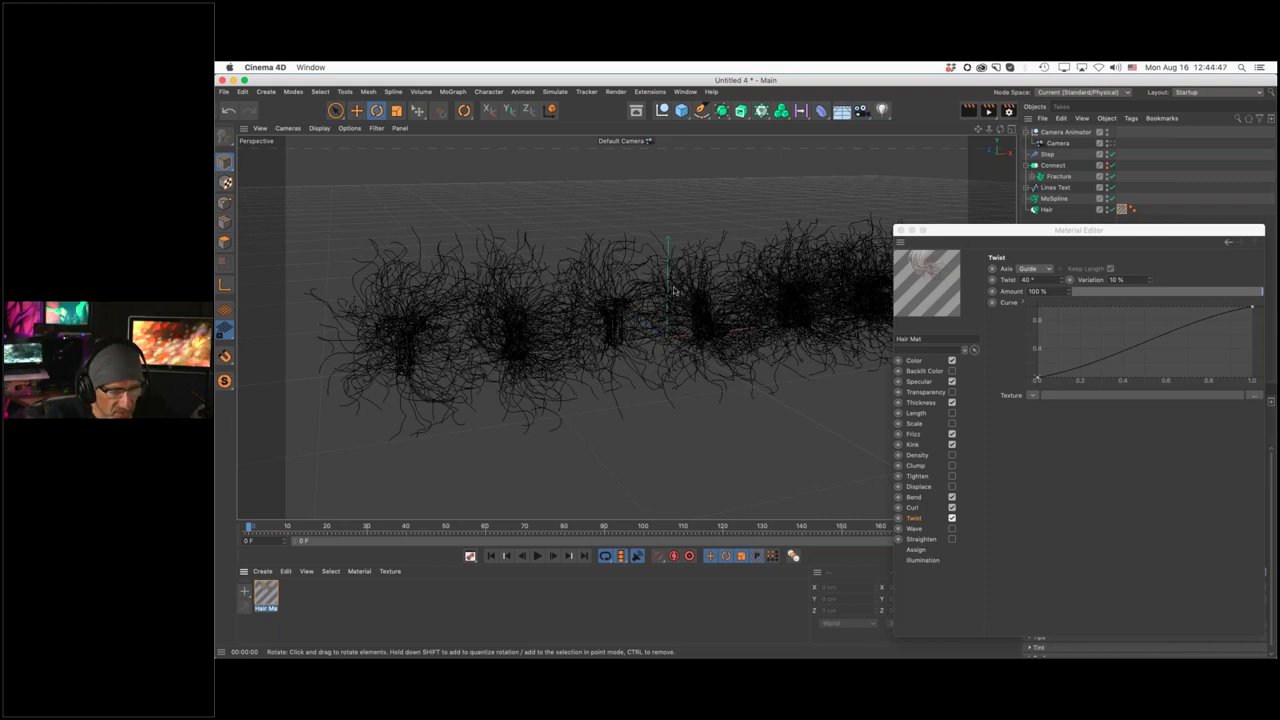
Set the Hair Mat Curl amount to 720°
{"action": "left_click", "coordinate": [914, 518]}
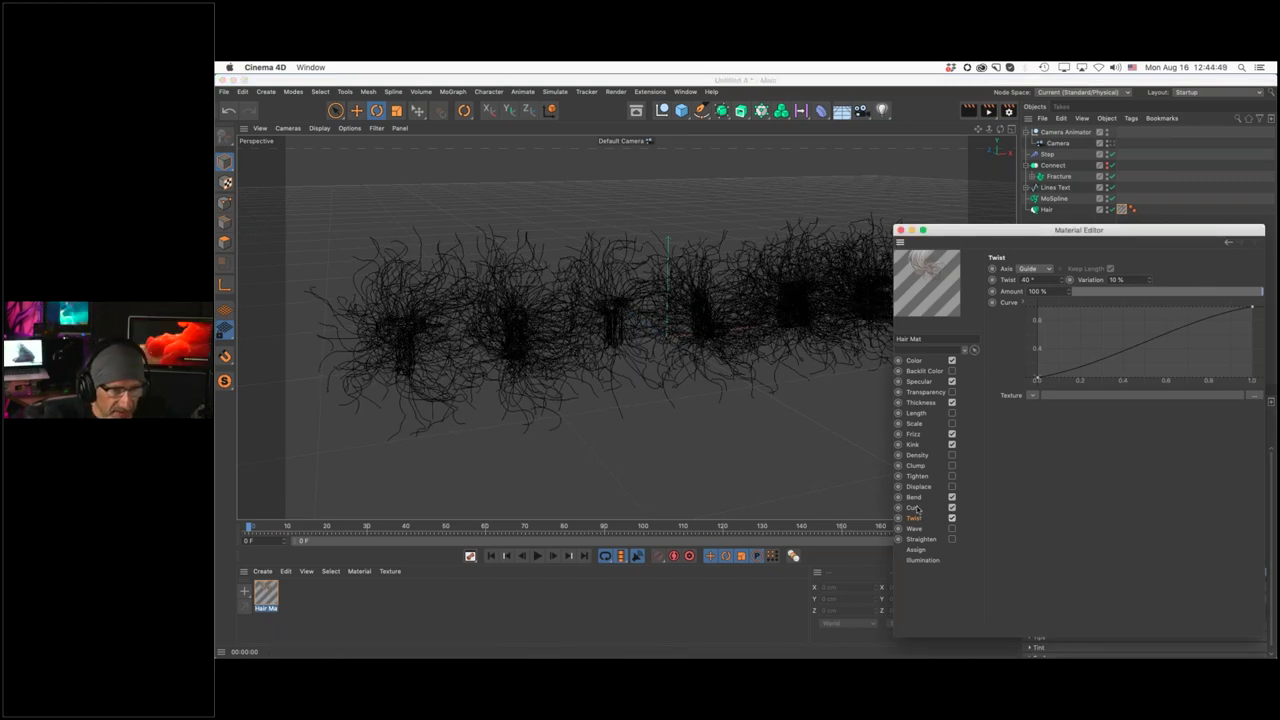
{"action": "left_click", "coordinate": [912, 507]}
{"action": "double_click", "coordinate": [1040, 269]}
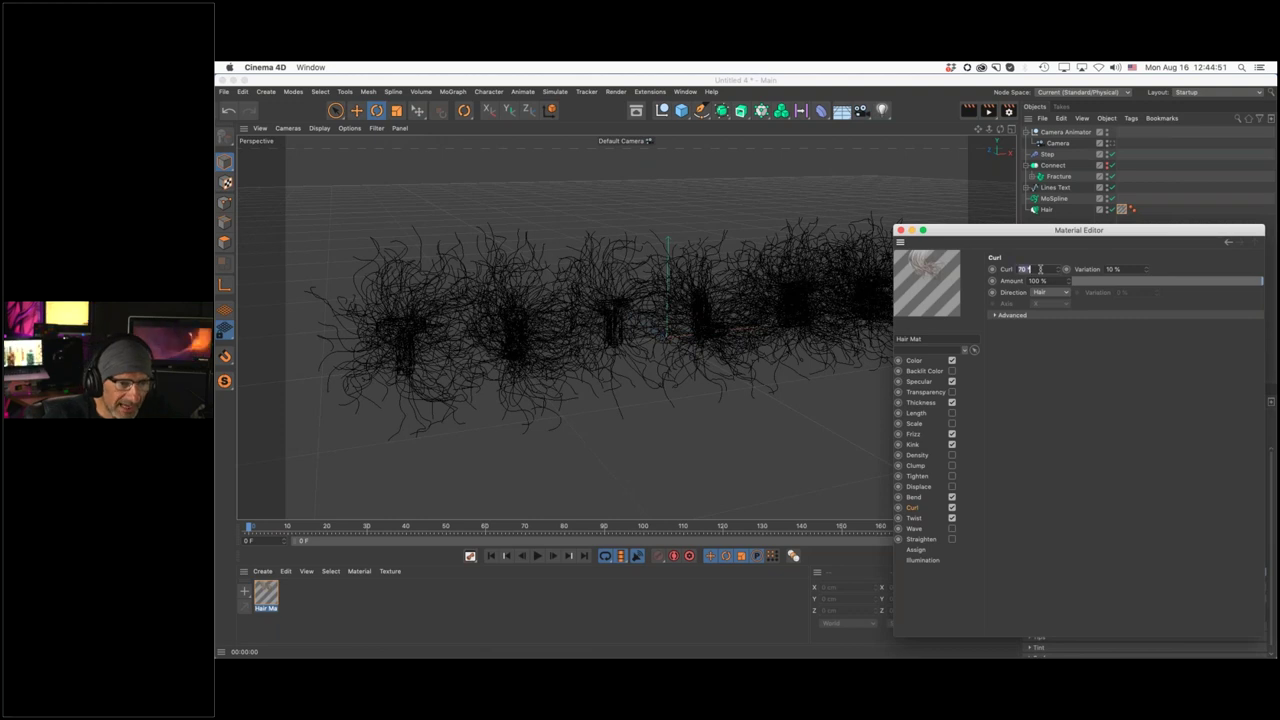
{"action": "type", "text": "1"}
{"action": "type", "text": "20"}
{"action": "key", "text": "Return"}
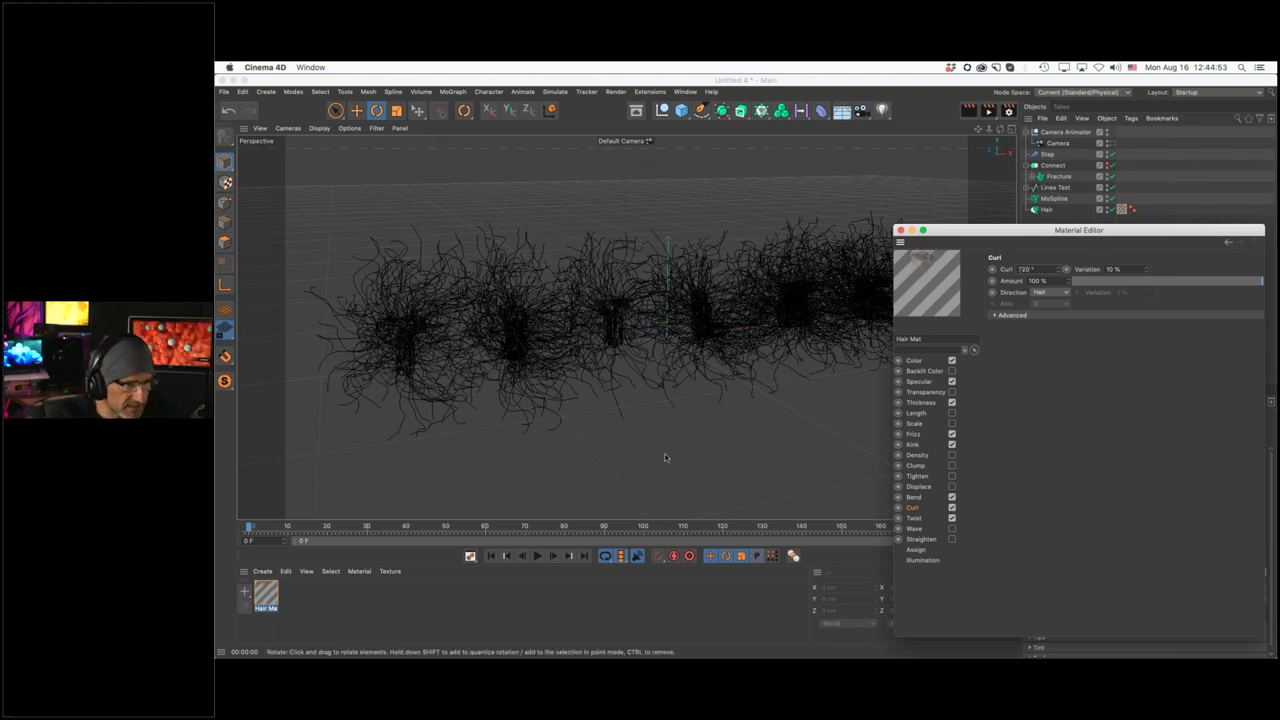
{"action": "left_click", "coordinate": [510, 558]}
{"action": "left_click", "coordinate": [510, 558]}
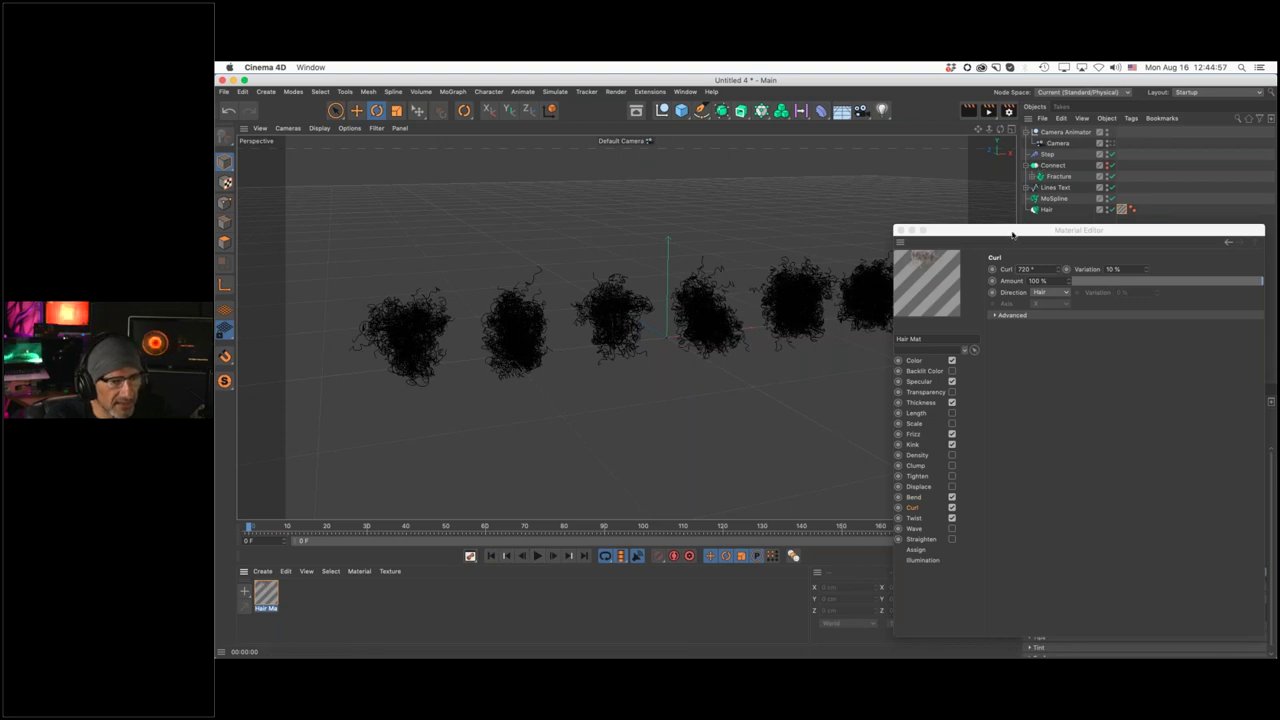
Inspect the curled hair clumps, check the Twist settings, and close the Material Editor
{"action": "left_click_drag", "start_coordinate": [1019, 232], "coordinate": [1038, 329]}
{"action": "scroll", "coordinate": [714, 318], "scroll_direction": "up", "scroll_amount": 3}
{"action": "scroll", "coordinate": [760, 312], "scroll_direction": "up", "scroll_amount": 5}
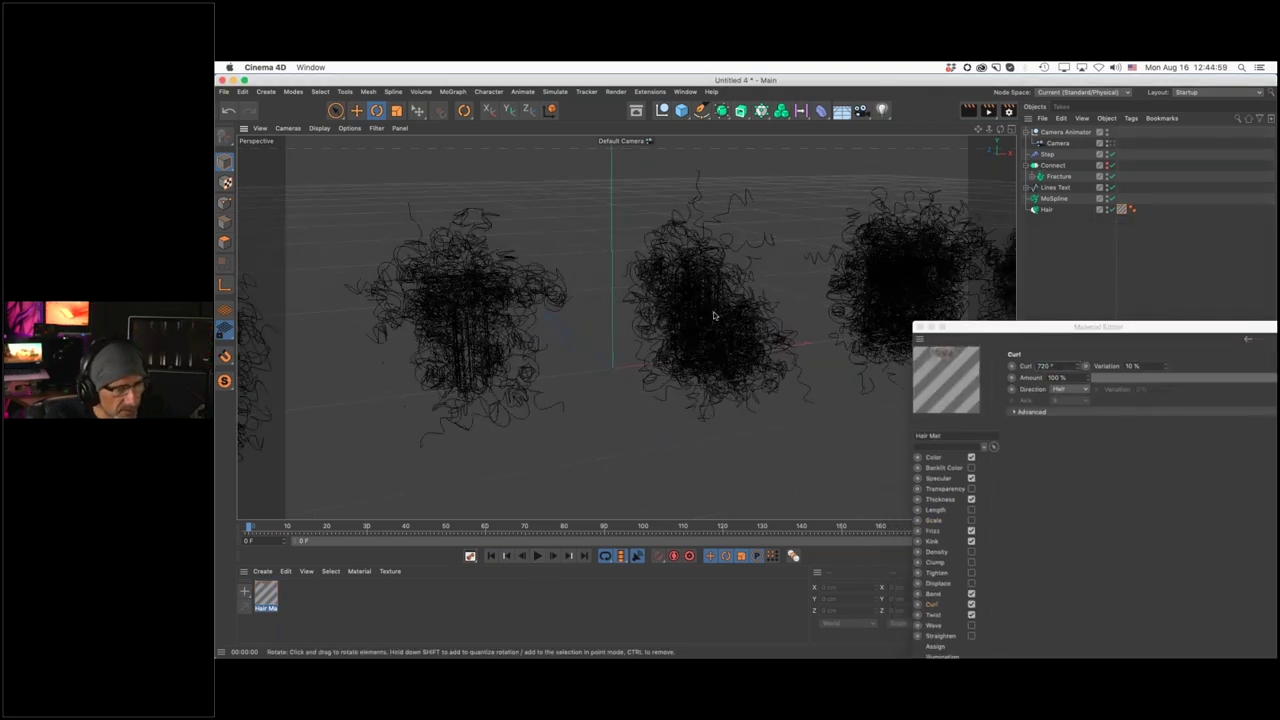
{"action": "left_click_drag", "start_coordinate": [744, 323], "coordinate": [775, 350], "text": "alt"}
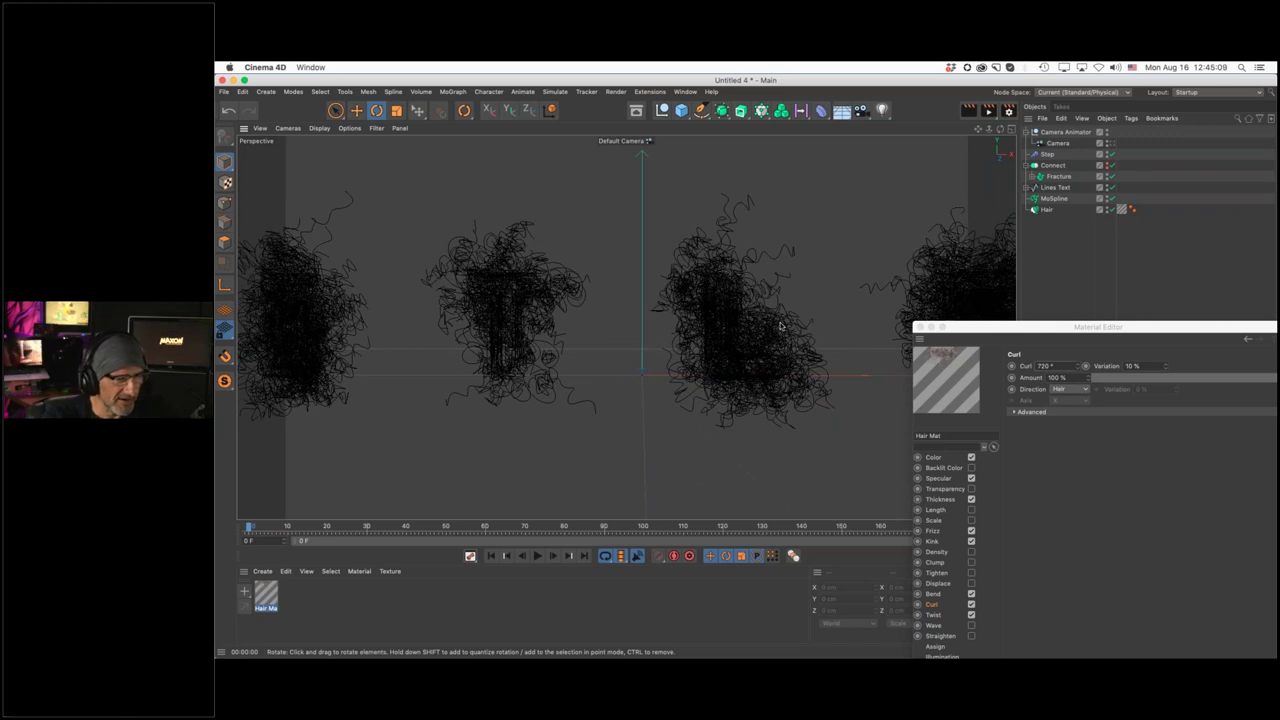
{"action": "left_click_drag", "start_coordinate": [1001, 333], "coordinate": [872, 241]}
{"action": "left_click_drag", "start_coordinate": [783, 226], "coordinate": [758, 279]}
{"action": "left_click_drag", "start_coordinate": [836, 288], "coordinate": [925, 305]}
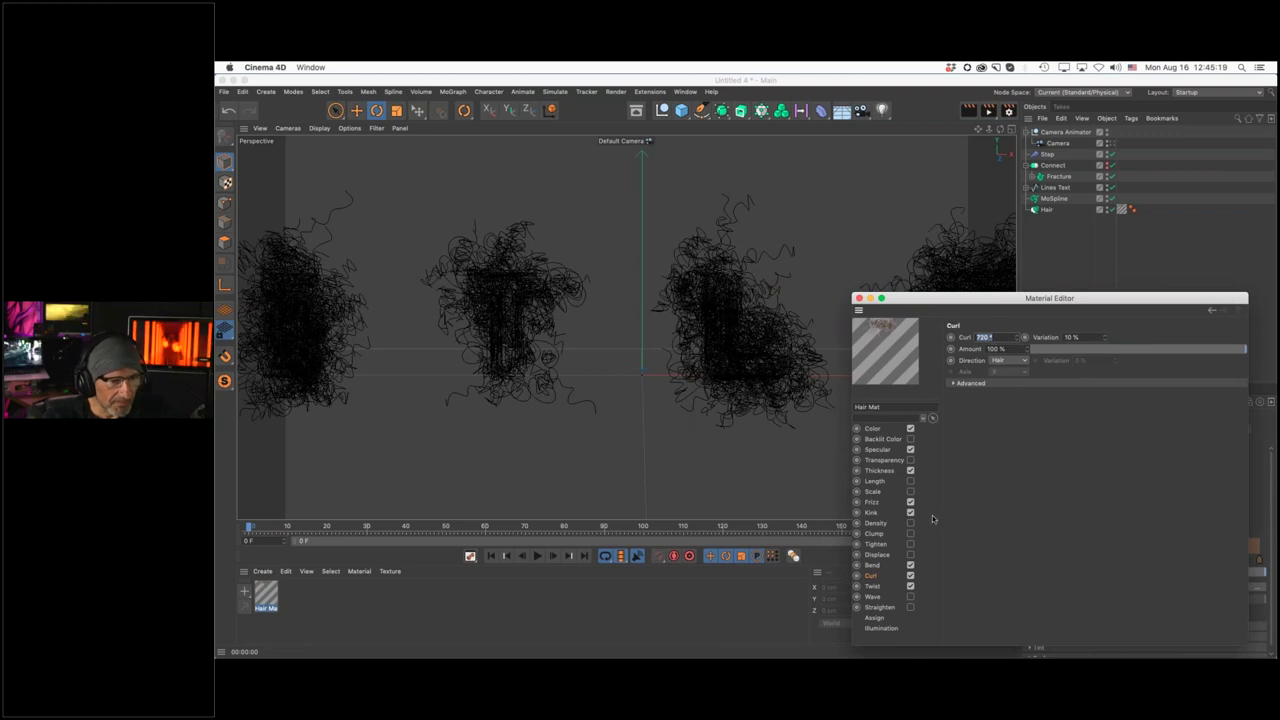
{"action": "left_click", "coordinate": [877, 586]}
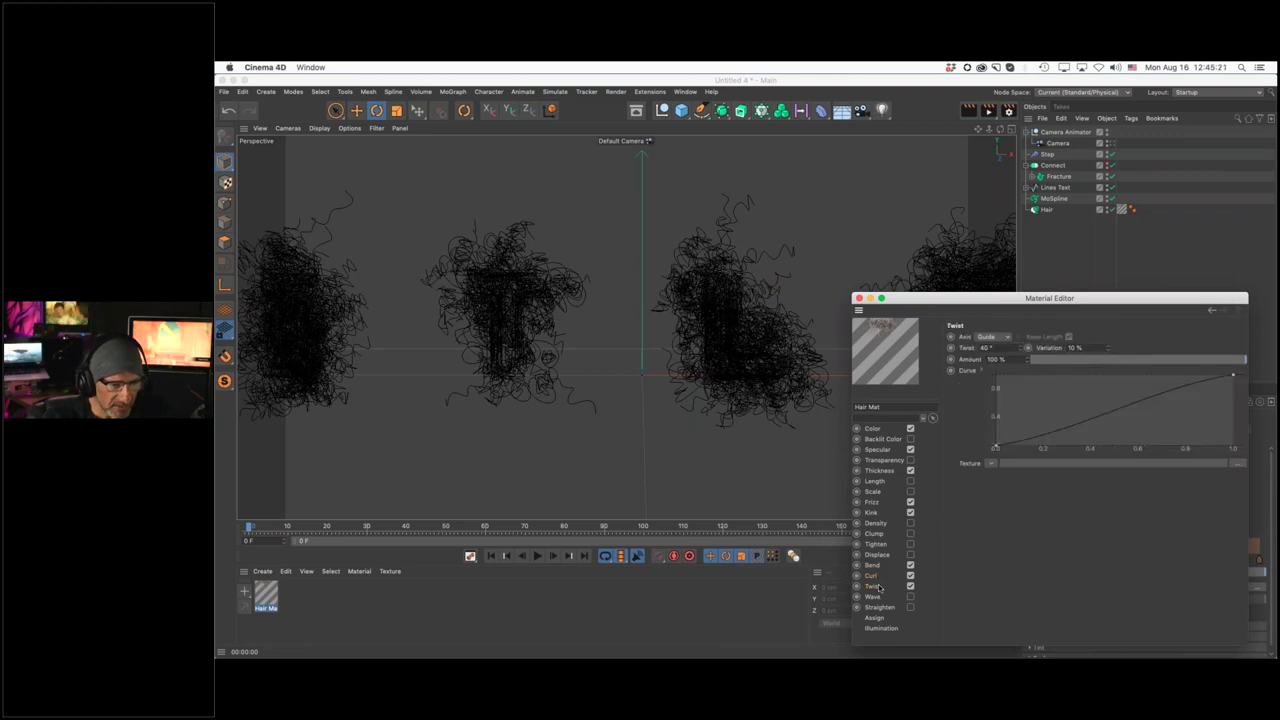
{"action": "left_click", "coordinate": [858, 298]}
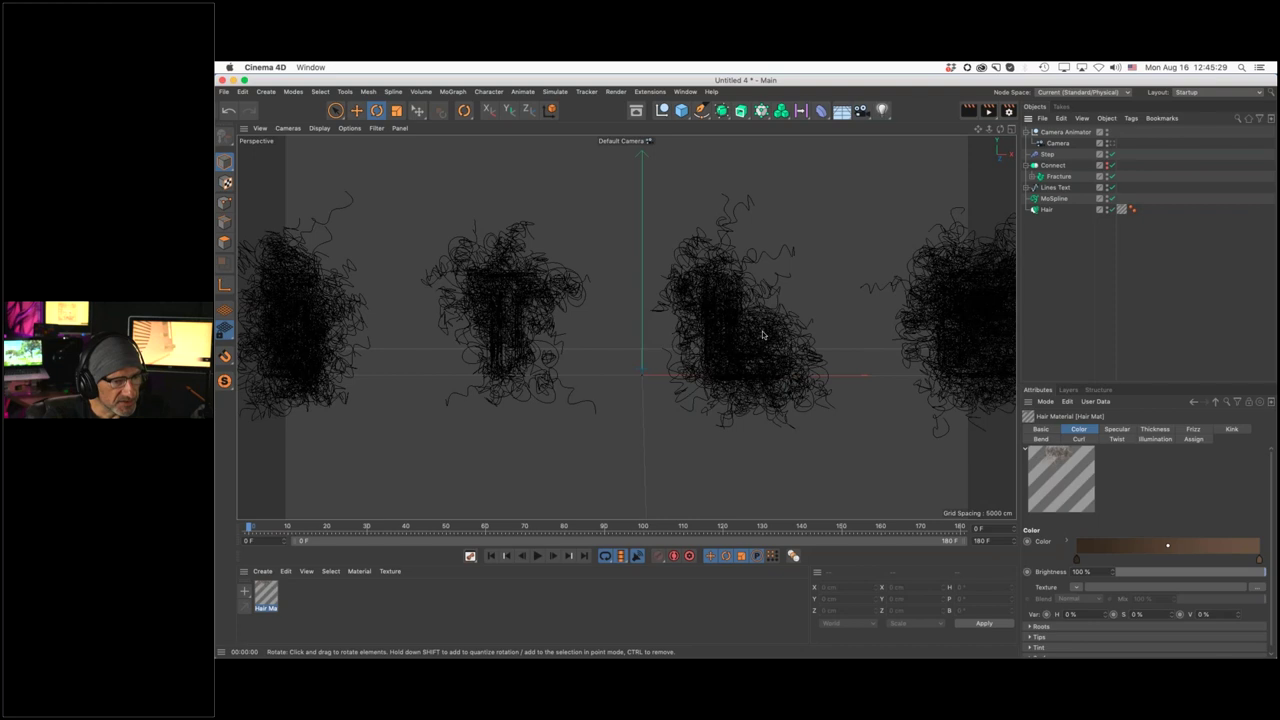
Look through the scene Camera and play the curly hair animation
{"action": "scroll", "coordinate": [760, 336], "scroll_direction": "down", "scroll_amount": 5}
{"action": "left_click_drag", "start_coordinate": [751, 337], "coordinate": [706, 343], "text": "alt"}
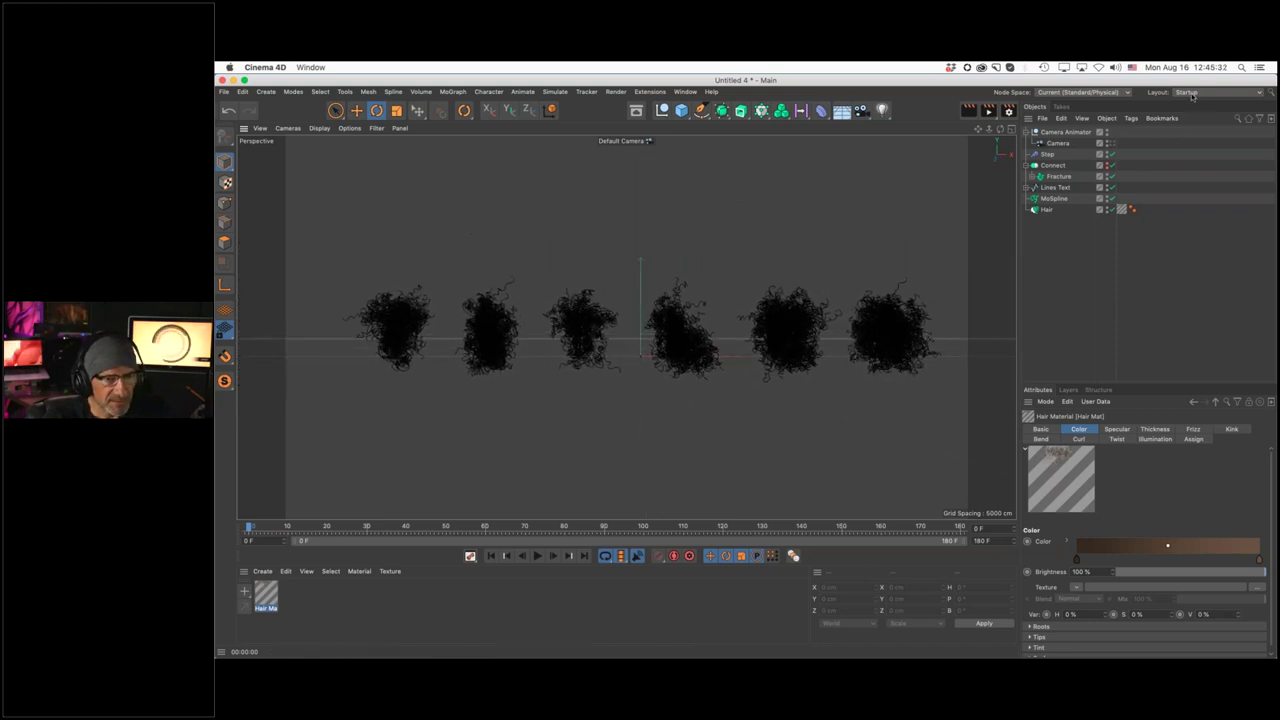
{"action": "left_click", "coordinate": [1108, 143]}
{"action": "left_click_drag", "start_coordinate": [260, 530], "coordinate": [277, 529]}
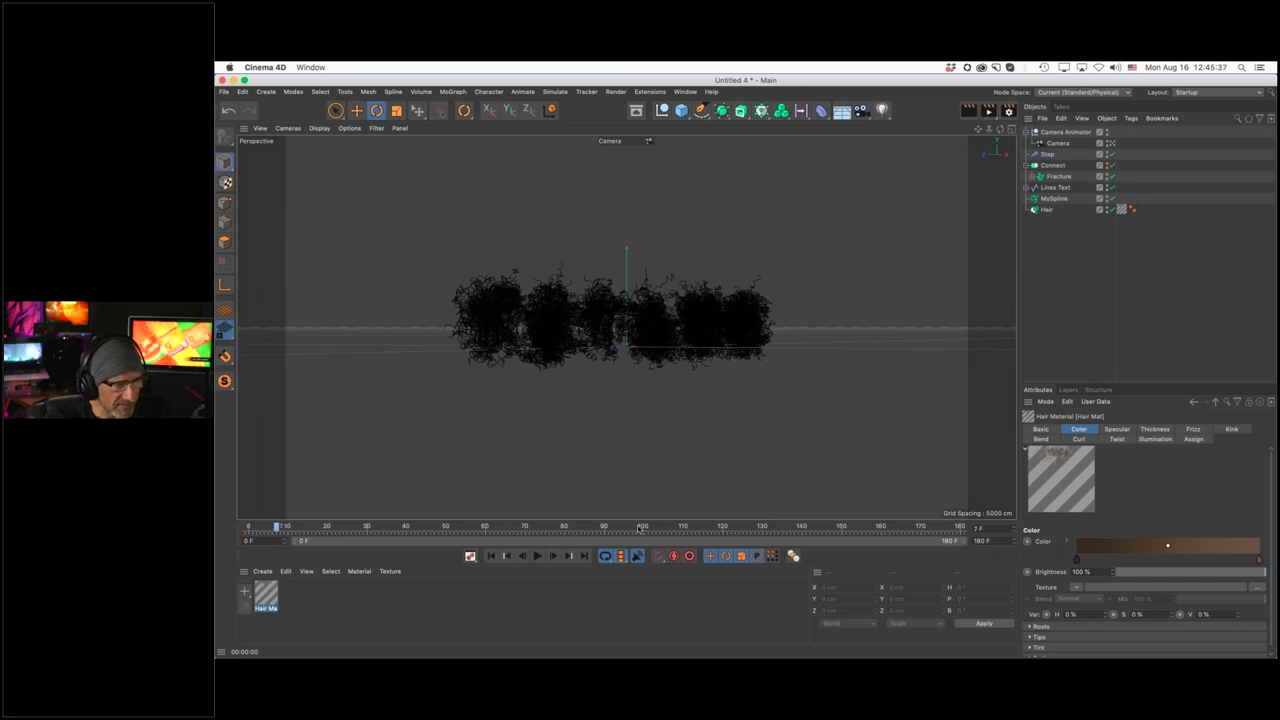
{"action": "key", "text": "F8"}
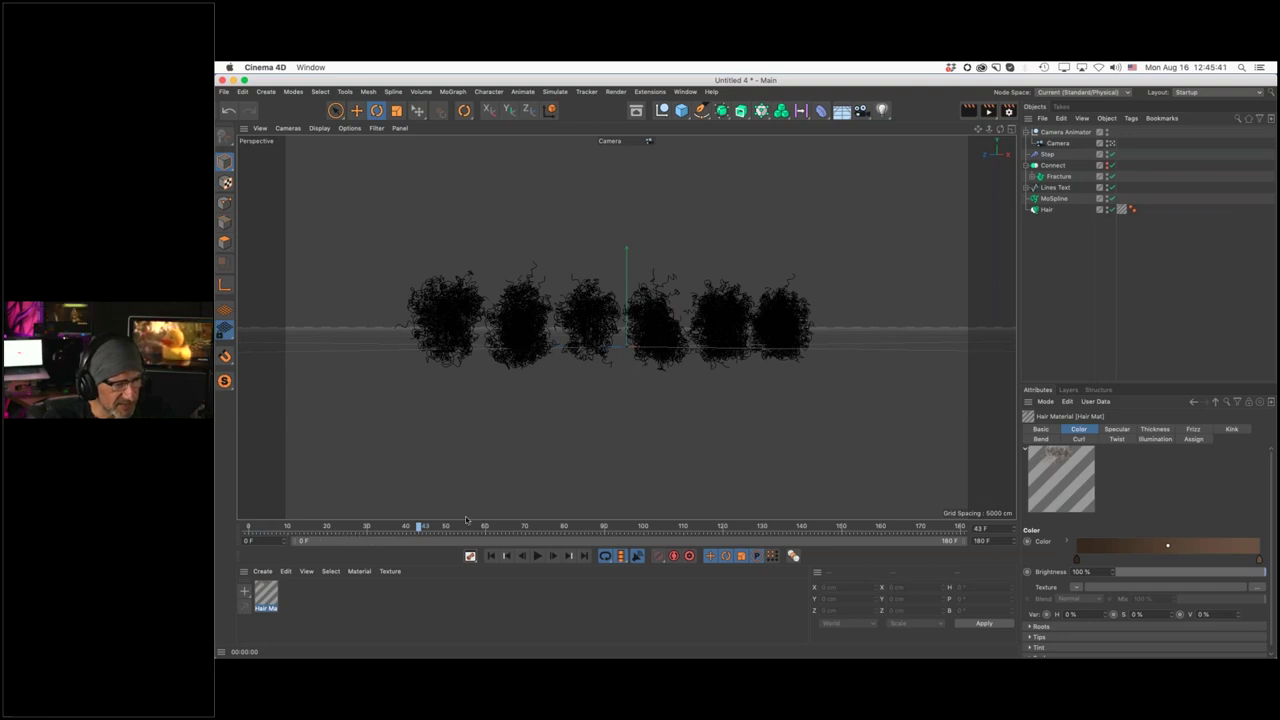
{"action": "left_click", "coordinate": [491, 556]}
{"action": "left_click", "coordinate": [537, 556]}
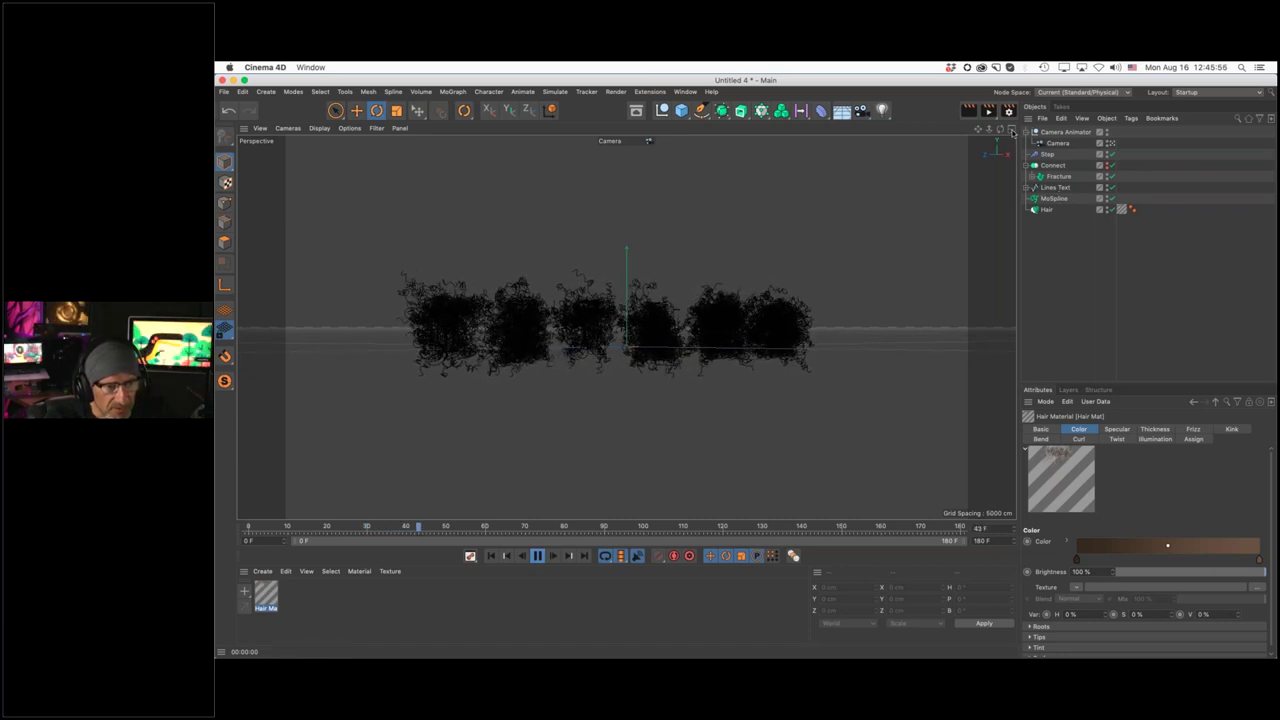
Maximize the Top view and restart the animation from the beginning
{"action": "middle_click", "coordinate": [776, 290]}
{"action": "middle_click", "coordinate": [776, 290]}
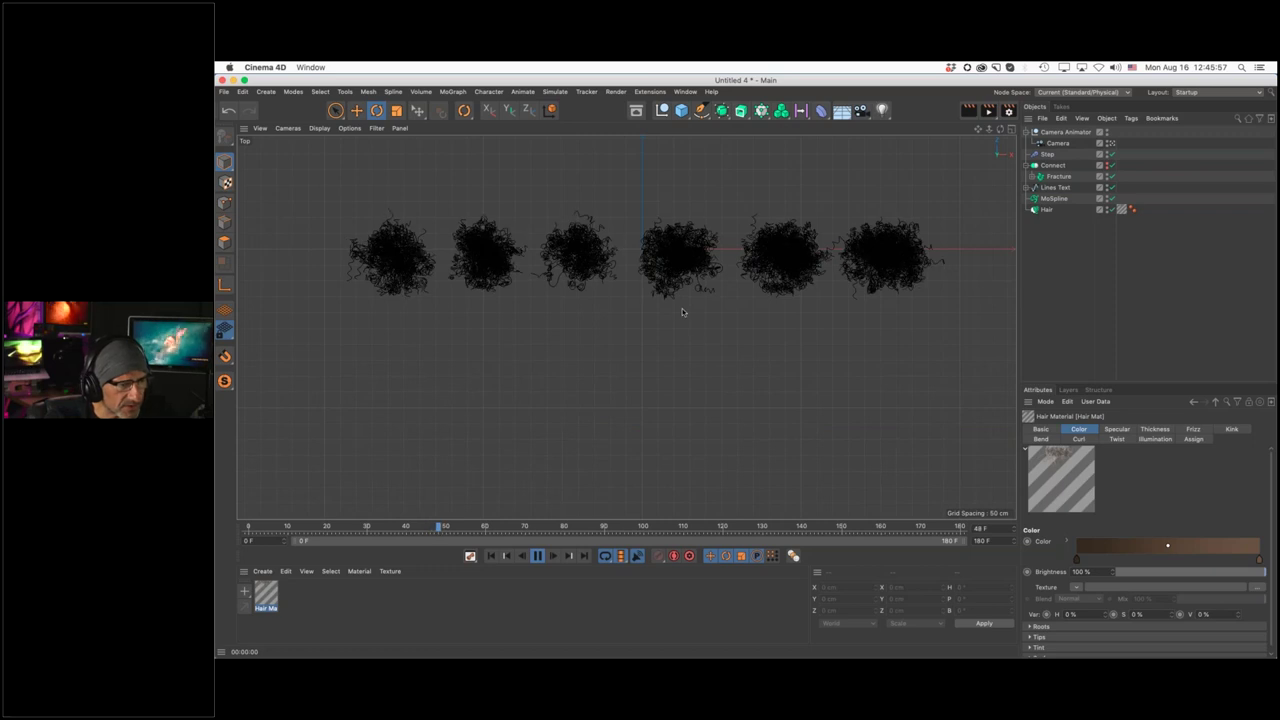
{"action": "left_click", "coordinate": [491, 556]}
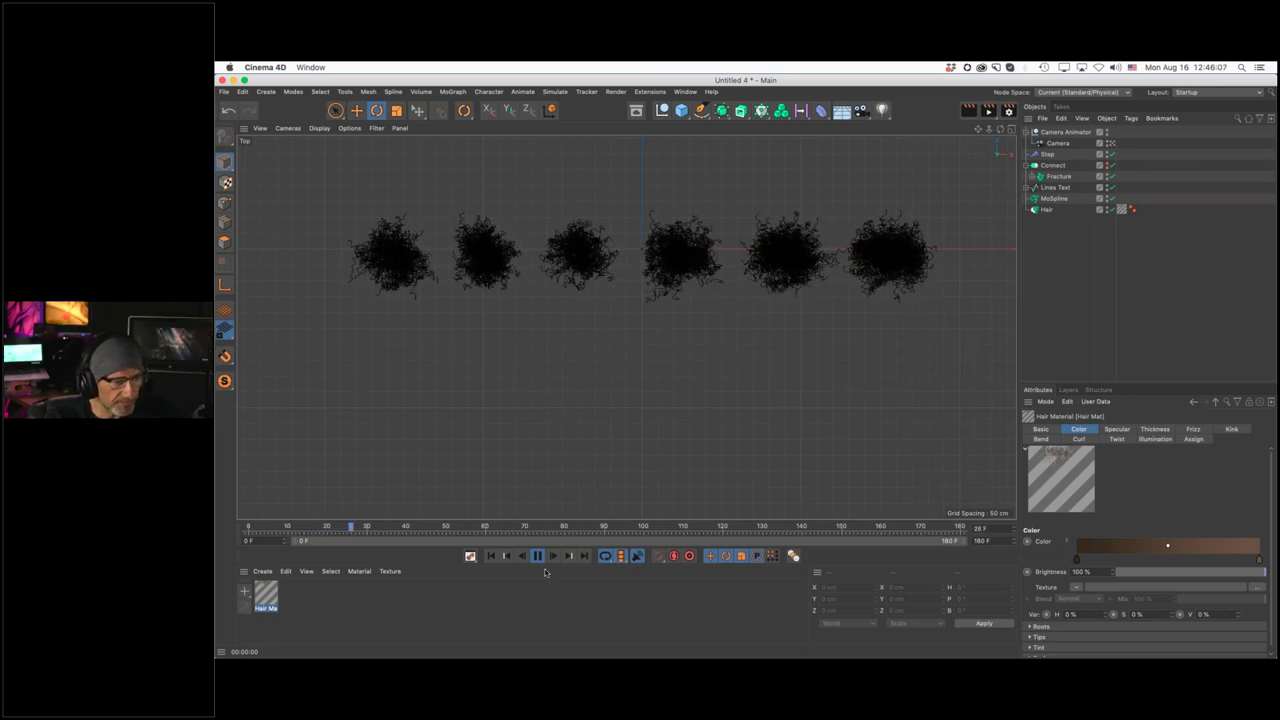
Stop playback, restore the single Perspective view, and rewind to frame 0
{"action": "key", "text": "F8"}
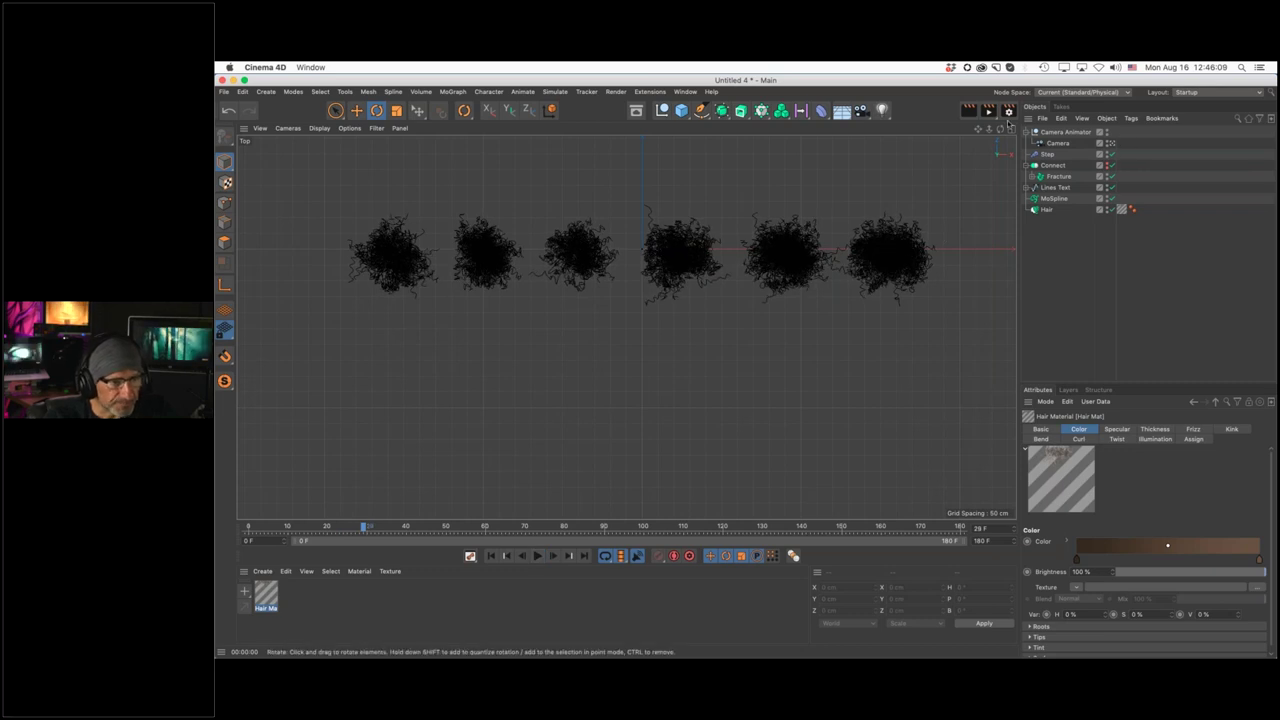
{"action": "left_click", "coordinate": [1010, 129]}
{"action": "left_click", "coordinate": [620, 130]}
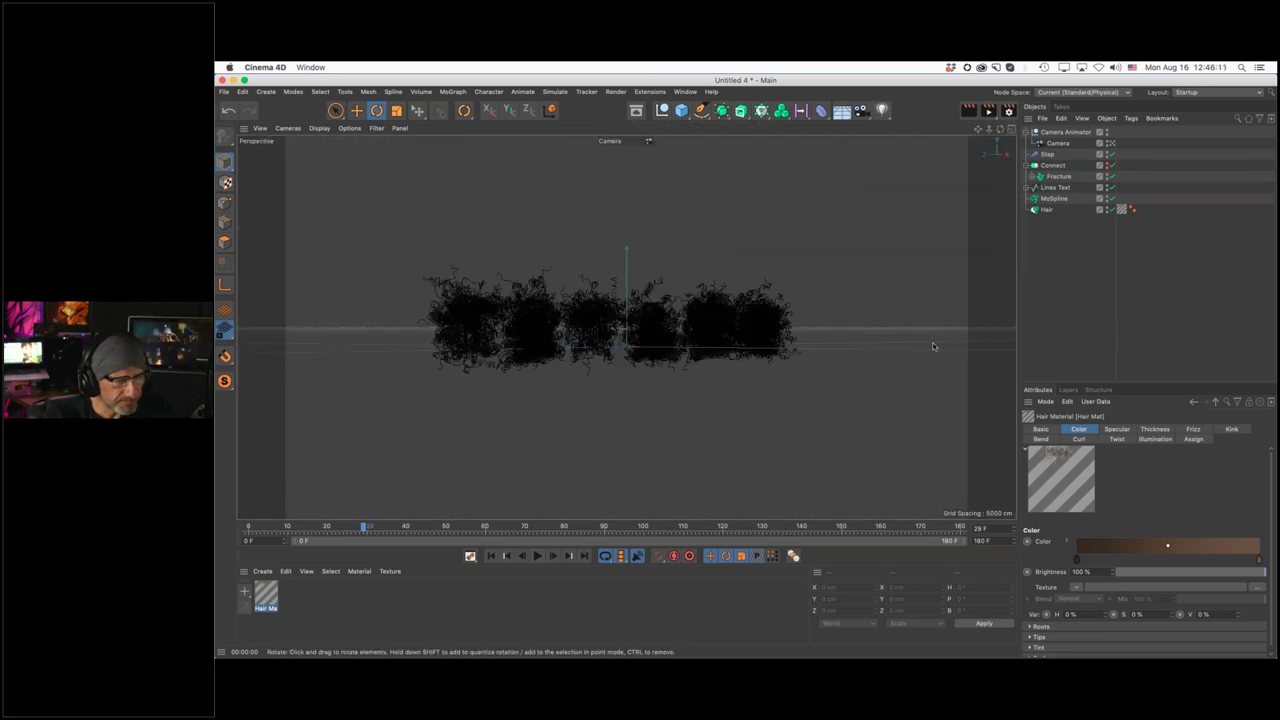
{"action": "left_click", "coordinate": [490, 557]}
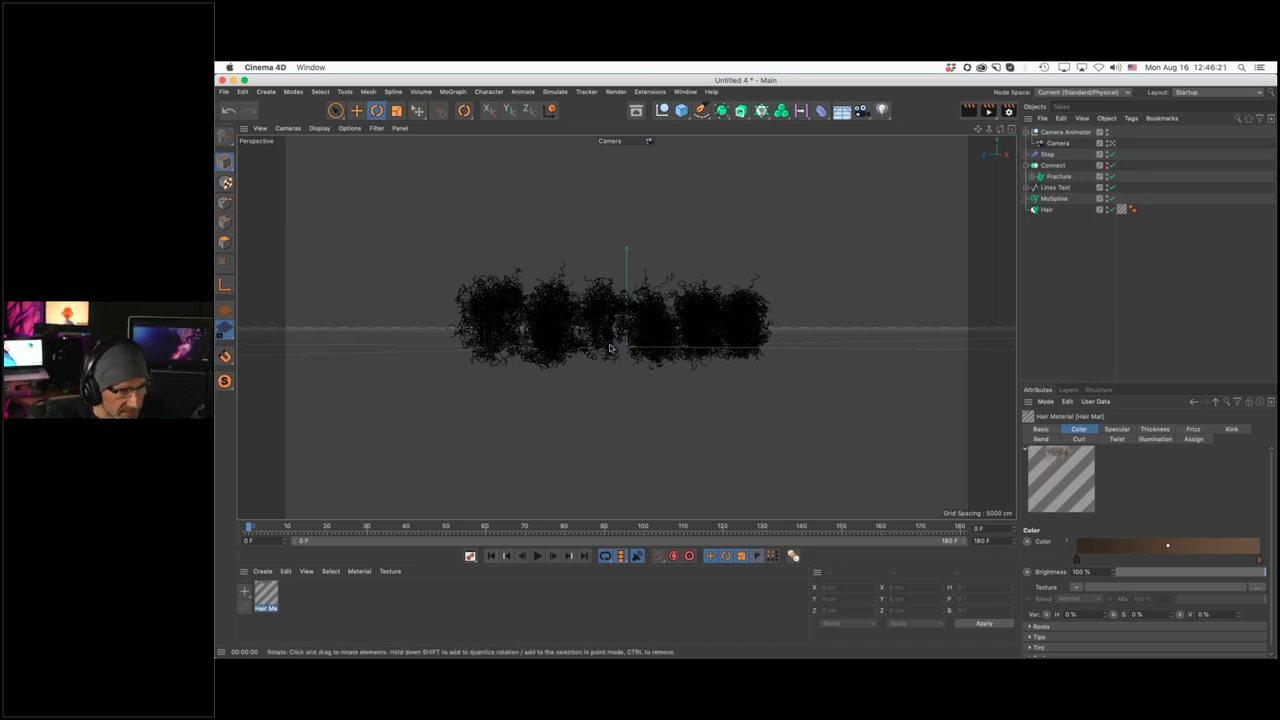
Rename the existing MoSpline object to 'Text Lines'
{"action": "left_click", "coordinate": [1046, 210]}
{"action": "left_click", "coordinate": [1055, 199]}
{"action": "type", "text": "M"}
{"action": "type", "text": "ext Lines"}
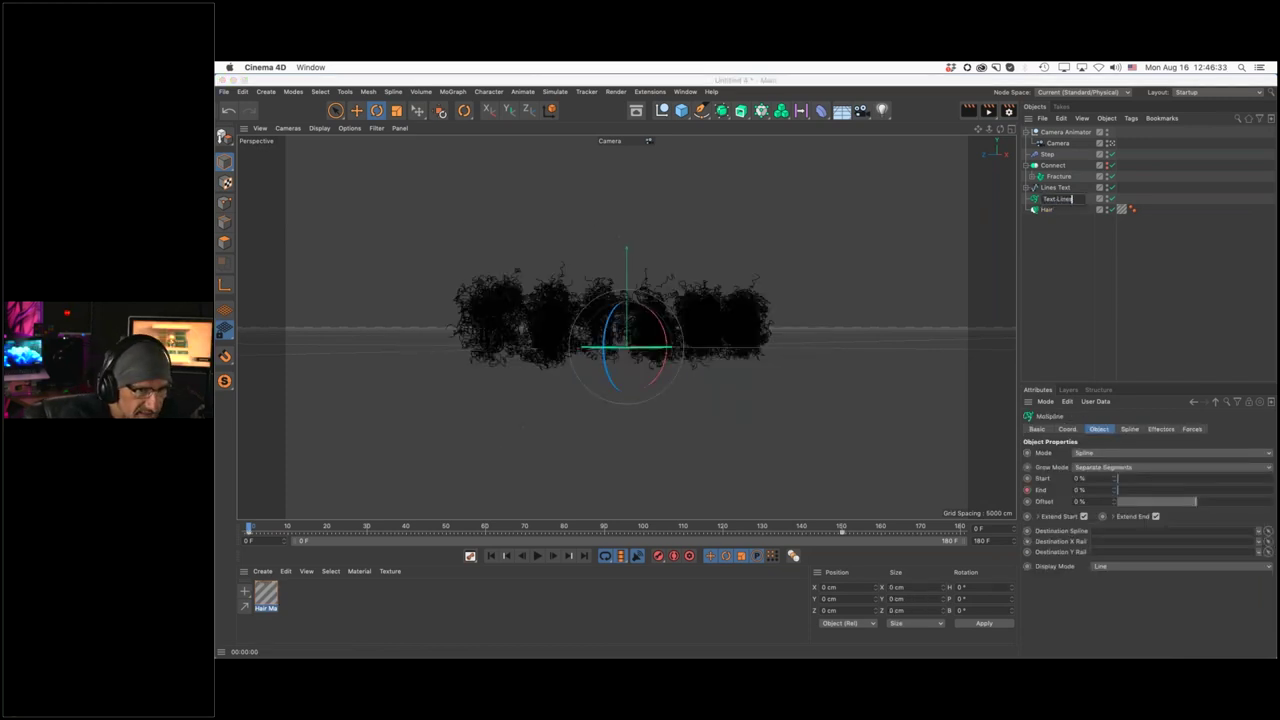
{"action": "key", "text": "Return"}
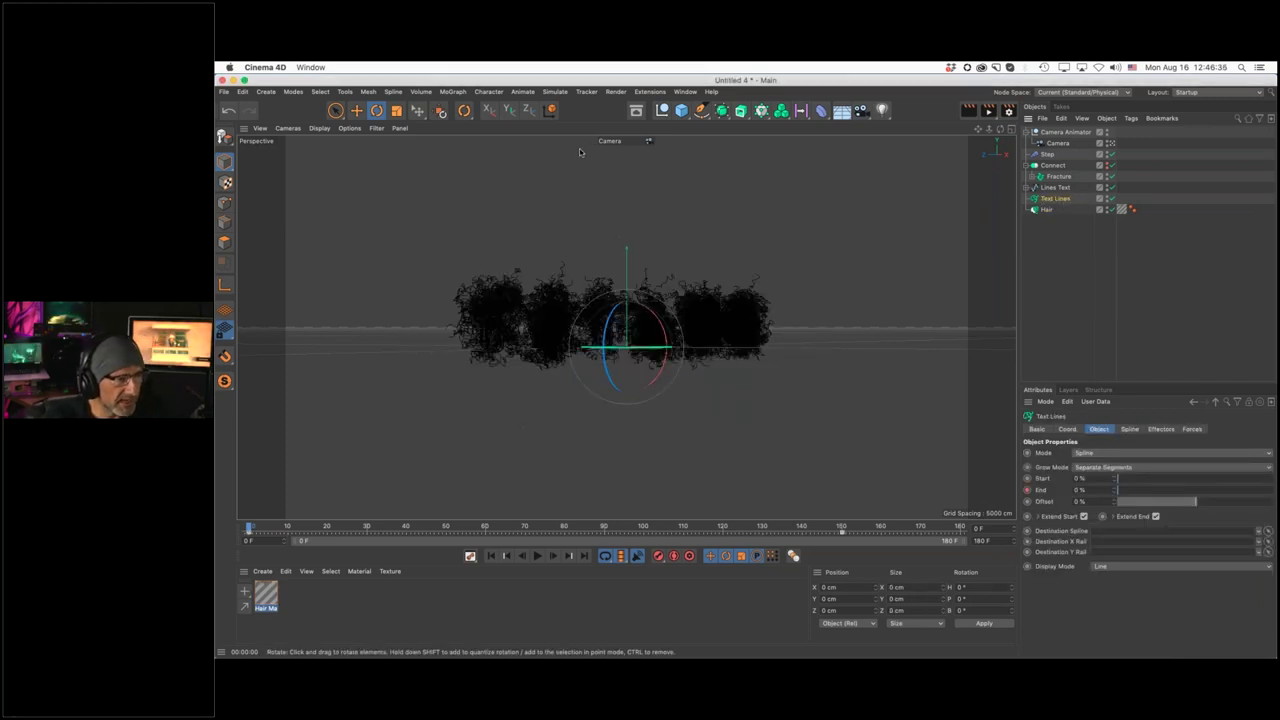
{"action": "left_click", "coordinate": [989, 213]}
{"action": "left_click", "coordinate": [453, 92]}
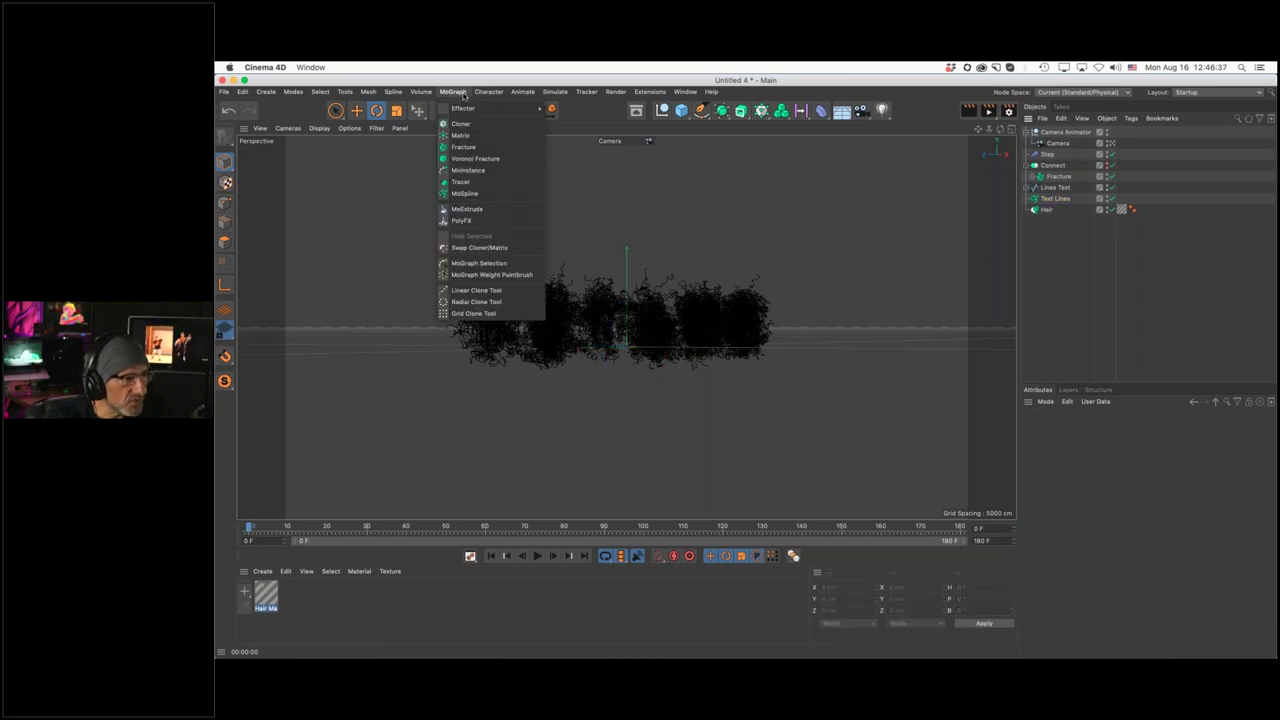
Add a new MoSpline below Hair and name it 'Hair MoSpline'
{"action": "left_click", "coordinate": [465, 193]}
{"action": "left_click_drag", "start_coordinate": [1080, 272], "coordinate": [1070, 226]}
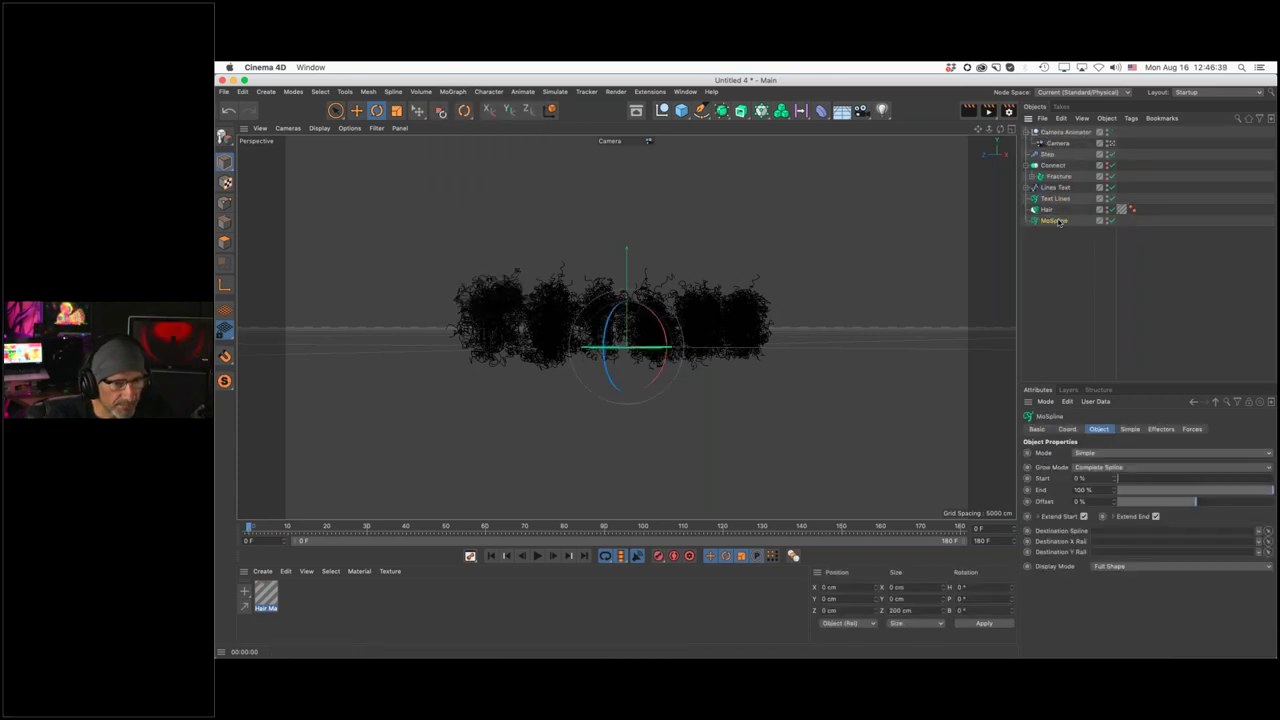
{"action": "double_click", "coordinate": [1056, 220]}
{"action": "type", "text": "Hair"}
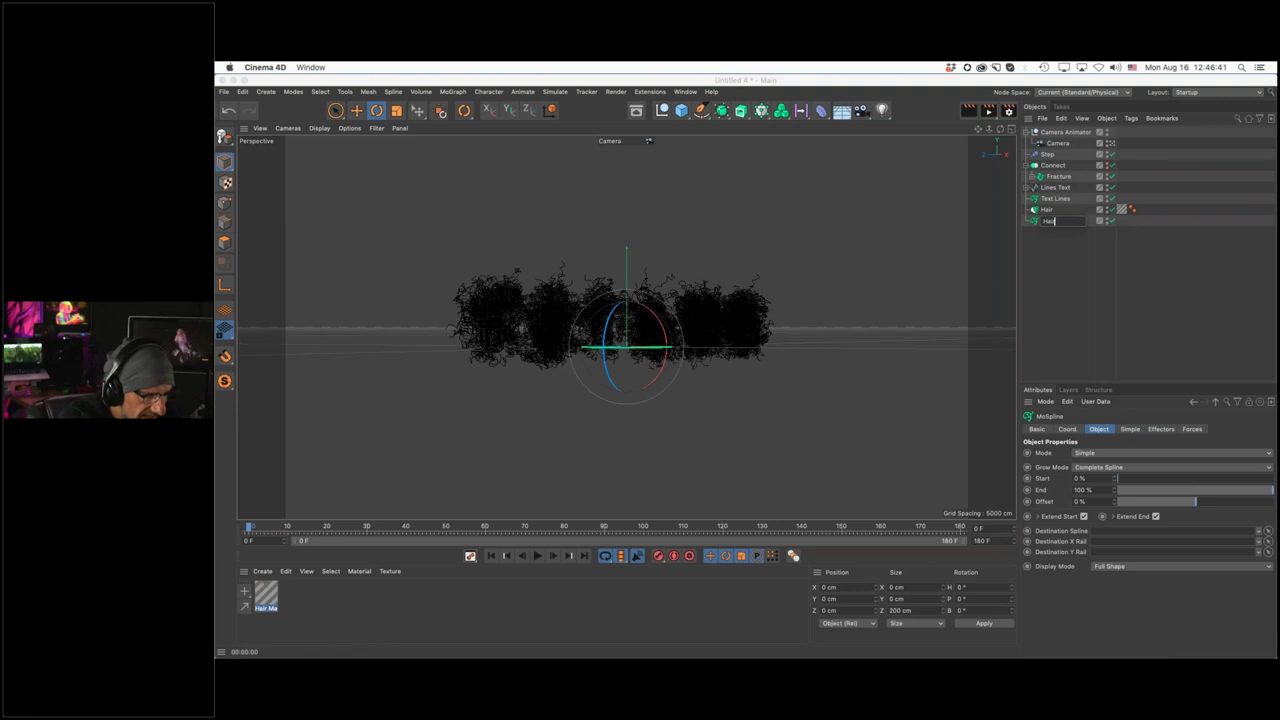
{"action": "type", "text": " MoSpline"}
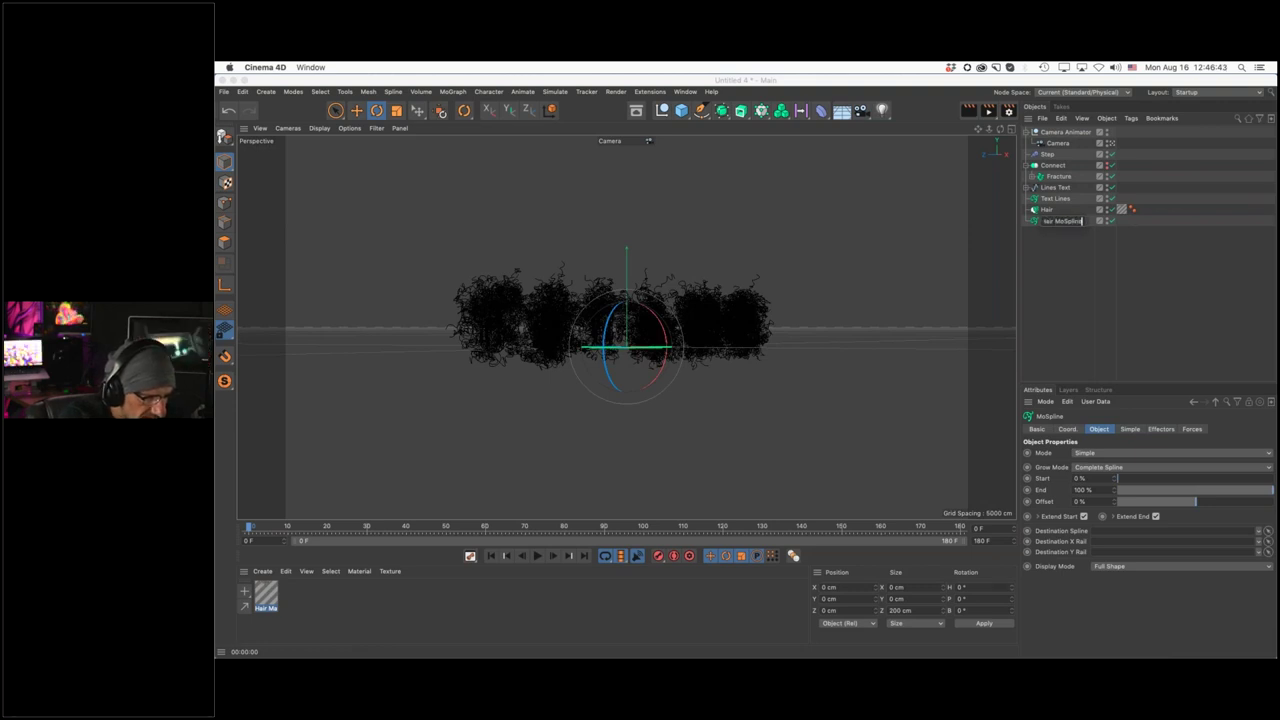
{"action": "key", "text": "Return"}
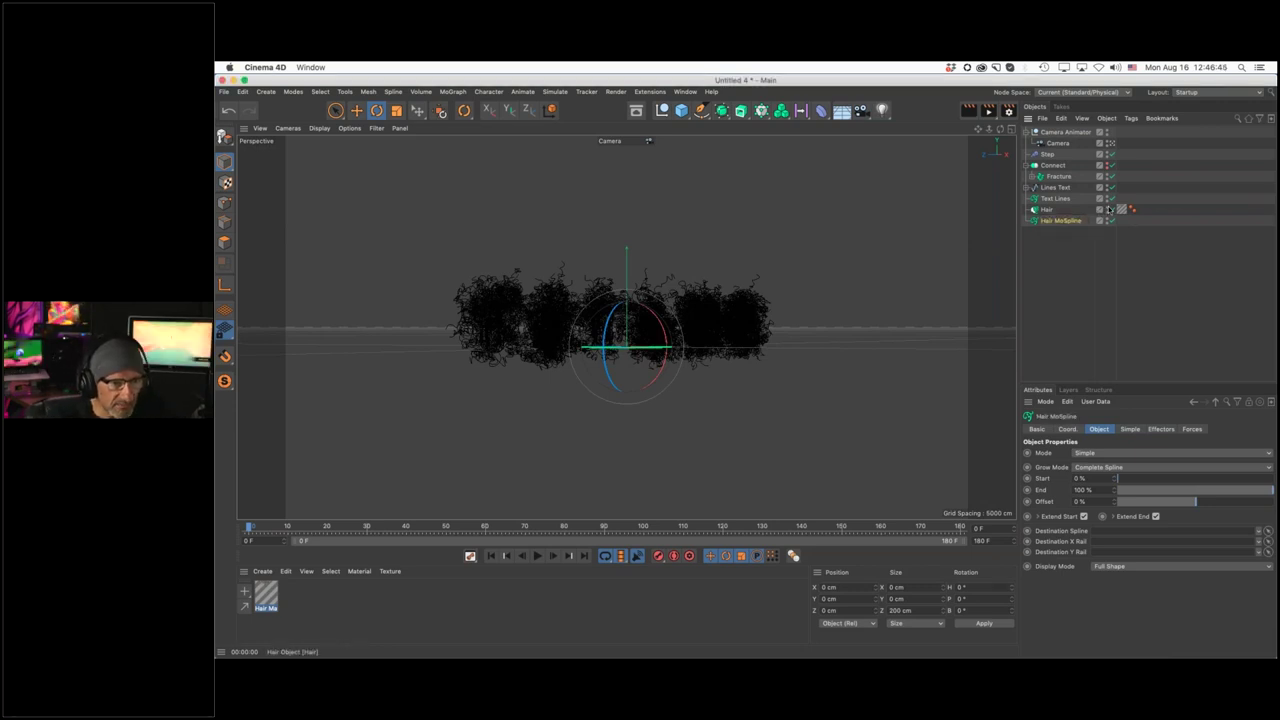
{"action": "left_click", "coordinate": [1062, 240]}
{"action": "left_click", "coordinate": [1062, 222]}
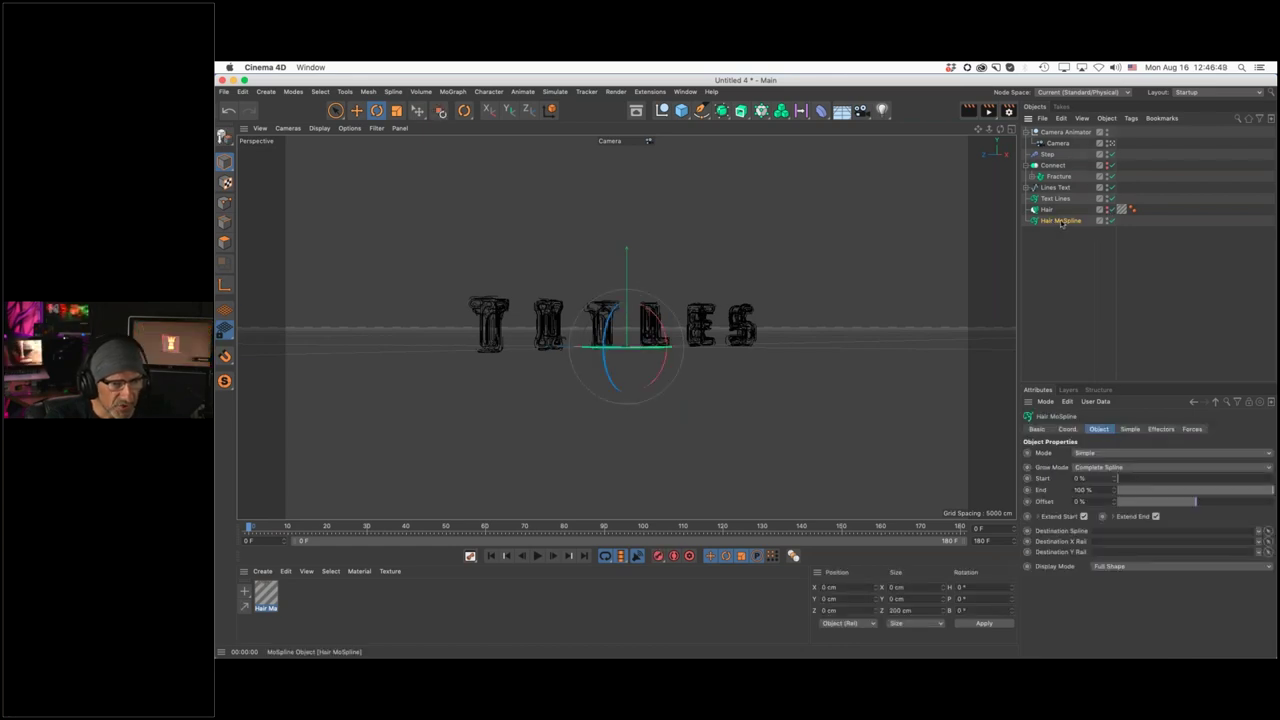
{"action": "left_click", "coordinate": [1095, 455]}
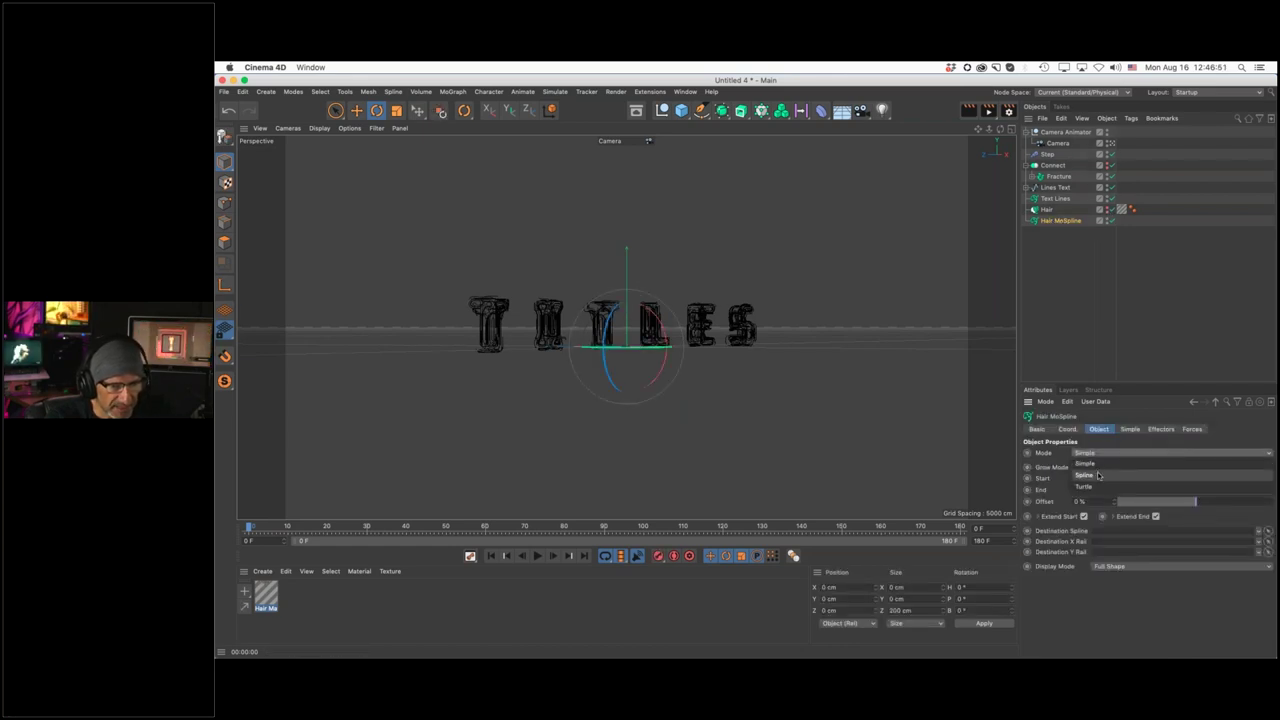
Put Hair MoSpline in Spline mode sourcing Hair, growing Separate Segments with End near 0%
{"action": "left_click", "coordinate": [1098, 475]}
{"action": "left_click", "coordinate": [1130, 429]}
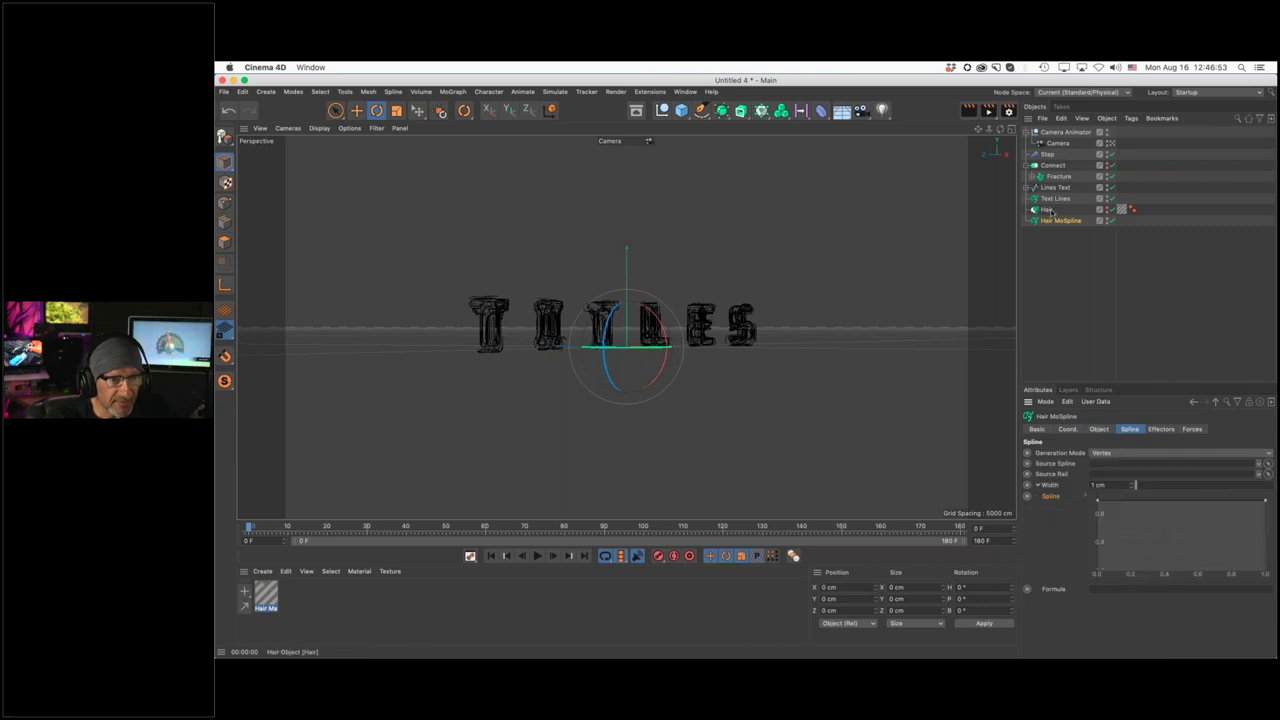
{"action": "left_click_drag", "start_coordinate": [1048, 211], "coordinate": [1123, 466]}
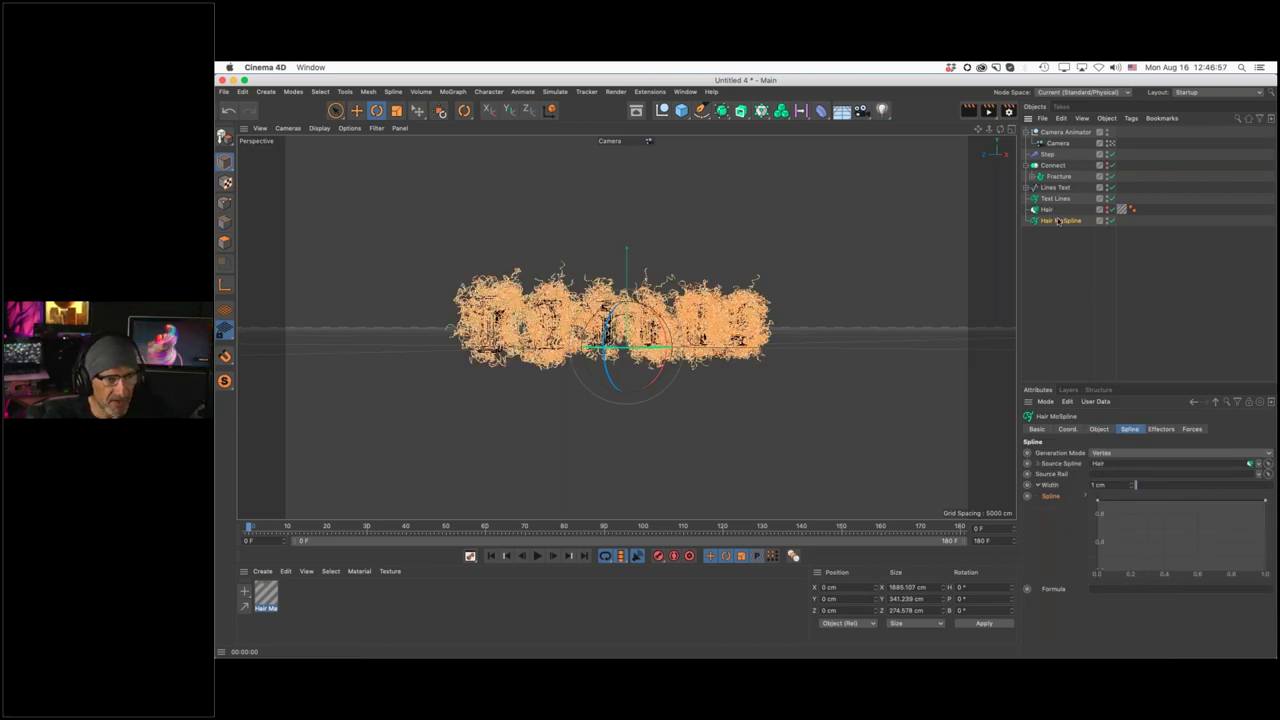
{"action": "left_click", "coordinate": [1099, 429]}
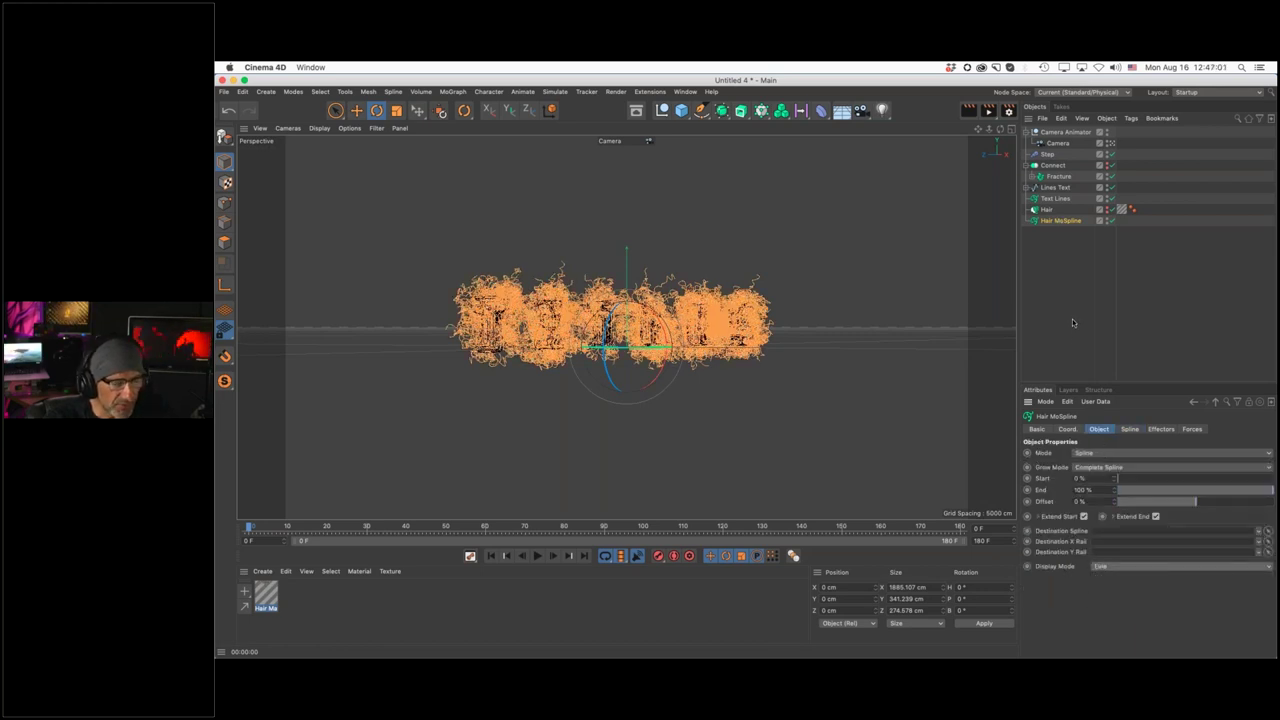
{"action": "left_click", "coordinate": [1103, 468]}
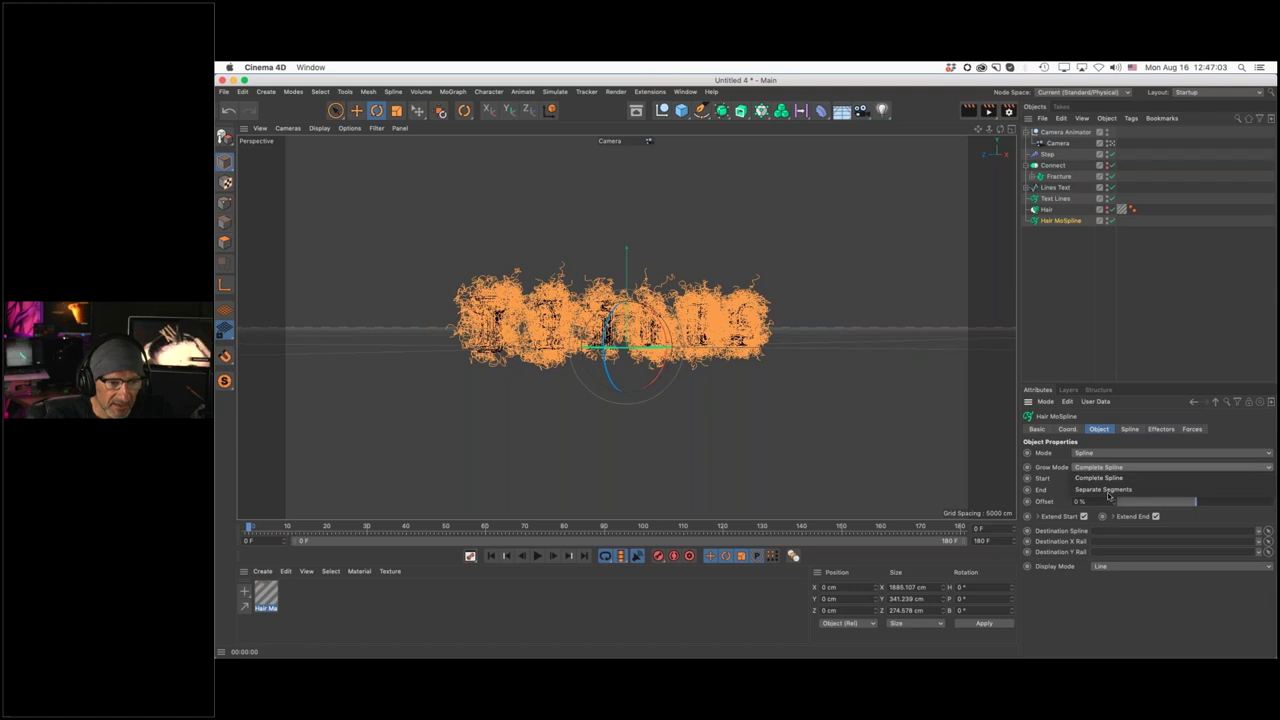
{"action": "left_click", "coordinate": [1130, 480]}
{"action": "left_click_drag", "start_coordinate": [1226, 491], "coordinate": [1118, 491]}
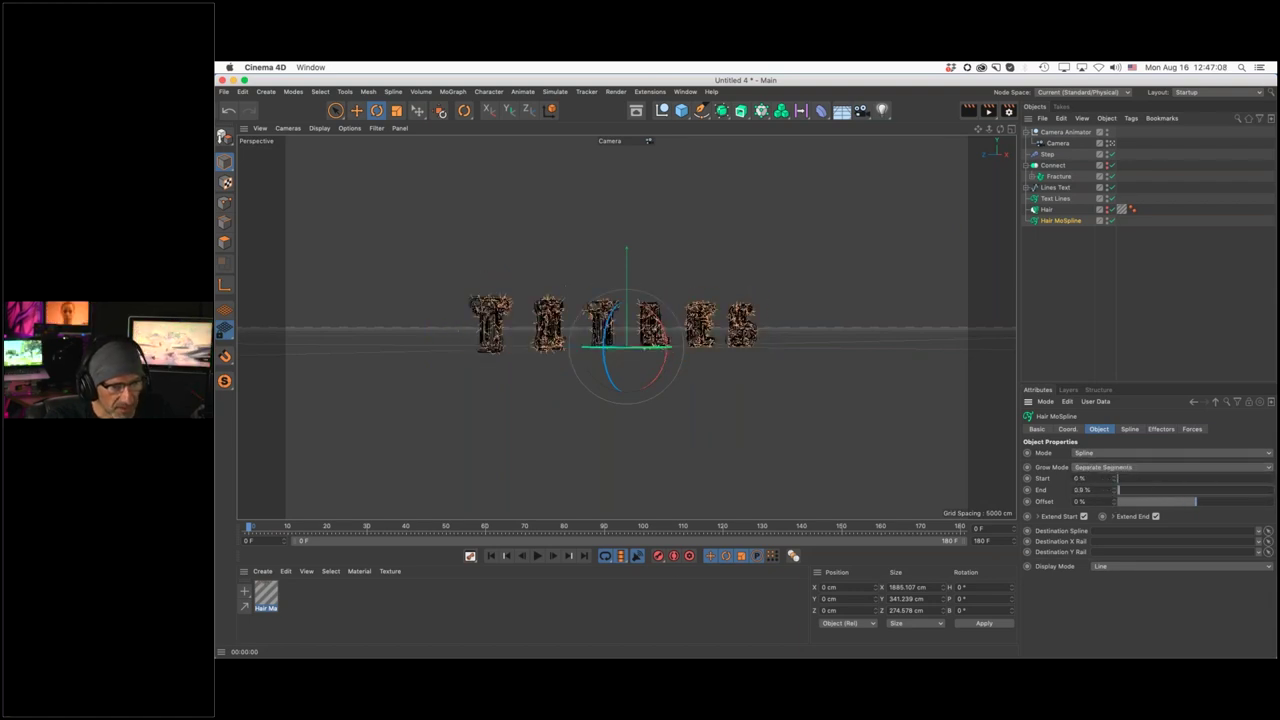
At frame 120, set Hair MoSpline's End to 0% and keyframe it
{"action": "left_click", "coordinate": [703, 530]}
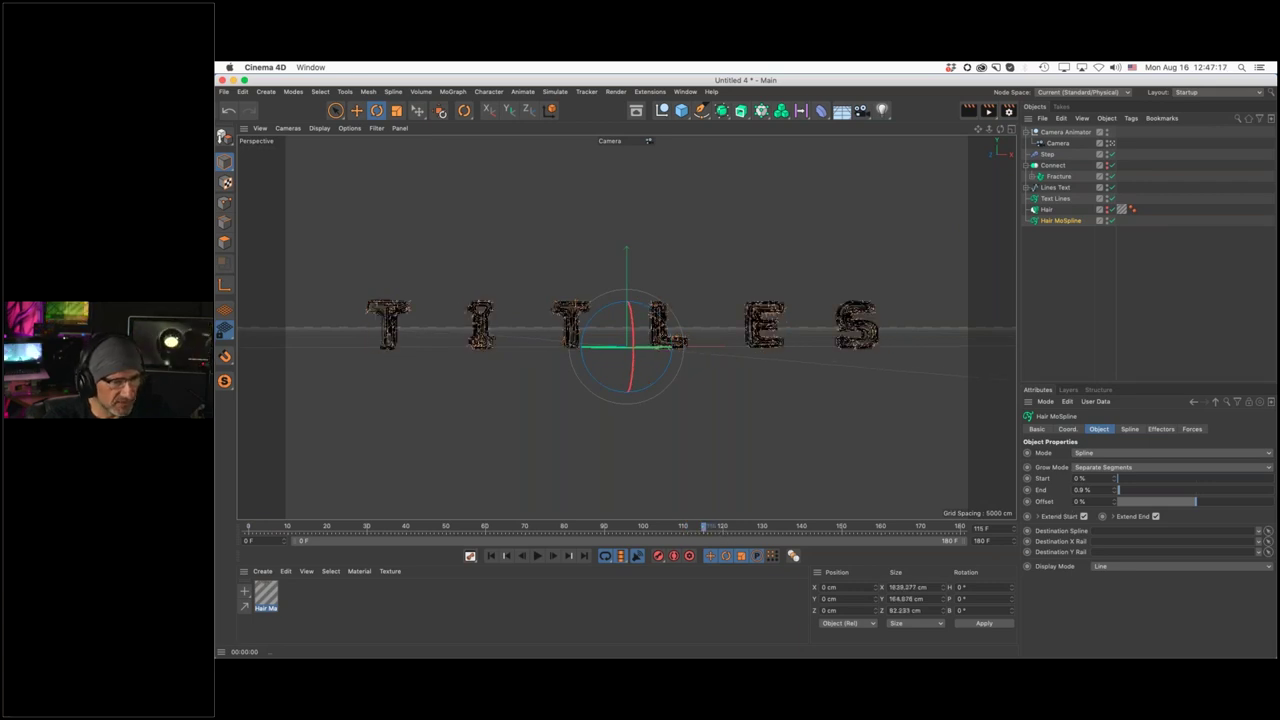
{"action": "double_click", "coordinate": [994, 528]}
{"action": "type", "text": "120"}
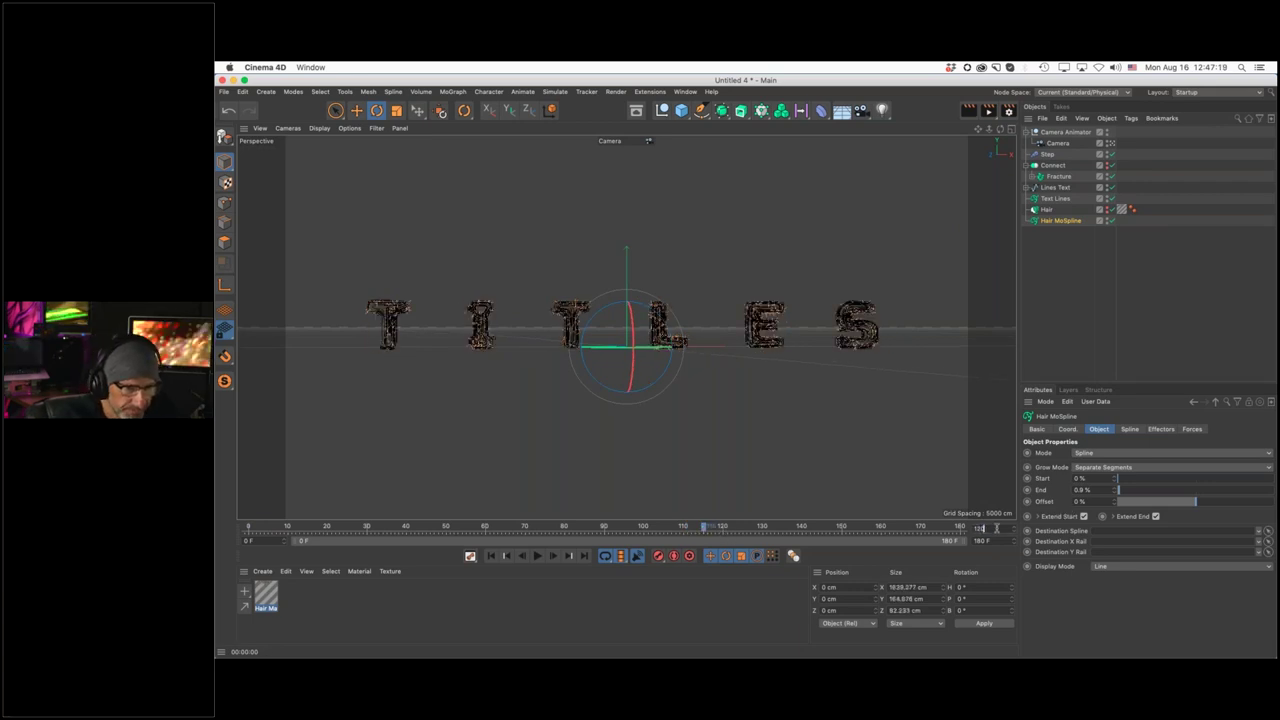
{"action": "key", "text": "Return"}
{"action": "double_click", "coordinate": [1082, 490]}
{"action": "type", "text": "0"}
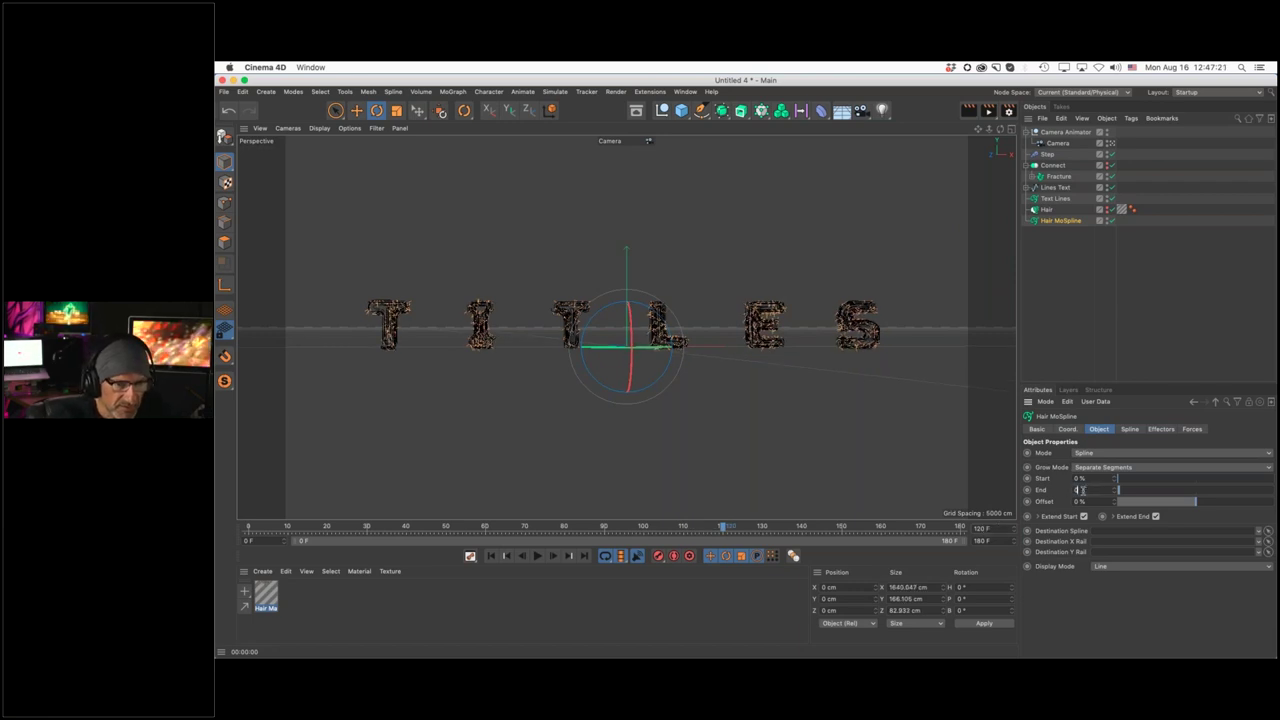
{"action": "key", "text": "Return"}
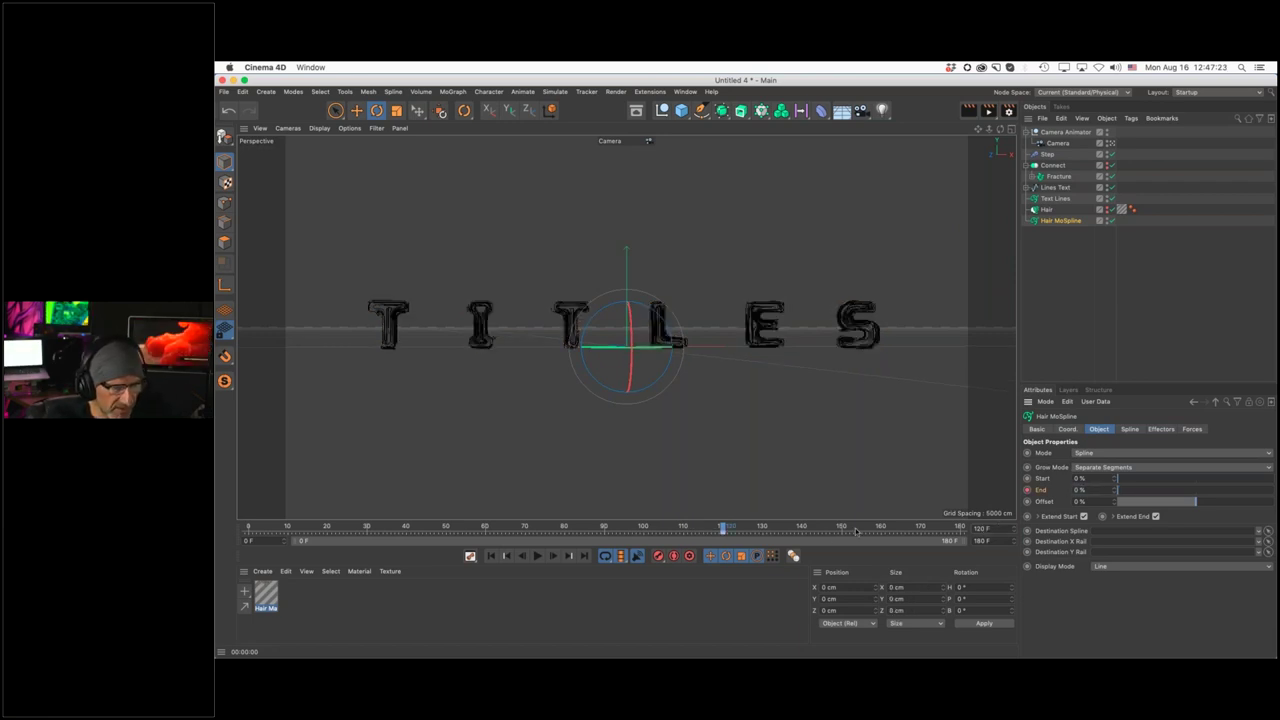
{"action": "left_click", "coordinate": [723, 530]}
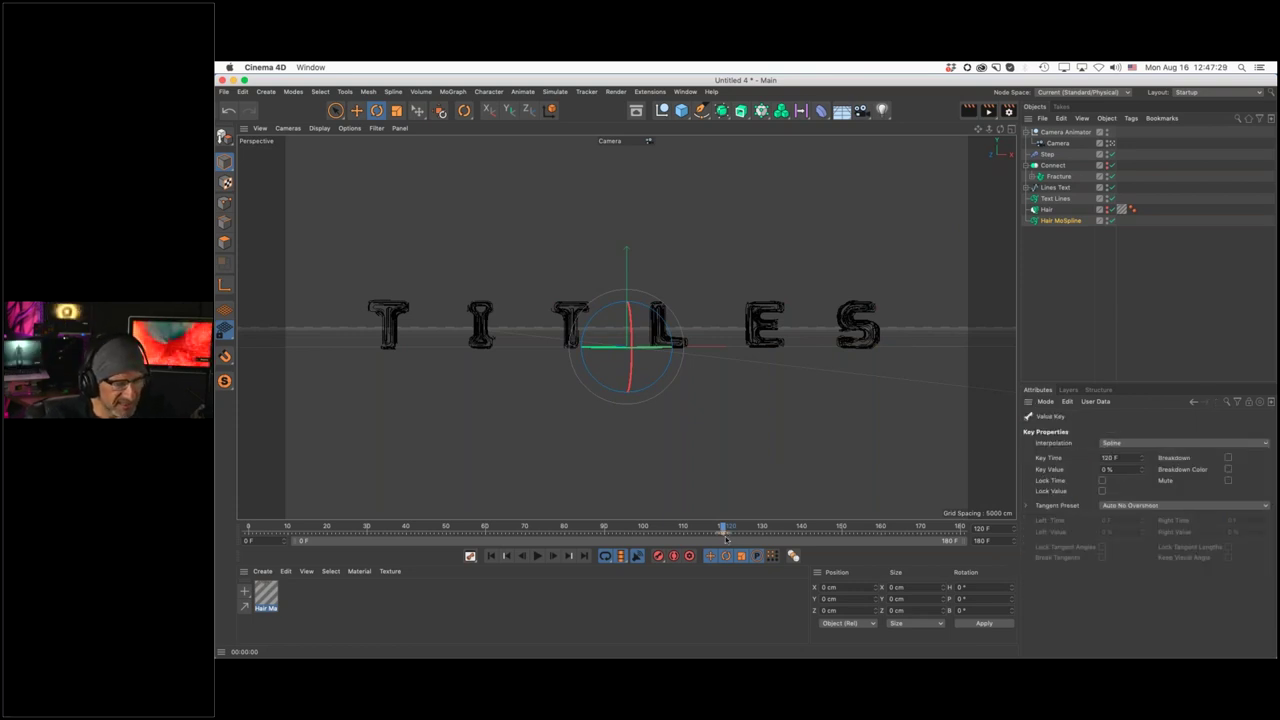
{"action": "left_click", "coordinate": [1080, 290]}
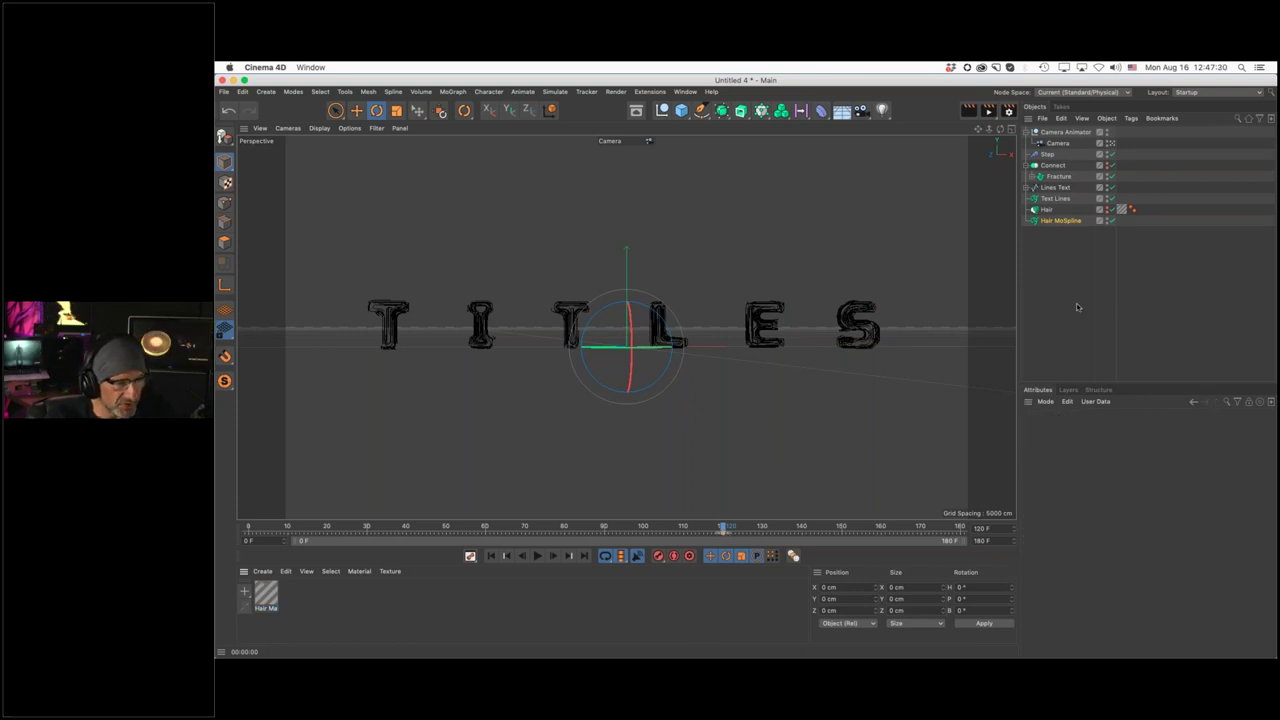
{"action": "left_click", "coordinate": [1058, 220]}
{"action": "left_click", "coordinate": [726, 532]}
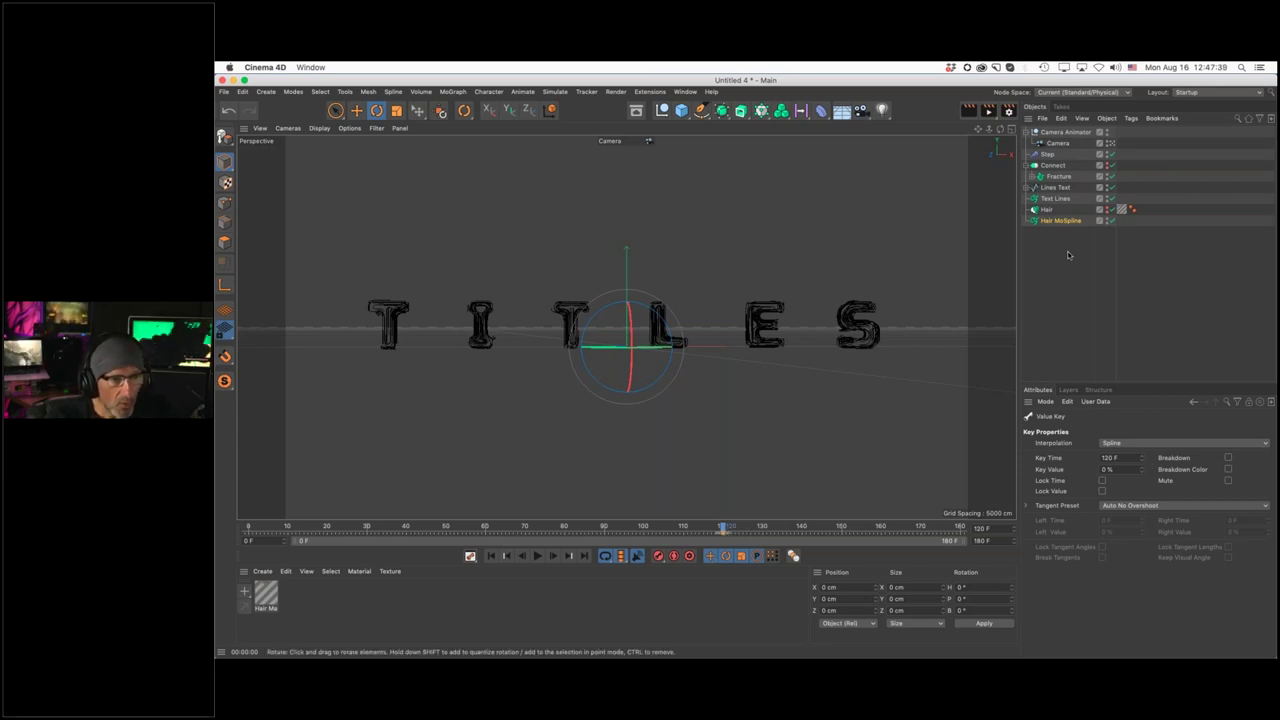
{"action": "left_click", "coordinate": [1060, 220]}
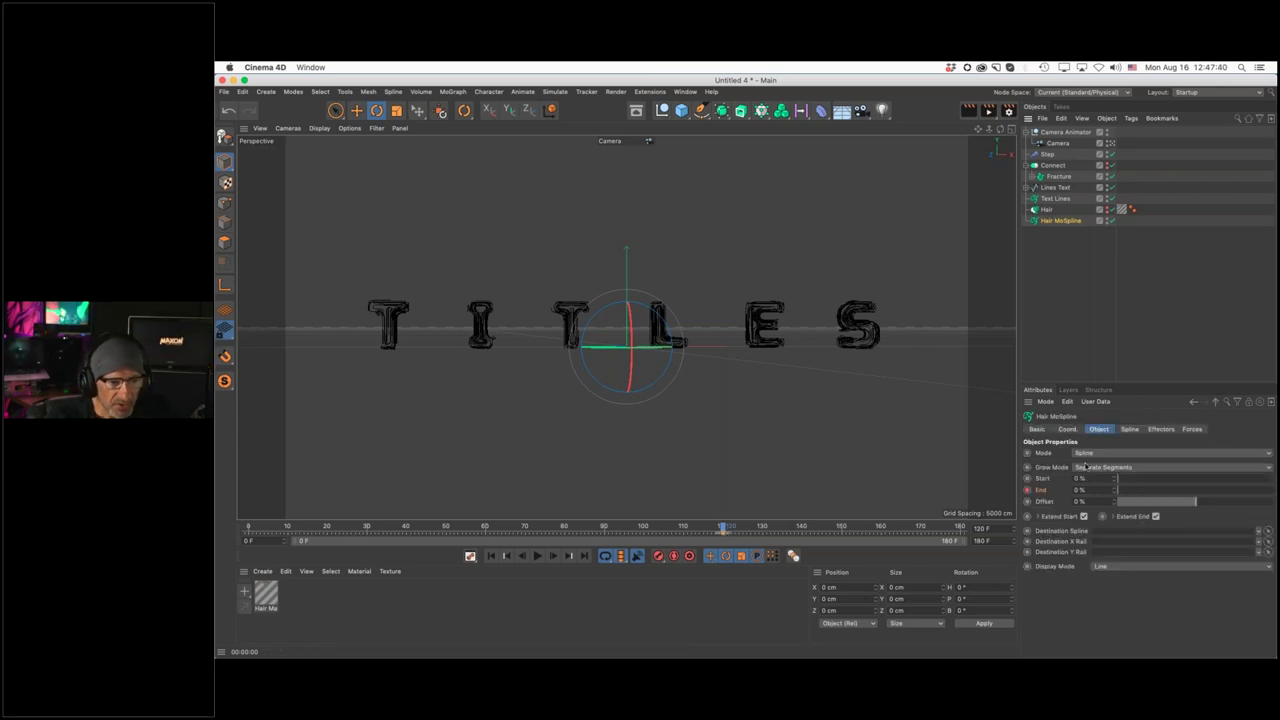
Move the End keyframe from frame 120 to frame 100 via its animation track
{"action": "right_click", "coordinate": [1044, 492]}
{"action": "mouse_move", "coordinate": [1075, 453]}
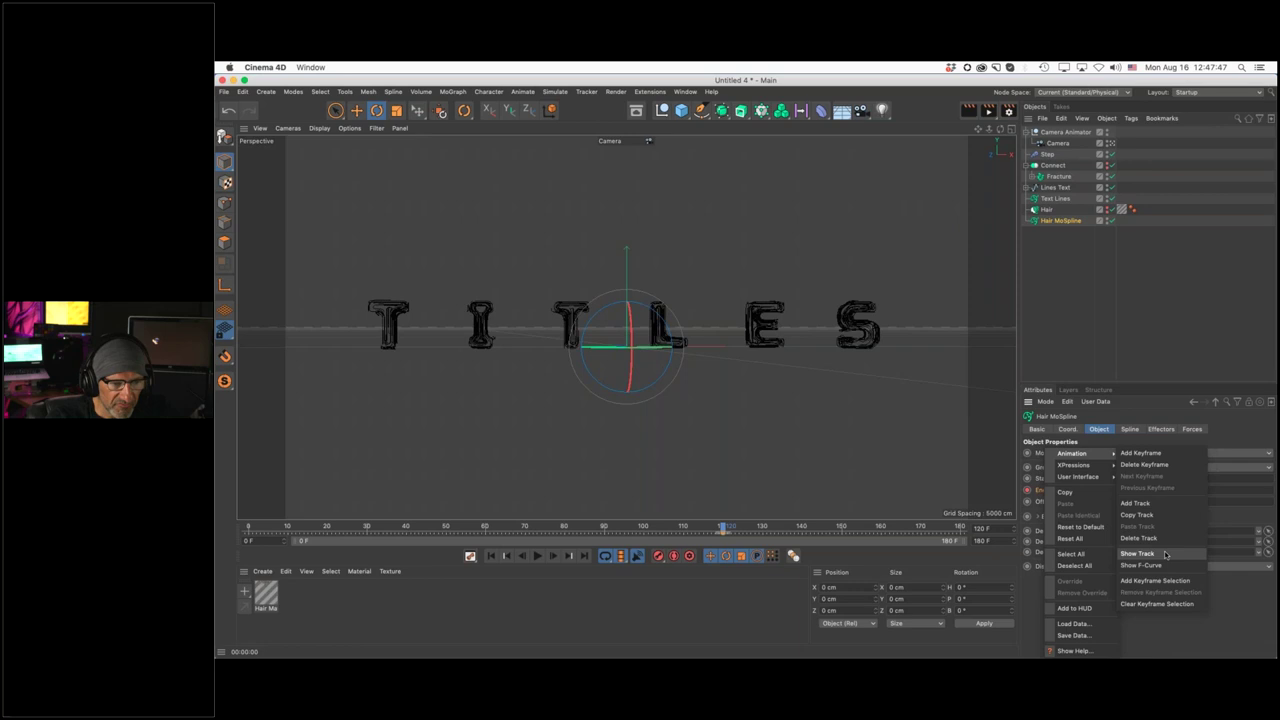
{"action": "left_click", "coordinate": [1137, 553]}
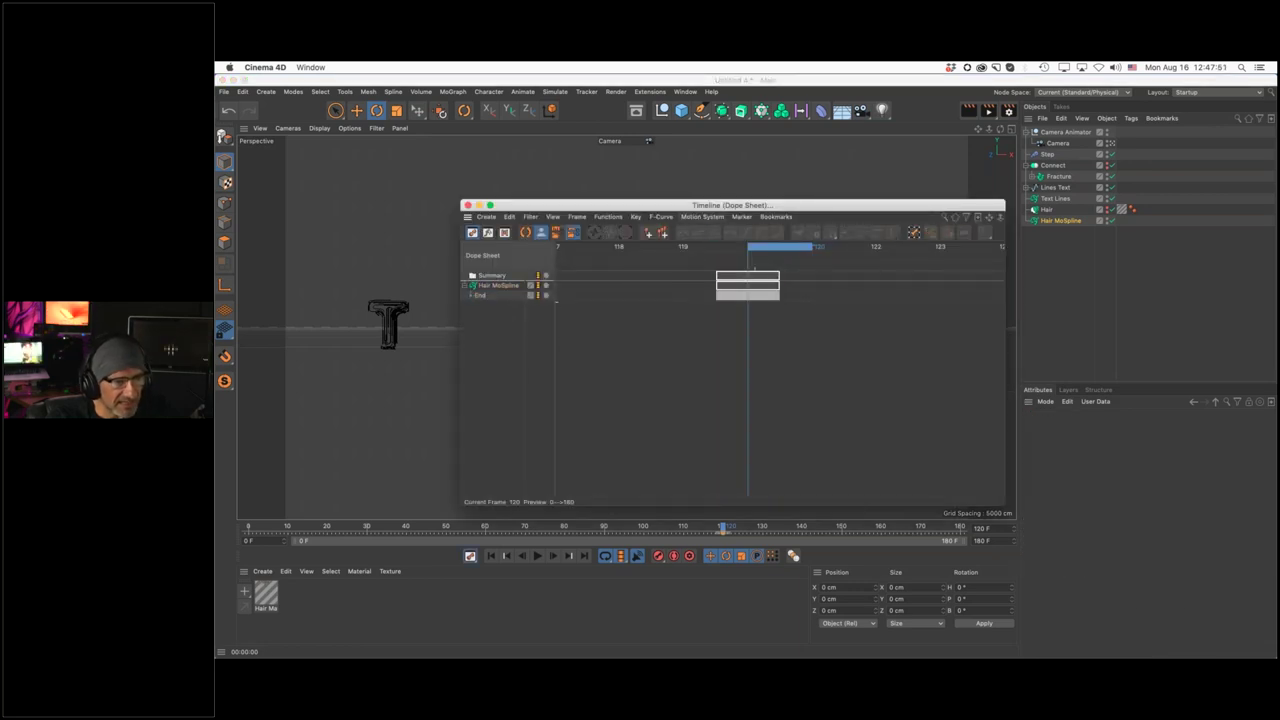
{"action": "left_click_drag", "start_coordinate": [705, 262], "coordinate": [745, 365]}
{"action": "scroll", "coordinate": [745, 365], "scroll_direction": "down", "scroll_amount": 3}
{"action": "scroll", "coordinate": [745, 365], "scroll_direction": "down", "scroll_amount": 2}
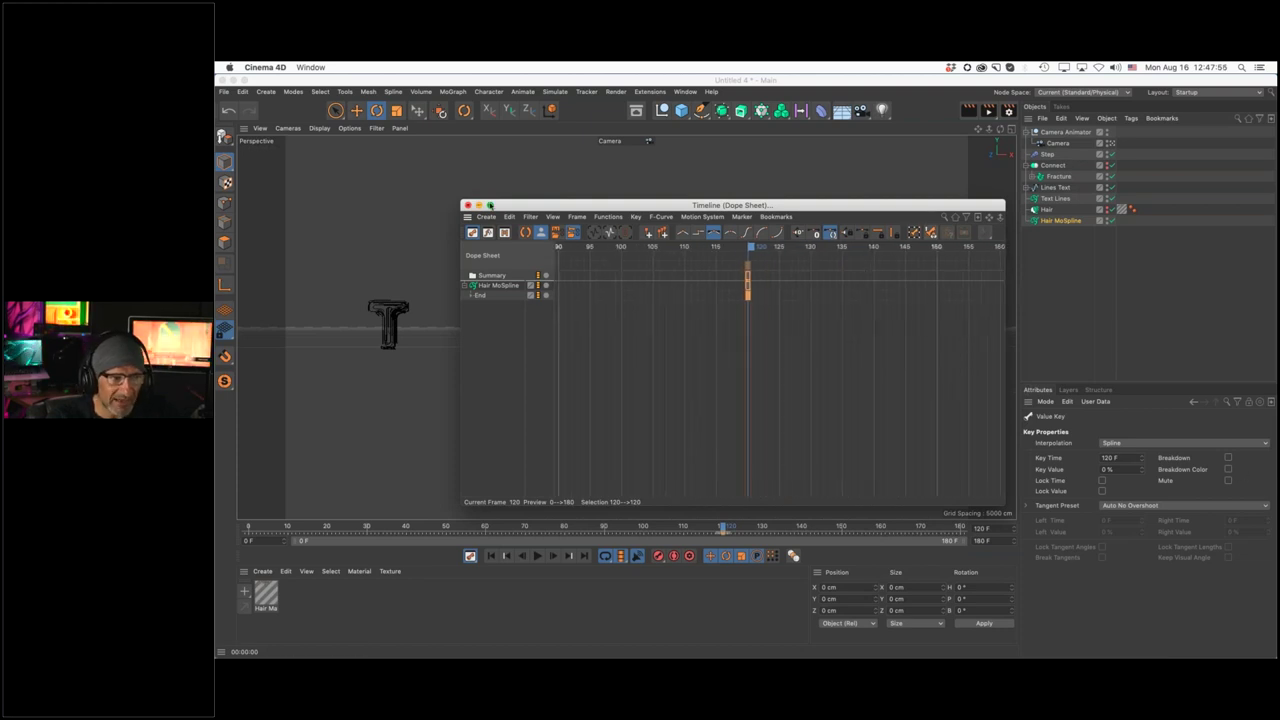
{"action": "left_click", "coordinate": [468, 205]}
{"action": "left_click", "coordinate": [1126, 457]}
{"action": "type", "text": "100"}
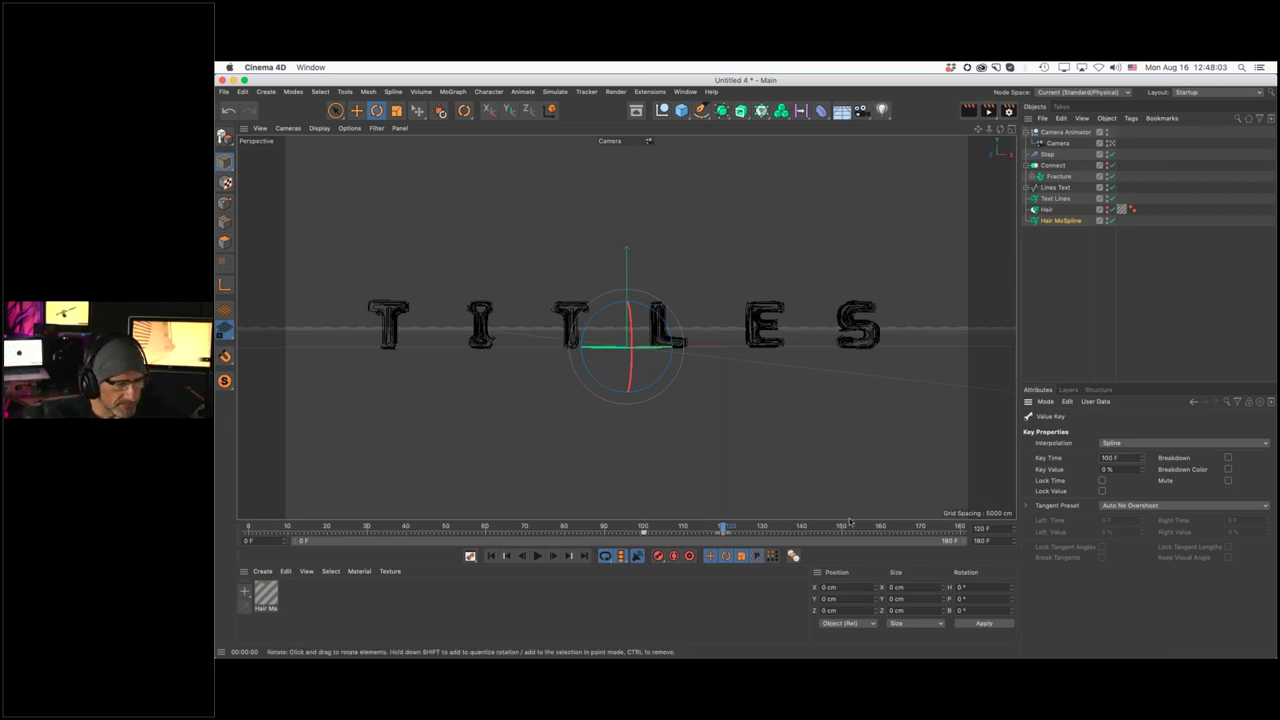
At frame 170, set the Hair MoSpline's End to 100%, then return to frame 0
{"action": "left_click", "coordinate": [790, 527]}
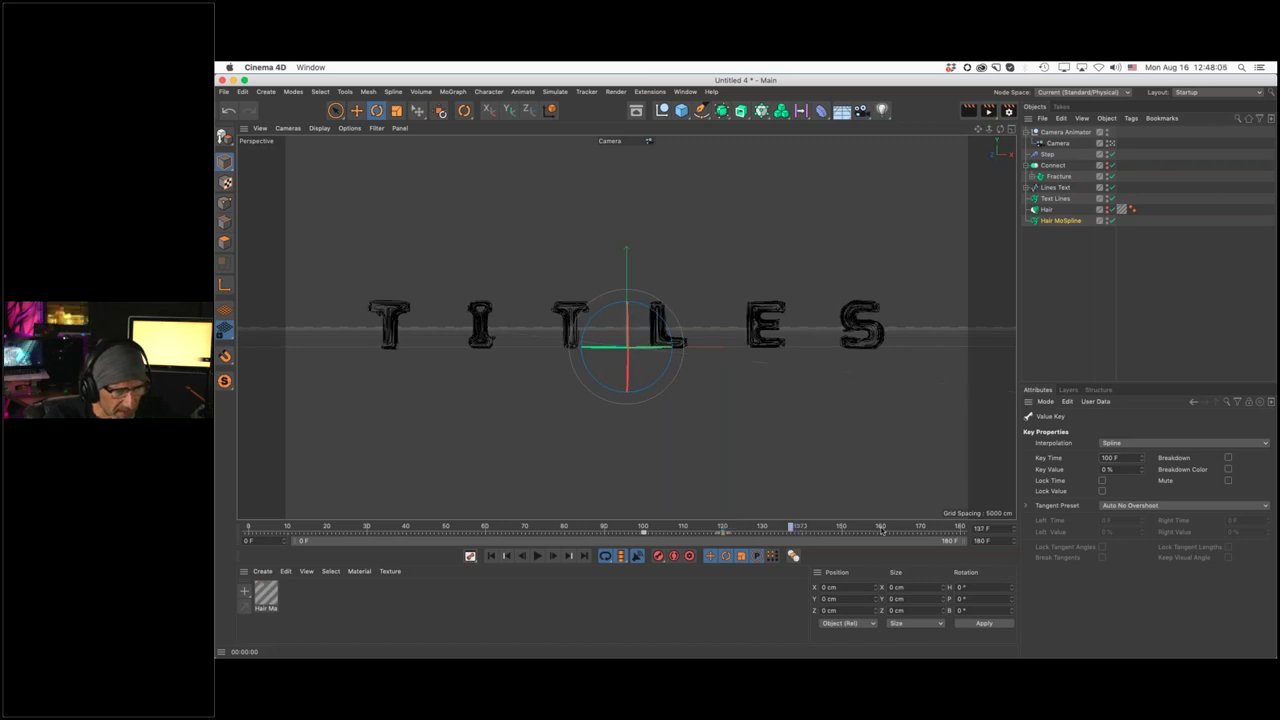
{"action": "left_click", "coordinate": [921, 528]}
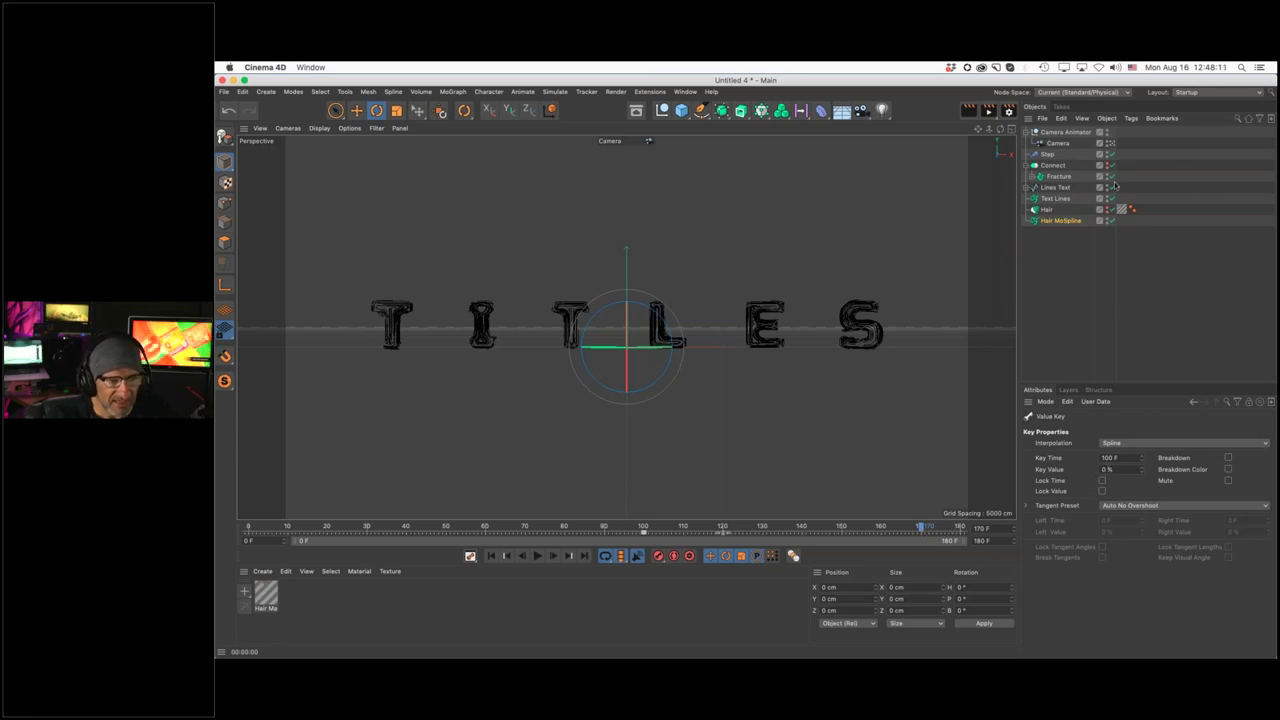
{"action": "left_click", "coordinate": [1062, 220]}
{"action": "double_click", "coordinate": [1096, 489]}
{"action": "key", "text": "BackSpace"}
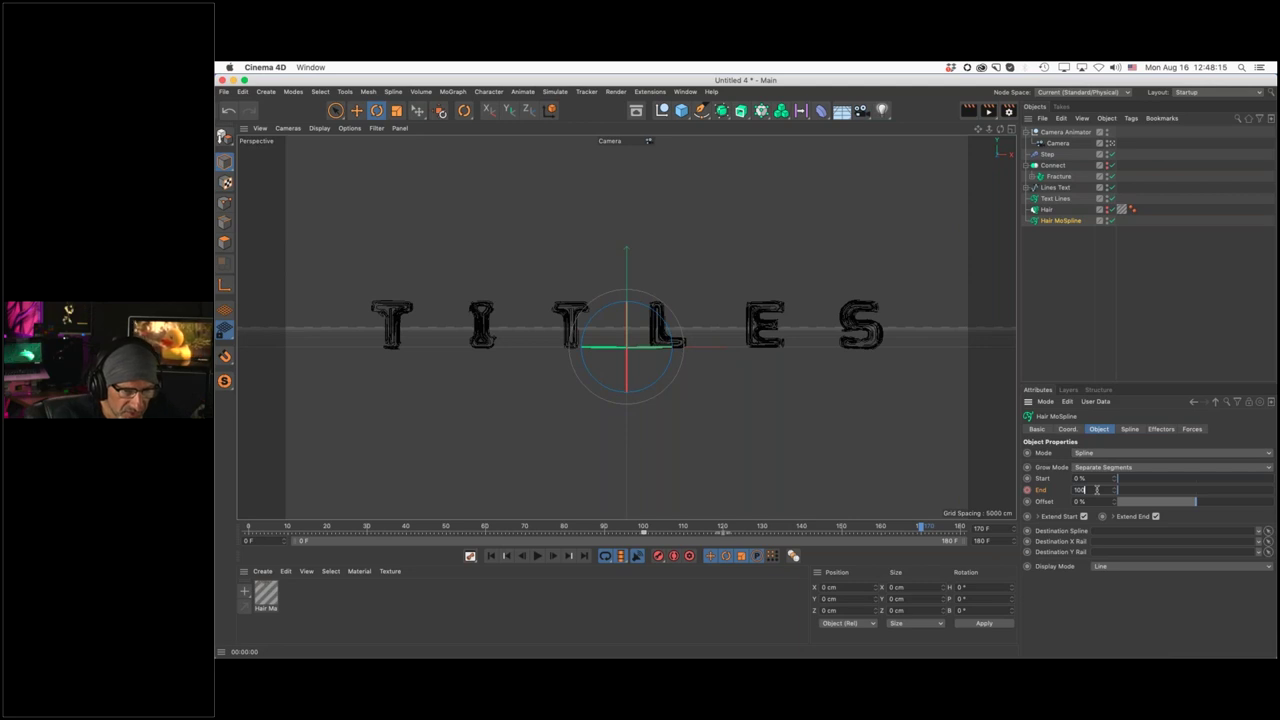
{"action": "type", "text": "100"}
{"action": "key", "text": "Return"}
{"action": "left_click", "coordinate": [1040, 332]}
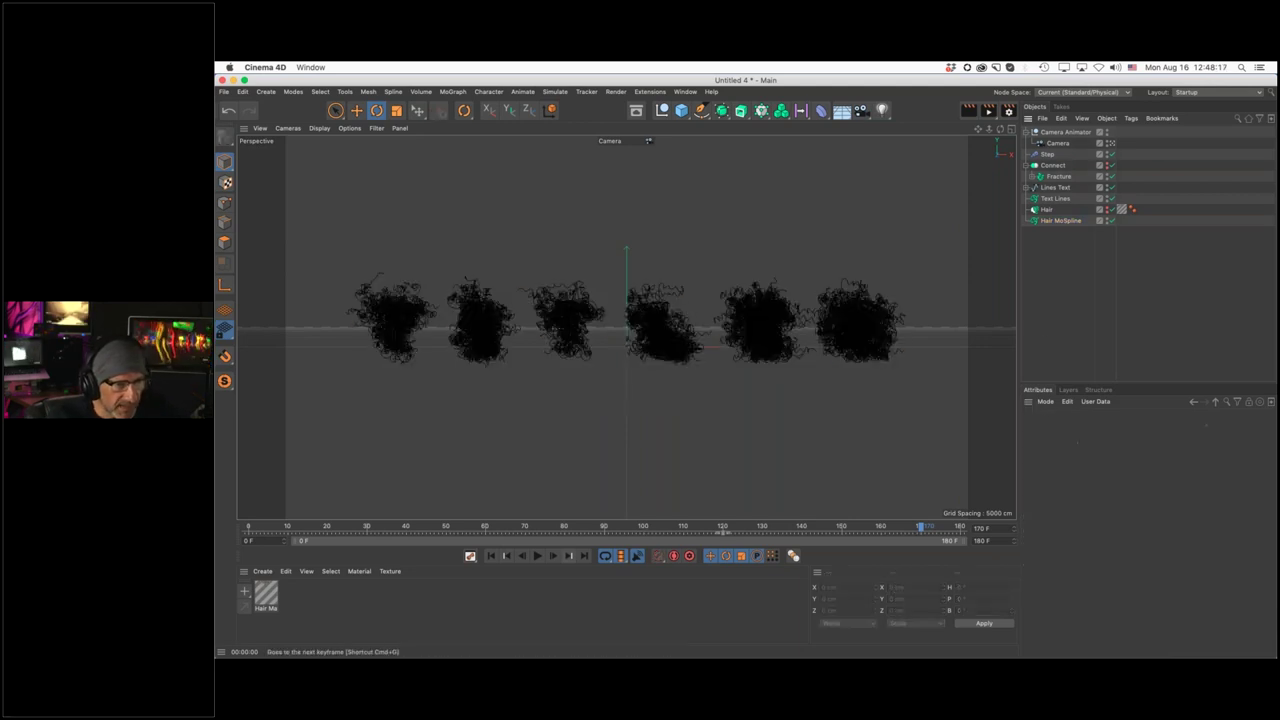
{"action": "left_click", "coordinate": [491, 556]}
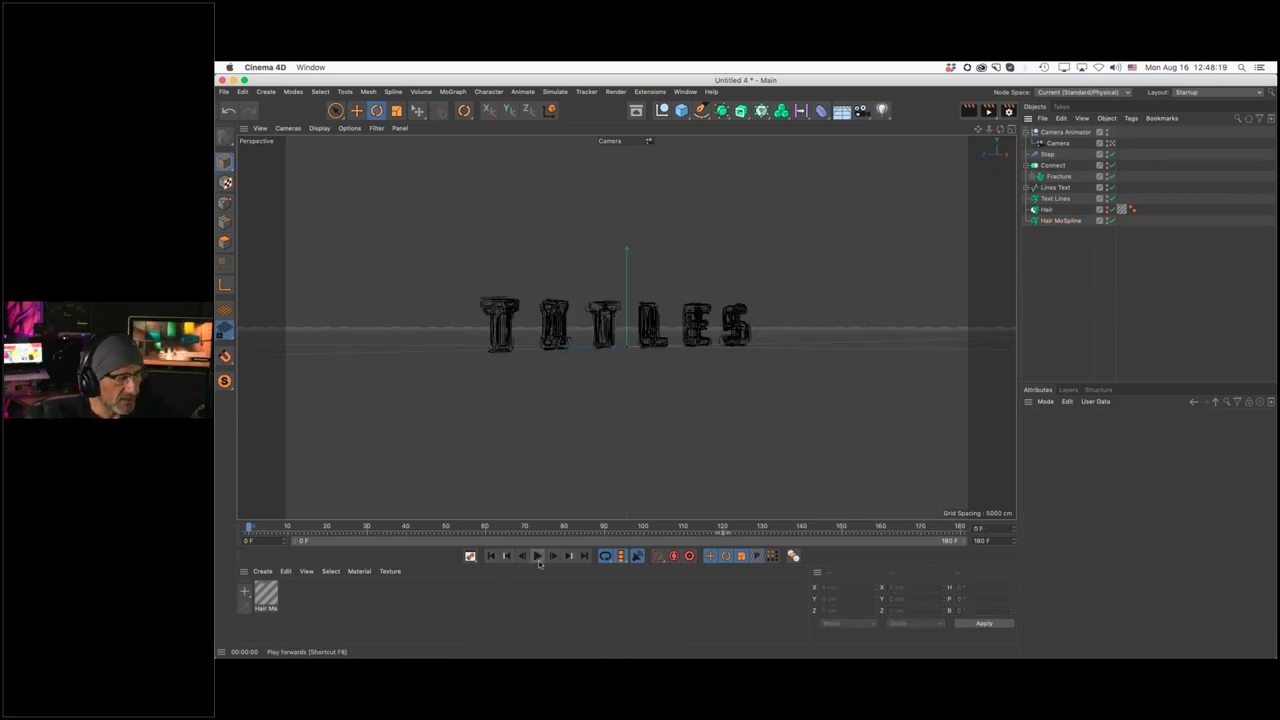
Hide the Lines Text spline in the viewport and replay the animation from the start
{"action": "left_click", "coordinate": [538, 557]}
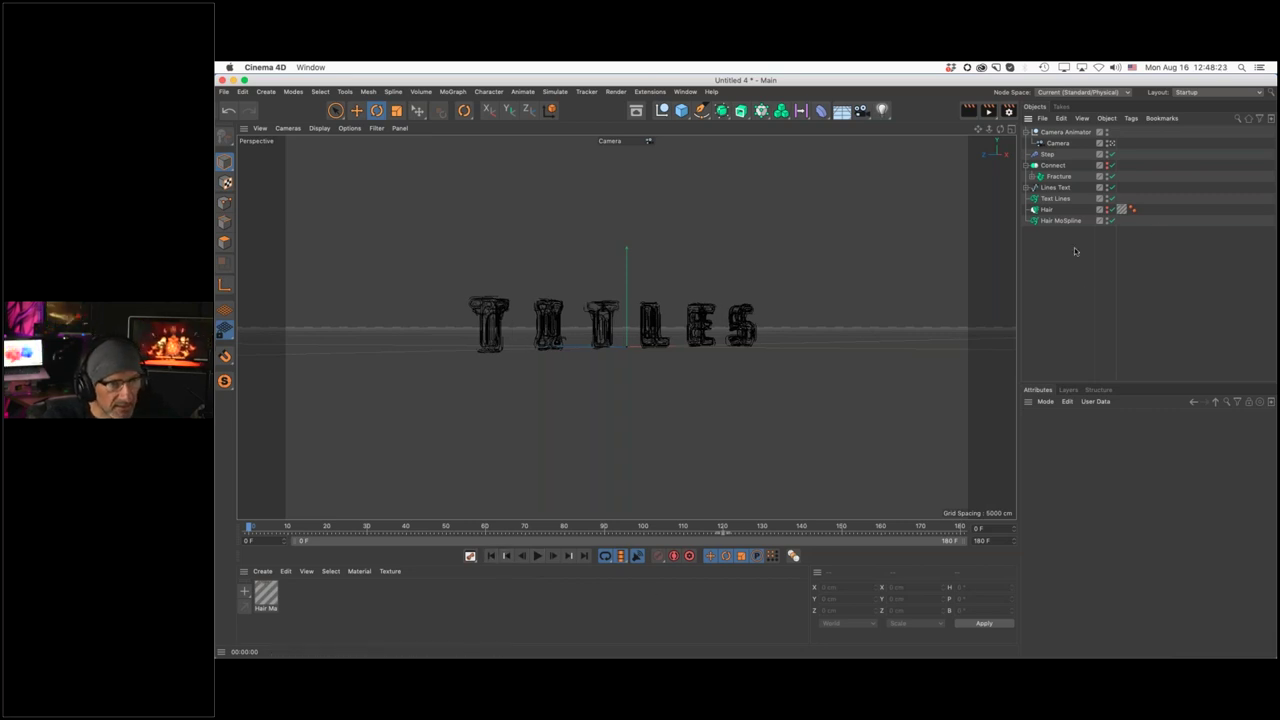
{"action": "left_click", "coordinate": [1060, 187]}
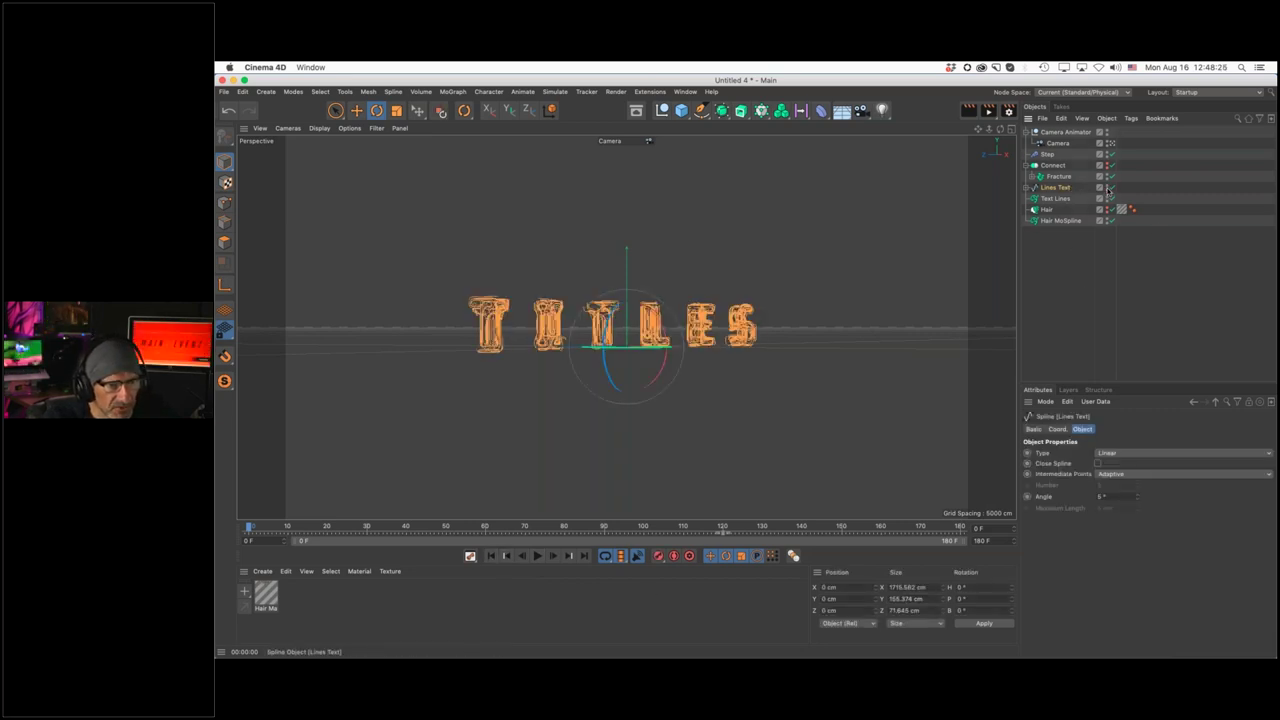
{"action": "left_click", "coordinate": [1108, 188]}
{"action": "left_click", "coordinate": [1030, 282]}
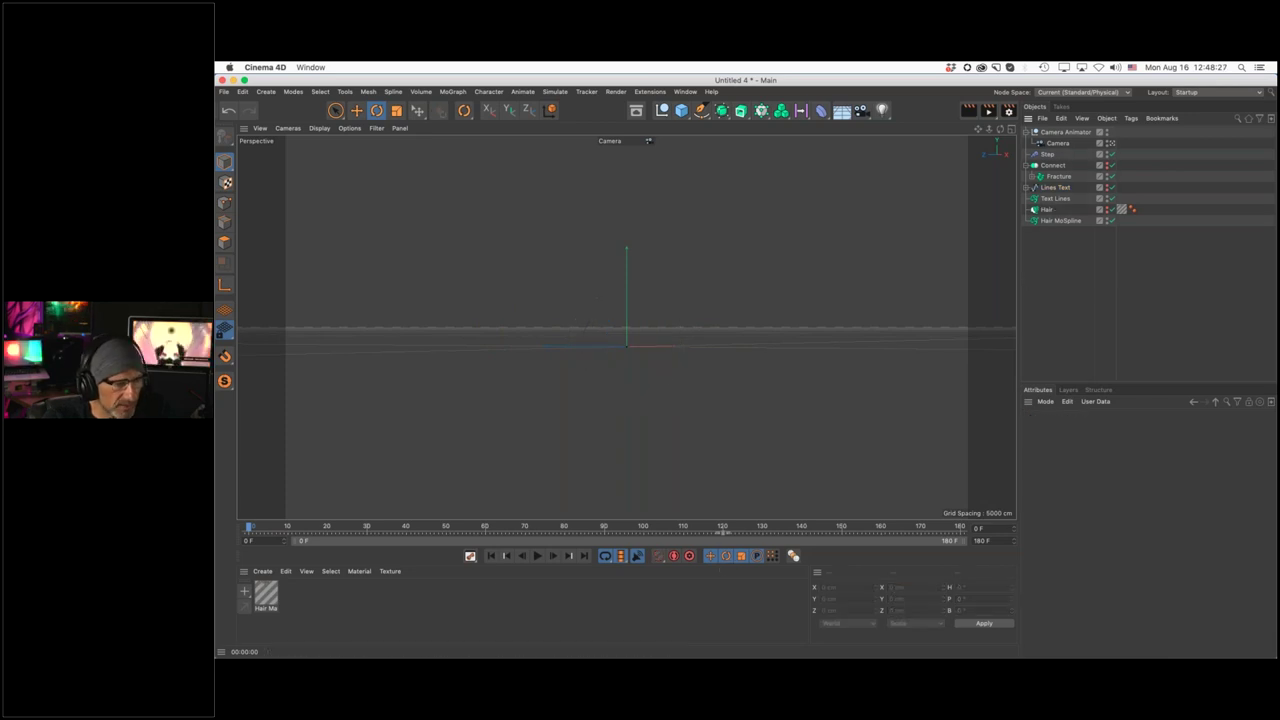
{"action": "left_click", "coordinate": [538, 556]}
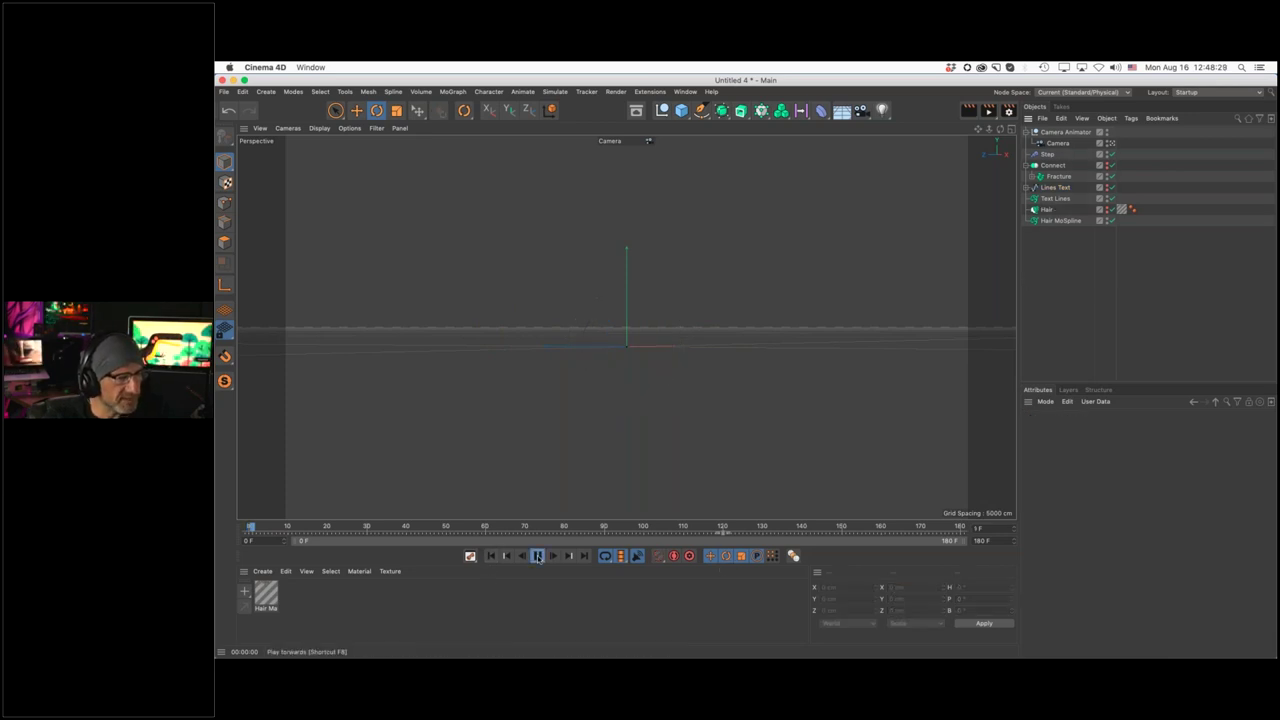
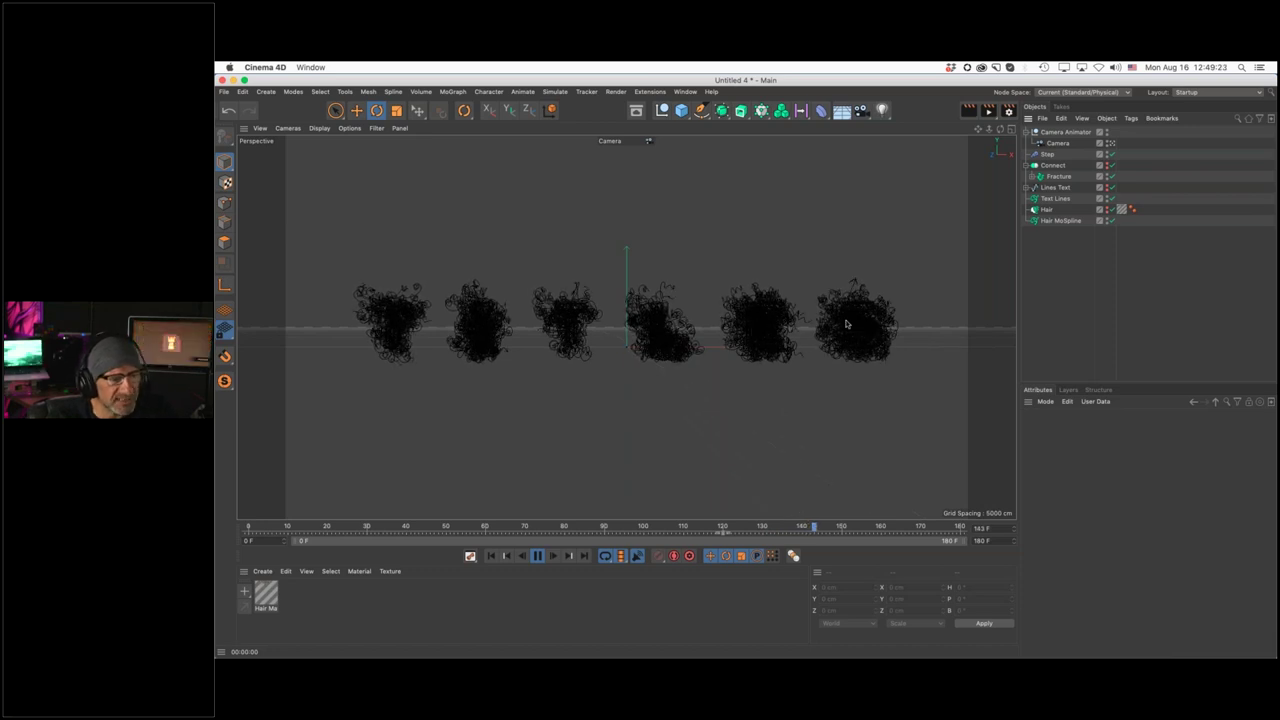
Stop playback at frame 154 and review Hair Mat's twist settings in the Material Editor
{"action": "left_click", "coordinate": [538, 556]}
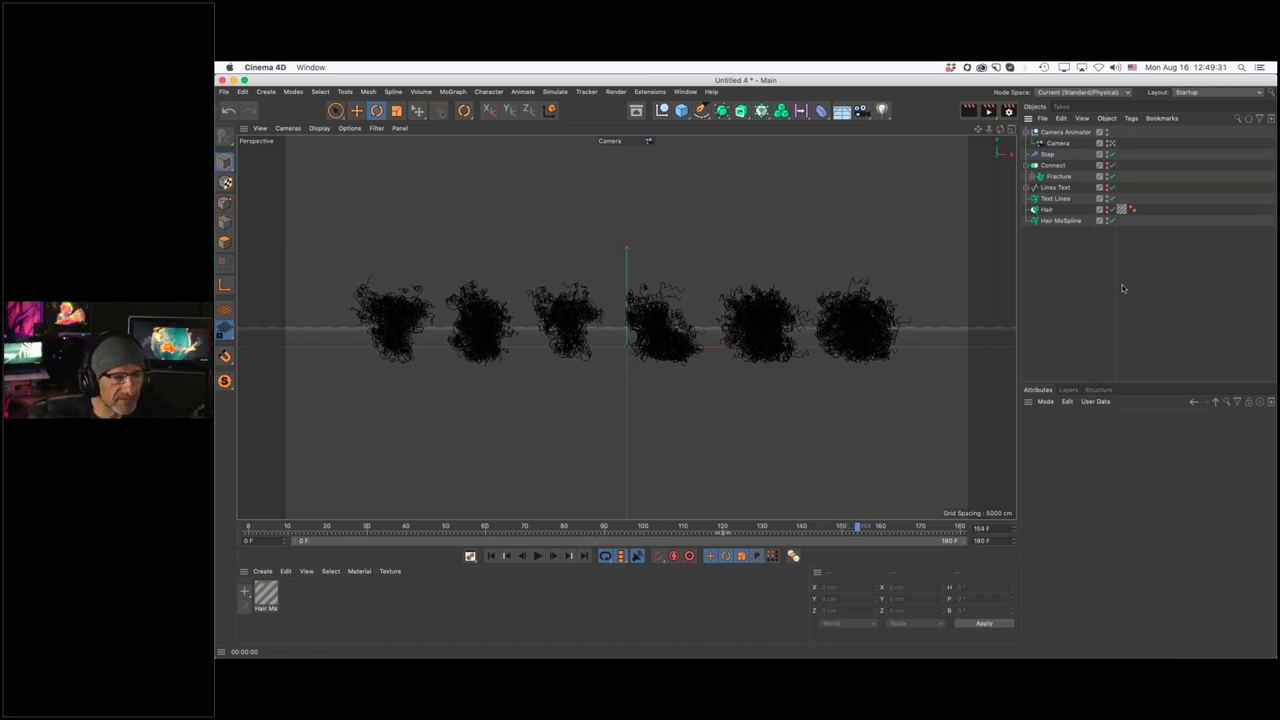
{"action": "double_click", "coordinate": [268, 596]}
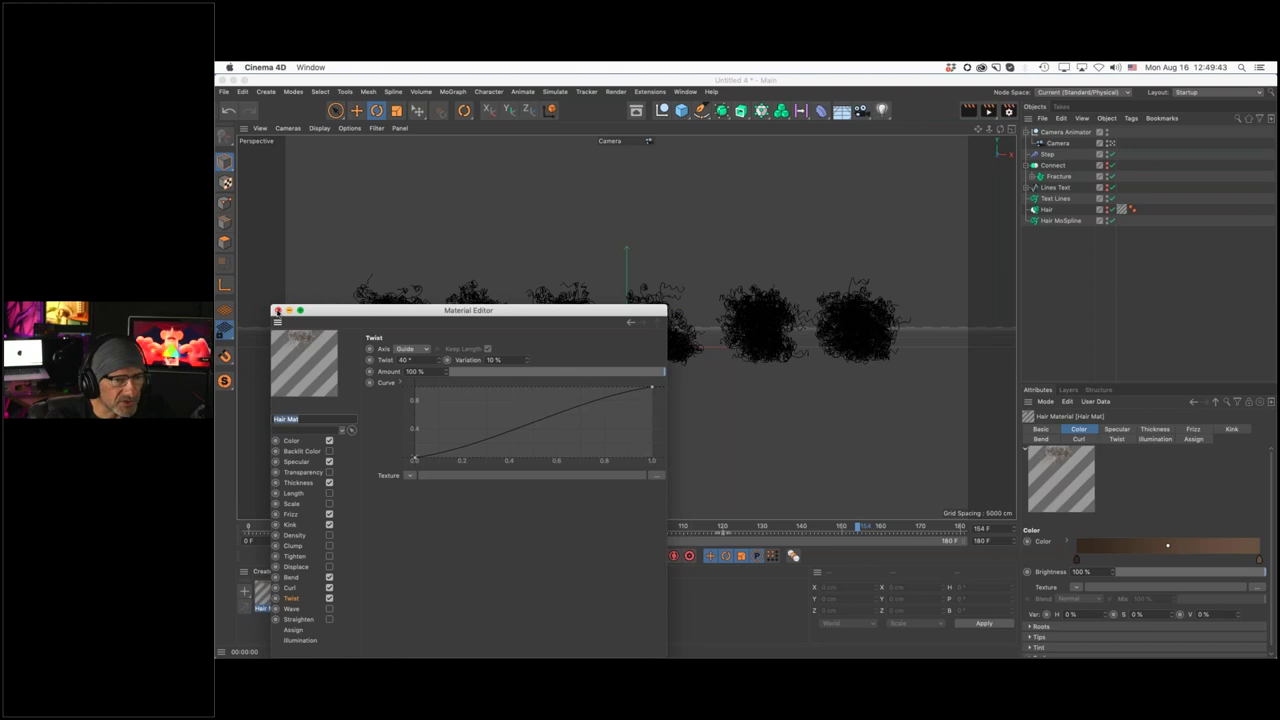
{"action": "left_click", "coordinate": [278, 311]}
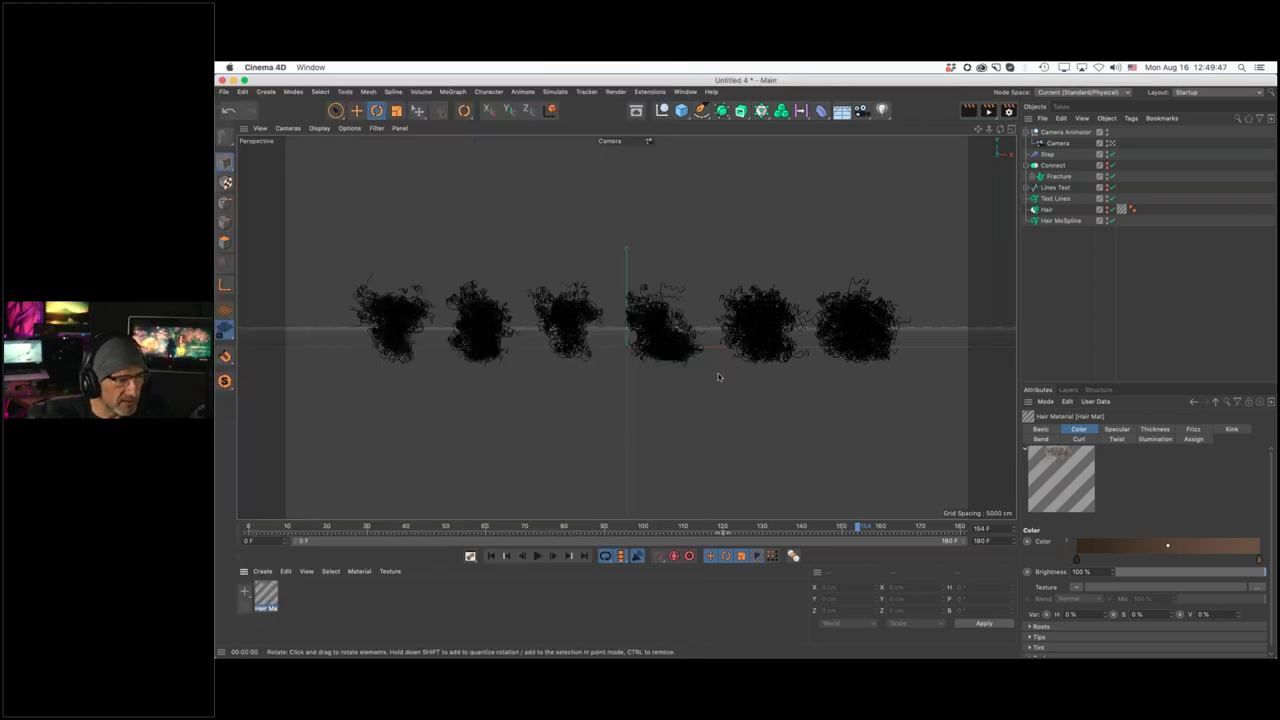
Add a new hair material from the Material Manager's Create menu
{"action": "left_click", "coordinate": [263, 571]}
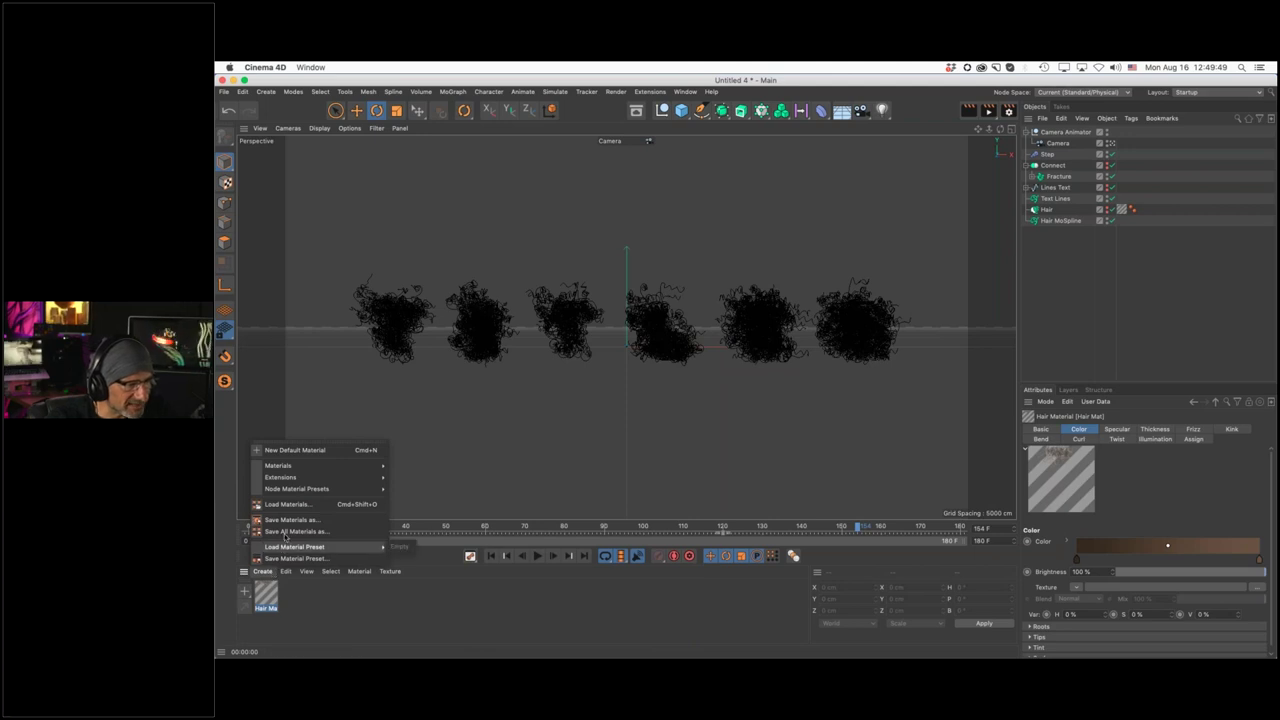
{"action": "mouse_move", "coordinate": [296, 467]}
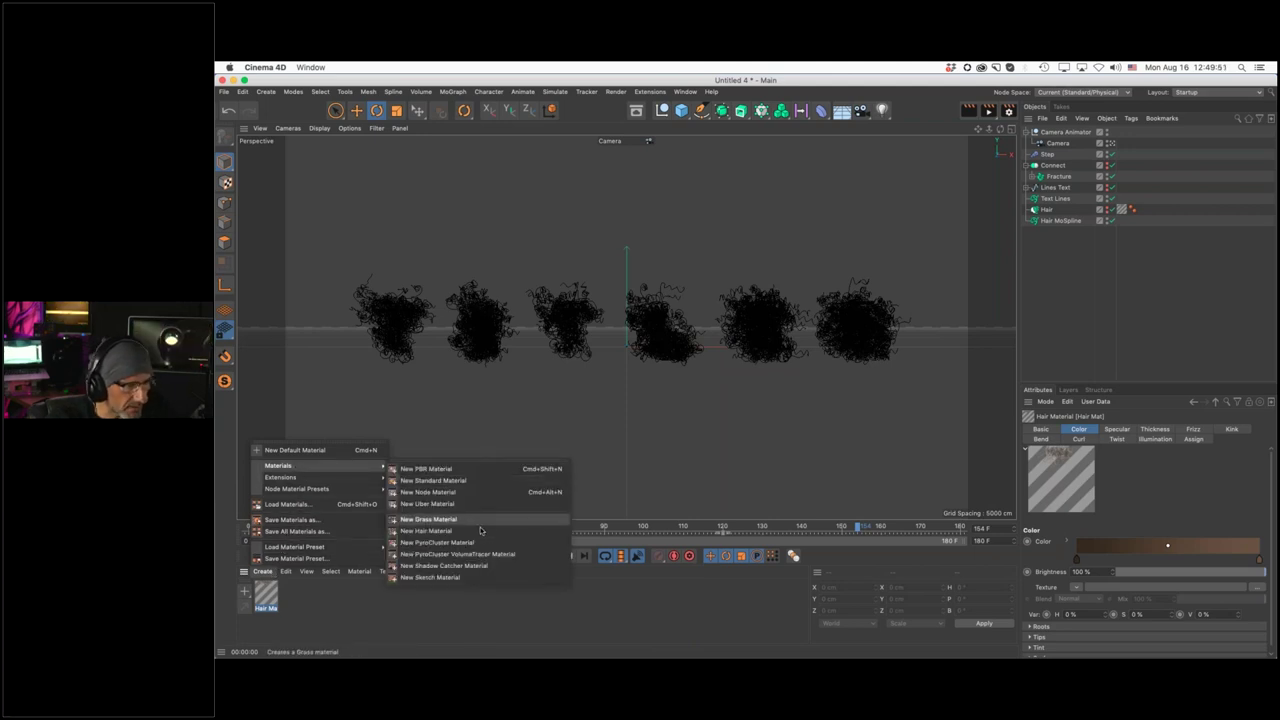
{"action": "left_click", "coordinate": [428, 530]}
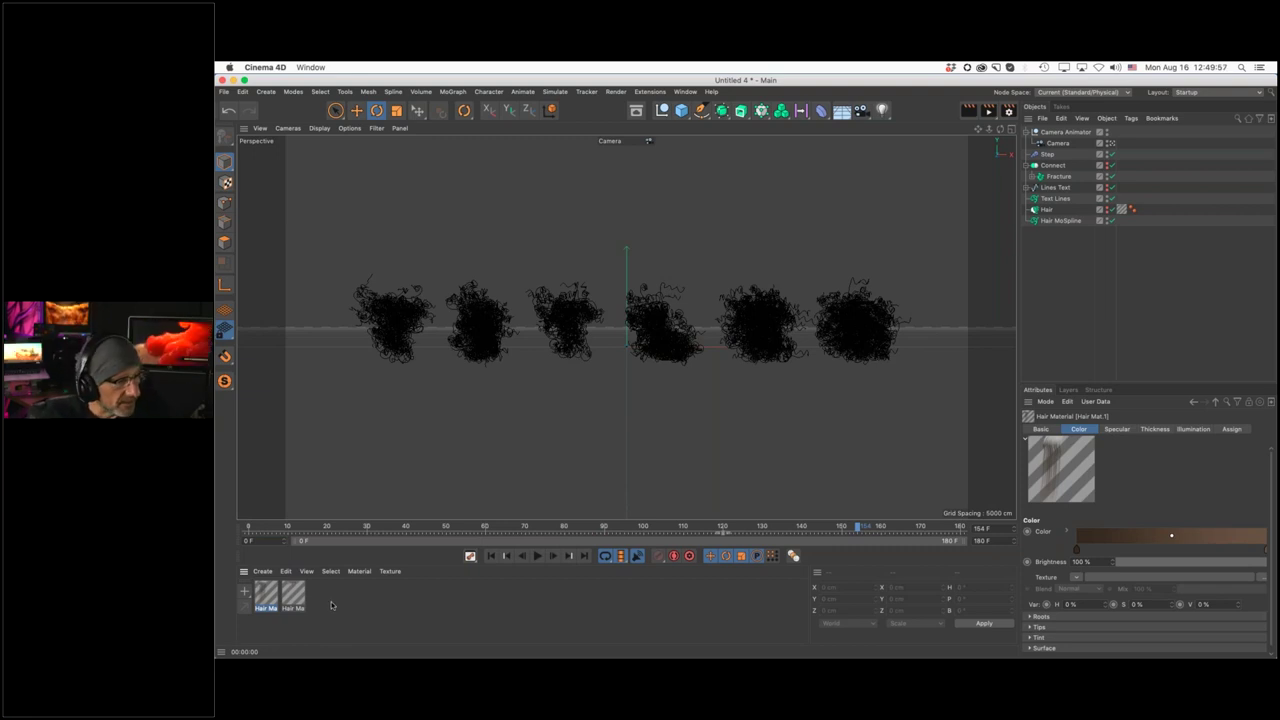
Rename the first hair material to 'final render Hair' and apply it to Hair MoSpline and Text Lines
{"action": "double_click", "coordinate": [265, 607]}
{"action": "type", "text": "final render"}
{"action": "type", "text": " Hair"}
{"action": "key", "text": "Return"}
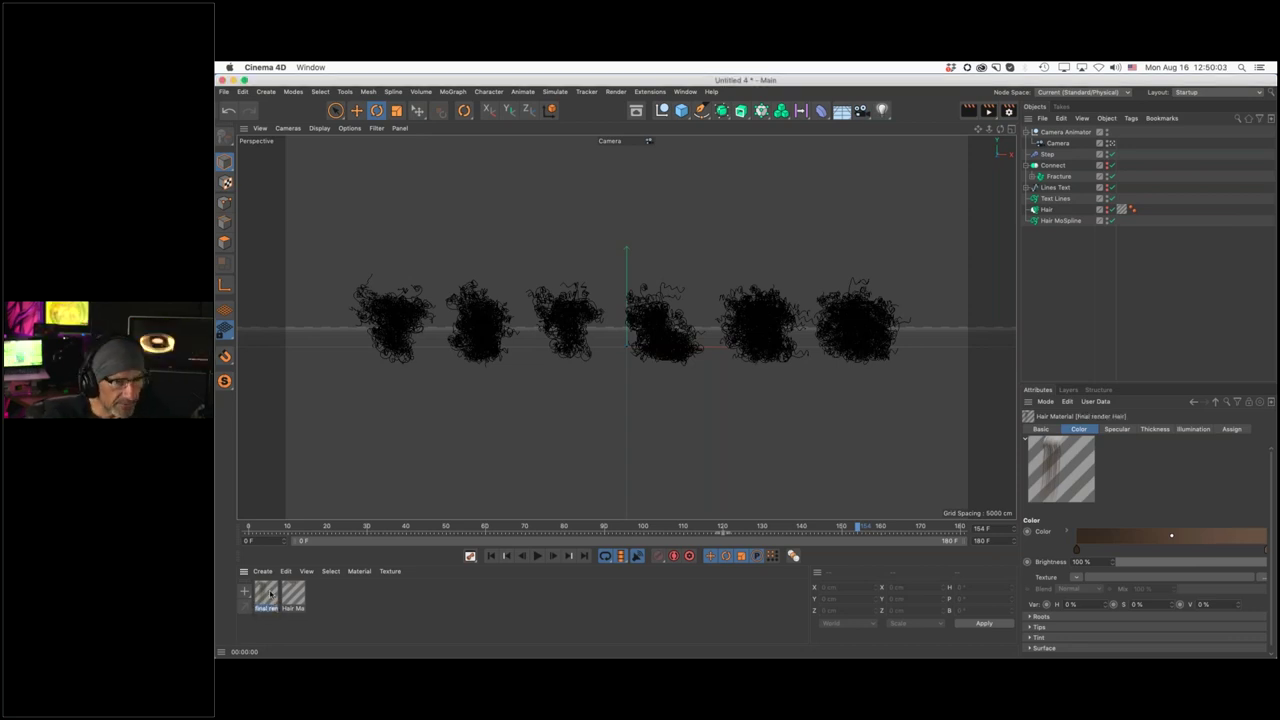
{"action": "left_click_drag", "start_coordinate": [270, 594], "coordinate": [1068, 222]}
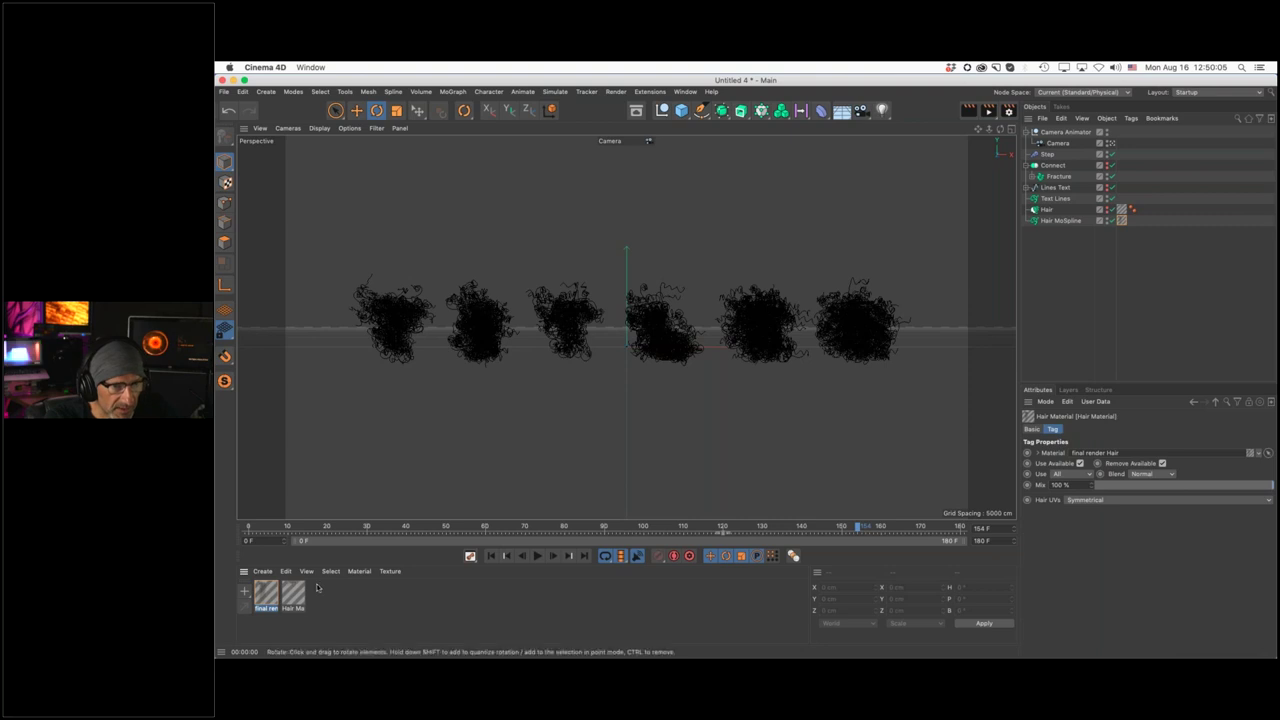
{"action": "left_click_drag", "start_coordinate": [266, 598], "coordinate": [1064, 199]}
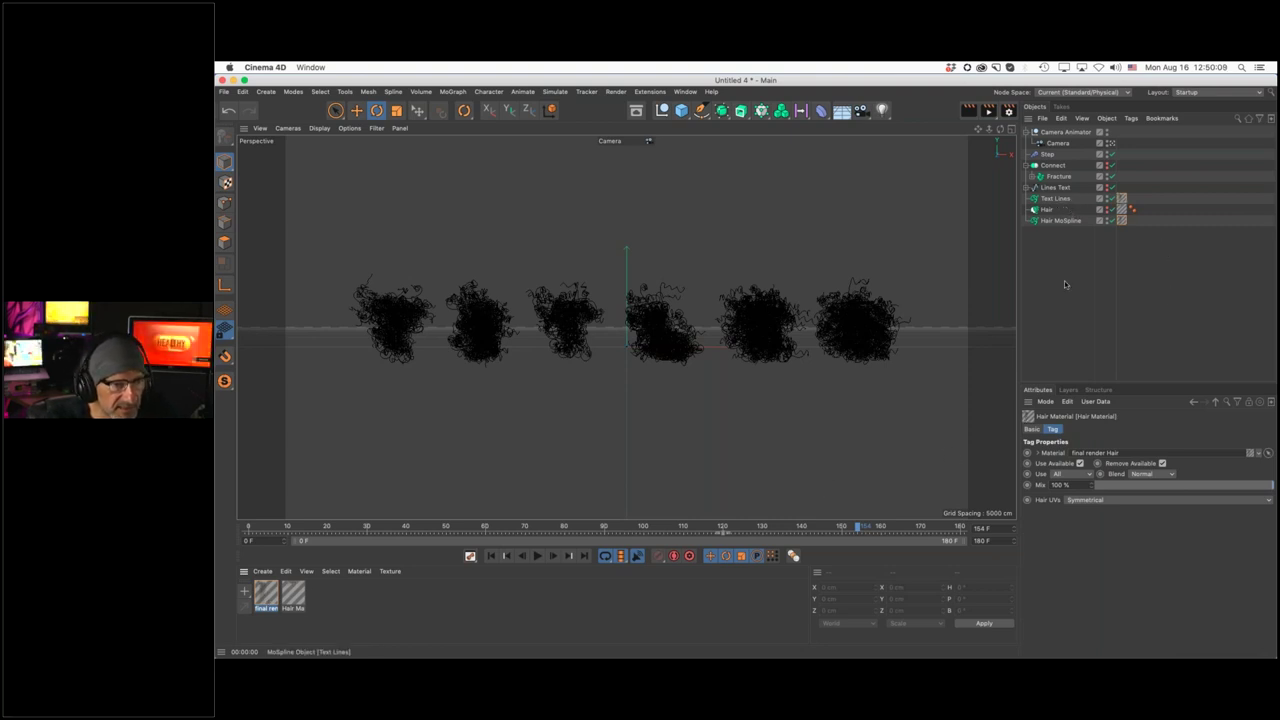
Render the view, then set final render Hair's gradient root colour to a strong red
{"action": "left_click", "coordinate": [968, 110]}
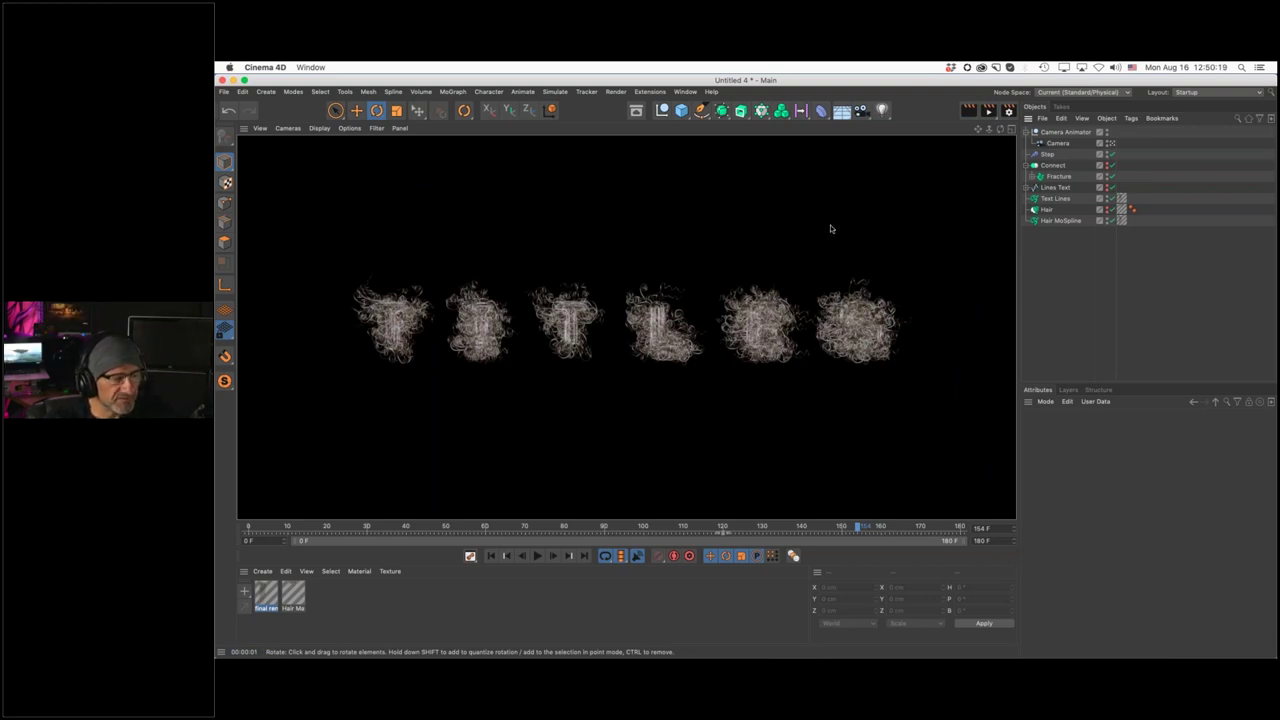
{"action": "double_click", "coordinate": [263, 592]}
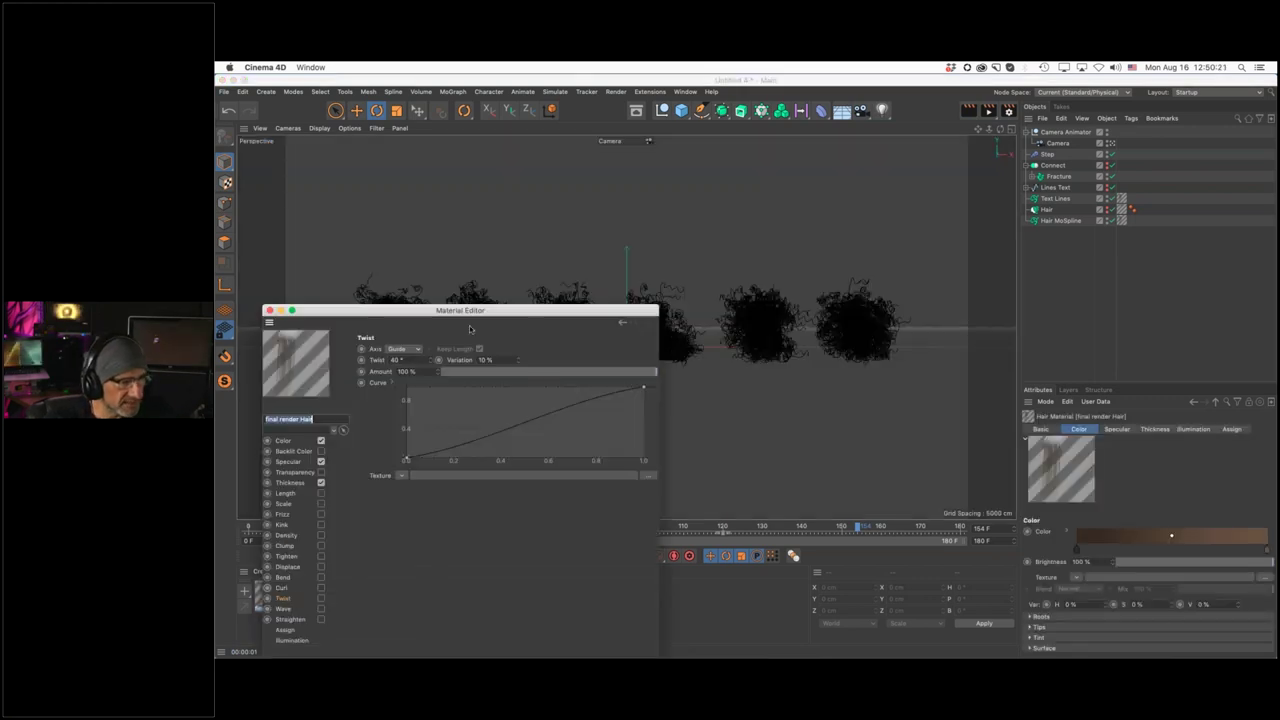
{"action": "left_click", "coordinate": [662, 362]}
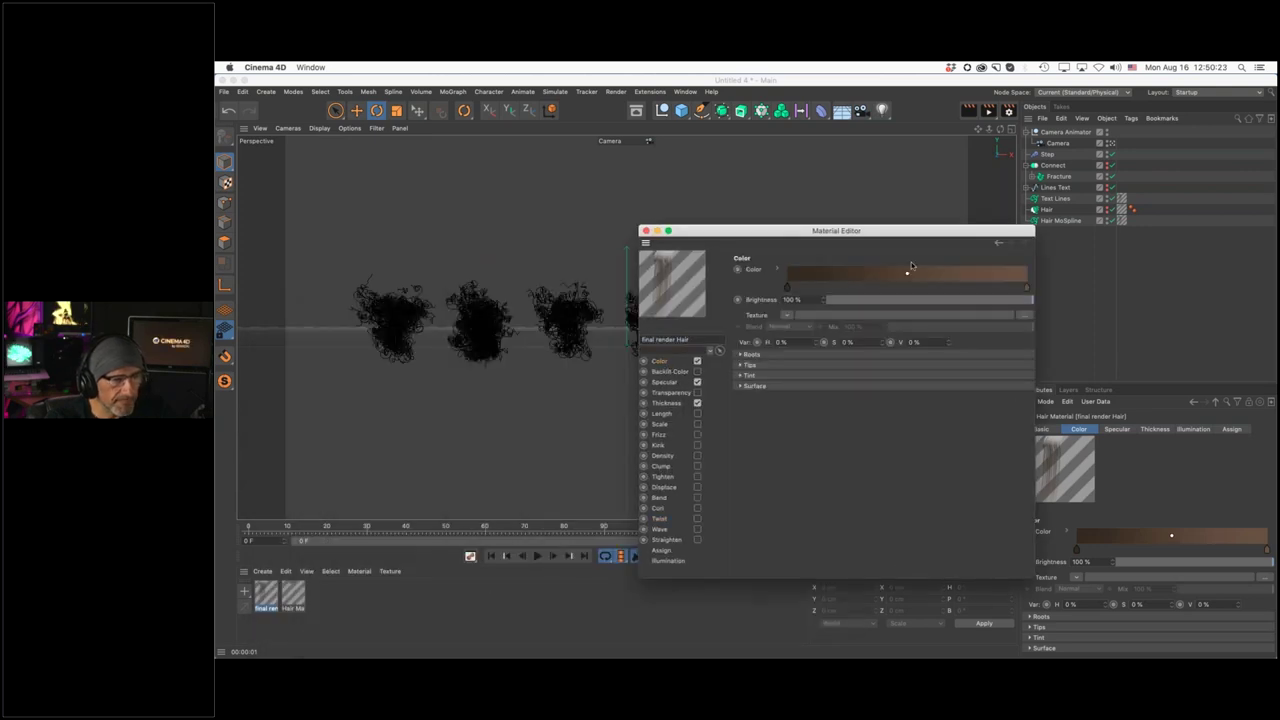
{"action": "left_click", "coordinate": [787, 281]}
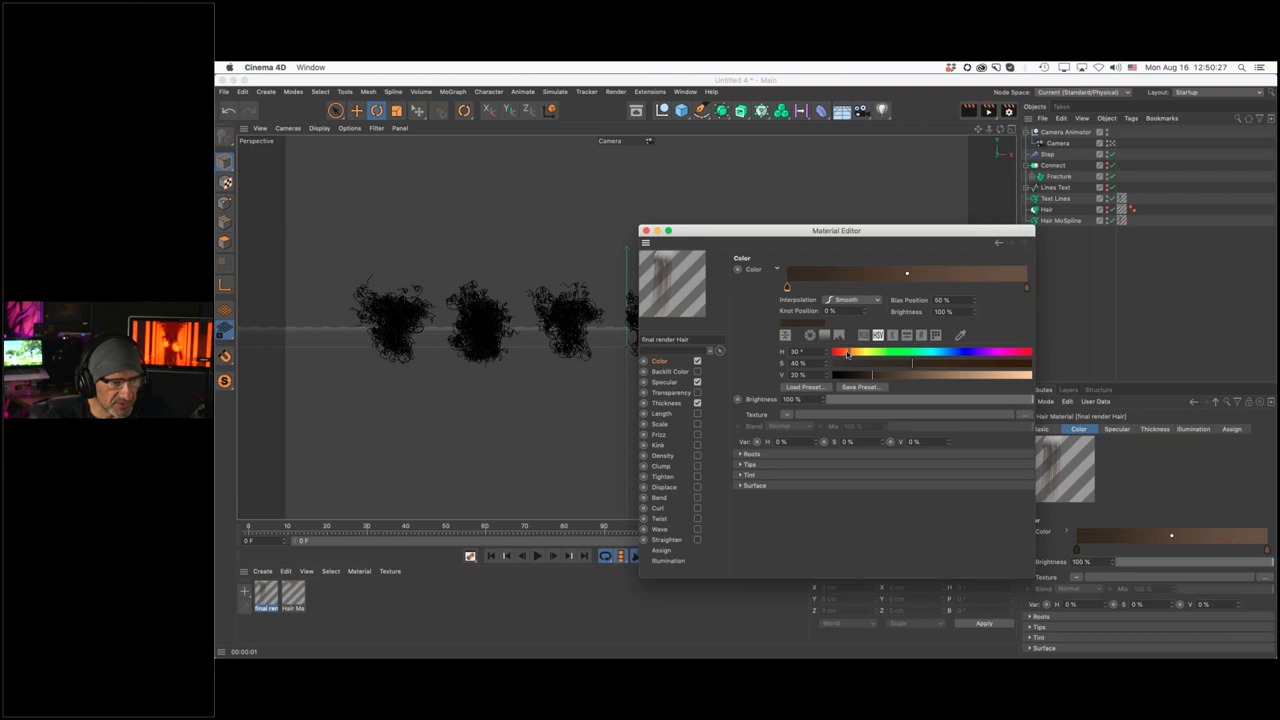
{"action": "left_click_drag", "start_coordinate": [878, 376], "coordinate": [964, 377]}
{"action": "left_click", "coordinate": [843, 353]}
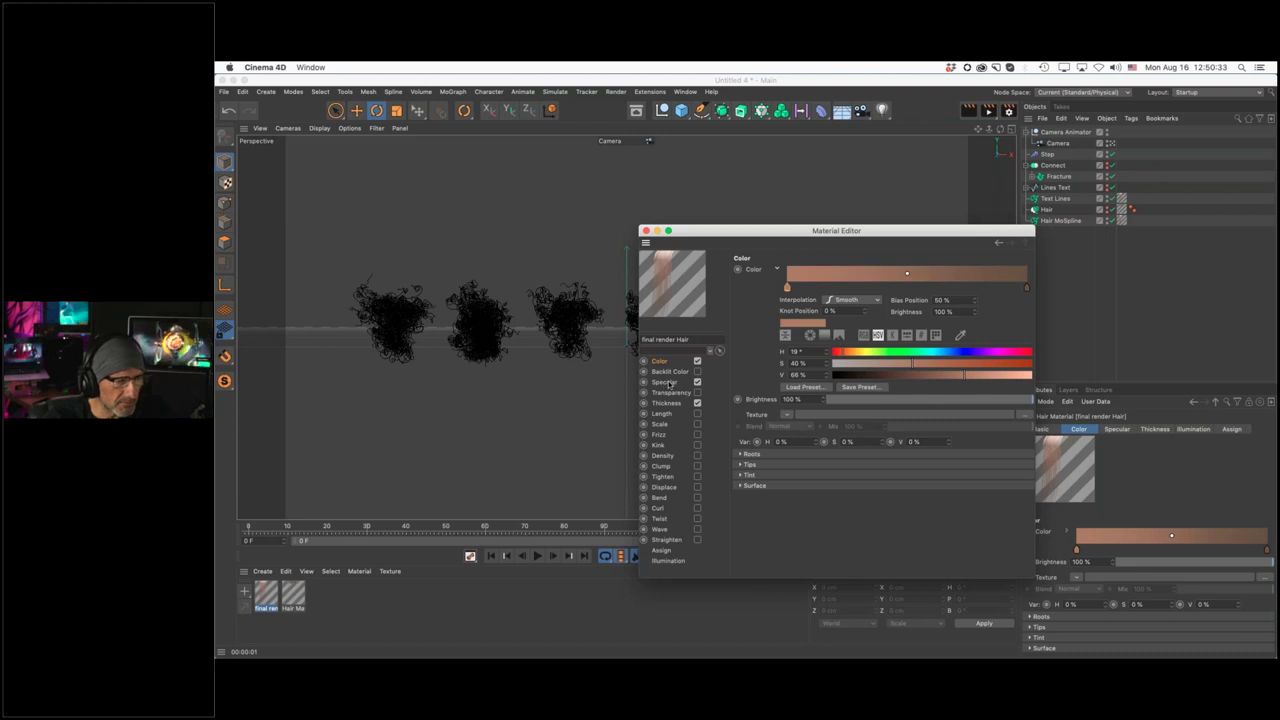
{"action": "left_click", "coordinate": [839, 354]}
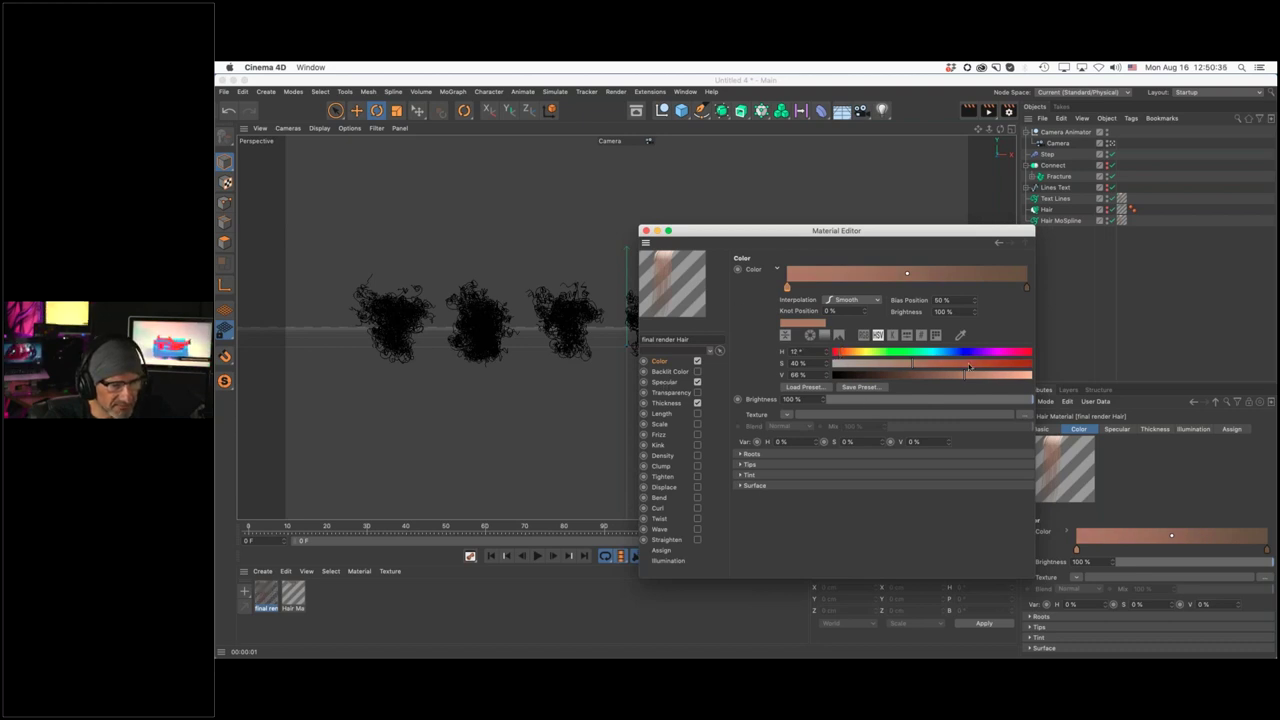
{"action": "left_click_drag", "start_coordinate": [913, 364], "coordinate": [994, 365]}
{"action": "left_click_drag", "start_coordinate": [999, 365], "coordinate": [982, 375]}
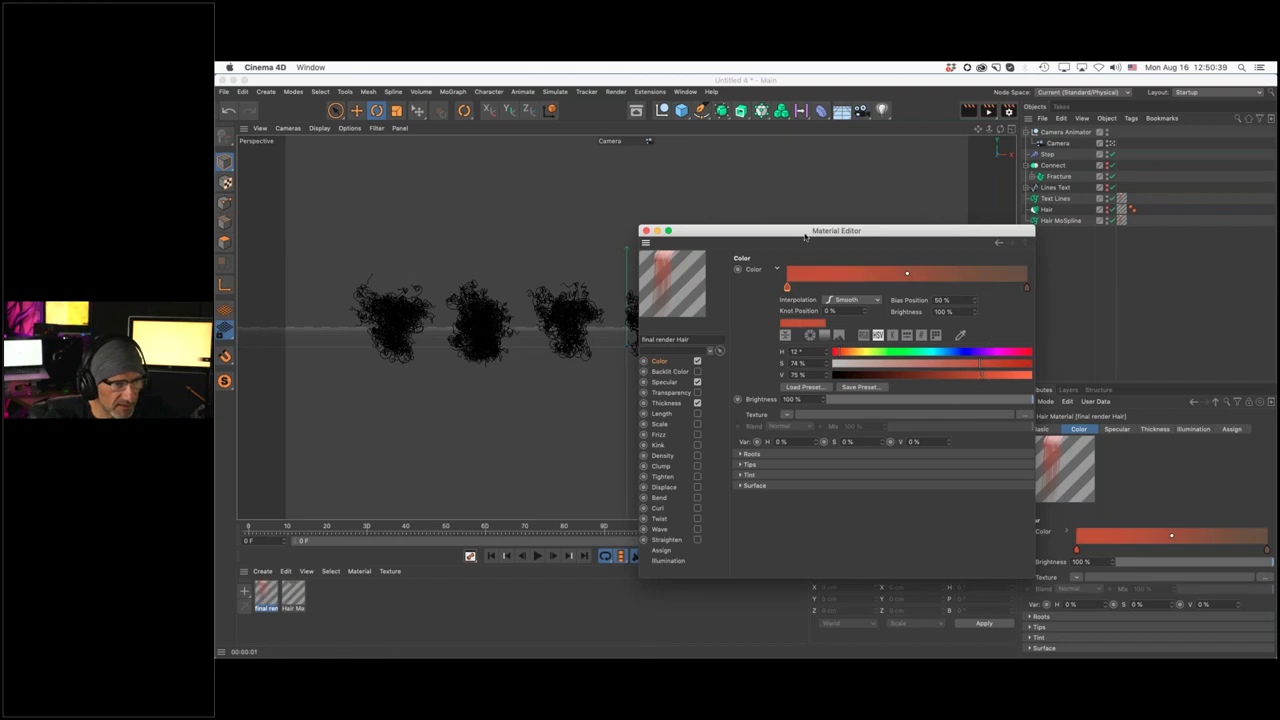
{"action": "left_click_drag", "start_coordinate": [822, 230], "coordinate": [841, 244]}
Set the gradient's tip colour to a light peach tan at 68% value, checking with a render
{"action": "left_click", "coordinate": [1045, 300]}
{"action": "left_click", "coordinate": [953, 392]}
{"action": "left_click_drag", "start_coordinate": [953, 392], "coordinate": [1008, 390]}
{"action": "left_click_drag", "start_coordinate": [860, 244], "coordinate": [931, 232]}
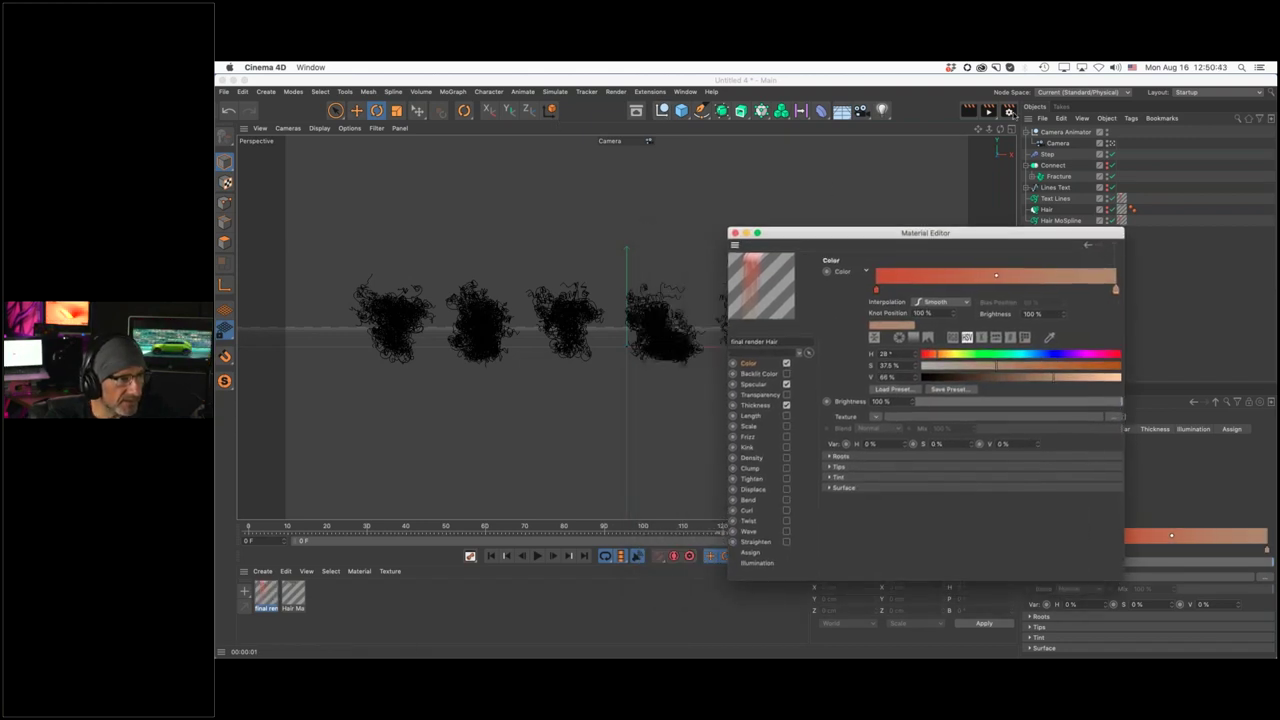
{"action": "left_click", "coordinate": [971, 111]}
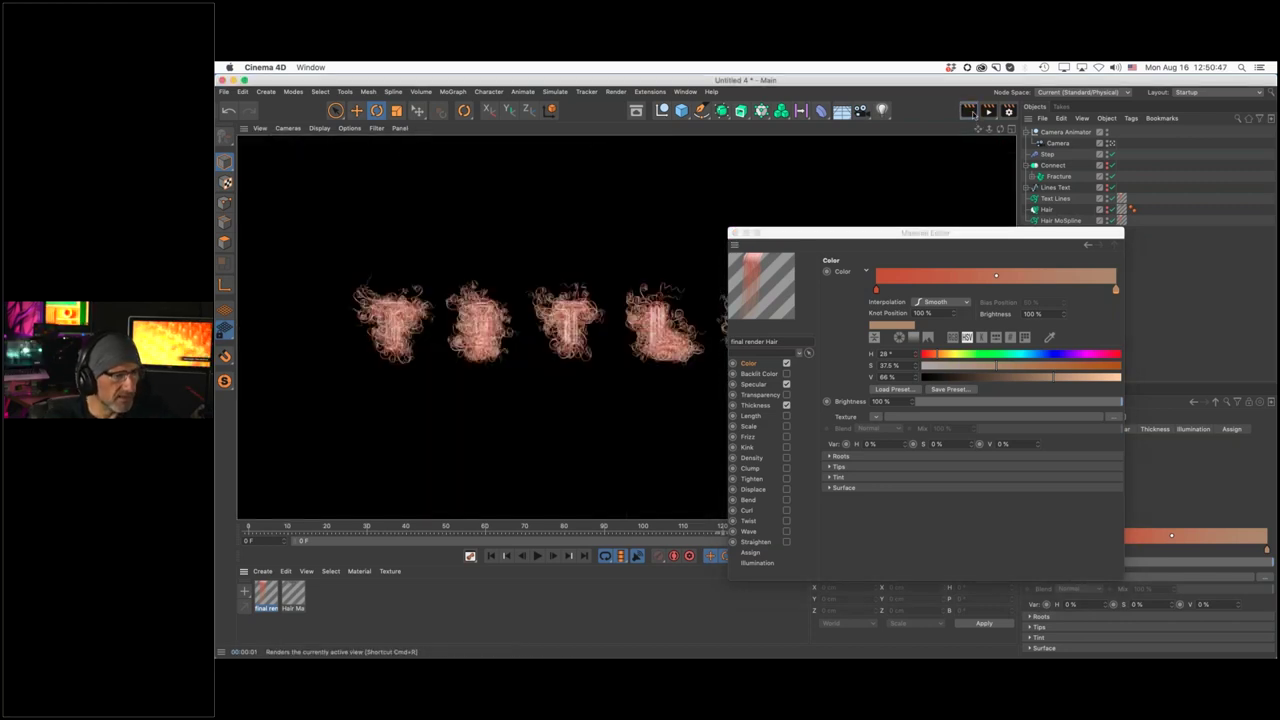
{"action": "left_click_drag", "start_coordinate": [940, 233], "coordinate": [992, 251]}
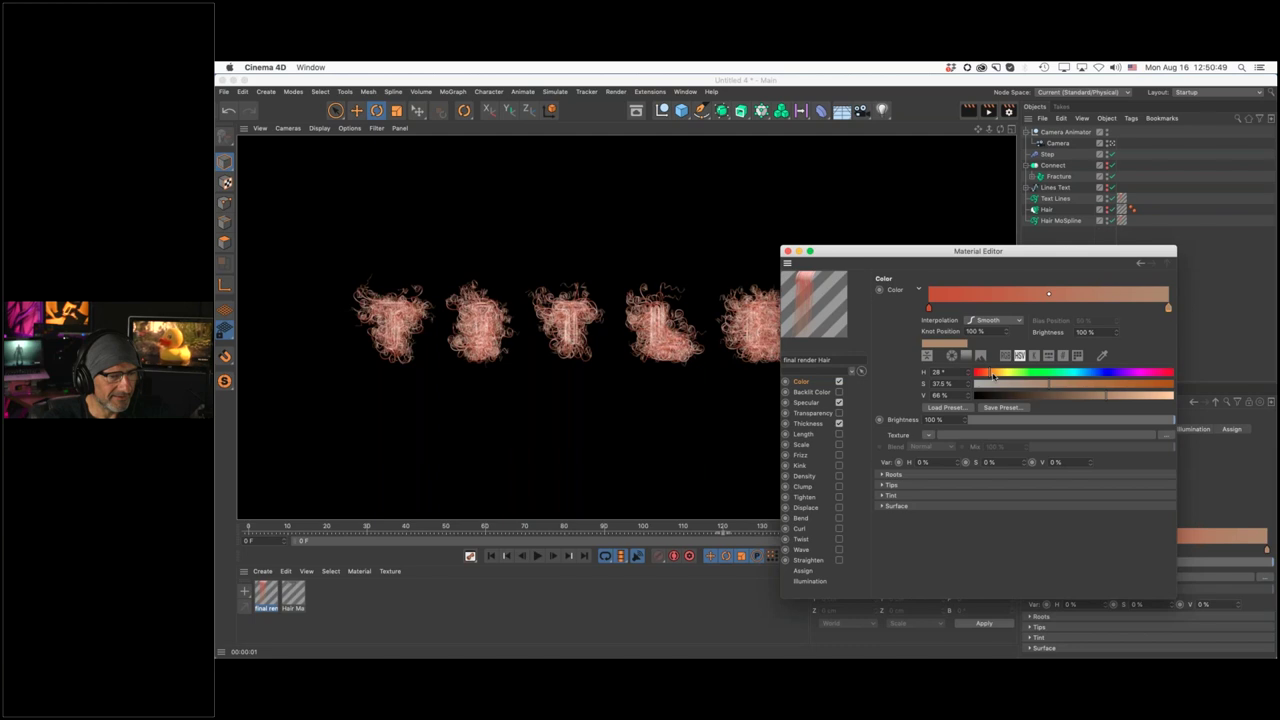
{"action": "left_click_drag", "start_coordinate": [993, 375], "coordinate": [999, 374]}
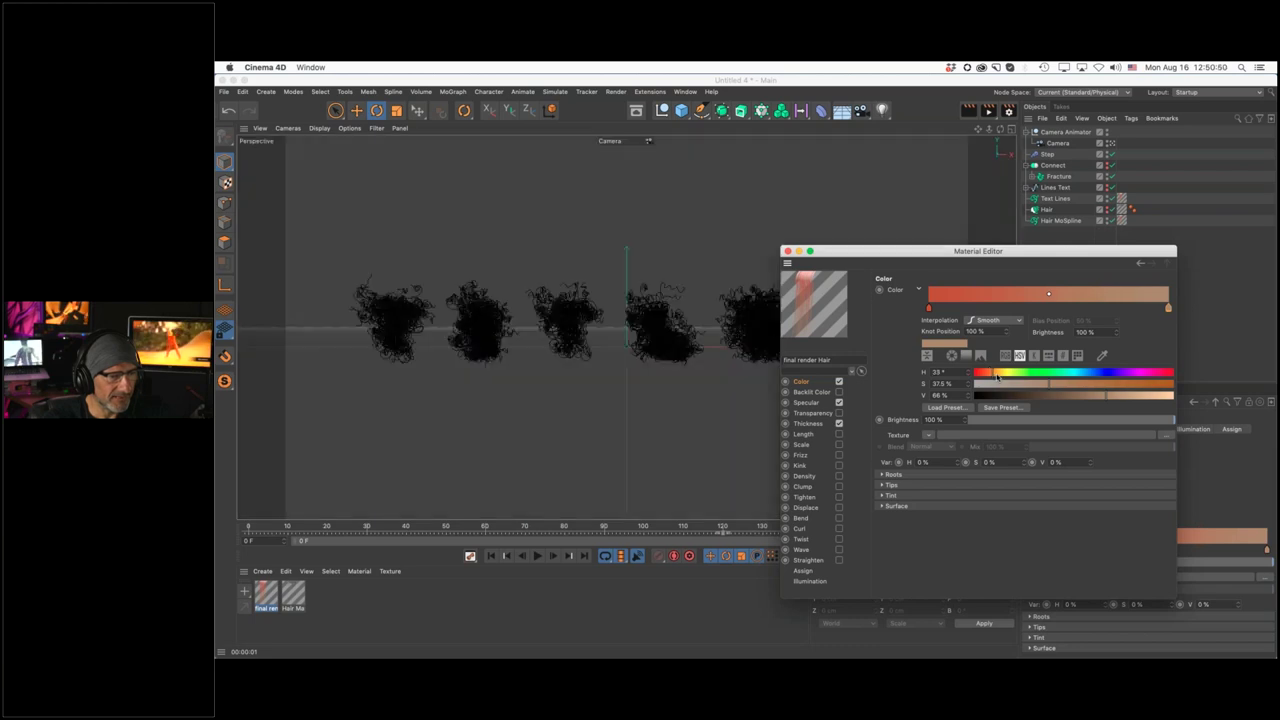
{"action": "left_click", "coordinate": [787, 251]}
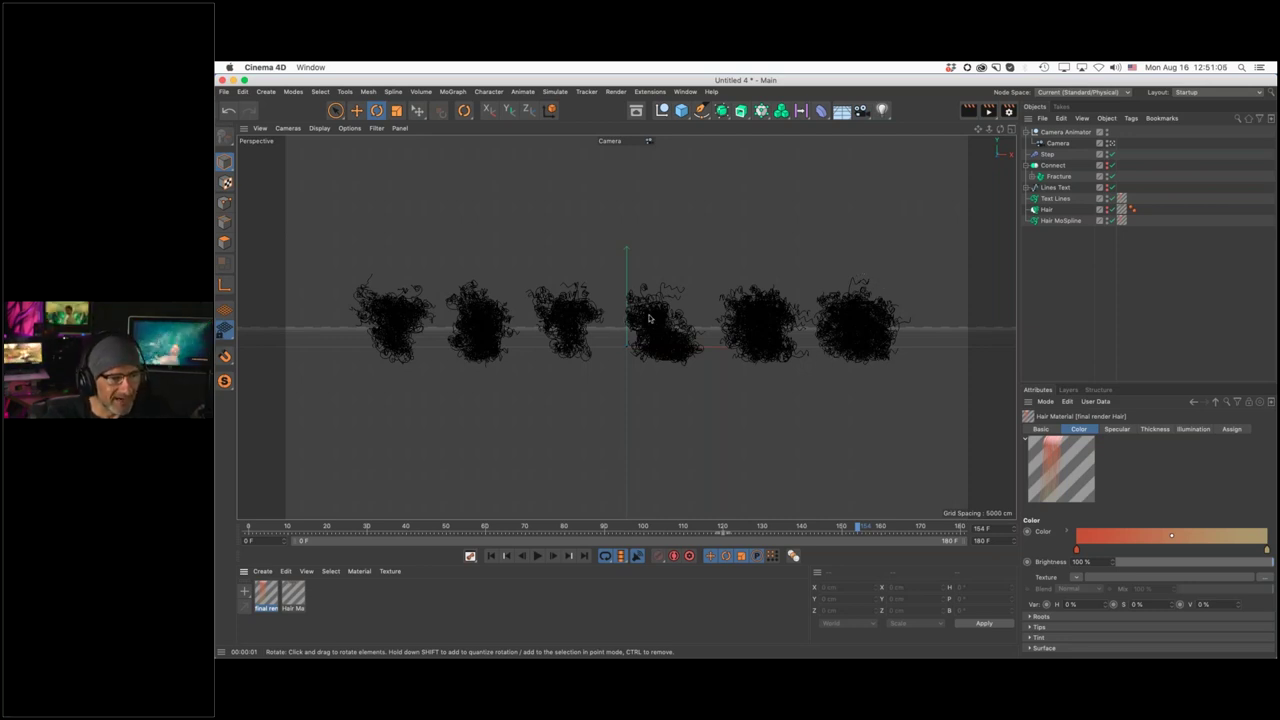
Add a light and set its shadow type to Shadow Maps (Soft)
{"action": "left_click", "coordinate": [882, 110]}
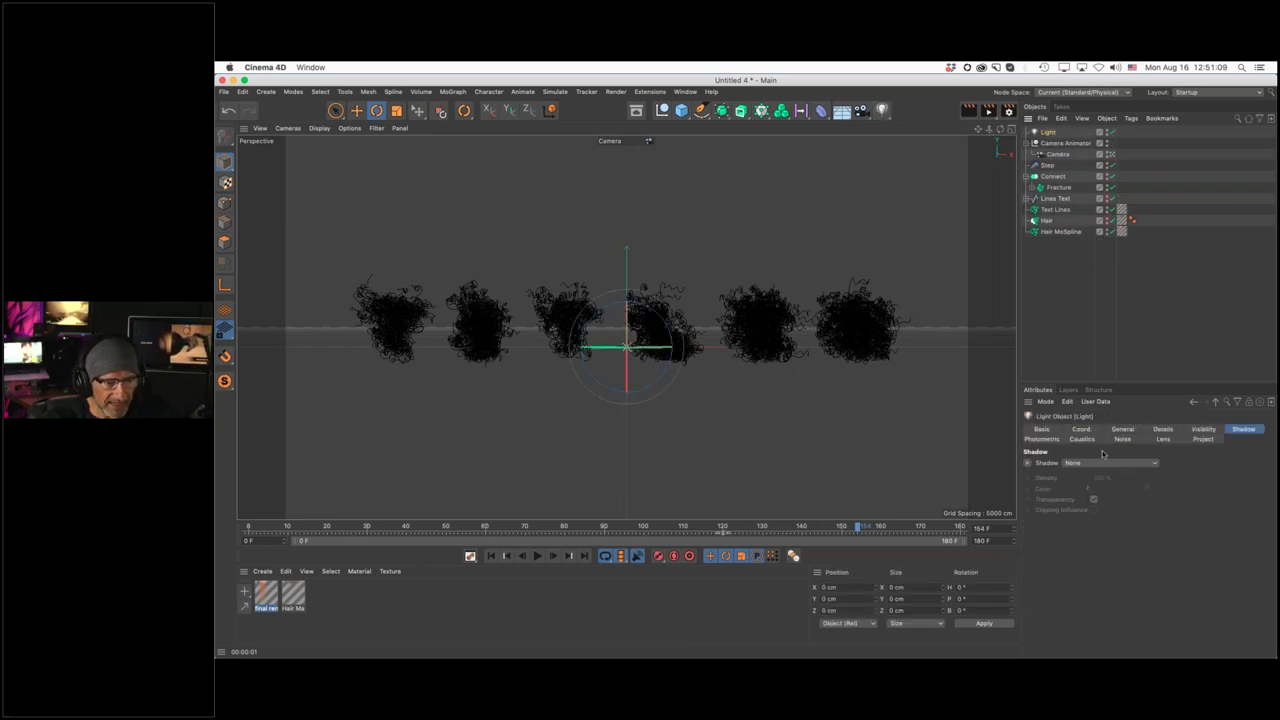
{"action": "left_click", "coordinate": [1122, 429]}
{"action": "left_click", "coordinate": [1128, 570]}
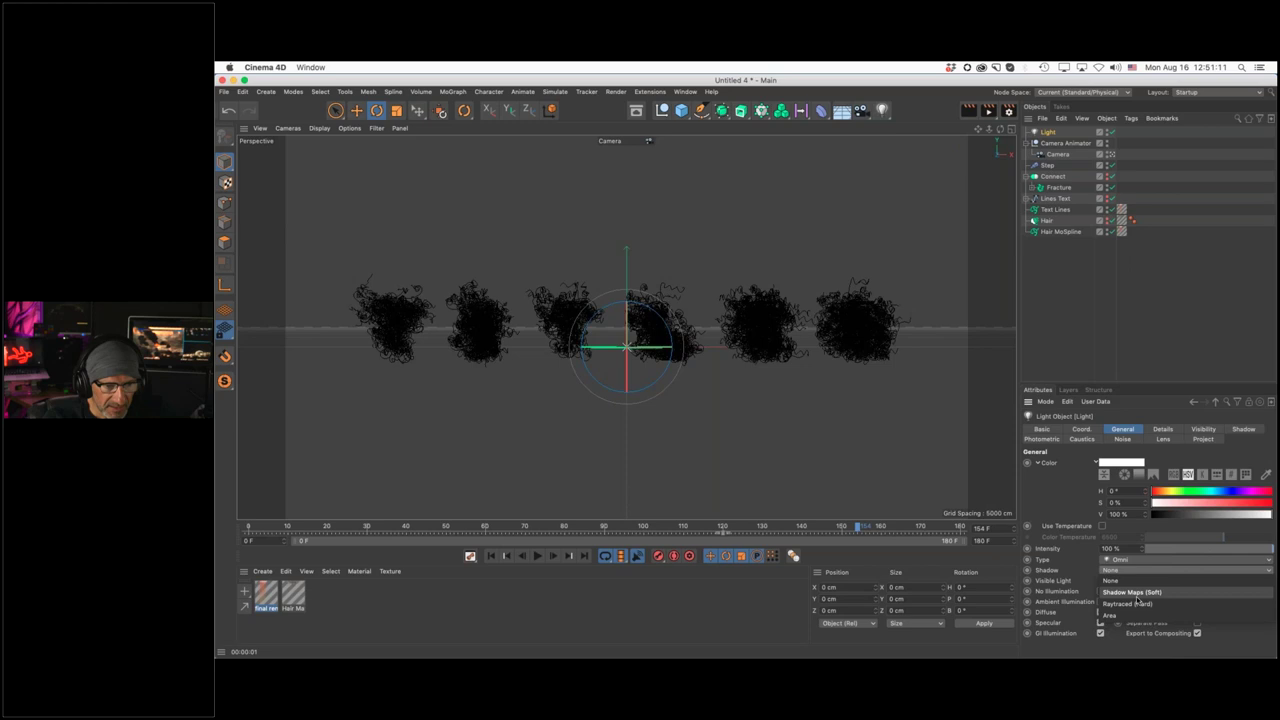
{"action": "left_click", "coordinate": [1136, 599]}
Set the light's shadow map to 1500x1500 and split the viewport into four views
{"action": "left_click", "coordinate": [1230, 432]}
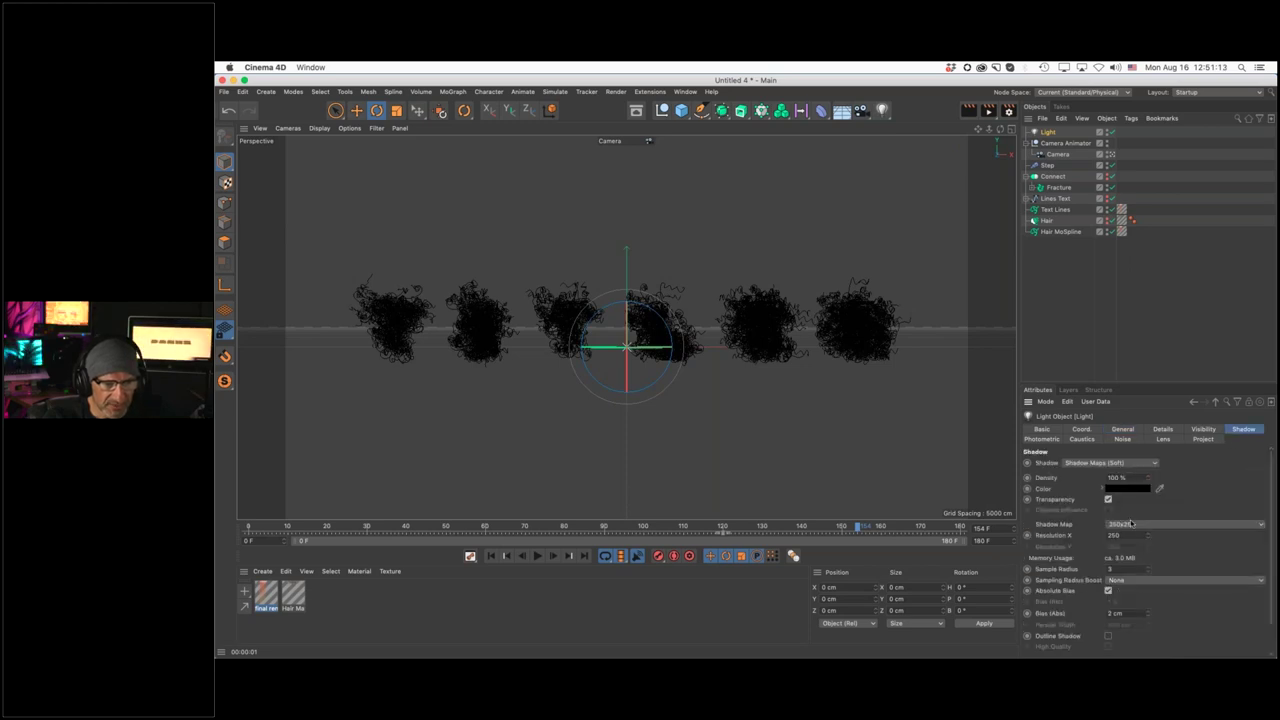
{"action": "left_click", "coordinate": [1132, 524]}
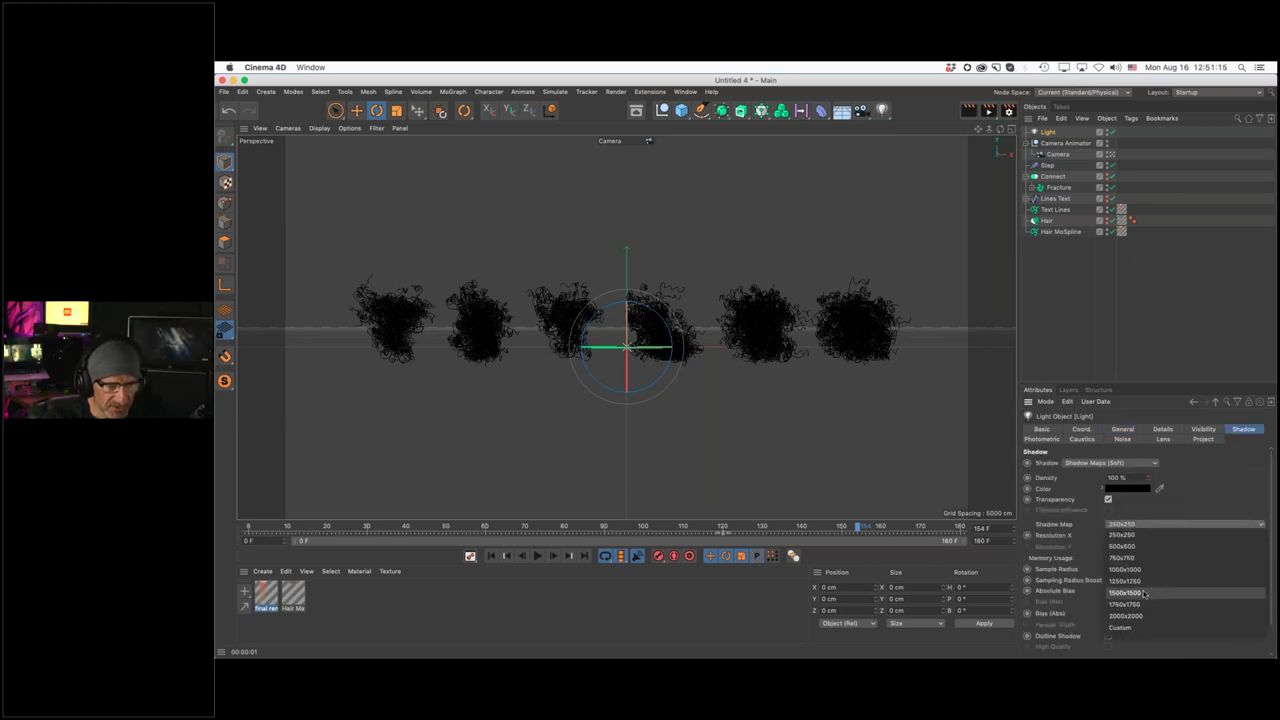
{"action": "left_click", "coordinate": [1145, 595]}
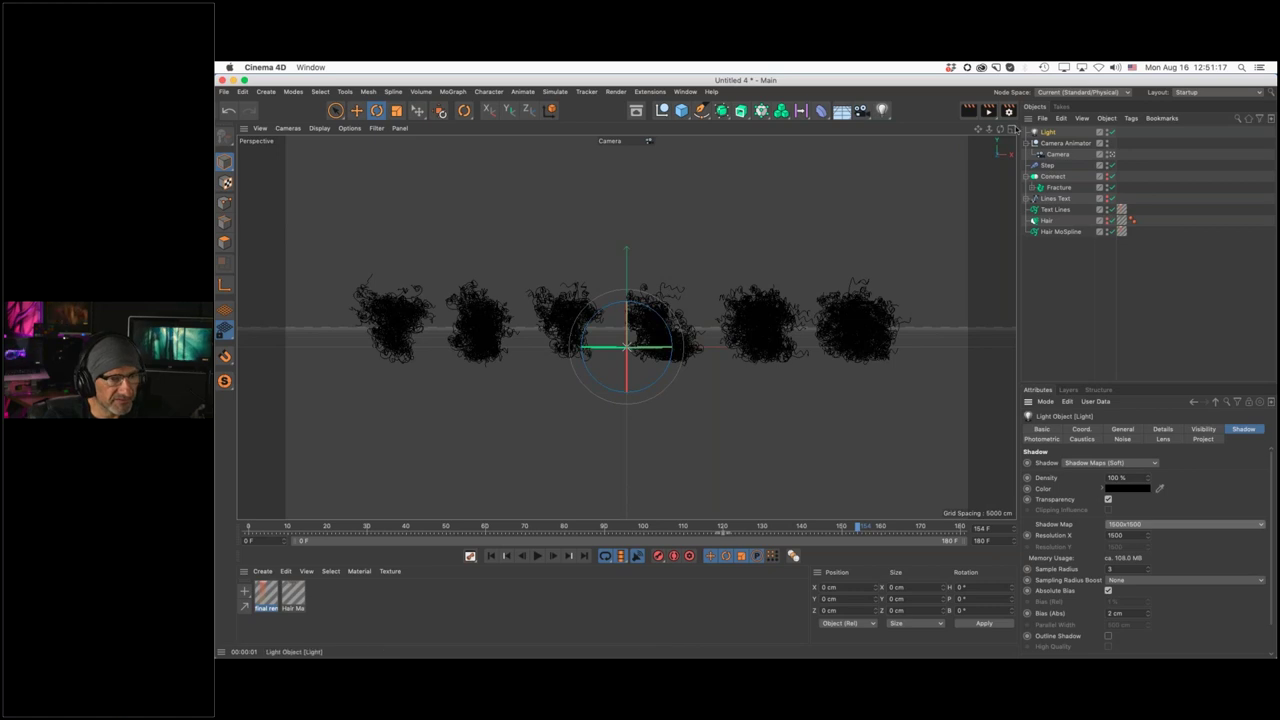
{"action": "left_click", "coordinate": [1012, 130]}
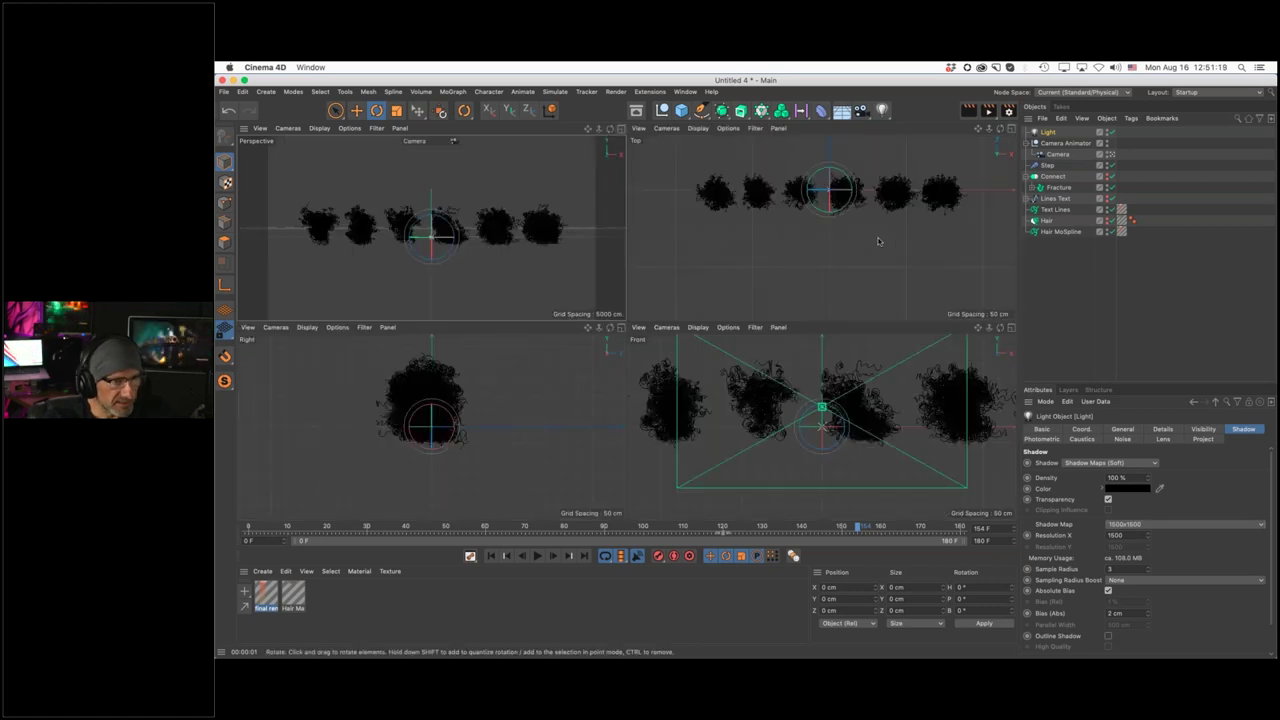
Move the light up and aside in the Top and Front views, then render the Perspective view
{"action": "key", "text": "e"}
{"action": "scroll", "coordinate": [835, 280], "scroll_direction": "down", "scroll_amount": 5}
{"action": "left_click_drag", "start_coordinate": [849, 283], "coordinate": [846, 323]}
{"action": "scroll", "coordinate": [830, 410], "scroll_direction": "down", "scroll_amount": 5}
{"action": "left_click_drag", "start_coordinate": [790, 424], "coordinate": [816, 392]}
{"action": "left_click", "coordinate": [621, 129]}
{"action": "key", "text": "super+r"}
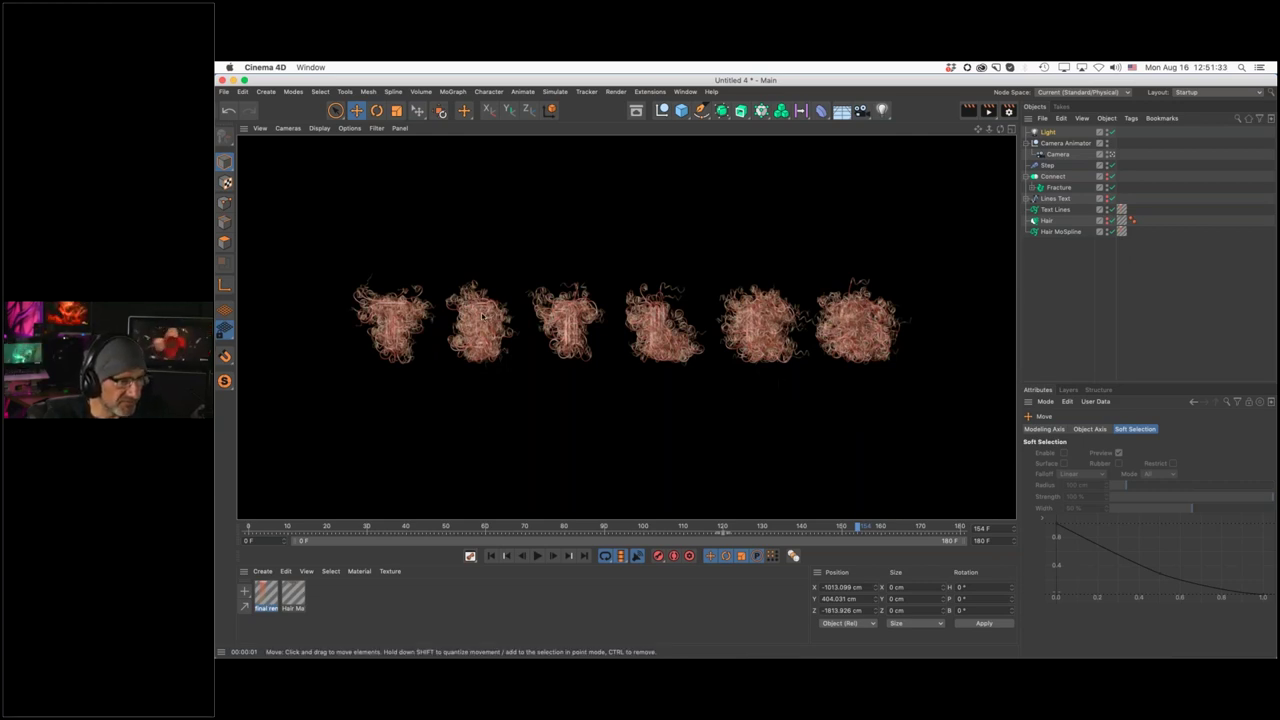
Duplicate final render Hair, name the copy 'thick', and drag it onto Hair MoSpline
{"action": "left_click", "coordinate": [266, 596]}
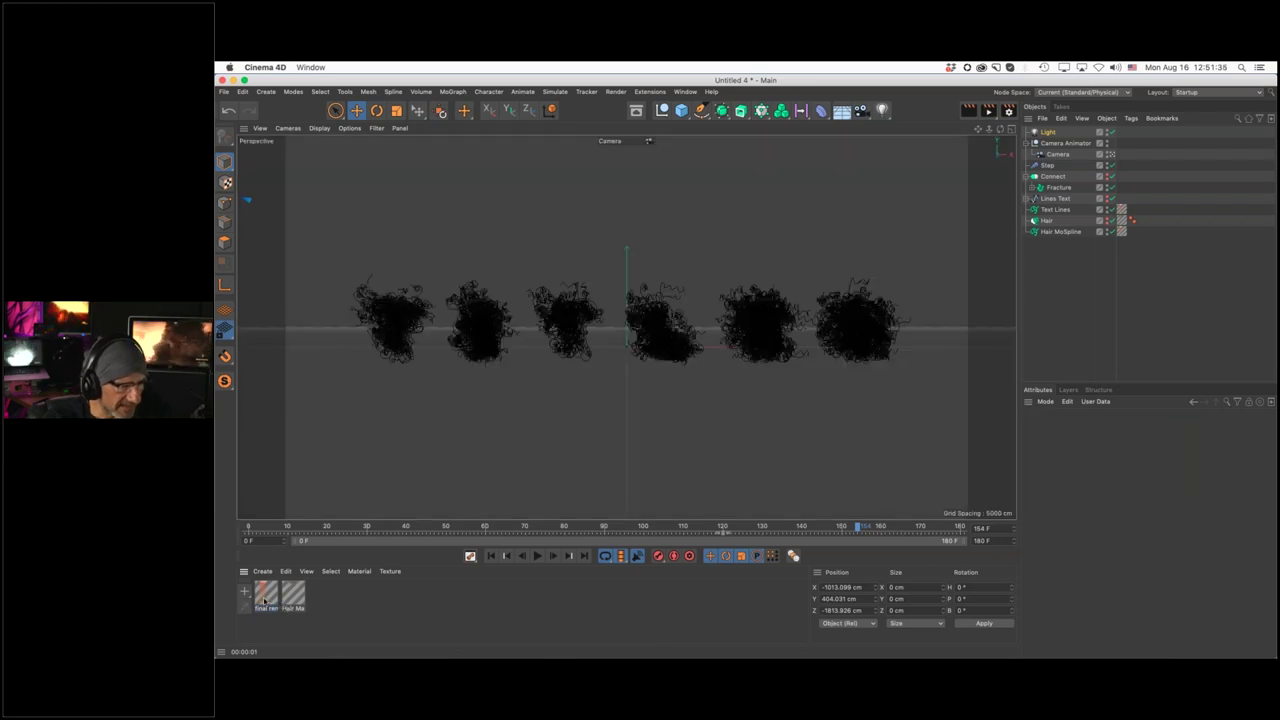
{"action": "left_click_drag", "start_coordinate": [266, 598], "coordinate": [340, 600], "text": "ctrl"}
{"action": "left_click", "coordinate": [322, 598]}
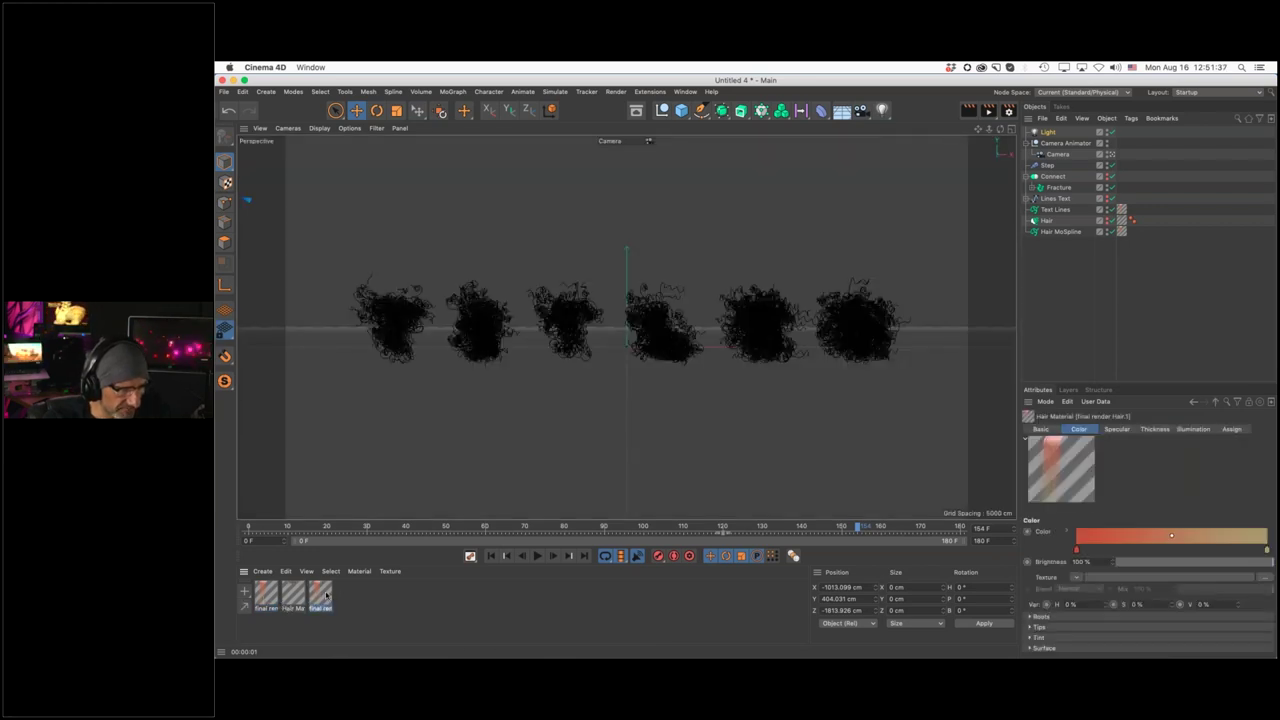
{"action": "double_click", "coordinate": [320, 607]}
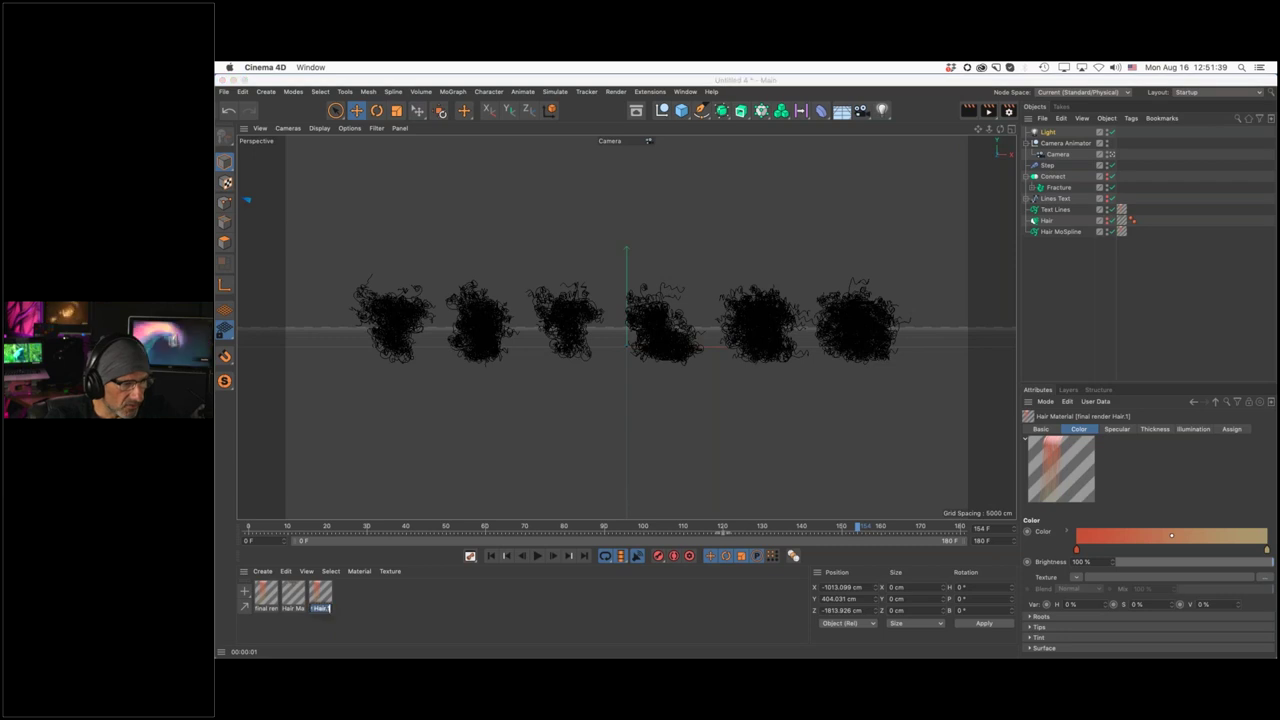
{"action": "type", "text": "fi"}
{"action": "type", "text": "ick"}
{"action": "key", "text": "Return"}
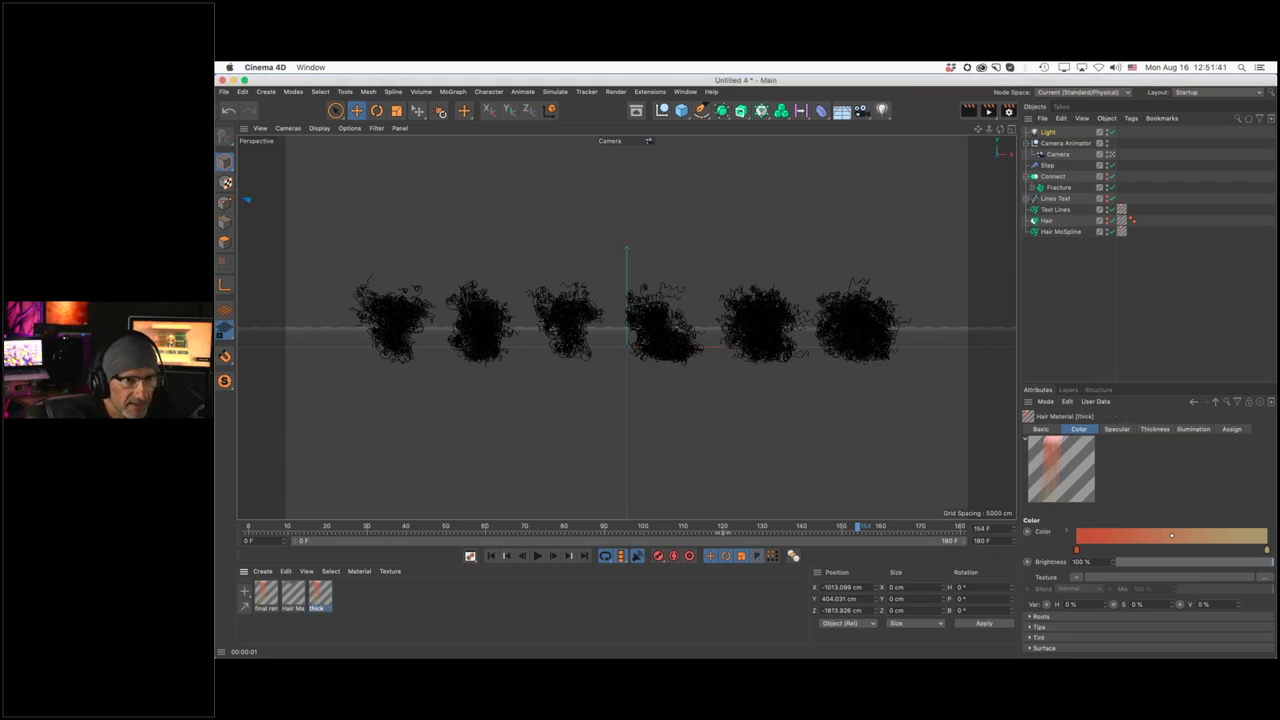
{"action": "left_click_drag", "start_coordinate": [322, 598], "coordinate": [1058, 220]}
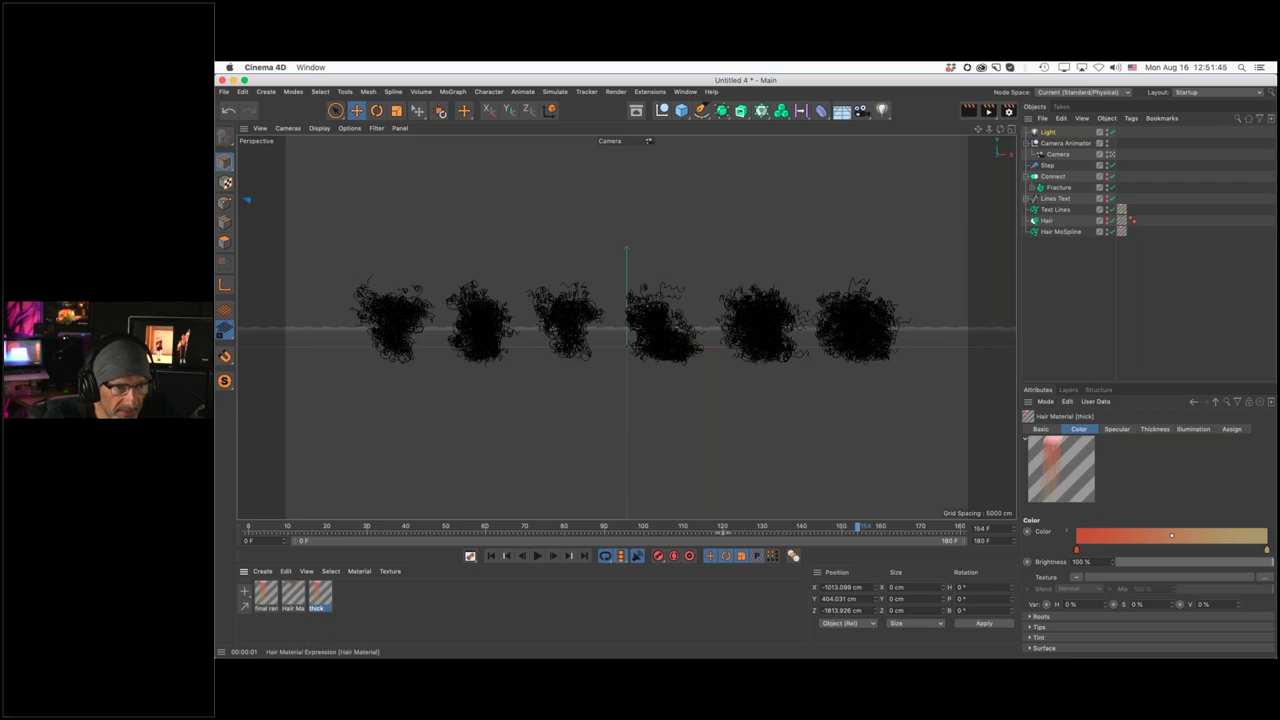
Darken the thick material's gradient colours and set its root thickness to 2 cm
{"action": "double_click", "coordinate": [317, 598]}
{"action": "left_click", "coordinate": [464, 367]}
{"action": "left_click_drag", "start_coordinate": [645, 452], "coordinate": [623, 453]}
{"action": "left_click", "coordinate": [702, 368]}
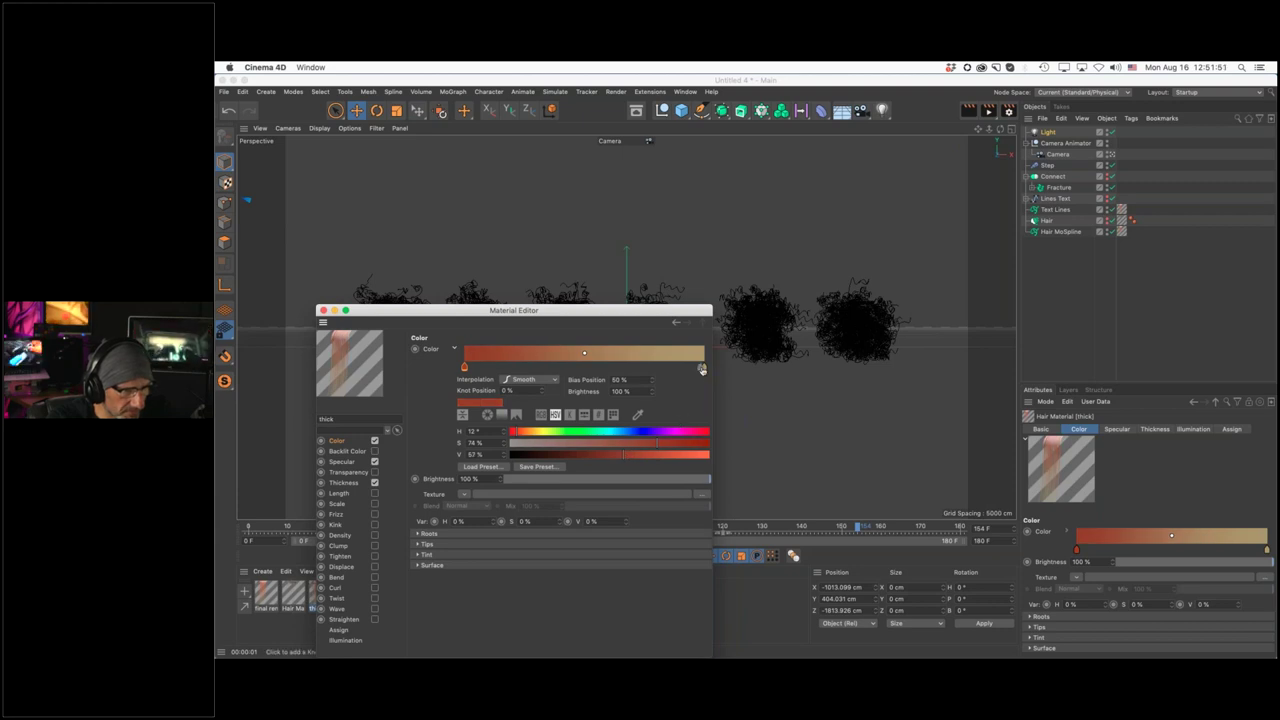
{"action": "left_click", "coordinate": [615, 443]}
{"action": "left_click", "coordinate": [345, 483]}
{"action": "double_click", "coordinate": [480, 353]}
{"action": "key", "text": "Return"}
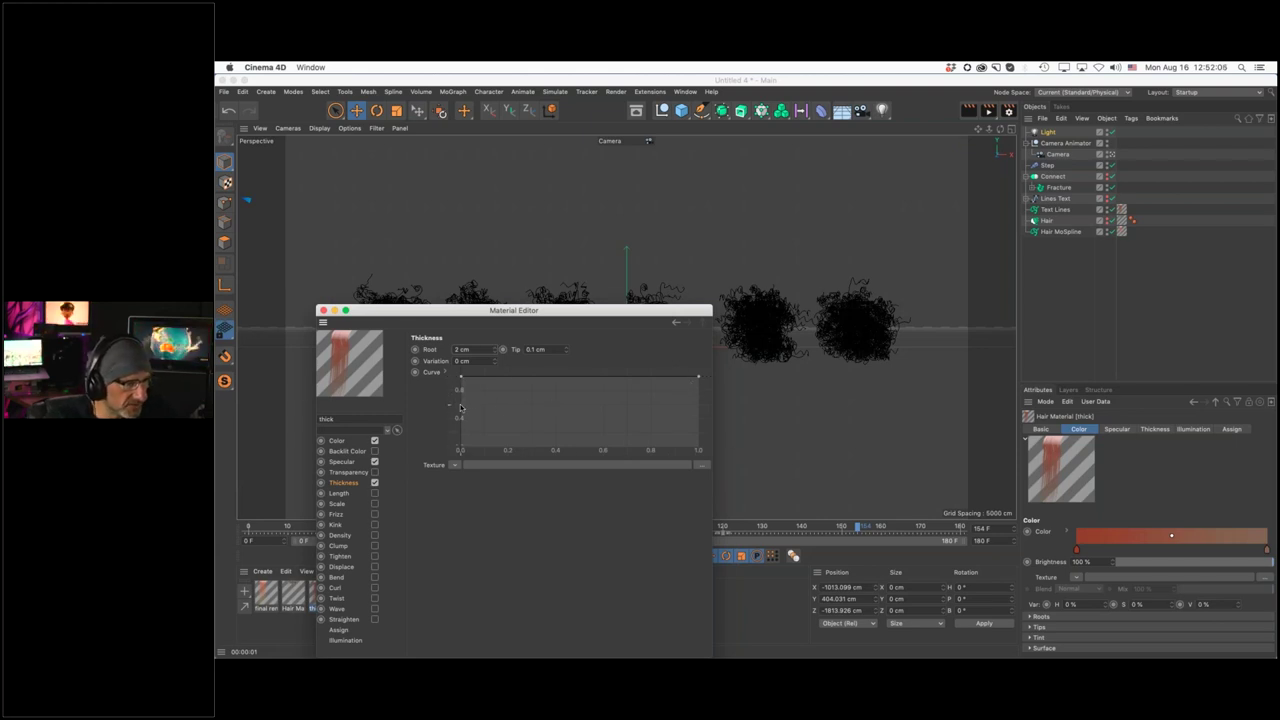
{"action": "left_click", "coordinate": [322, 311]}
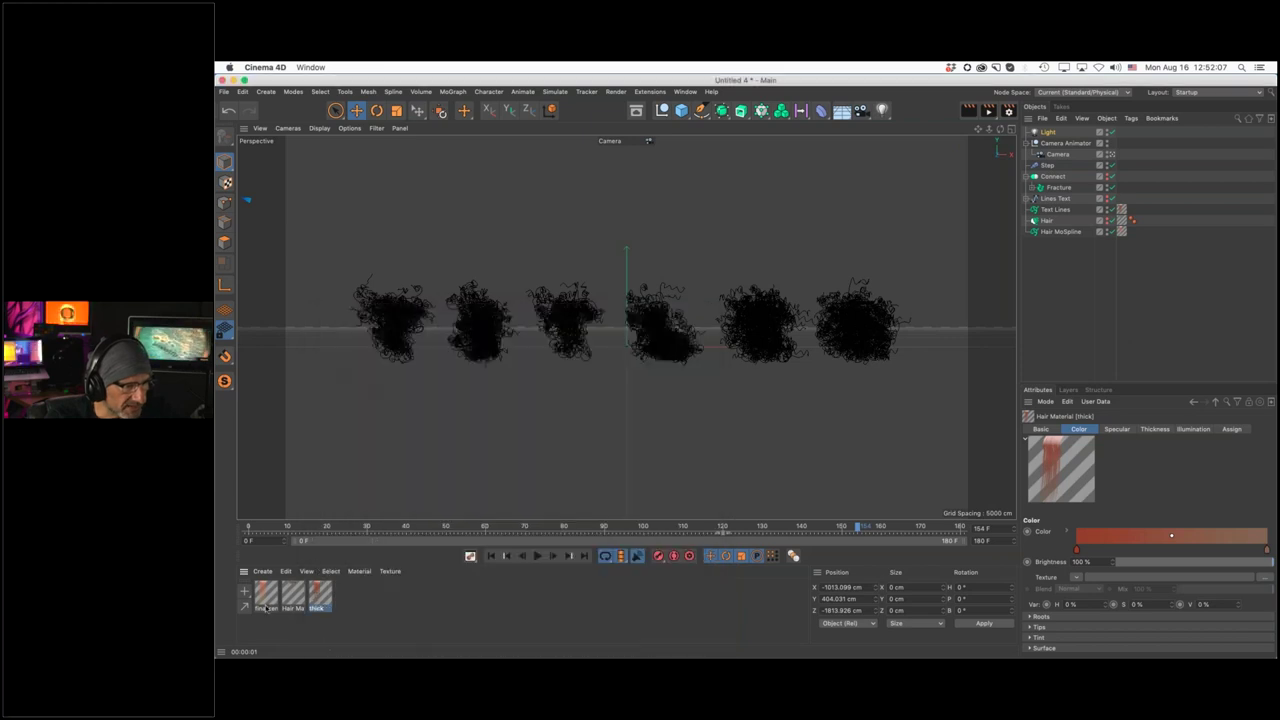
Set final render Hair's root thickness to 0.5 cm
{"action": "double_click", "coordinate": [266, 595]}
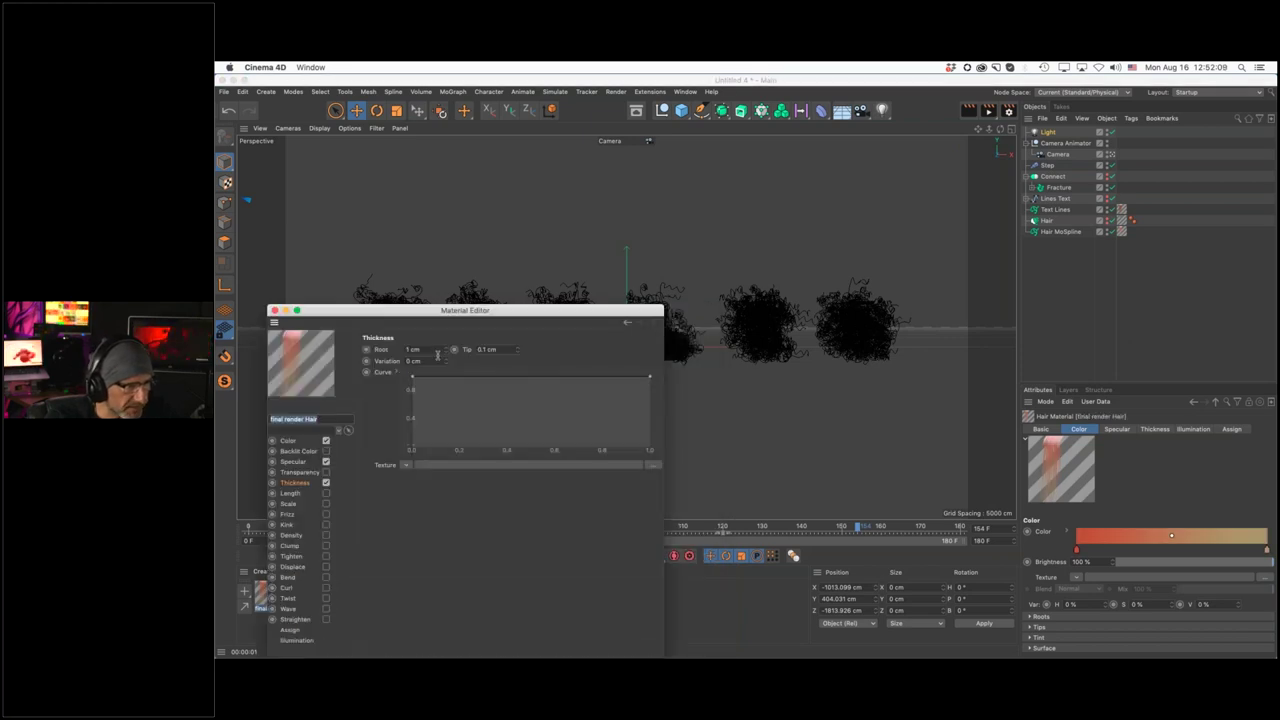
{"action": "left_click", "coordinate": [430, 349]}
{"action": "type", "text": "0"}
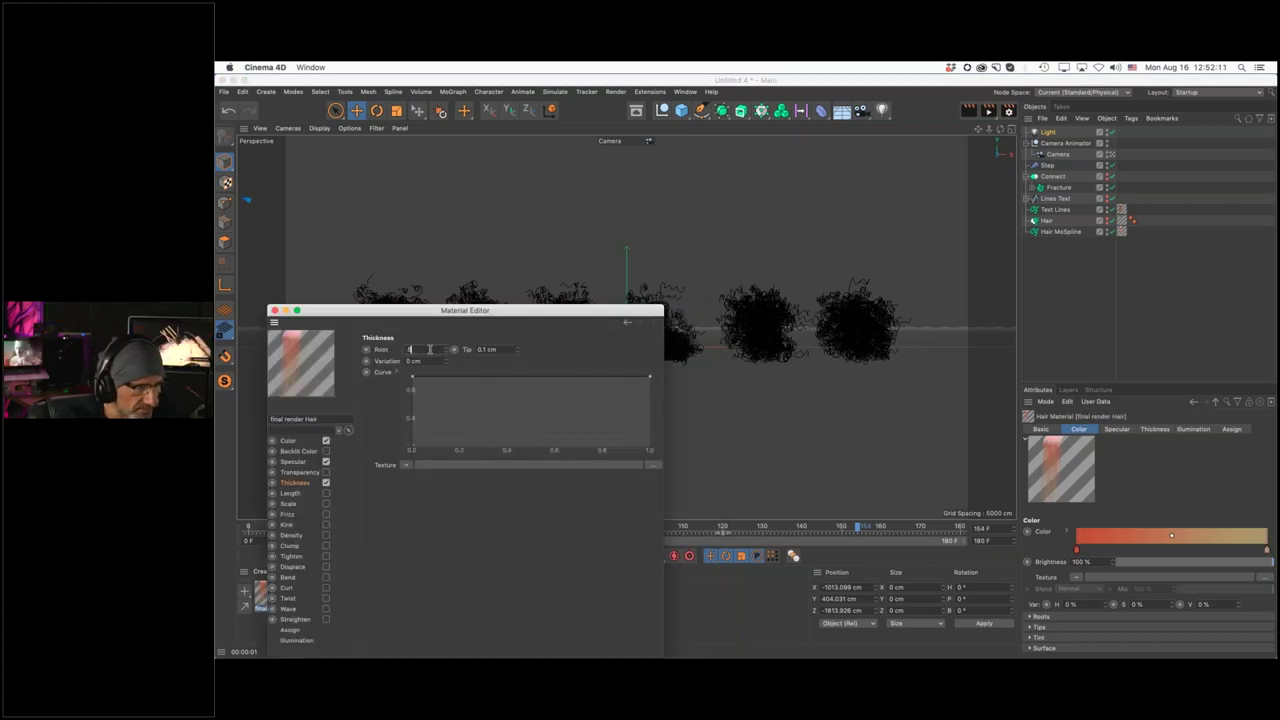
{"action": "type", "text": ".5"}
{"action": "key", "text": "Return"}
{"action": "left_click", "coordinate": [274, 311]}
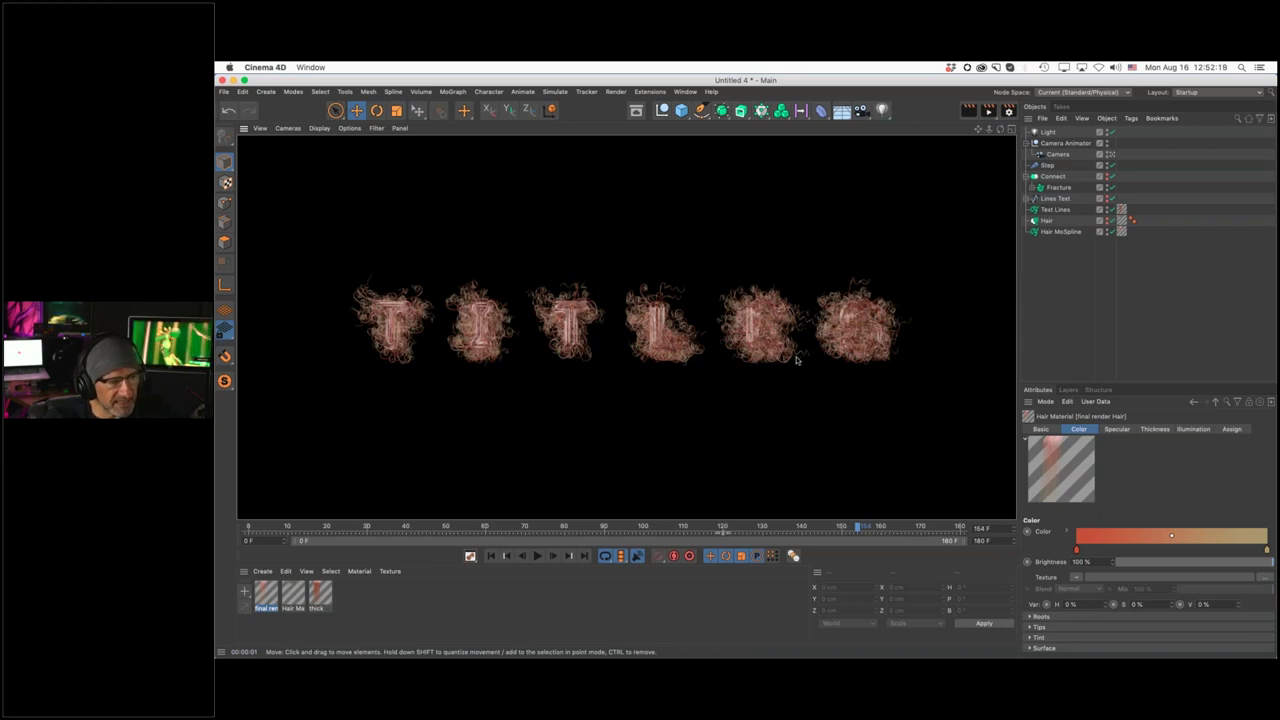
{"action": "double_click", "coordinate": [318, 595]}
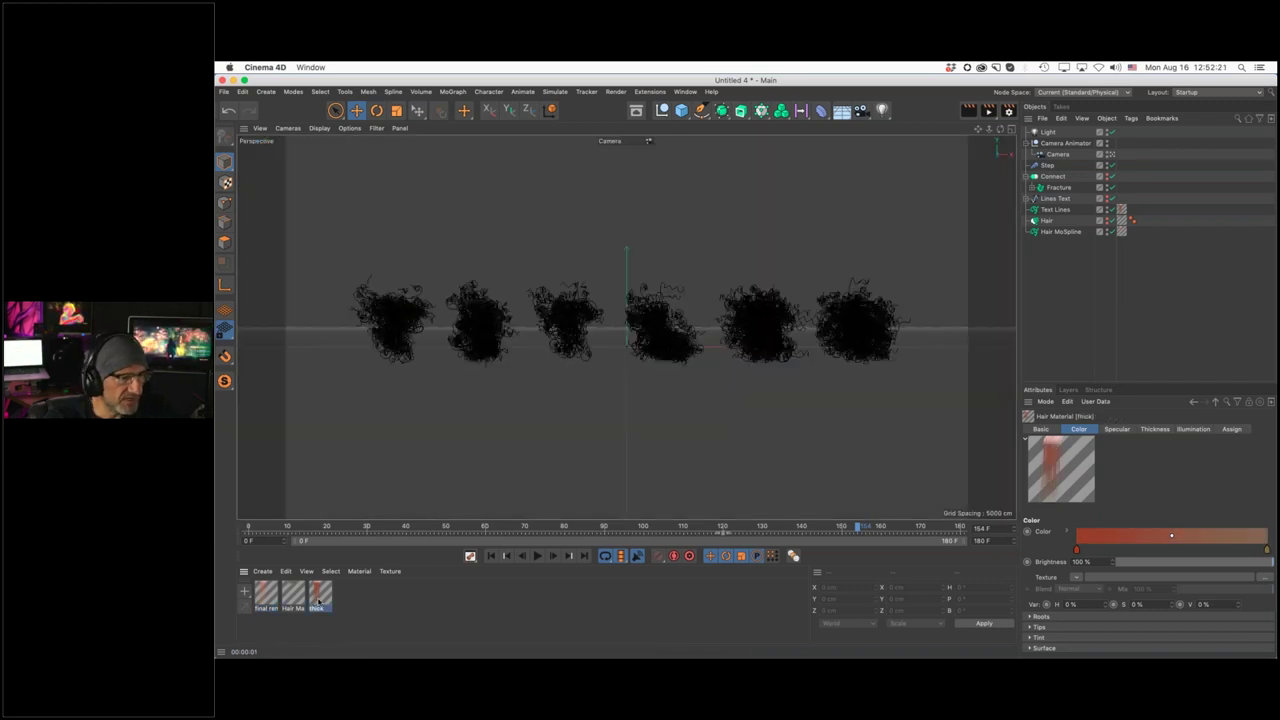
Turn thick's gradient green, with a saturated green right knot and dark green left knot
{"action": "left_click", "coordinate": [348, 441]}
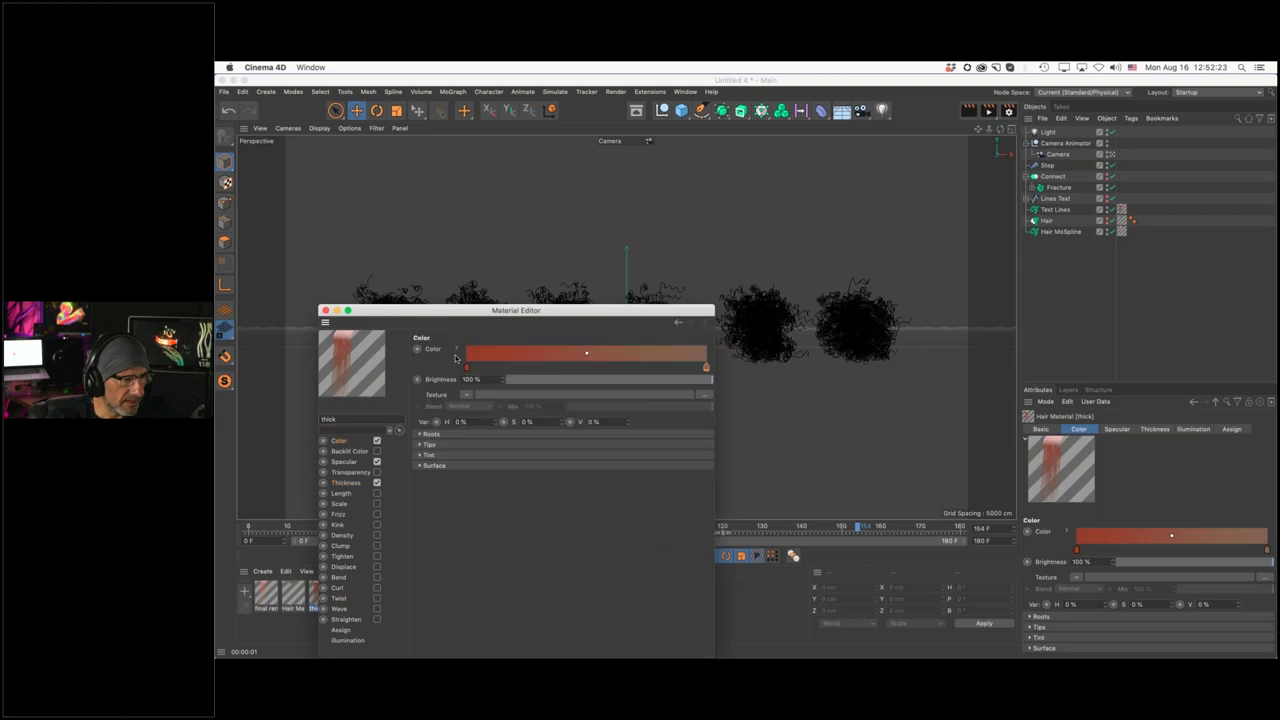
{"action": "left_click", "coordinate": [456, 348]}
{"action": "left_click_drag", "start_coordinate": [533, 430], "coordinate": [570, 431]}
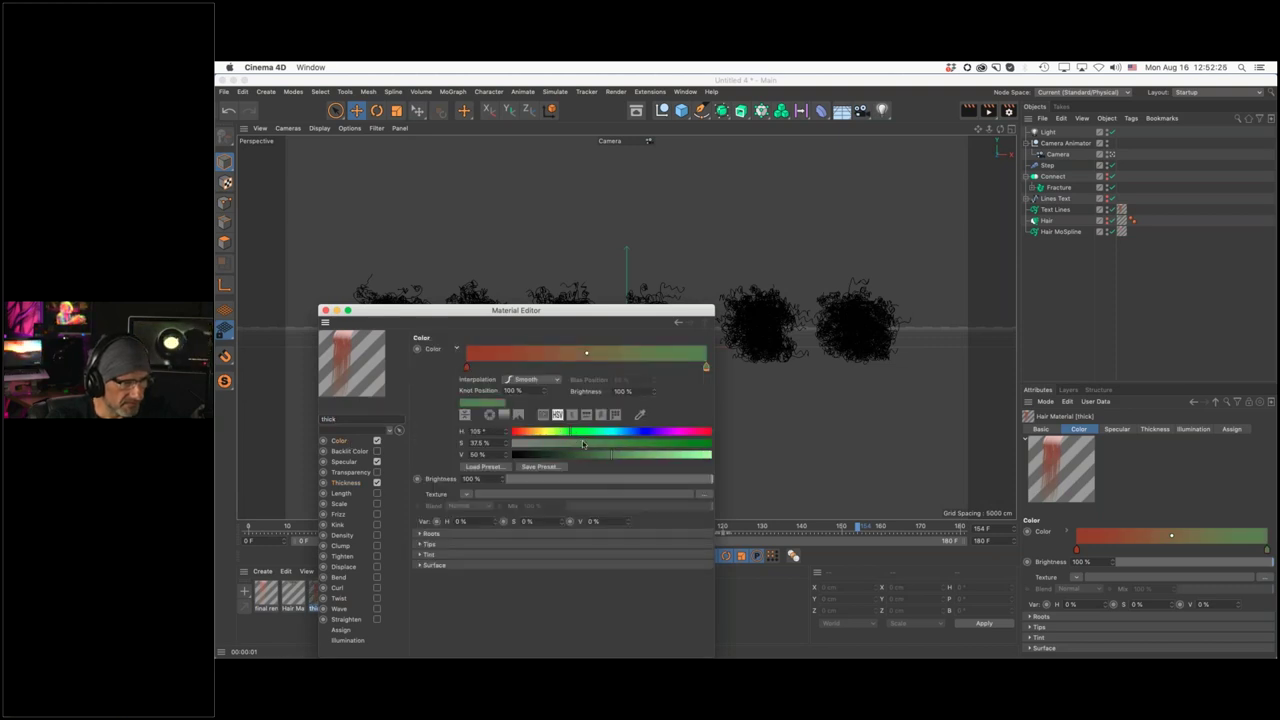
{"action": "left_click", "coordinate": [670, 442]}
{"action": "left_click", "coordinate": [466, 366]}
{"action": "left_click_drag", "start_coordinate": [584, 430], "coordinate": [559, 455]}
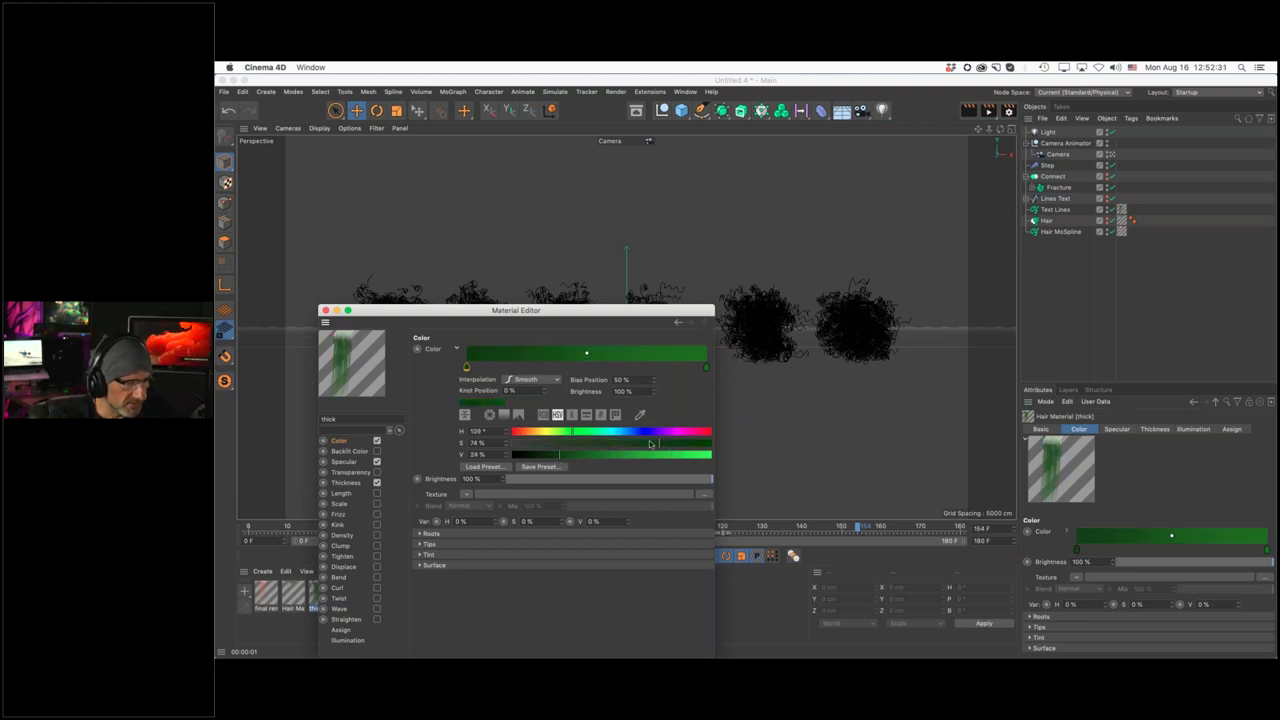
{"action": "left_click", "coordinate": [677, 443]}
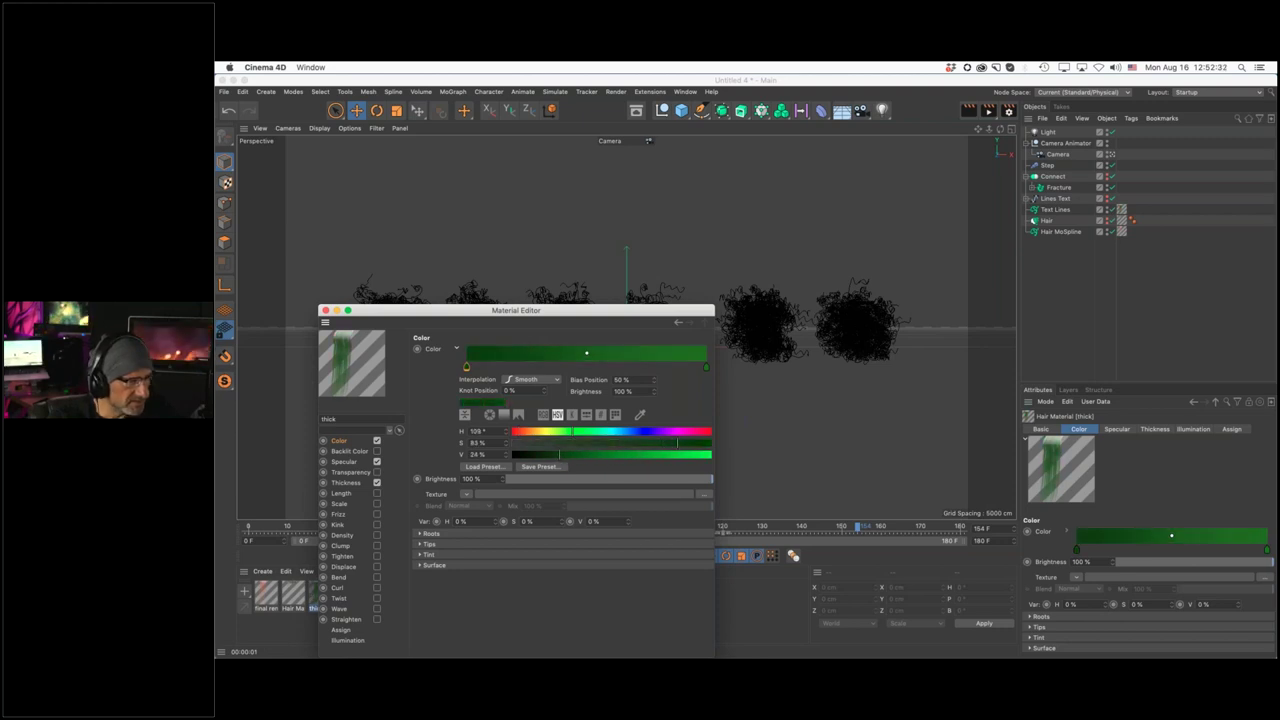
{"action": "left_click", "coordinate": [325, 310]}
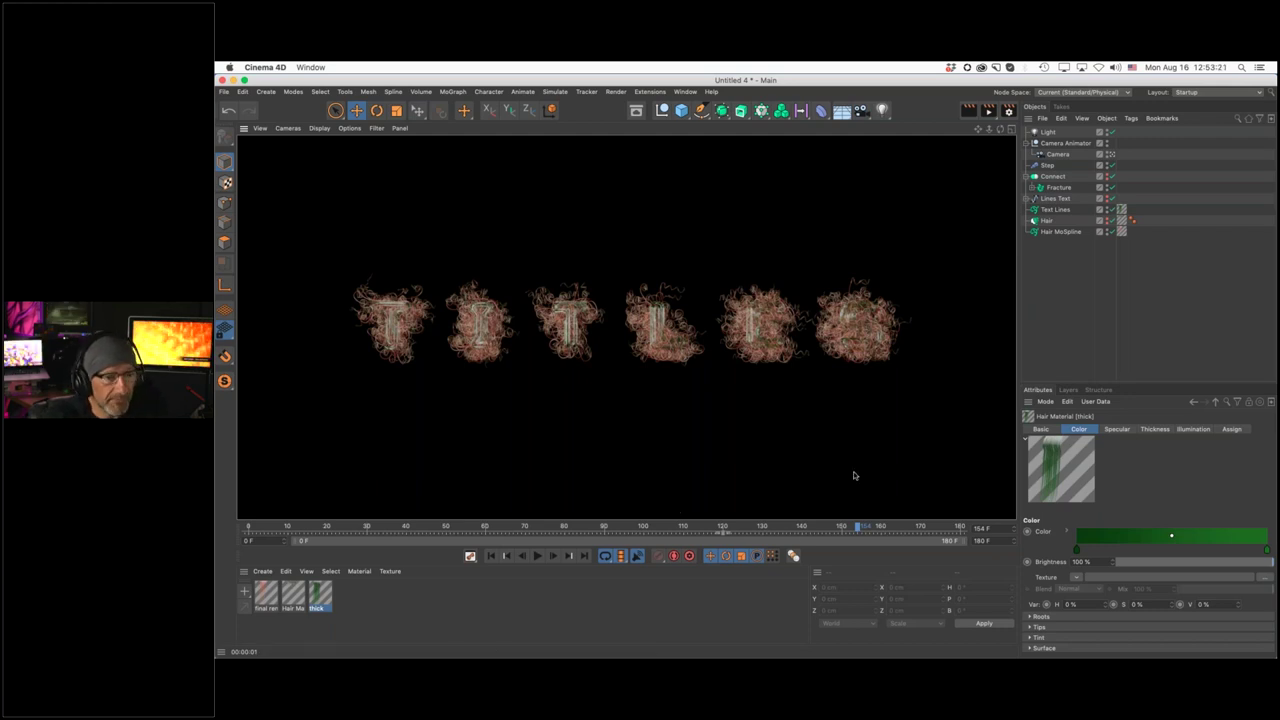
Keyframe Hair MoSpline's End at 50% on frame 170, then play the growth from frame 0
{"action": "left_click", "coordinate": [1060, 231]}
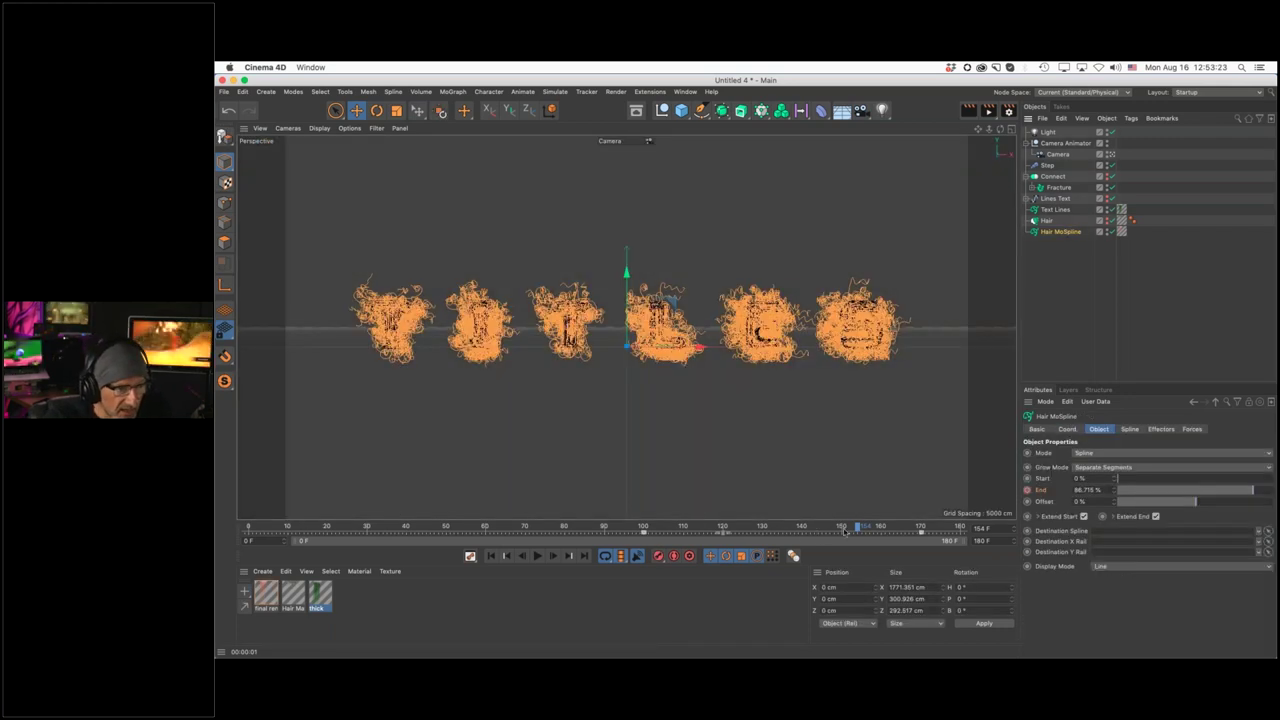
{"action": "left_click", "coordinate": [921, 527]}
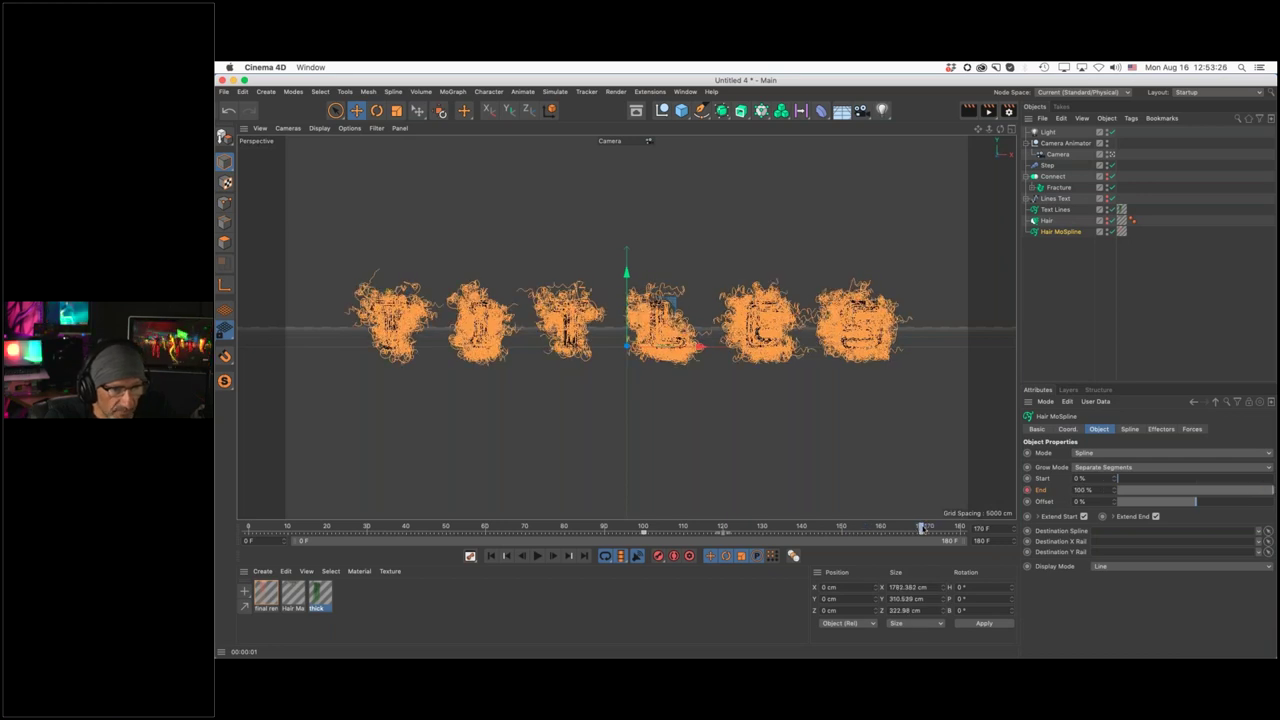
{"action": "left_click", "coordinate": [1197, 493]}
{"action": "left_click", "coordinate": [1027, 490]}
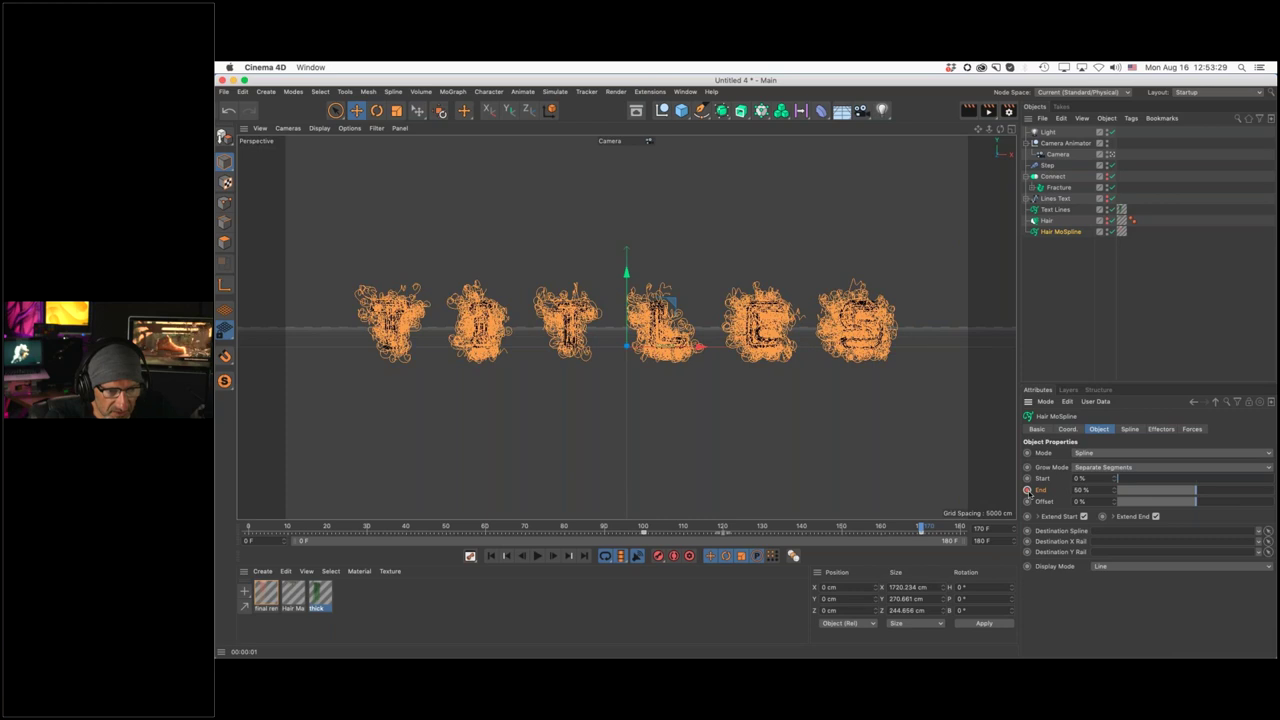
{"action": "left_click", "coordinate": [491, 556]}
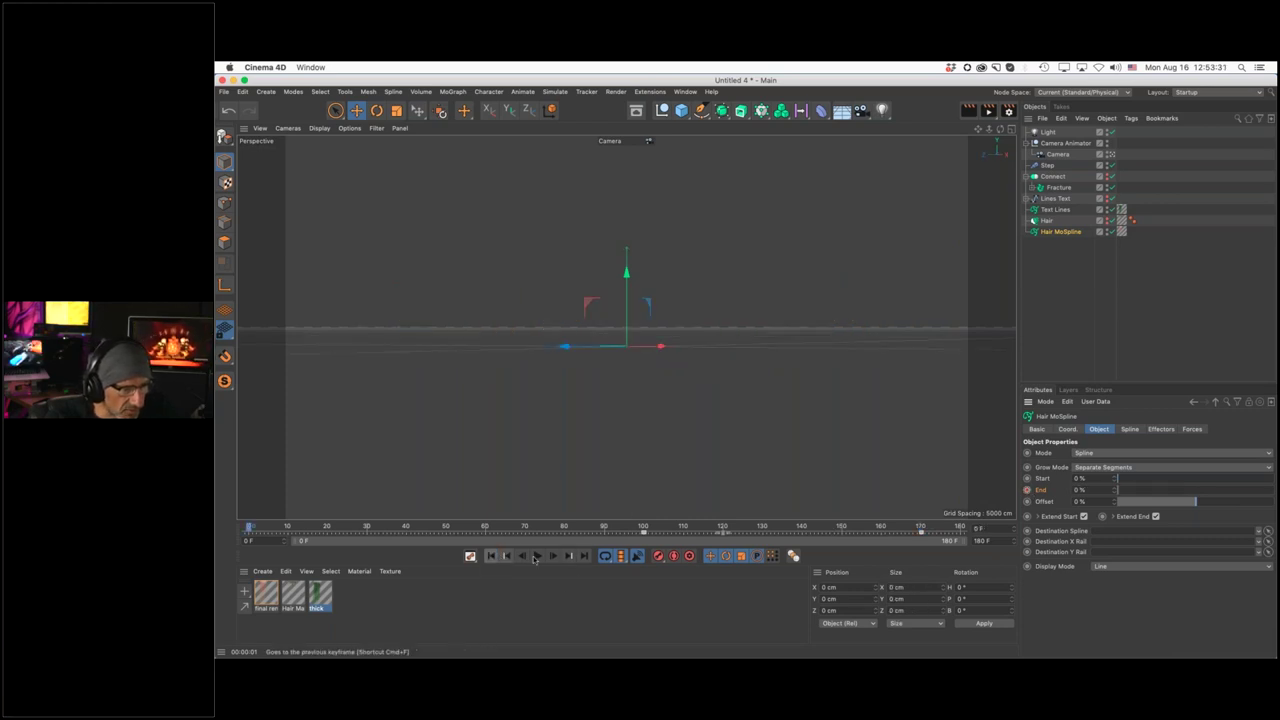
{"action": "left_click", "coordinate": [538, 557]}
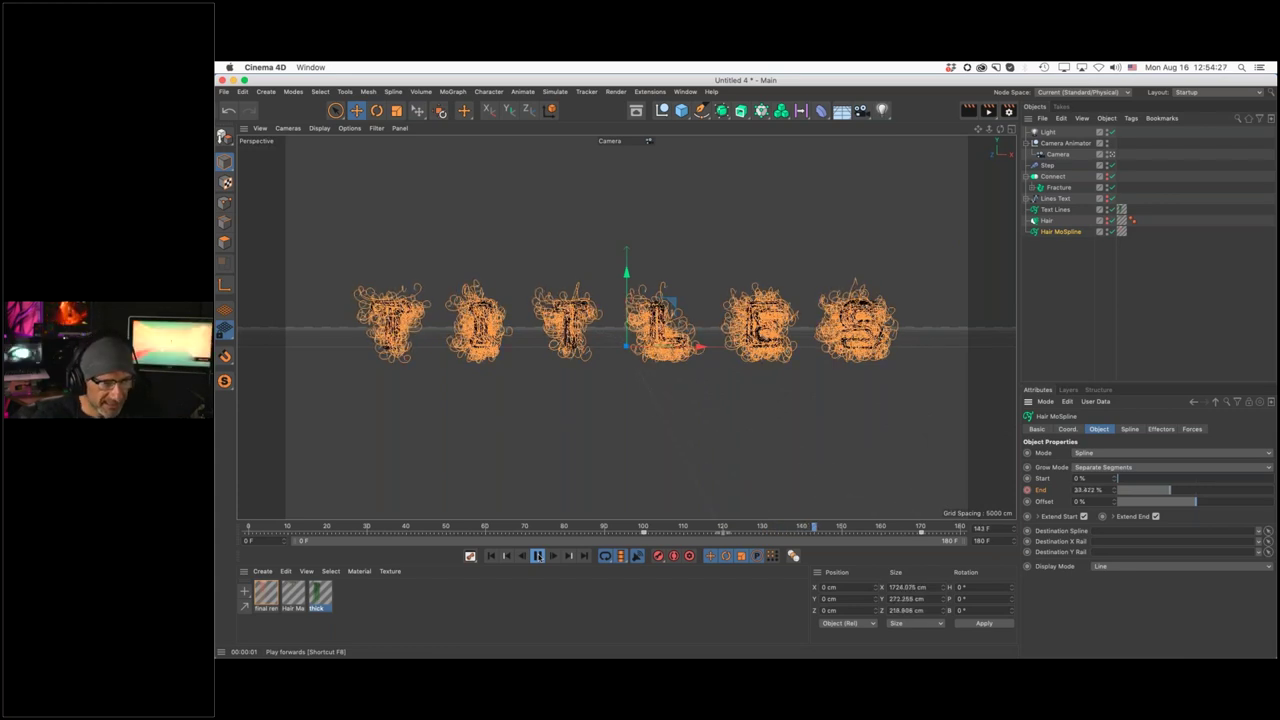
Stop playback at frame 145 and render the viewport
{"action": "left_click", "coordinate": [538, 556]}
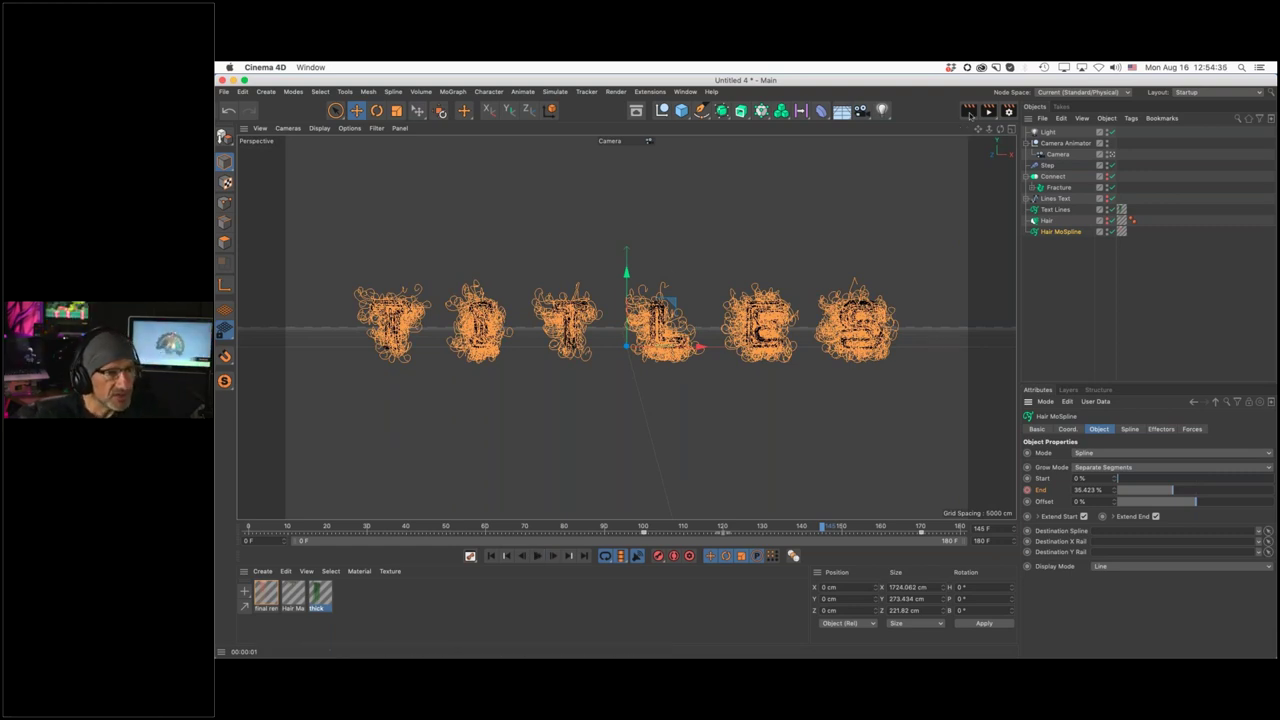
{"action": "left_click", "coordinate": [968, 112]}
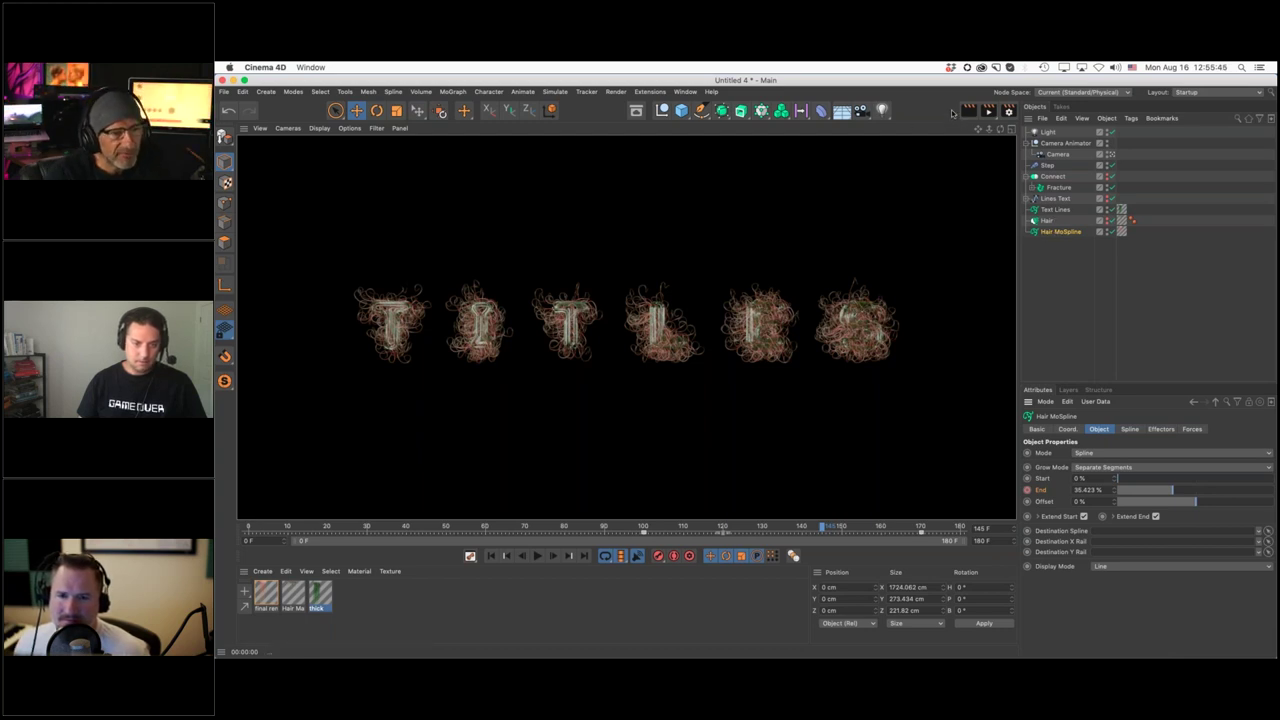
Switch the render palette to Large Icons, then clear the viewport render
{"action": "right_click", "coordinate": [938, 112]}
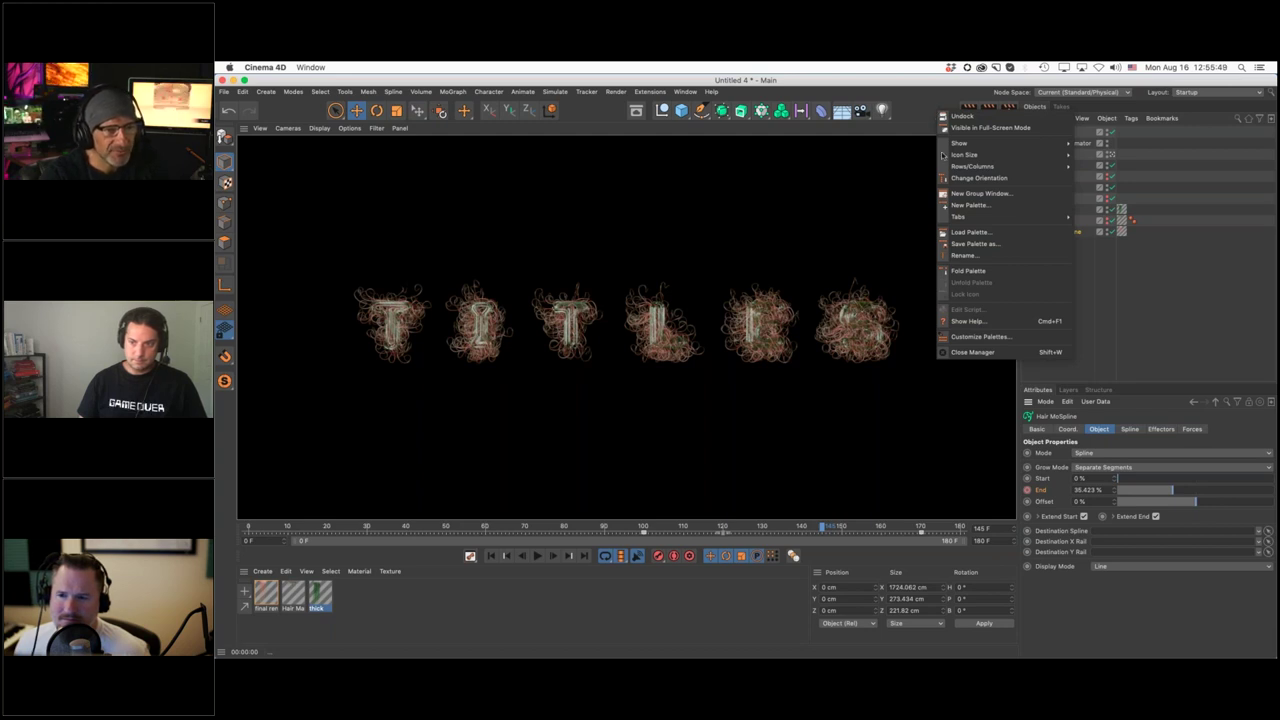
{"action": "mouse_move", "coordinate": [945, 156]}
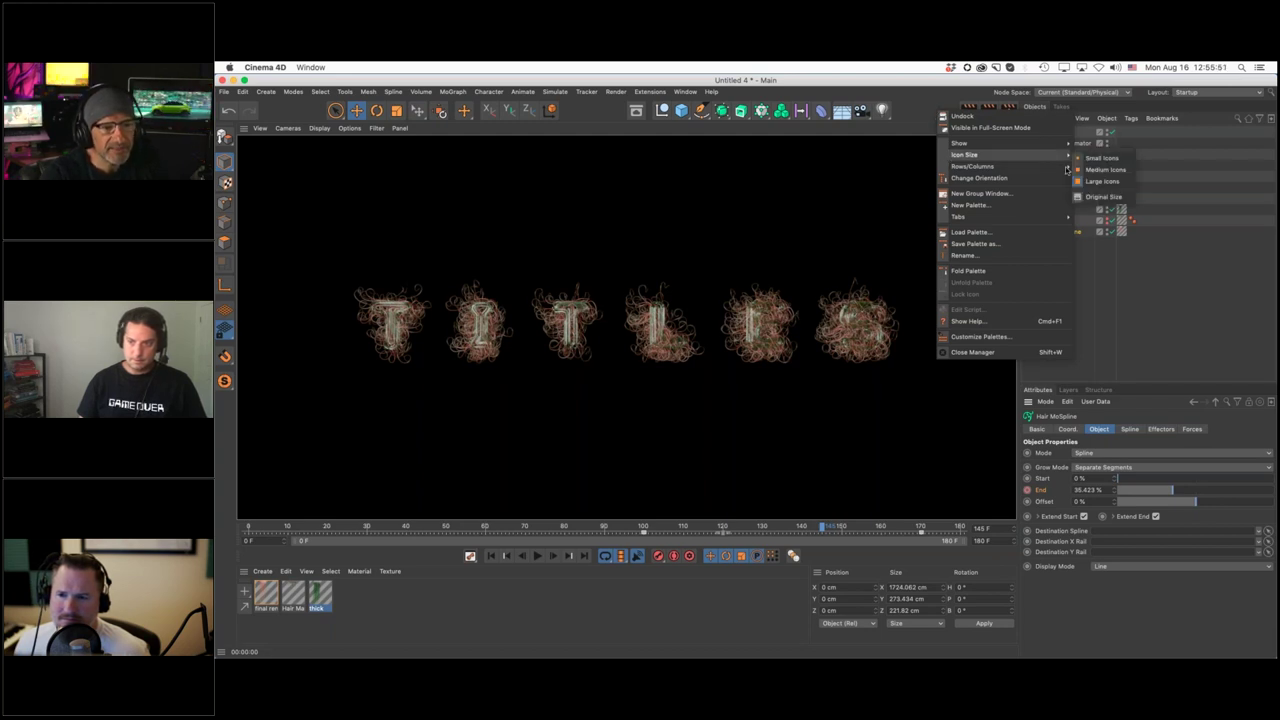
{"action": "left_click", "coordinate": [1094, 182]}
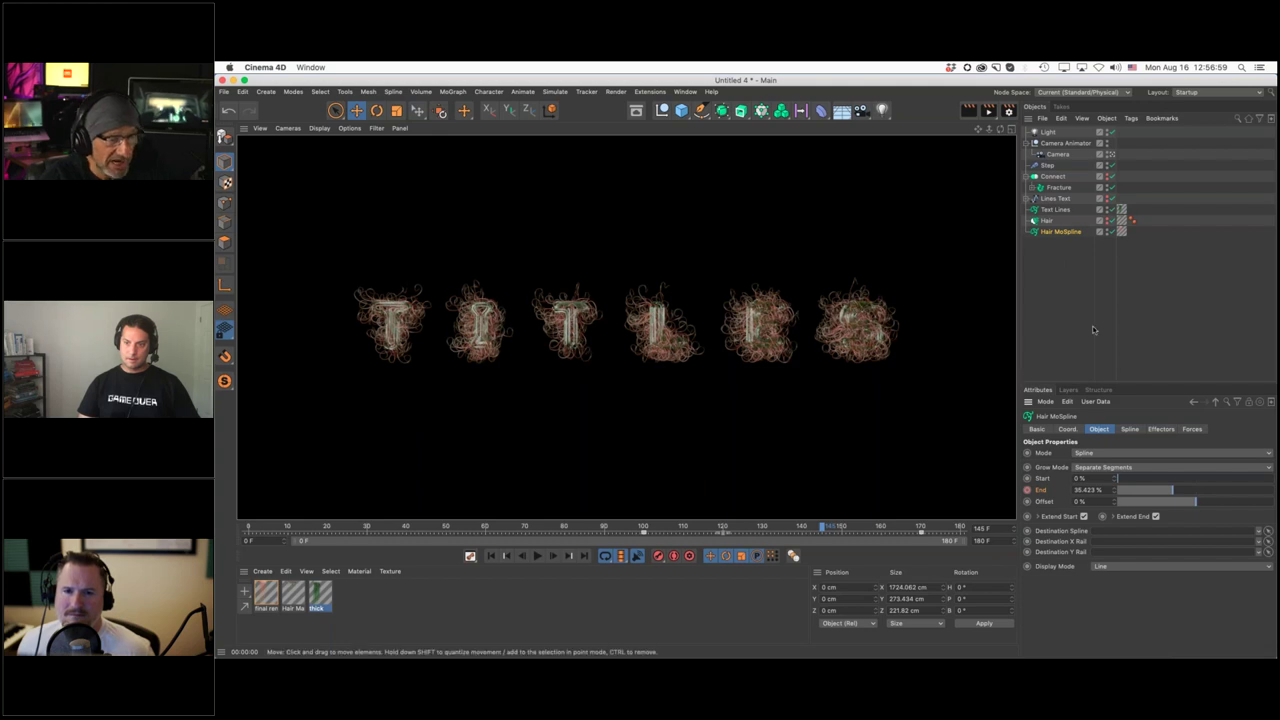
{"action": "left_click", "coordinate": [1087, 281]}
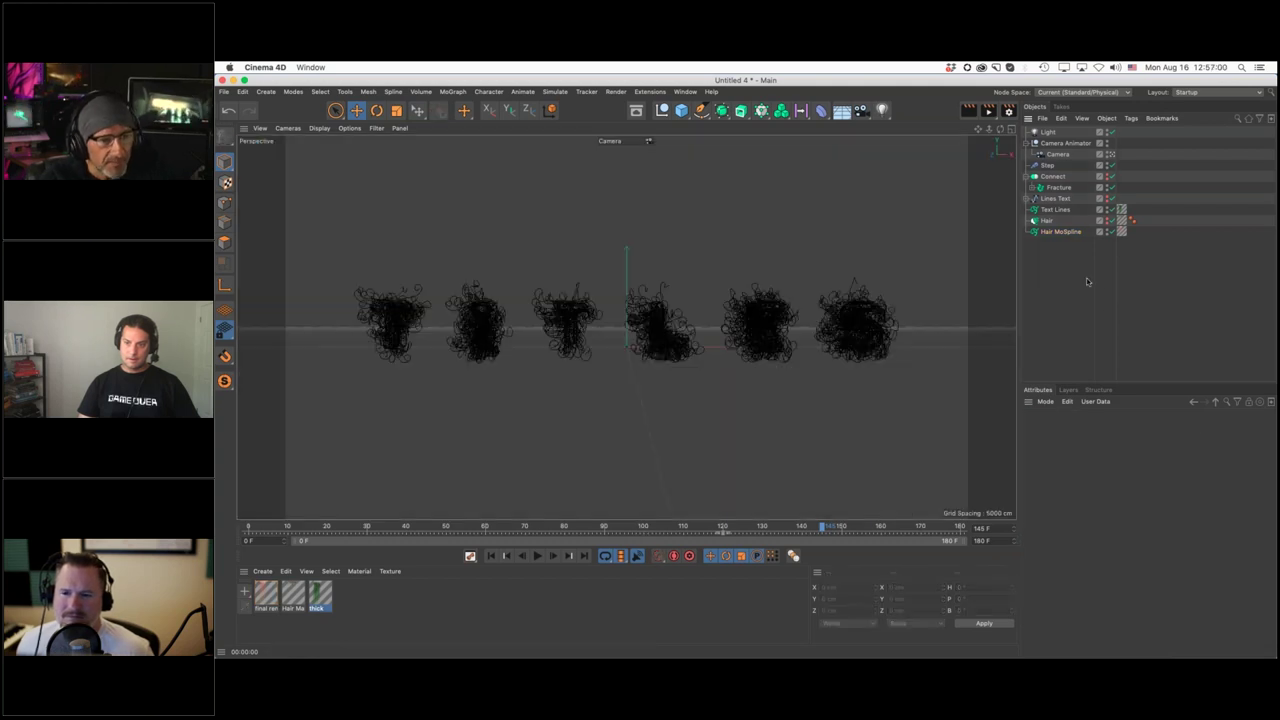
At frame 0, bake the Hair object to an Alembic file and export it
{"action": "left_click", "coordinate": [1046, 221]}
{"action": "key", "text": "shift+f"}
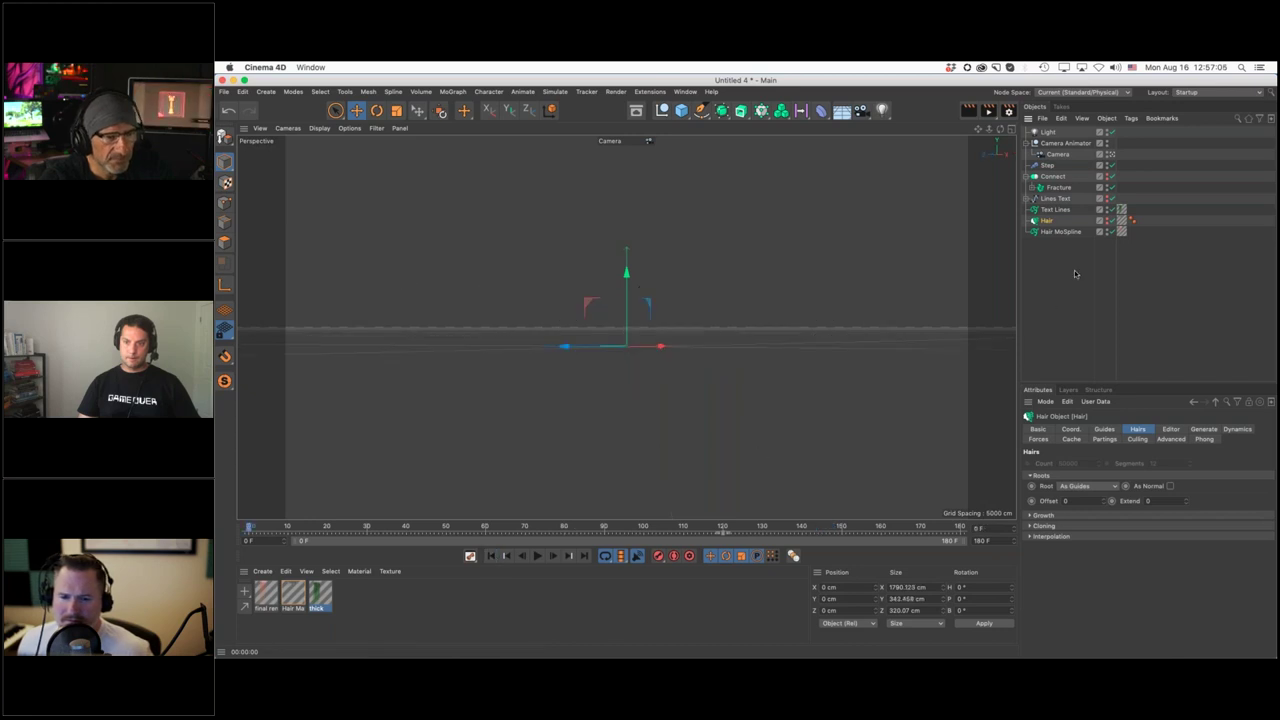
{"action": "left_click", "coordinate": [1050, 285]}
{"action": "right_click", "coordinate": [1047, 222]}
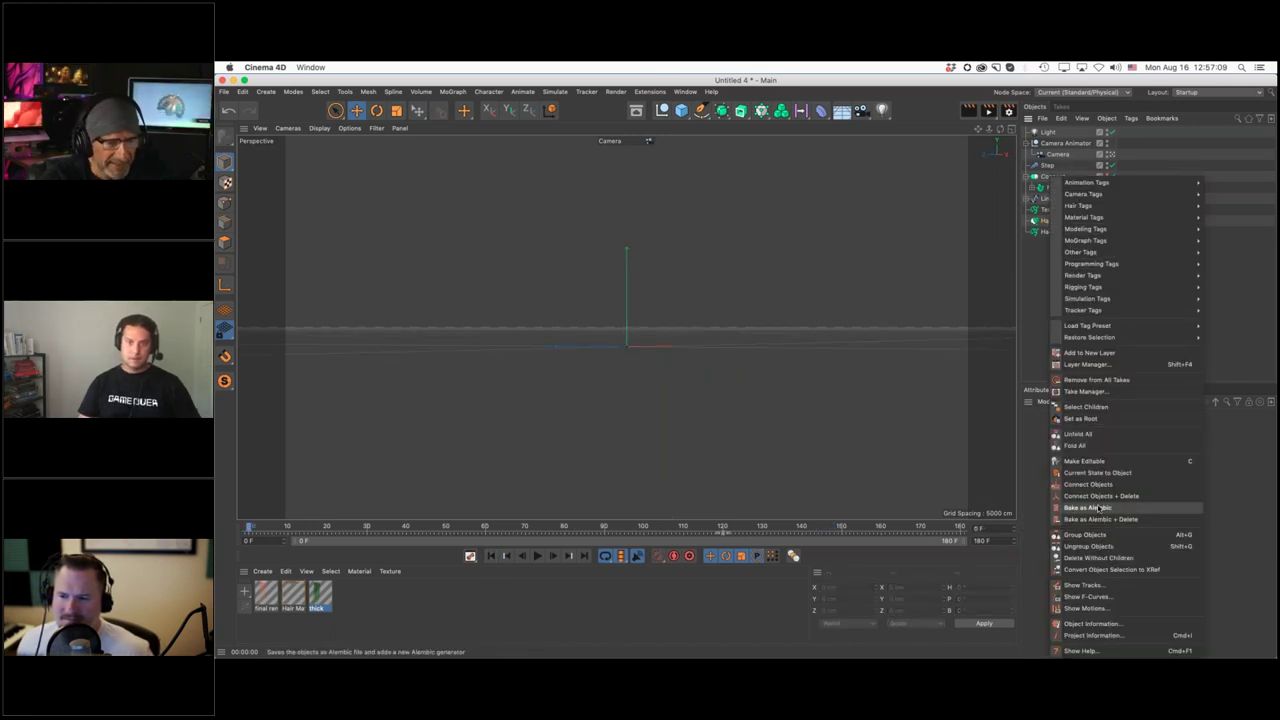
{"action": "left_click", "coordinate": [1099, 508]}
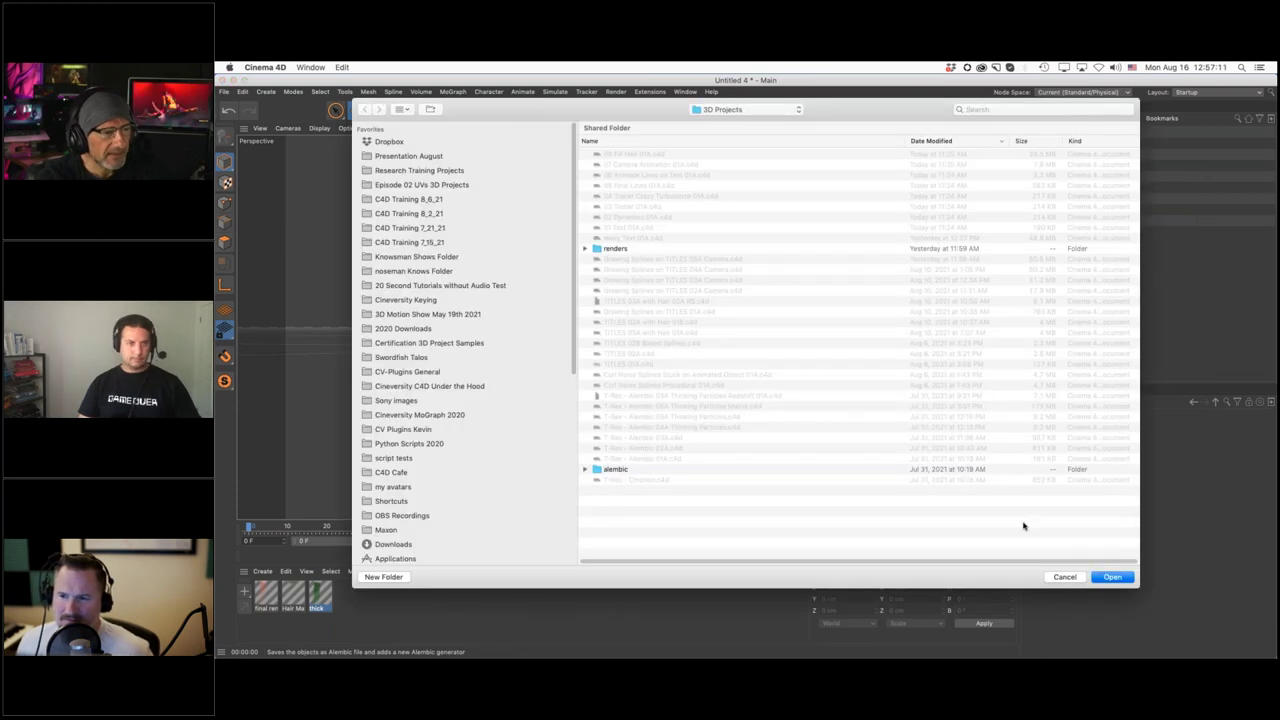
{"action": "key", "text": "Return"}
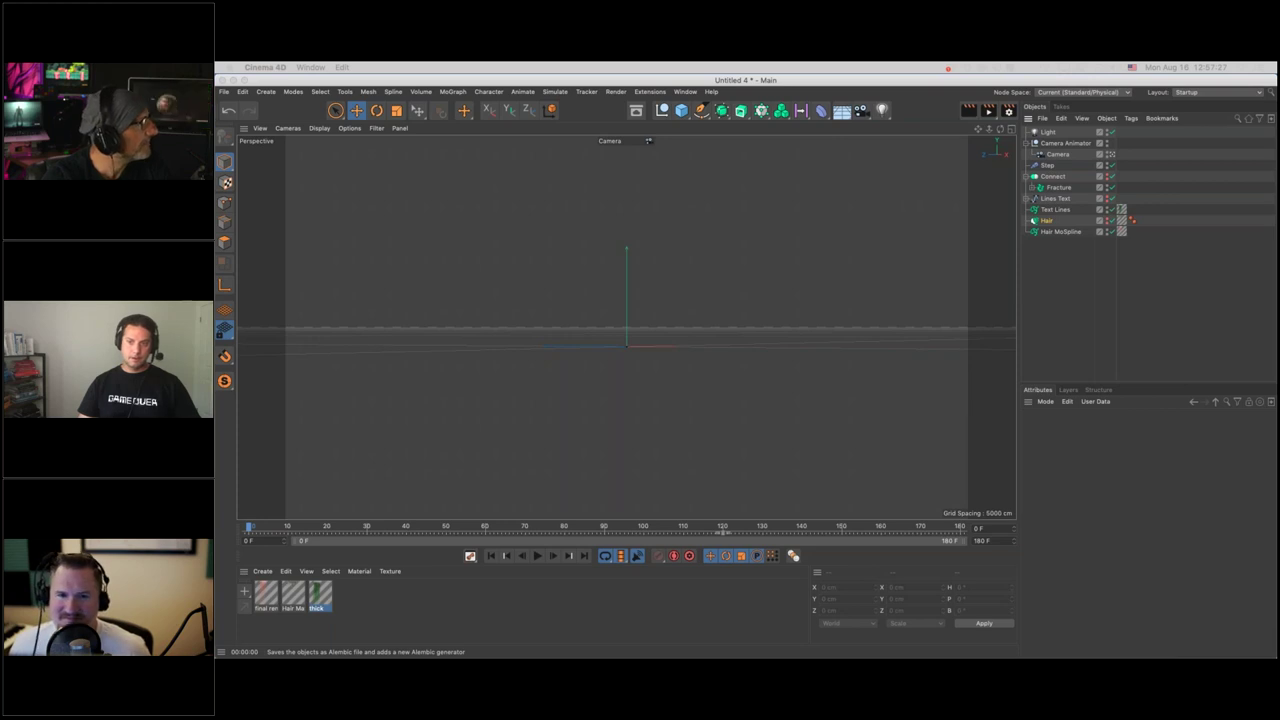
{"action": "left_click", "coordinate": [448, 593]}
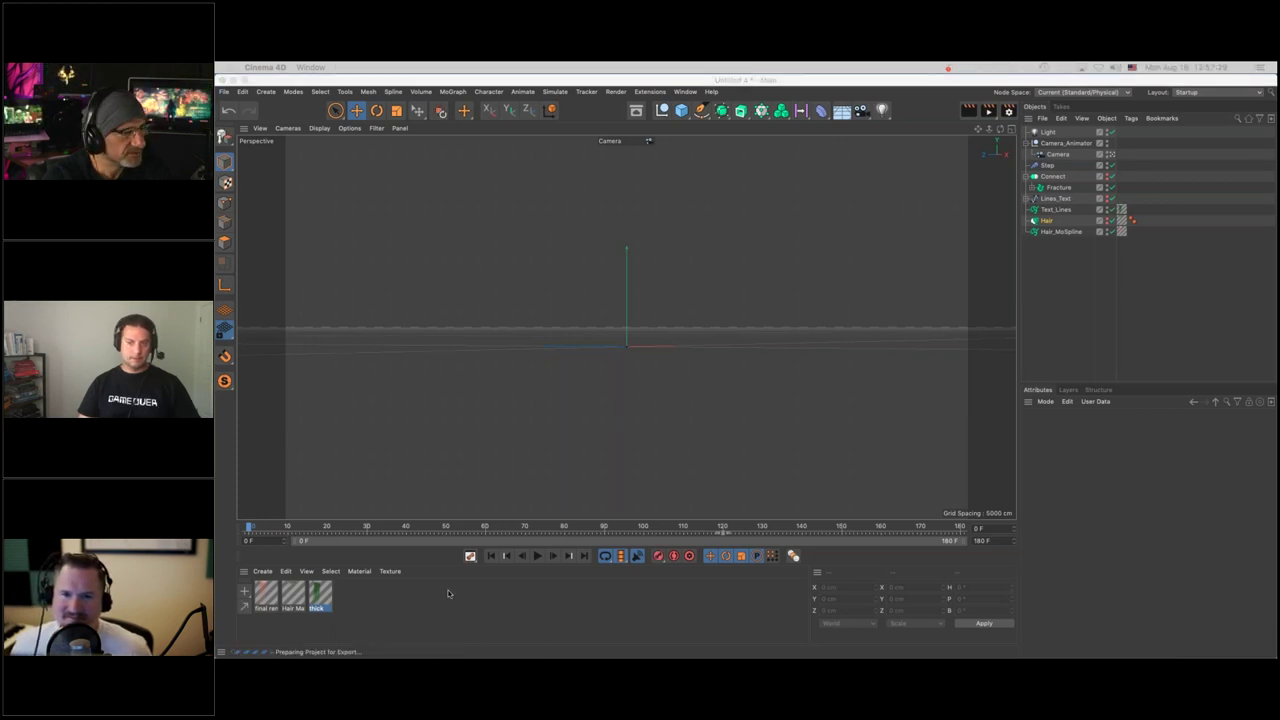
{"action": "left_click_drag", "start_coordinate": [448, 593], "coordinate": [641, 415]}
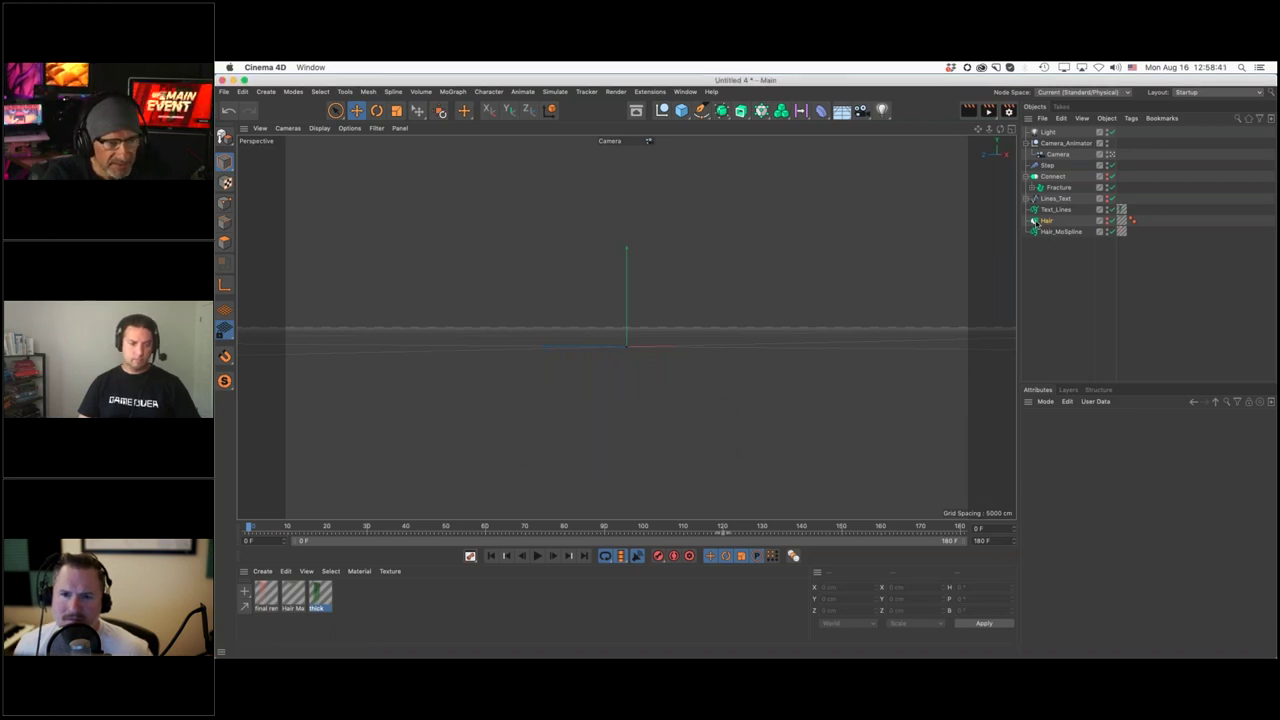
Place the baked Hair Alembic below Hair MoSpline and paste a copy into a new scene
{"action": "left_click_drag", "start_coordinate": [1037, 231], "coordinate": [1041, 248]}
{"action": "key", "text": "super+c"}
{"action": "key", "text": "super+n"}
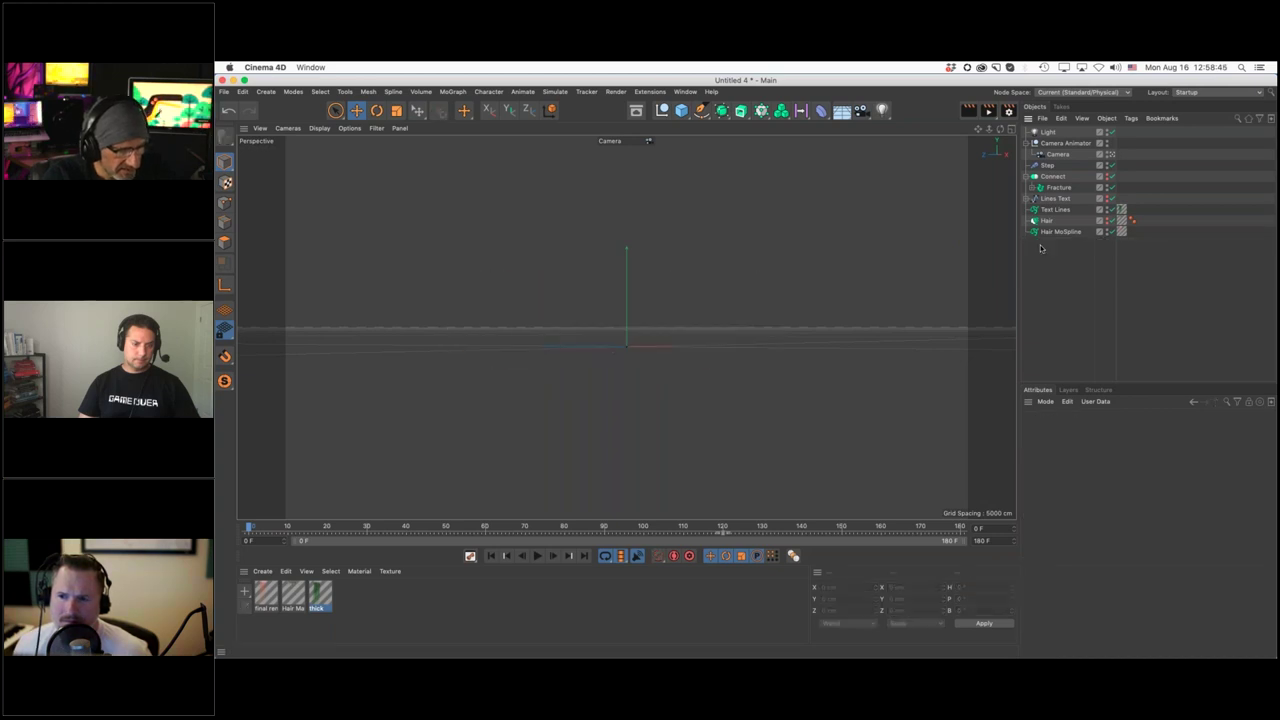
{"action": "key", "text": "super+v"}
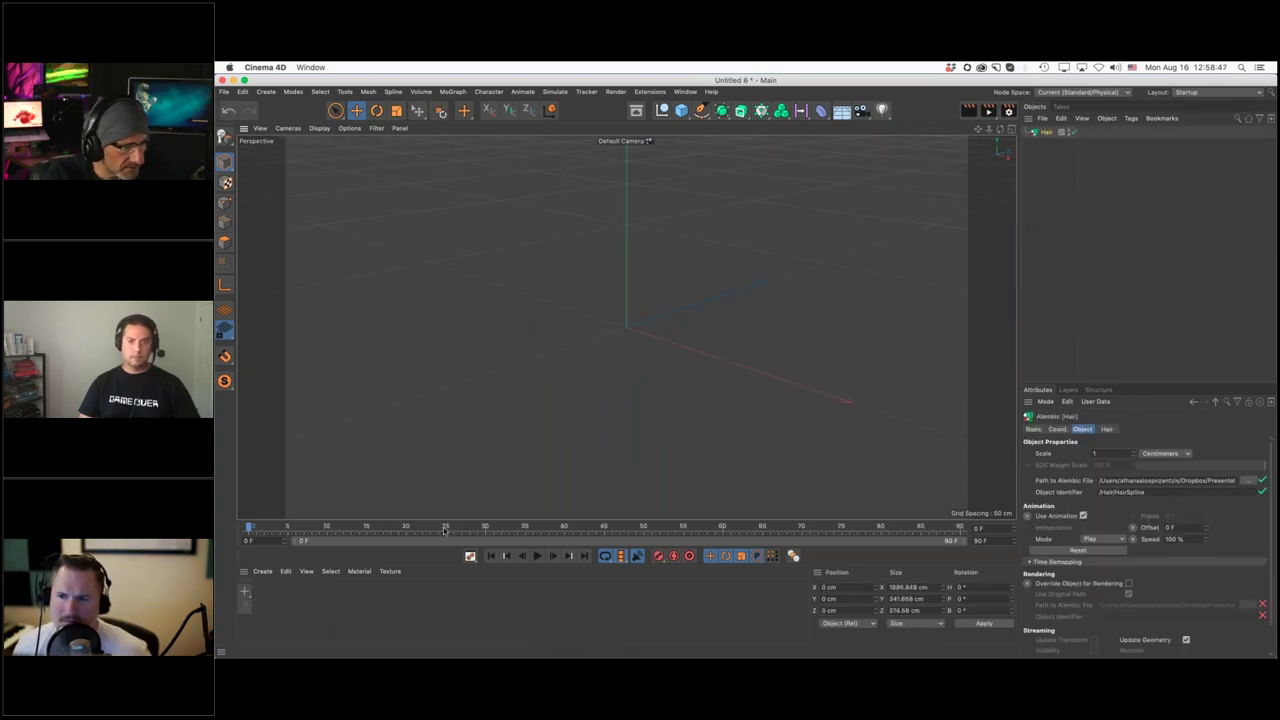
At frame 56, make the Alembic Hair an editable spline, frame all clumps, and dismiss the error
{"action": "left_click", "coordinate": [691, 528]}
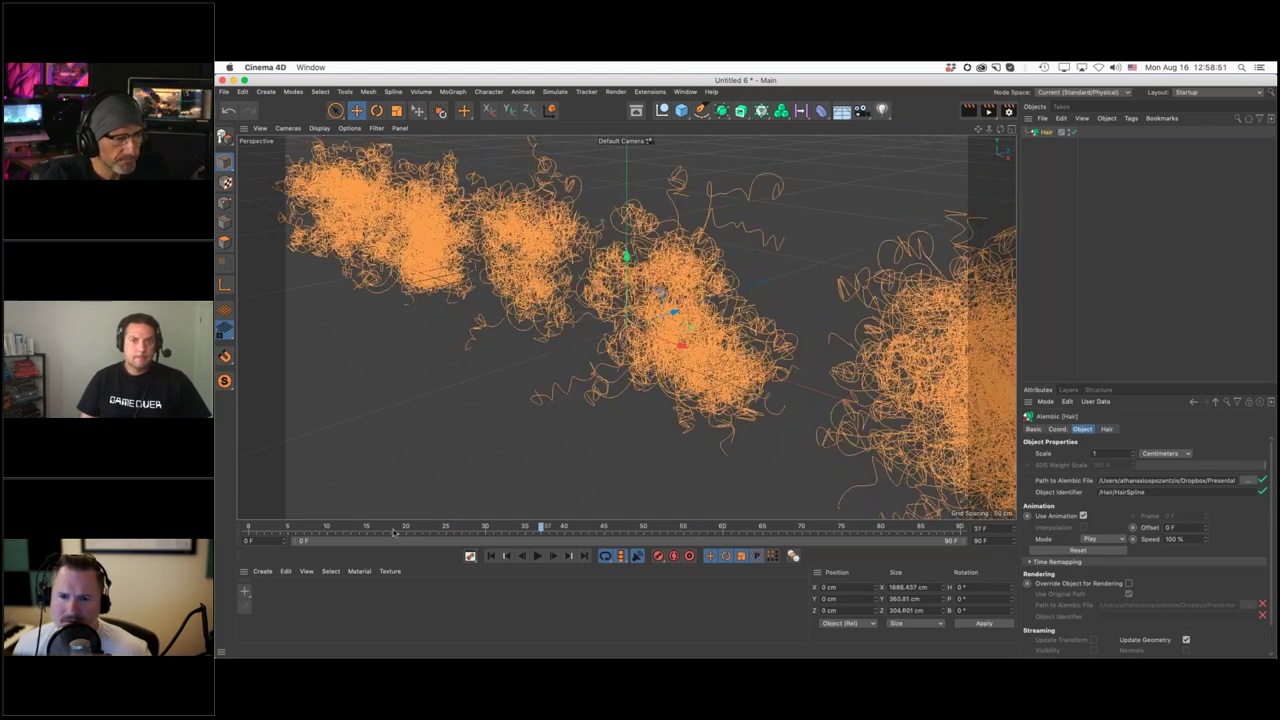
{"action": "left_click", "coordinate": [1038, 134]}
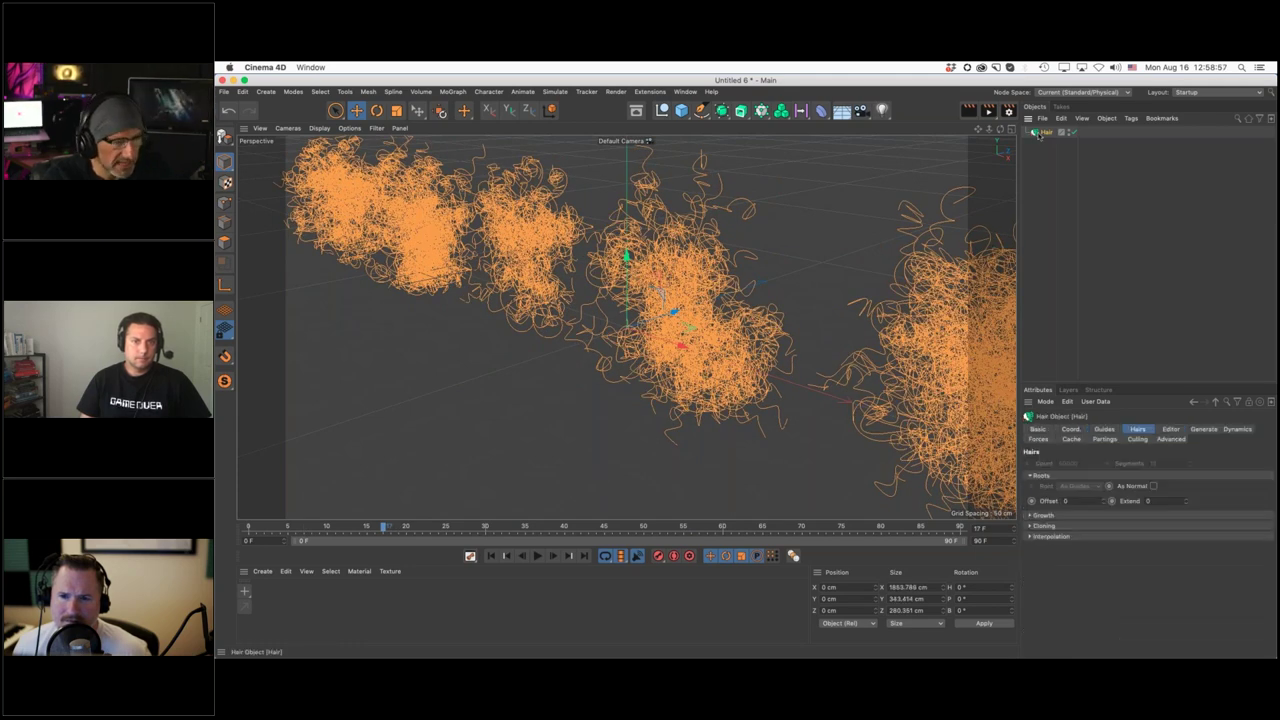
{"action": "key", "text": "c"}
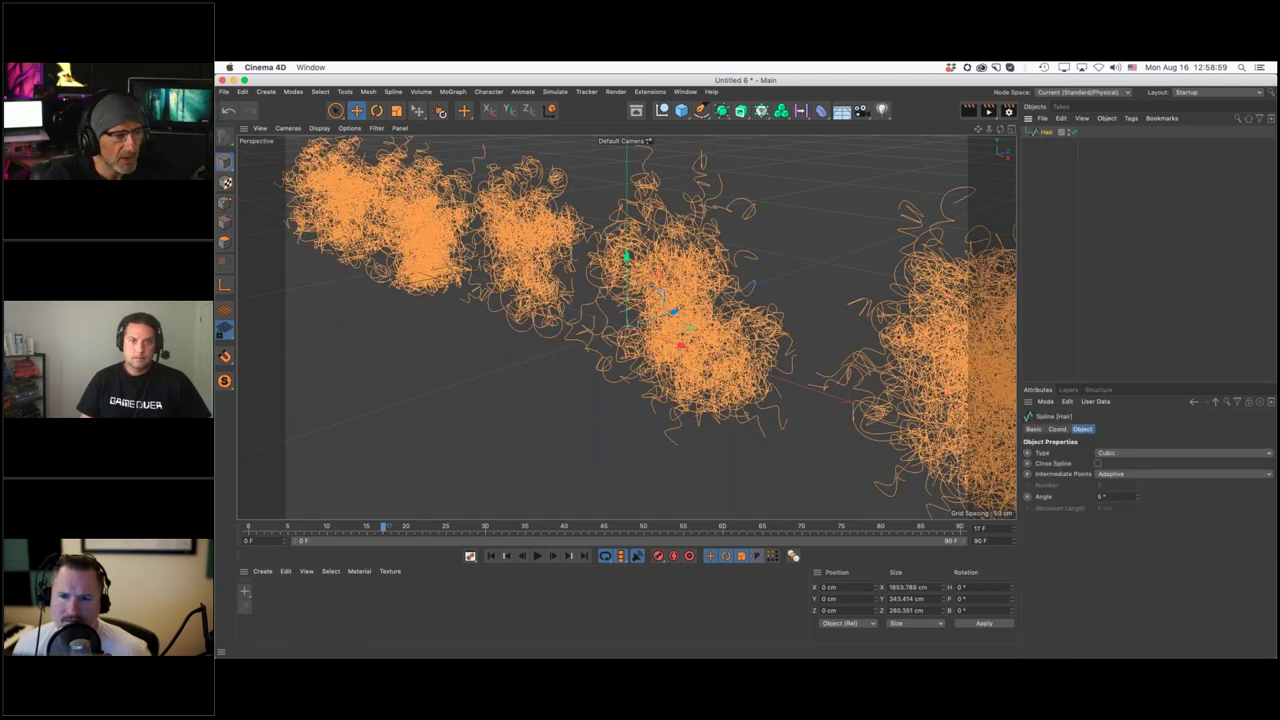
{"action": "key", "text": "h"}
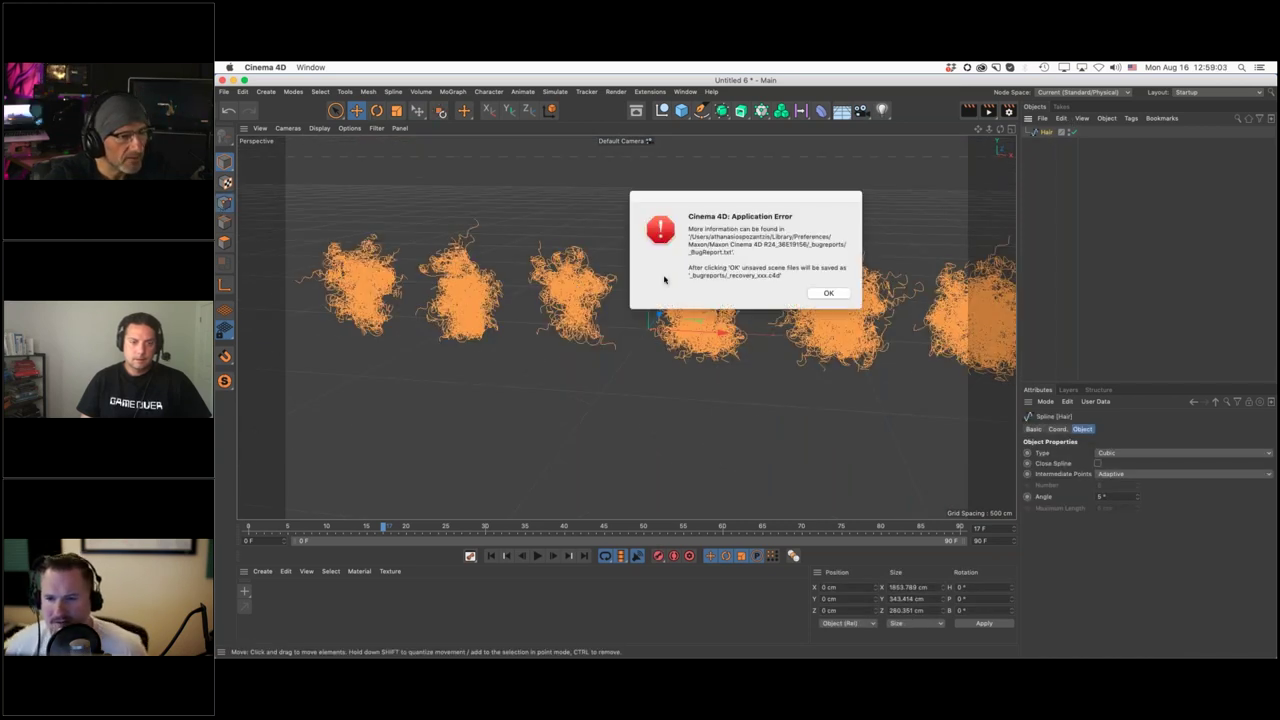
{"action": "key", "text": "Return"}
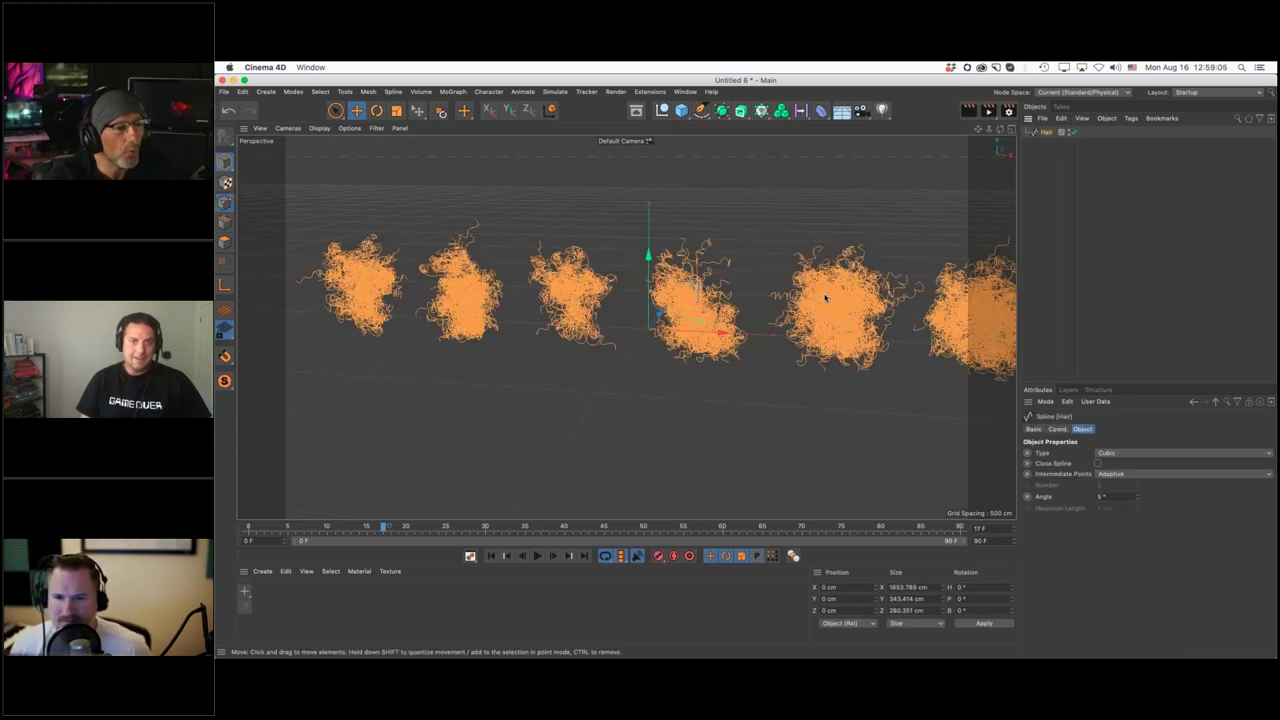